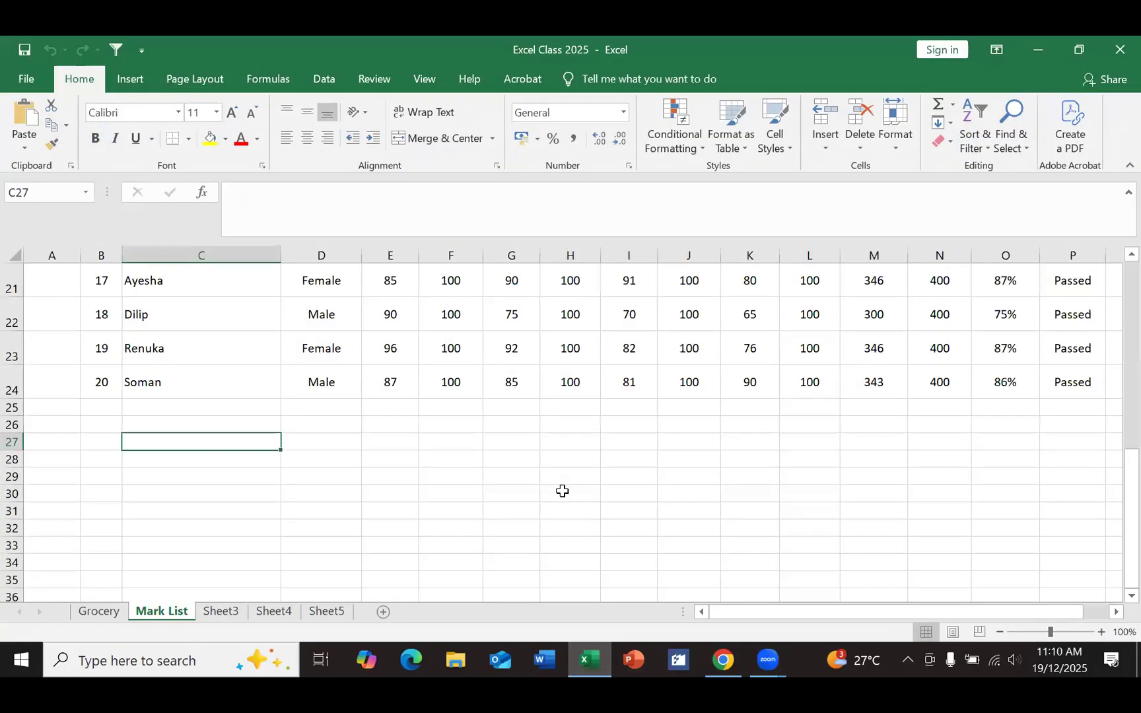
Step: Clear the existing results in the Result column of the mark list, cells P5 to P24
{"action": "scroll", "coordinate": [562, 491], "scroll_direction": "up", "scroll_amount": 2}
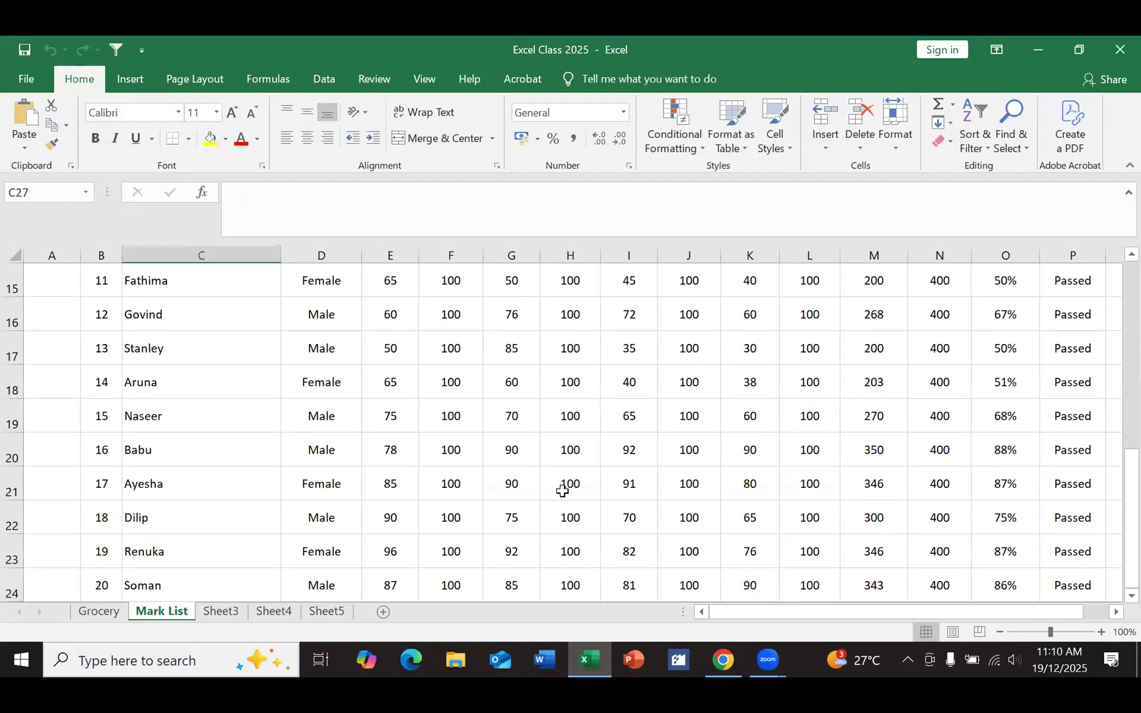
{"action": "scroll", "coordinate": [562, 491], "scroll_direction": "up", "scroll_amount": 5}
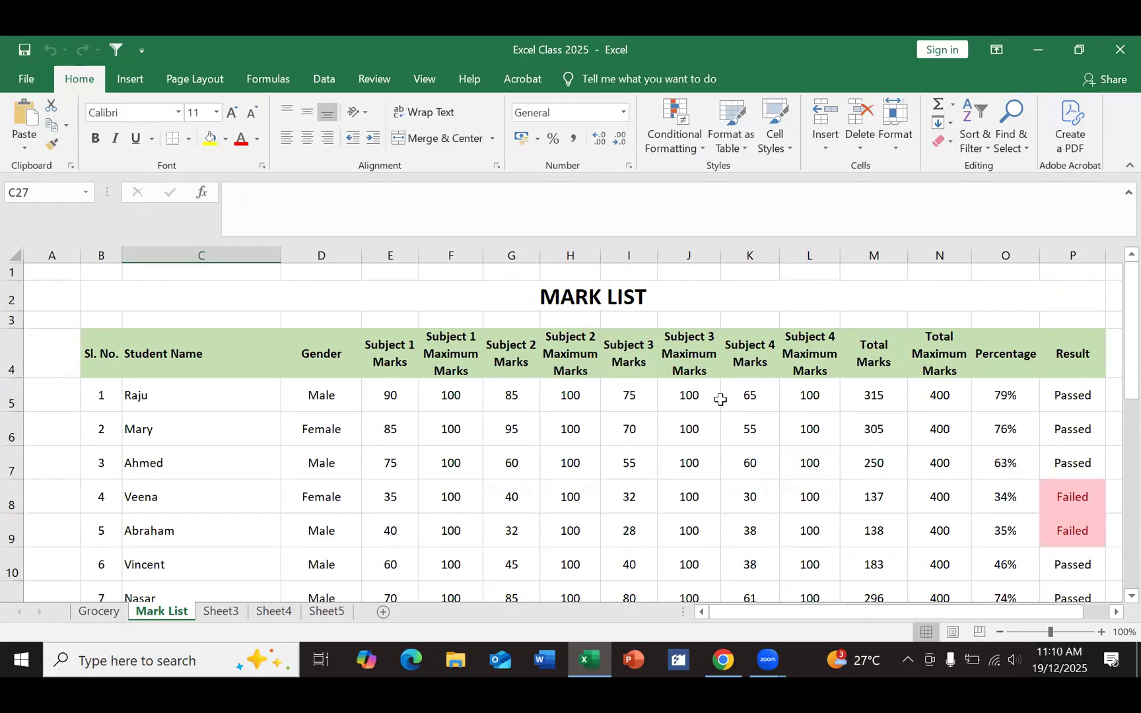
{"action": "scroll", "coordinate": [526, 565], "scroll_direction": "right", "scroll_amount": 6}
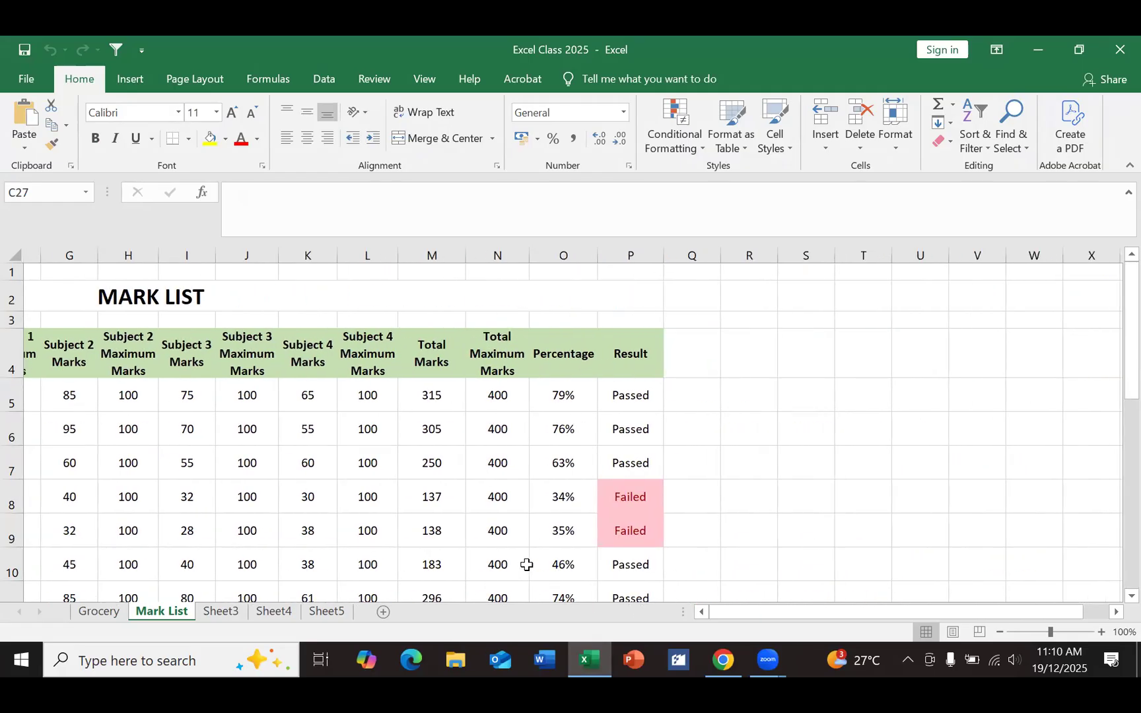
{"action": "scroll", "coordinate": [735, 474], "scroll_direction": "down", "scroll_amount": 4}
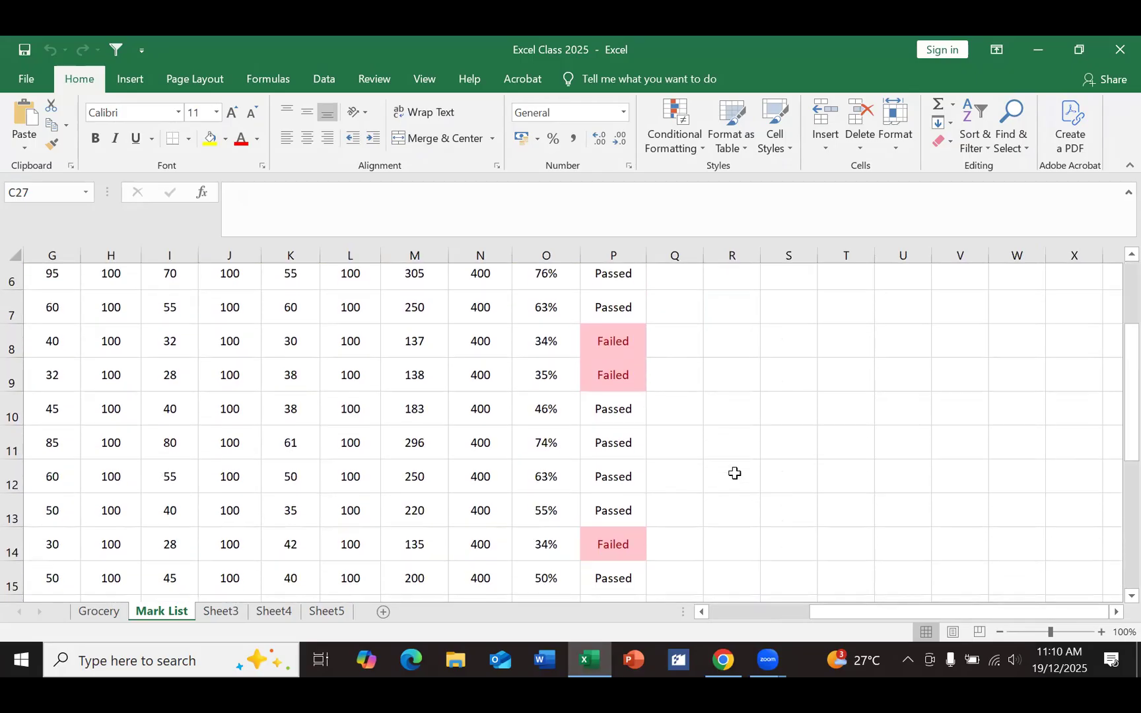
{"action": "scroll", "coordinate": [734, 474], "scroll_direction": "up", "scroll_amount": 3}
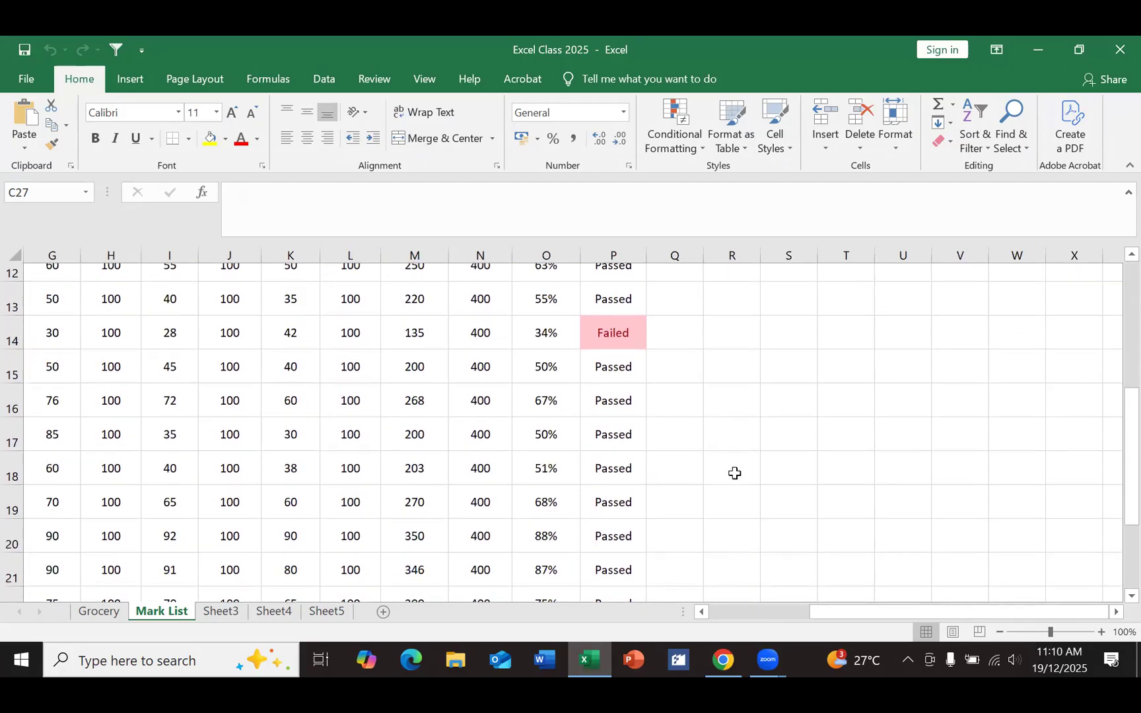
{"action": "left_click_drag", "start_coordinate": [622, 351], "coordinate": [605, 536]}
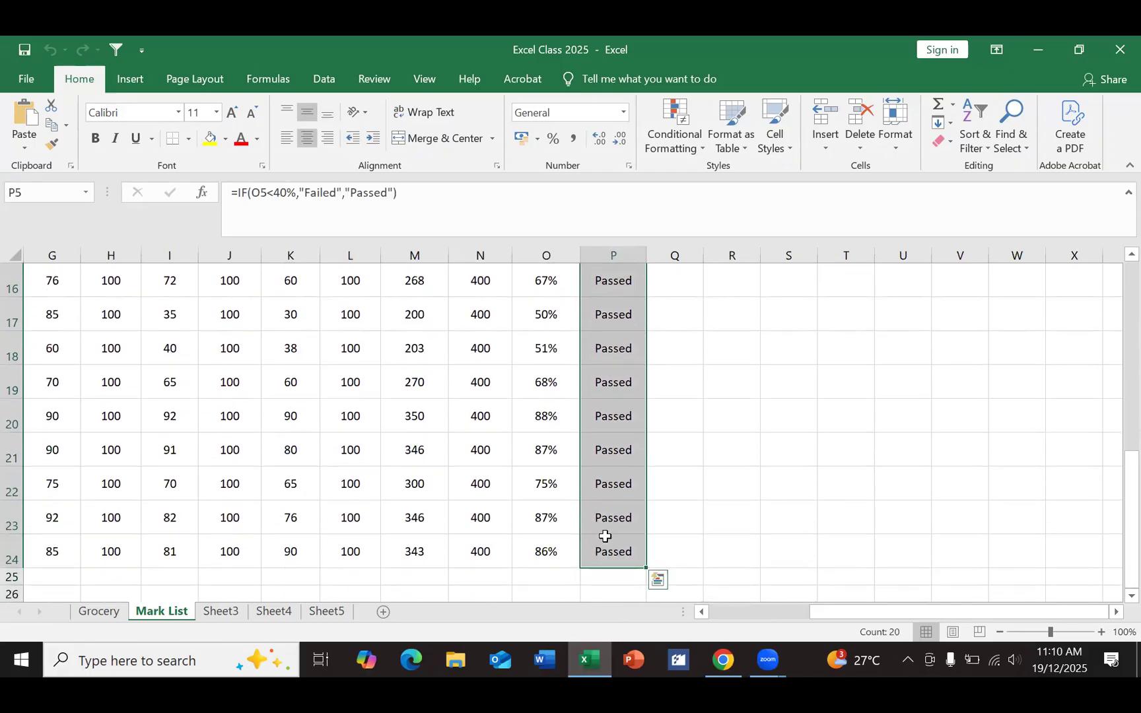
{"action": "key", "text": "Delete"}
{"action": "left_click", "coordinate": [787, 495]}
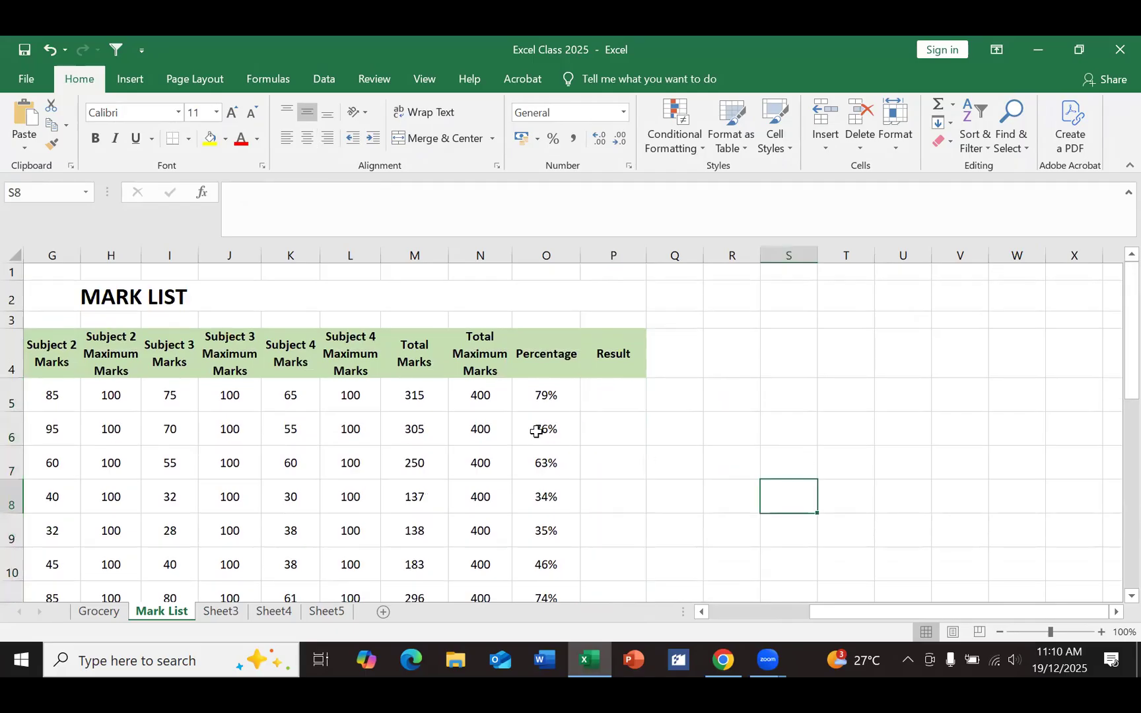
Step: Insert an IF function in the first student's Result cell, P5, and enter >40% as its logical test
{"action": "scroll", "coordinate": [536, 431], "scroll_direction": "left", "scroll_amount": 2}
{"action": "scroll", "coordinate": [536, 431], "scroll_direction": "left", "scroll_amount": 2}
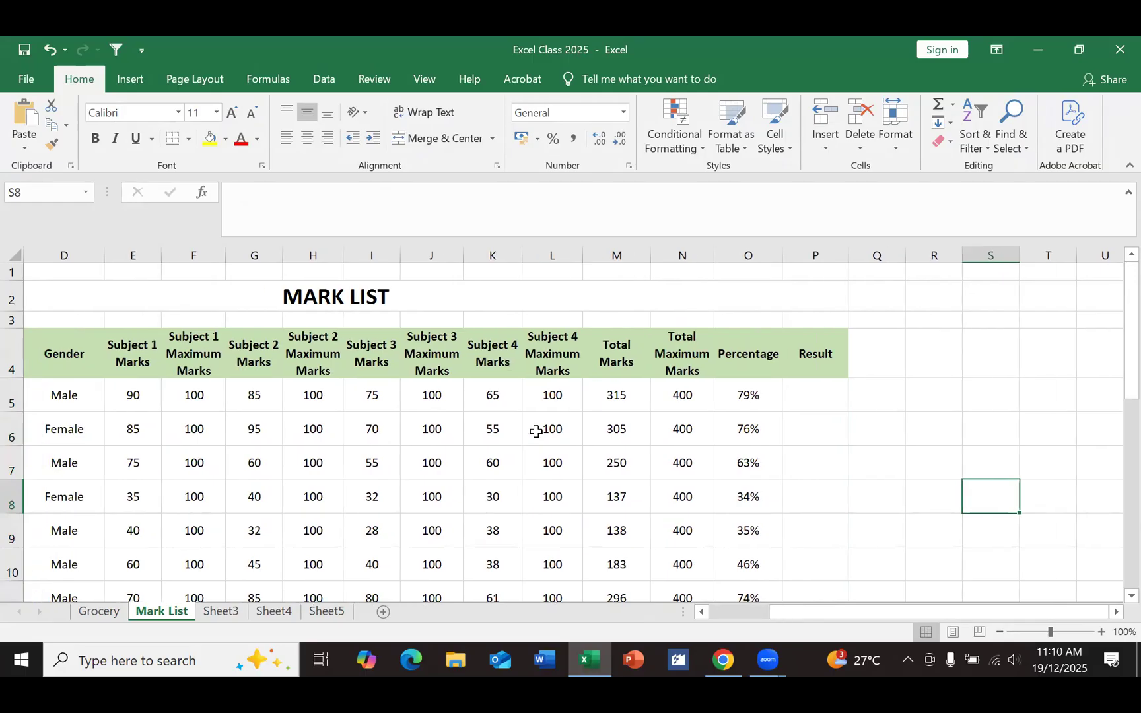
{"action": "scroll", "coordinate": [535, 430], "scroll_direction": "right", "scroll_amount": 3}
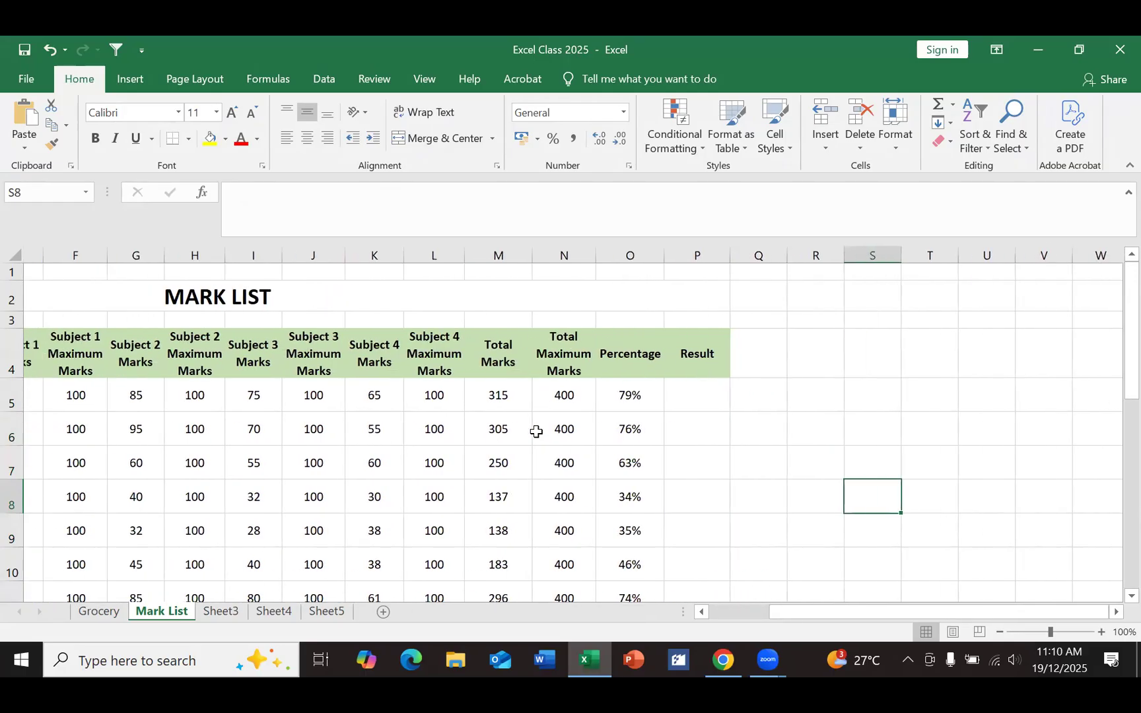
{"action": "left_click", "coordinate": [681, 407]}
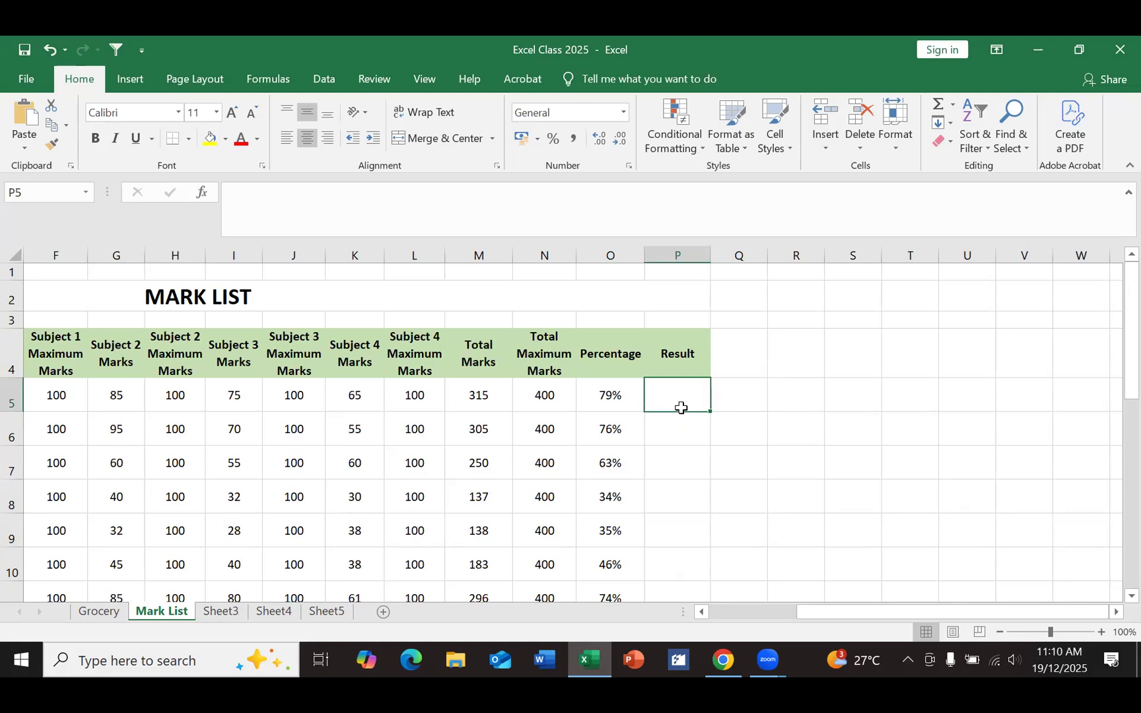
{"action": "left_click", "coordinate": [201, 194]}
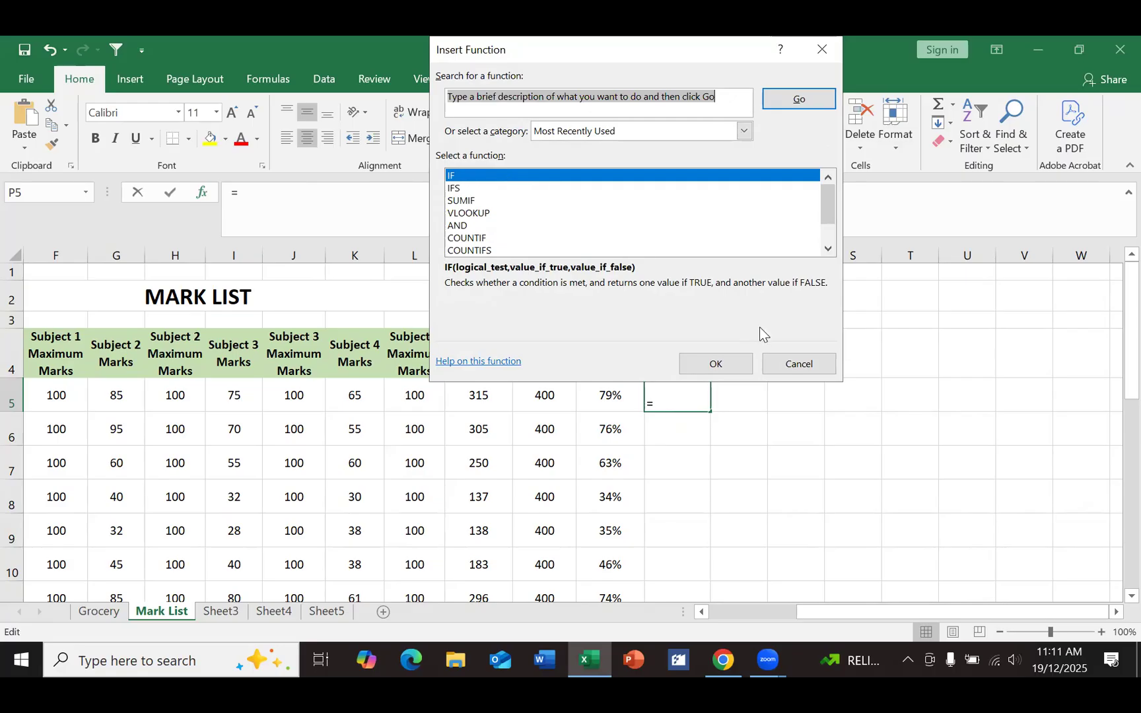
{"action": "left_click", "coordinate": [706, 361]}
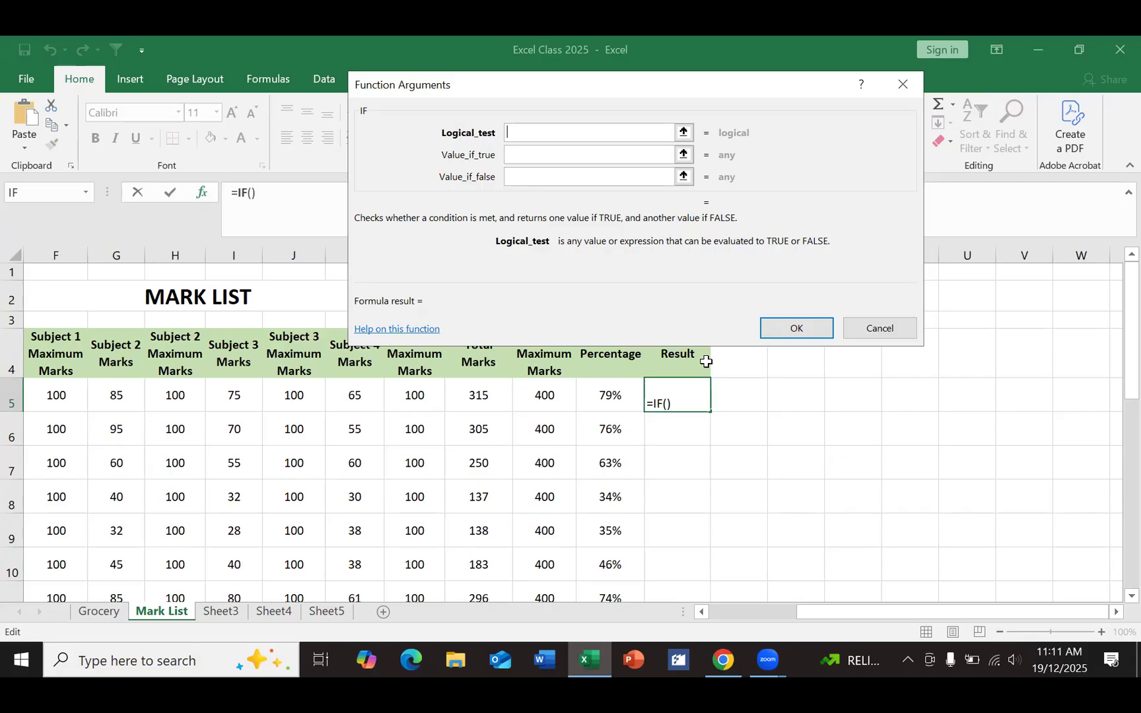
{"action": "type", "text": ">40%"}
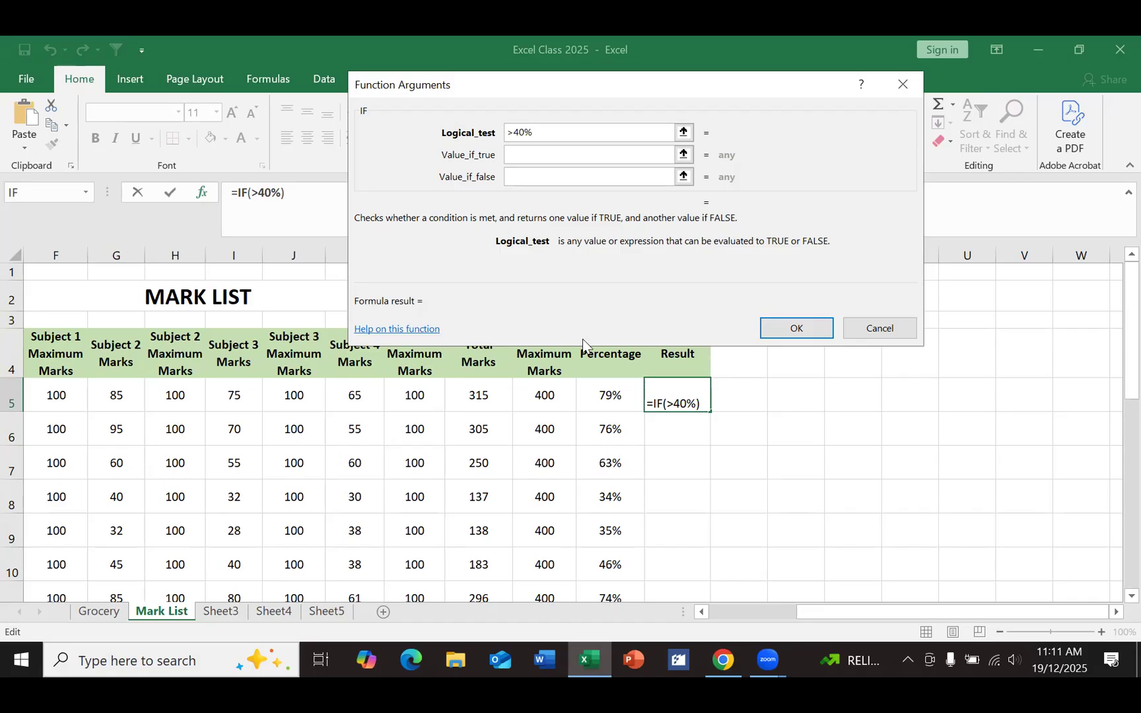
Step: Erase the IF function's logical test and re-enter it as >40%
{"action": "left_click", "coordinate": [516, 159]}
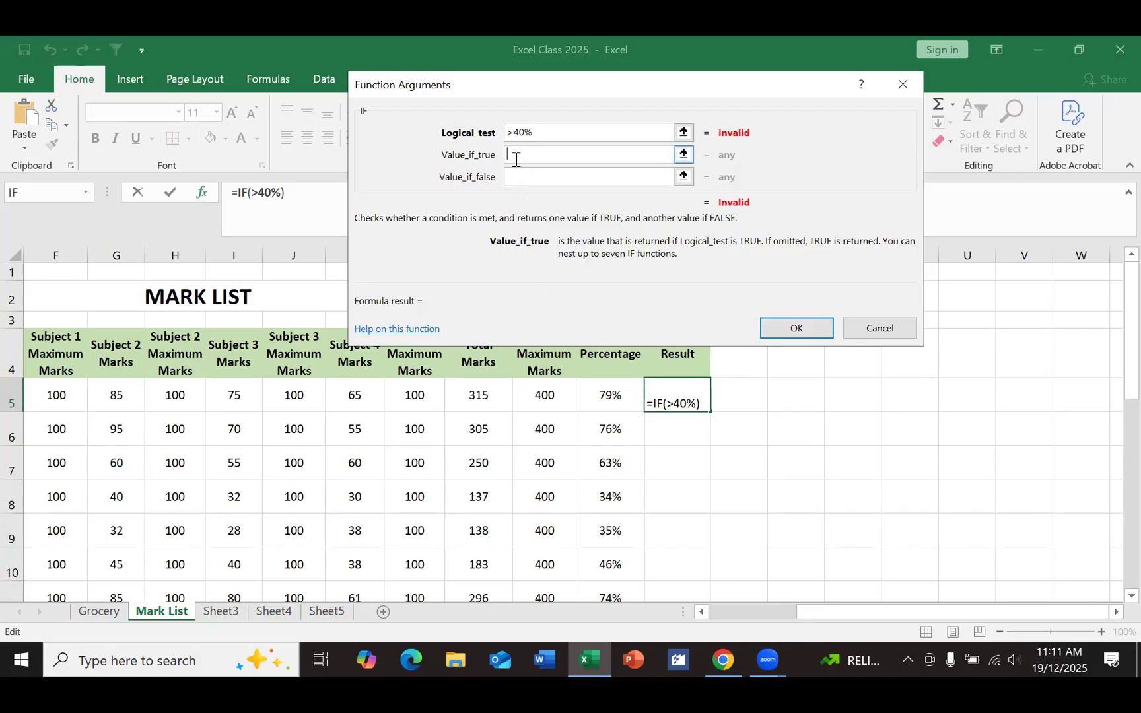
{"action": "left_click", "coordinate": [525, 132]}
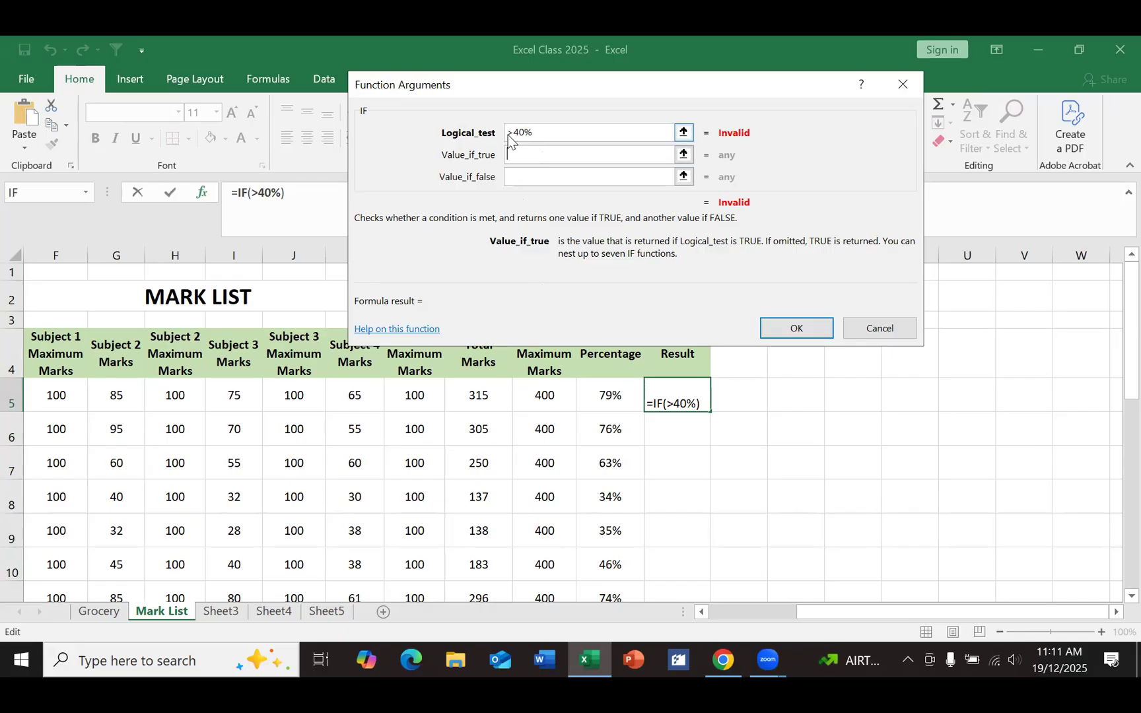
{"action": "left_click", "coordinate": [512, 134]}
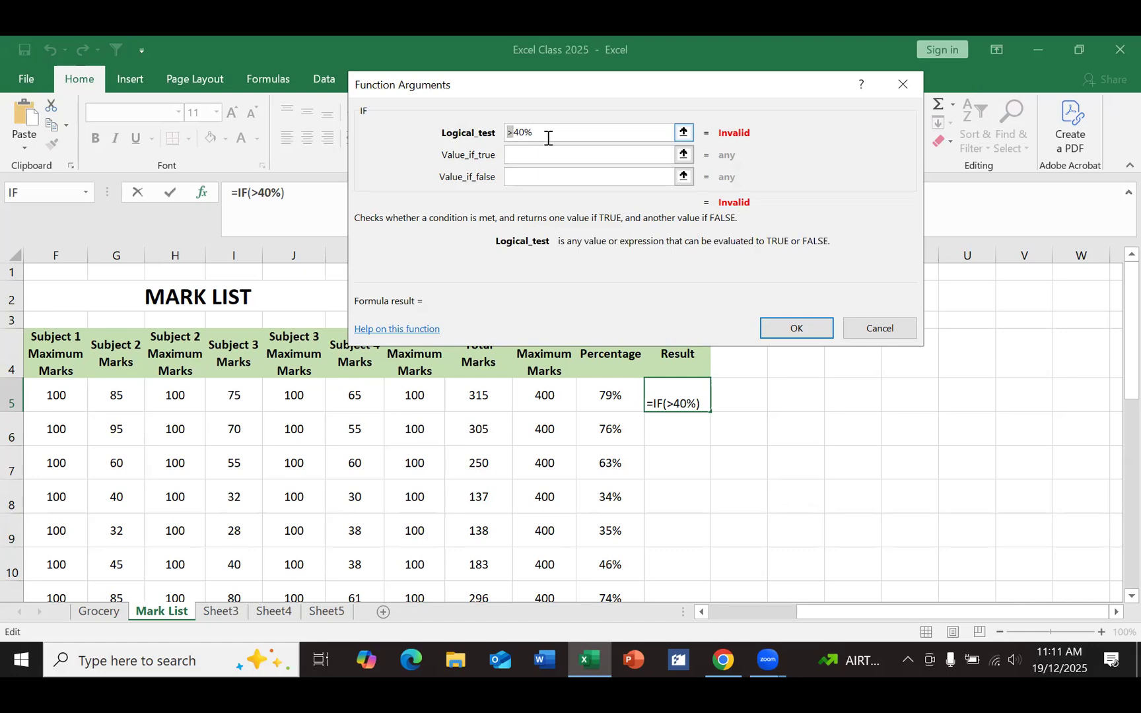
{"action": "left_click", "coordinate": [545, 135]}
{"action": "left_click", "coordinate": [516, 132]}
{"action": "key", "text": "Delete"}
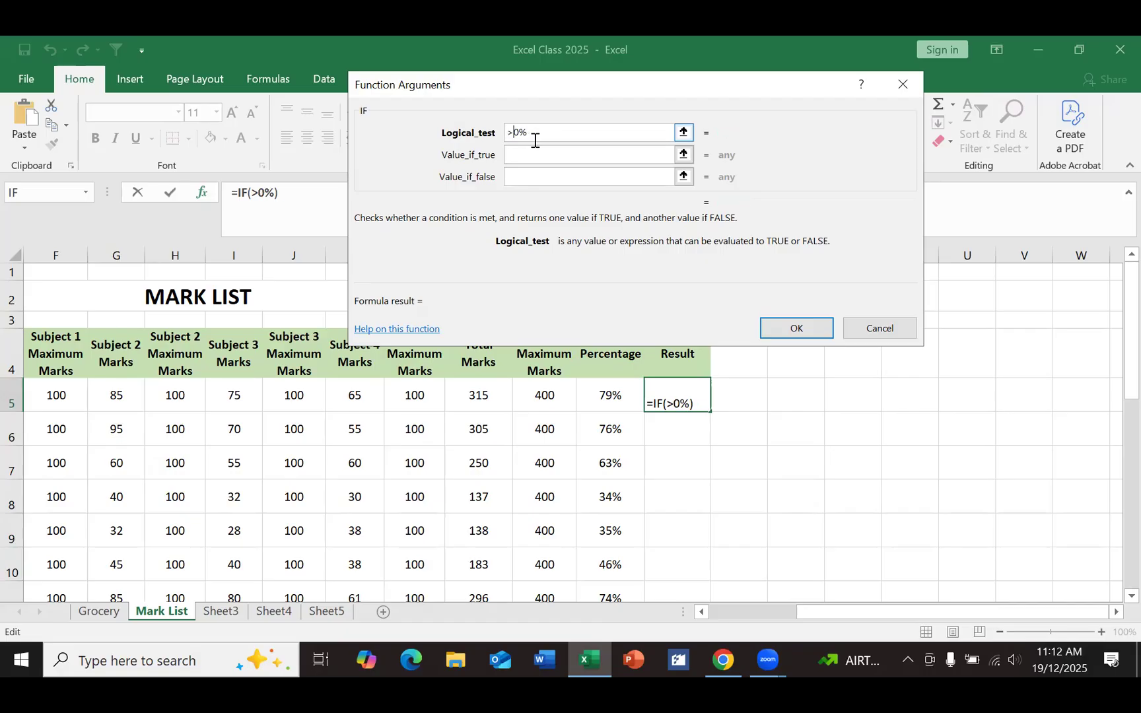
{"action": "key", "text": "Delete"}
{"action": "key", "text": "BackSpace"}
{"action": "left_click_drag", "start_coordinate": [517, 136], "coordinate": [506, 139]}
{"action": "type", "text": ">40%"}
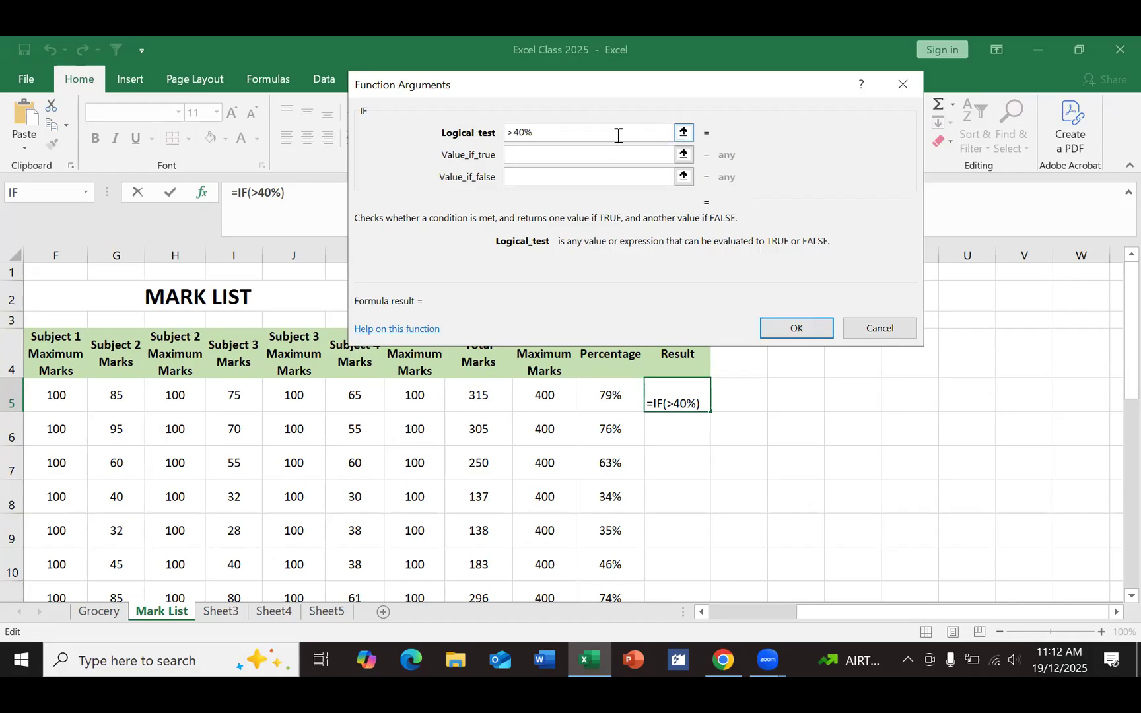
Step: Change the logical test to O5<40% by swapping the comparison operator and referencing the first student's percentage cell
{"action": "left_click", "coordinate": [591, 149]}
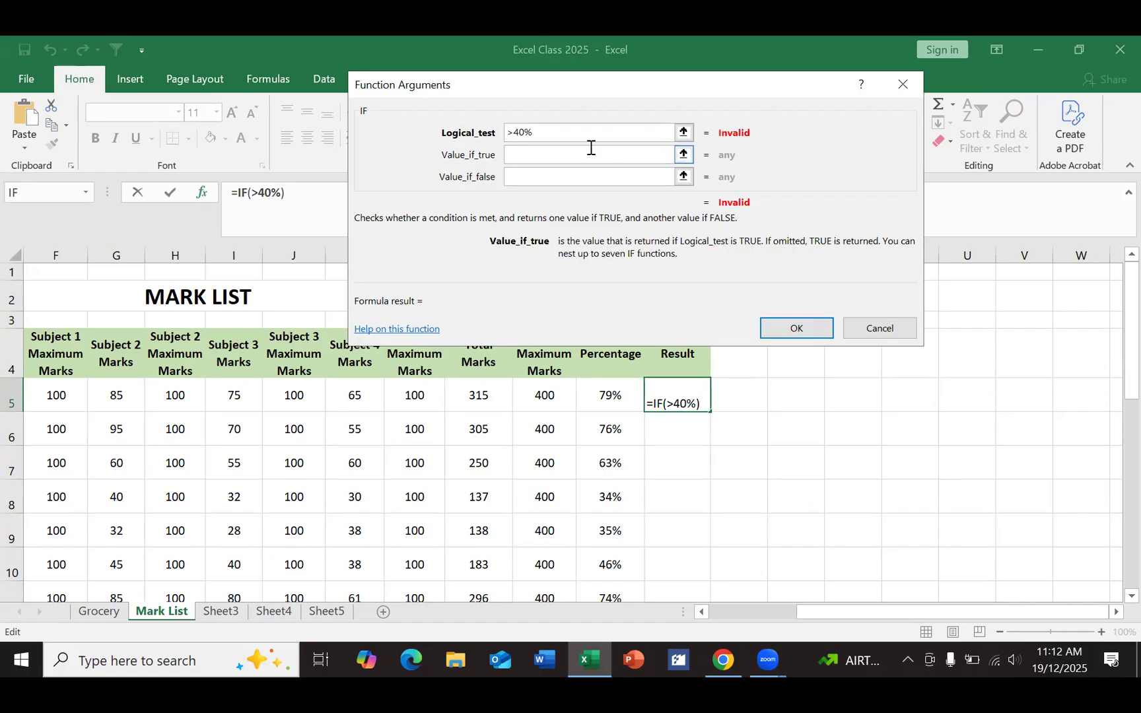
{"action": "left_click", "coordinate": [509, 132]}
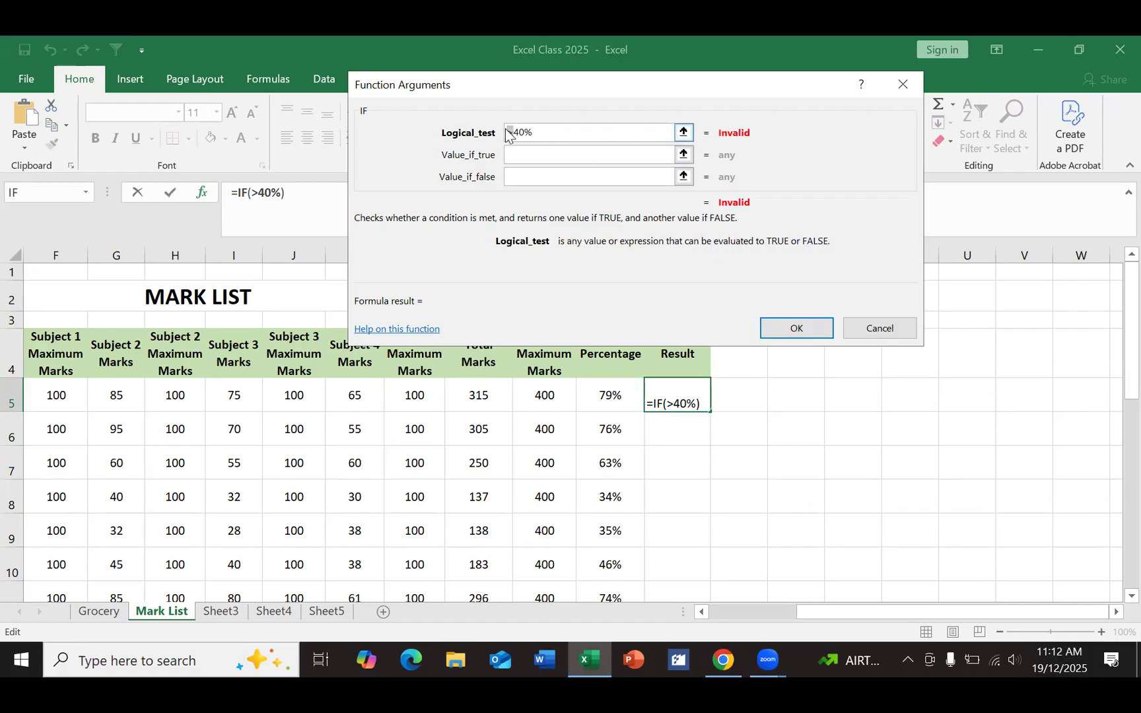
{"action": "key", "text": "Delete"}
{"action": "type", "text": "<"}
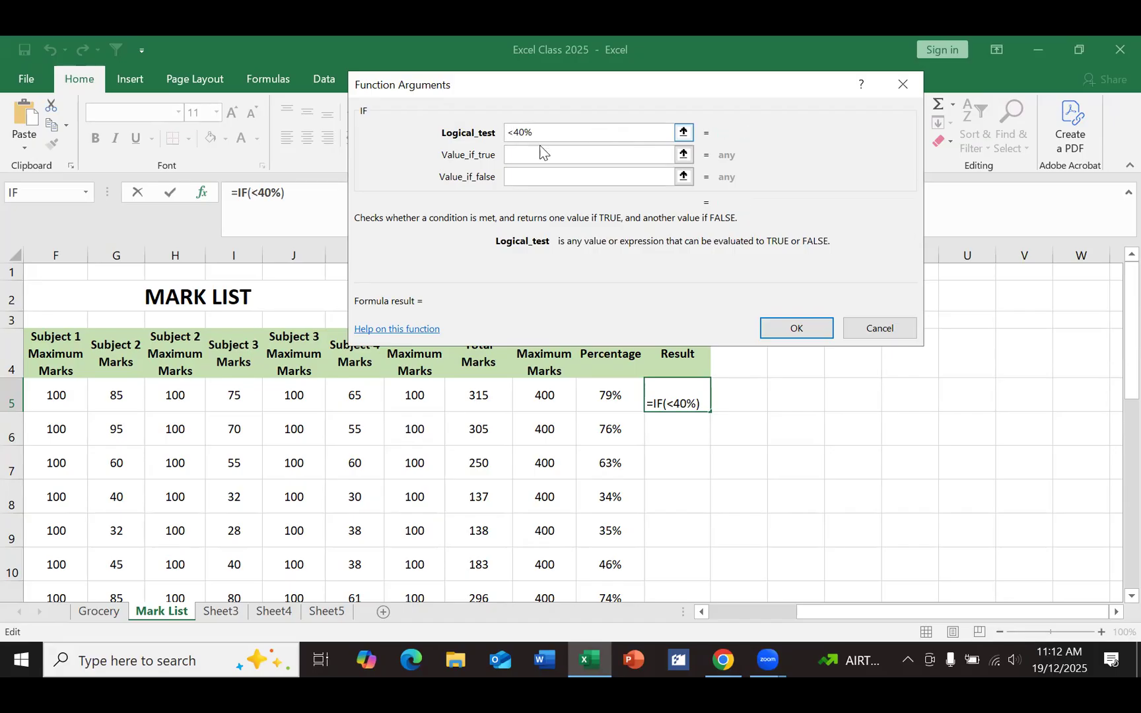
{"action": "left_click", "coordinate": [521, 154]}
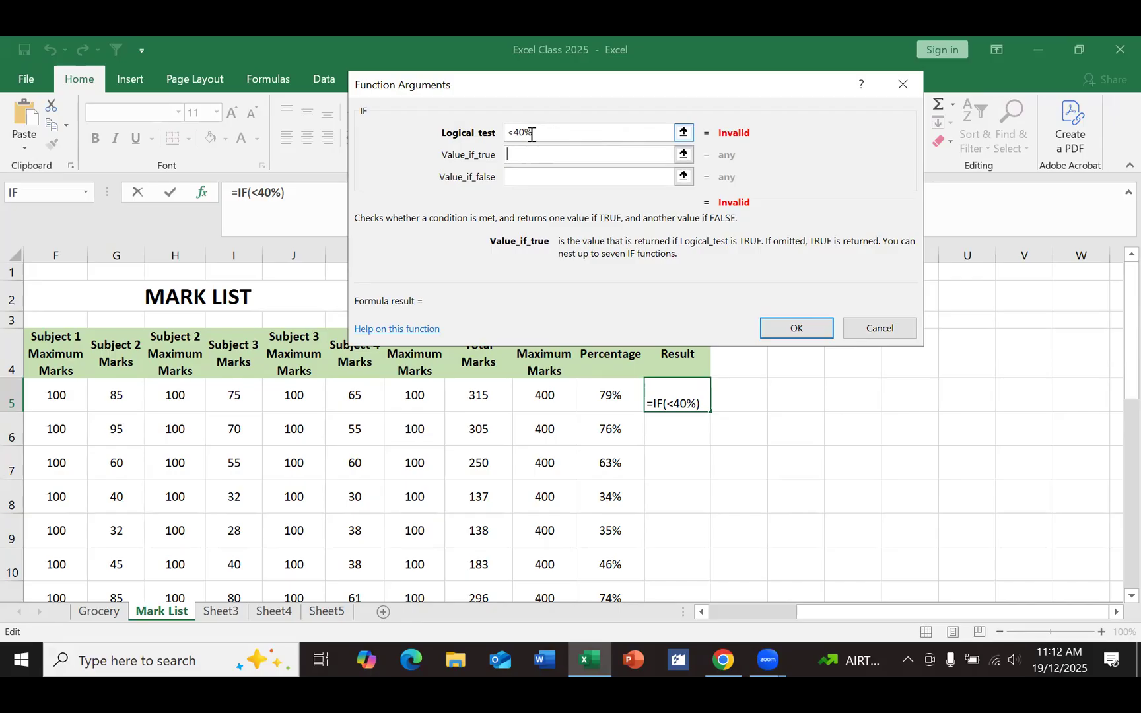
{"action": "left_click", "coordinate": [534, 132]}
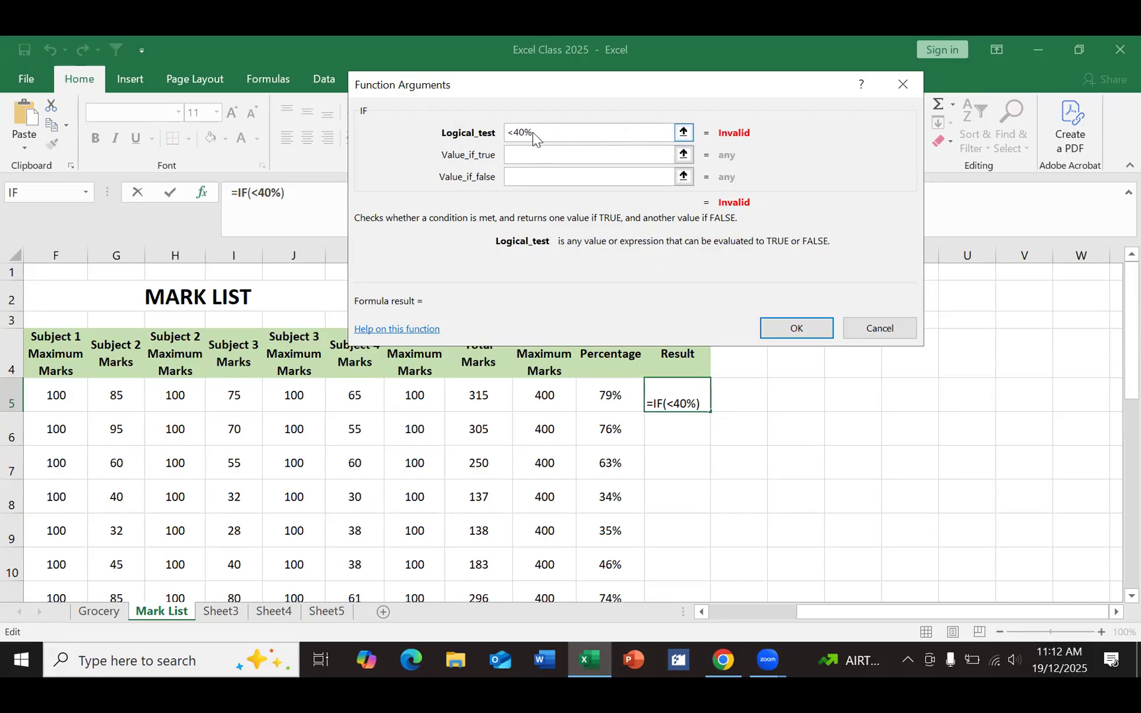
{"action": "left_click", "coordinate": [508, 131]}
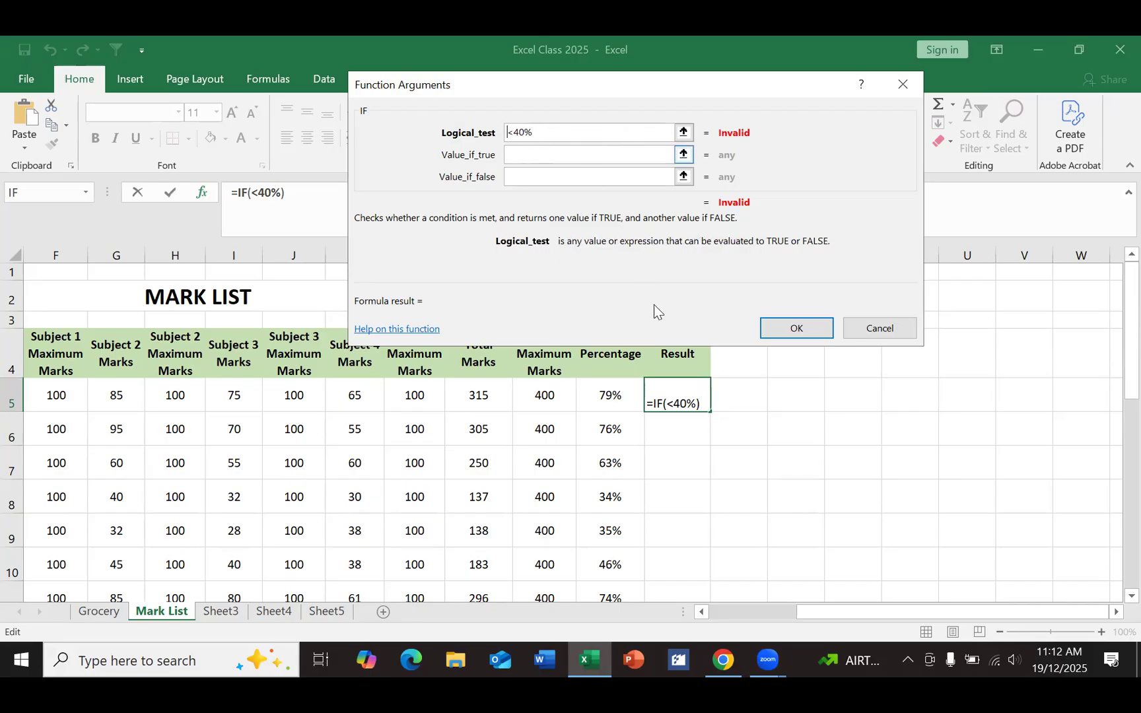
{"action": "left_click", "coordinate": [596, 404]}
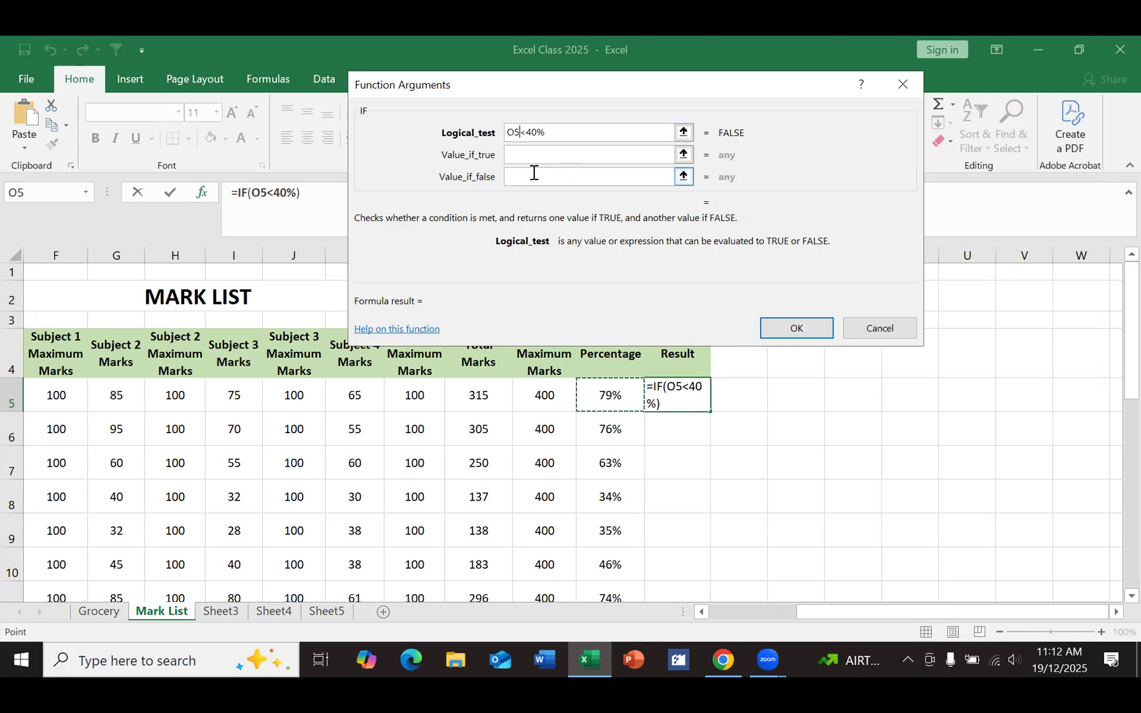
Step: Set the IF function to return Fail when true and Pass when false, and insert the formula in P5
{"action": "left_click", "coordinate": [519, 154]}
{"action": "left_click", "coordinate": [521, 154]}
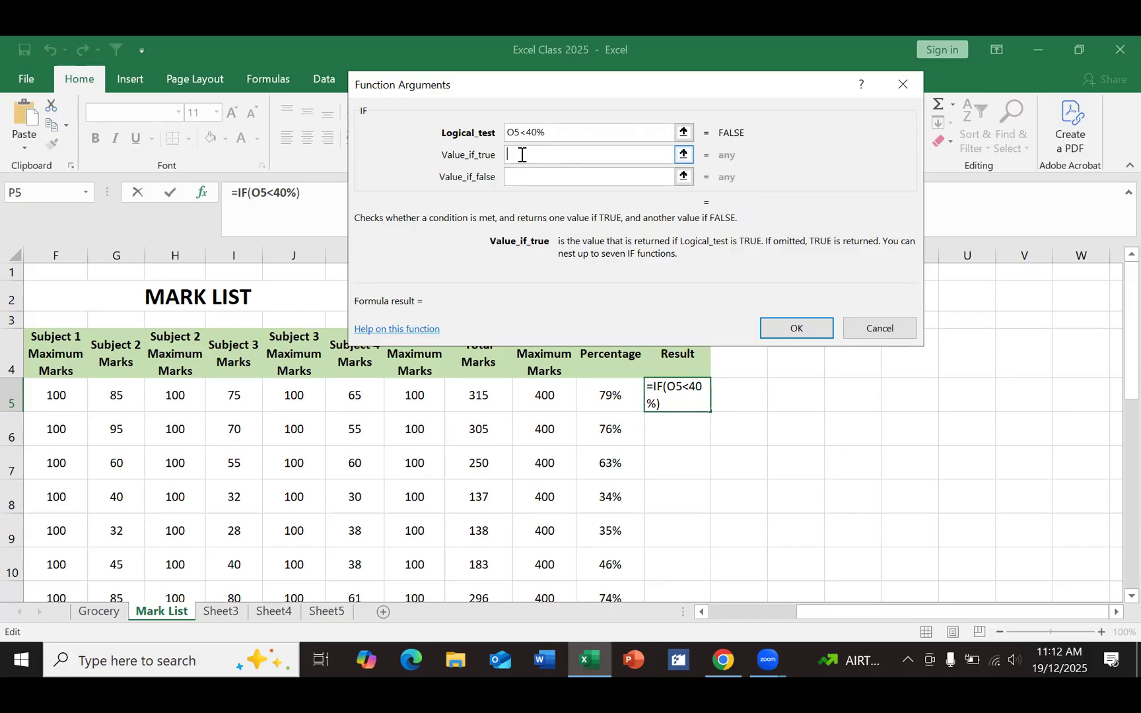
{"action": "type", "text": "Fail"}
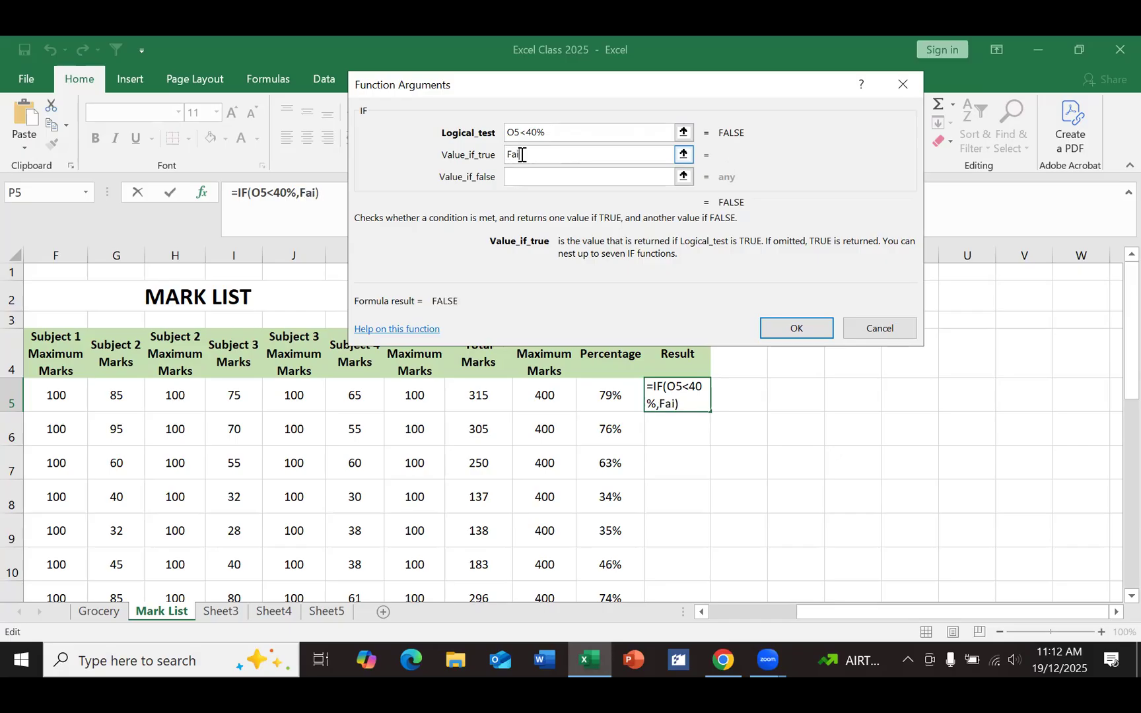
{"action": "left_click", "coordinate": [521, 177]}
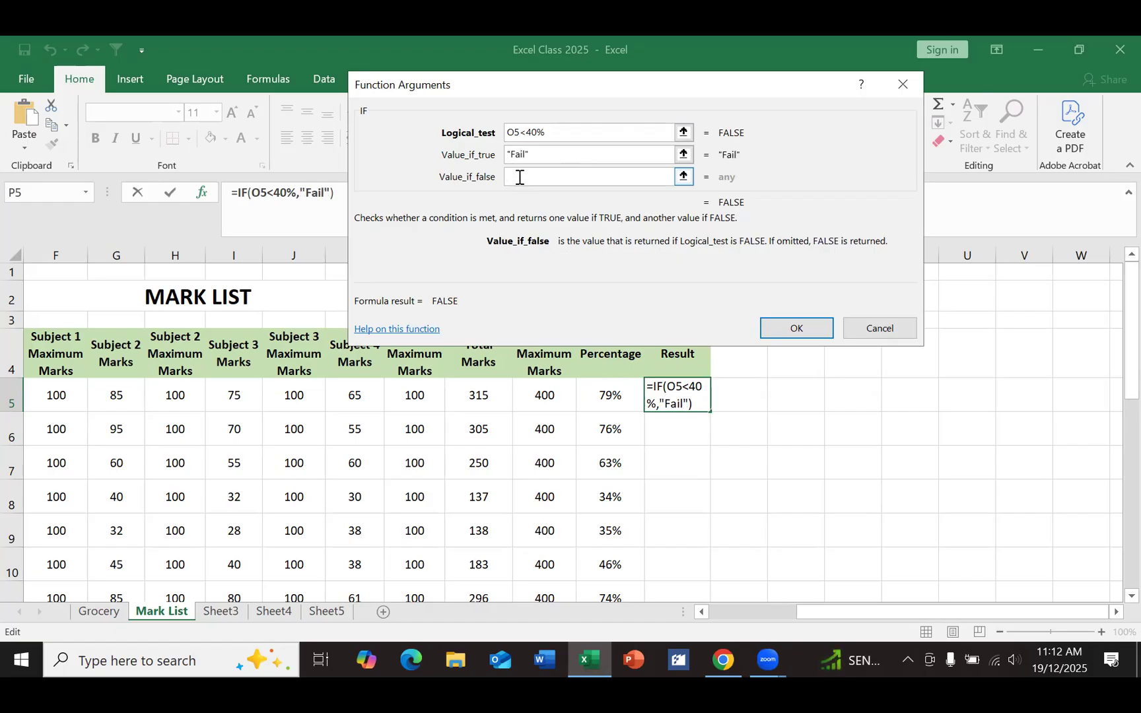
{"action": "type", "text": "Pass"}
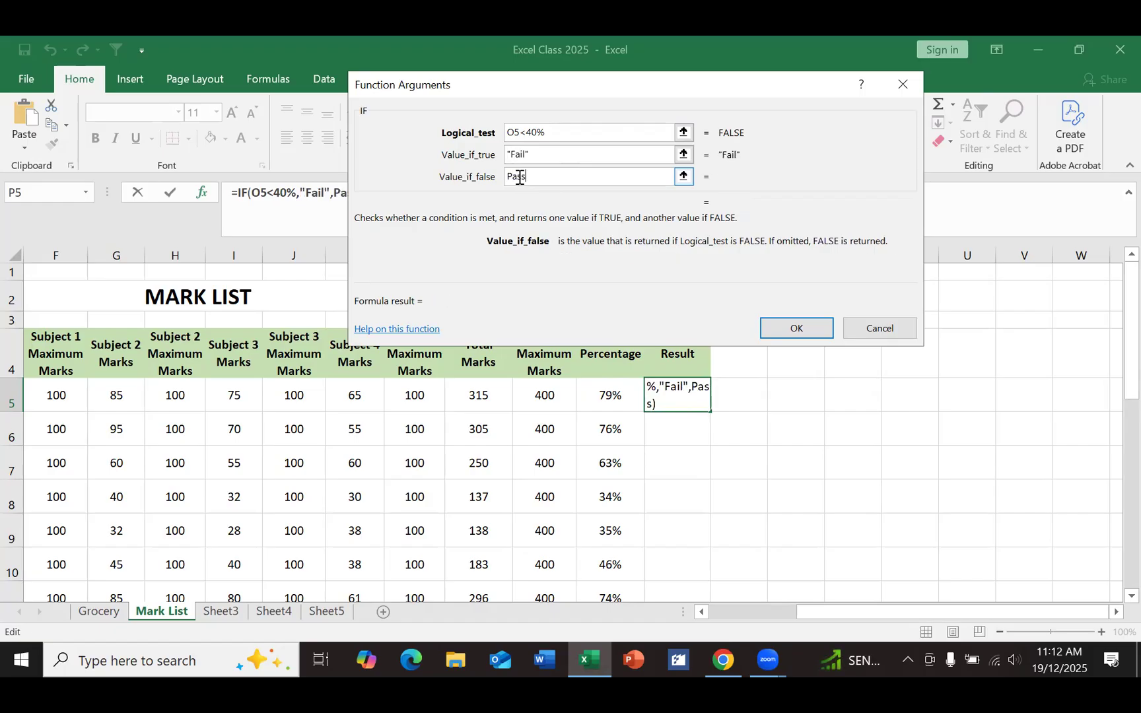
{"action": "left_click", "coordinate": [784, 331]}
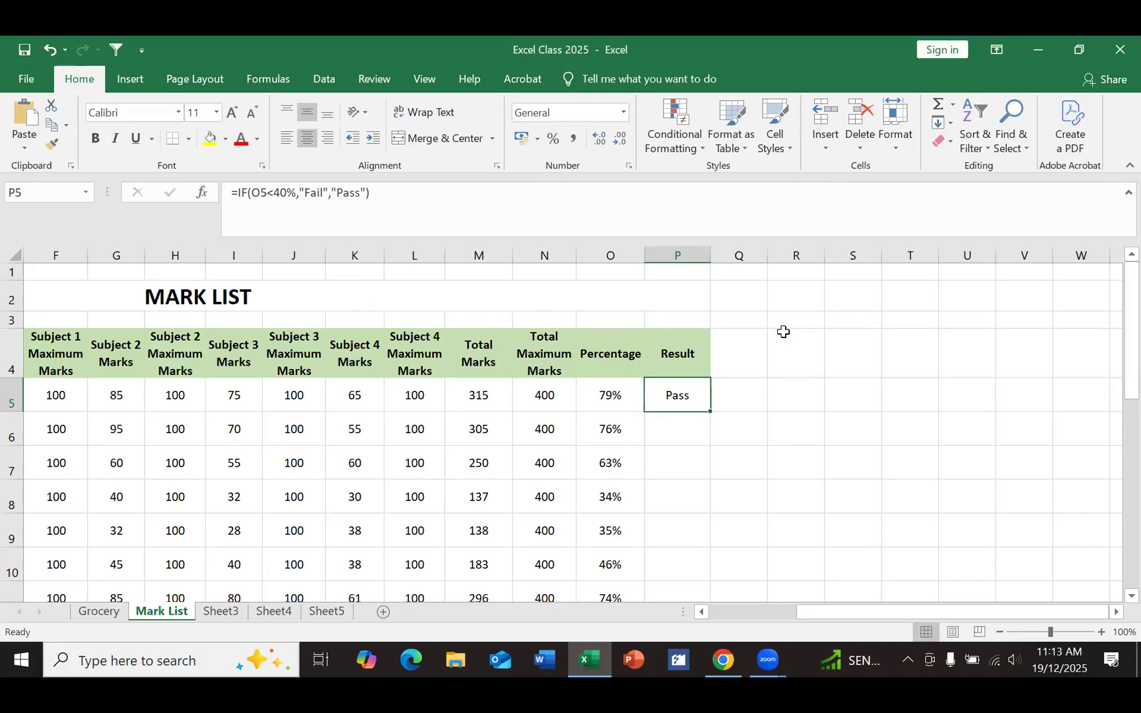
Step: Fill the IF formula from P5 down the Result column to P24 for all students
{"action": "left_click", "coordinate": [672, 422]}
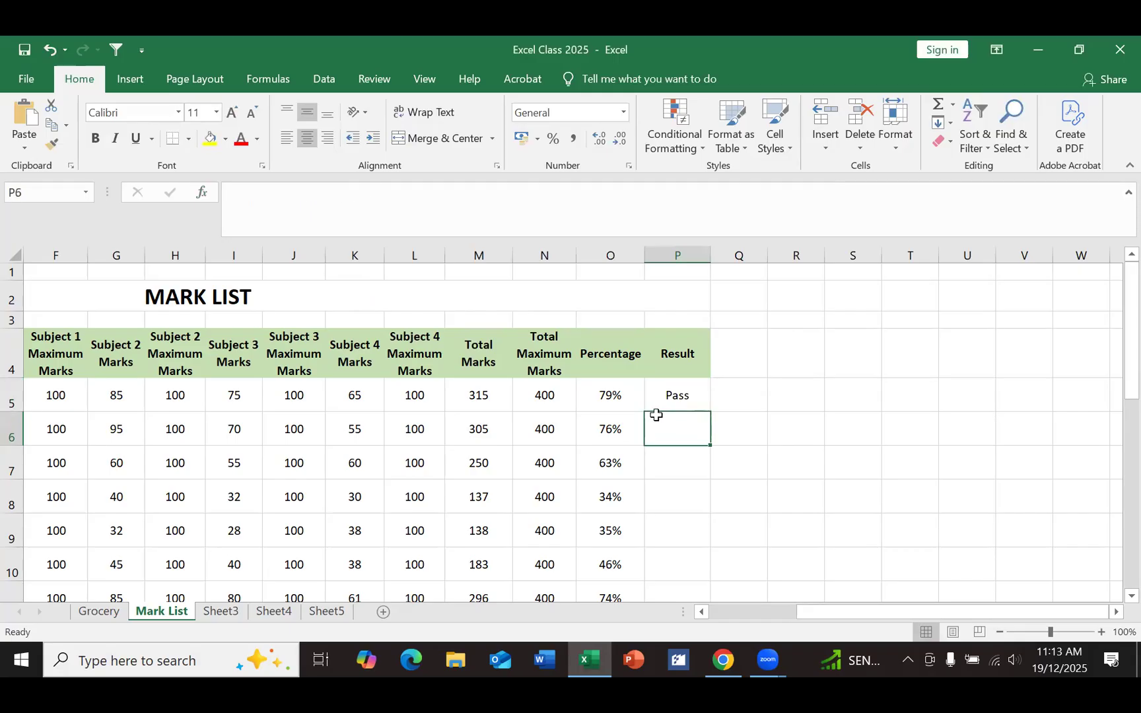
{"action": "left_click", "coordinate": [614, 395]}
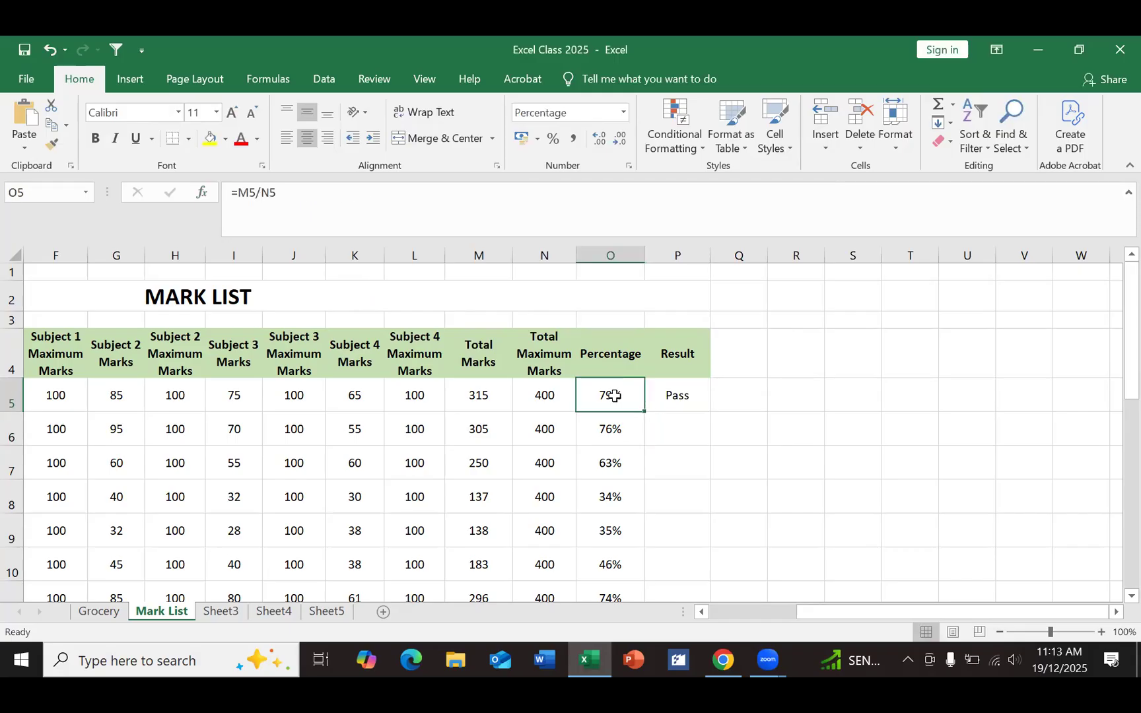
{"action": "left_click", "coordinate": [684, 403]}
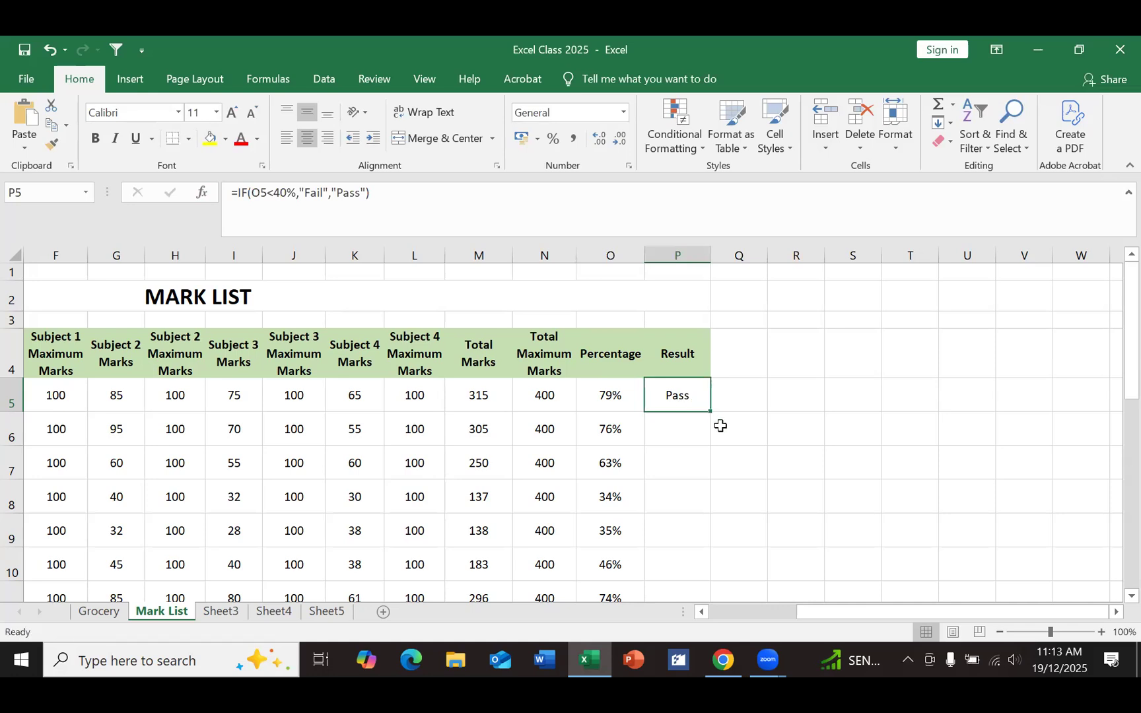
{"action": "left_click_drag", "start_coordinate": [710, 411], "coordinate": [683, 537]}
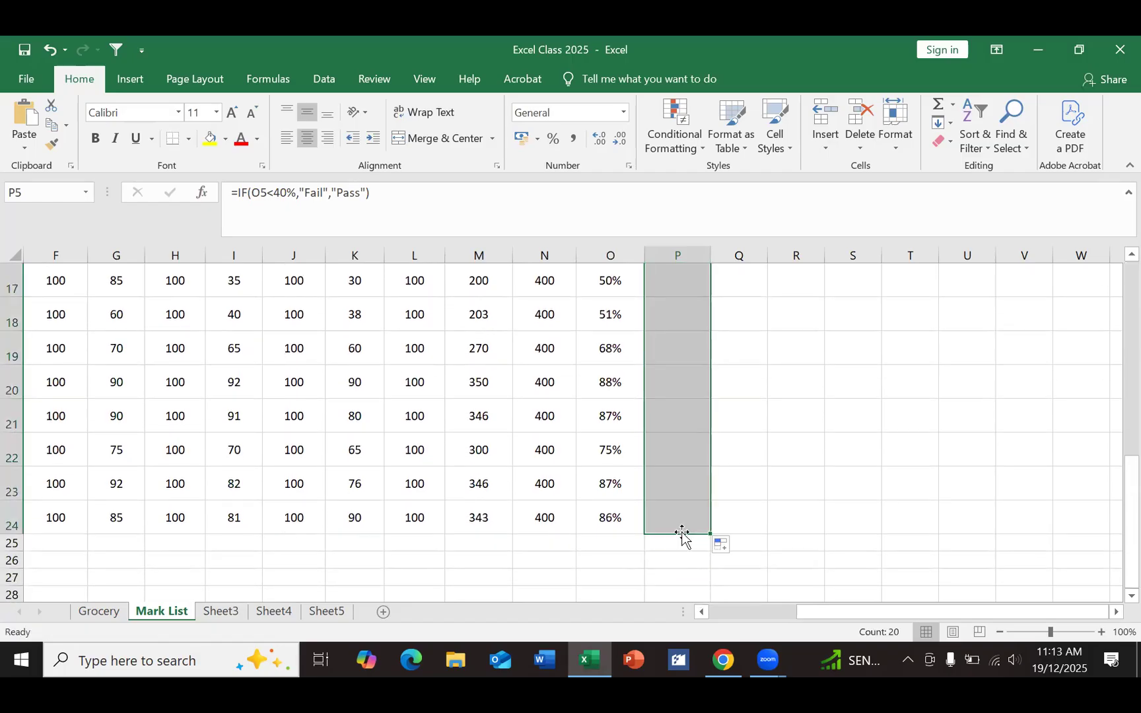
{"action": "scroll", "coordinate": [763, 429], "scroll_direction": "up", "scroll_amount": 2}
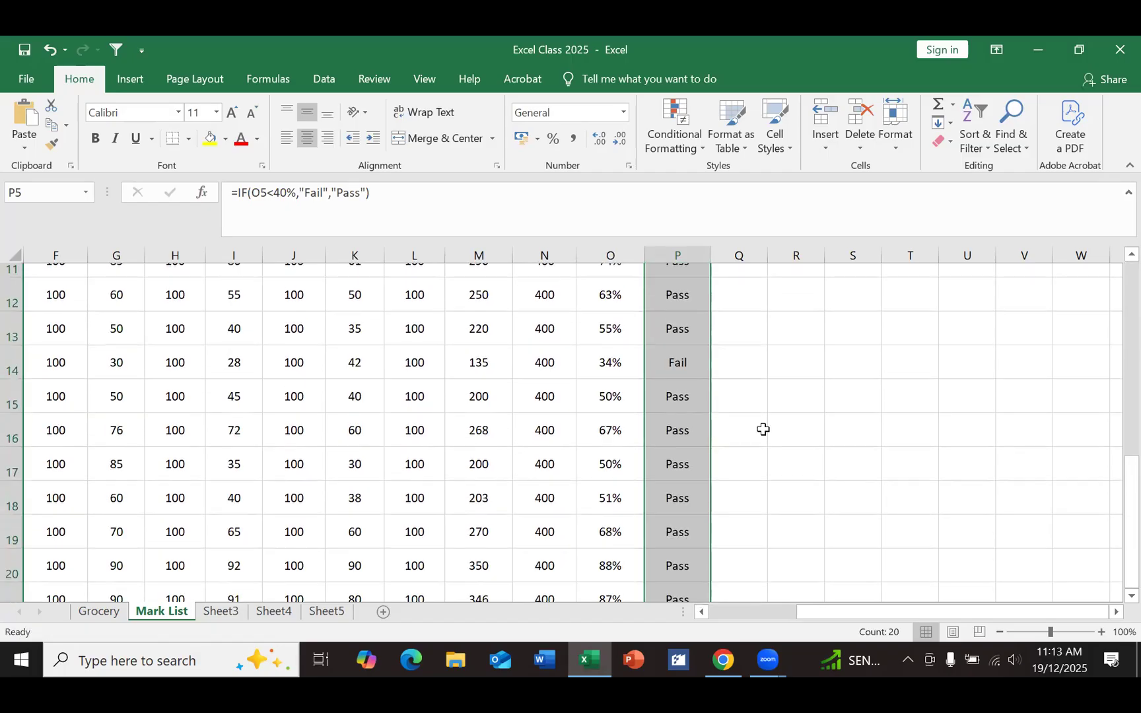
Step: Clear the Pass and Fail formulas from the Result column, starting at P5
{"action": "scroll", "coordinate": [763, 429], "scroll_direction": "up", "scroll_amount": 3}
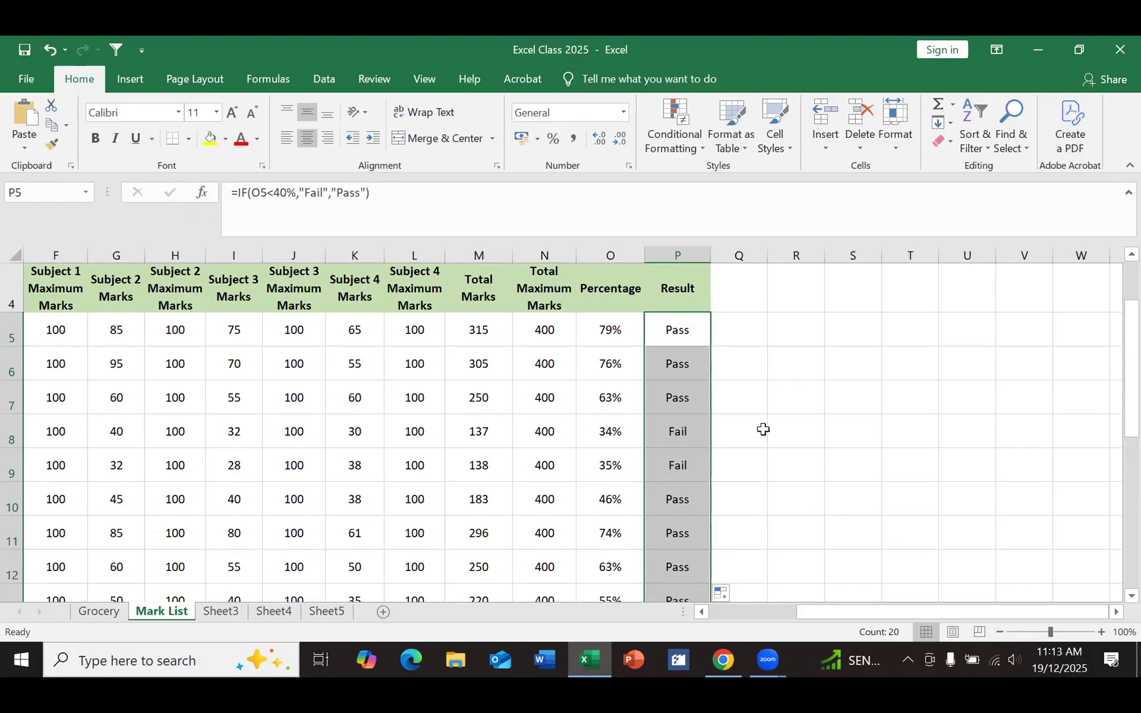
{"action": "scroll", "coordinate": [763, 429], "scroll_direction": "down", "scroll_amount": 1}
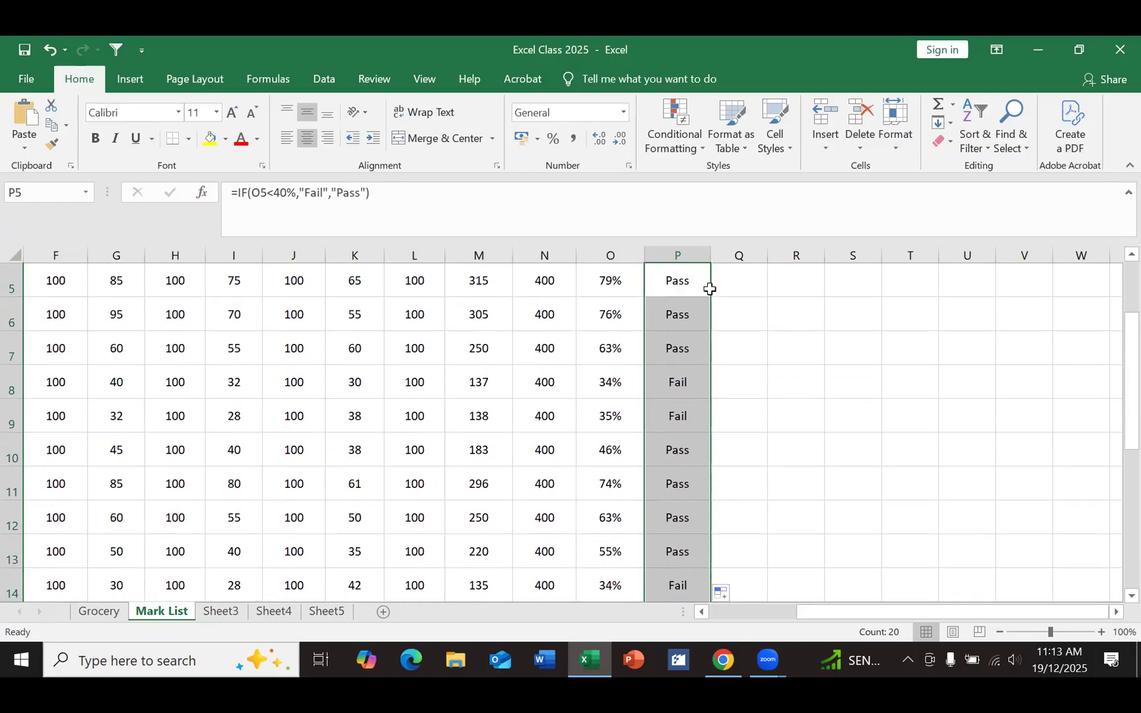
{"action": "left_click", "coordinate": [752, 290]}
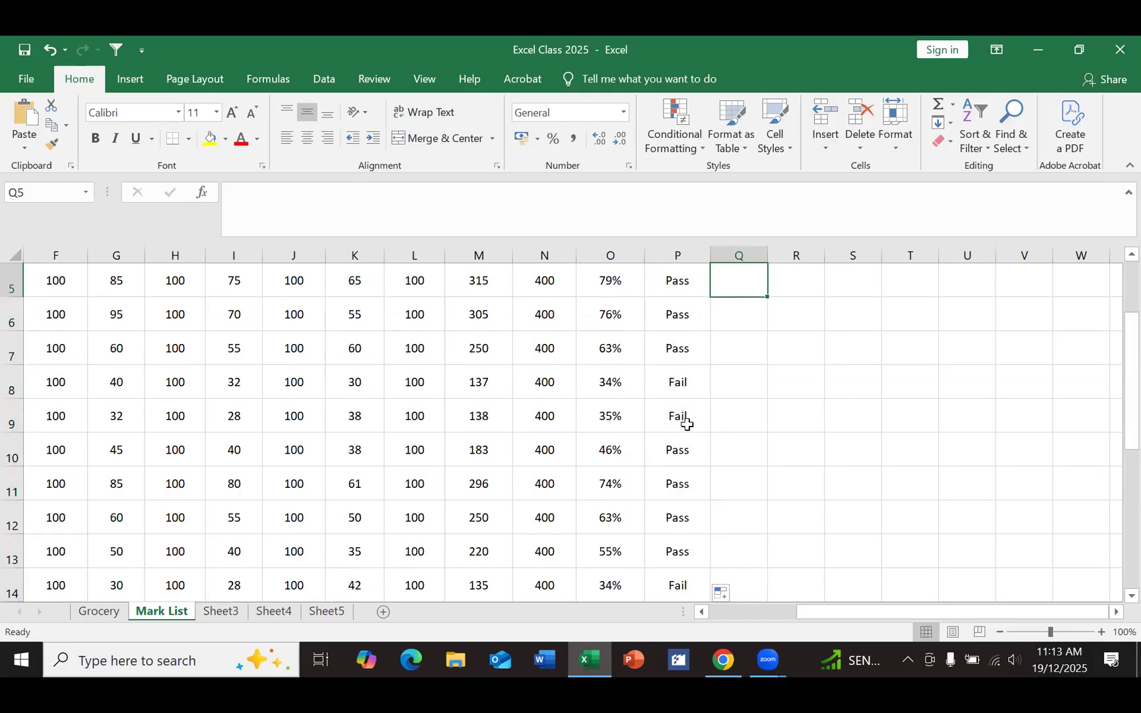
{"action": "scroll", "coordinate": [749, 412], "scroll_direction": "down", "scroll_amount": 4}
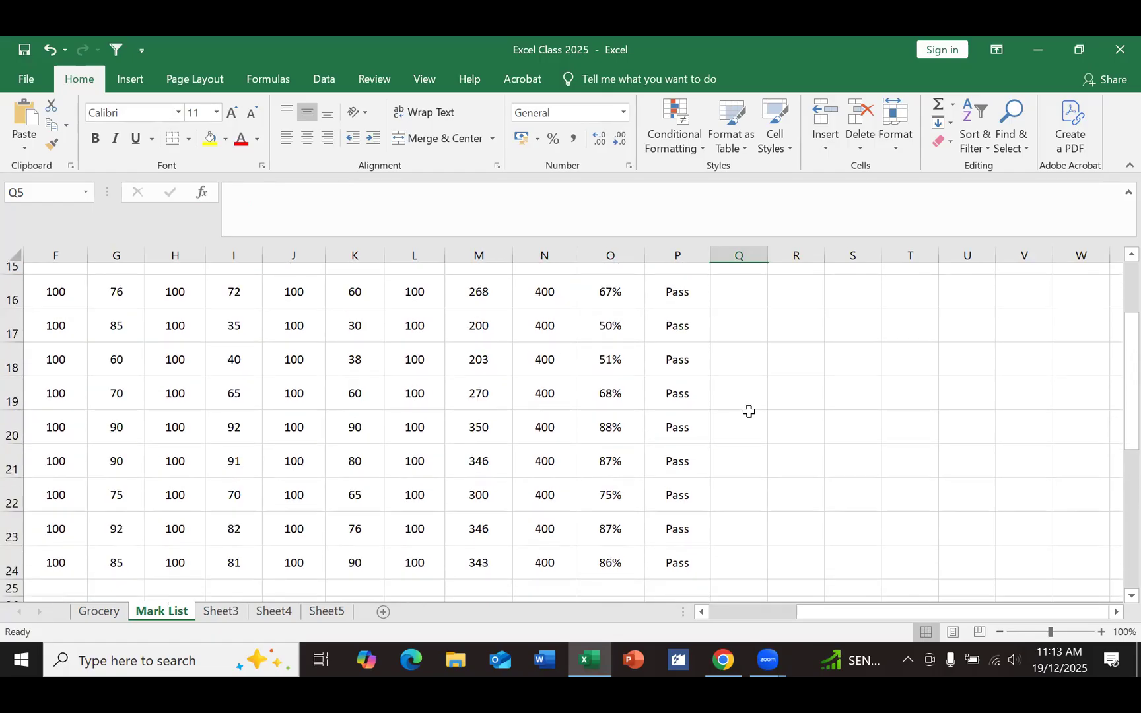
{"action": "scroll", "coordinate": [749, 412], "scroll_direction": "up", "scroll_amount": 4}
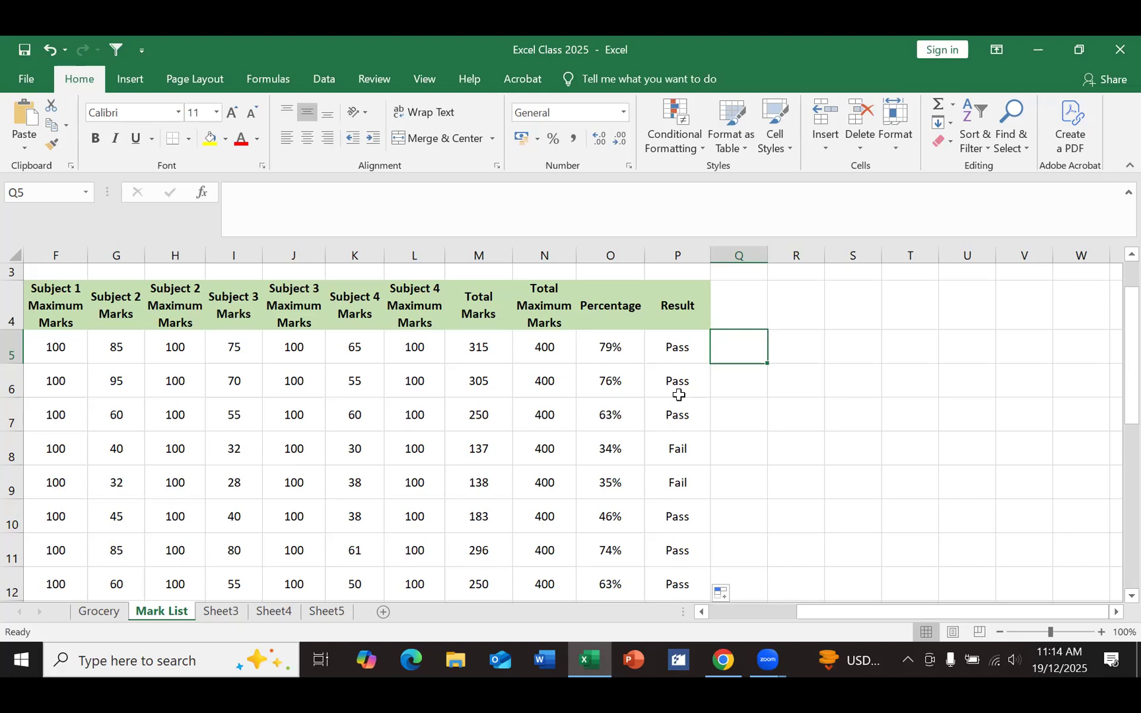
{"action": "left_click_drag", "start_coordinate": [689, 346], "coordinate": [679, 557]}
{"action": "key", "text": "Delete"}
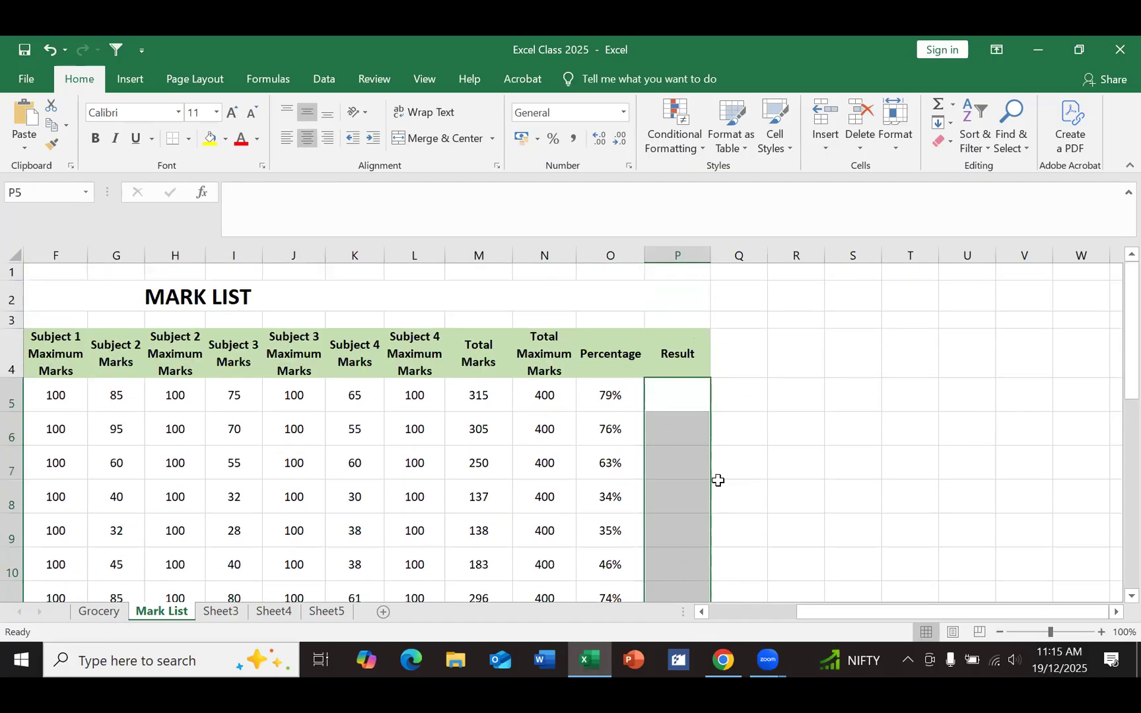
{"action": "left_click", "coordinate": [774, 425]}
Step: Start an IF function in P5 with the logical test O5<40%, referencing the first student's percentage
{"action": "left_click", "coordinate": [661, 400]}
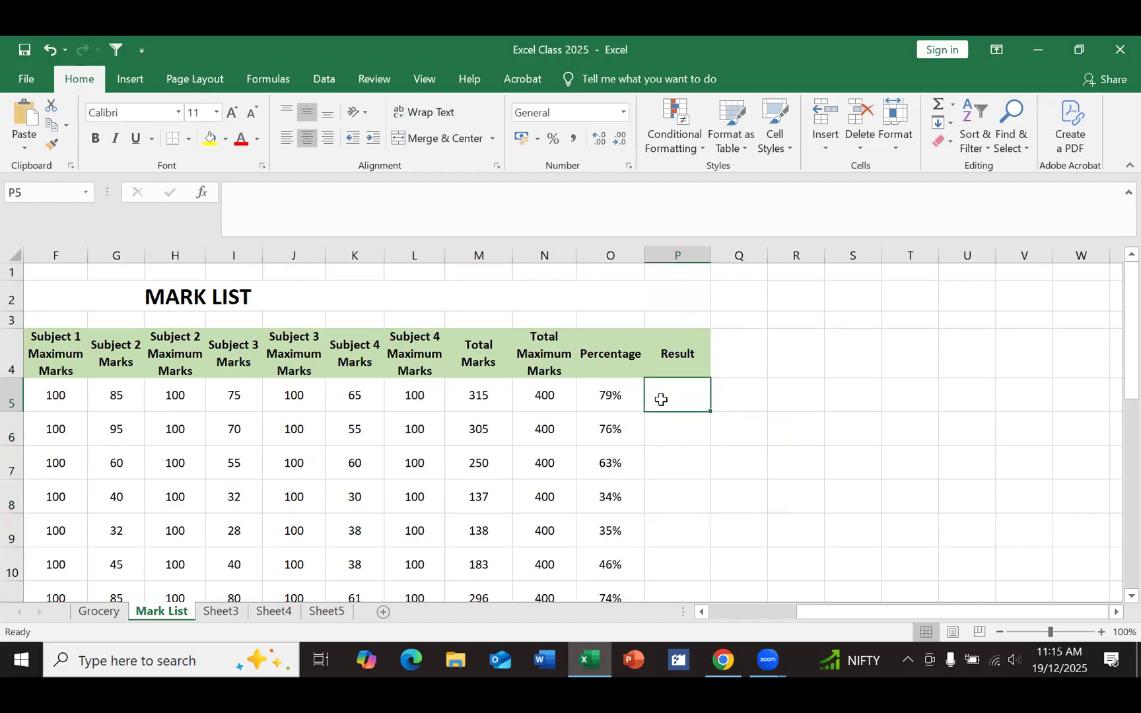
{"action": "left_click", "coordinate": [202, 193]}
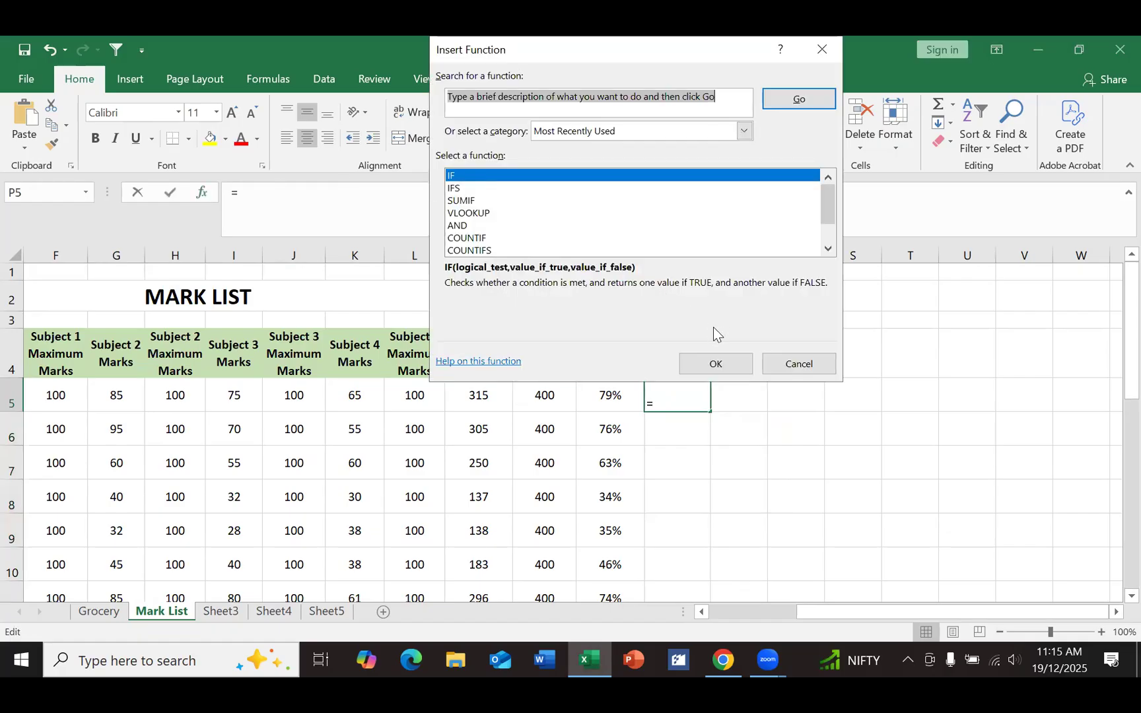
{"action": "left_click", "coordinate": [715, 364]}
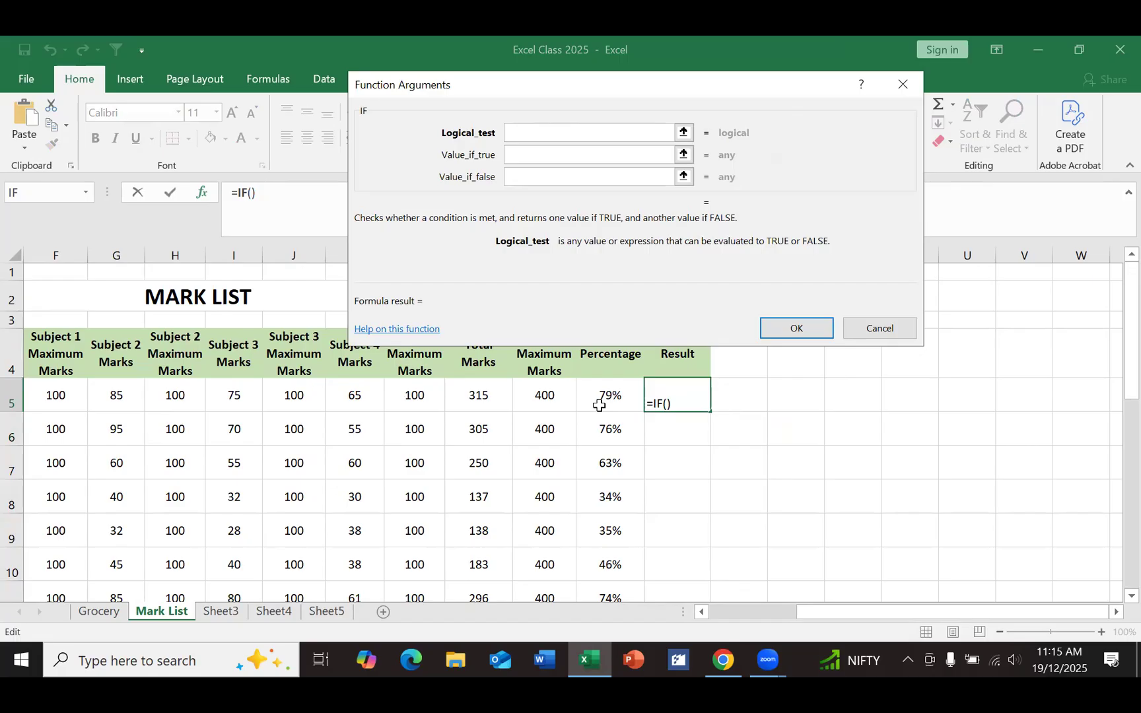
{"action": "left_click", "coordinate": [599, 405]}
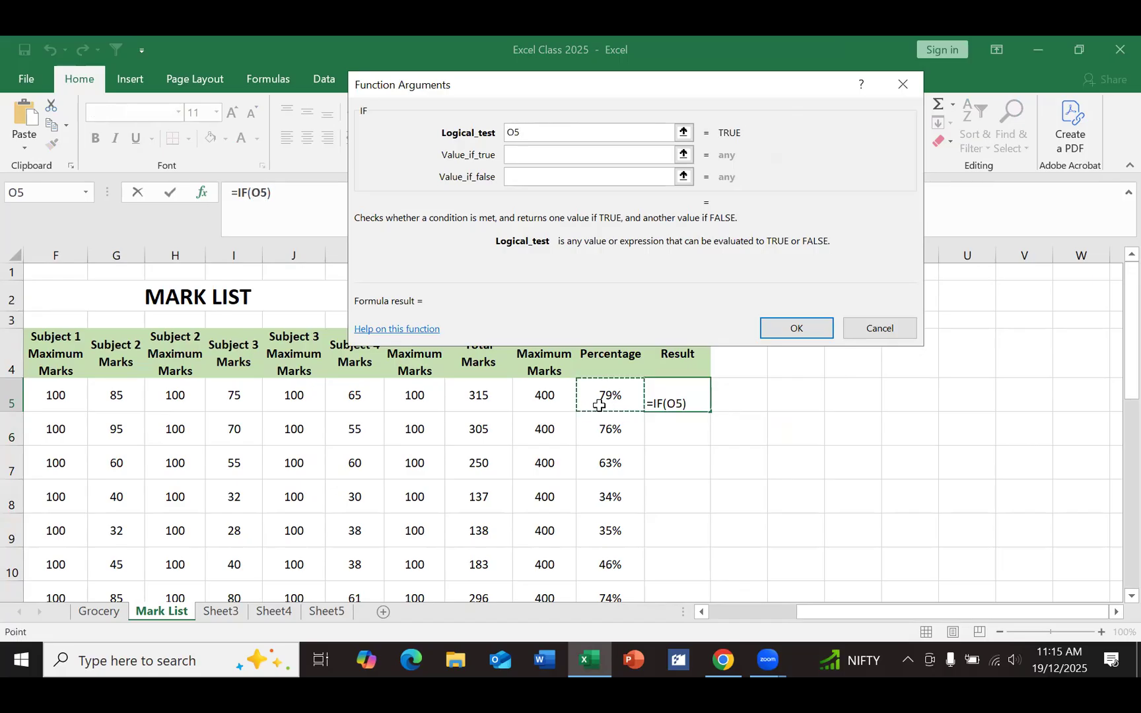
{"action": "type", "text": "<"}
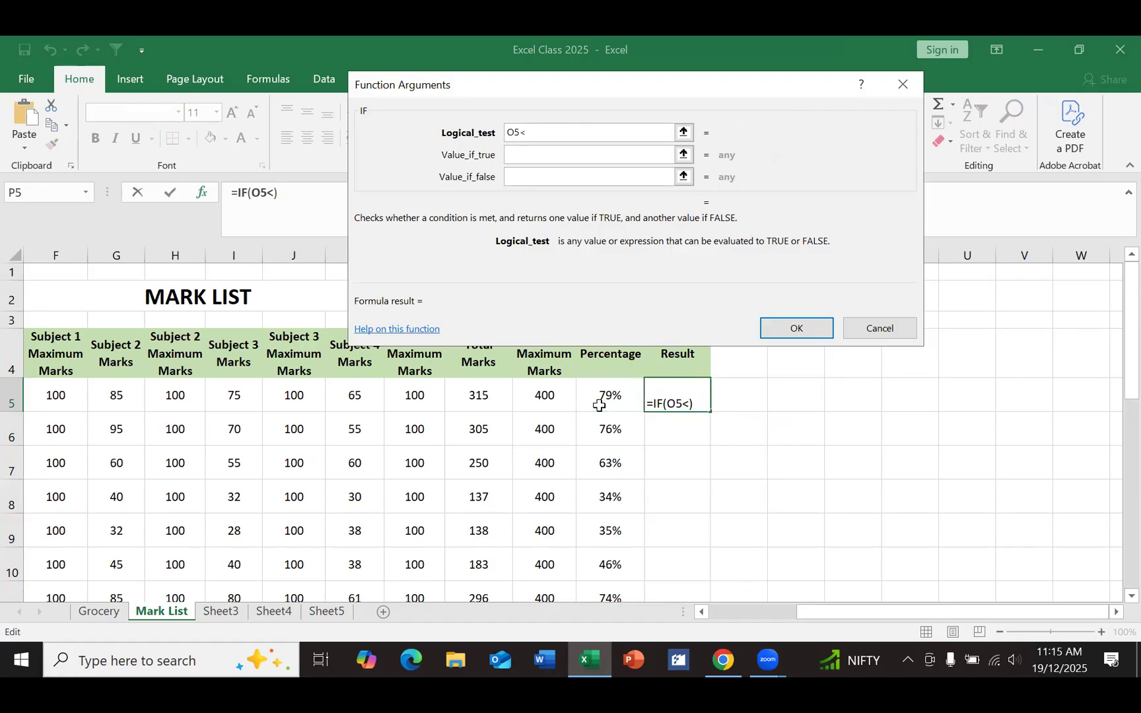
{"action": "type", "text": "40%"}
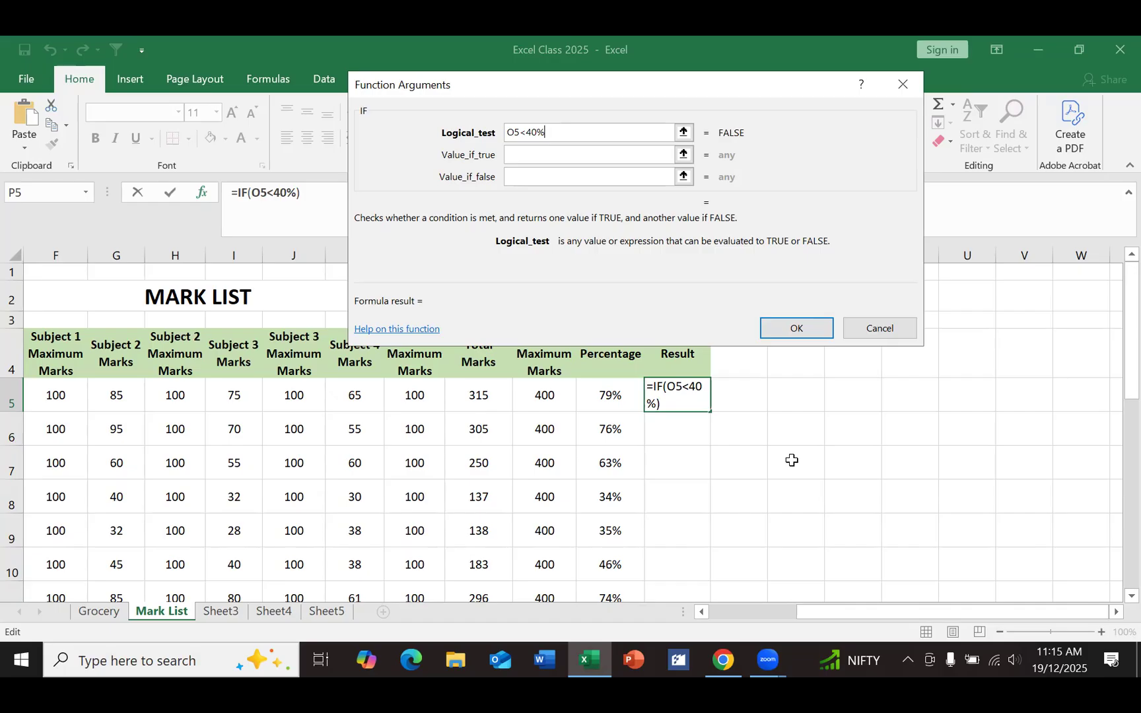
Step: Set the IF function to return Fail when true and Pass when false, and enter the formula in P5
{"action": "left_click", "coordinate": [519, 159]}
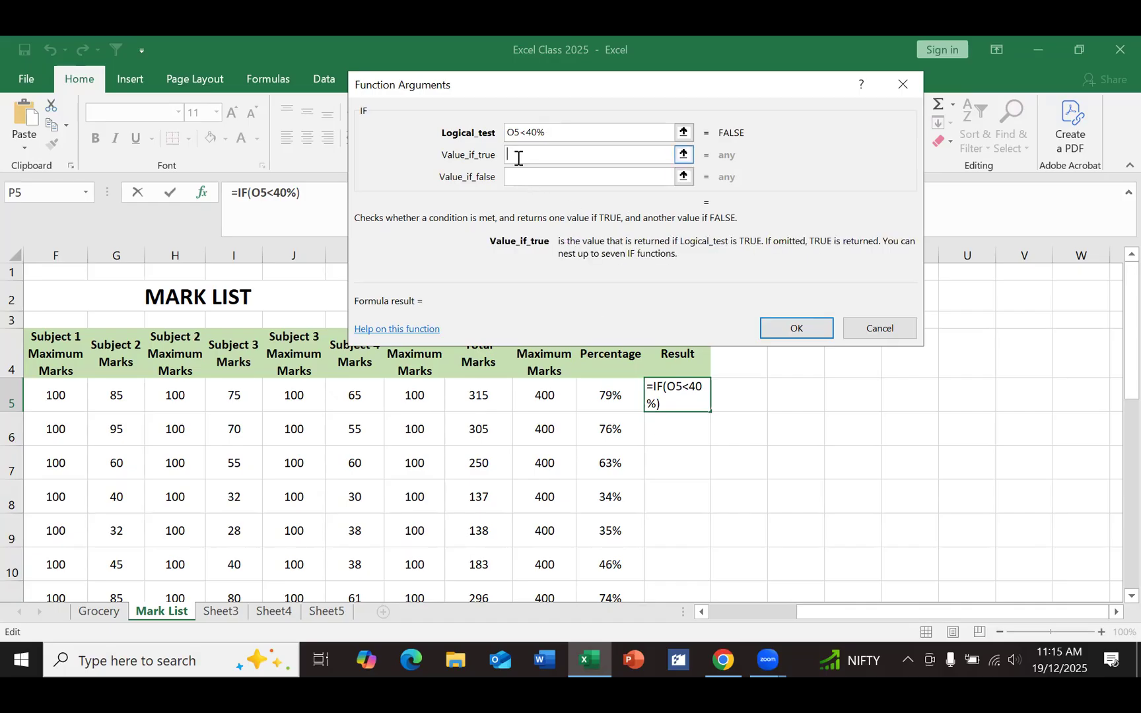
{"action": "type", "text": "F"}
{"action": "key", "text": "BackSpace"}
{"action": "type", "text": "FAIL"}
{"action": "key", "text": "BackSpace"}
{"action": "key", "text": "BackSpace"}
{"action": "key", "text": "BackSpace"}
{"action": "key", "text": "BackSpace"}
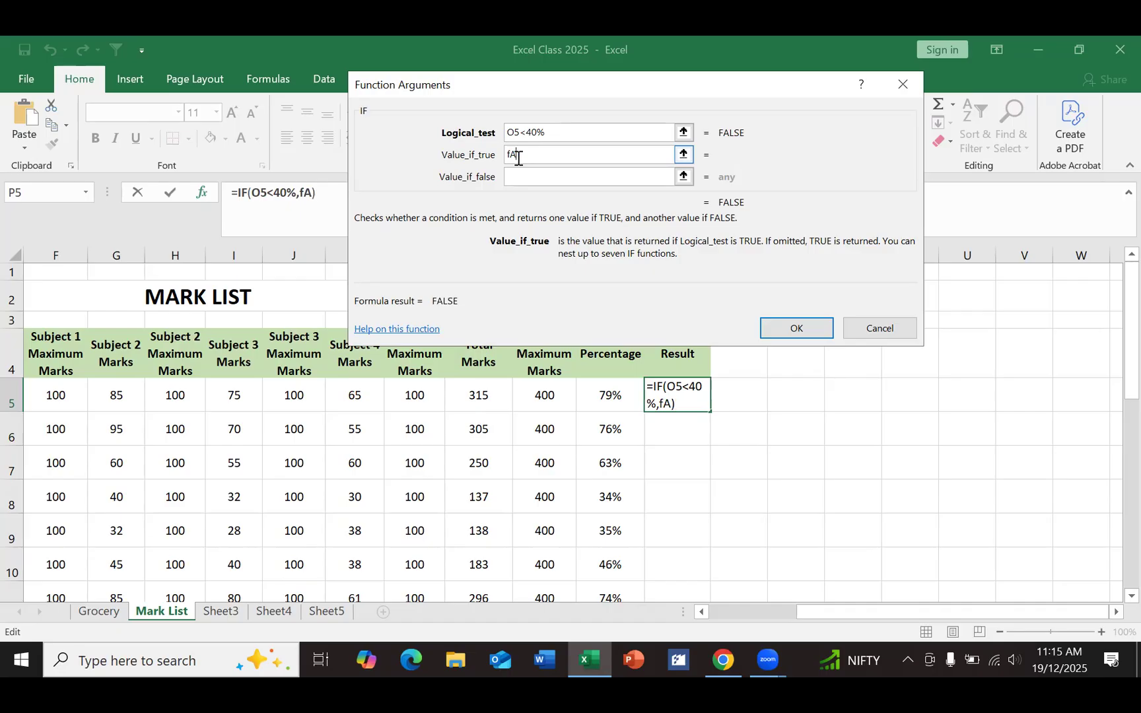
{"action": "type", "text": "Fail"}
{"action": "left_click", "coordinate": [531, 175]}
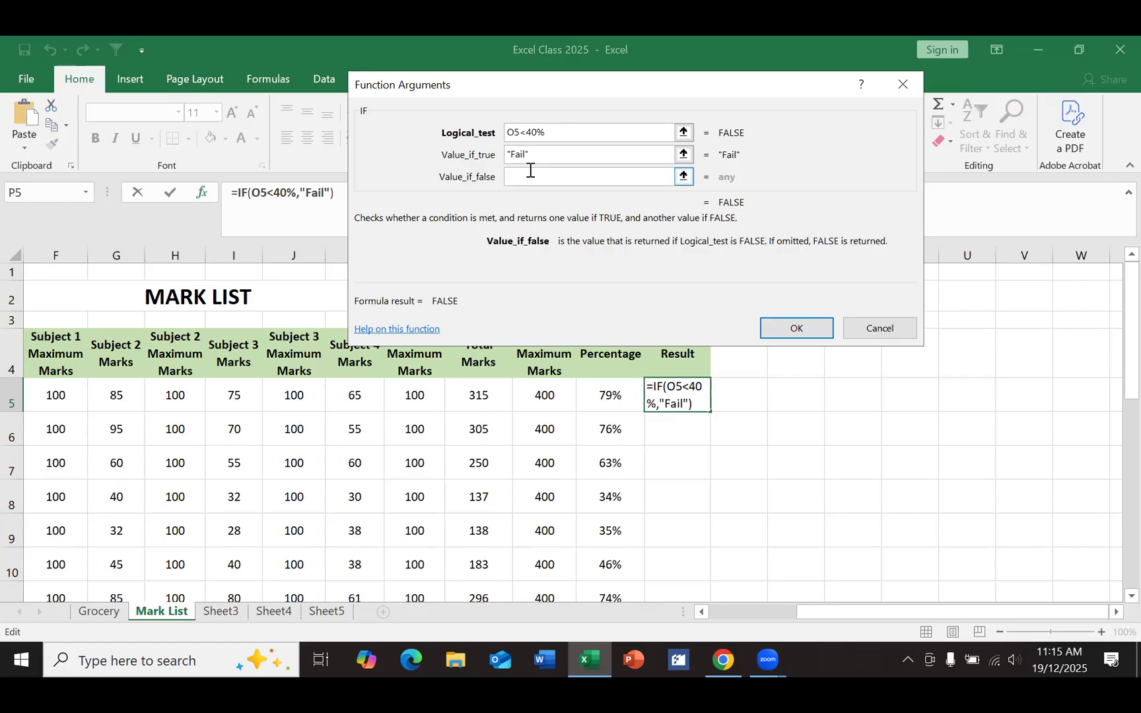
{"action": "type", "text": "Pass"}
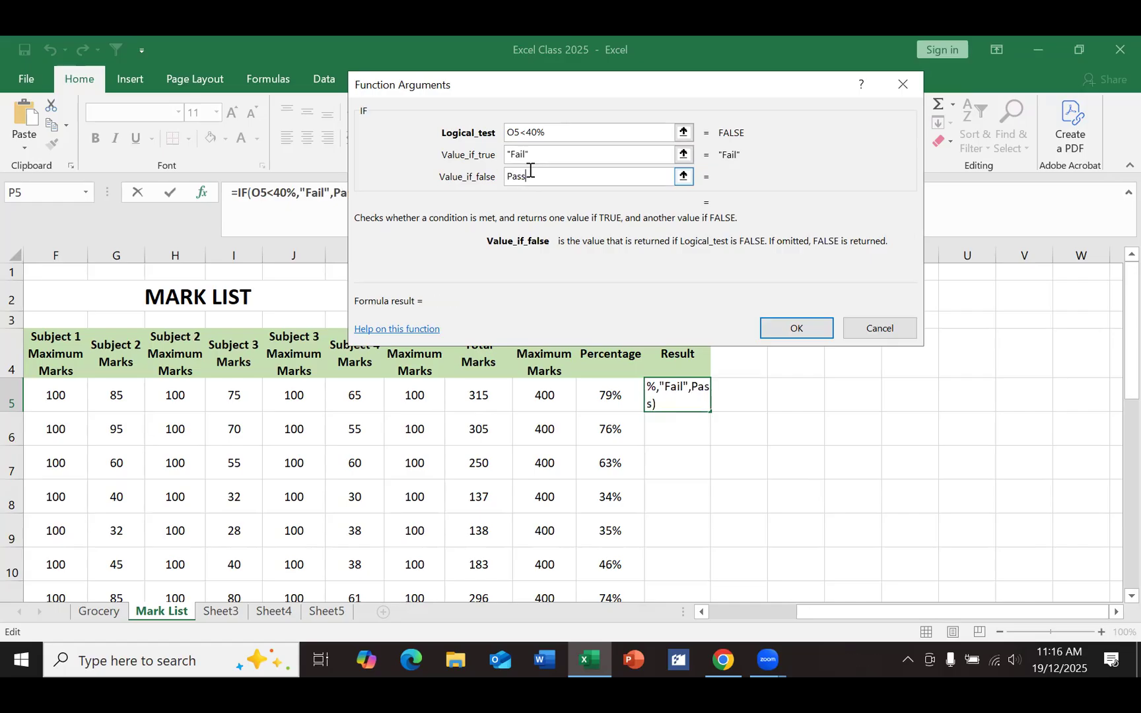
{"action": "left_click", "coordinate": [792, 336]}
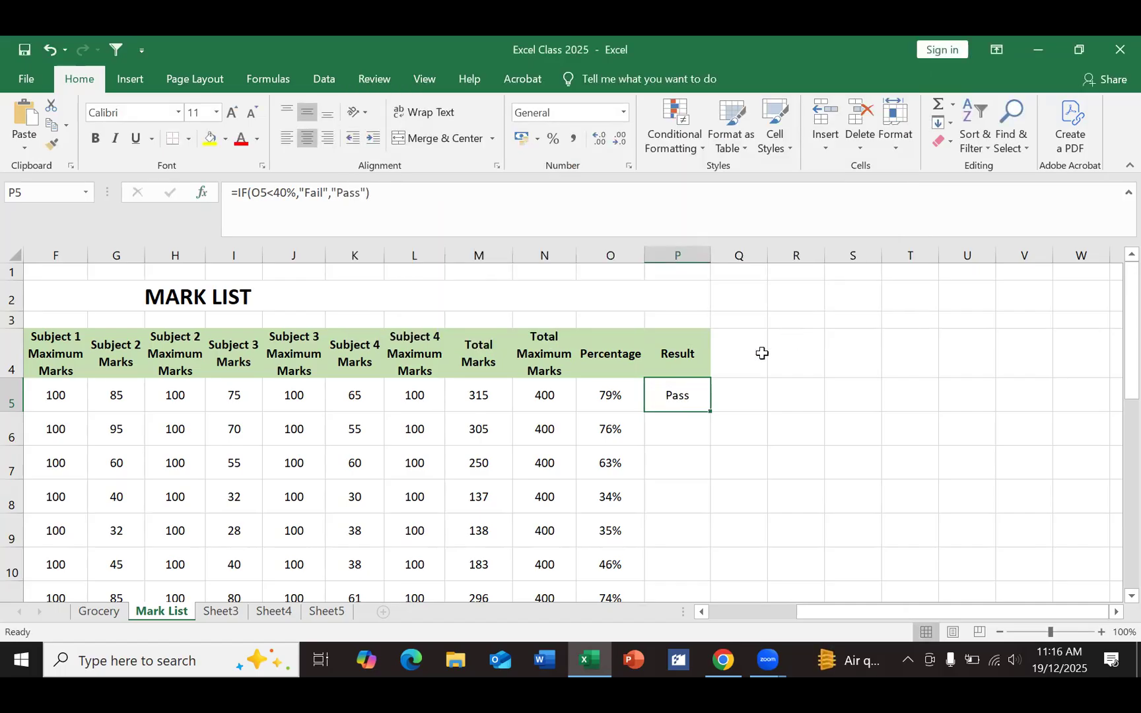
Step: Fill the IF formula from P5 down to P24 and check the filled Result column
{"action": "left_click_drag", "start_coordinate": [711, 412], "coordinate": [680, 572]}
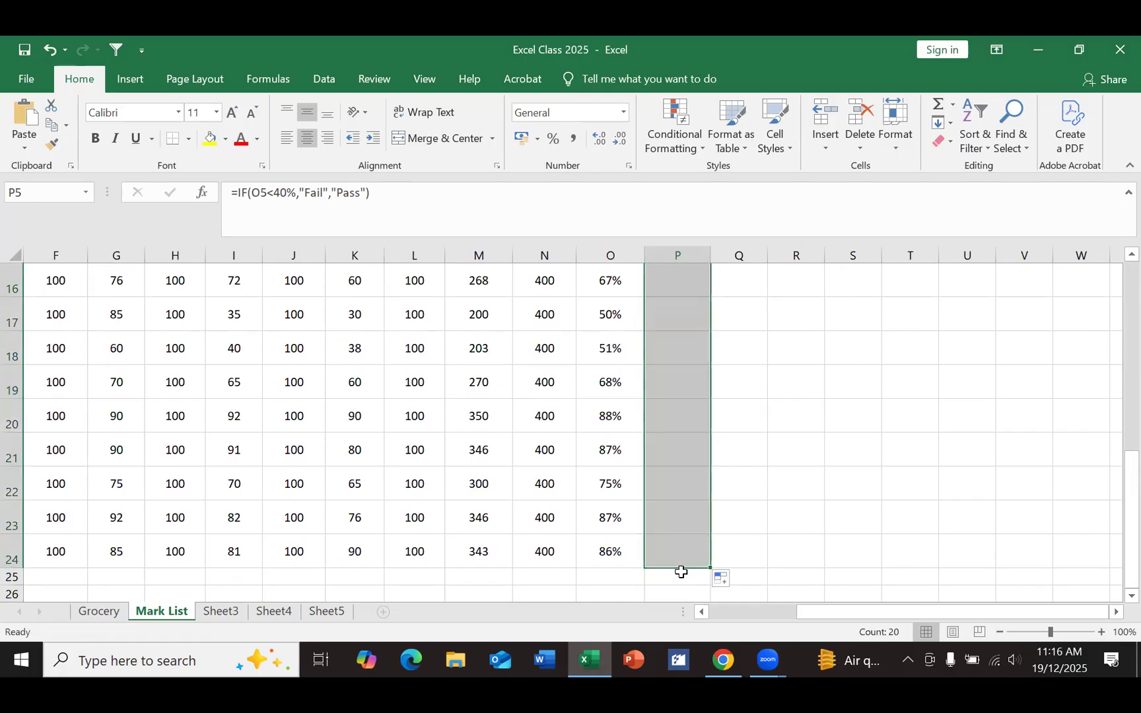
{"action": "scroll", "coordinate": [782, 452], "scroll_direction": "up", "scroll_amount": 2}
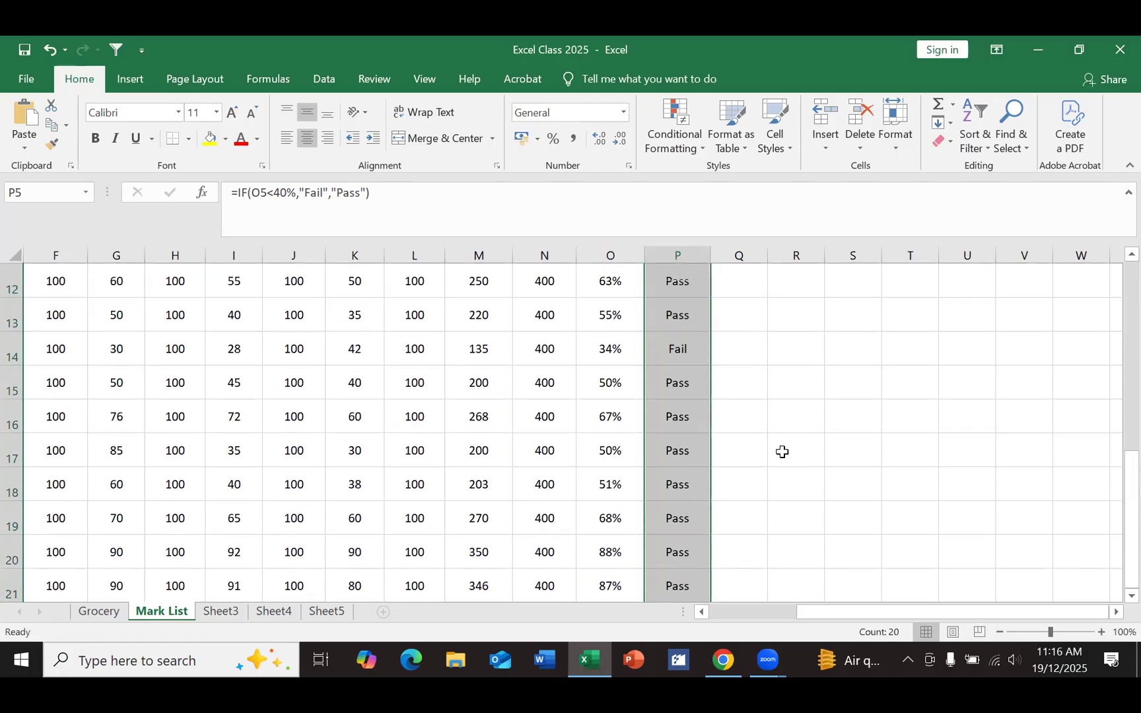
{"action": "scroll", "coordinate": [782, 451], "scroll_direction": "up", "scroll_amount": 3}
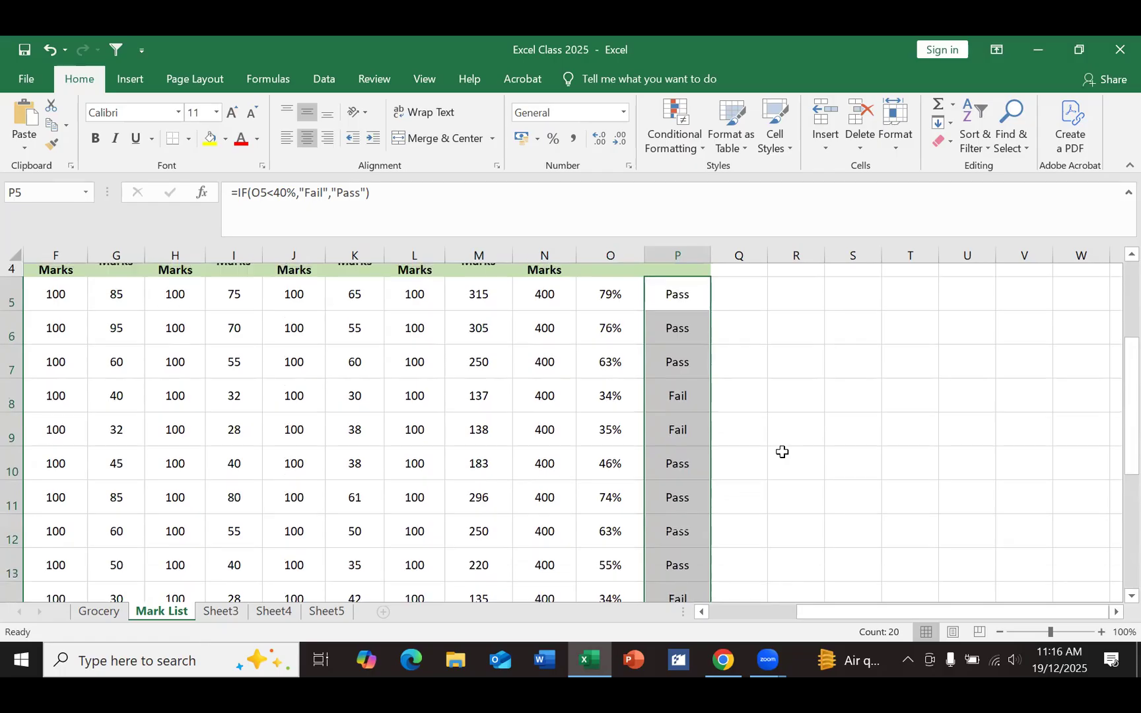
{"action": "scroll", "coordinate": [783, 452], "scroll_direction": "down", "scroll_amount": 2}
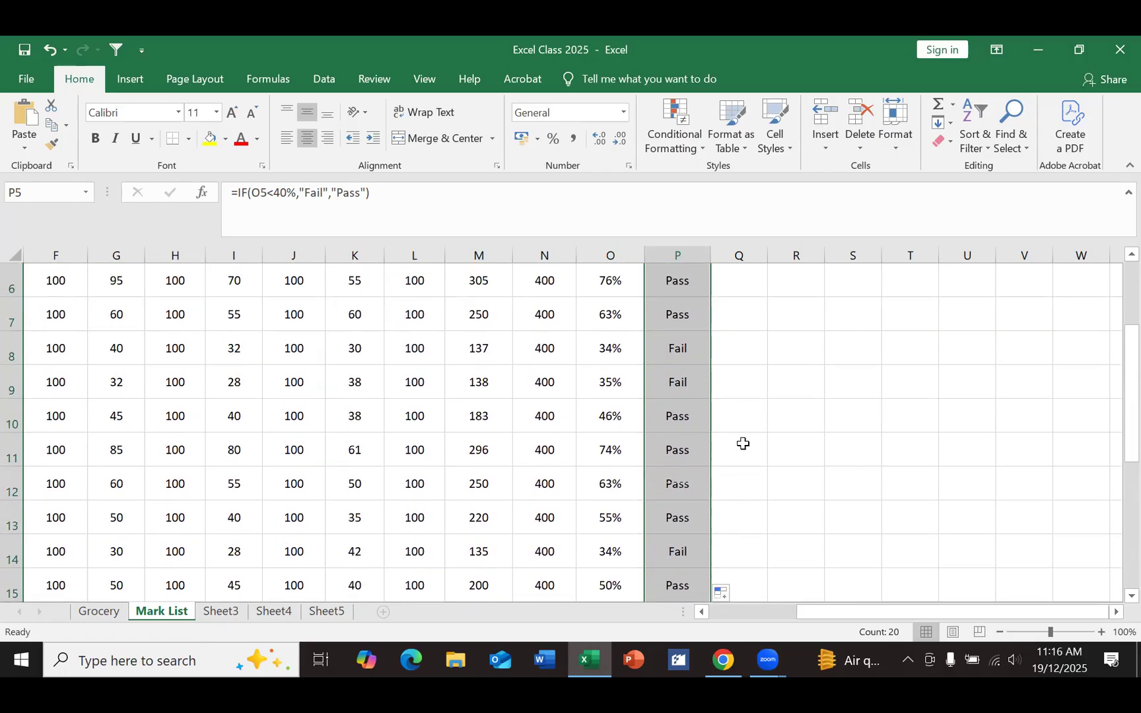
{"action": "scroll", "coordinate": [812, 527], "scroll_direction": "down", "scroll_amount": 3}
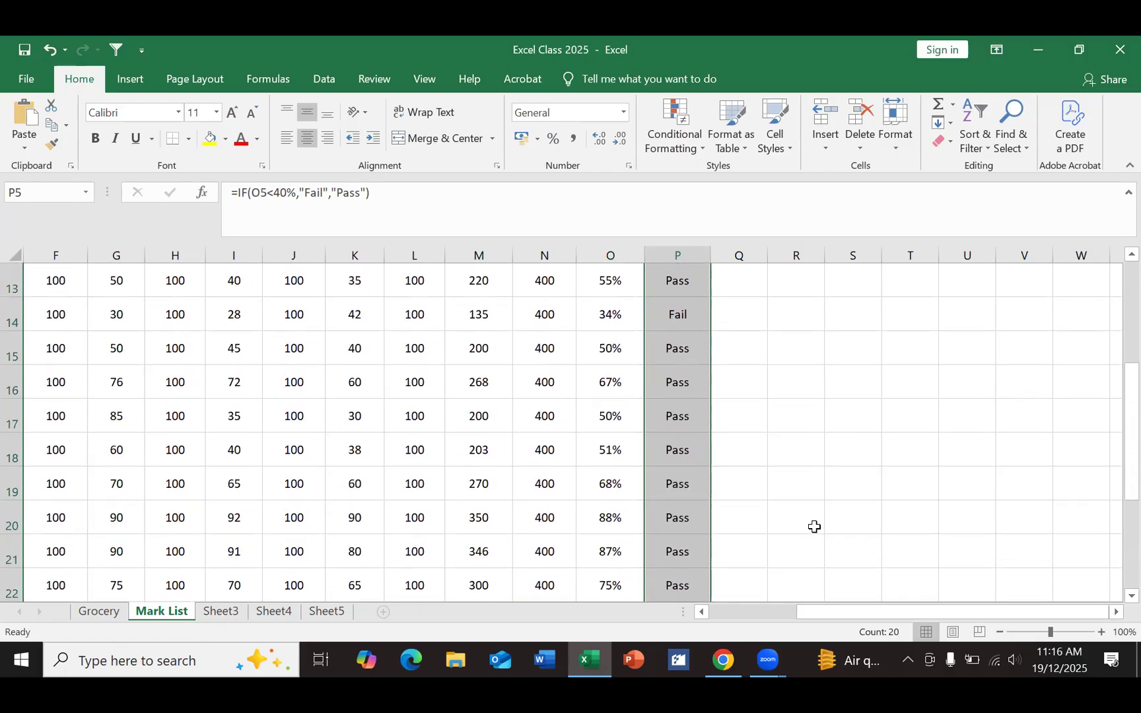
{"action": "scroll", "coordinate": [814, 527], "scroll_direction": "up", "scroll_amount": 3}
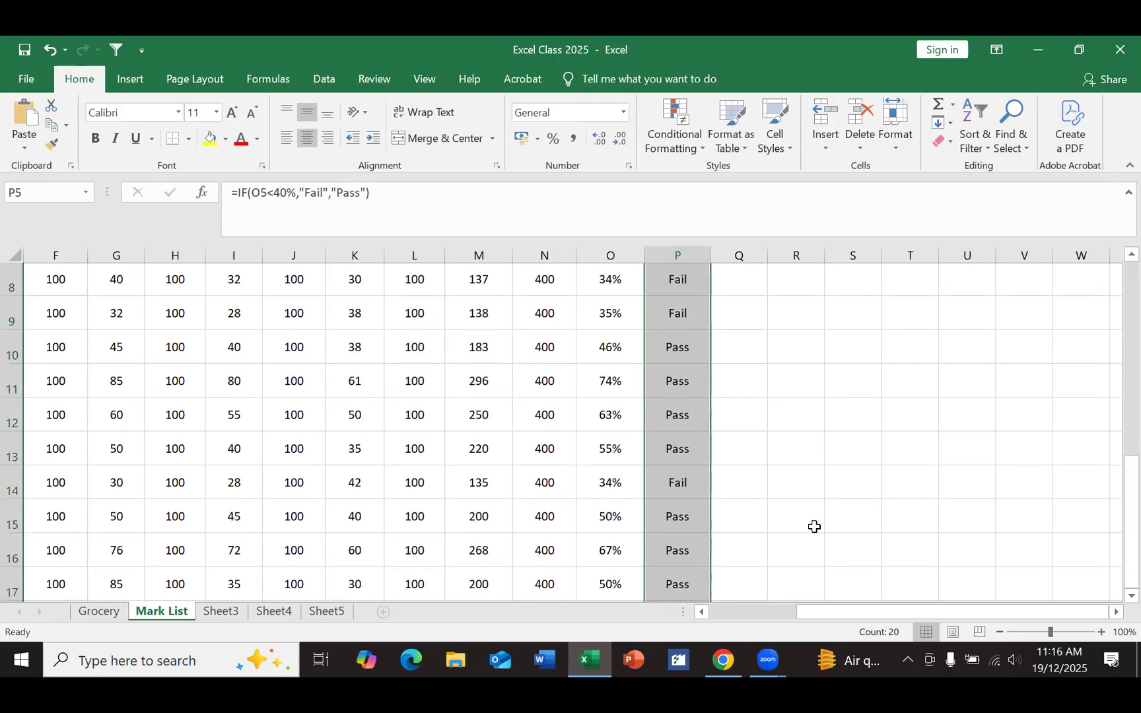
{"action": "scroll", "coordinate": [814, 527], "scroll_direction": "up", "scroll_amount": 2}
{"action": "scroll", "coordinate": [814, 526], "scroll_direction": "down", "scroll_amount": 1}
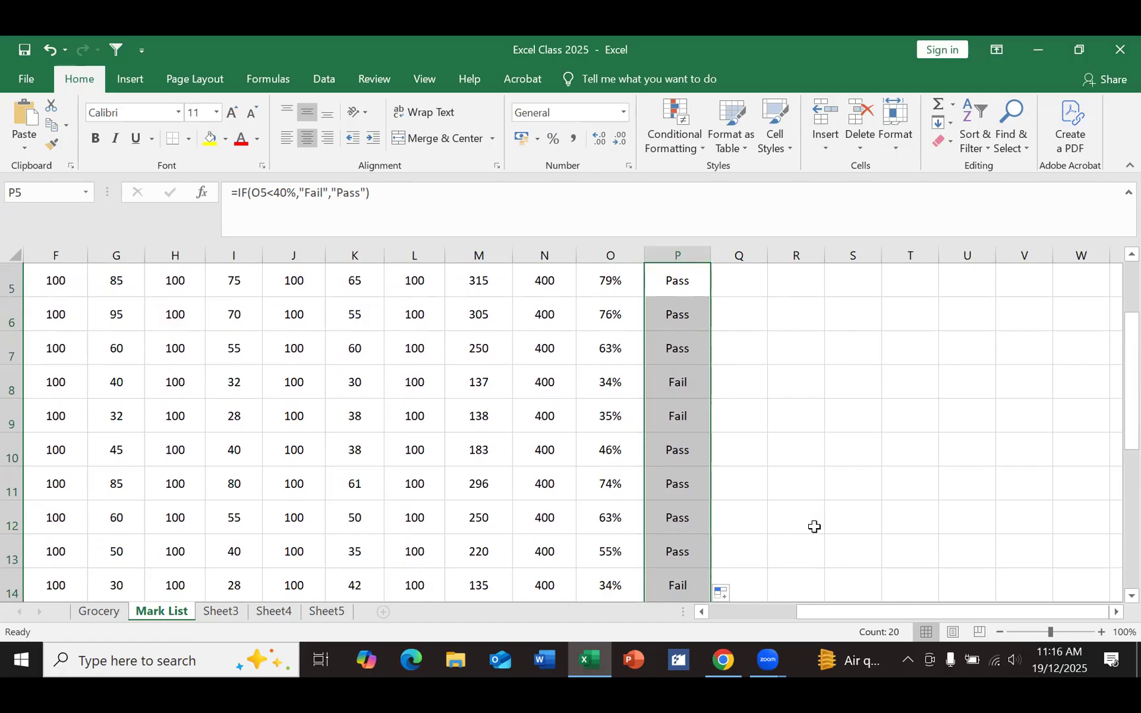
{"action": "left_click", "coordinate": [732, 426]}
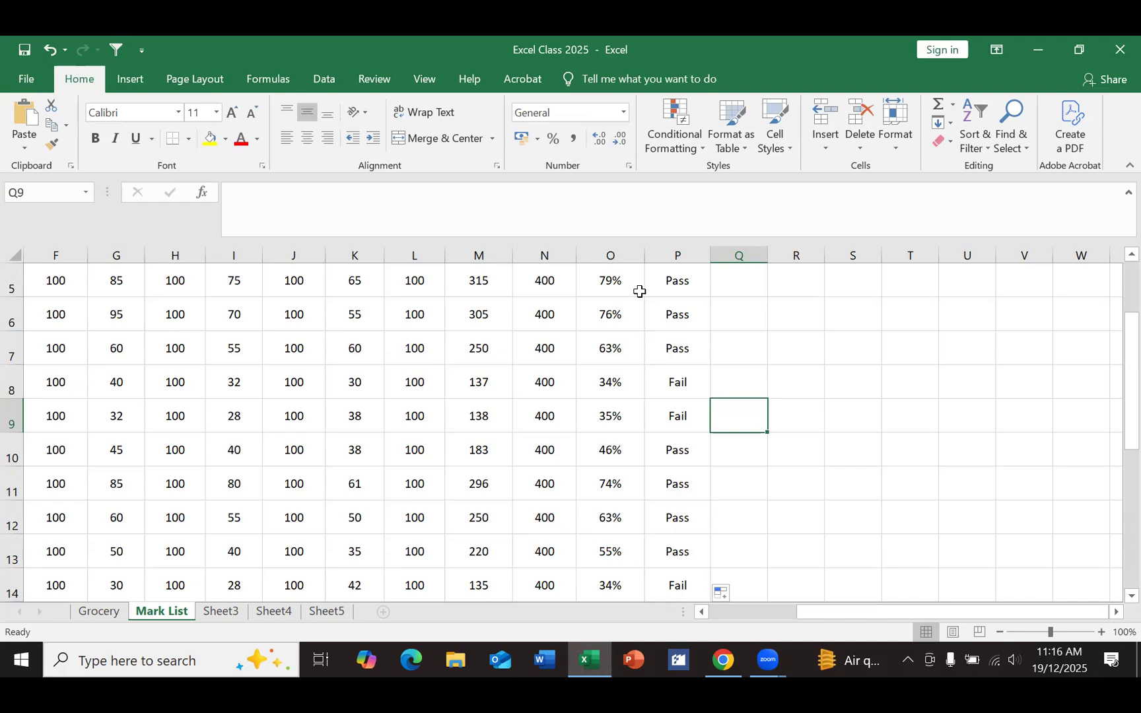
Step: Review the completed mark list, comparing the students' marks and percentages with the Result column
{"action": "scroll", "coordinate": [649, 324], "scroll_direction": "up", "scroll_amount": 1}
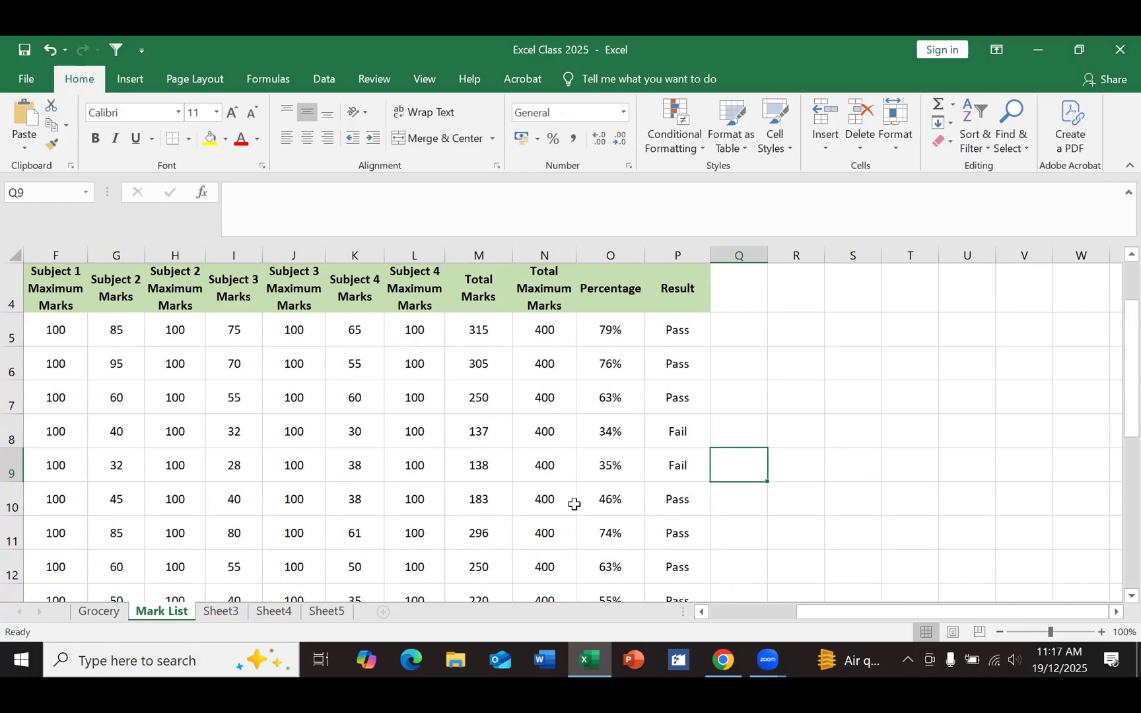
{"action": "scroll", "coordinate": [574, 504], "scroll_direction": "down", "scroll_amount": 2}
{"action": "scroll", "coordinate": [573, 503], "scroll_direction": "down", "scroll_amount": 2}
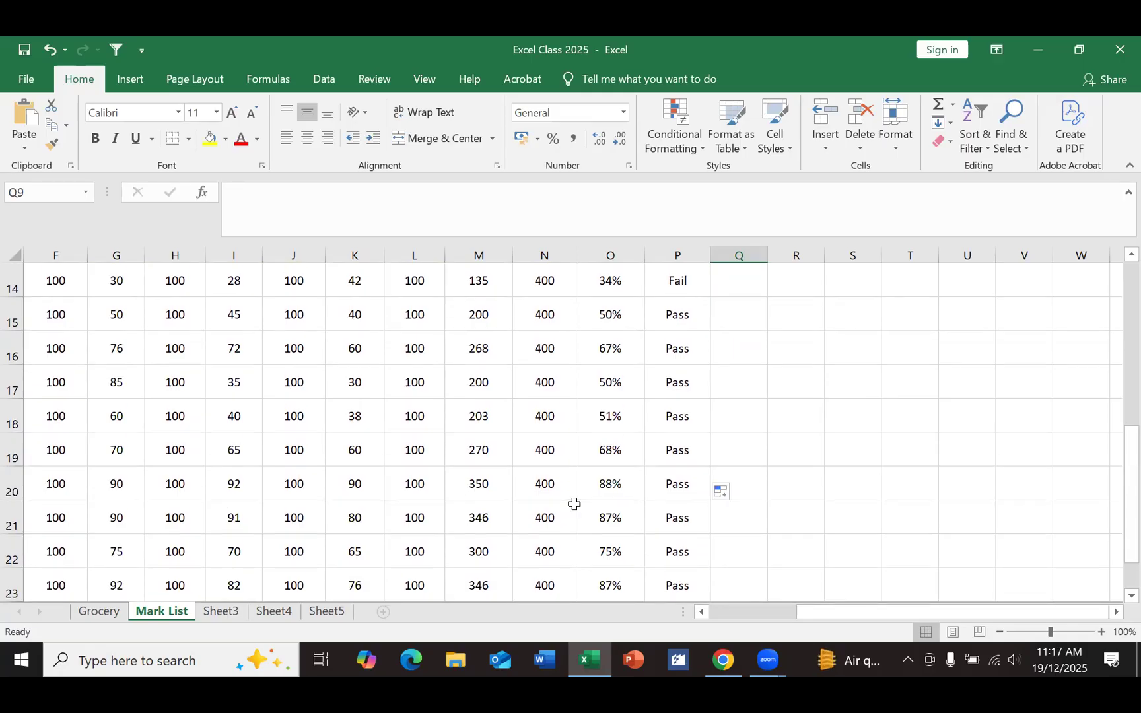
{"action": "scroll", "coordinate": [573, 504], "scroll_direction": "up", "scroll_amount": 4}
{"action": "scroll", "coordinate": [614, 485], "scroll_direction": "left", "scroll_amount": 1}
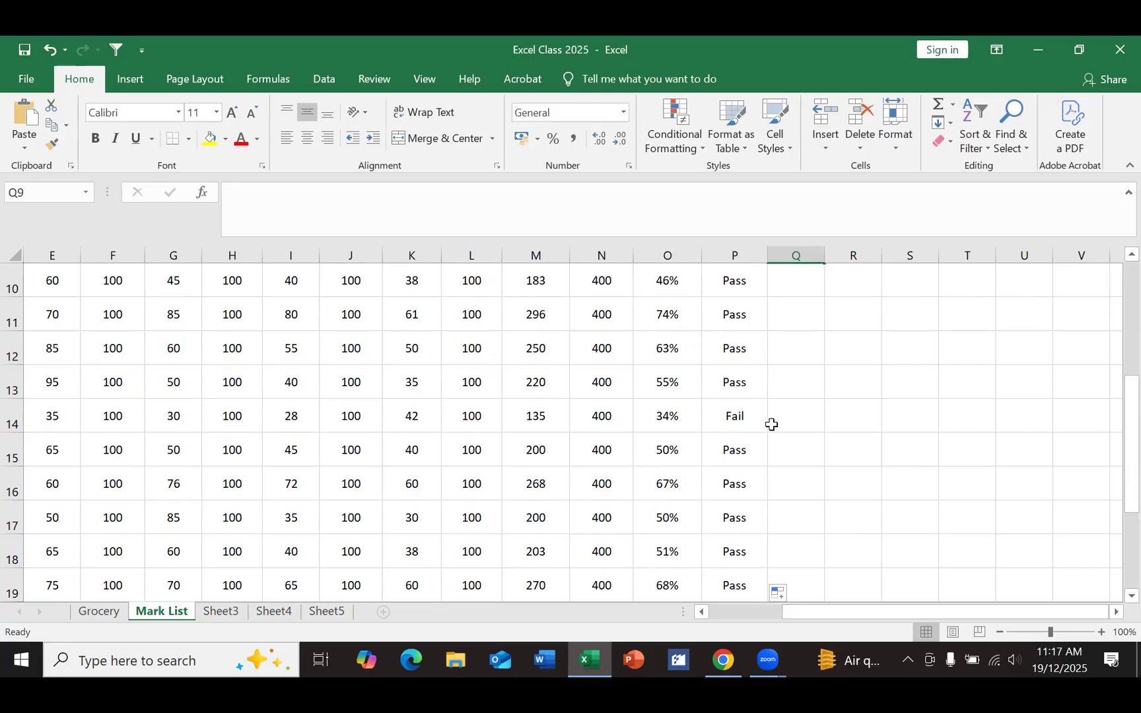
{"action": "scroll", "coordinate": [771, 424], "scroll_direction": "up", "scroll_amount": 3}
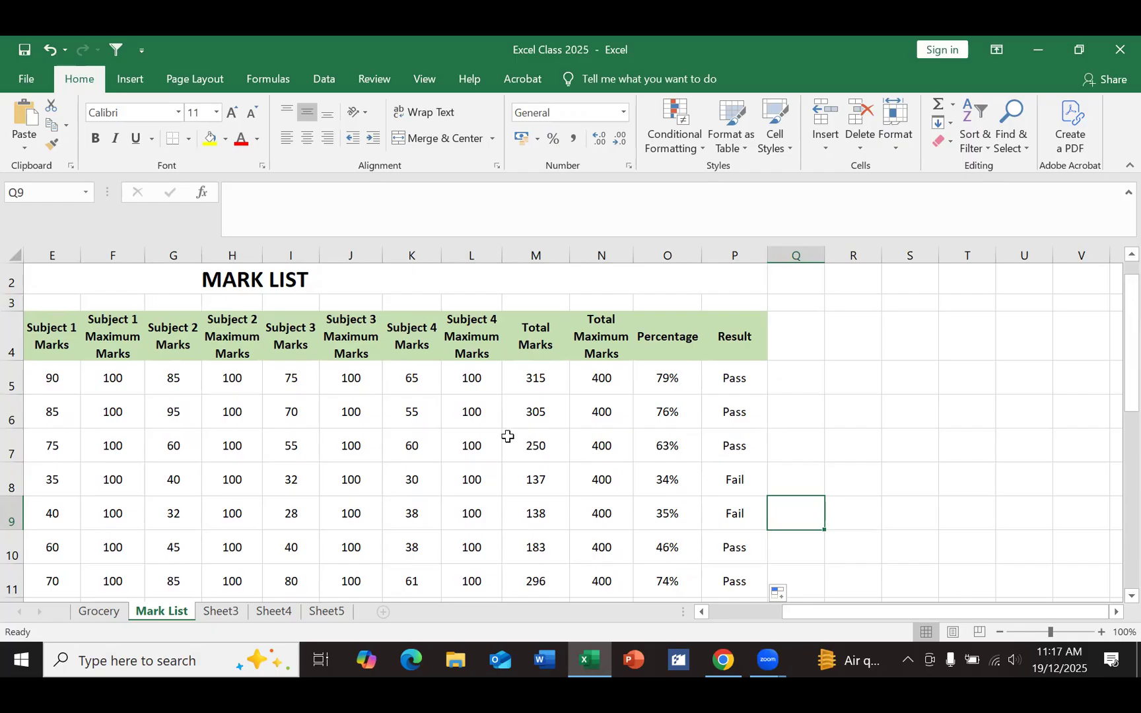
{"action": "scroll", "coordinate": [507, 437], "scroll_direction": "left", "scroll_amount": 1}
{"action": "scroll", "coordinate": [507, 436], "scroll_direction": "right", "scroll_amount": 2}
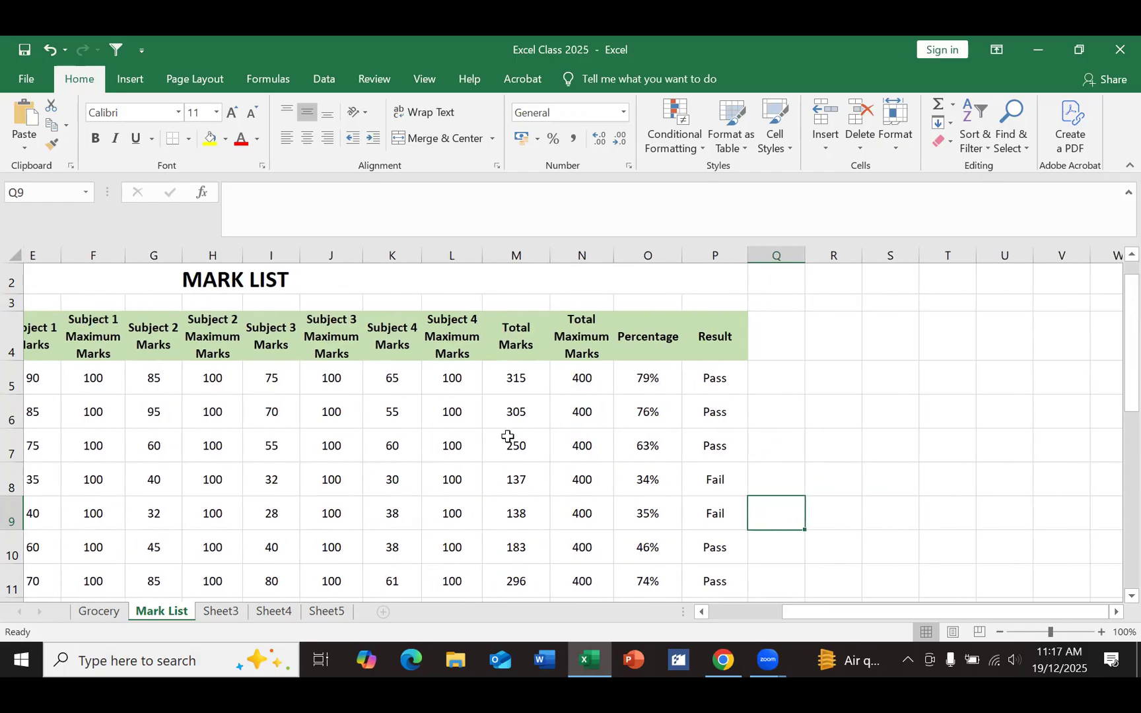
{"action": "scroll", "coordinate": [507, 437], "scroll_direction": "left", "scroll_amount": 1}
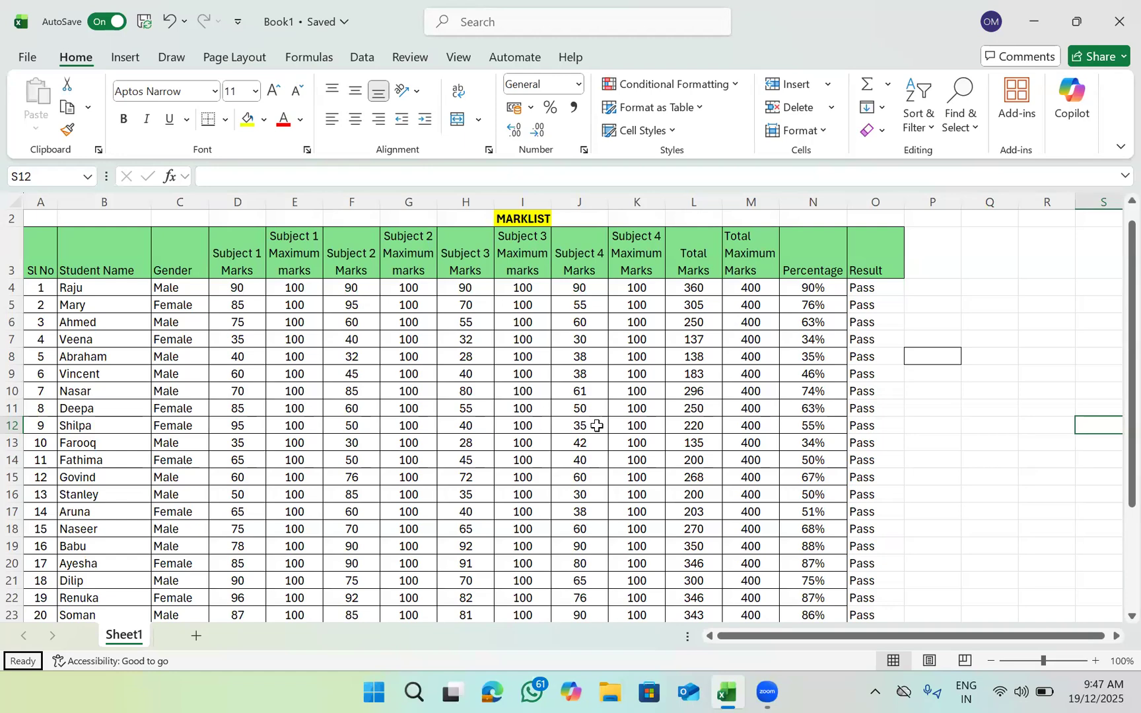
Step: Clear the Result column entries from O5 down to O30, keeping the formula in O4
{"action": "scroll", "coordinate": [597, 426], "scroll_direction": "up", "scroll_amount": 1}
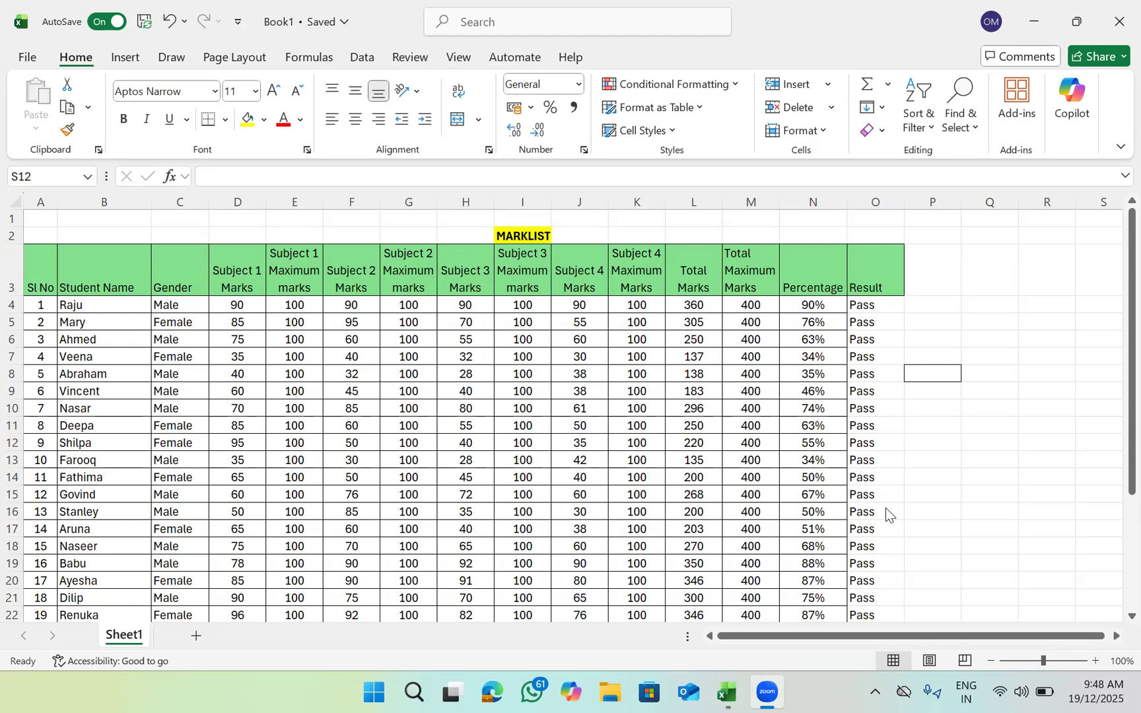
{"action": "left_click", "coordinate": [870, 308]}
{"action": "scroll", "coordinate": [871, 308], "scroll_direction": "down", "scroll_amount": 4}
{"action": "scroll", "coordinate": [865, 310], "scroll_direction": "up", "scroll_amount": 3}
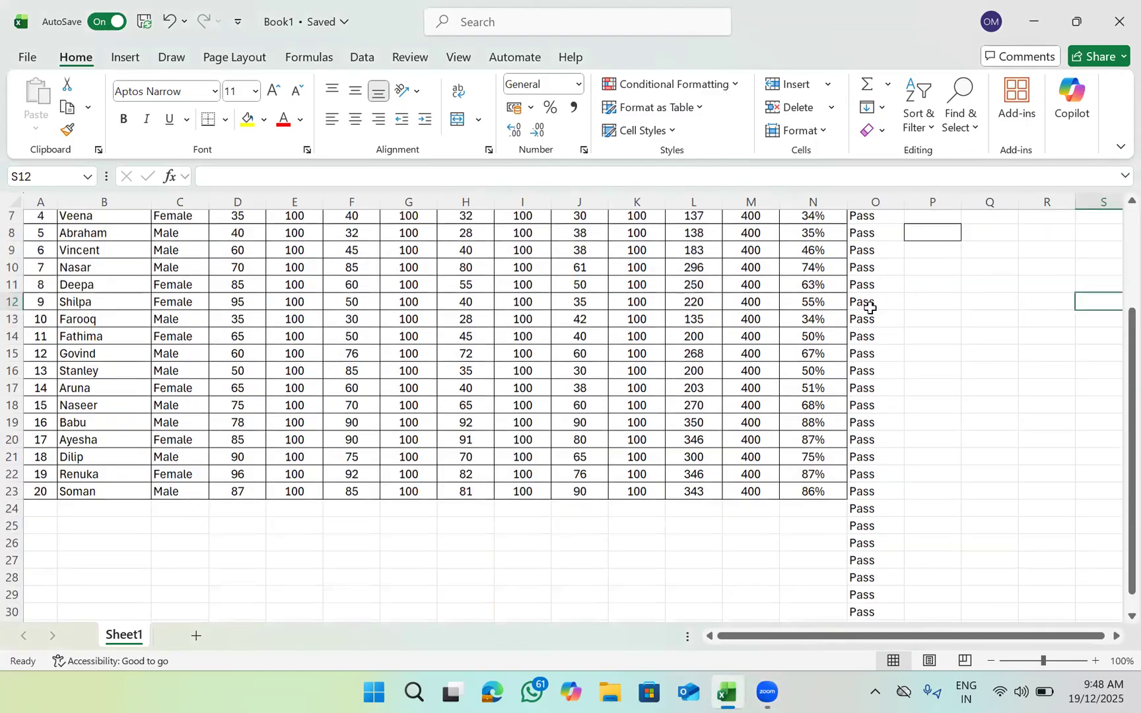
{"action": "scroll", "coordinate": [861, 314], "scroll_direction": "up", "scroll_amount": 2}
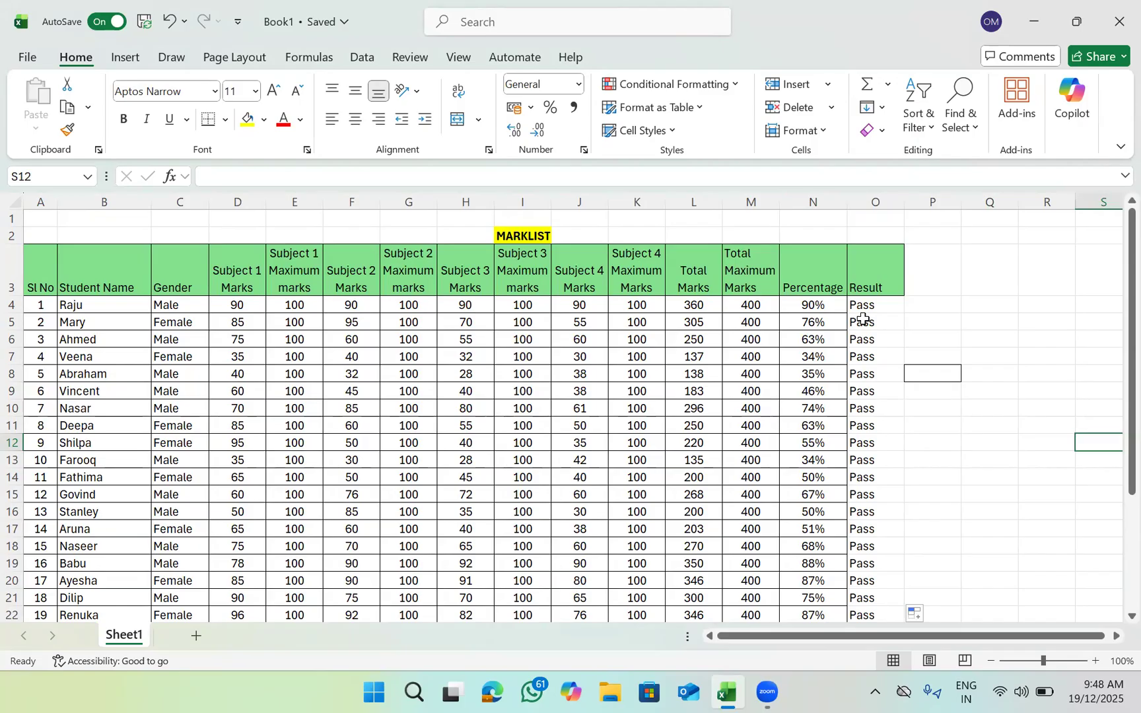
{"action": "left_click_drag", "start_coordinate": [863, 319], "coordinate": [891, 609]}
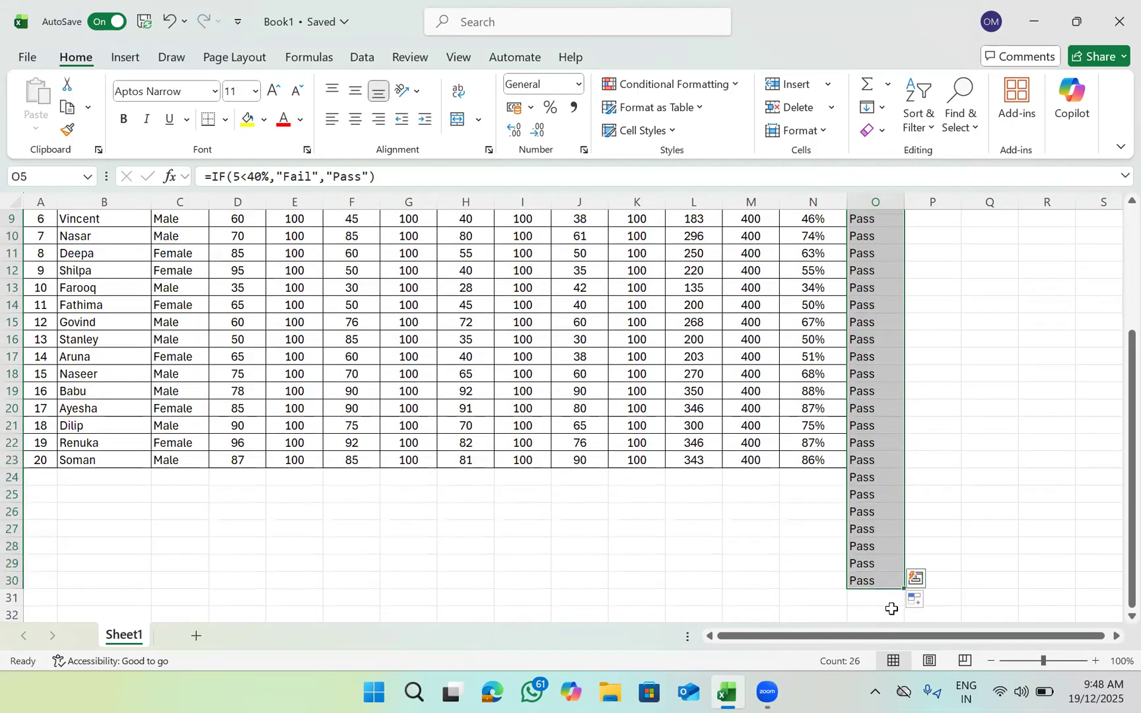
{"action": "key", "text": "Delete"}
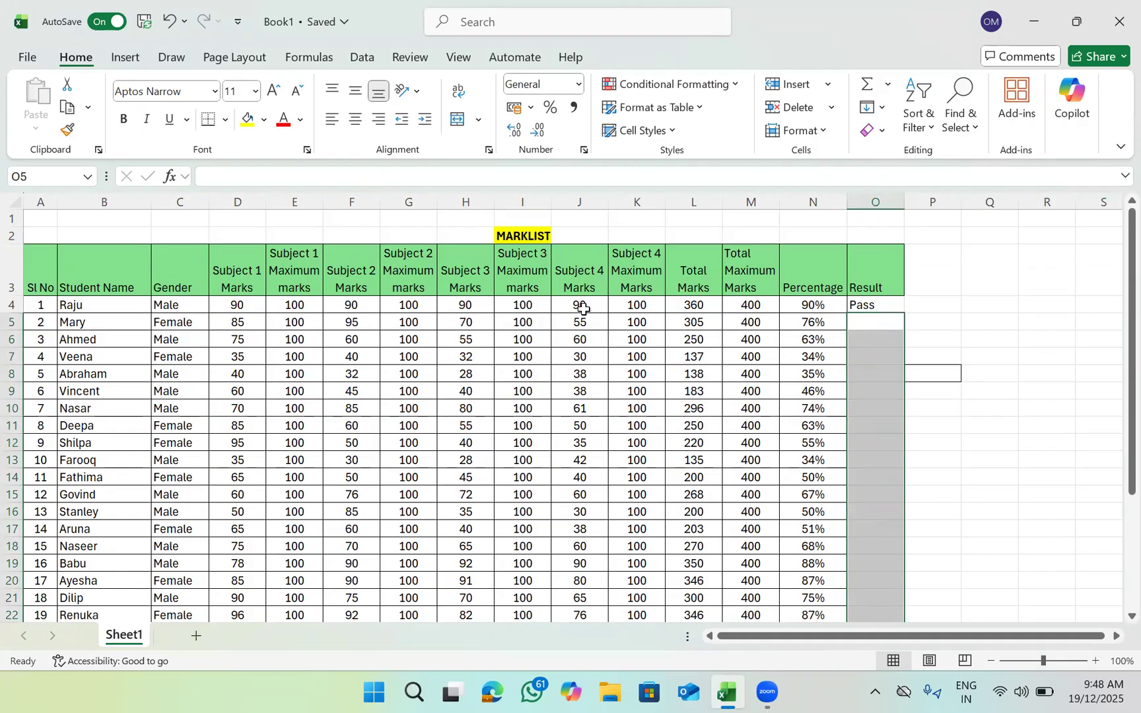
Step: Fill the IF formula from O4 down to O23 and check the filled Result column
{"action": "left_click", "coordinate": [872, 303]}
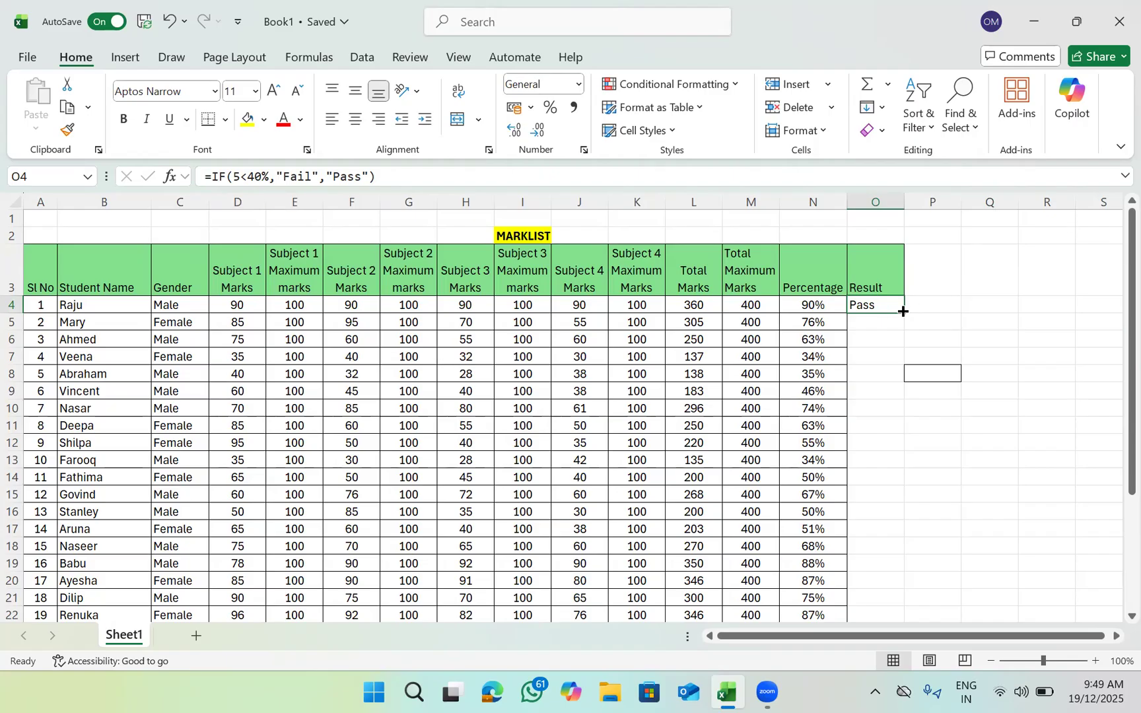
{"action": "mouse_move", "coordinate": [898, 311]}
{"action": "left_mouse_down"}
{"action": "mouse_move", "coordinate": [891, 356]}
{"action": "mouse_move", "coordinate": [888, 308]}
{"action": "left_mouse_up"}
{"action": "mouse_move", "coordinate": [871, 326]}
{"action": "left_mouse_down"}
{"action": "mouse_move", "coordinate": [888, 424]}
{"action": "mouse_move", "coordinate": [877, 530]}
{"action": "mouse_move", "coordinate": [904, 318]}
{"action": "mouse_move", "coordinate": [865, 303]}
{"action": "left_mouse_up"}
{"action": "left_click_drag", "start_coordinate": [904, 314], "coordinate": [884, 553]}
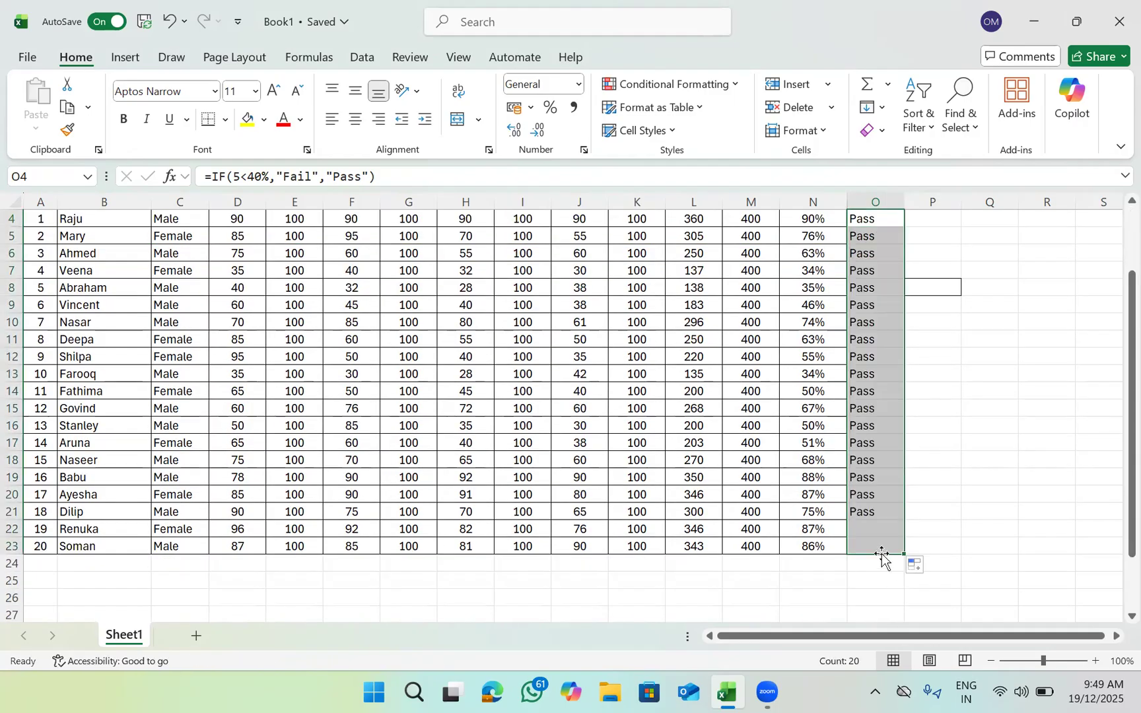
{"action": "scroll", "coordinate": [911, 566], "scroll_direction": "up", "scroll_amount": 1}
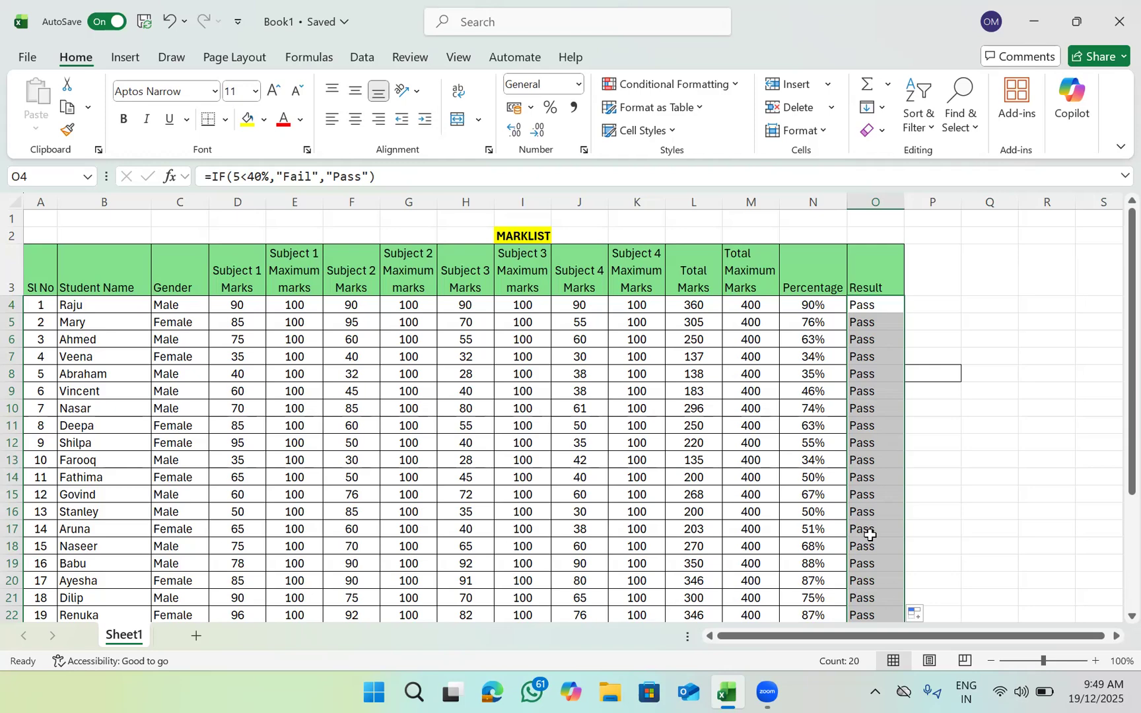
{"action": "scroll", "coordinate": [858, 475], "scroll_direction": "down", "scroll_amount": 3}
{"action": "scroll", "coordinate": [856, 437], "scroll_direction": "up", "scroll_amount": 4}
Step: Clear the results from O5 to O23 and fill the IF formula from O4 down to O23 again
{"action": "left_click_drag", "start_coordinate": [863, 328], "coordinate": [883, 599]}
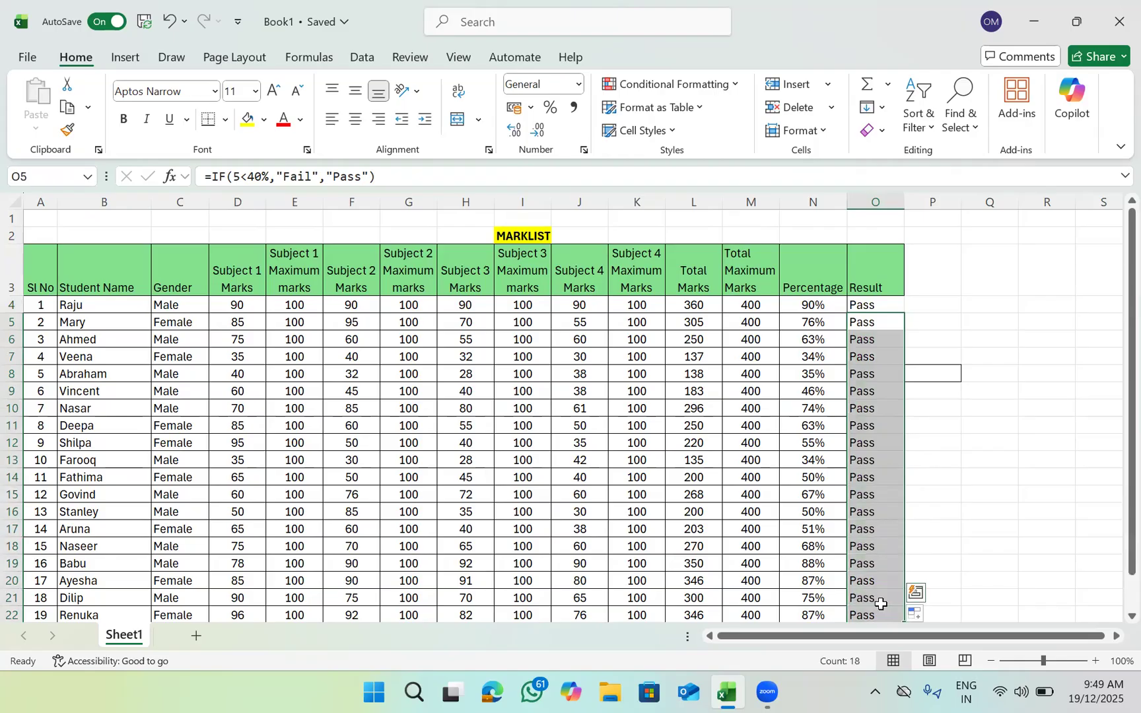
{"action": "key", "text": "Delete"}
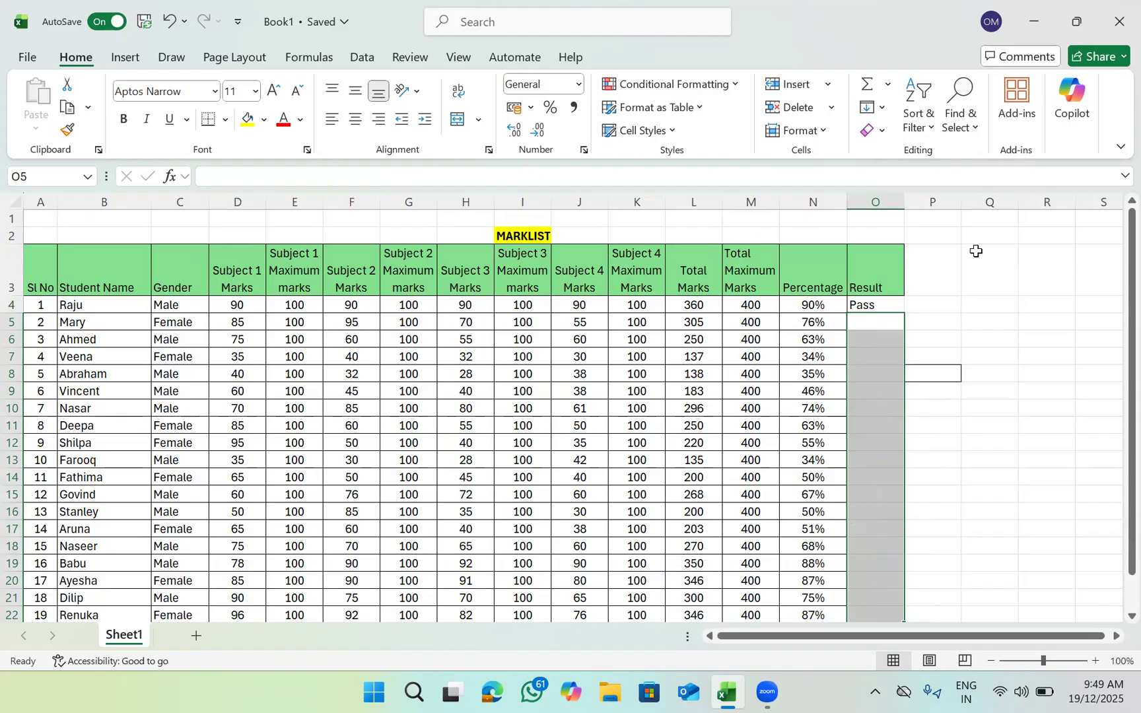
{"action": "scroll", "coordinate": [892, 582], "scroll_direction": "down", "scroll_amount": 1}
{"action": "left_click", "coordinate": [891, 582]}
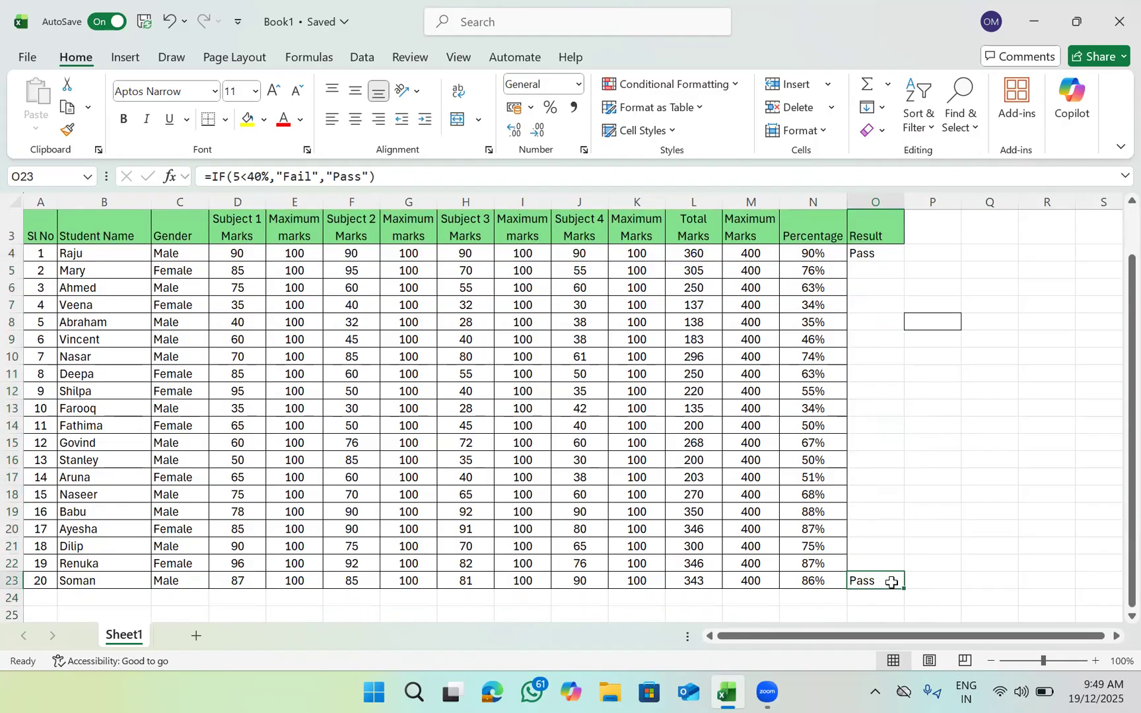
{"action": "key", "text": "Delete"}
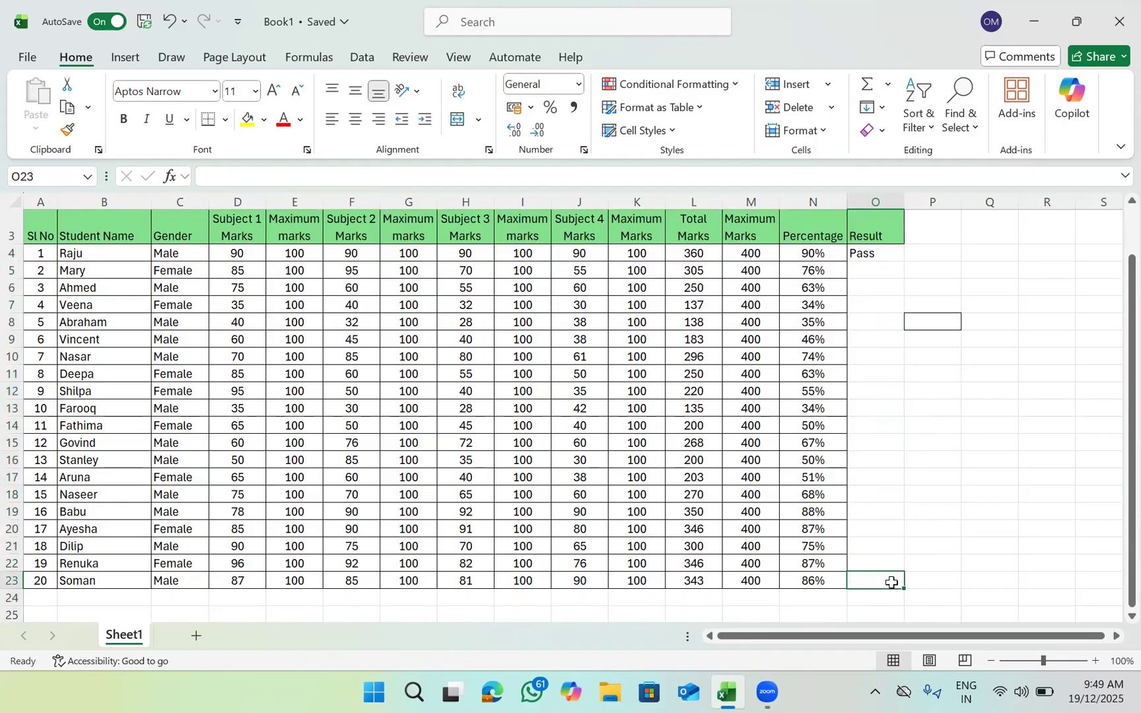
{"action": "left_click", "coordinate": [884, 257]}
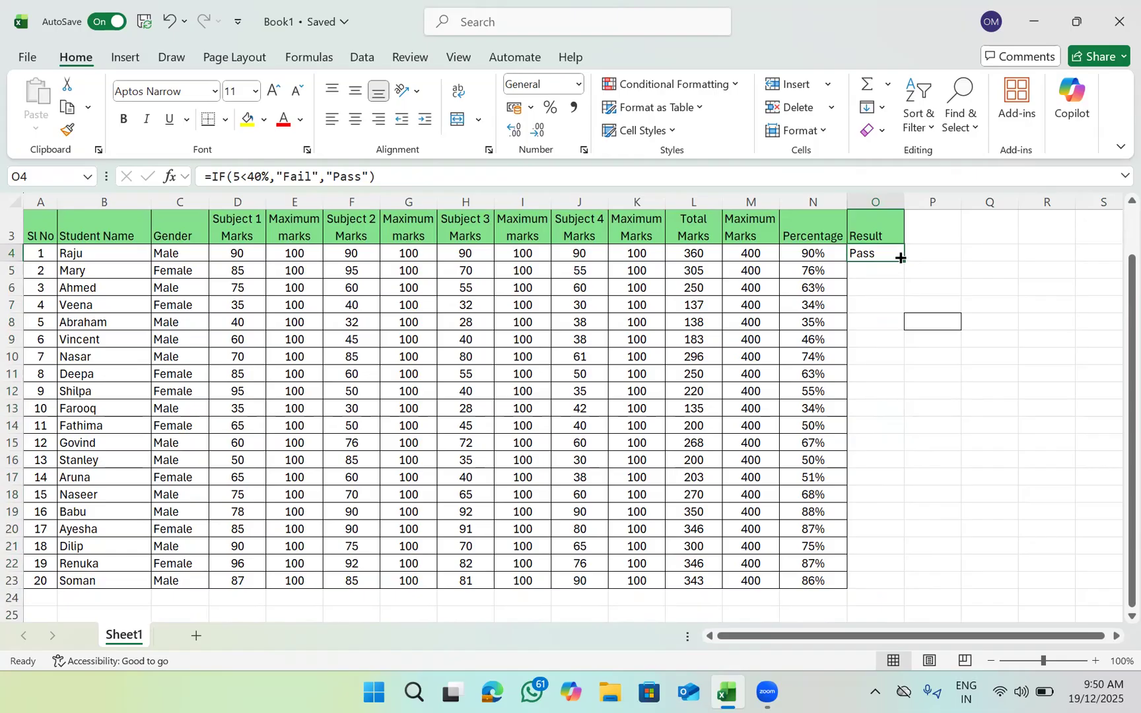
{"action": "left_click_drag", "start_coordinate": [900, 258], "coordinate": [903, 595]}
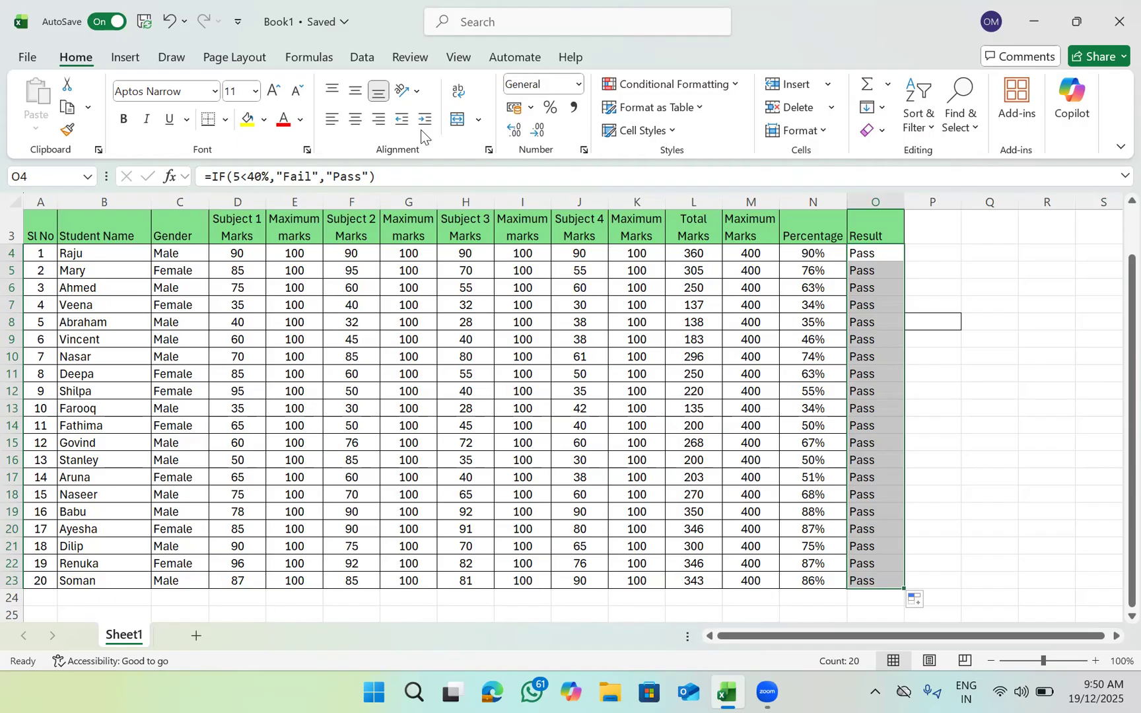
Step: Try to replace the logical test in O4's IF formula with 05
{"action": "left_click", "coordinate": [253, 180]}
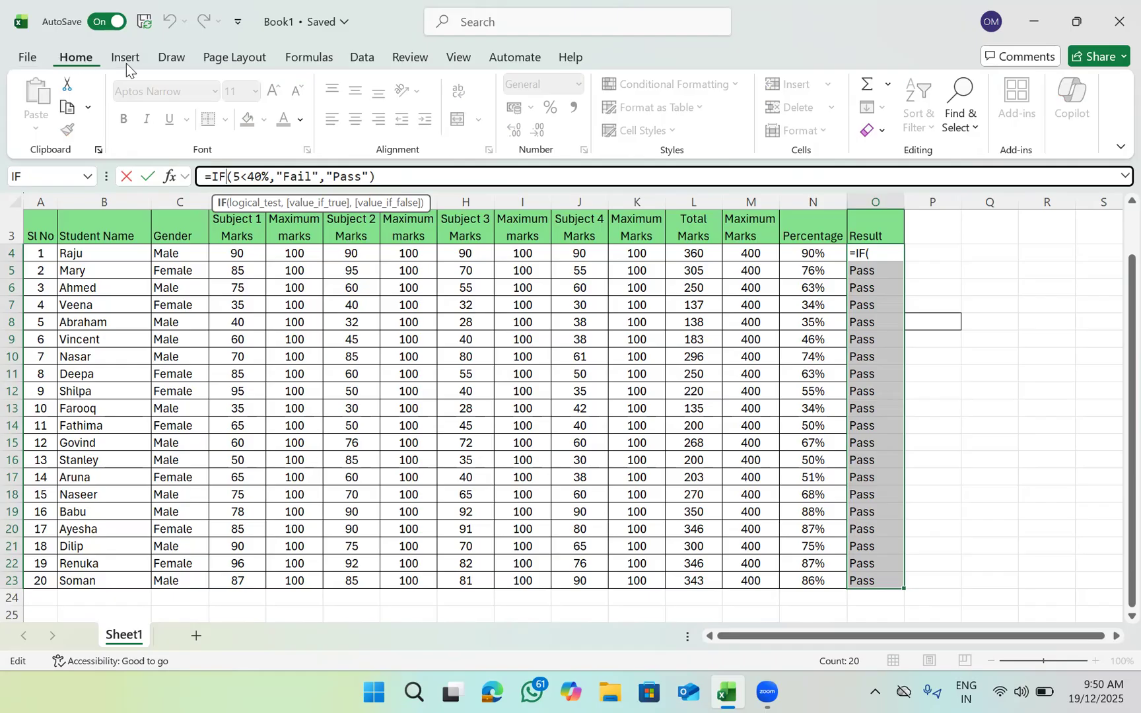
{"action": "left_click", "coordinate": [169, 177]}
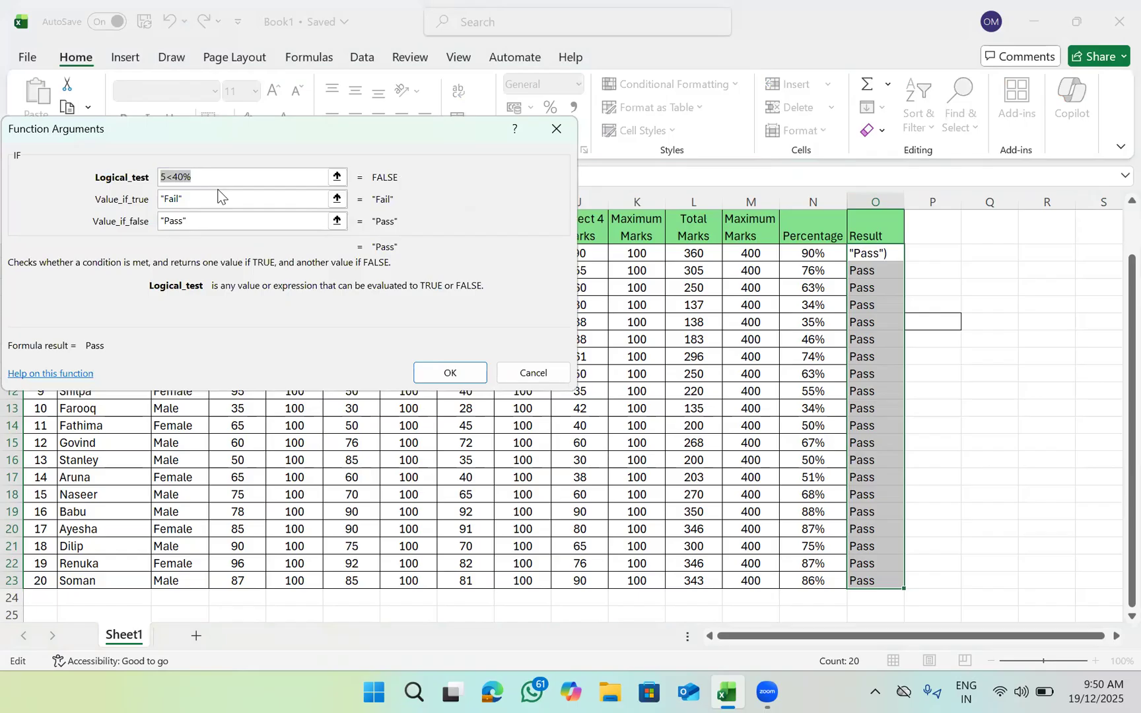
{"action": "left_click", "coordinate": [165, 176]}
{"action": "key", "text": "End"}
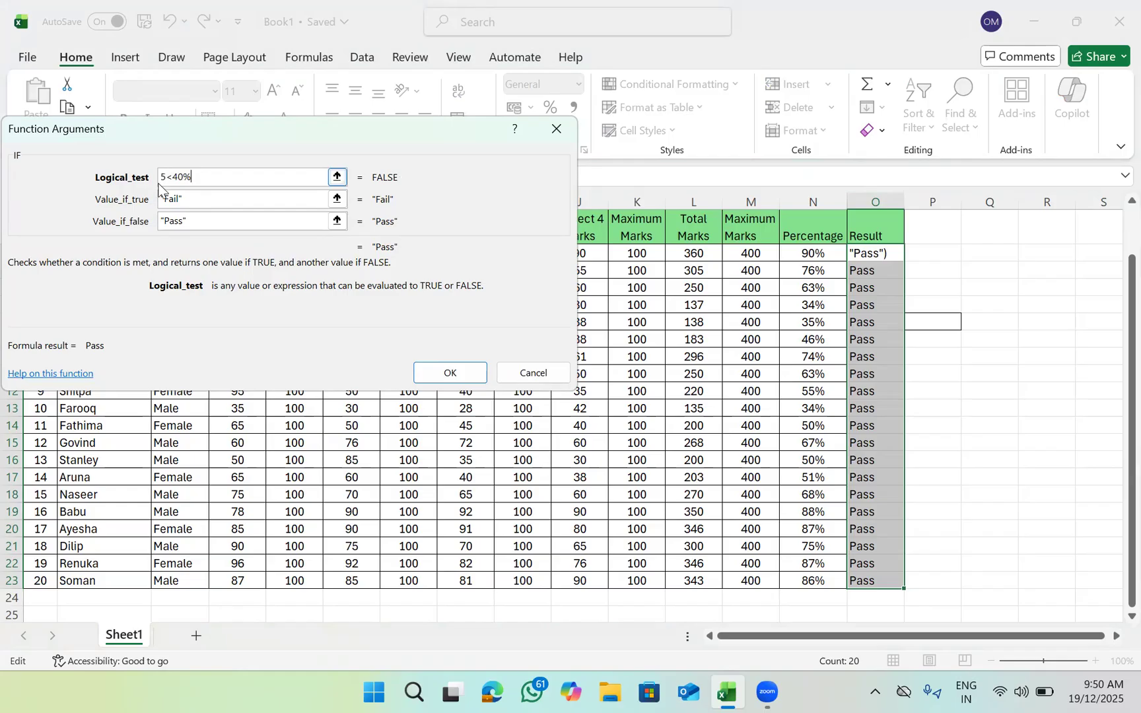
{"action": "key", "text": "BackSpace"}
{"action": "key", "text": "BackSpace"}
{"action": "key", "text": "BackSpace"}
{"action": "key", "text": "BackSpace"}
{"action": "key", "text": "BackSpace"}
{"action": "type", "text": "05"}
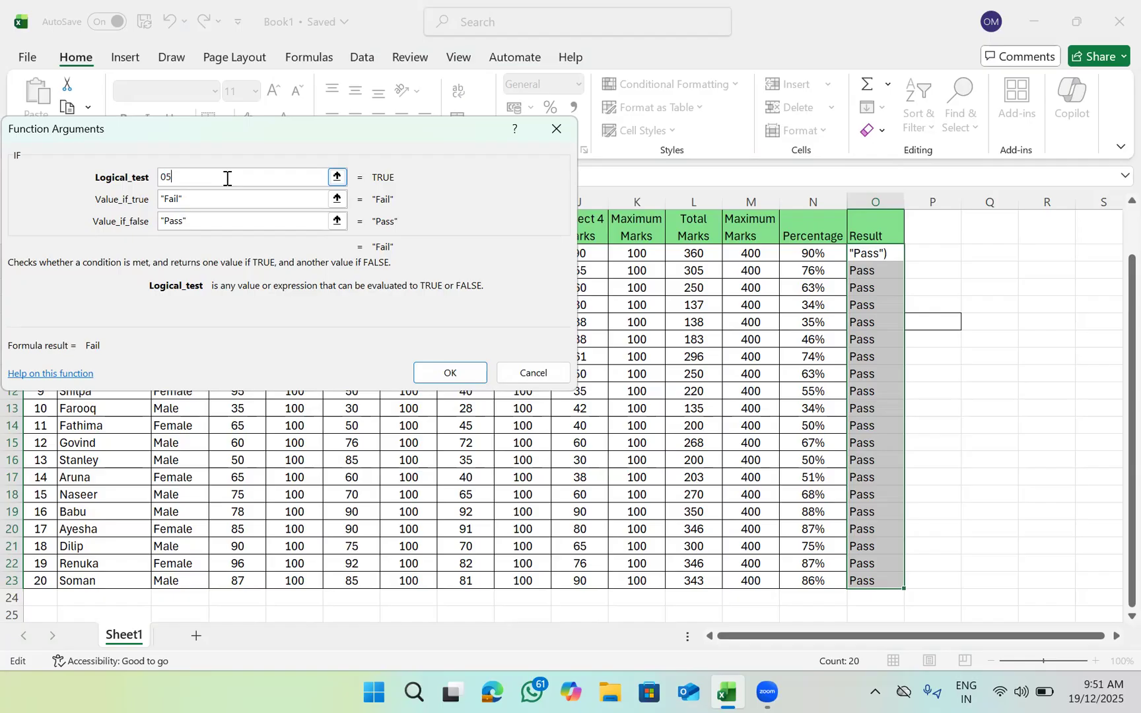
{"action": "left_click", "coordinate": [560, 132]}
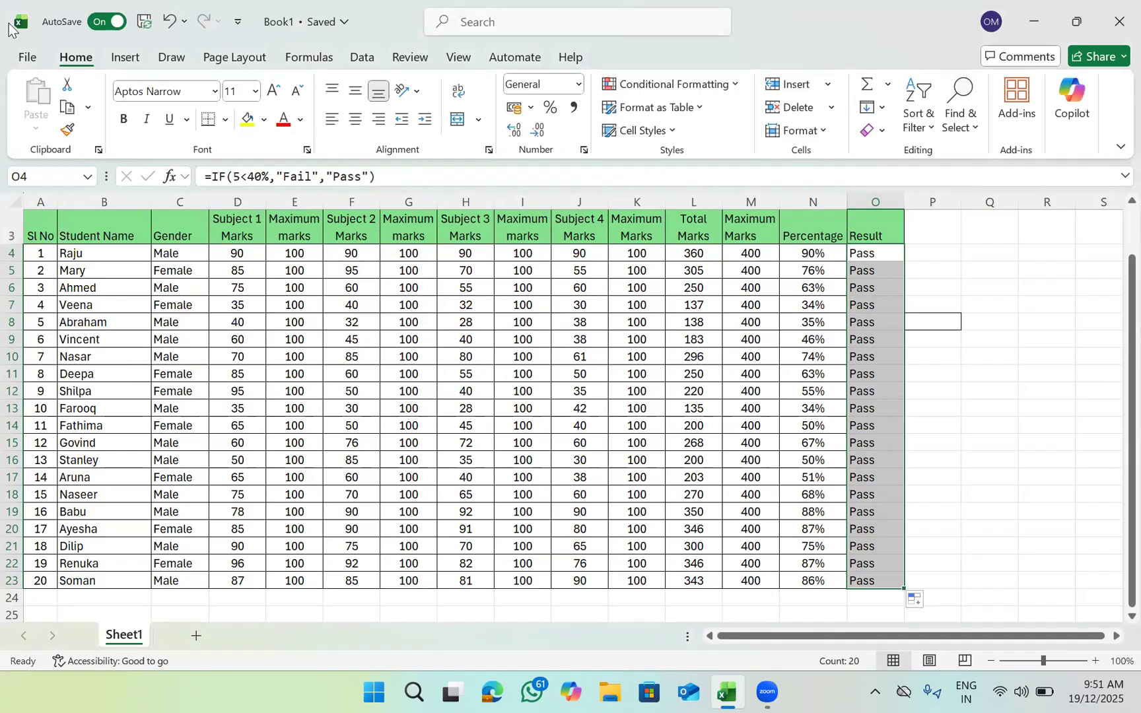
Step: Try to re-enter O4's logical test as 04 followed by a comparison sign, and empty the argument
{"action": "left_click", "coordinate": [171, 179]}
{"action": "left_click", "coordinate": [217, 180]}
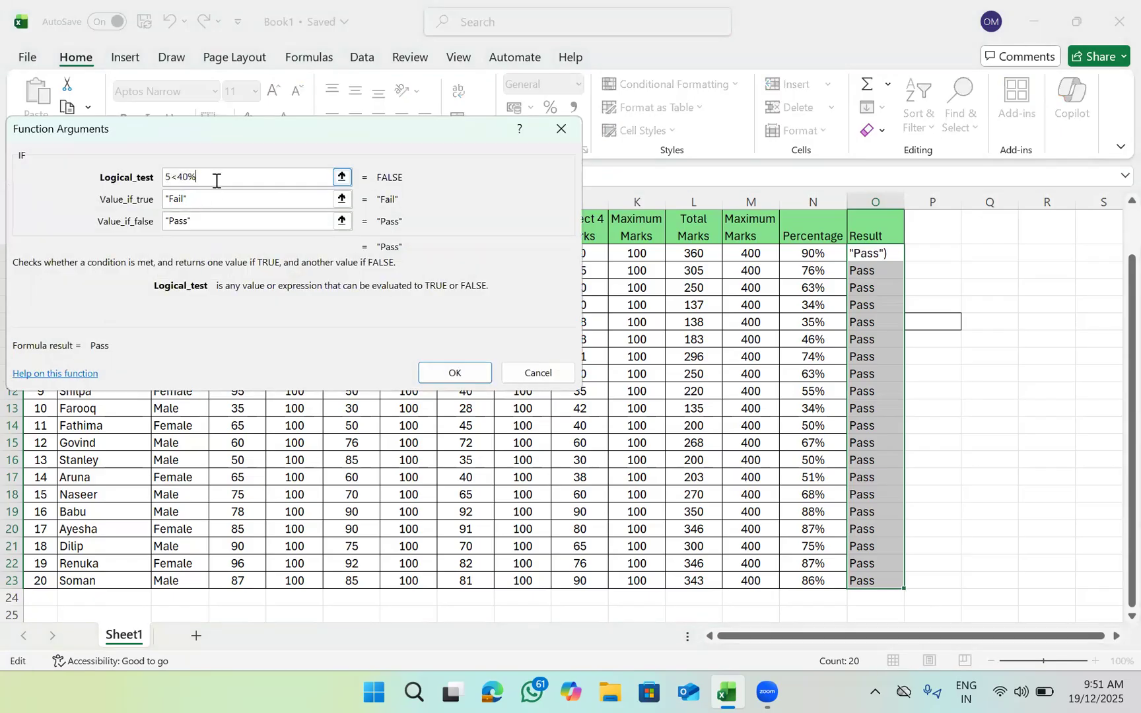
{"action": "key", "text": "BackSpace"}
{"action": "key", "text": "BackSpace"}
{"action": "key", "text": "BackSpace"}
{"action": "key", "text": "BackSpace"}
{"action": "key", "text": "BackSpace"}
{"action": "type", "text": "04"}
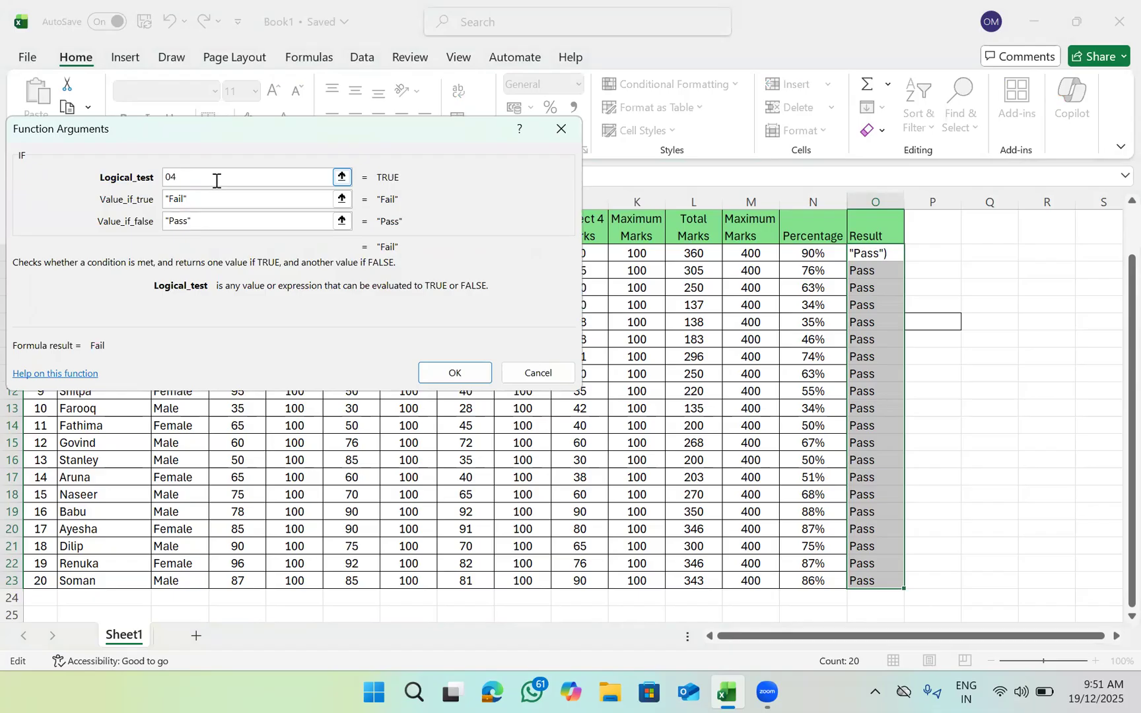
{"action": "type", "text": ">"}
{"action": "key", "text": "BackSpace"}
{"action": "type", "text": "<"}
{"action": "key", "text": "BackSpace"}
{"action": "key", "text": "BackSpace"}
{"action": "key", "text": "BackSpace"}
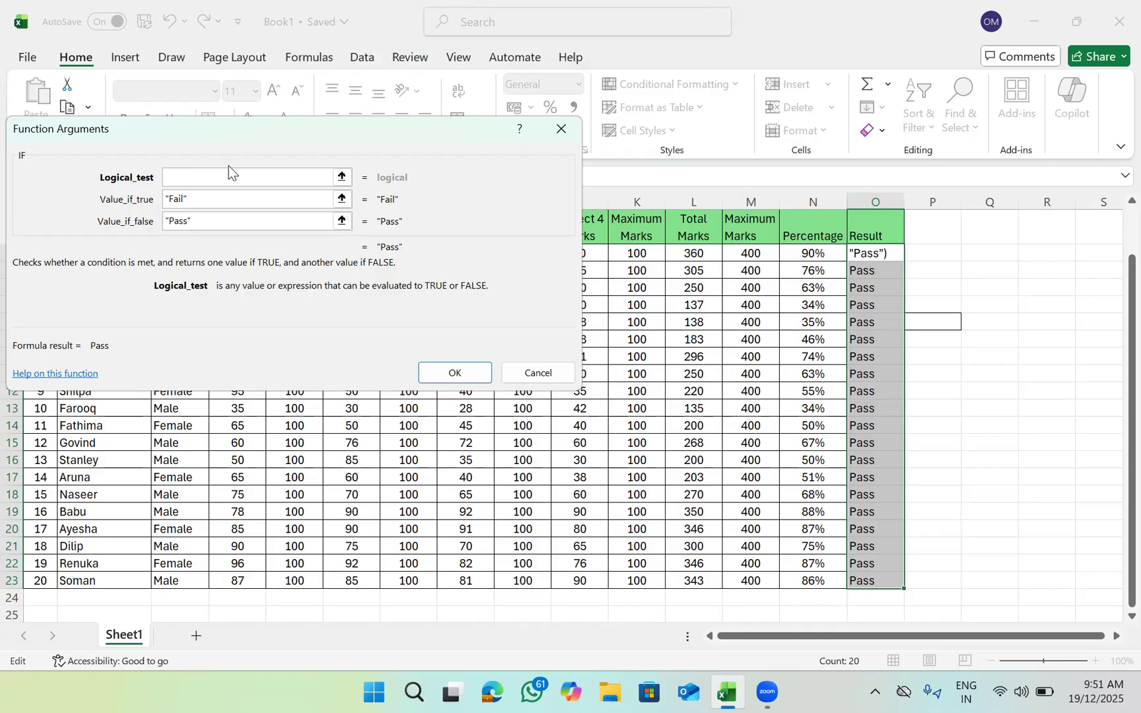
Step: Try to build the logical test O4>O4:O23 by referencing Result column cells, and discard the formula edit
{"action": "left_click", "coordinate": [886, 254]}
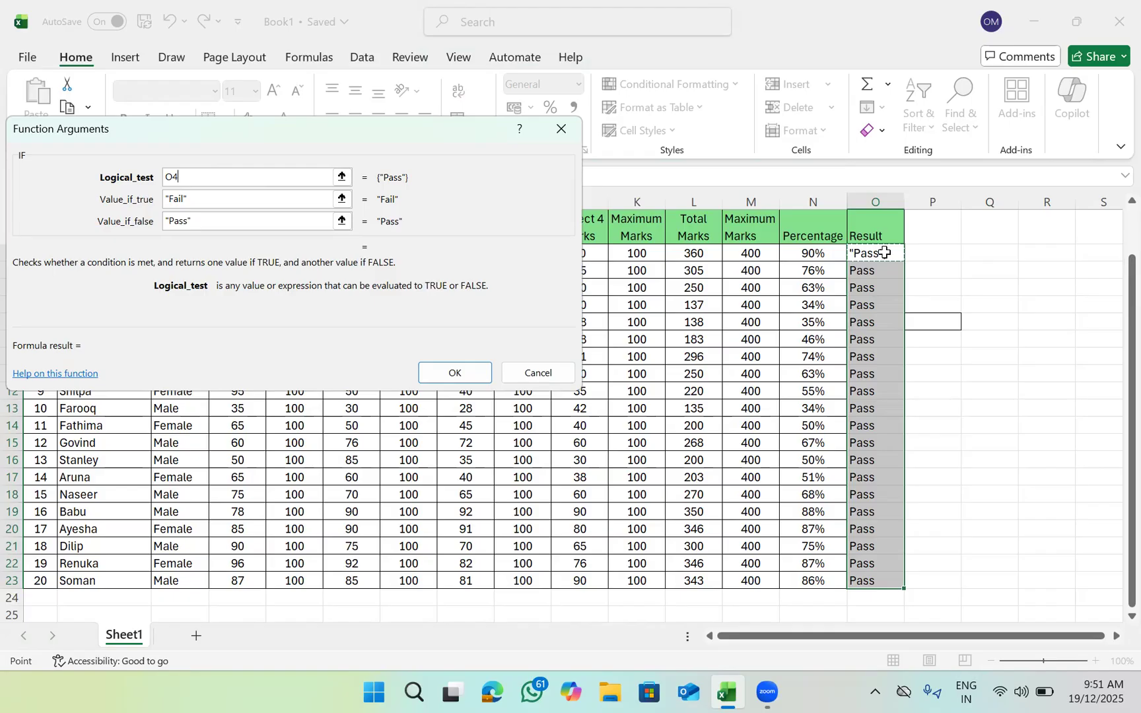
{"action": "type", "text": ">"}
{"action": "left_click", "coordinate": [968, 242]}
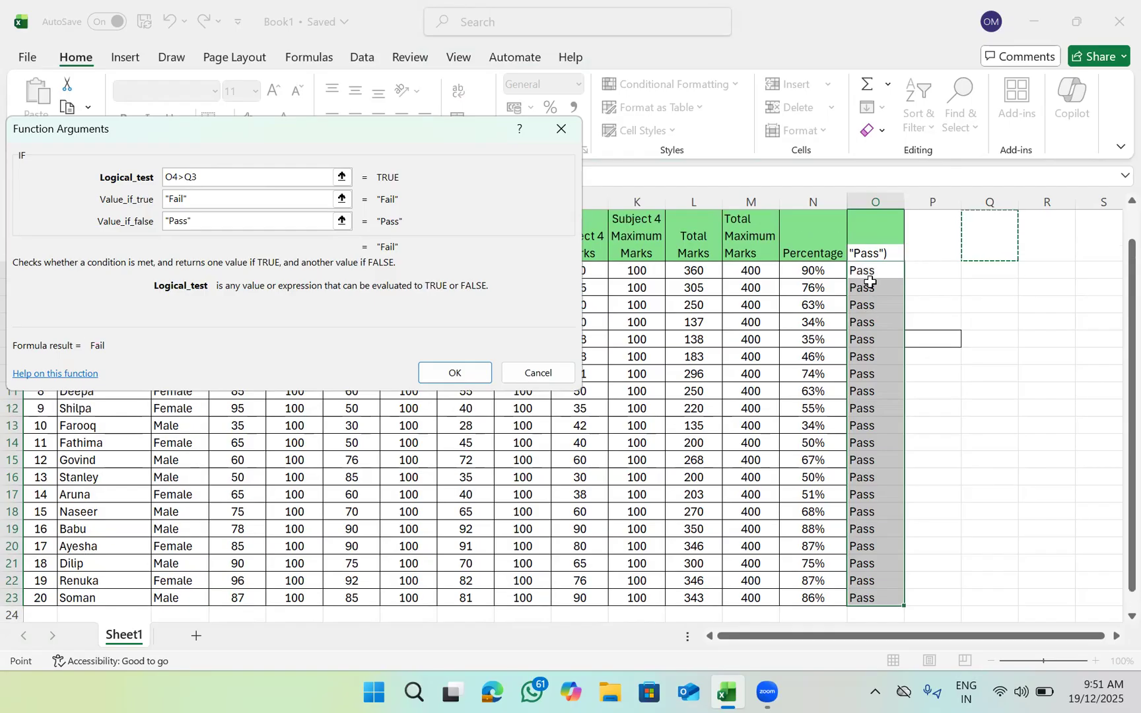
{"action": "left_click_drag", "start_coordinate": [882, 353], "coordinate": [899, 439]}
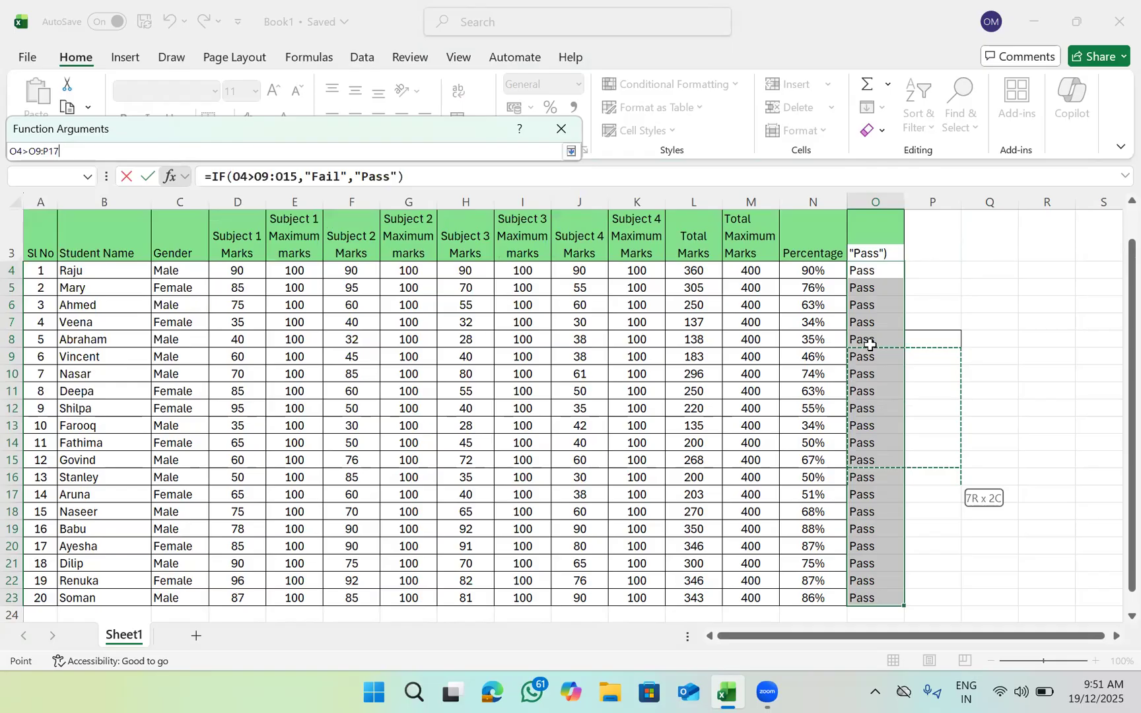
{"action": "left_click", "coordinate": [870, 271]}
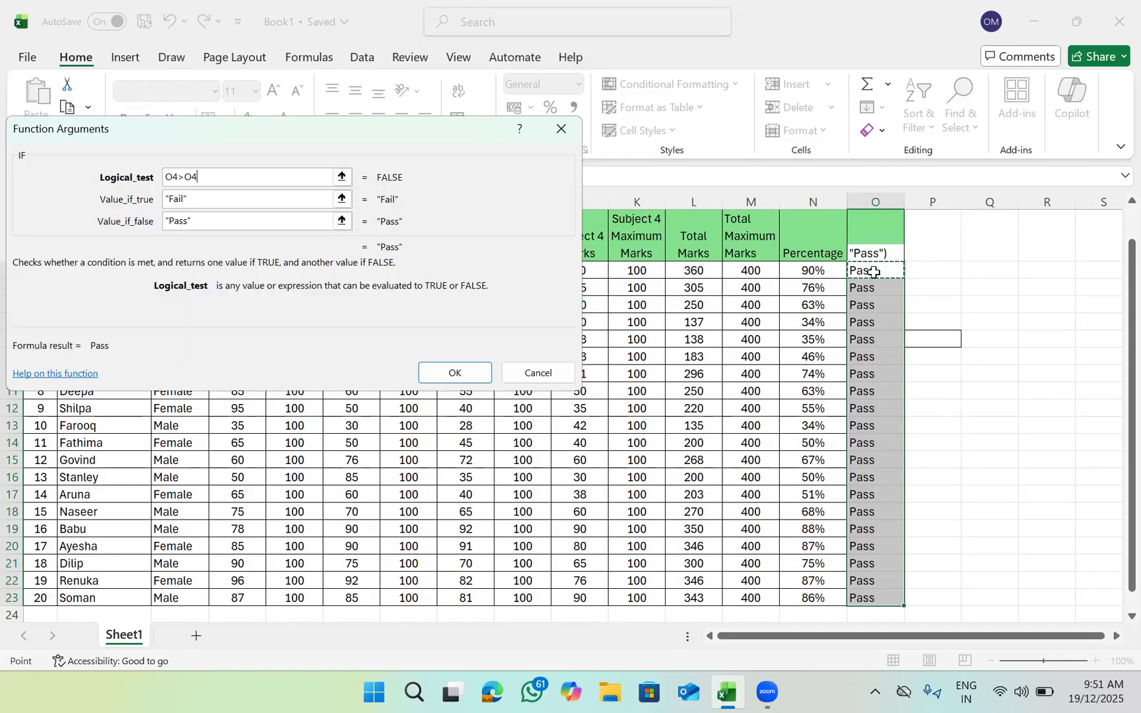
{"action": "left_click_drag", "start_coordinate": [871, 272], "coordinate": [901, 589]}
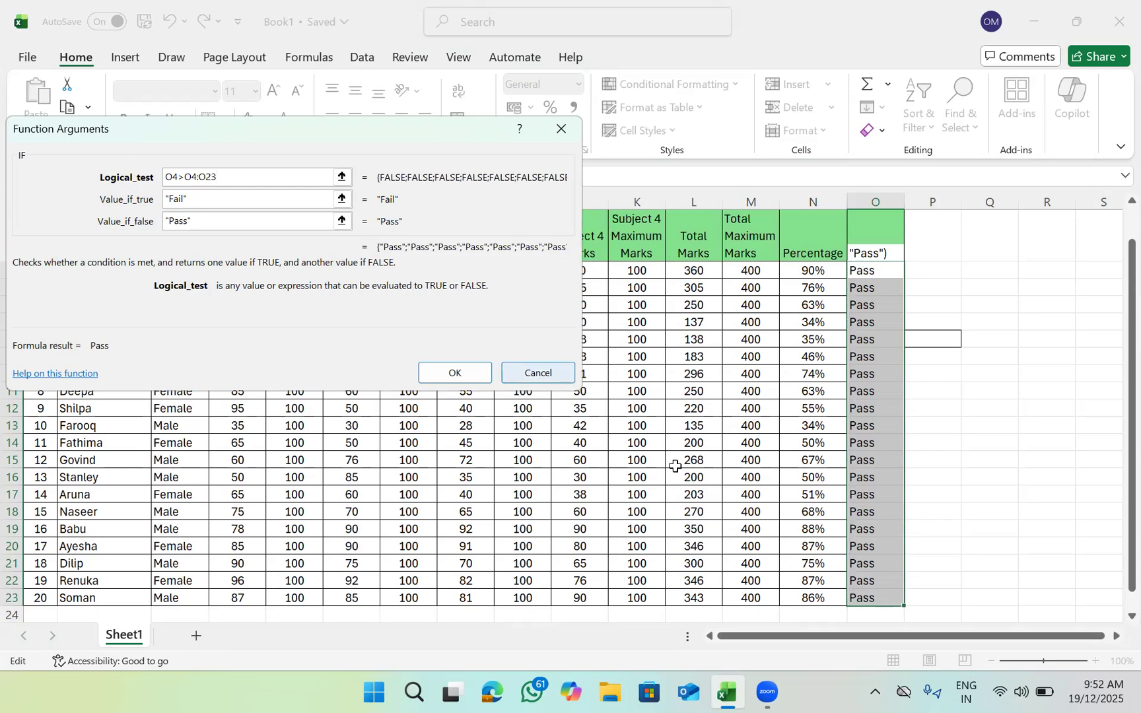
{"action": "left_click", "coordinate": [540, 374]}
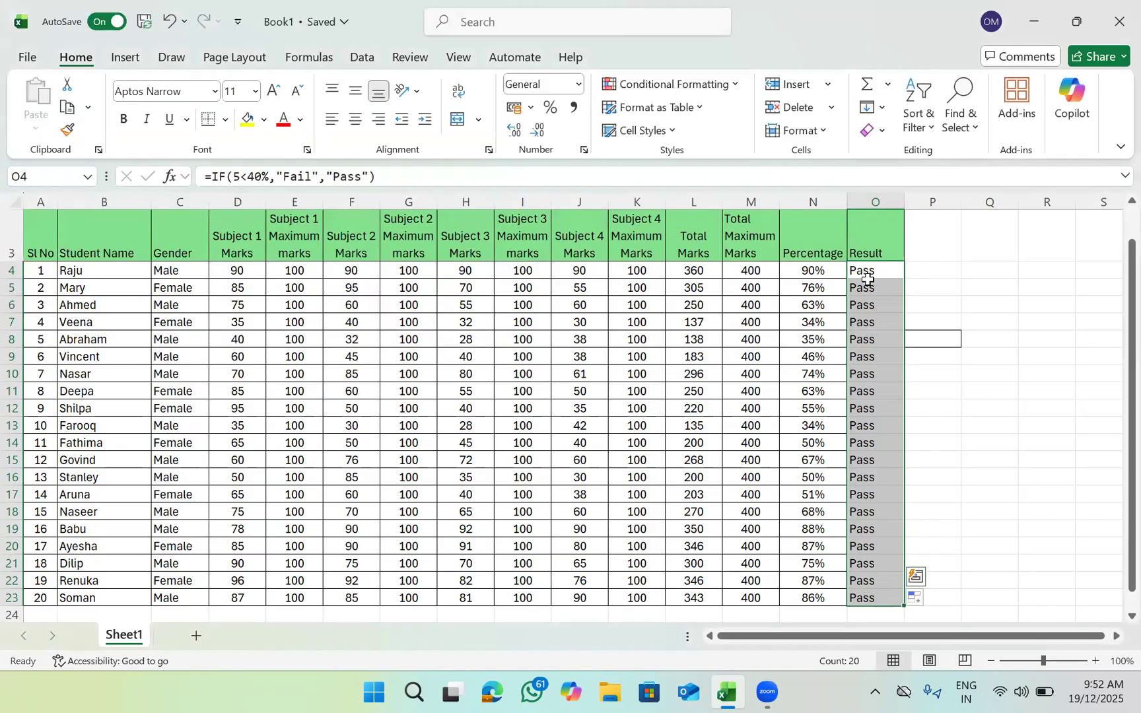
Step: Clear all the IF formulas in the Result column, from O4 down to O23
{"action": "left_click_drag", "start_coordinate": [867, 288], "coordinate": [878, 614]}
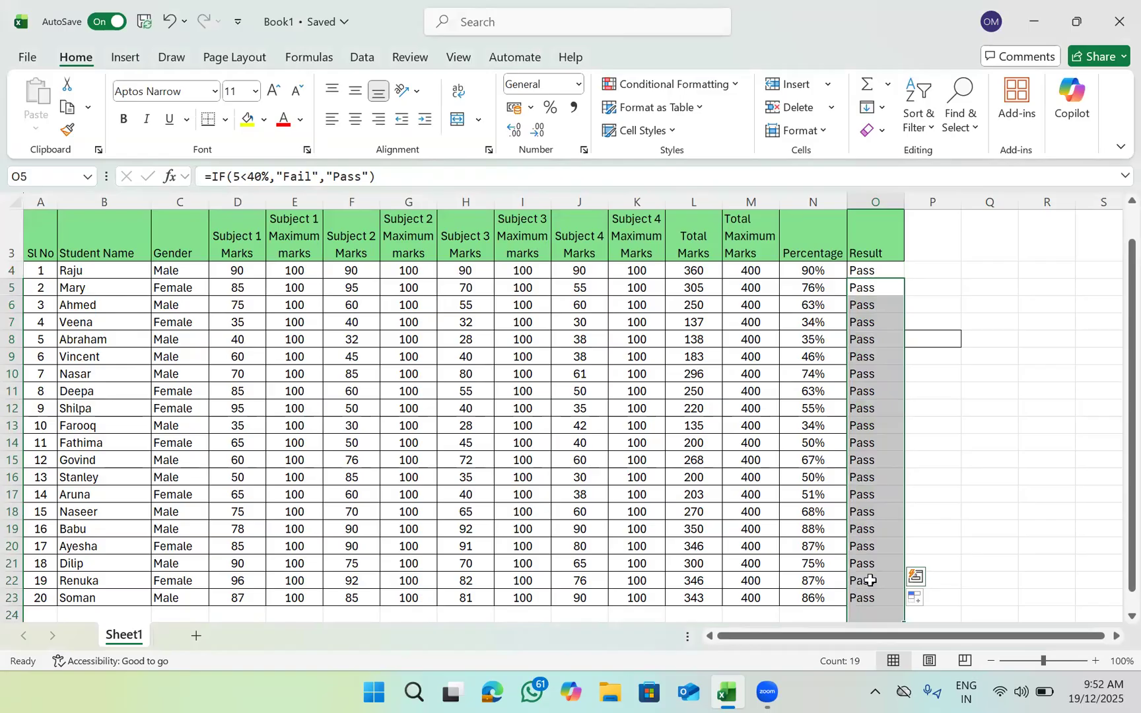
{"action": "key", "text": "Delete"}
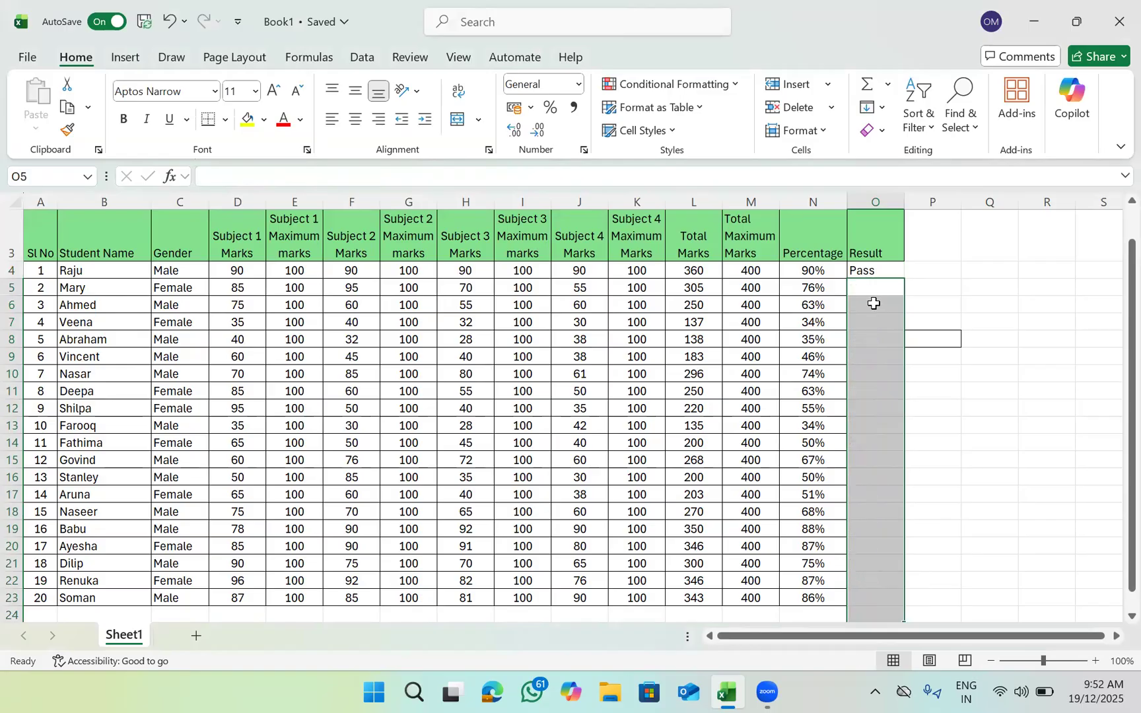
{"action": "key", "text": "Up"}
{"action": "key", "text": "Delete"}
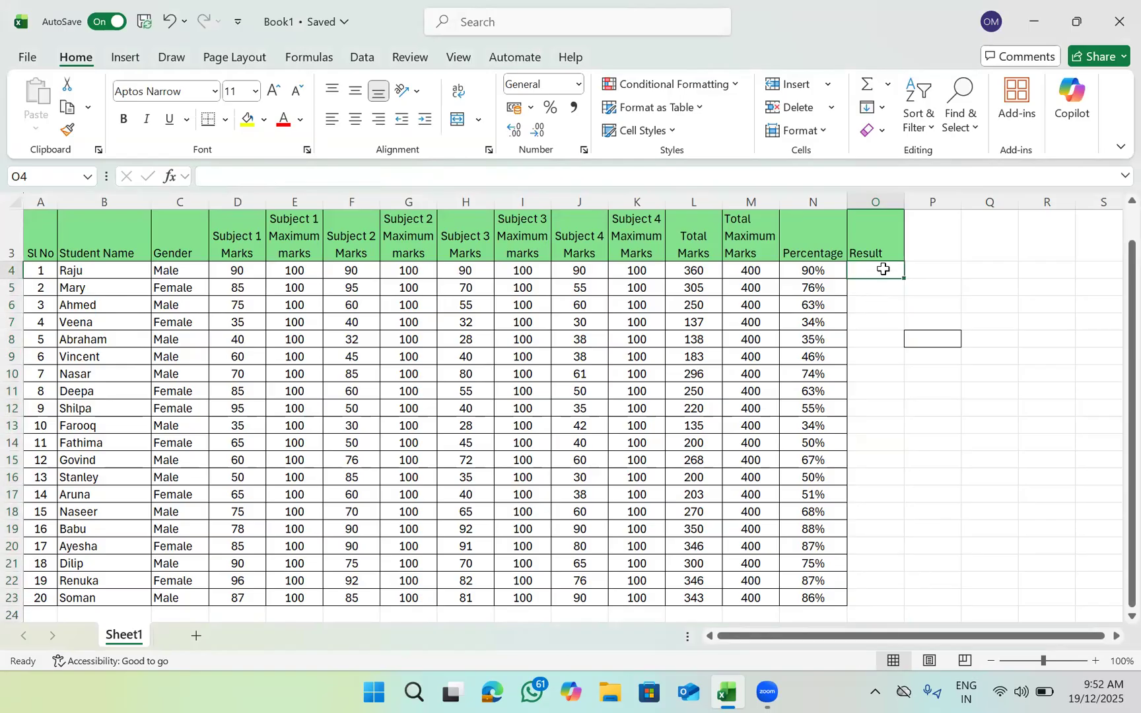
Step: Start an IF function in O4 and set its logical test to N4<40%
{"action": "left_click", "coordinate": [125, 57]}
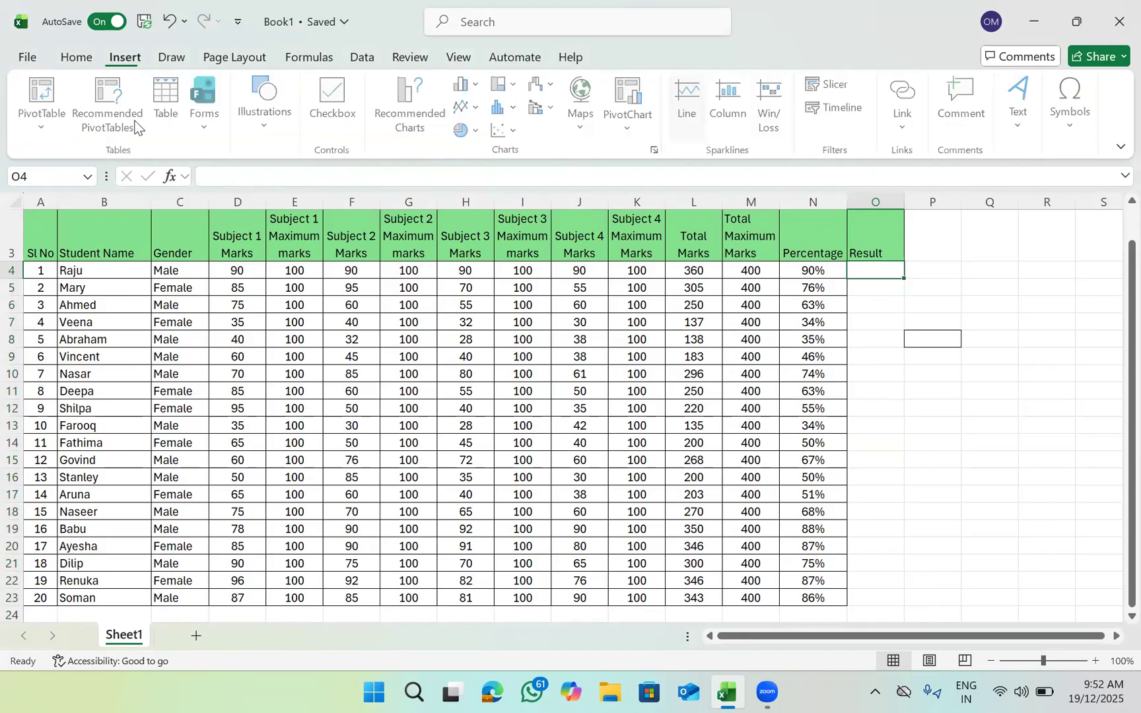
{"action": "left_click", "coordinate": [161, 60]}
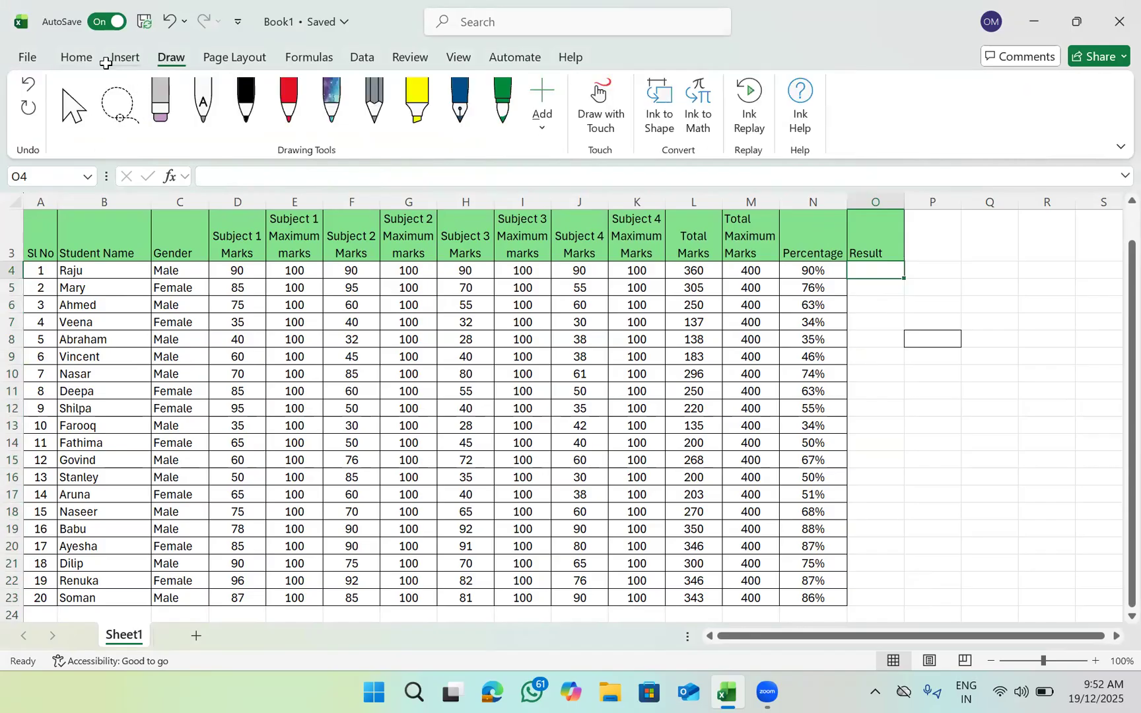
{"action": "left_click", "coordinate": [170, 183]}
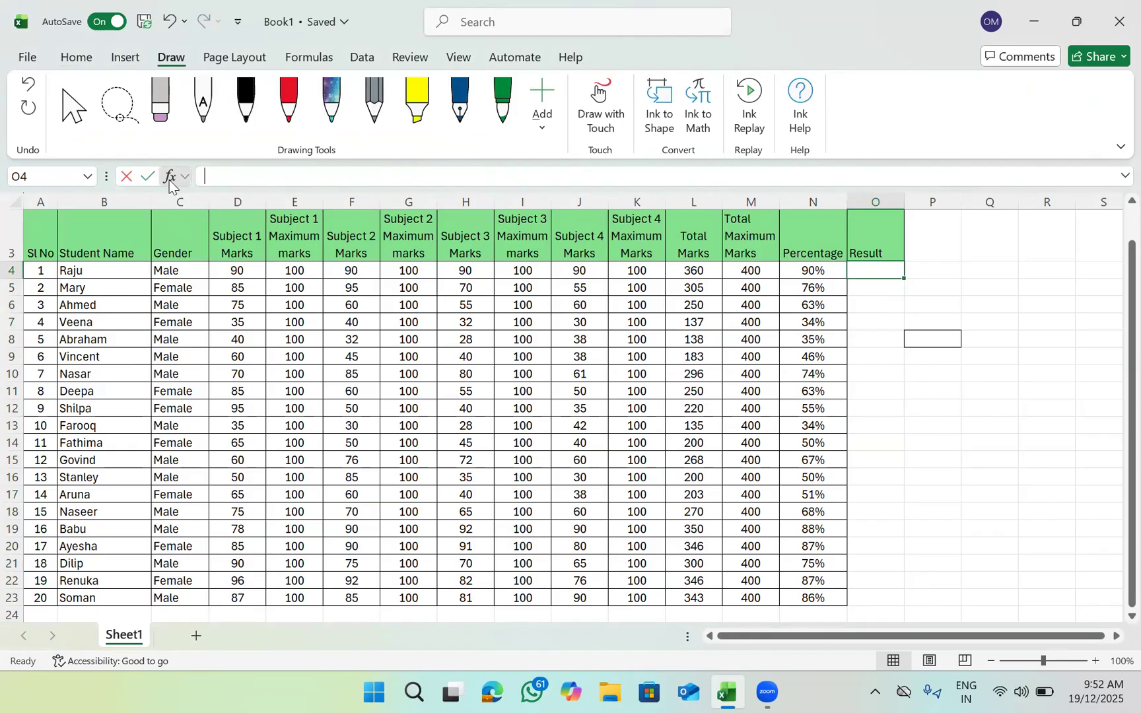
{"action": "left_click", "coordinate": [347, 408]}
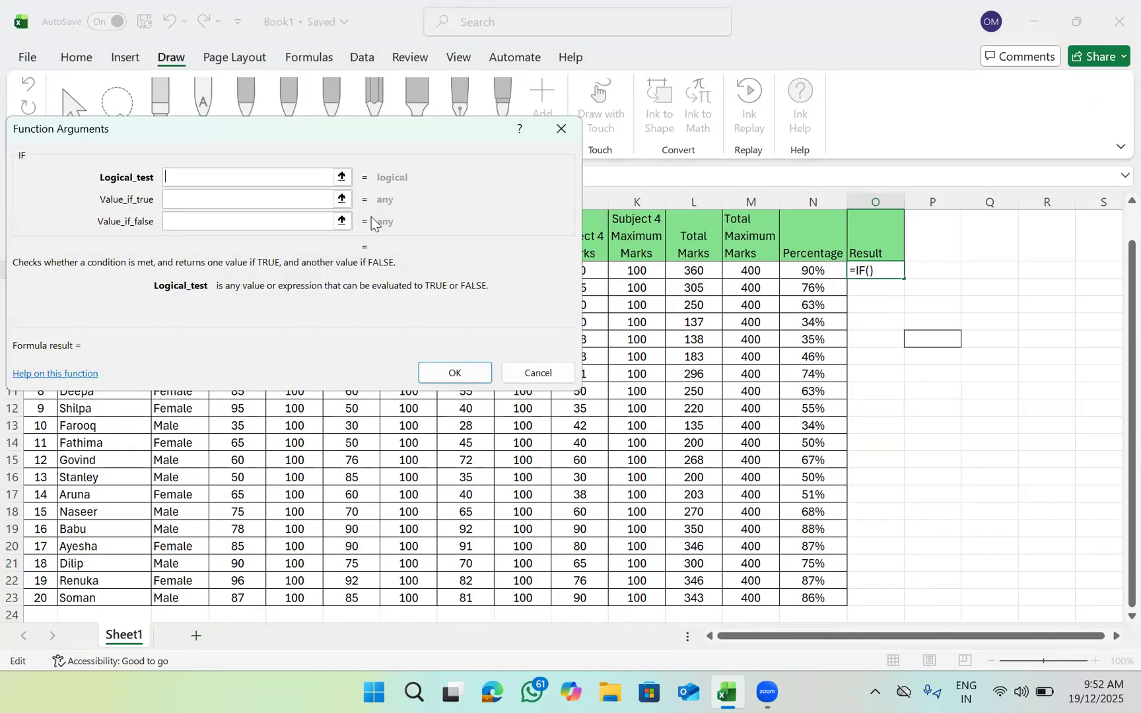
{"action": "left_click", "coordinate": [885, 275]}
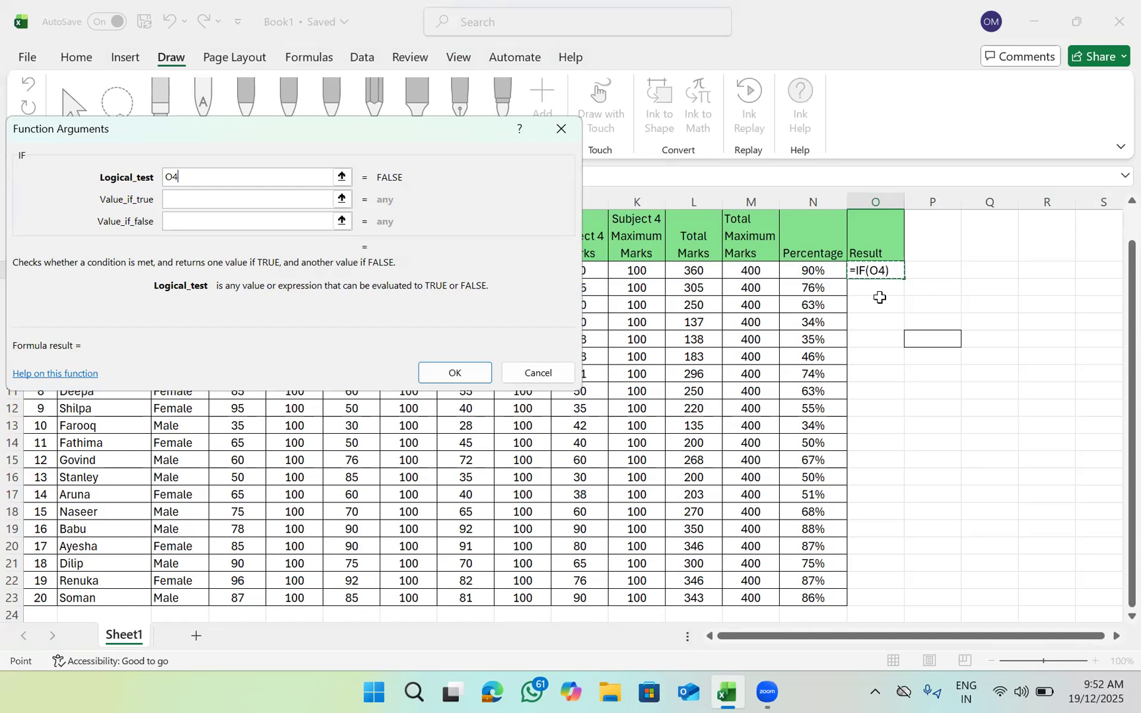
{"action": "left_click", "coordinate": [881, 299]}
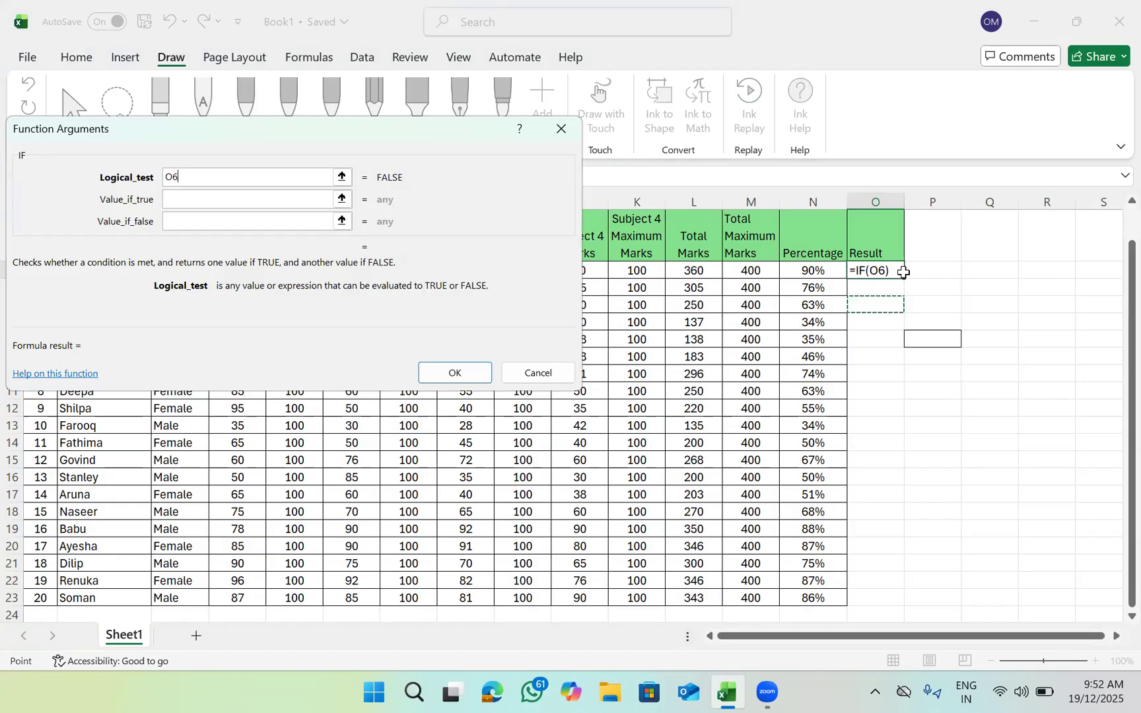
{"action": "left_click", "coordinate": [802, 270]}
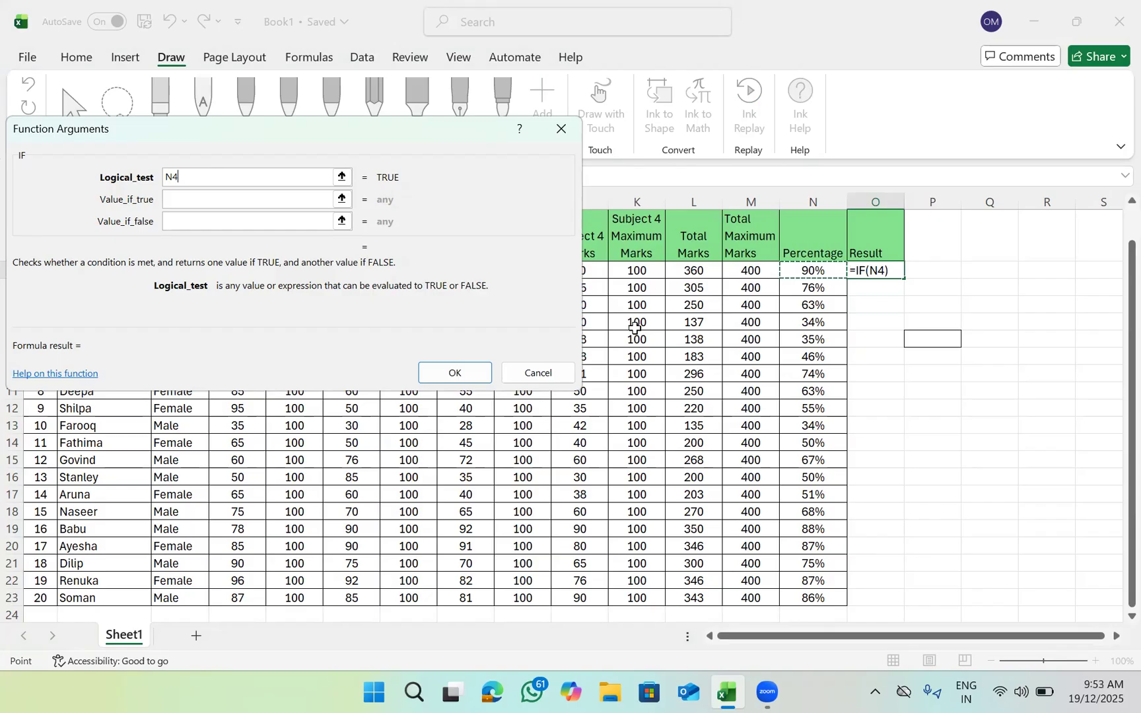
{"action": "type", "text": "<40"}
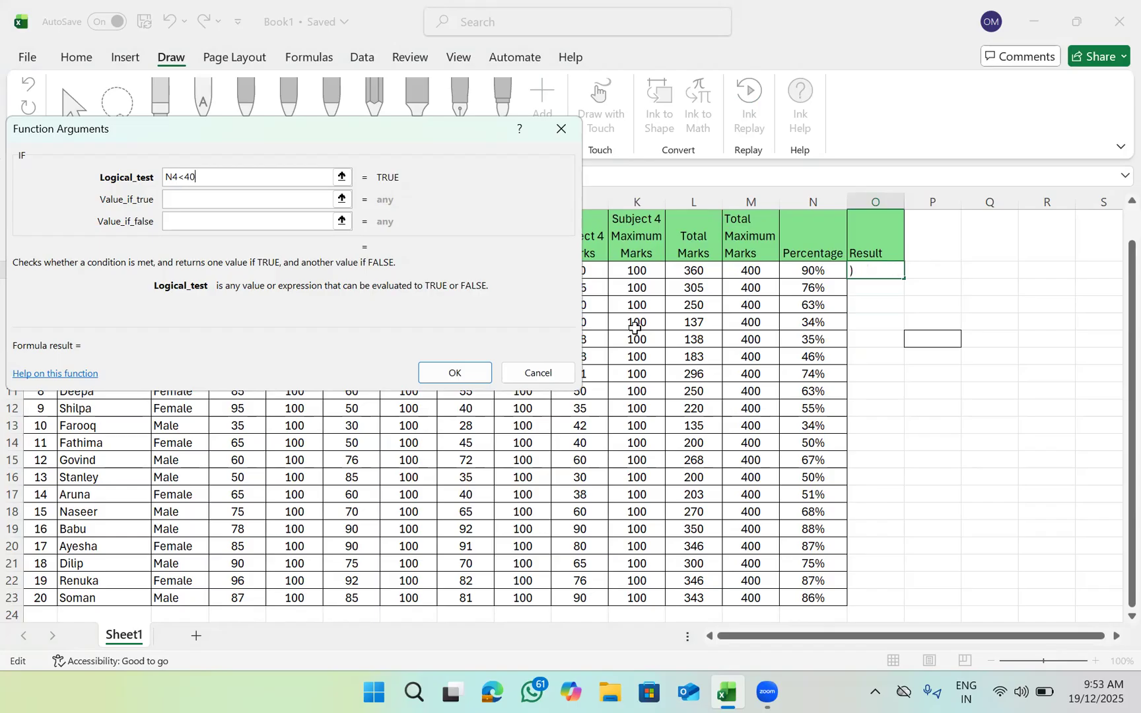
{"action": "type", "text": "%"}
Step: Set O4's IF function to return Fail when true and Pass when false, and enter the formula
{"action": "left_click", "coordinate": [185, 193]}
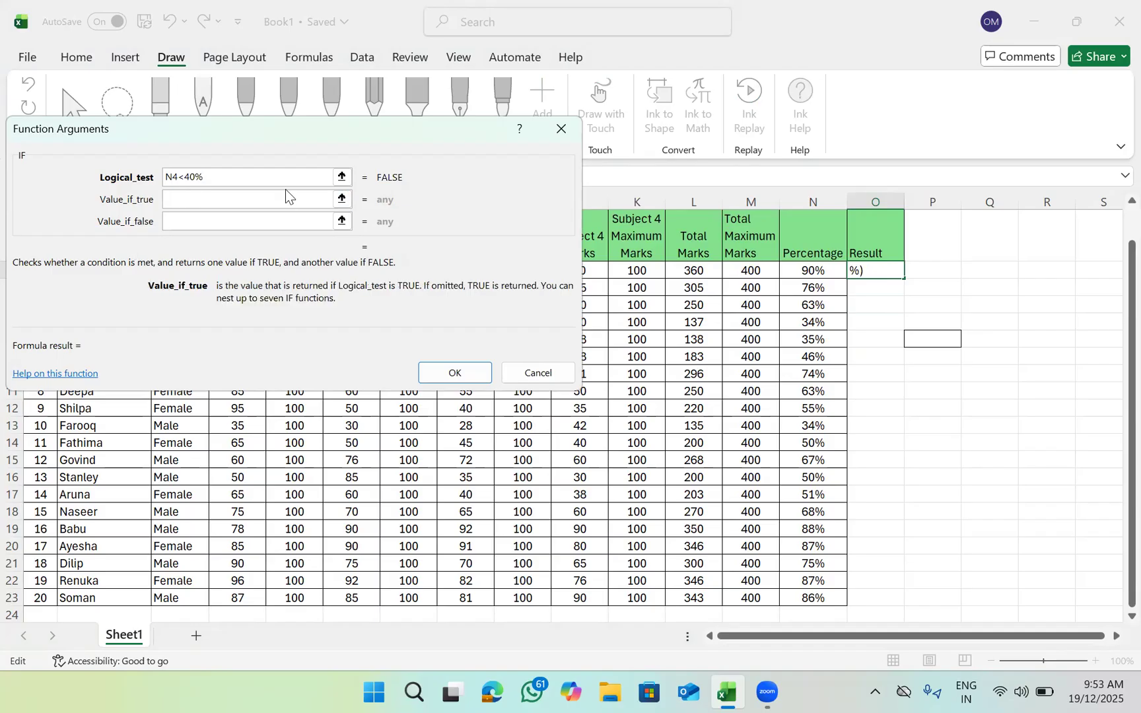
{"action": "key", "text": "Caps_Lock"}
{"action": "type", "text": "F"}
{"action": "key", "text": "Caps_Lock"}
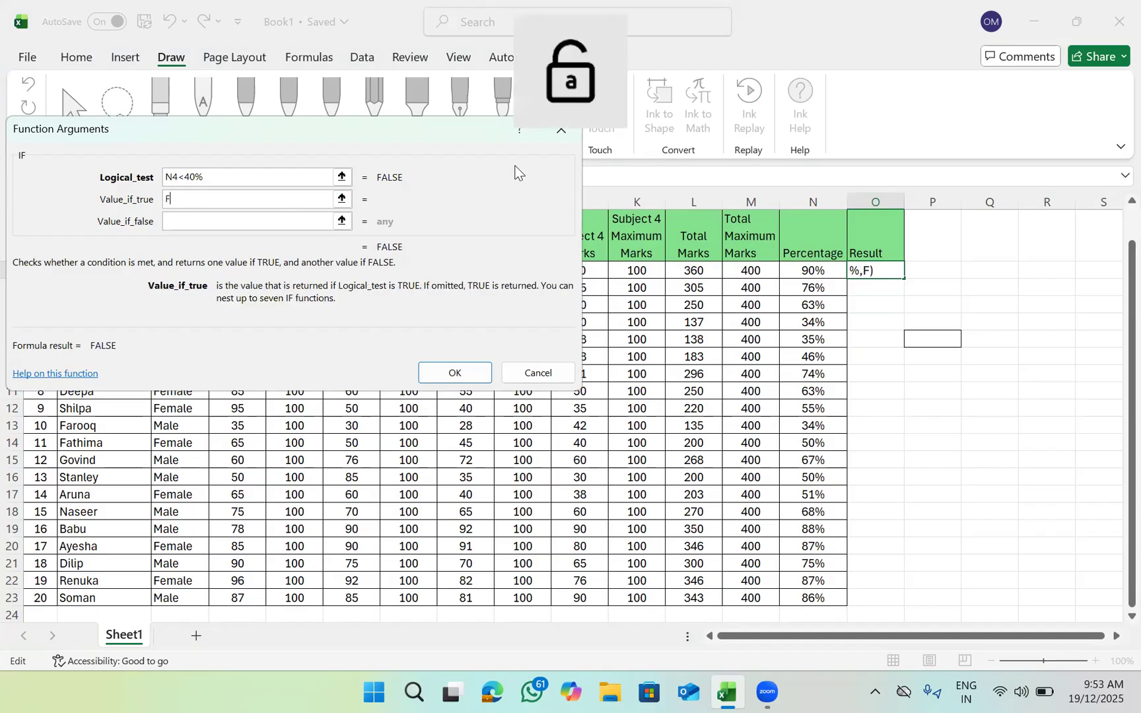
{"action": "type", "text": "ail"}
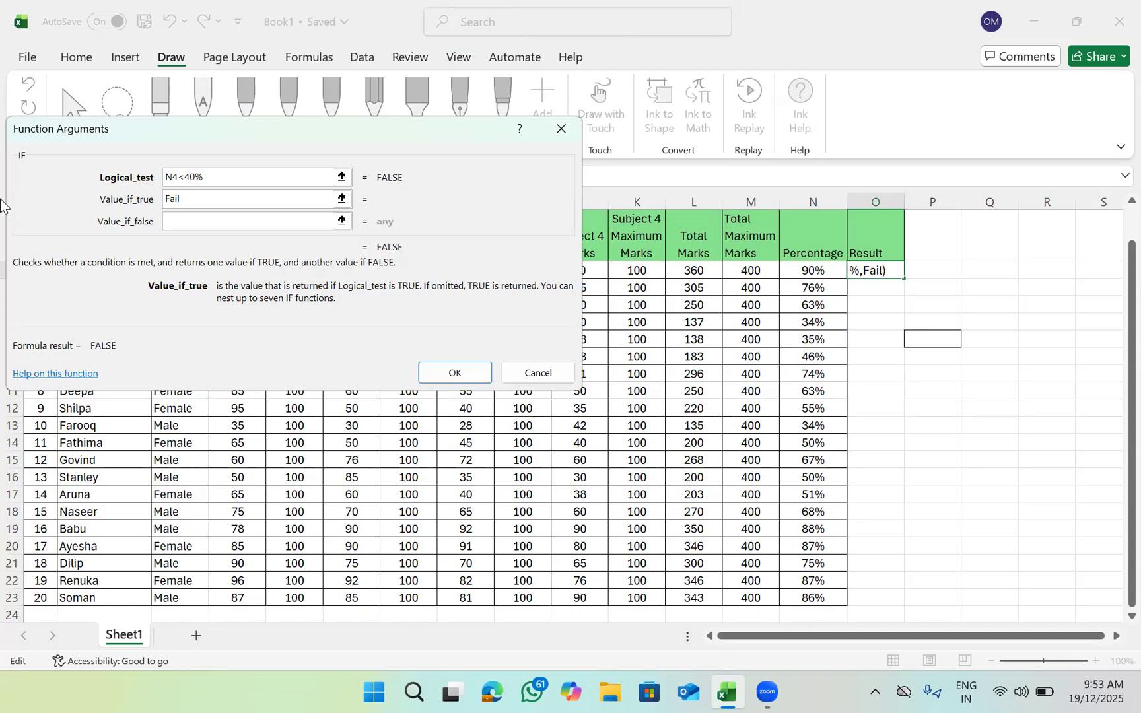
{"action": "left_click", "coordinate": [184, 222]}
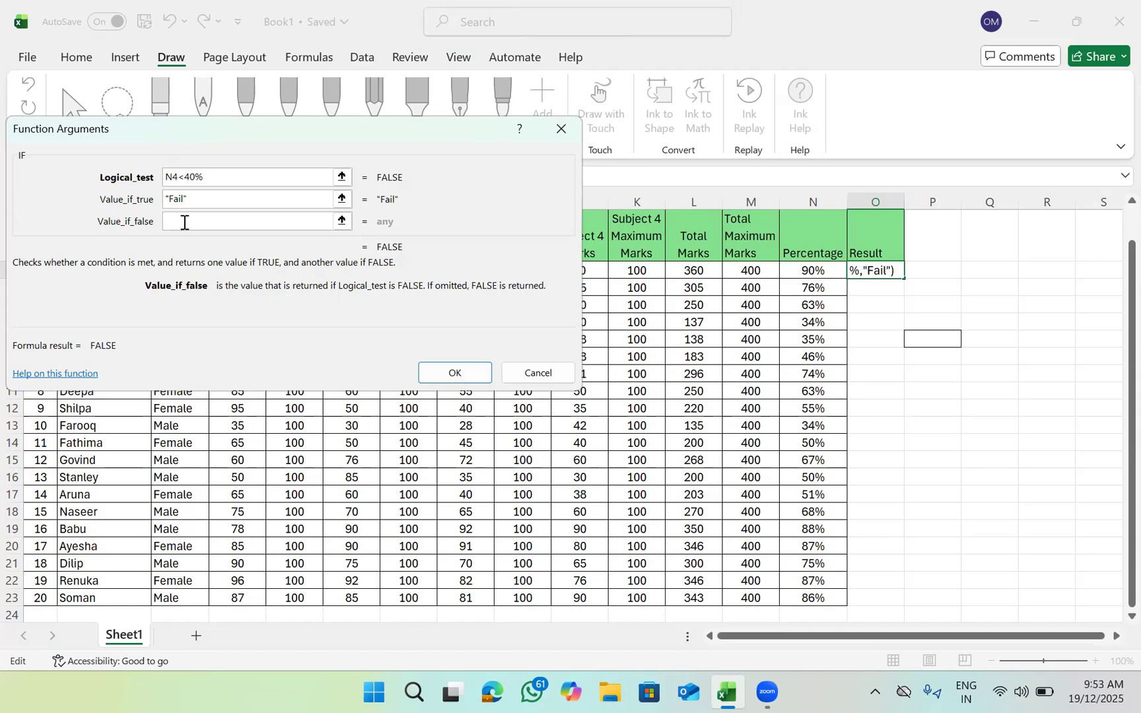
{"action": "type", "text": "t"}
{"action": "key", "text": "BackSpace"}
{"action": "key", "text": "Caps_Lock"}
{"action": "type", "text": "P"}
{"action": "key", "text": "Caps_Lock"}
{"action": "type", "text": "ass"}
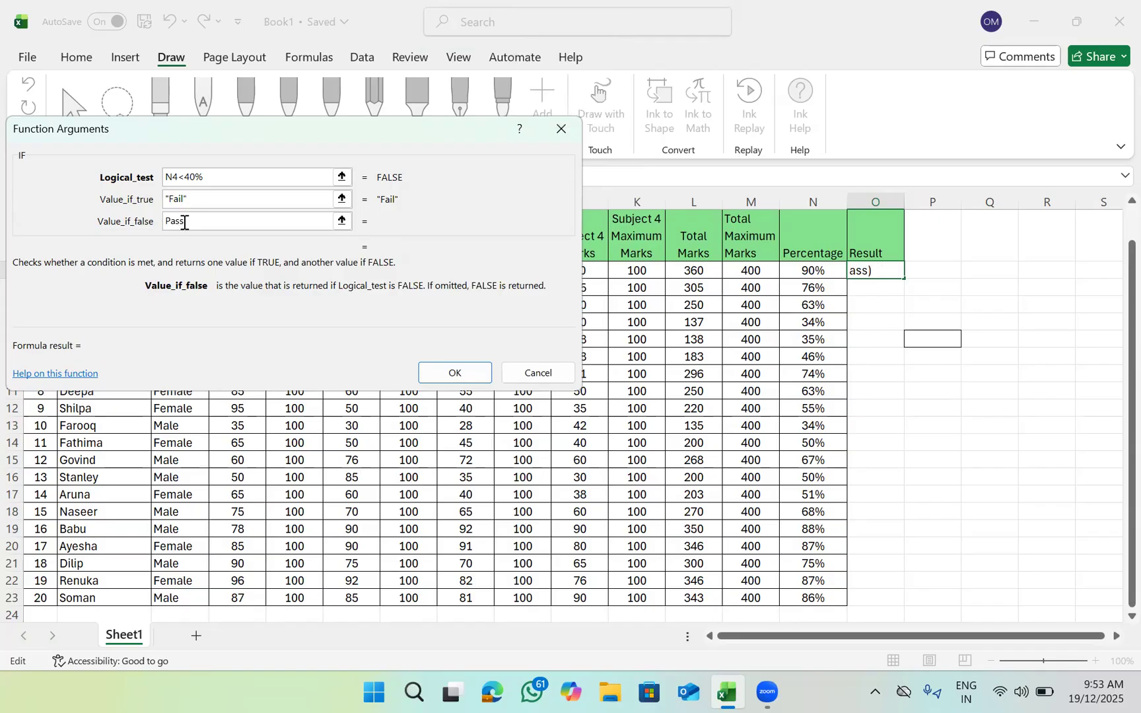
{"action": "left_click", "coordinate": [466, 370]}
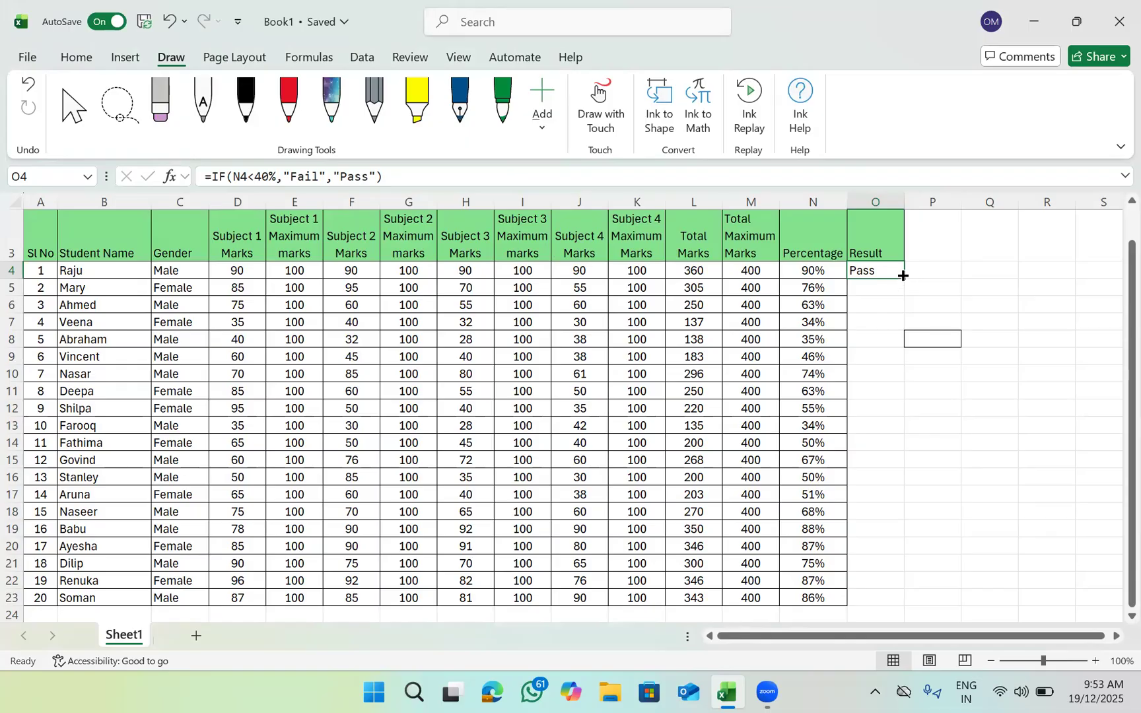
Step: Try to copy O4's IF formula down the Result column, moving it to P5 and extending it to P6
{"action": "left_click_drag", "start_coordinate": [904, 279], "coordinate": [906, 294]}
{"action": "left_click_drag", "start_coordinate": [904, 289], "coordinate": [910, 307]}
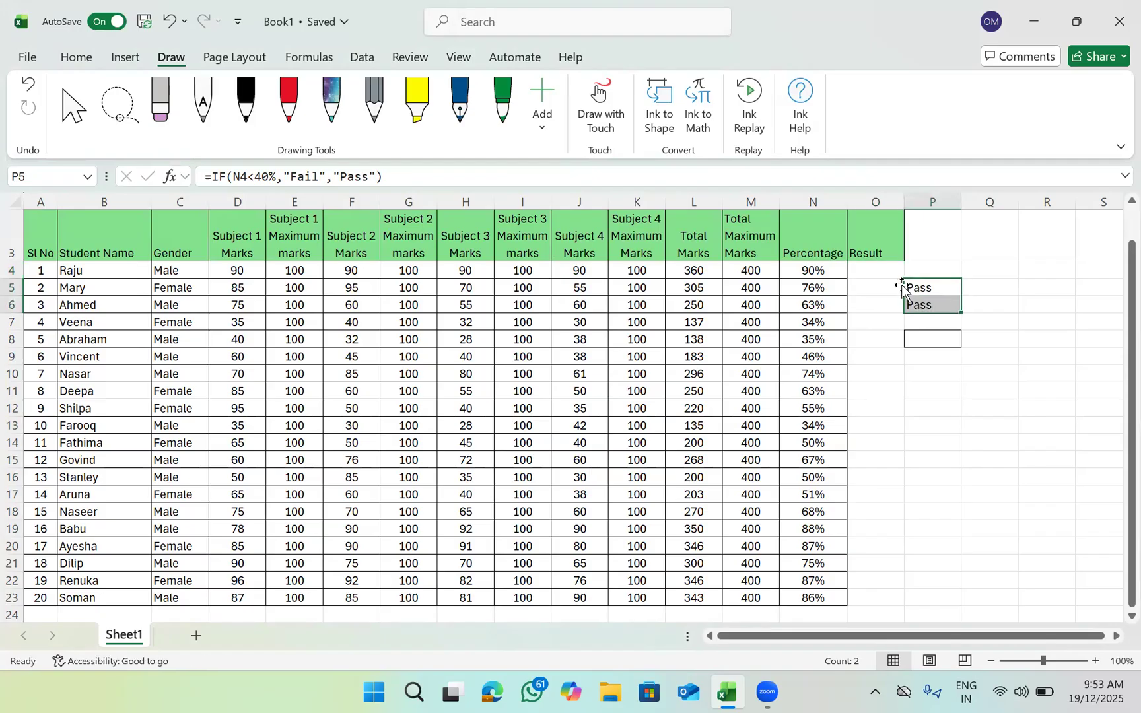
{"action": "left_click", "coordinate": [891, 270]}
{"action": "left_click", "coordinate": [909, 287]}
{"action": "left_click", "coordinate": [886, 269]}
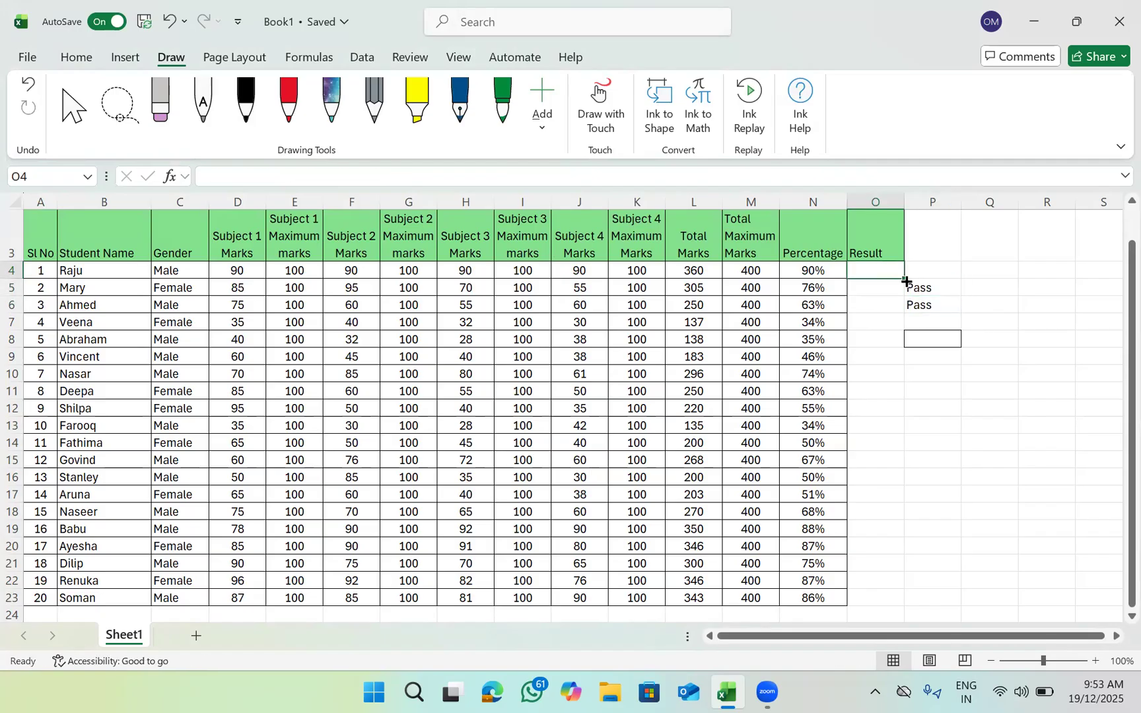
{"action": "left_click", "coordinate": [913, 288]}
{"action": "left_click", "coordinate": [886, 269]}
{"action": "key", "text": "Escape"}
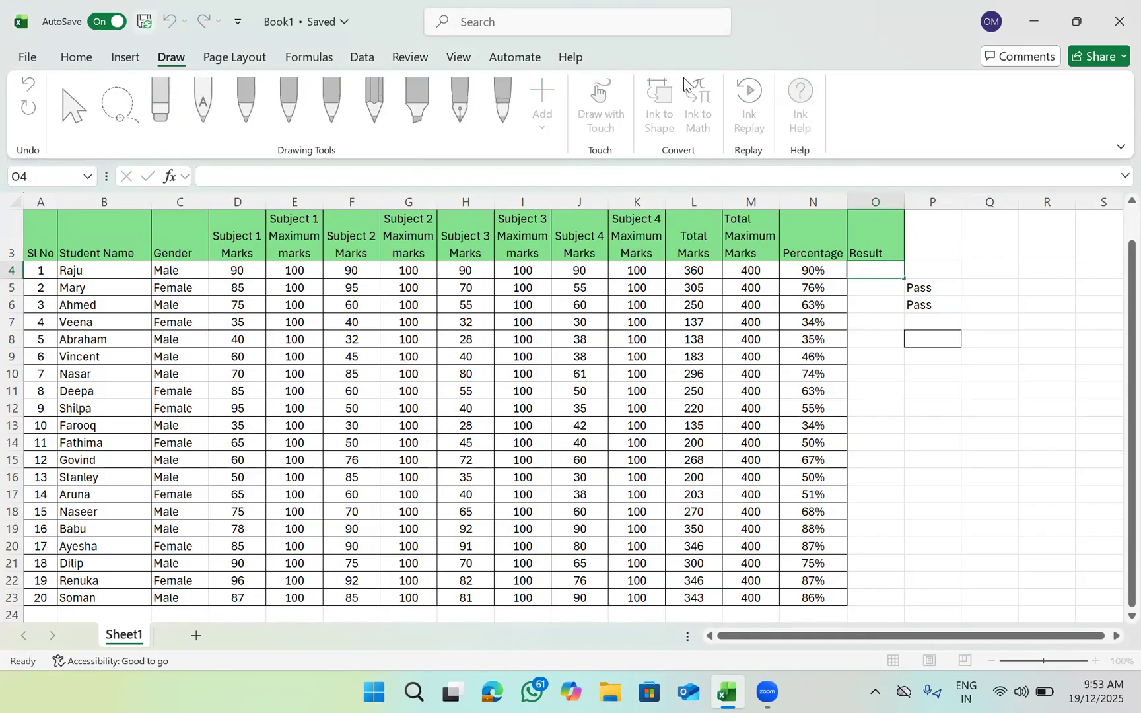
Step: Undo the recent edits back to the earlier formula =IF(5<40%,"Fail","Pass") in O4, with the Result cells beneath it empty
{"action": "left_click", "coordinate": [1007, 245]}
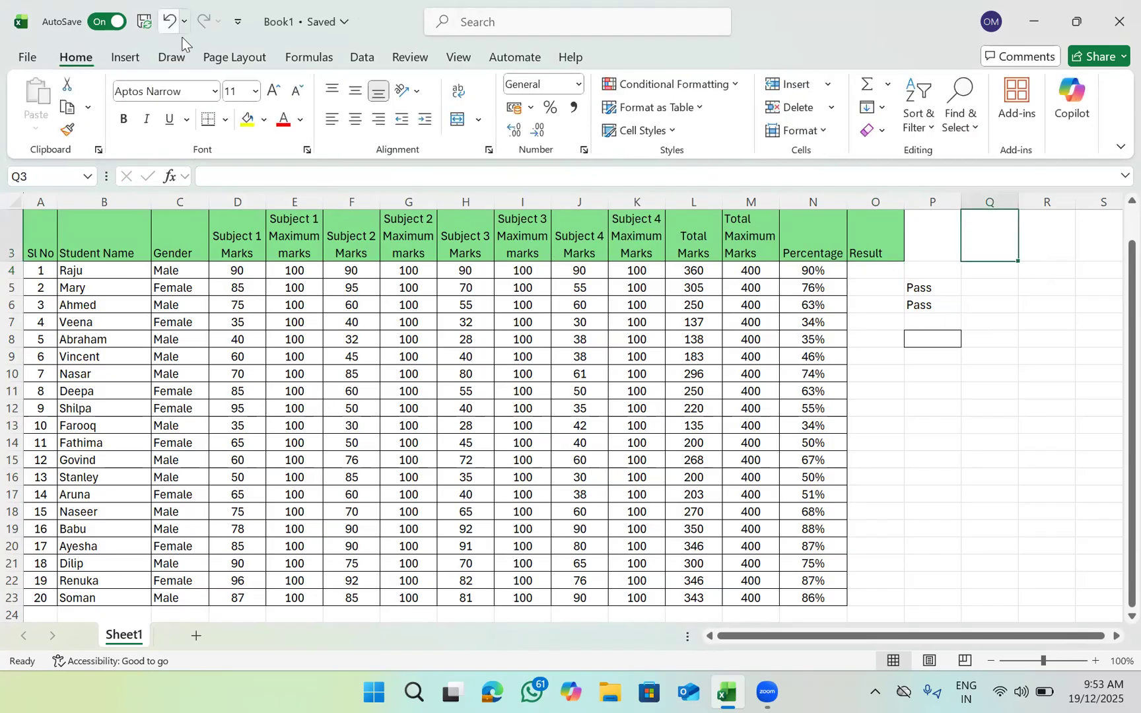
{"action": "key", "text": "ctrl+z"}
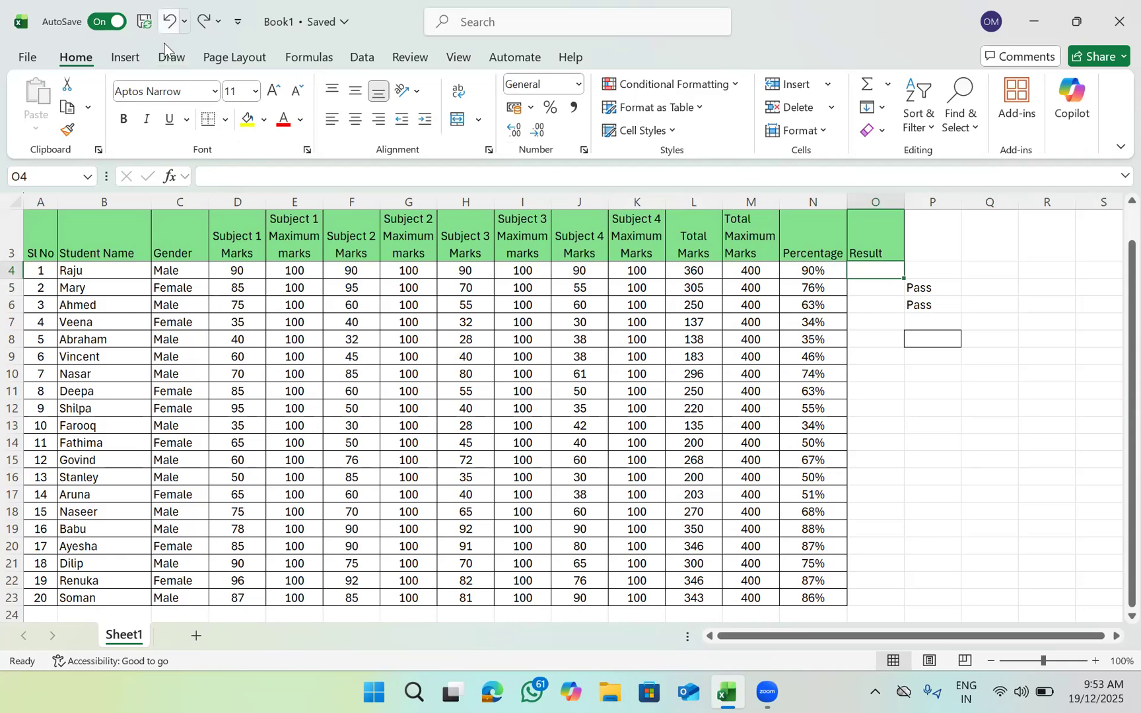
{"action": "key", "text": "ctrl+z"}
{"action": "key", "text": "ctrl+z"}
{"action": "key", "text": "ctrl+y"}
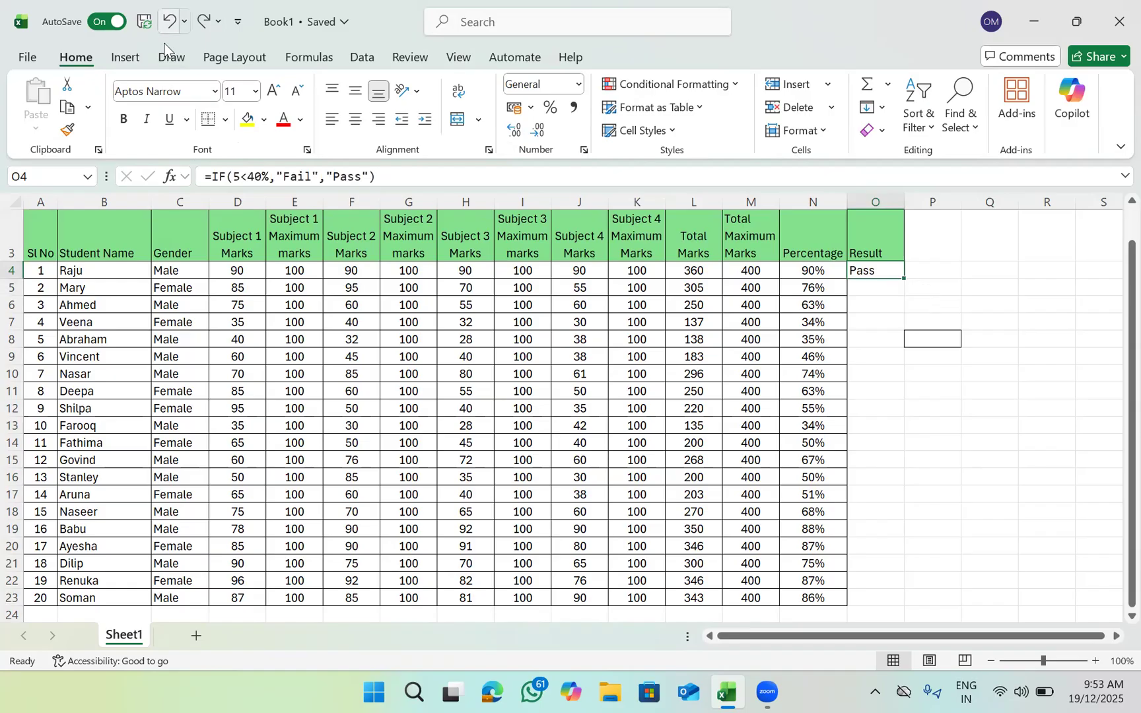
{"action": "key", "text": "ctrl+y"}
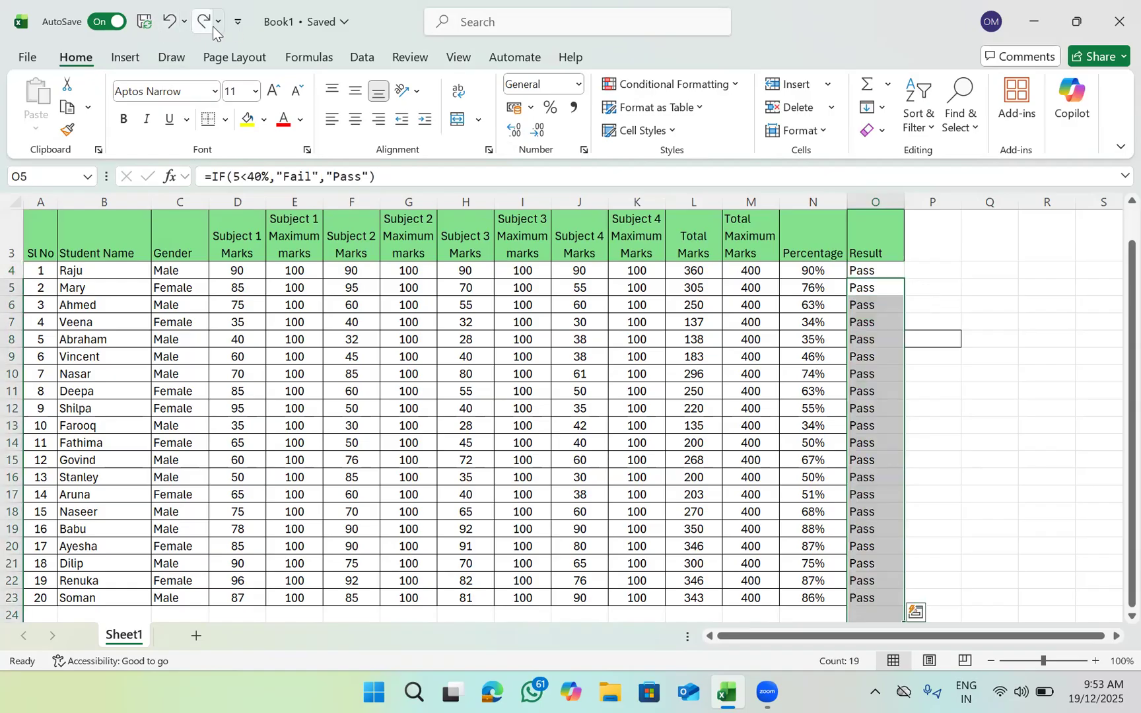
{"action": "left_click", "coordinate": [175, 26]}
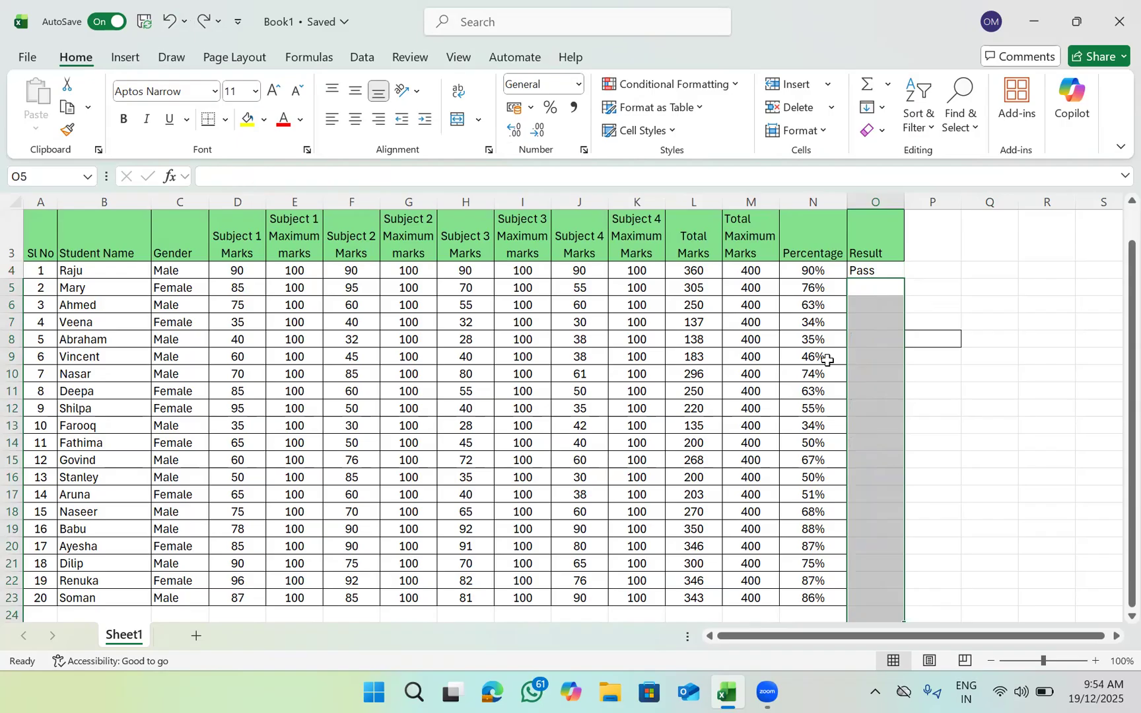
Step: Fill O4's IF formula down the Result column to O23
{"action": "left_click", "coordinate": [897, 272]}
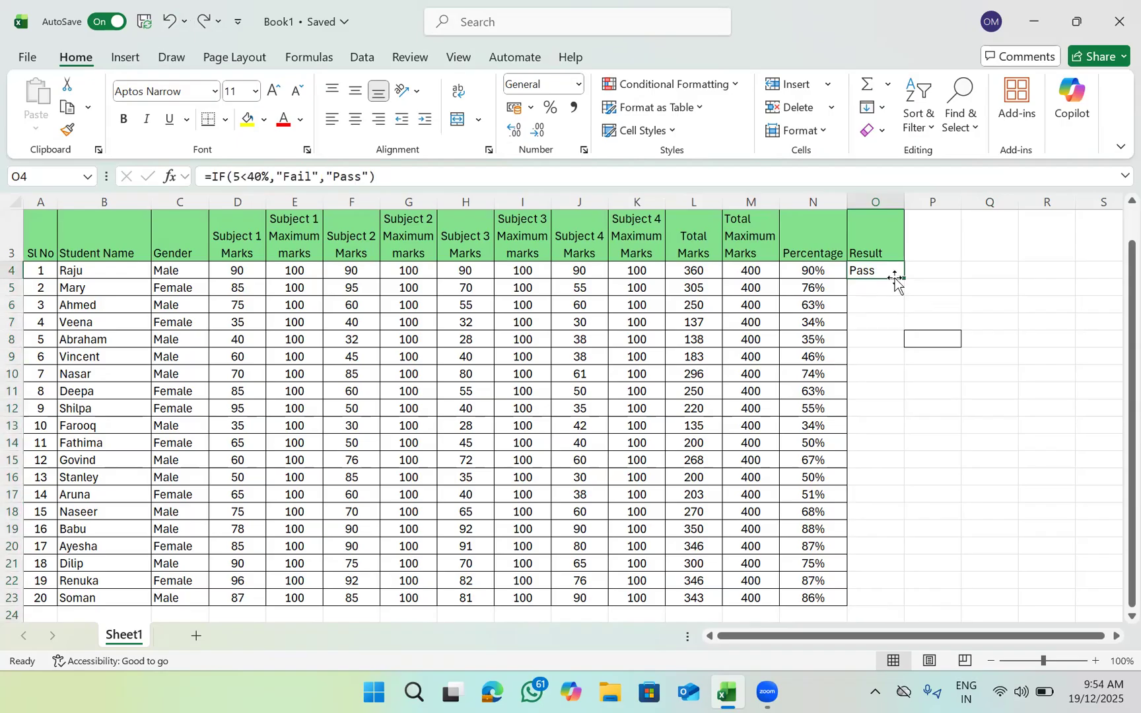
{"action": "left_click_drag", "start_coordinate": [896, 272], "coordinate": [884, 590]}
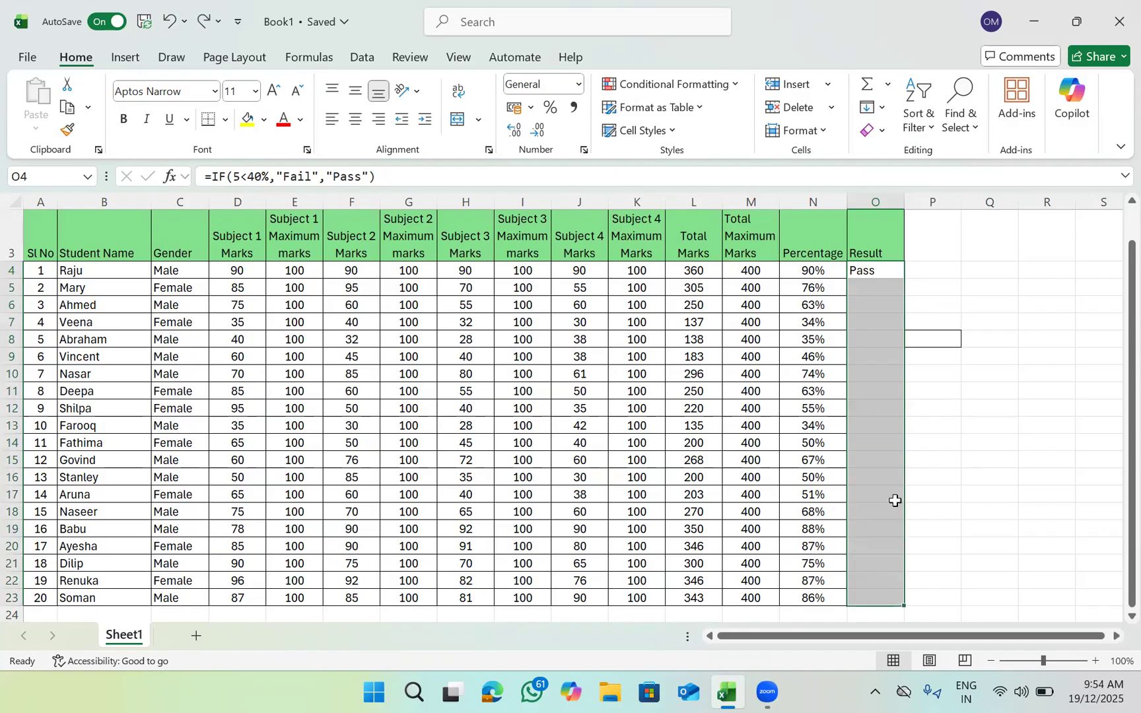
{"action": "left_click", "coordinate": [890, 270]}
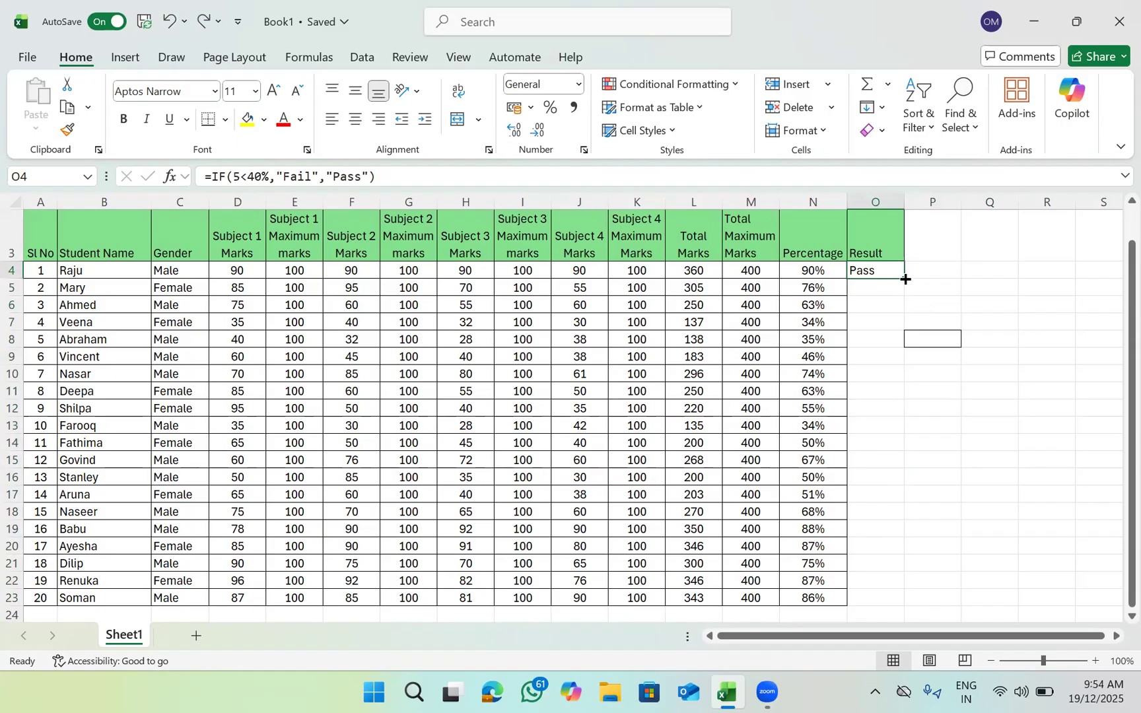
{"action": "left_click_drag", "start_coordinate": [905, 280], "coordinate": [899, 598]}
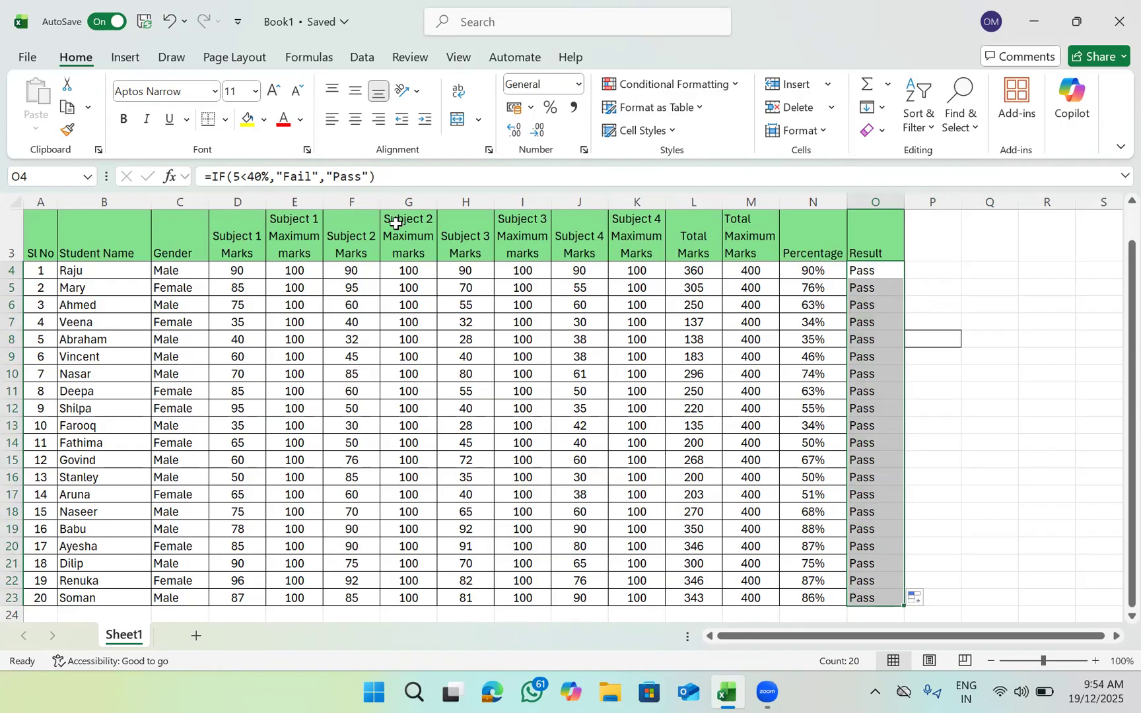
Step: Check the formulas in O4 and O5, try to move O4 onto O10, and decline replacing the existing data
{"action": "left_click", "coordinate": [888, 275]}
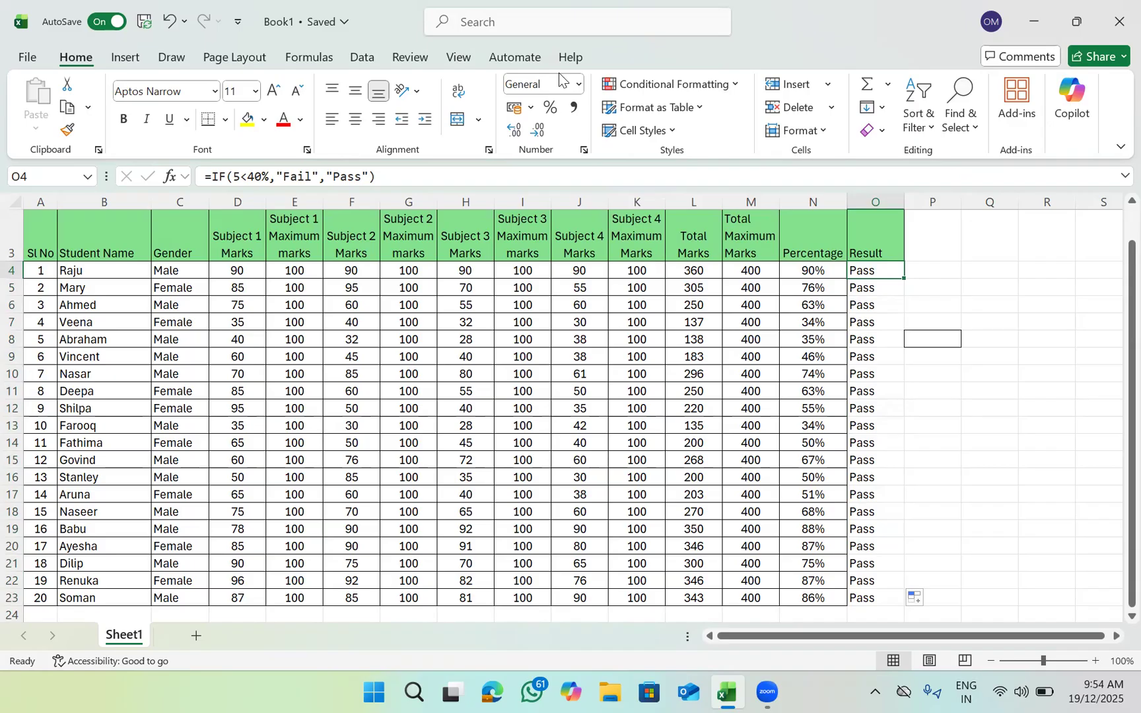
{"action": "left_click", "coordinate": [878, 288]}
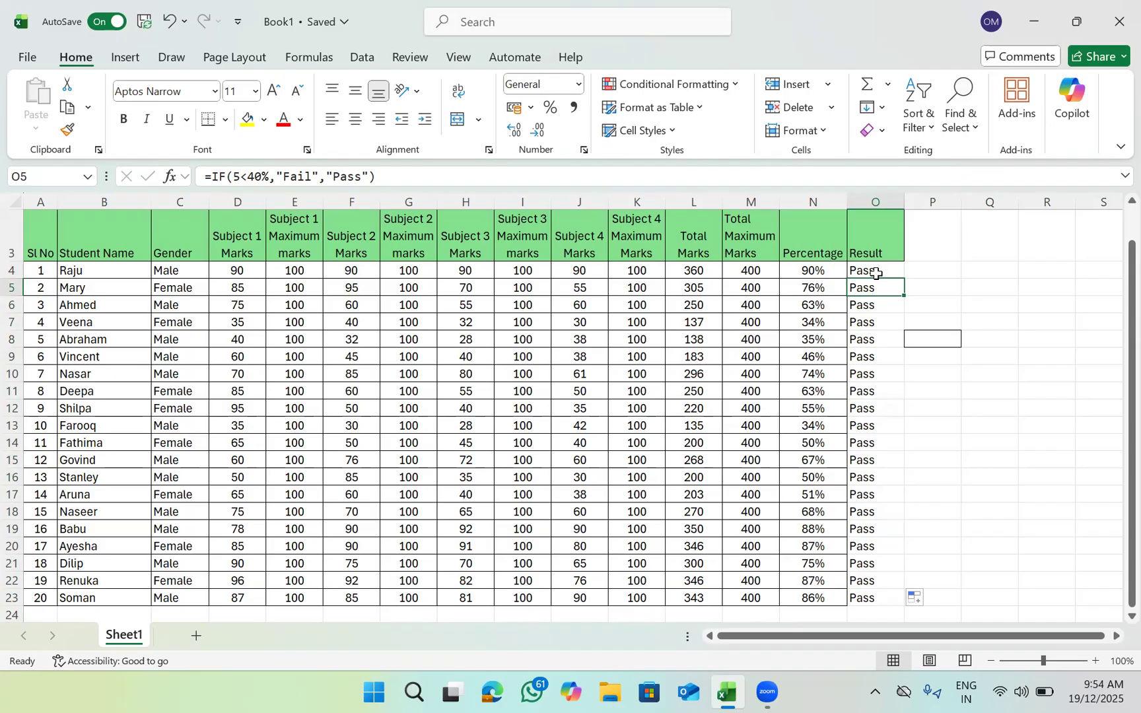
{"action": "left_click", "coordinate": [875, 270]}
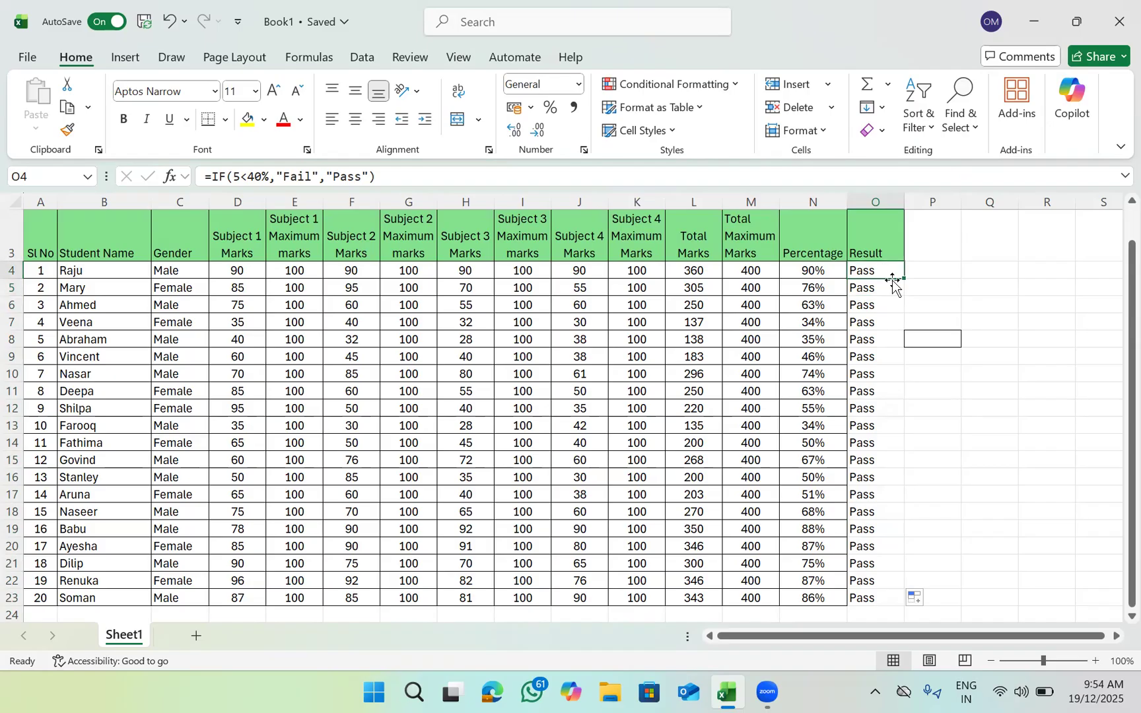
{"action": "left_click_drag", "start_coordinate": [892, 280], "coordinate": [888, 386]}
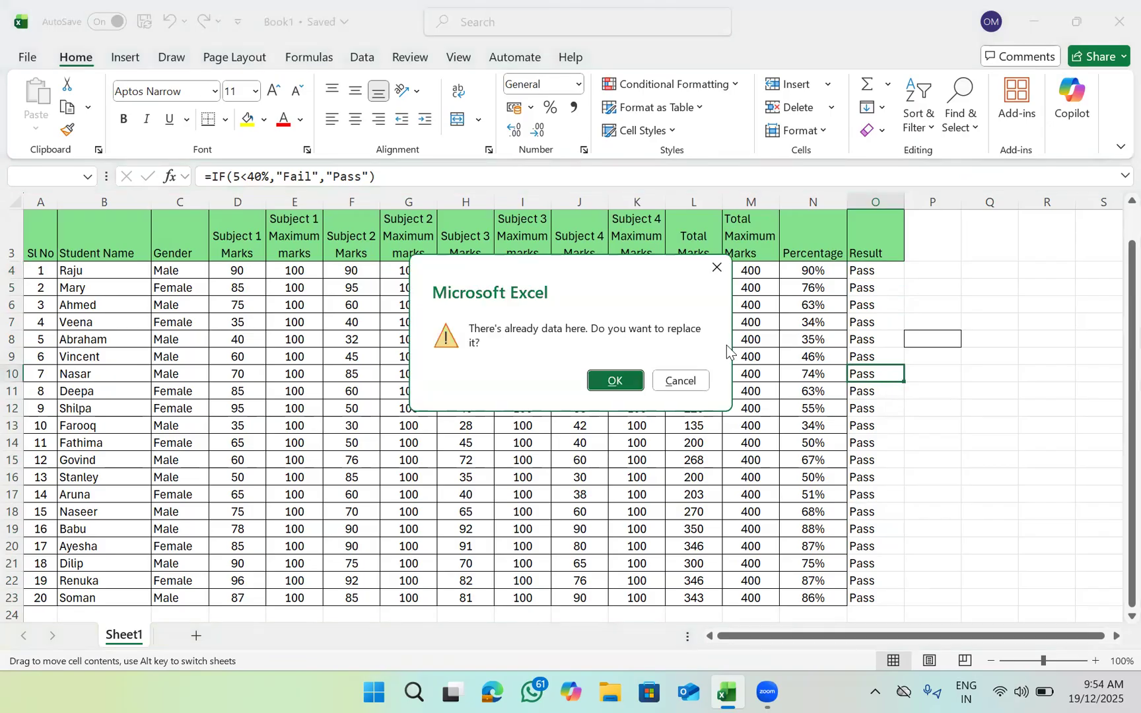
{"action": "left_click", "coordinate": [680, 381]}
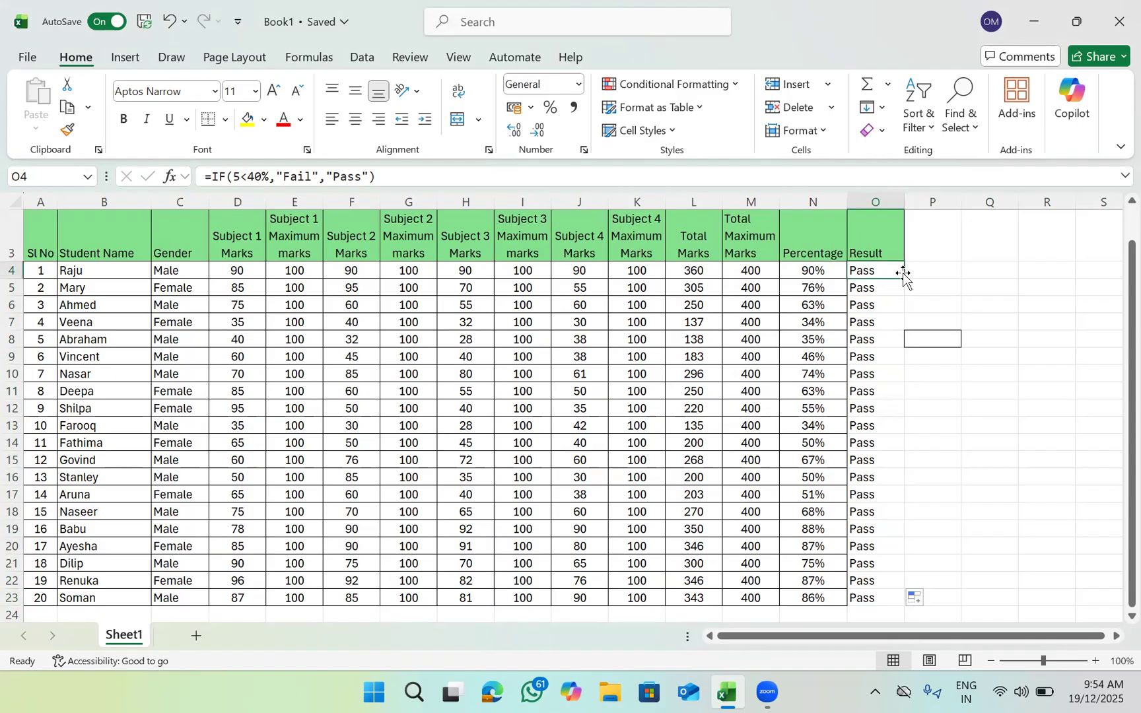
Step: Refill the Result column from O4 to O23 with O4's formula, and clear the whole range
{"action": "left_click_drag", "start_coordinate": [902, 278], "coordinate": [894, 610]}
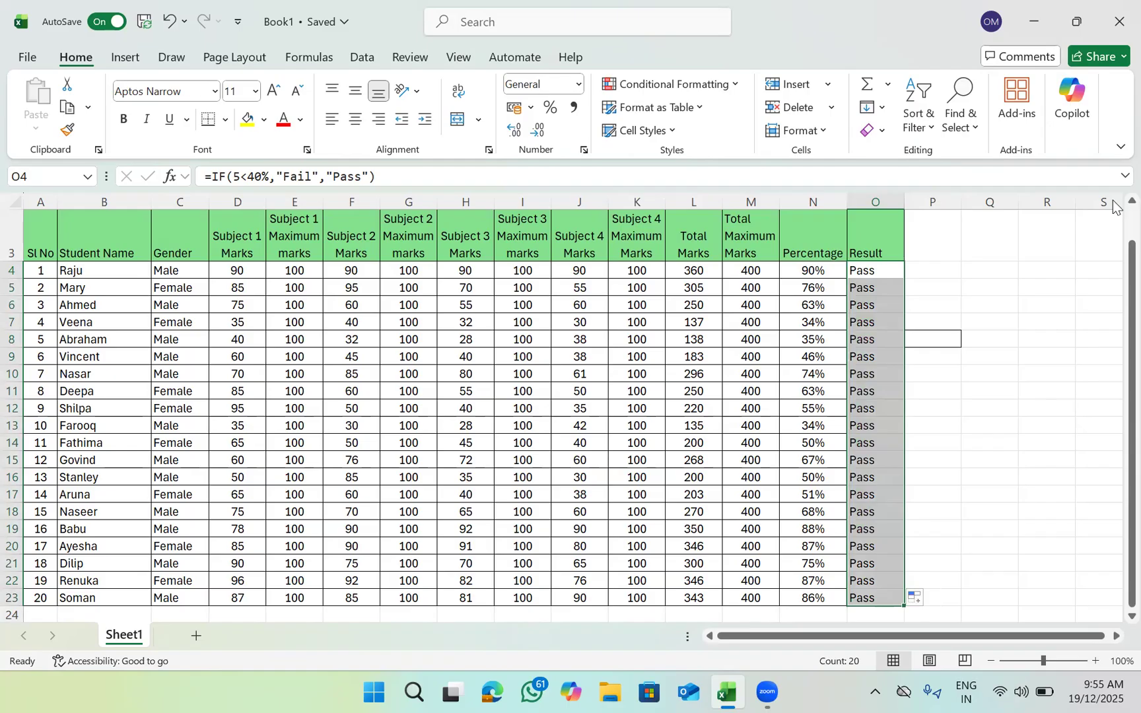
{"action": "key", "text": "Delete"}
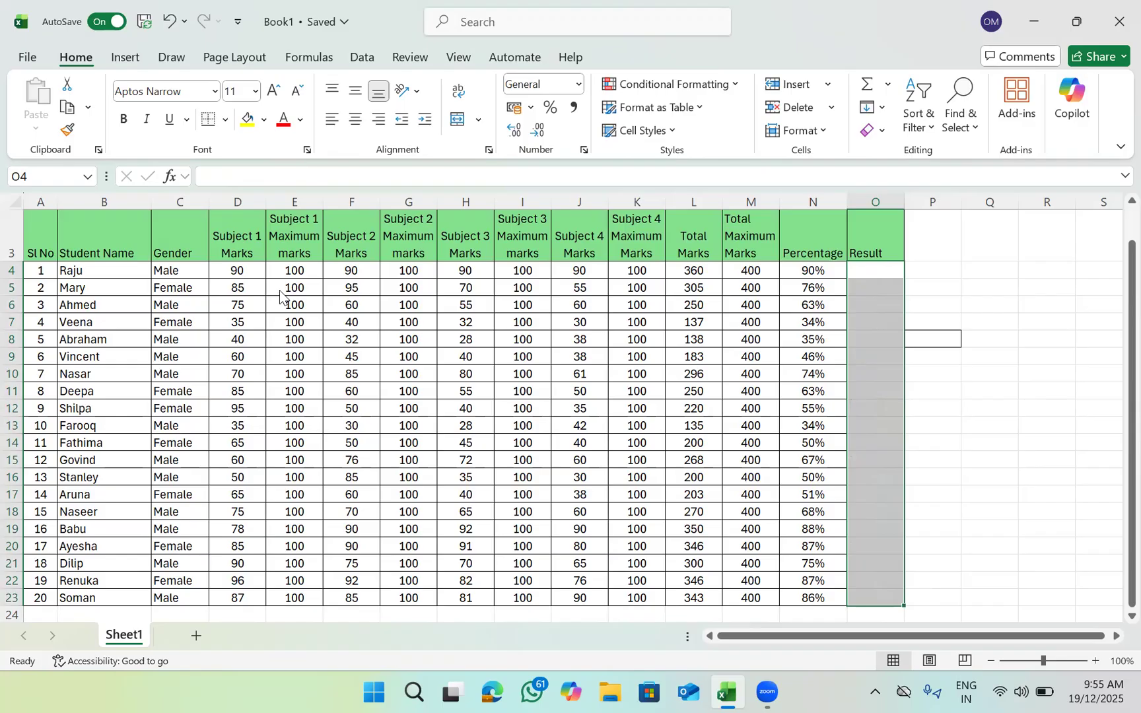
Step: Start an IF function in O4 with the logical test N4<40%, referencing the first student's percentage
{"action": "left_click", "coordinate": [880, 272]}
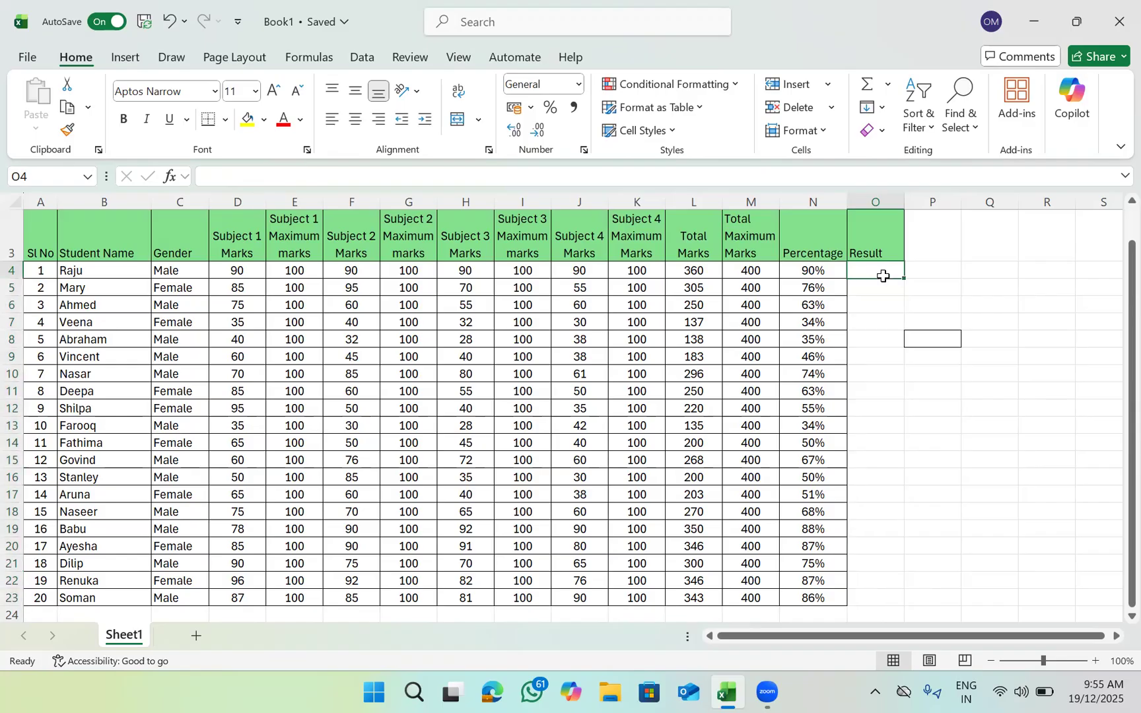
{"action": "left_click", "coordinate": [171, 176]}
{"action": "left_click", "coordinate": [372, 409]}
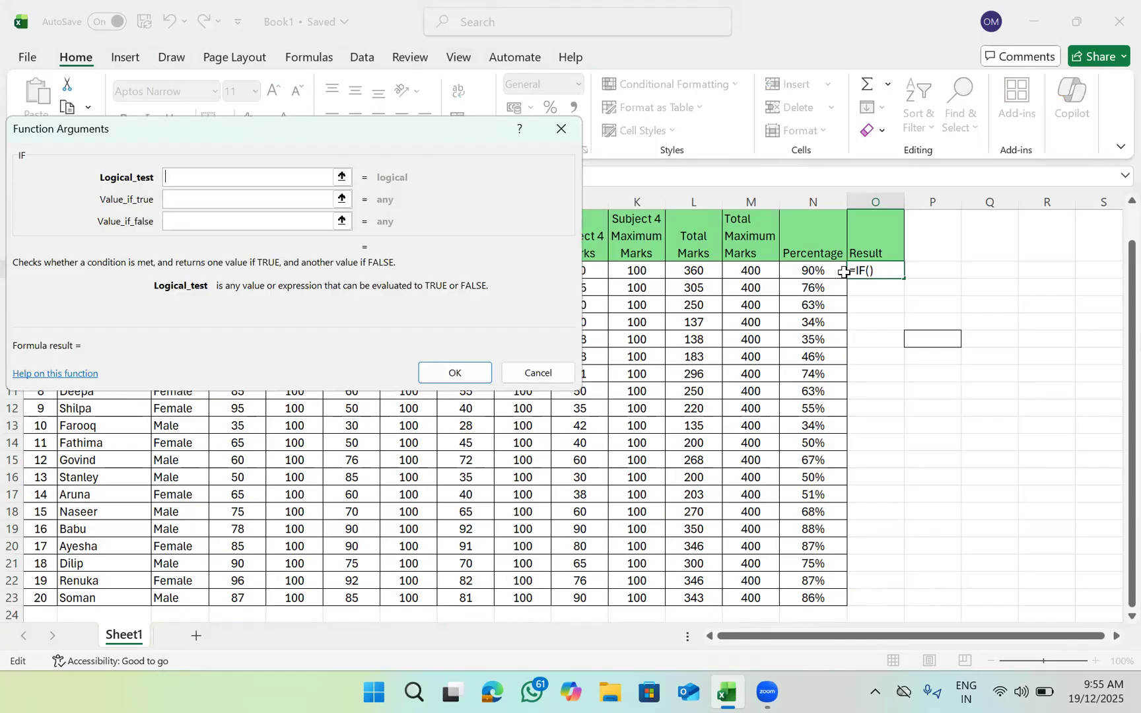
{"action": "left_click", "coordinate": [834, 271]}
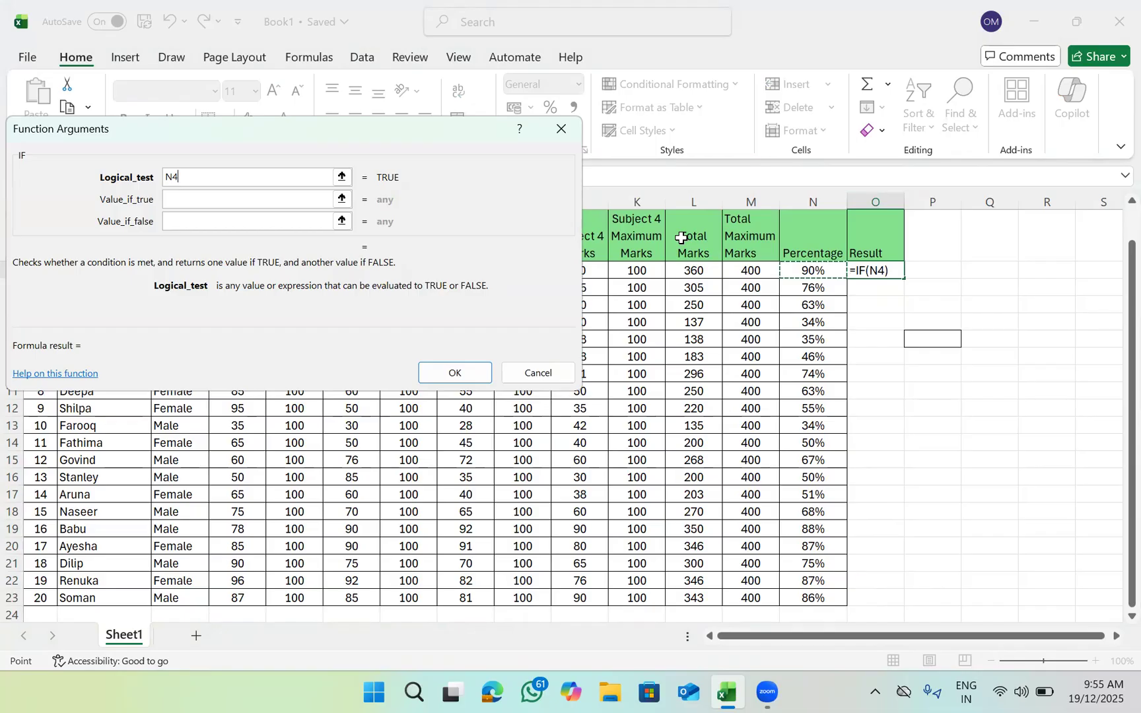
{"action": "type", "text": "<40"}
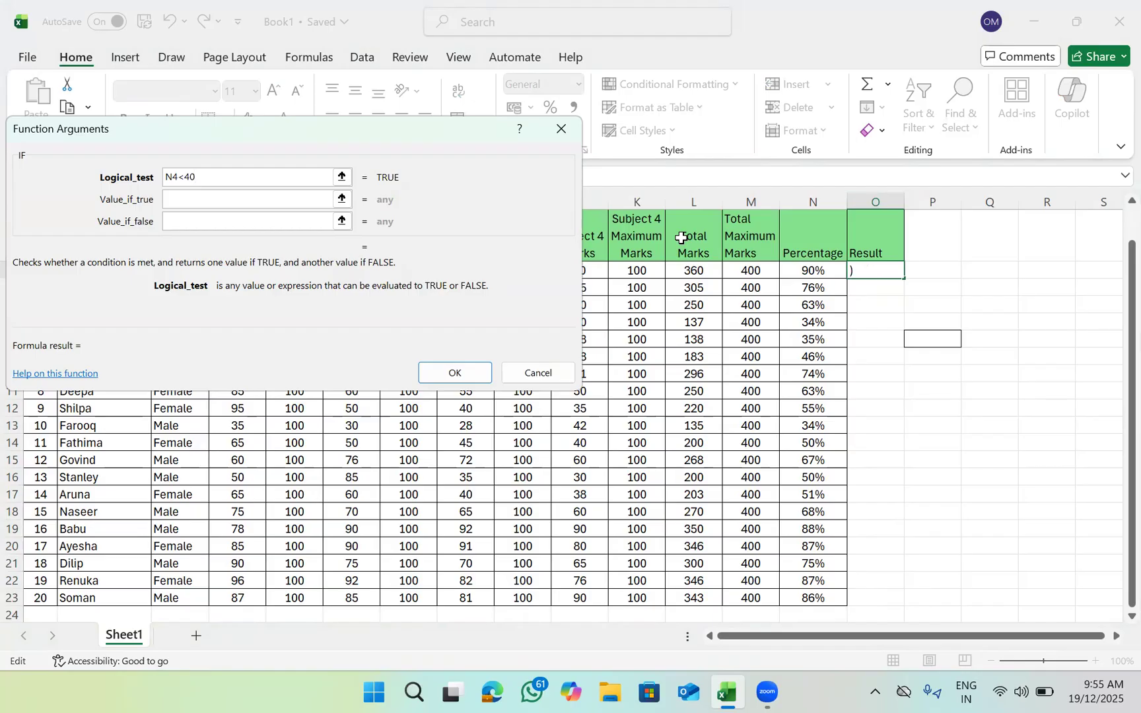
{"action": "type", "text": "%"}
Step: Complete O4's IF function with "Fail" as the value if true and "pass" as the value if false
{"action": "left_click", "coordinate": [167, 202]}
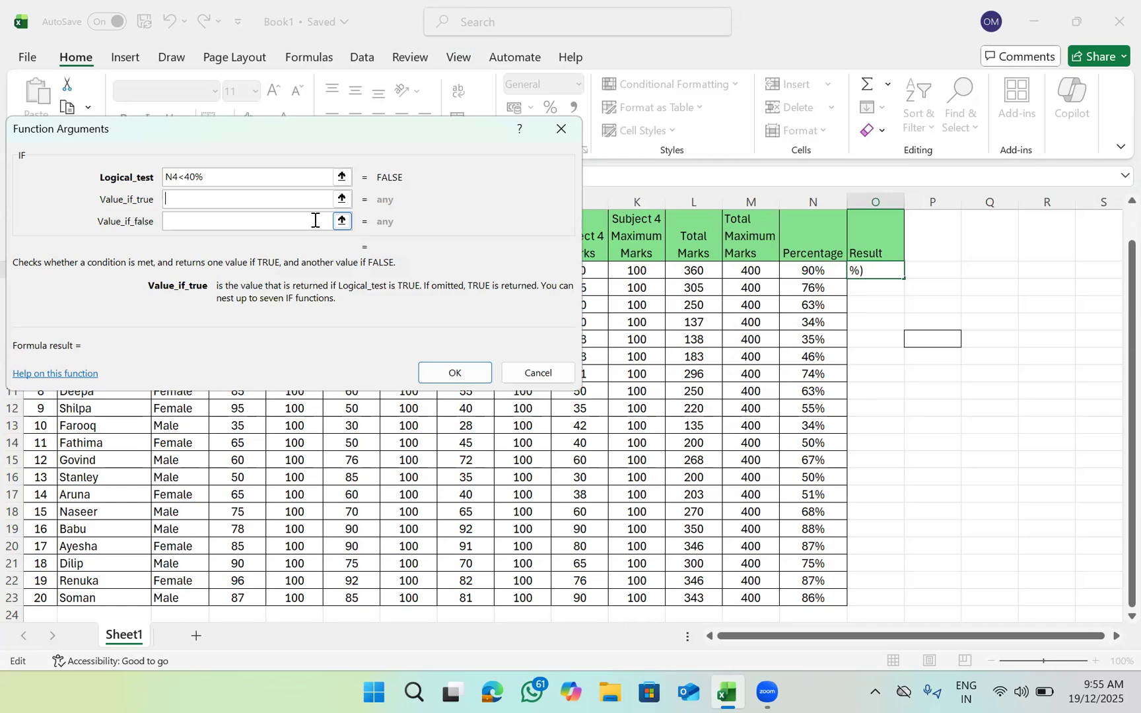
{"action": "key", "text": "Caps_Lock"}
{"action": "type", "text": "F"}
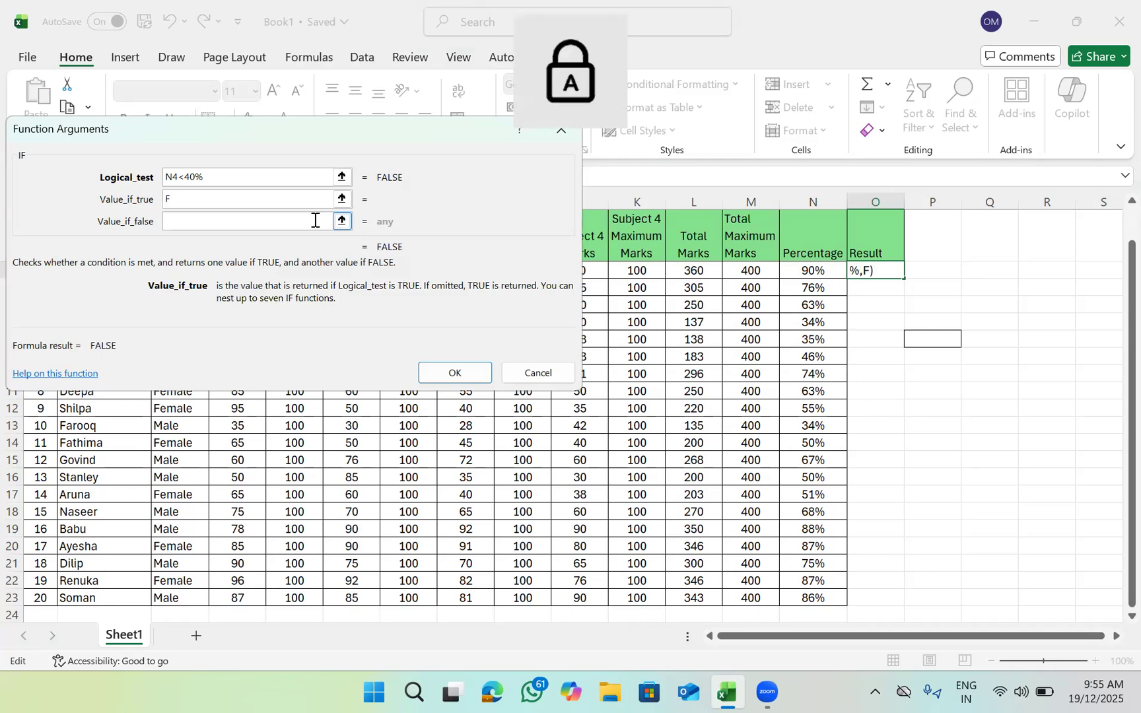
{"action": "key", "text": "BackSpace"}
{"action": "key", "text": "Caps_Lock"}
{"action": "key", "text": "Caps_Lock"}
{"action": "type", "text": "F"}
{"action": "key", "text": "Caps_Lock"}
{"action": "type", "text": "ail"}
{"action": "left_click", "coordinate": [312, 227]}
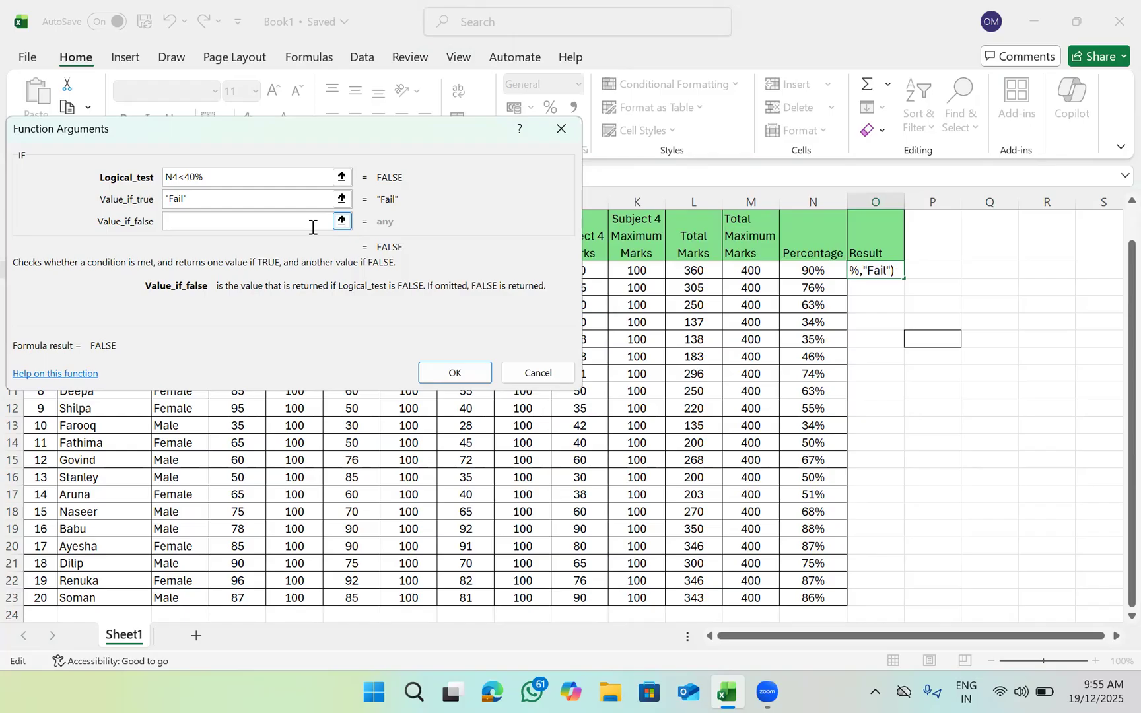
{"action": "type", "text": "pass"}
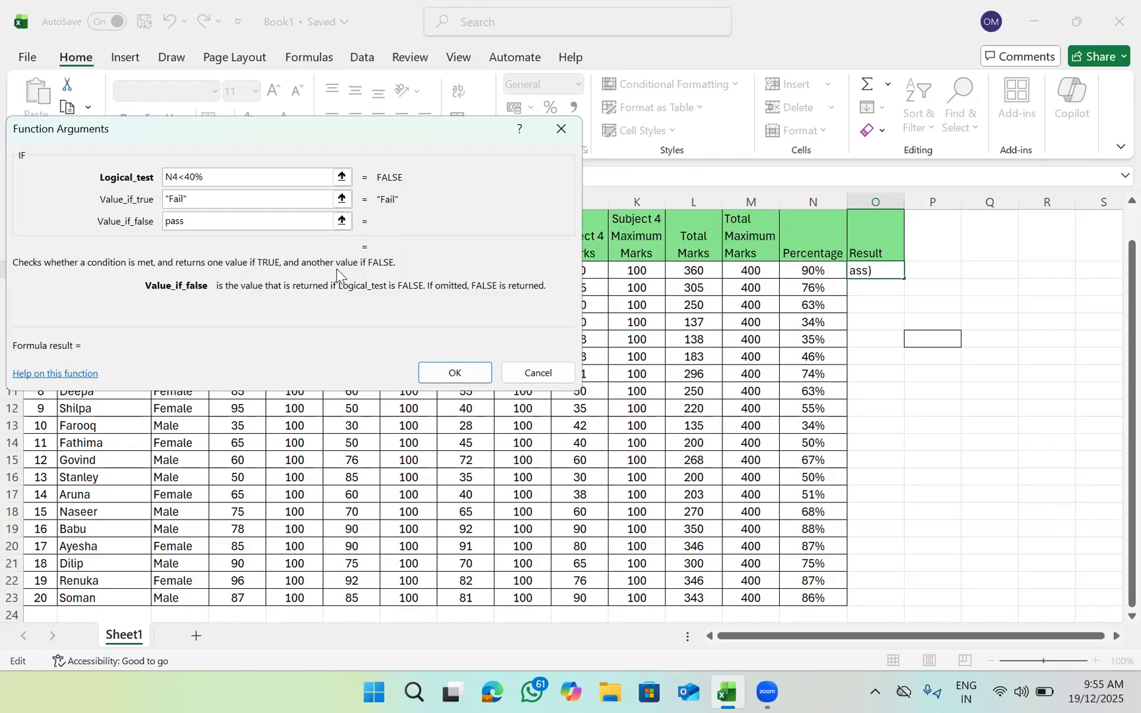
{"action": "left_click", "coordinate": [451, 376]}
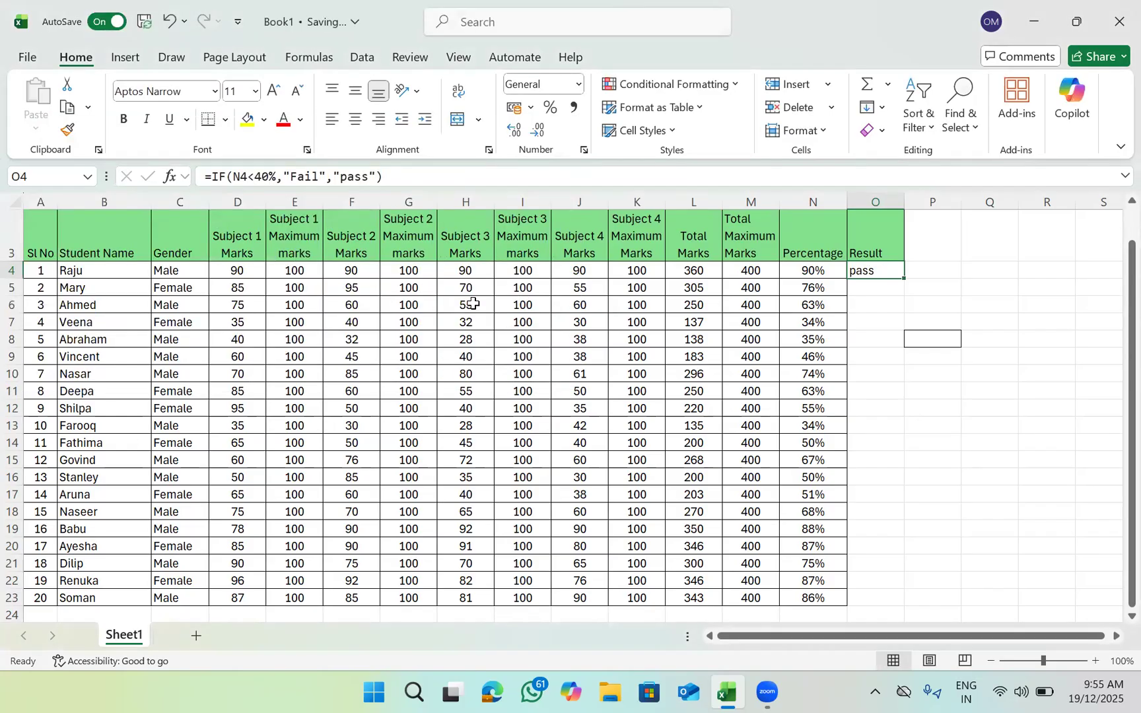
Step: Fill O4's IF formula down the Result column to O23 and check the results for all students
{"action": "left_click_drag", "start_coordinate": [899, 277], "coordinate": [899, 309]}
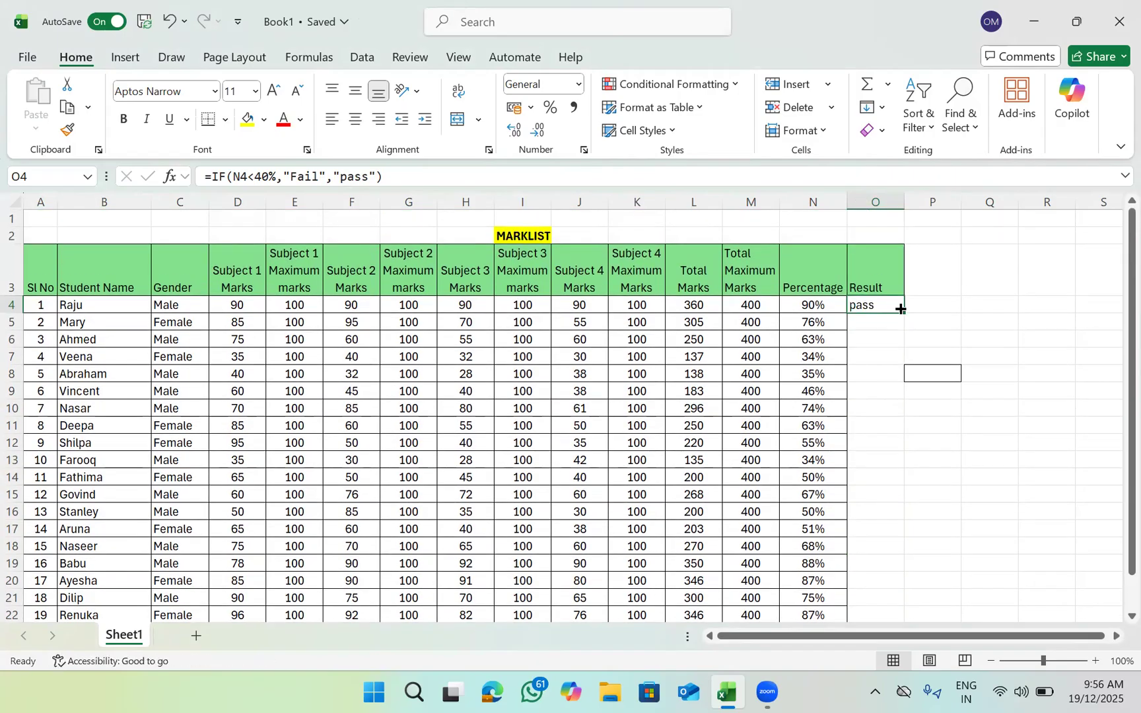
{"action": "double_click", "coordinate": [903, 309]}
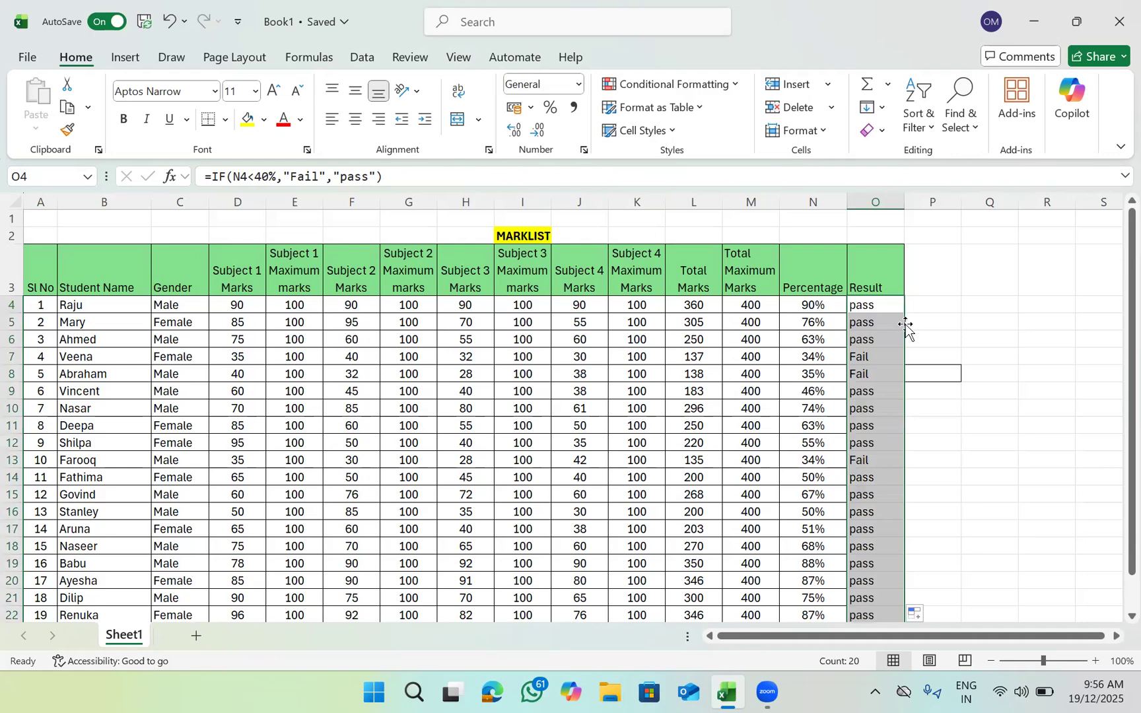
{"action": "scroll", "coordinate": [817, 457], "scroll_direction": "down", "scroll_amount": 2}
{"action": "scroll", "coordinate": [809, 442], "scroll_direction": "up", "scroll_amount": 2}
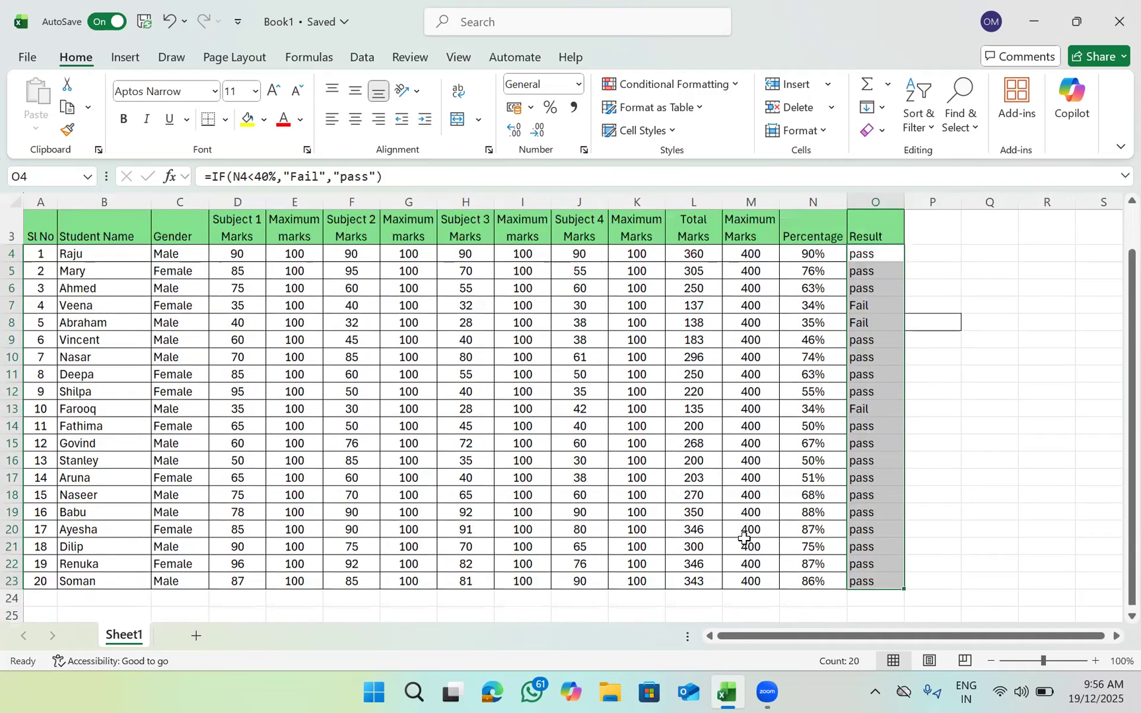
{"action": "scroll", "coordinate": [725, 489], "scroll_direction": "down", "scroll_amount": 3}
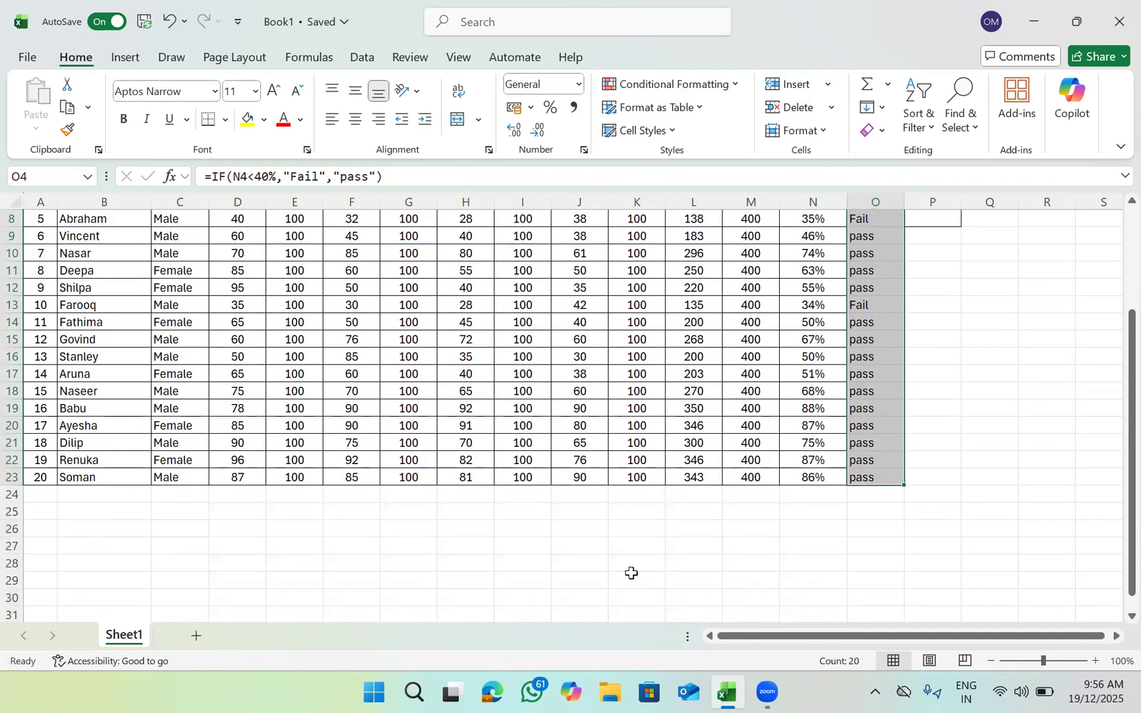
{"action": "left_click", "coordinate": [634, 564]}
{"action": "scroll", "coordinate": [720, 561], "scroll_direction": "up", "scroll_amount": 3}
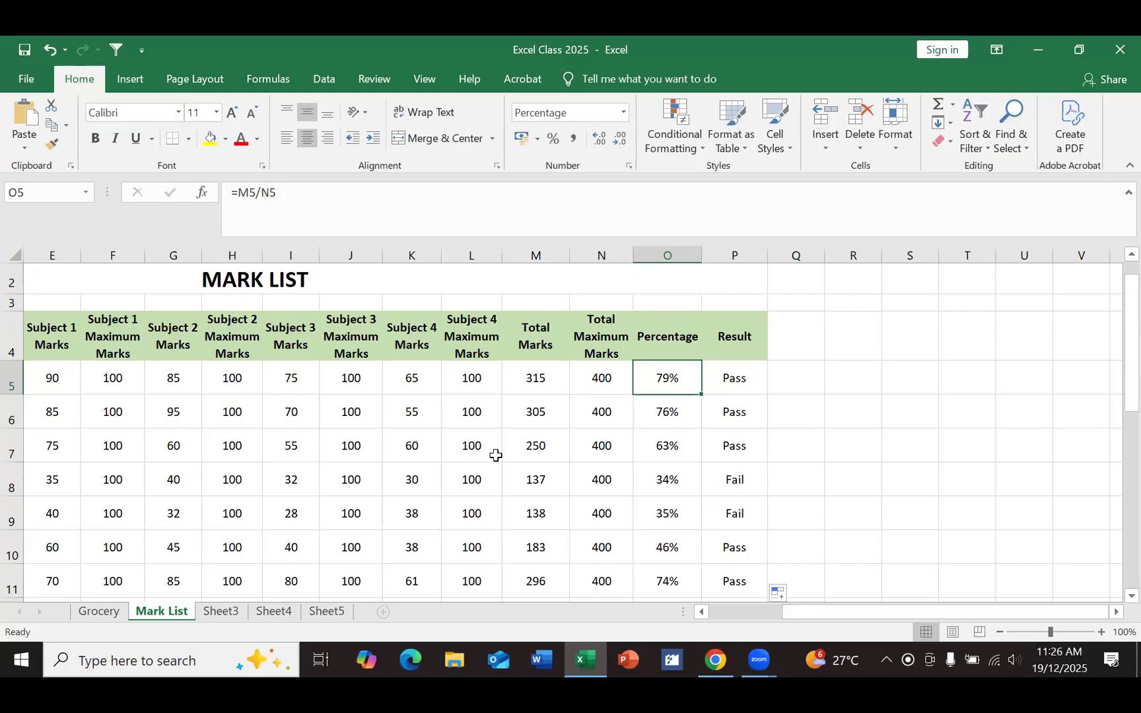
Step: Look over the Mark List sheet in the Excel Class 2025 workbook, from the student names to the Result column and down to the last student
{"action": "scroll", "coordinate": [494, 455], "scroll_direction": "left", "scroll_amount": 1}
{"action": "scroll", "coordinate": [496, 456], "scroll_direction": "right", "scroll_amount": 3}
{"action": "scroll", "coordinate": [496, 456], "scroll_direction": "right", "scroll_amount": 1}
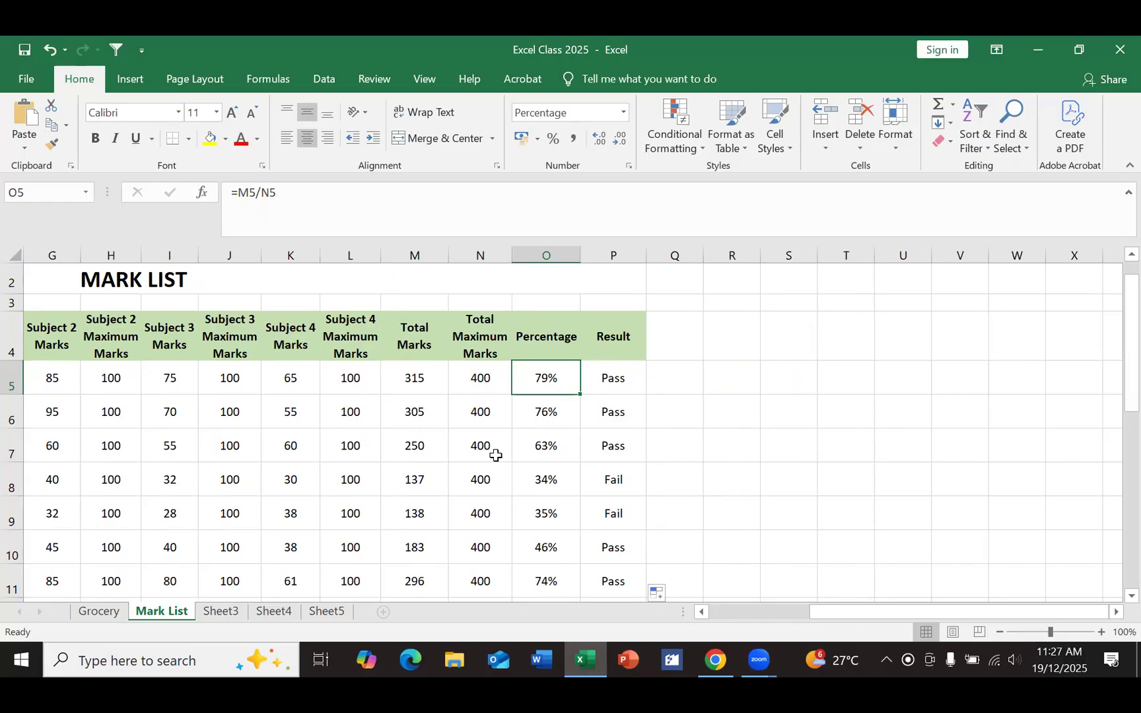
{"action": "scroll", "coordinate": [496, 456], "scroll_direction": "left", "scroll_amount": 3}
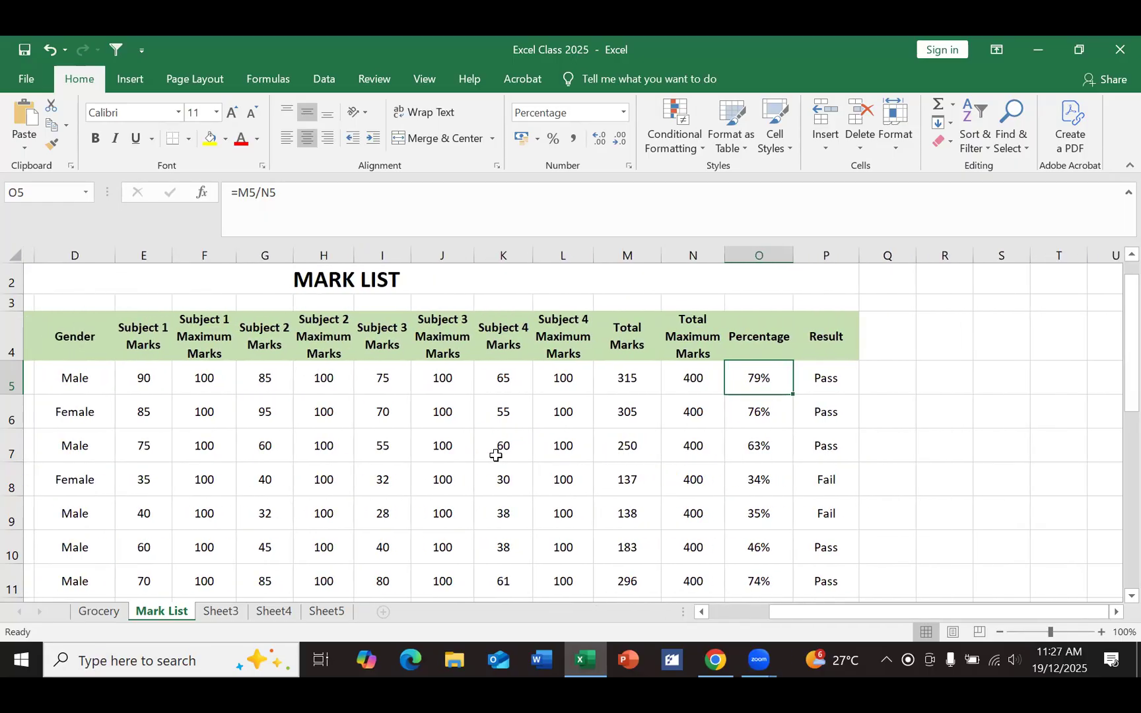
{"action": "scroll", "coordinate": [496, 456], "scroll_direction": "down", "scroll_amount": 6}
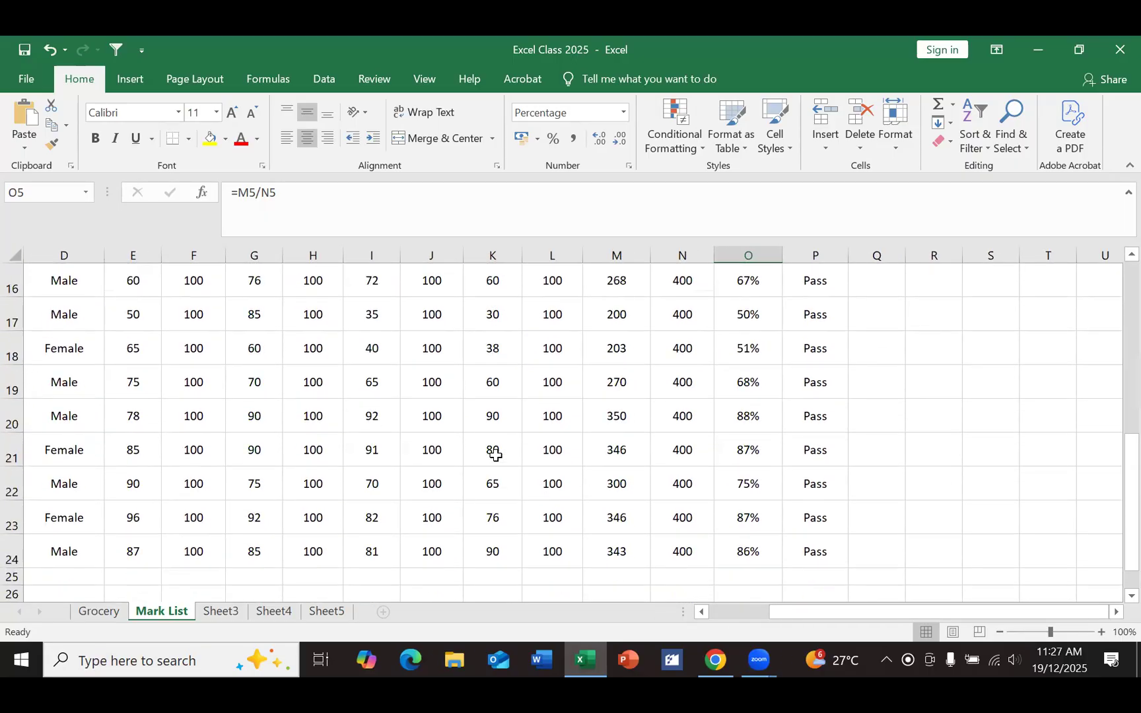
{"action": "scroll", "coordinate": [496, 456], "scroll_direction": "up", "scroll_amount": 6}
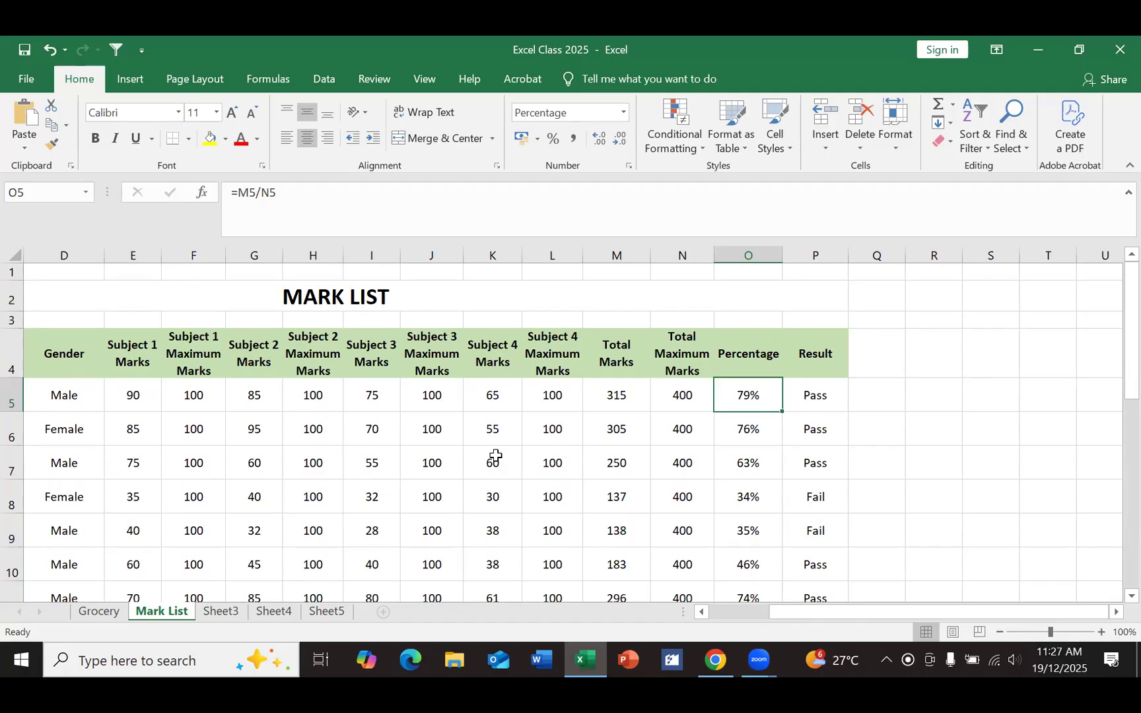
{"action": "scroll", "coordinate": [496, 456], "scroll_direction": "left", "scroll_amount": 3}
{"action": "scroll", "coordinate": [495, 455], "scroll_direction": "right", "scroll_amount": 3}
{"action": "scroll", "coordinate": [496, 456], "scroll_direction": "left", "scroll_amount": 3}
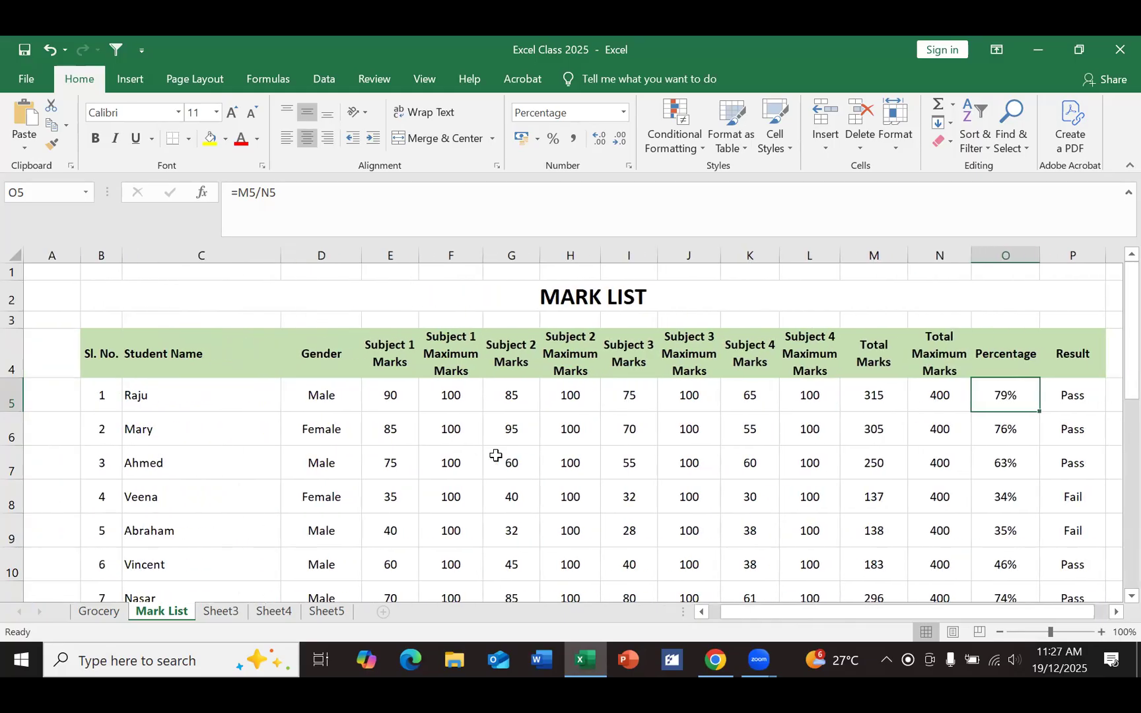
{"action": "scroll", "coordinate": [495, 456], "scroll_direction": "down", "scroll_amount": 2}
{"action": "scroll", "coordinate": [496, 455], "scroll_direction": "up", "scroll_amount": 2}
{"action": "left_click_drag", "start_coordinate": [496, 455], "coordinate": [634, 513]}
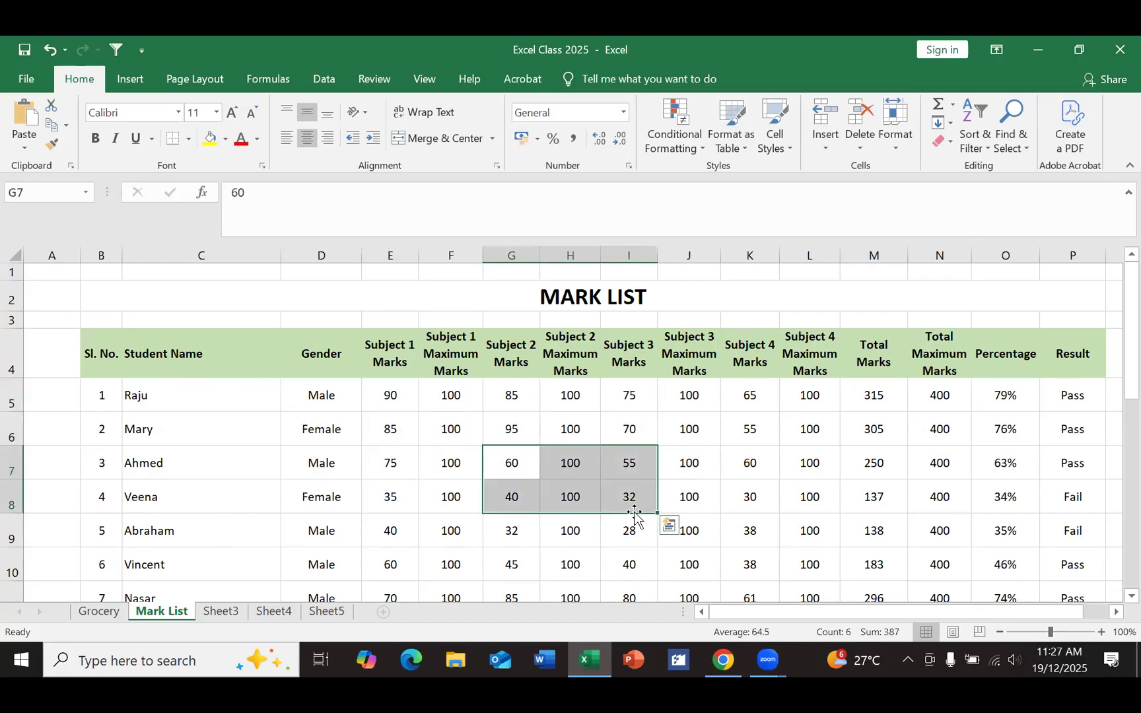
{"action": "left_click", "coordinate": [342, 498]}
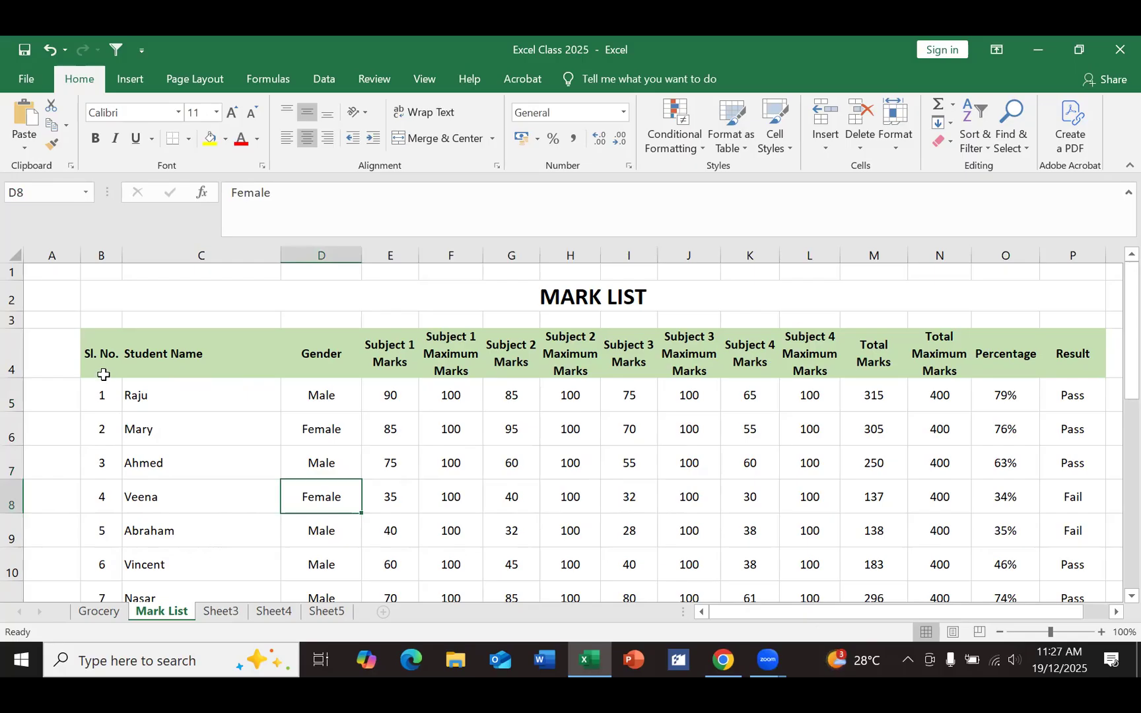
{"action": "left_click_drag", "start_coordinate": [97, 365], "coordinate": [791, 366]}
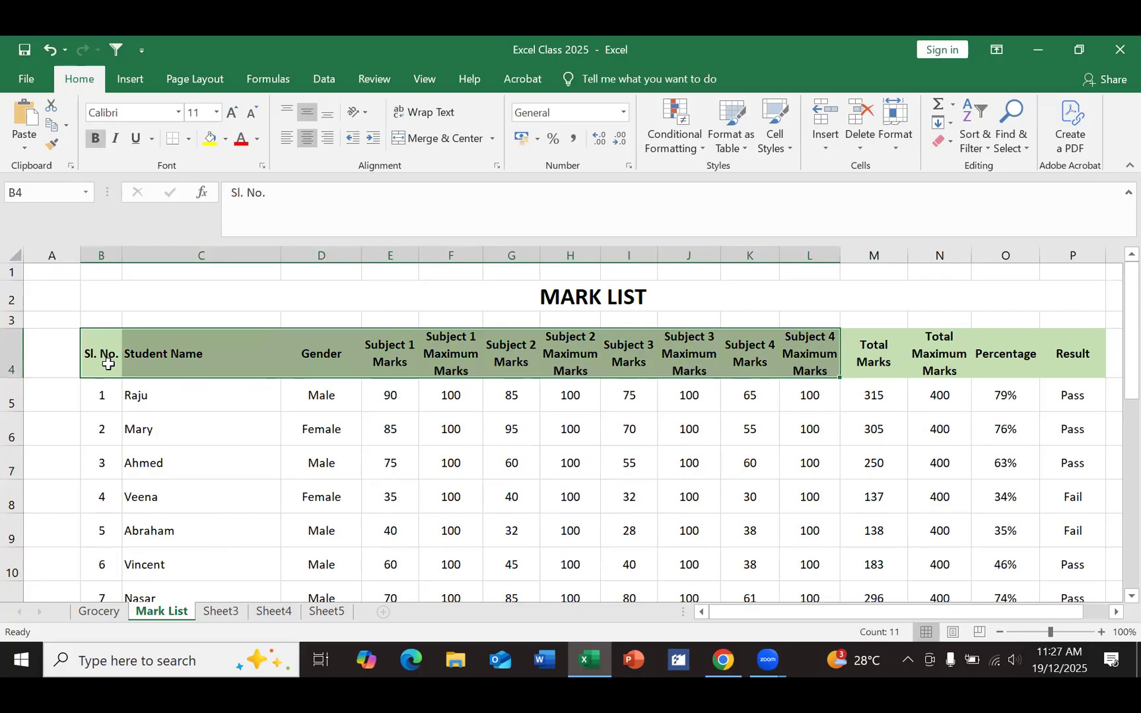
{"action": "left_click", "coordinate": [55, 347]}
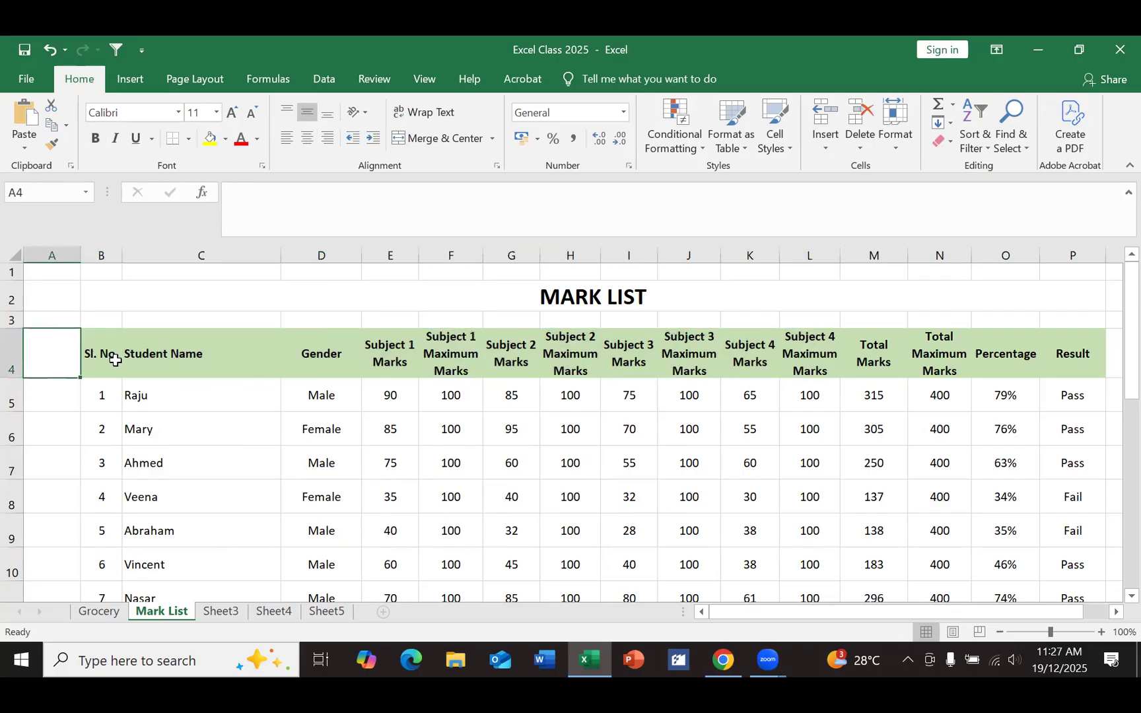
{"action": "left_click", "coordinate": [113, 359]}
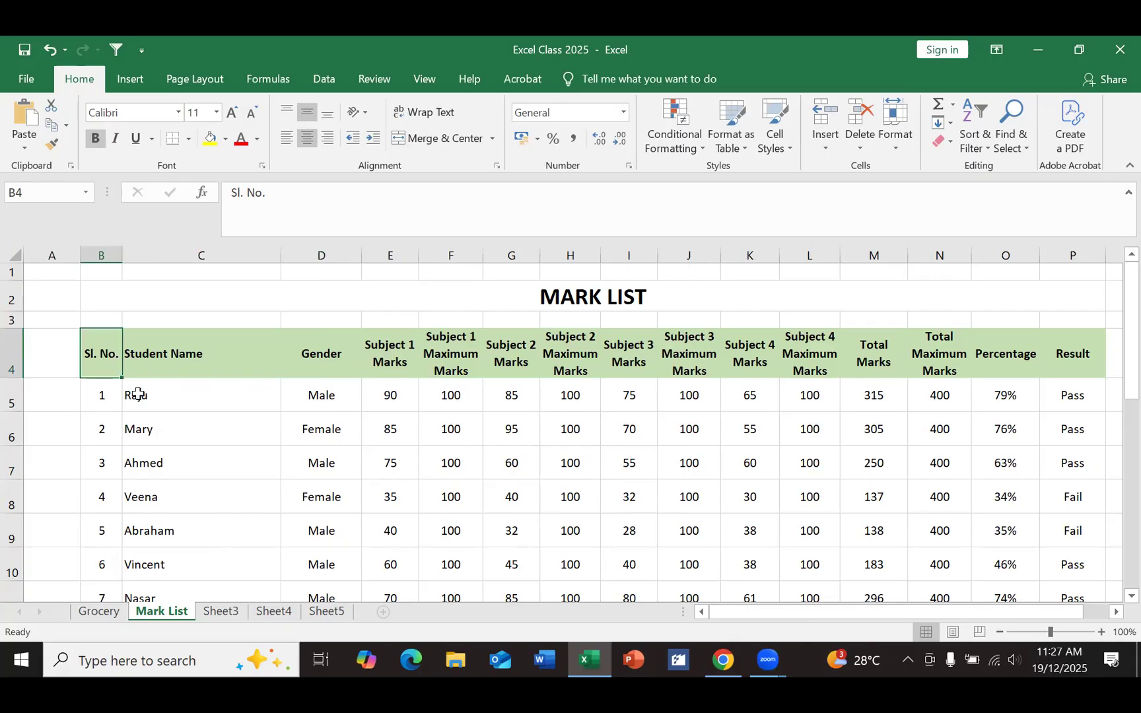
{"action": "left_click", "coordinate": [109, 415]}
{"action": "left_click", "coordinate": [94, 370]}
{"action": "left_click_drag", "start_coordinate": [99, 369], "coordinate": [1069, 362]}
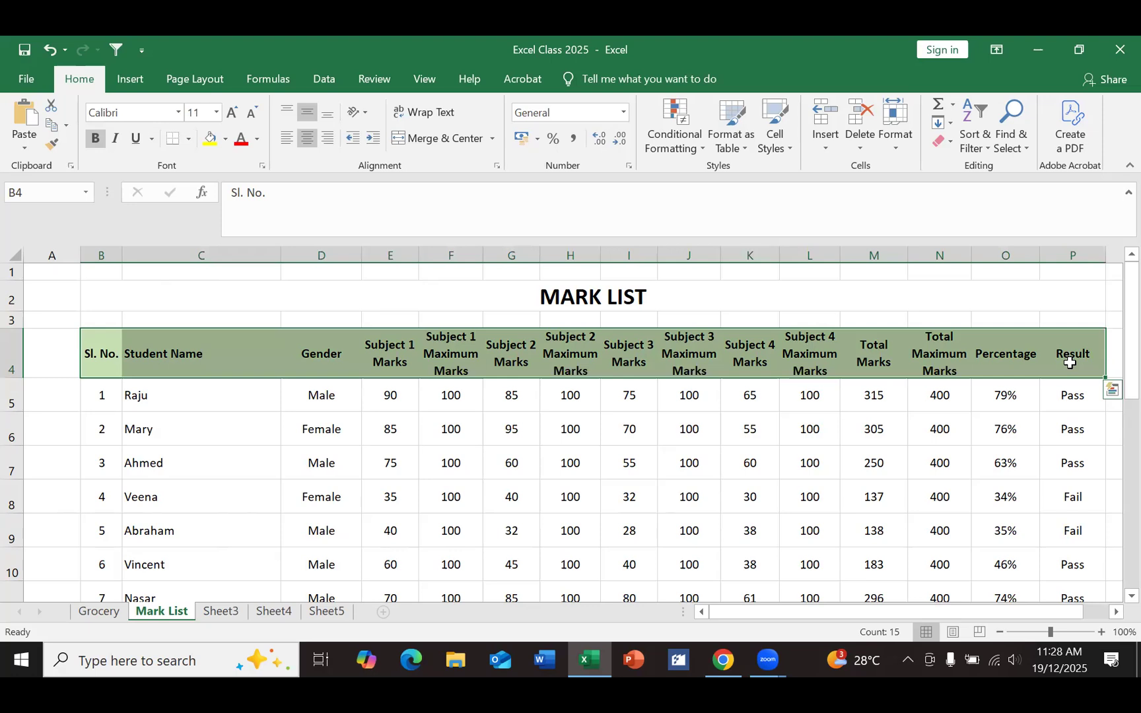
{"action": "left_click", "coordinate": [153, 294]}
{"action": "left_click_drag", "start_coordinate": [99, 349], "coordinate": [1063, 374]}
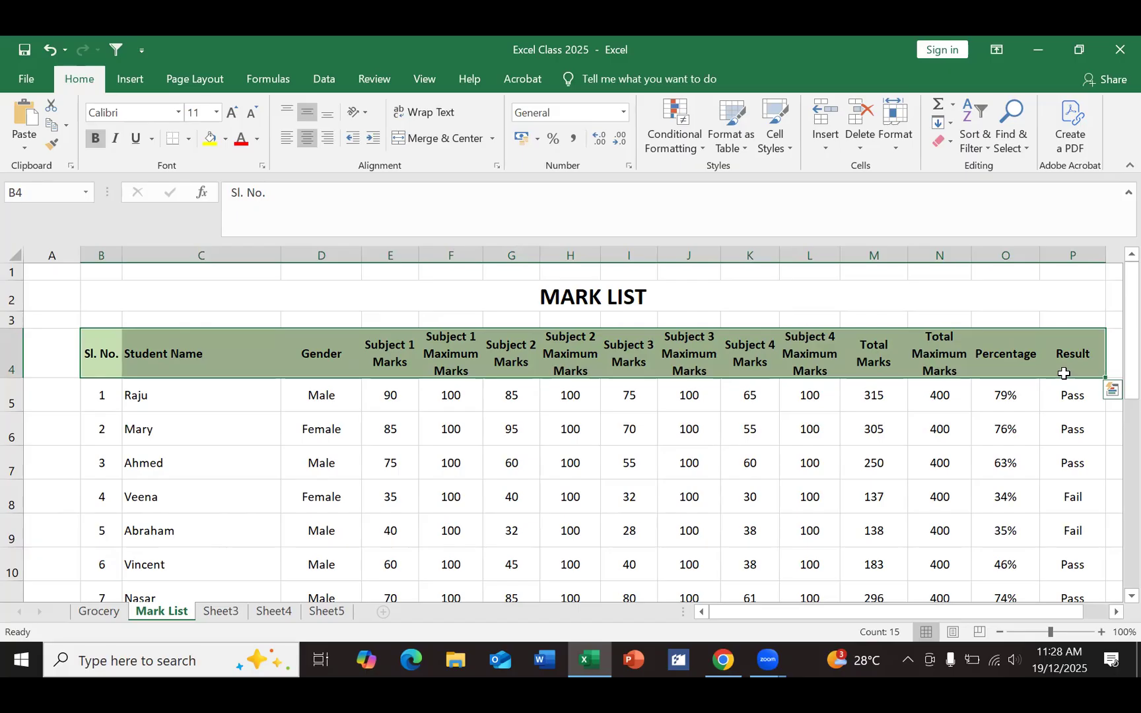
{"action": "left_click", "coordinate": [263, 293]}
Step: Turn on filtering for the mark list's header row, B4:P4, from Sl. No. to Result
{"action": "left_click_drag", "start_coordinate": [95, 366], "coordinate": [1063, 366]}
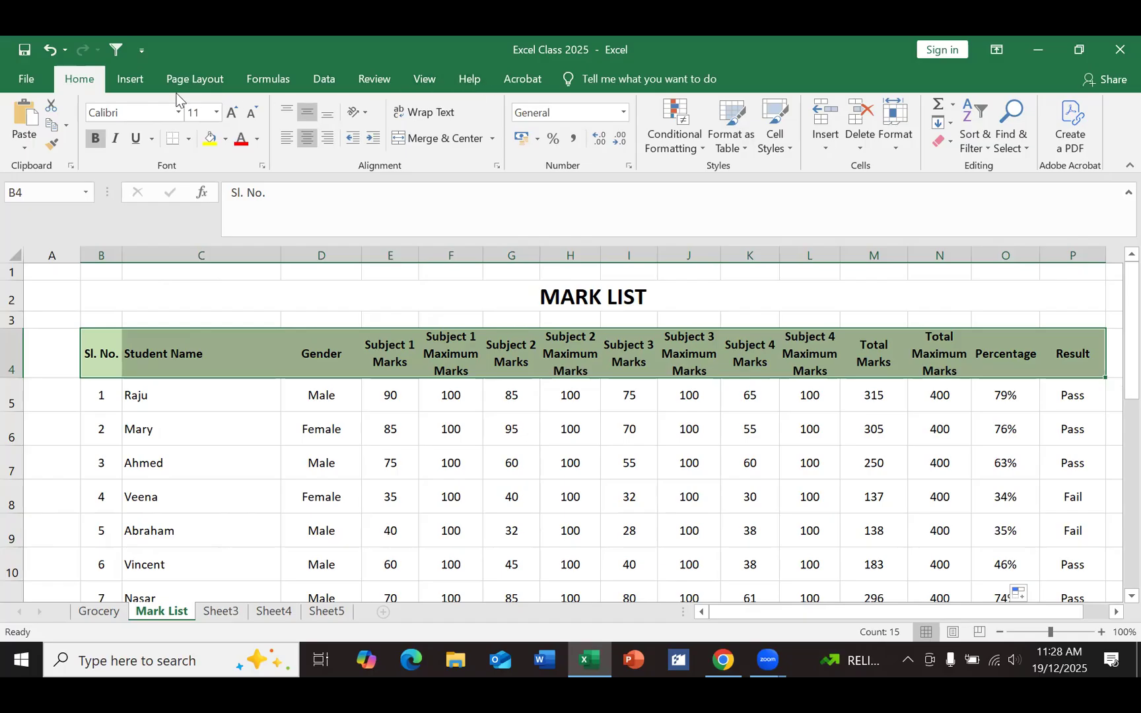
{"action": "left_click", "coordinate": [322, 90]}
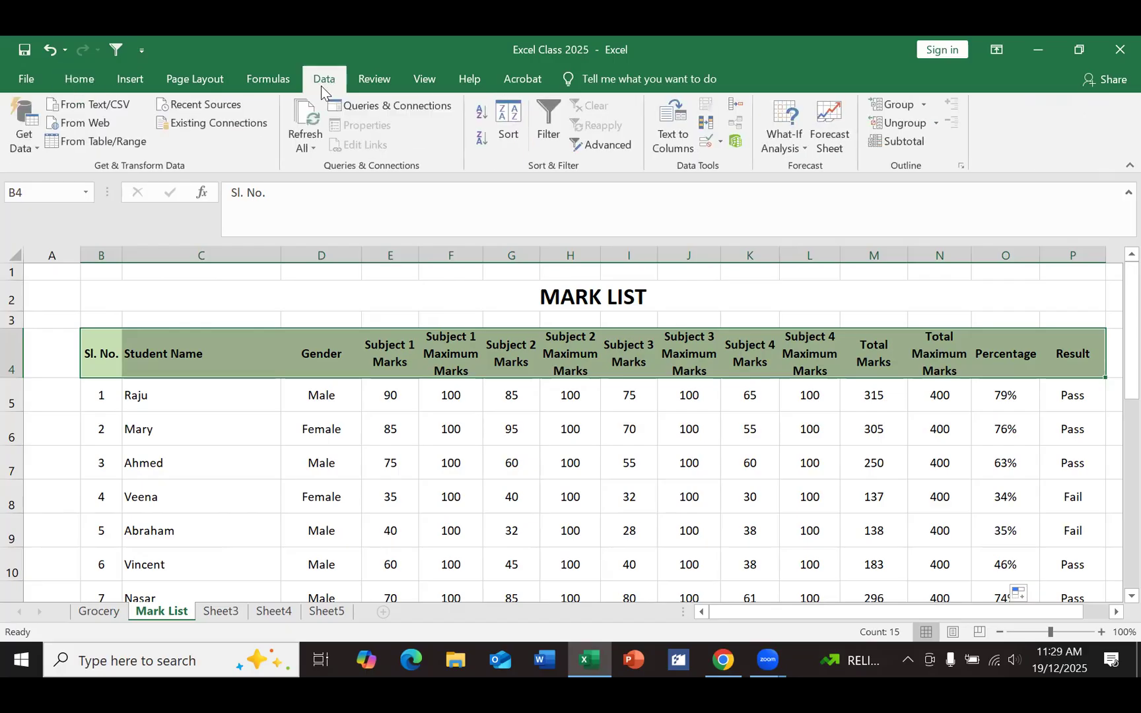
{"action": "left_click", "coordinate": [545, 130]}
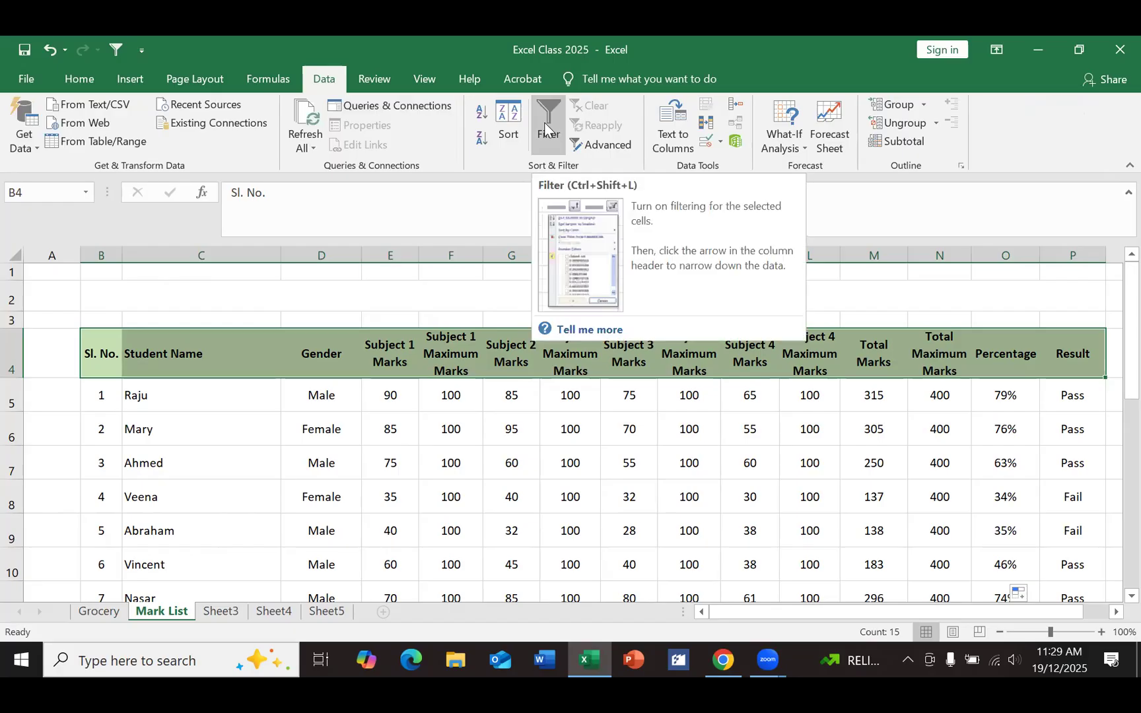
{"action": "left_click", "coordinate": [545, 130]}
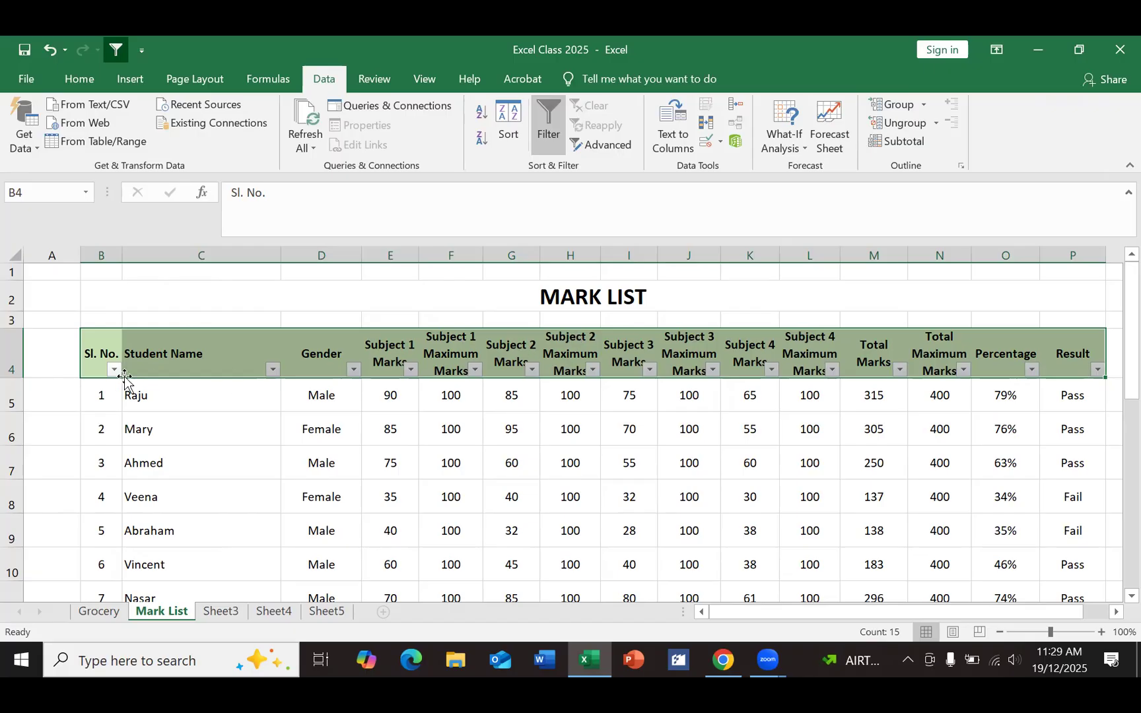
Step: Reselect the header row B4:P4 and undo the filter on it
{"action": "left_click", "coordinate": [161, 305]}
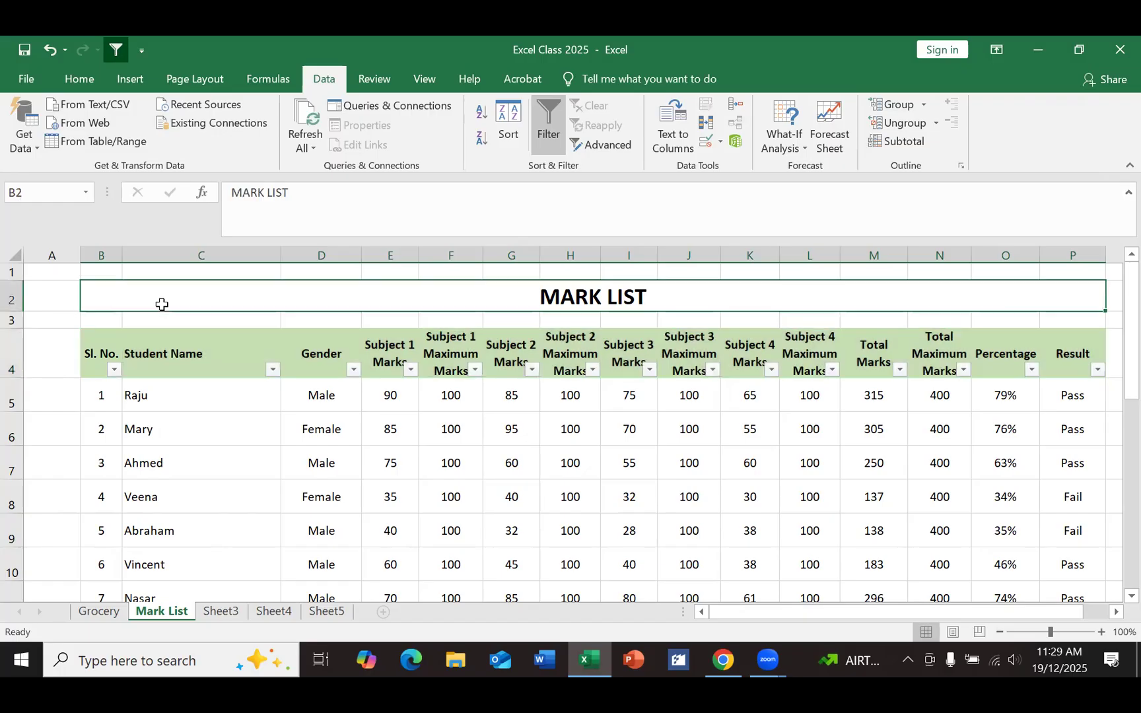
{"action": "left_click_drag", "start_coordinate": [93, 357], "coordinate": [1063, 379]}
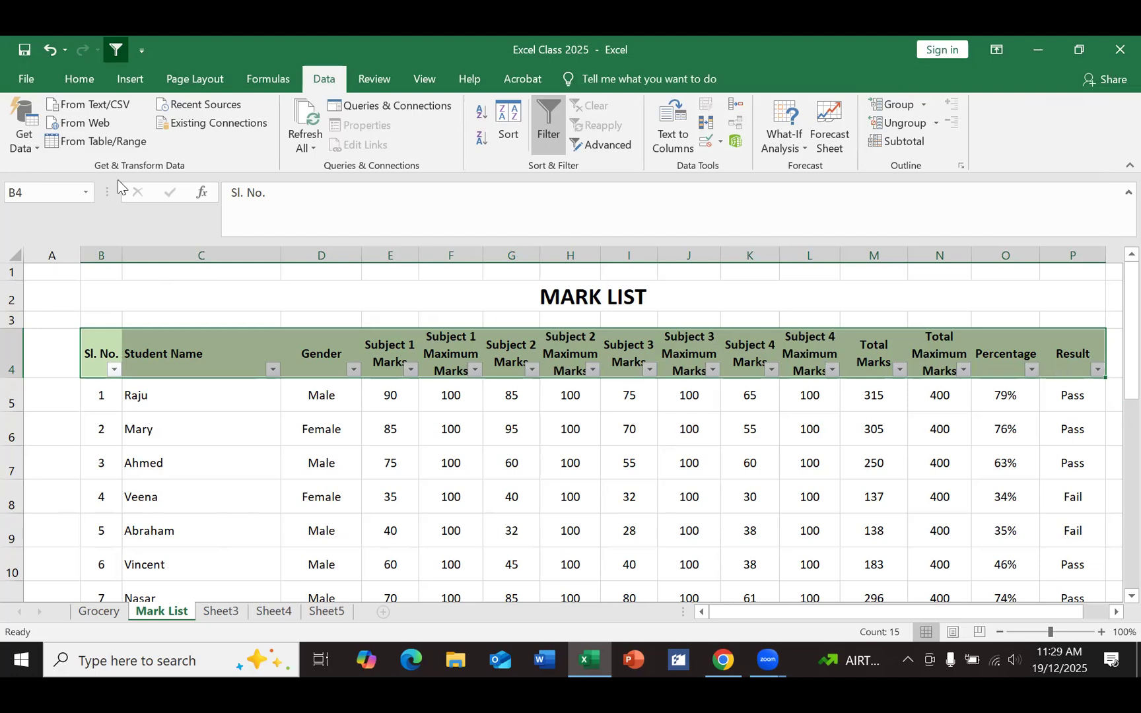
{"action": "left_click", "coordinate": [50, 51]}
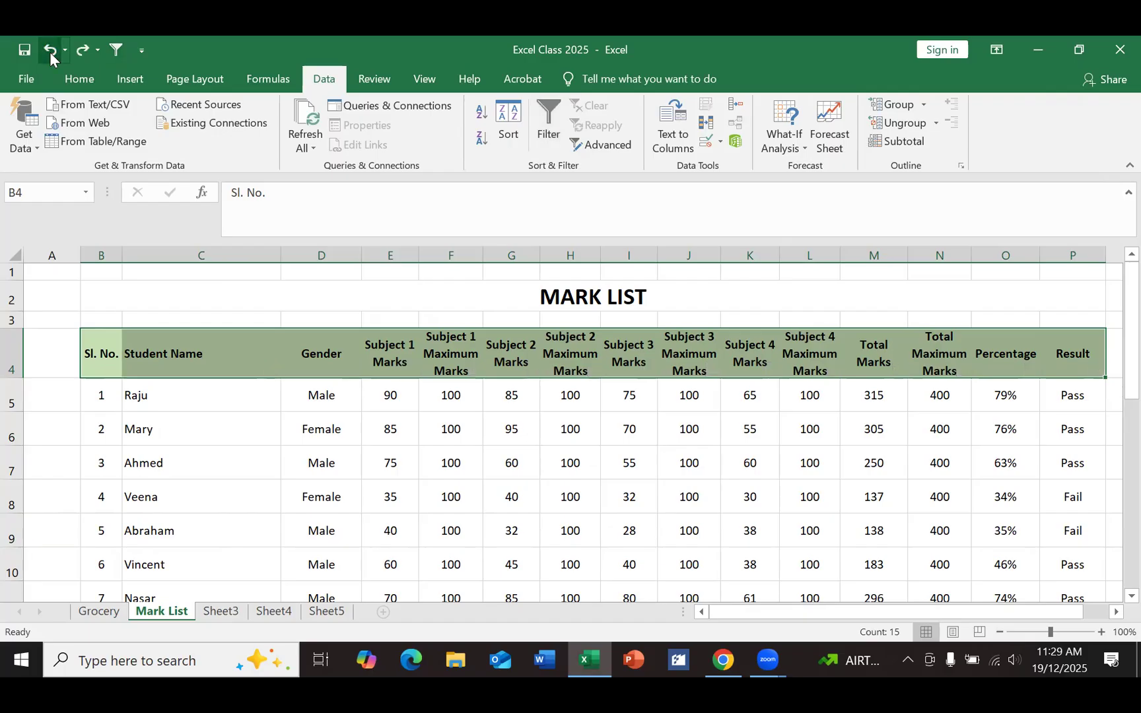
Step: Select the mark list's header row B4:P4 again and turn its filter on
{"action": "left_click", "coordinate": [37, 306]}
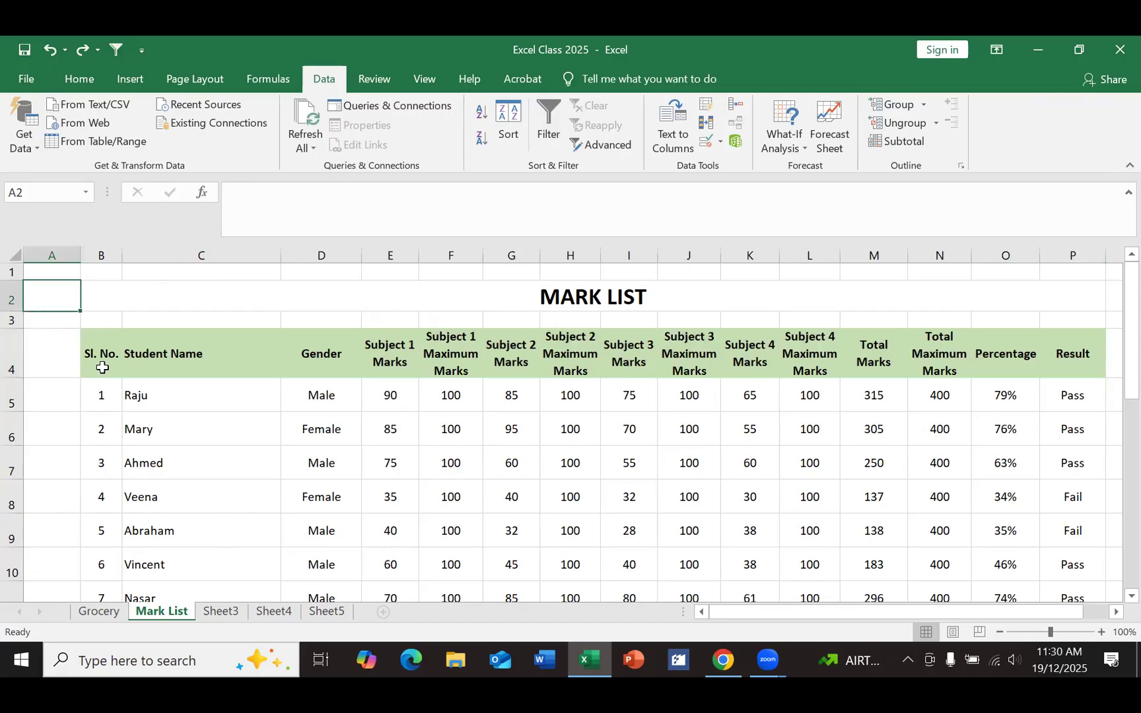
{"action": "left_click_drag", "start_coordinate": [102, 368], "coordinate": [1058, 355]}
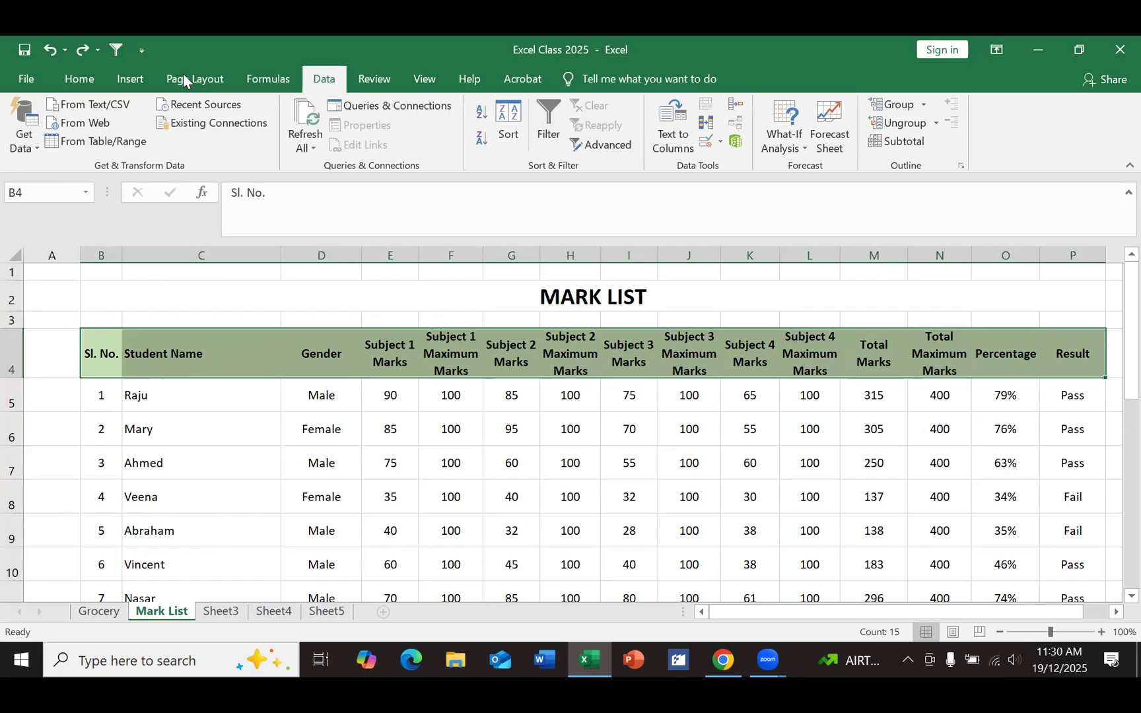
{"action": "left_click", "coordinate": [30, 81]}
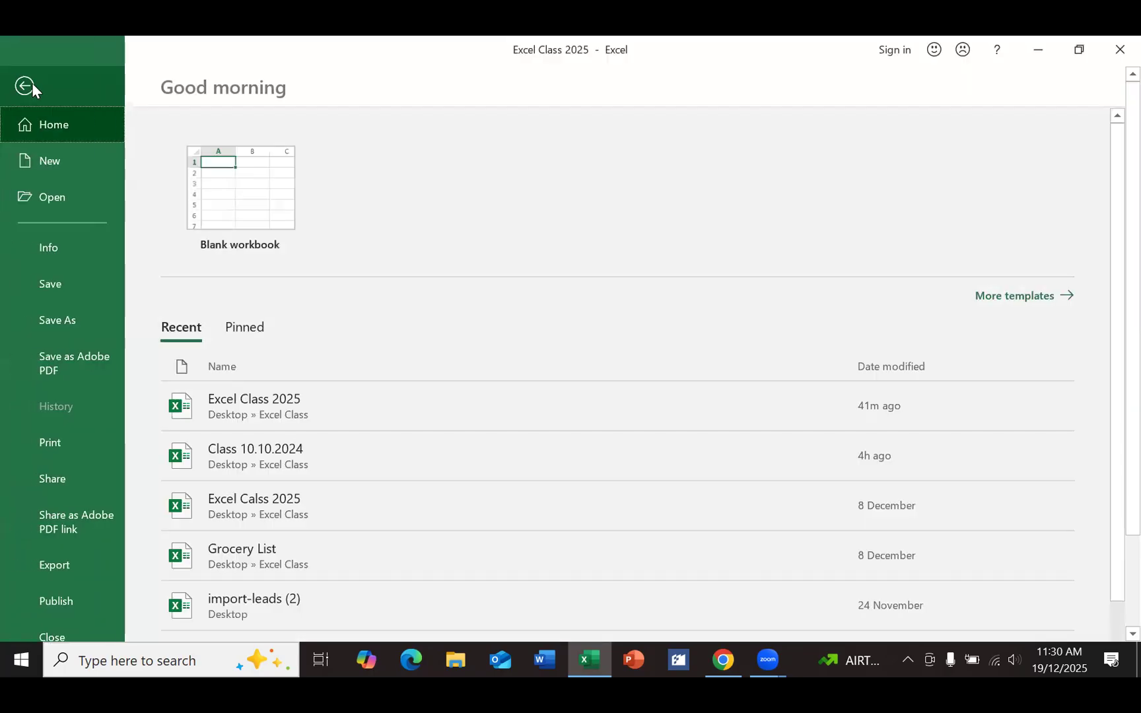
{"action": "left_click", "coordinate": [26, 89]}
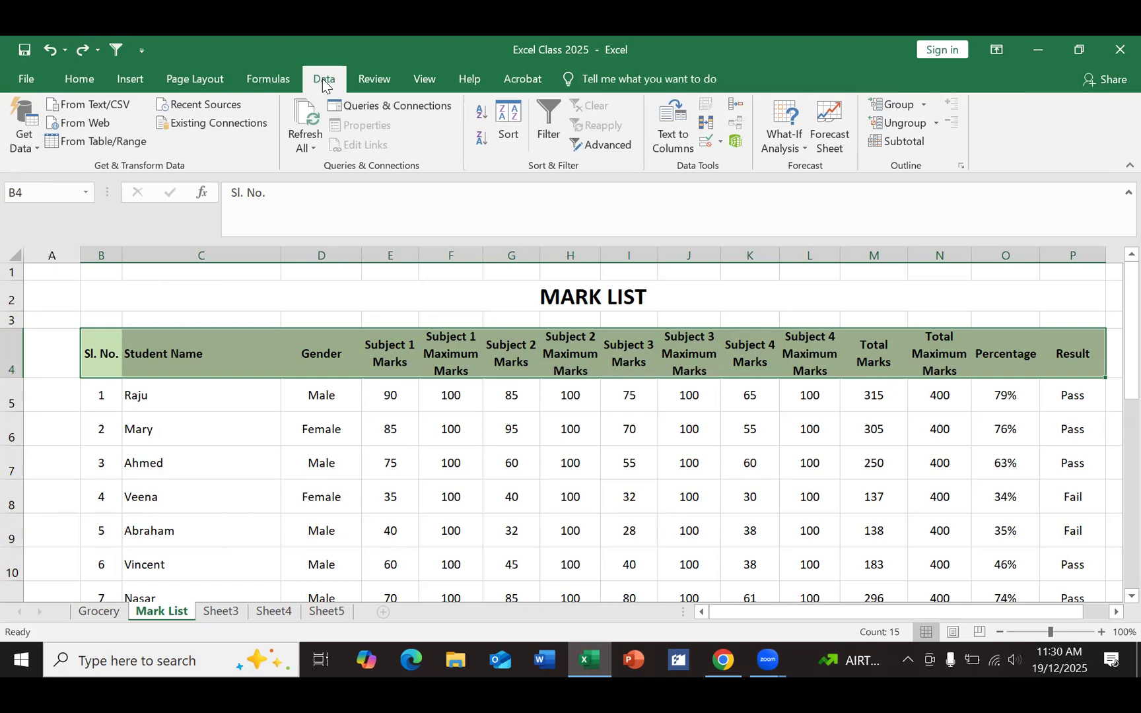
{"action": "left_click", "coordinate": [542, 107]}
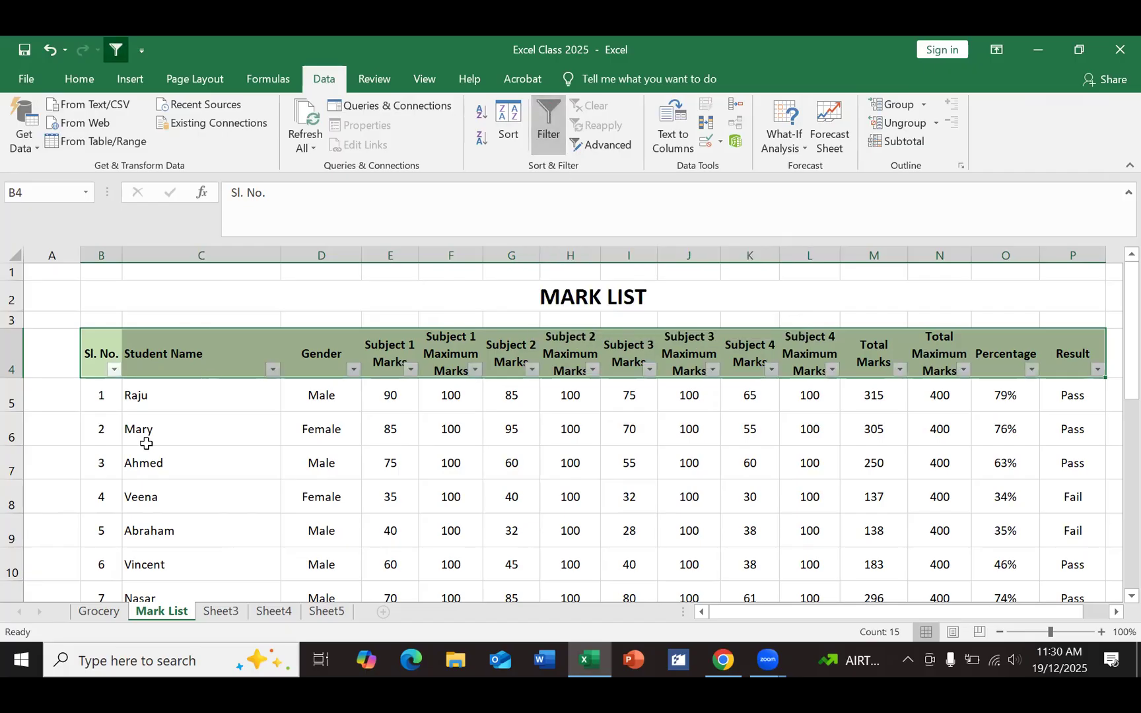
{"action": "left_click", "coordinate": [165, 423]}
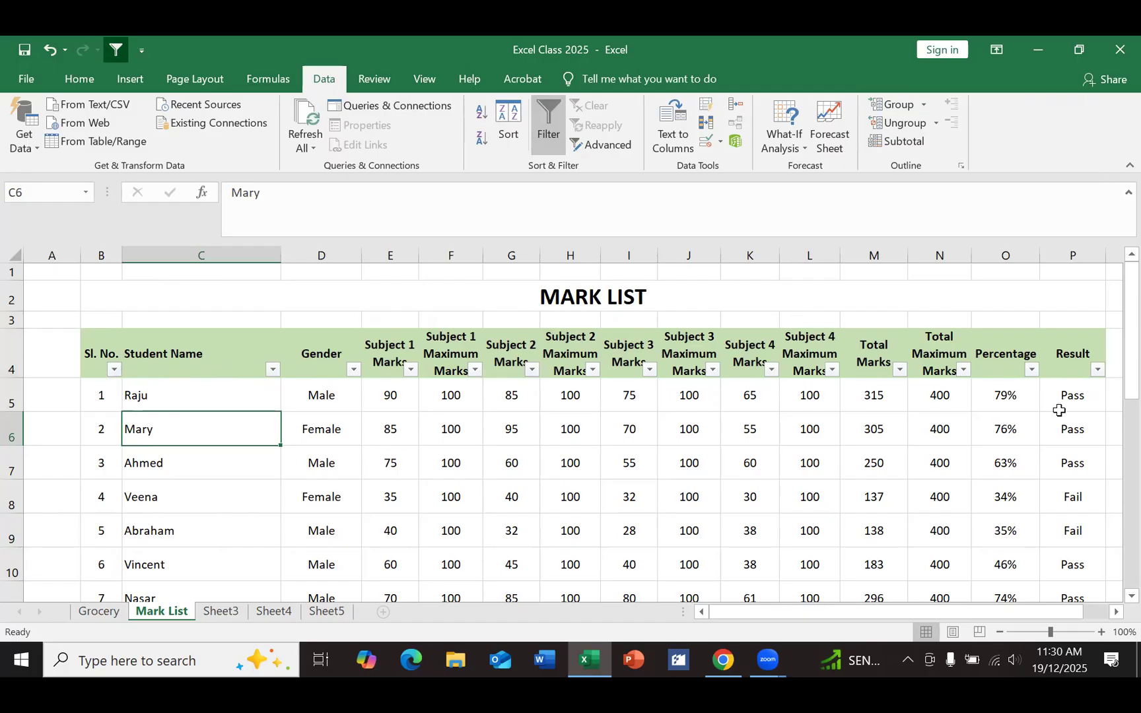
Step: Filter the Gender column to show only Male students and look through the filtered list
{"action": "scroll", "coordinate": [238, 478], "scroll_direction": "down", "scroll_amount": 1}
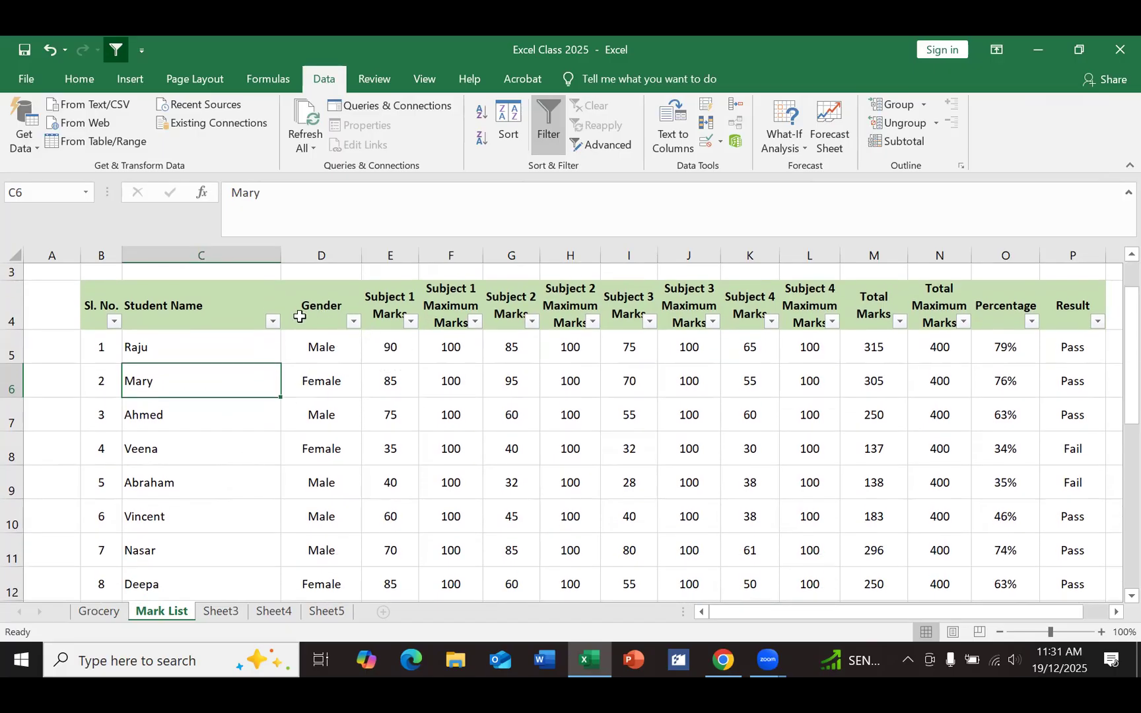
{"action": "left_click", "coordinate": [354, 323]}
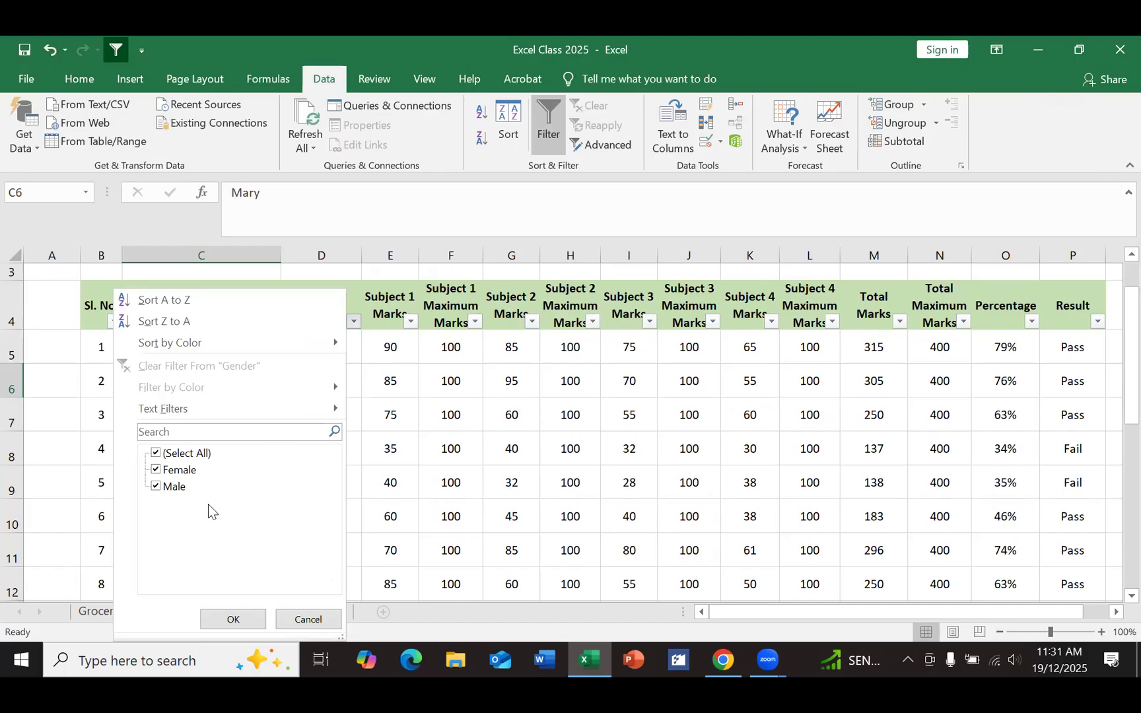
{"action": "left_click", "coordinate": [156, 455]}
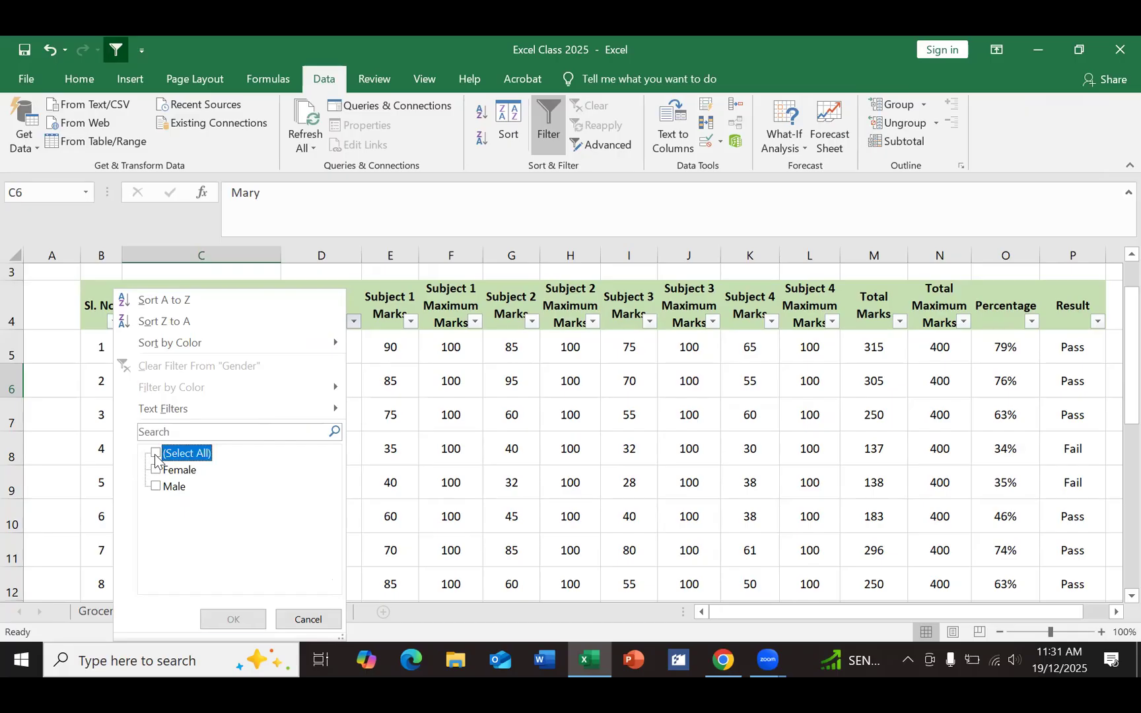
{"action": "left_click", "coordinate": [155, 488]}
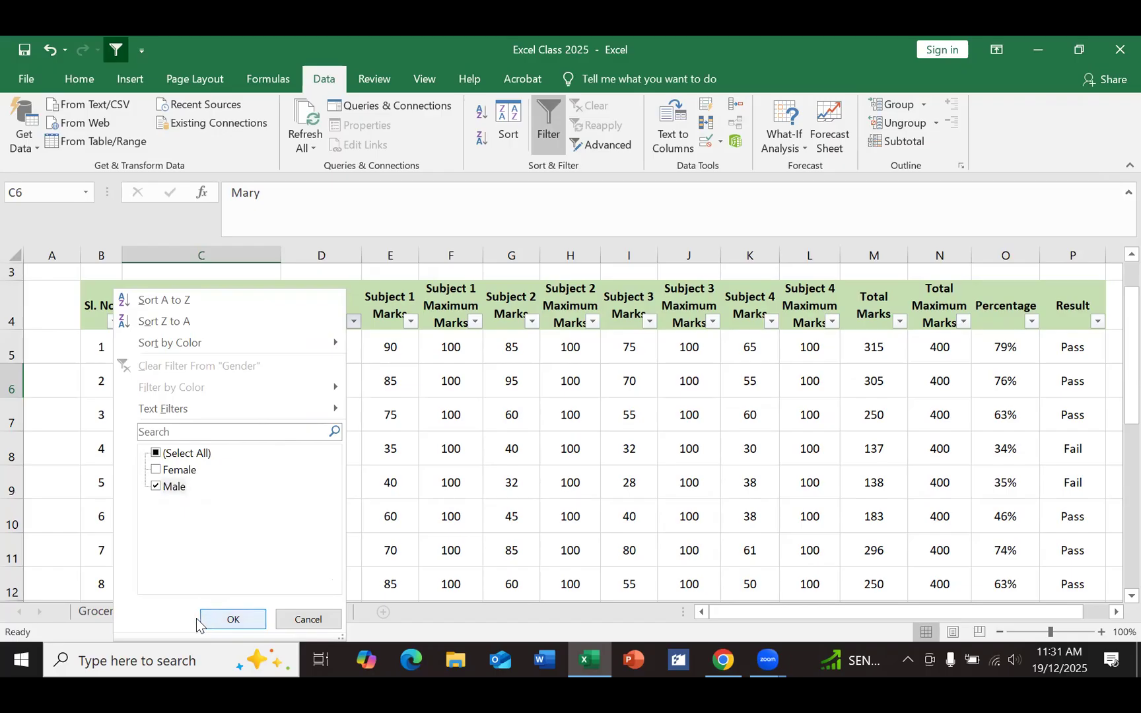
{"action": "left_click", "coordinate": [218, 617]}
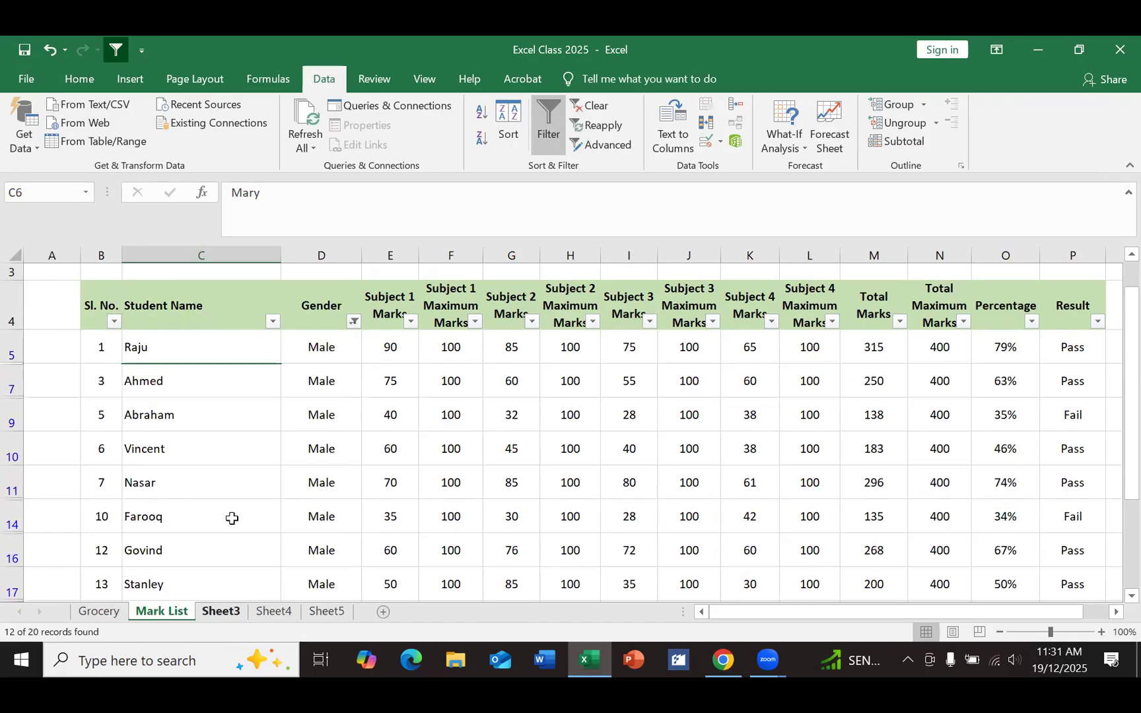
{"action": "scroll", "coordinate": [249, 476], "scroll_direction": "down", "scroll_amount": 1}
{"action": "scroll", "coordinate": [251, 478], "scroll_direction": "down", "scroll_amount": 2}
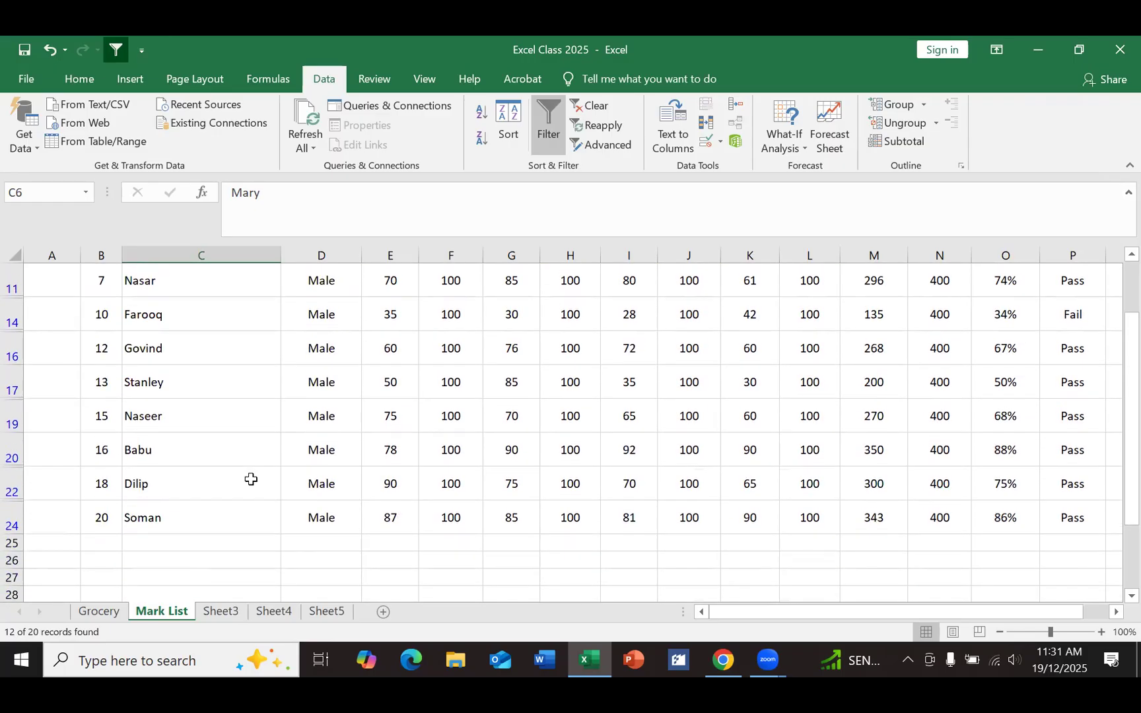
{"action": "scroll", "coordinate": [250, 481], "scroll_direction": "up", "scroll_amount": 1}
{"action": "scroll", "coordinate": [251, 482], "scroll_direction": "up", "scroll_amount": 4}
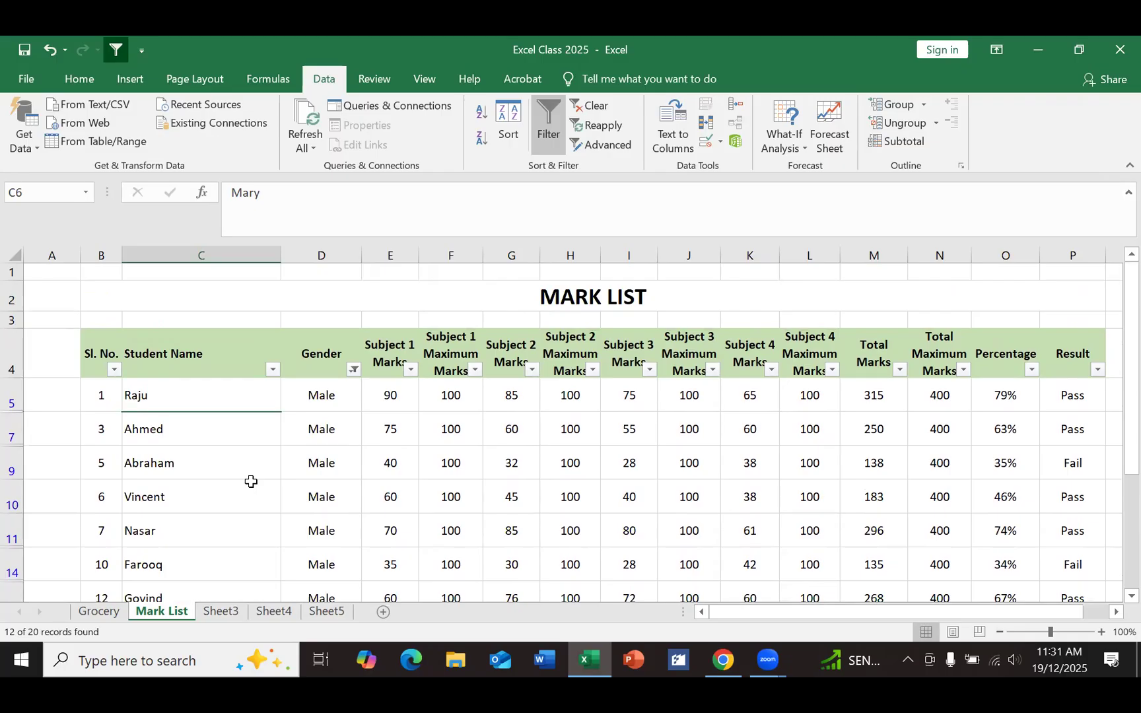
Step: Change the Gender filter to show only Female students and look through the filtered list
{"action": "left_click", "coordinate": [354, 369]}
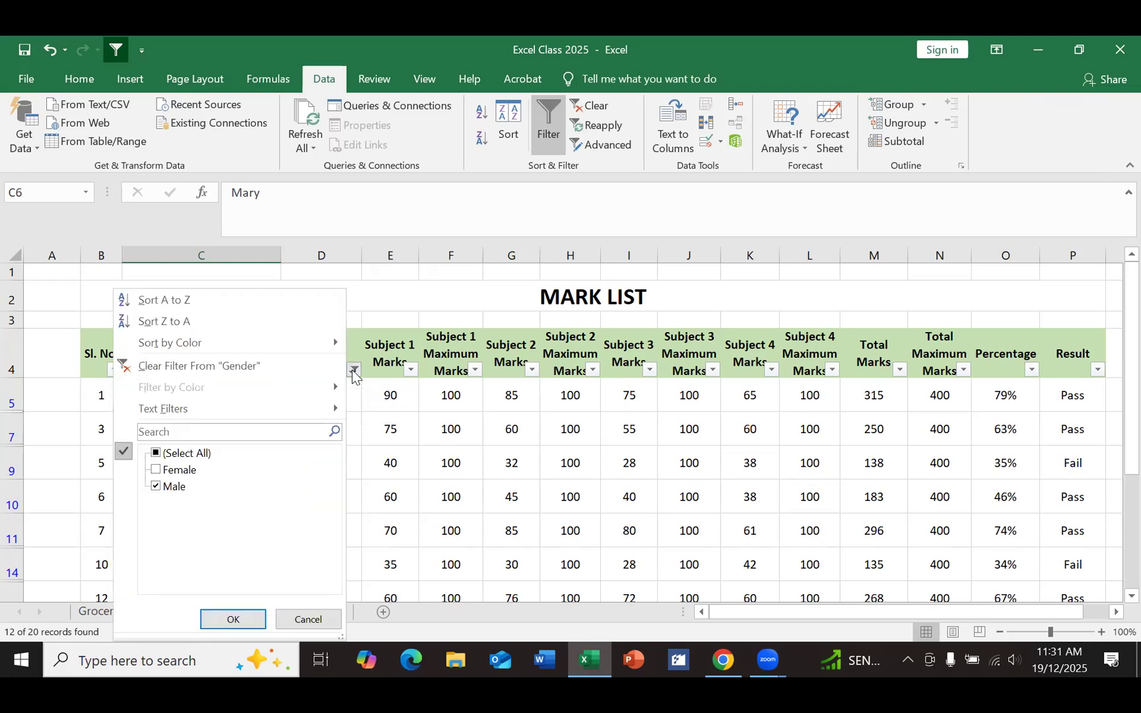
{"action": "left_click", "coordinate": [190, 453]}
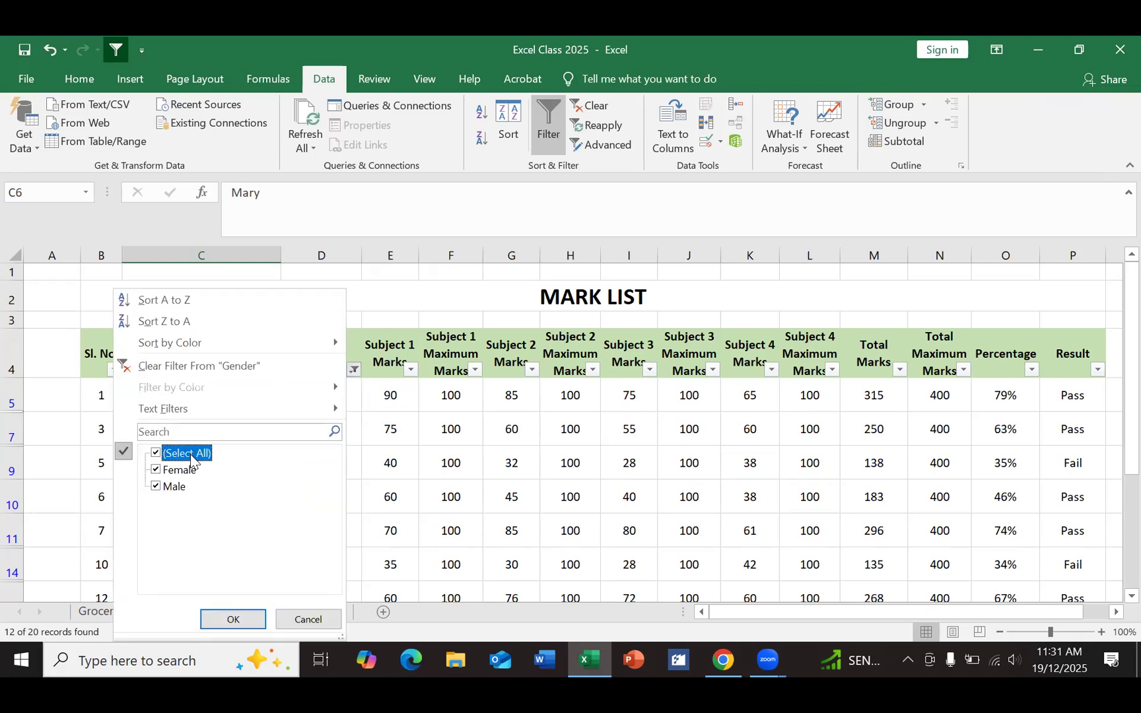
{"action": "left_click", "coordinate": [190, 453]}
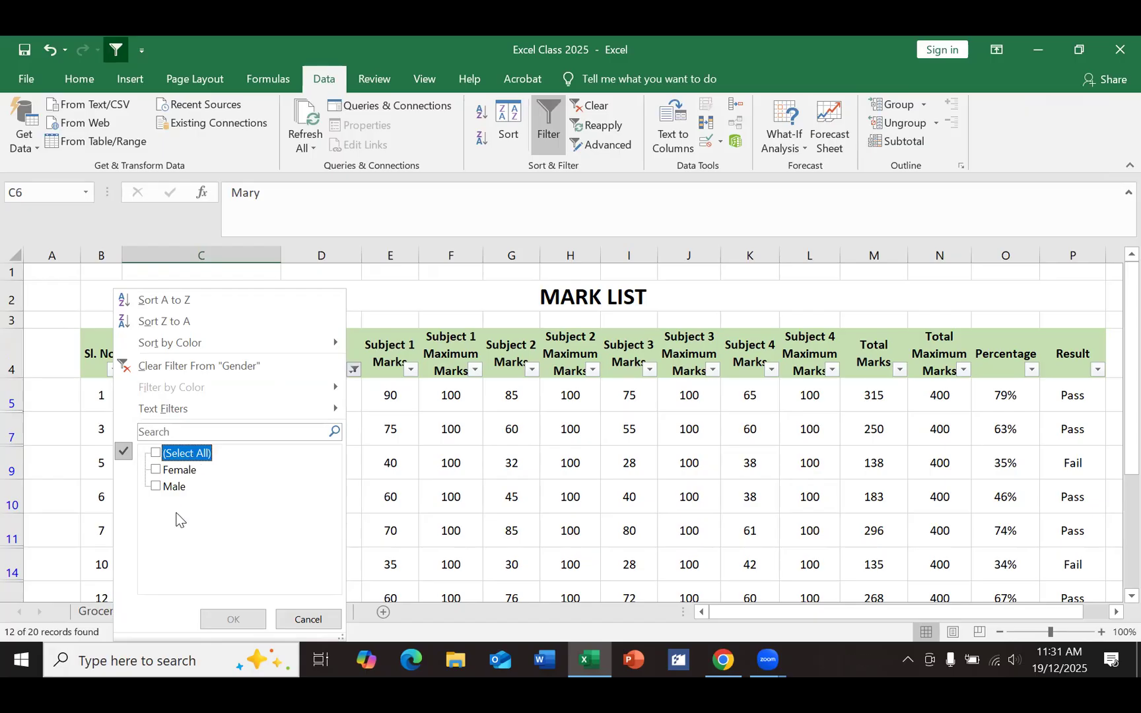
{"action": "left_click", "coordinate": [157, 471]}
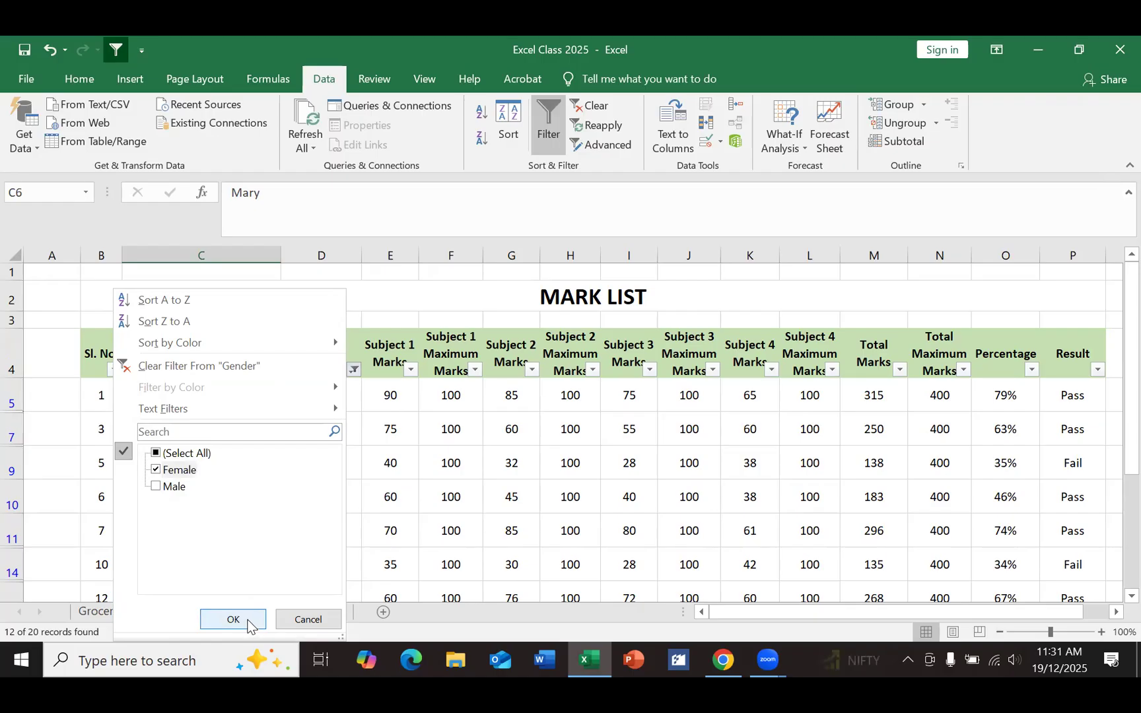
{"action": "left_click", "coordinate": [233, 619]}
{"action": "scroll", "coordinate": [241, 466], "scroll_direction": "down", "scroll_amount": 2}
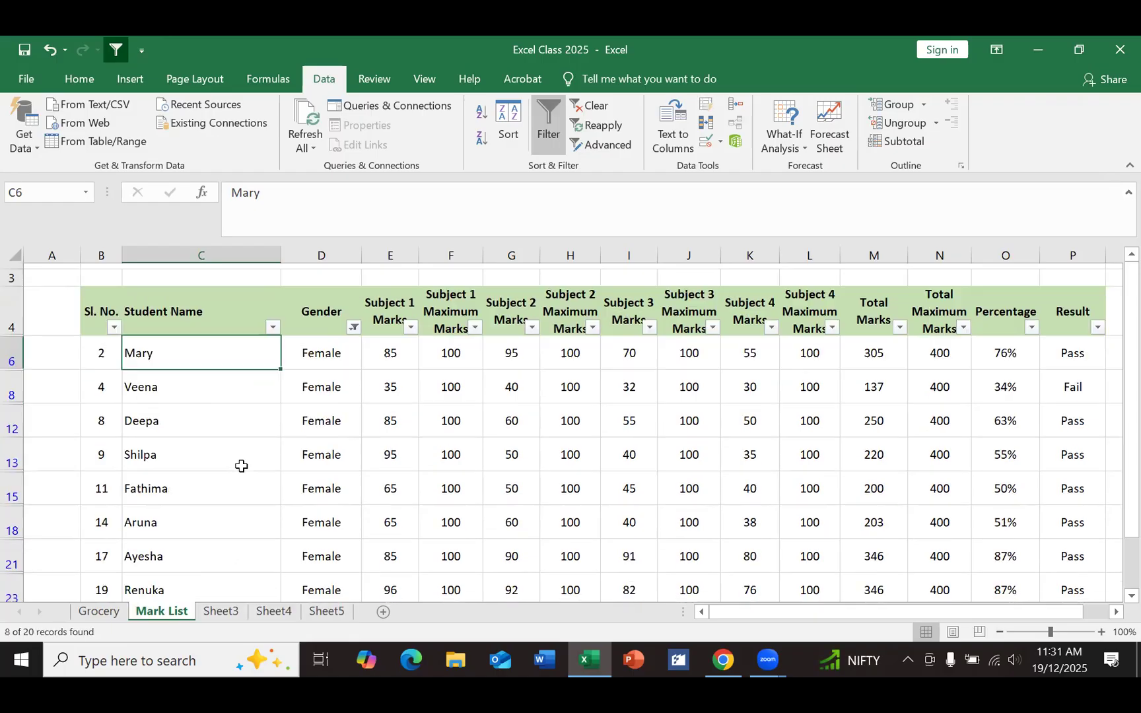
{"action": "scroll", "coordinate": [241, 466], "scroll_direction": "up", "scroll_amount": 2}
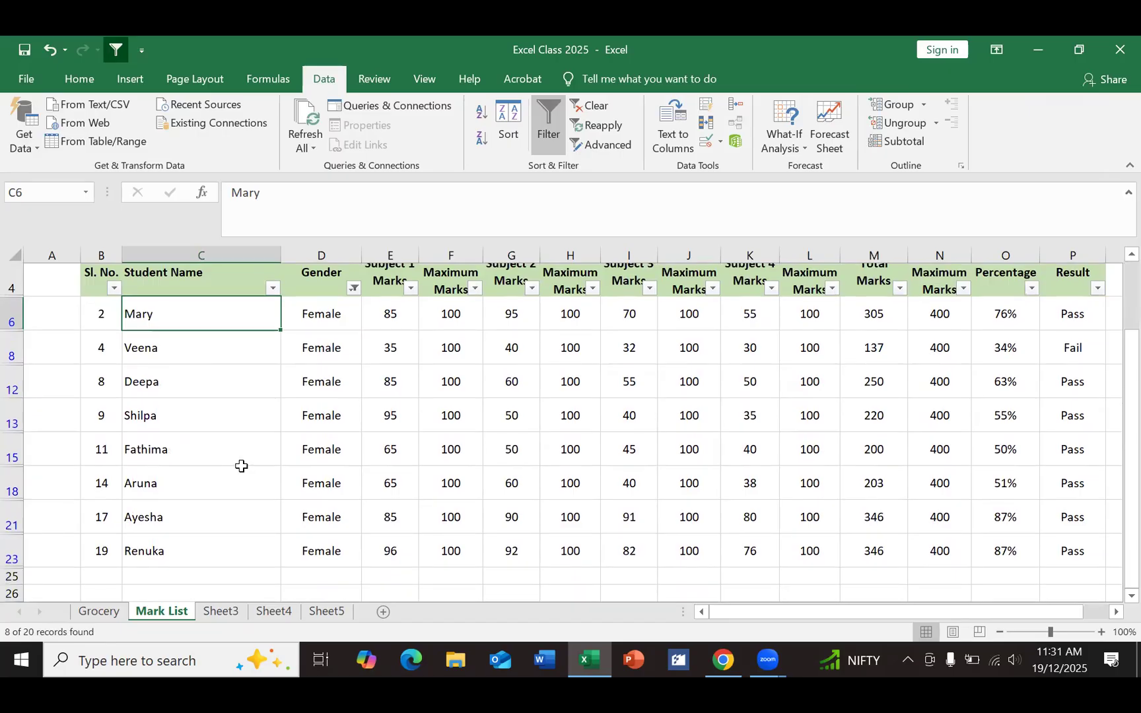
{"action": "scroll", "coordinate": [241, 467], "scroll_direction": "up", "scroll_amount": 2}
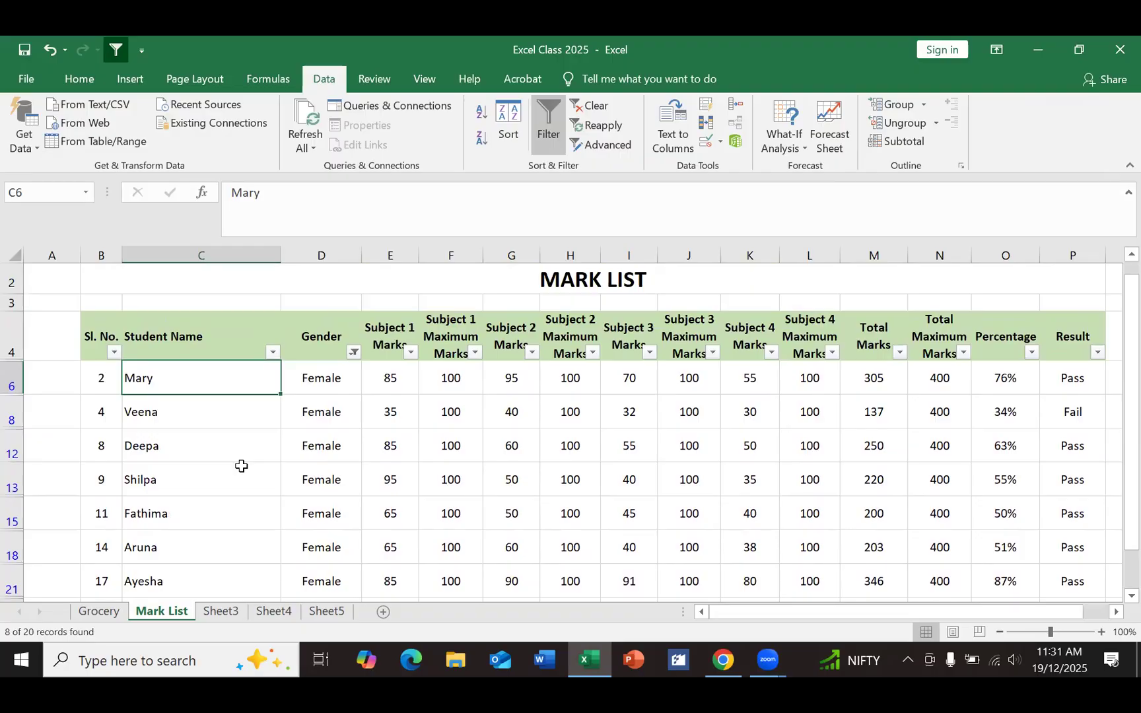
Step: Try to bring back all students by applying the Student Name filter with every name selected
{"action": "left_click", "coordinate": [273, 353]}
{"action": "mouse_move", "coordinate": [138, 417]}
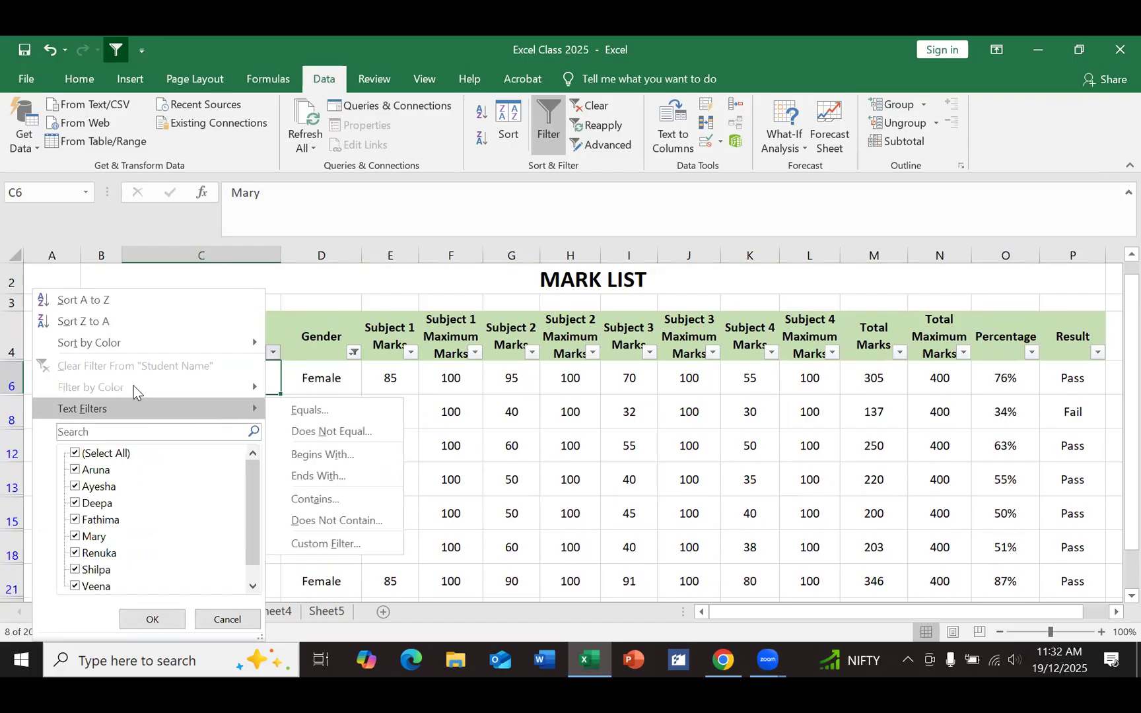
{"action": "left_click", "coordinate": [76, 456]}
{"action": "left_click", "coordinate": [75, 454]}
{"action": "left_click", "coordinate": [76, 454]}
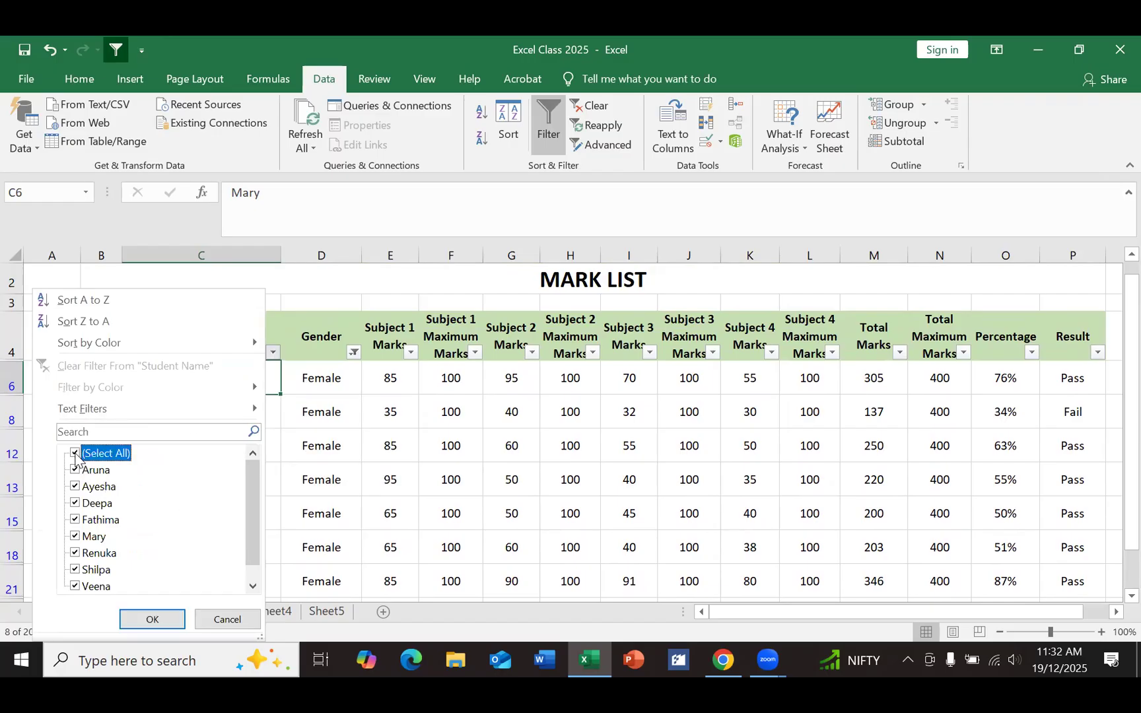
{"action": "left_click", "coordinate": [153, 619]}
{"action": "scroll", "coordinate": [265, 540], "scroll_direction": "down", "scroll_amount": 1}
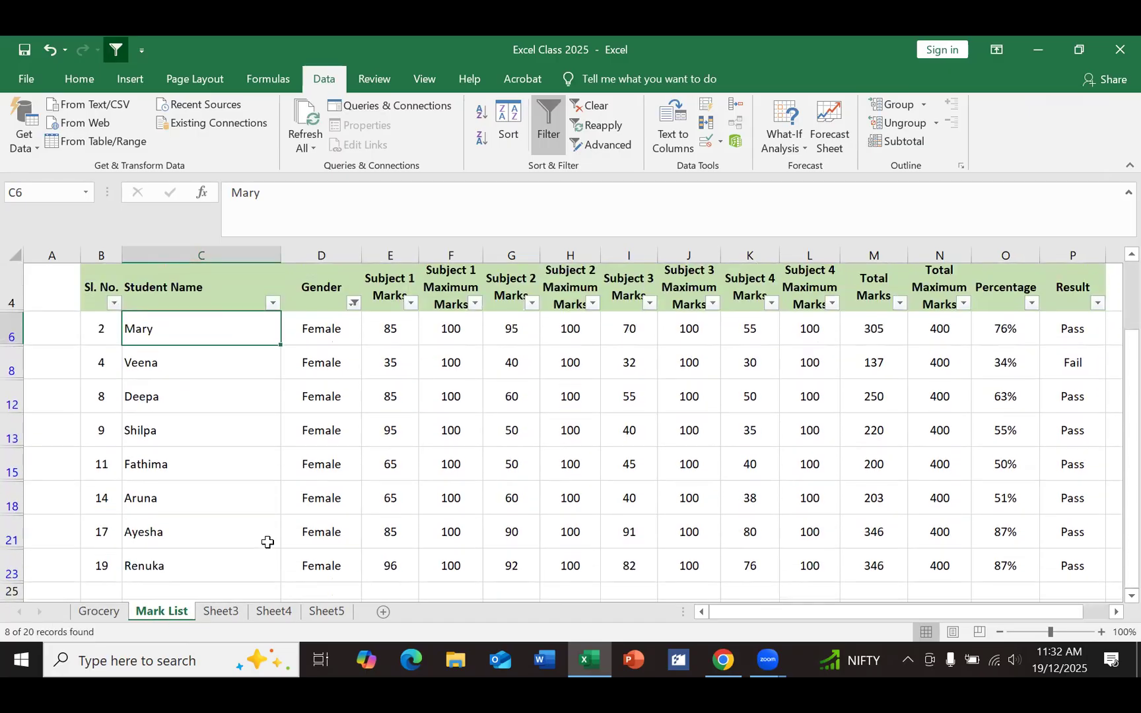
{"action": "scroll", "coordinate": [268, 542], "scroll_direction": "up", "scroll_amount": 1}
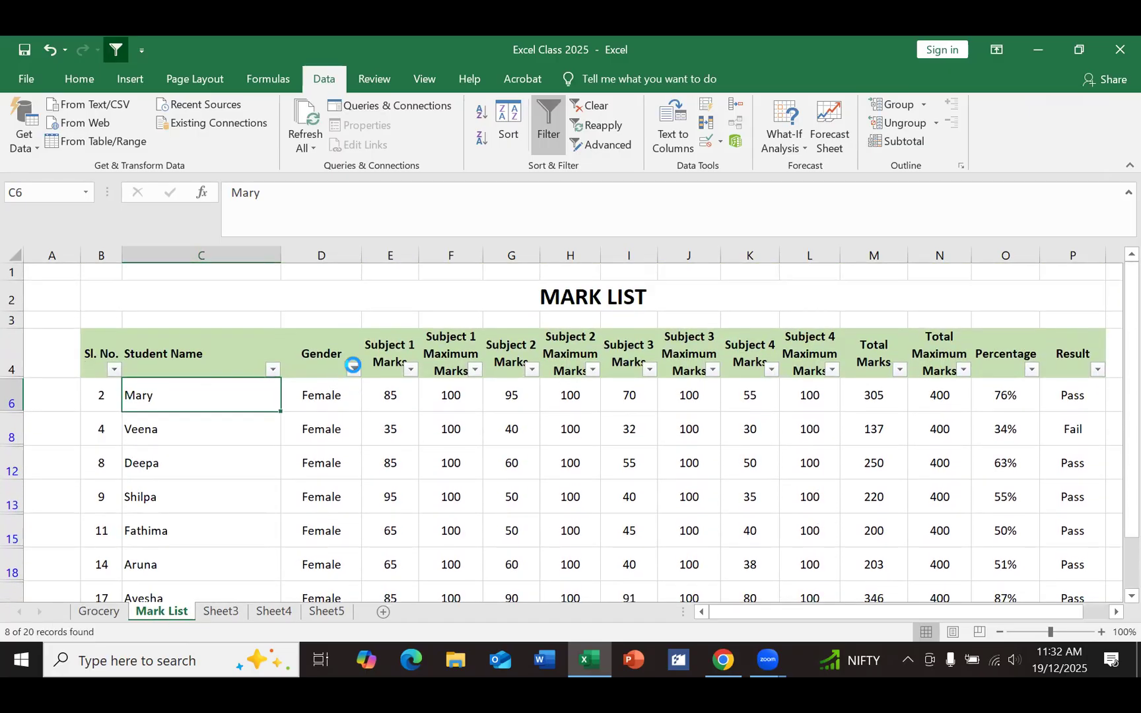
Step: Reset the Gender filter to include both Female and Male, and check the full list down to the last student
{"action": "left_click", "coordinate": [352, 367]}
{"action": "left_click", "coordinate": [185, 454]}
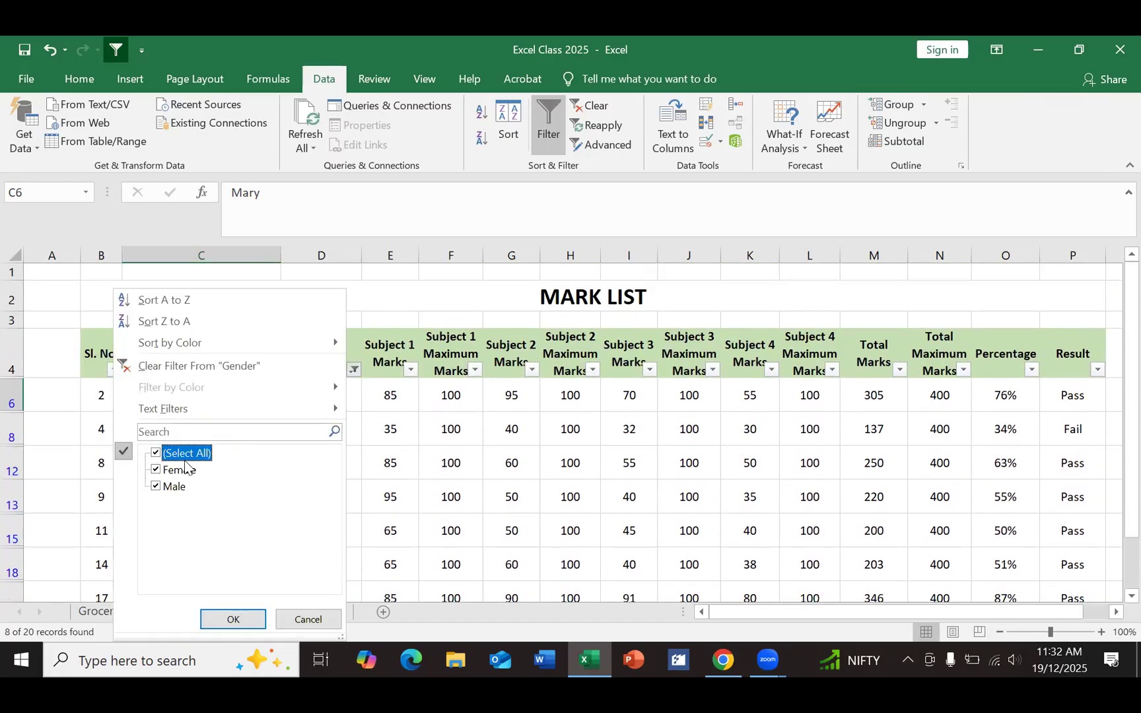
{"action": "left_click", "coordinate": [224, 619]}
{"action": "scroll", "coordinate": [237, 509], "scroll_direction": "down", "scroll_amount": 1}
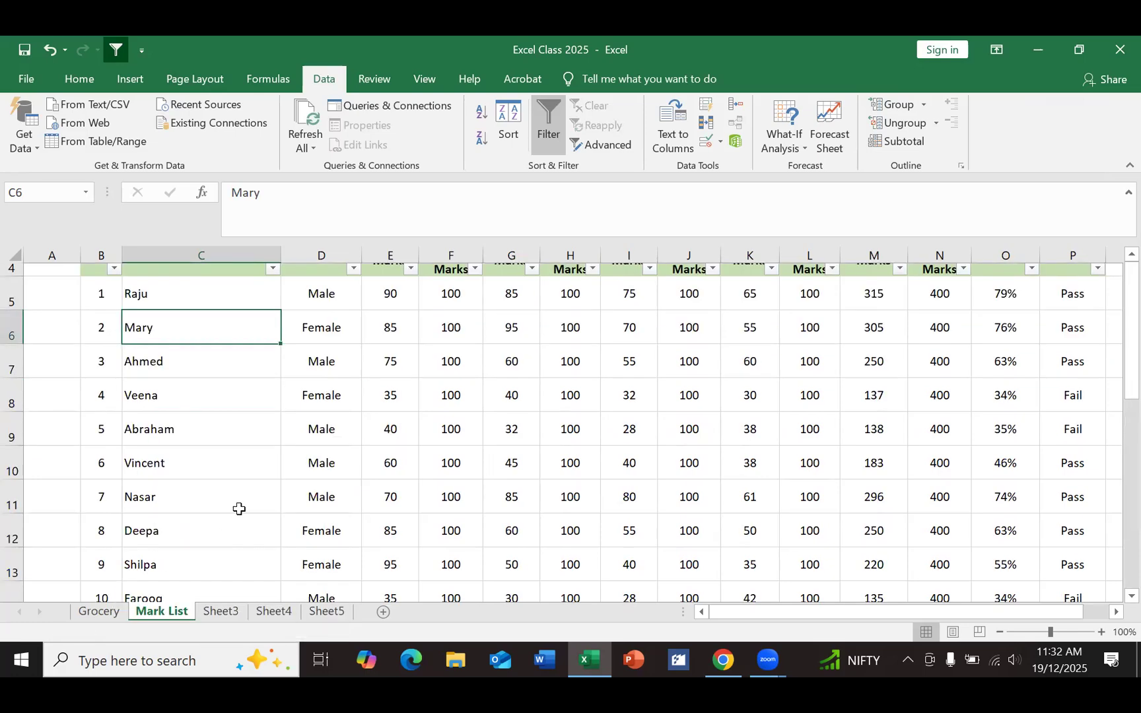
{"action": "scroll", "coordinate": [239, 509], "scroll_direction": "down", "scroll_amount": 6}
{"action": "scroll", "coordinate": [239, 509], "scroll_direction": "up", "scroll_amount": 2}
{"action": "scroll", "coordinate": [239, 509], "scroll_direction": "up", "scroll_amount": 5}
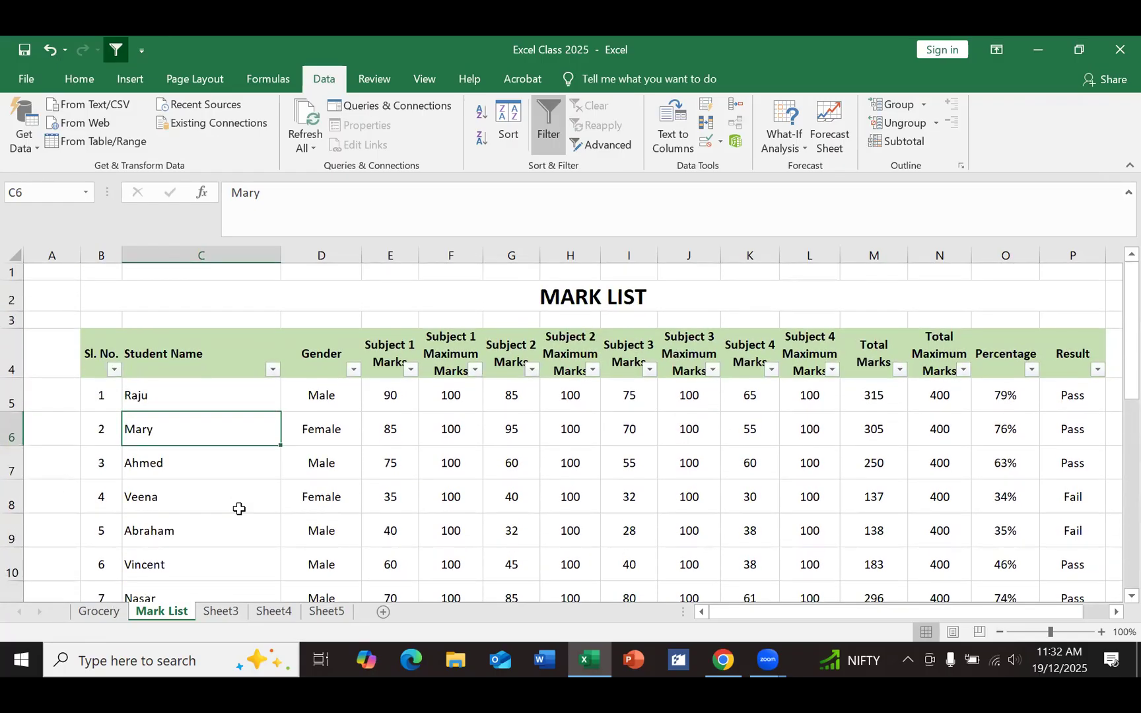
Step: Filter the Subject 1 Marks column to show only students who scored 90
{"action": "left_click", "coordinate": [412, 371]}
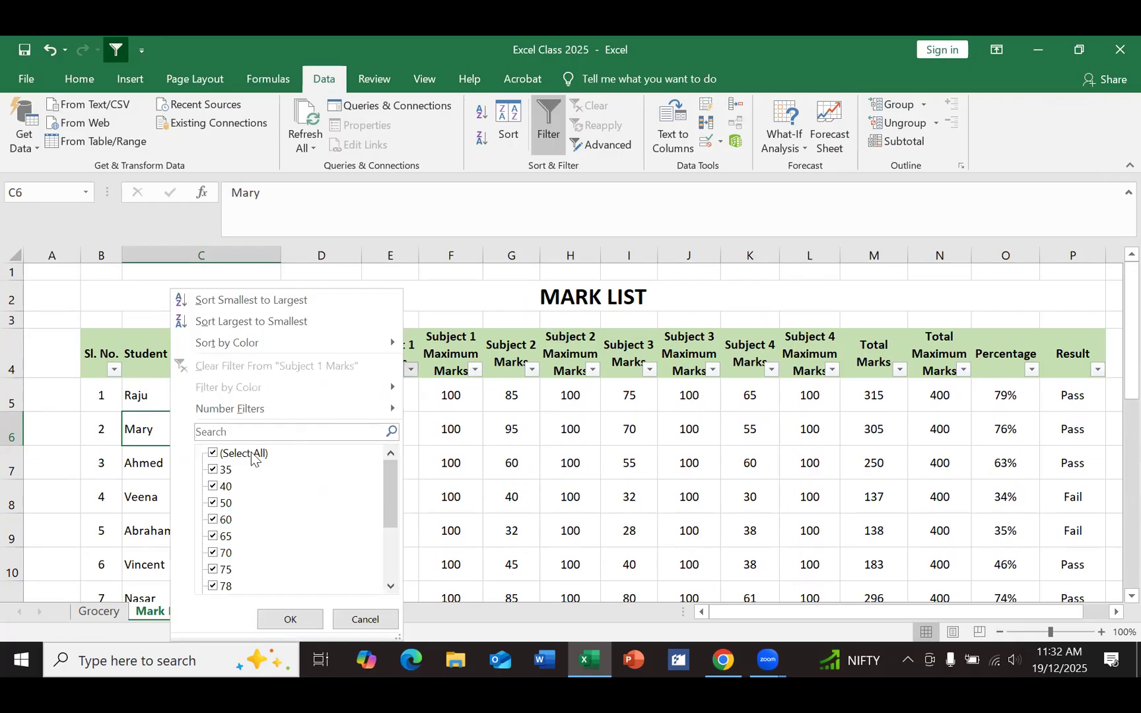
{"action": "left_click", "coordinate": [252, 455]}
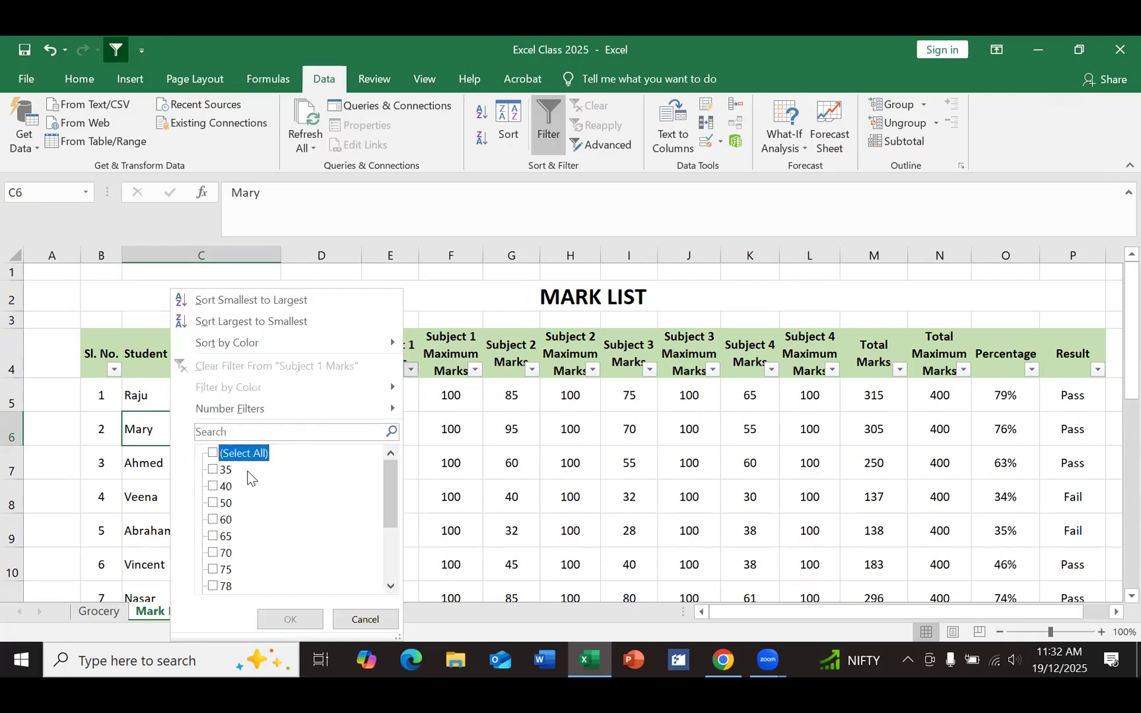
{"action": "left_click", "coordinate": [391, 586]}
{"action": "left_click", "coordinate": [391, 587]}
{"action": "left_click", "coordinate": [392, 586]}
{"action": "left_click", "coordinate": [391, 586]}
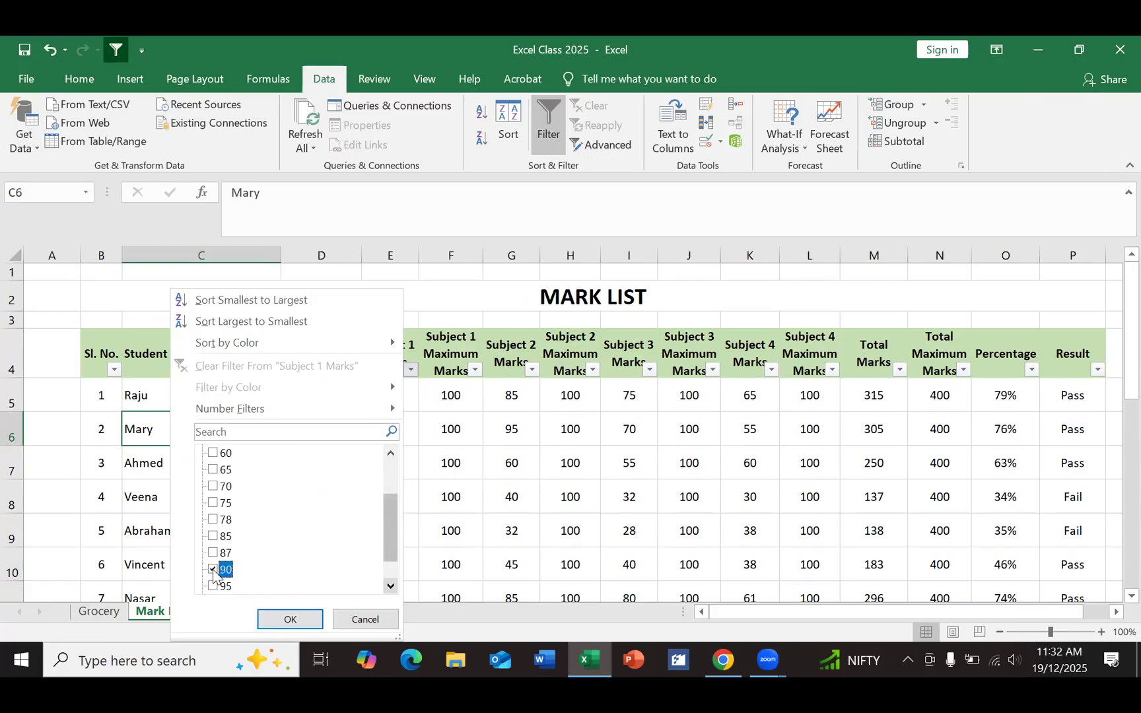
{"action": "left_click", "coordinate": [290, 621]}
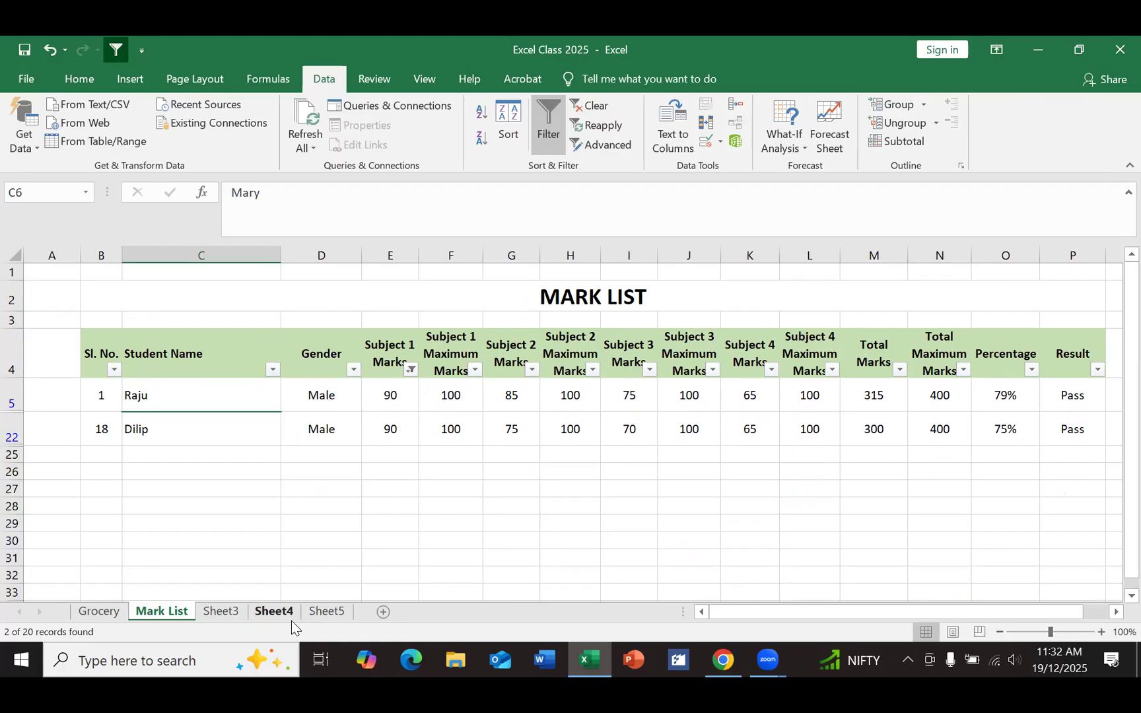
Step: Reset the Subject 1 Marks filter to include all marks
{"action": "left_click", "coordinate": [411, 369]}
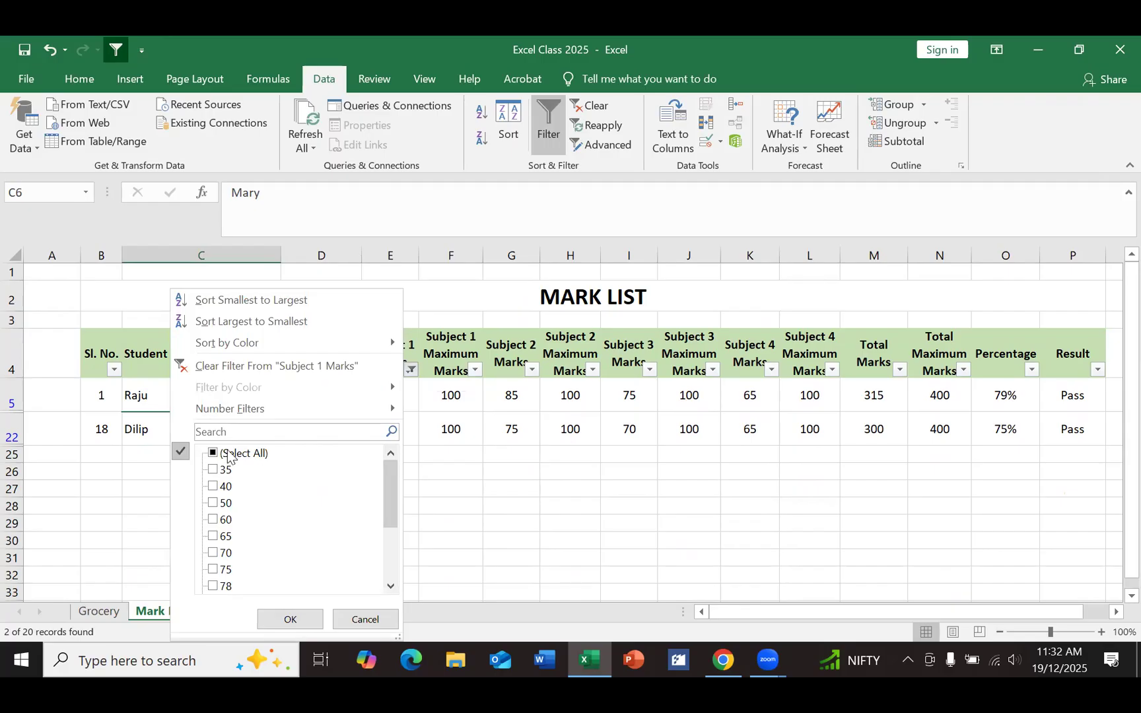
{"action": "left_click", "coordinate": [230, 453]}
{"action": "left_click", "coordinate": [291, 620]}
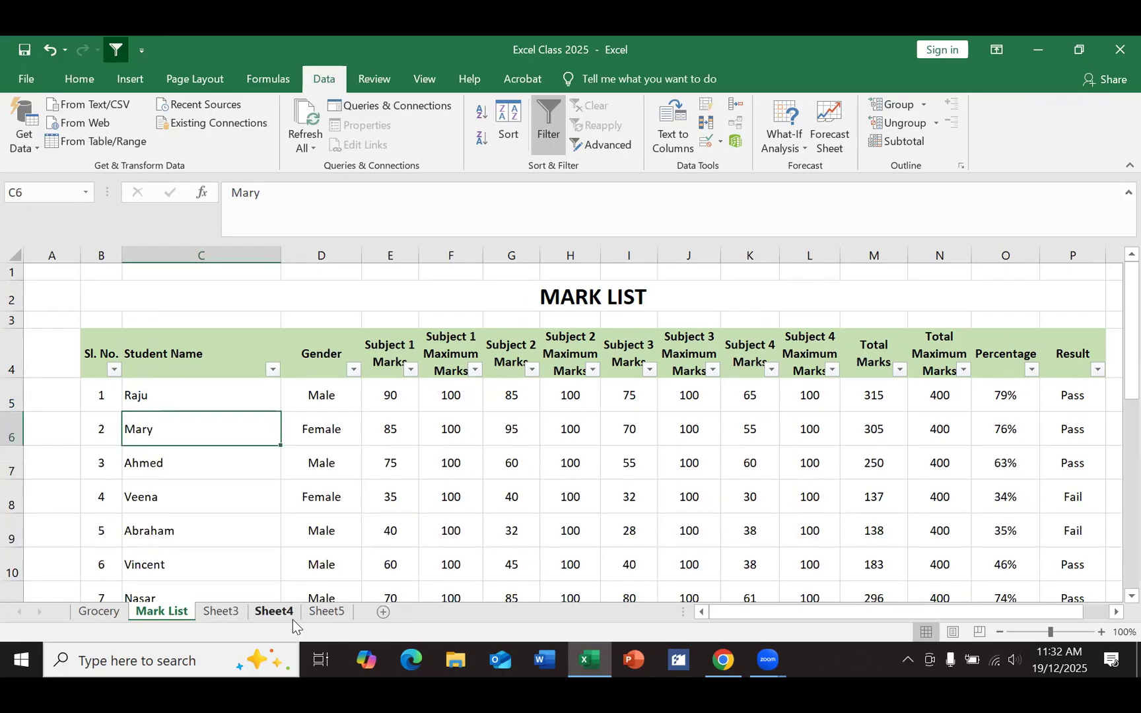
{"action": "scroll", "coordinate": [367, 465], "scroll_direction": "down", "scroll_amount": 1}
{"action": "scroll", "coordinate": [368, 465], "scroll_direction": "up", "scroll_amount": 1}
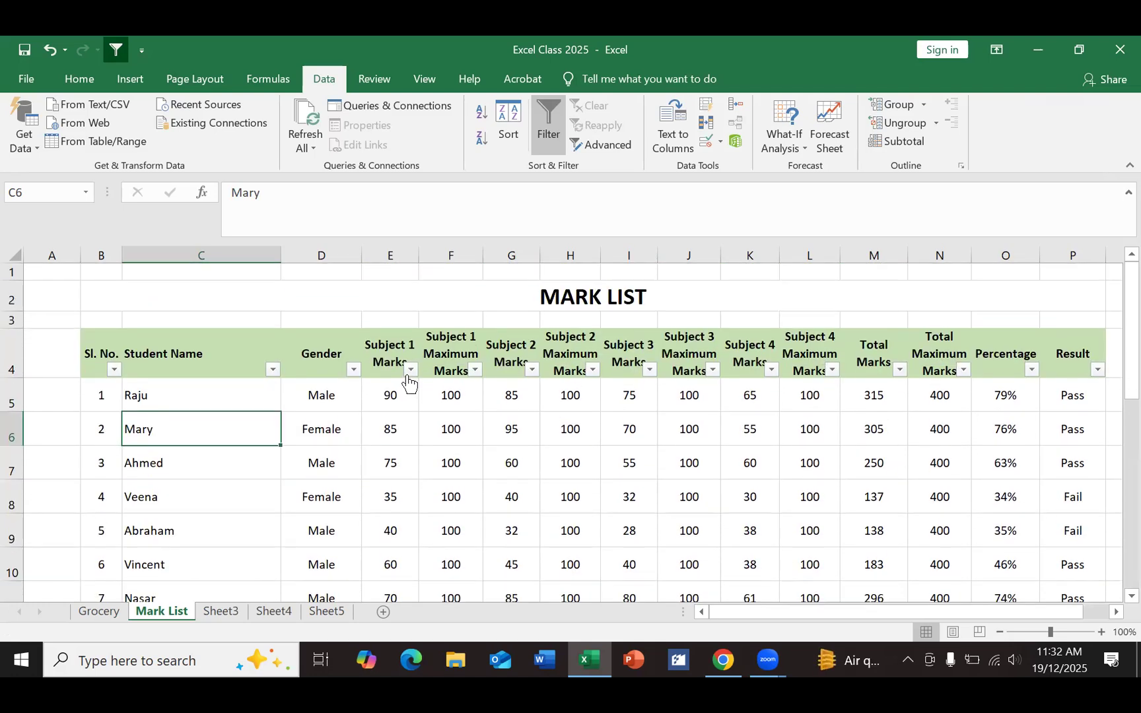
{"action": "left_click", "coordinate": [411, 371]}
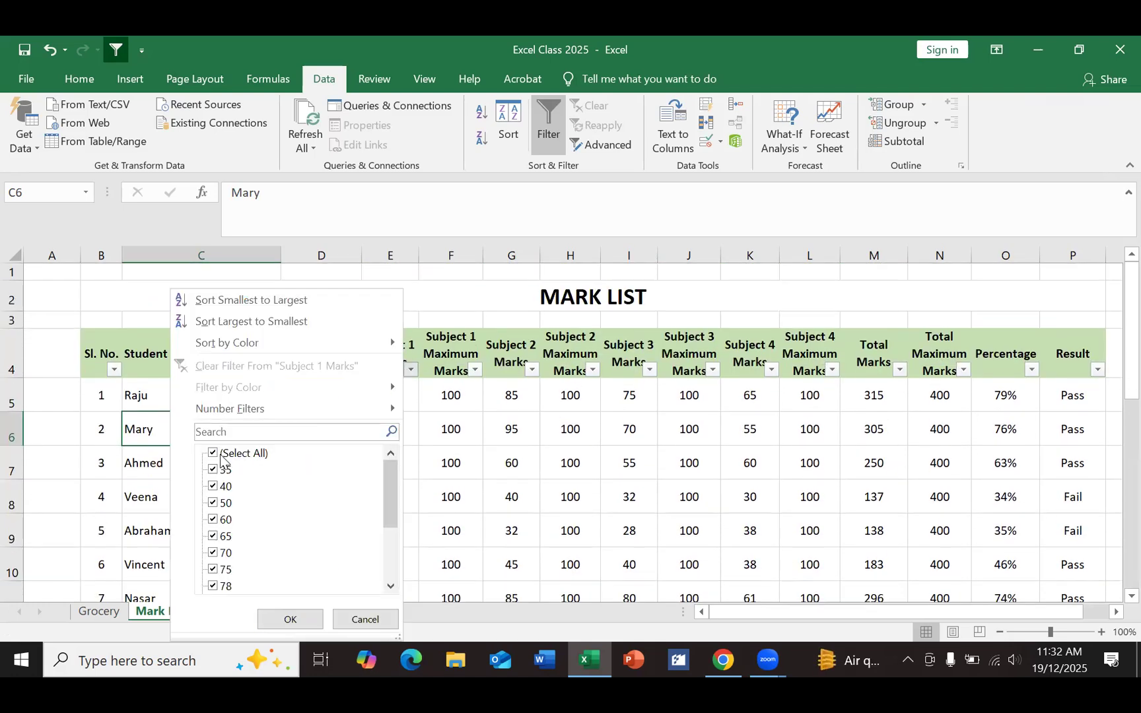
{"action": "left_click", "coordinate": [64, 285]}
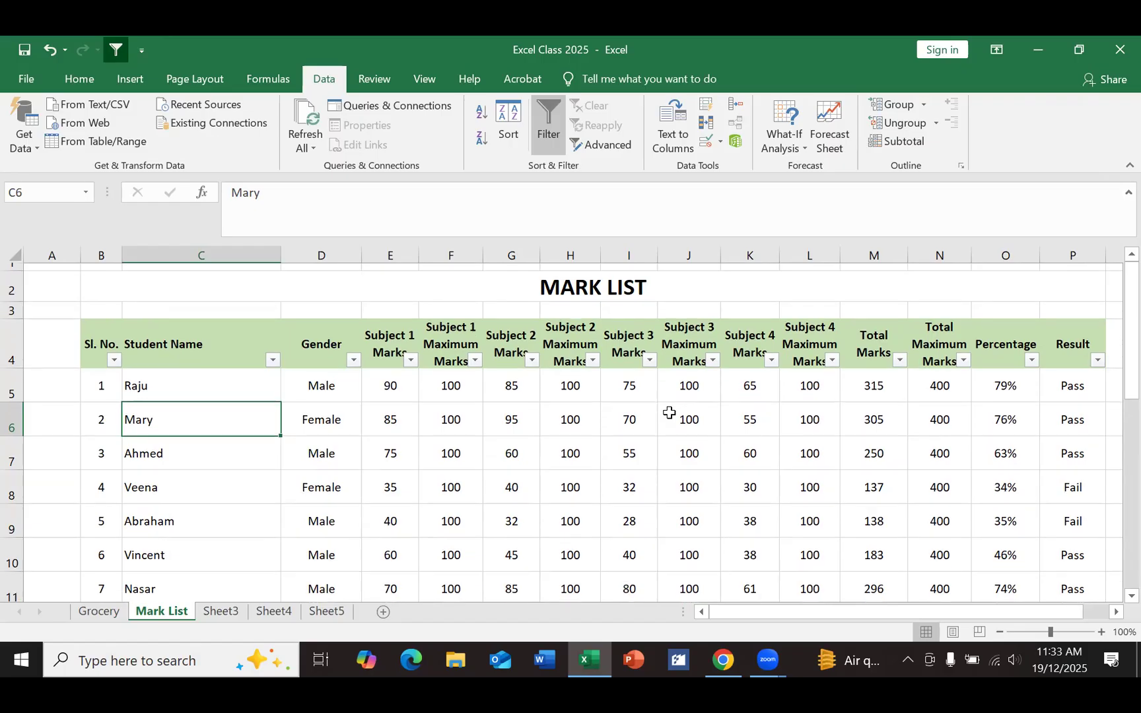
{"action": "scroll", "coordinate": [669, 412], "scroll_direction": "down", "scroll_amount": 2}
{"action": "scroll", "coordinate": [668, 413], "scroll_direction": "up", "scroll_amount": 1}
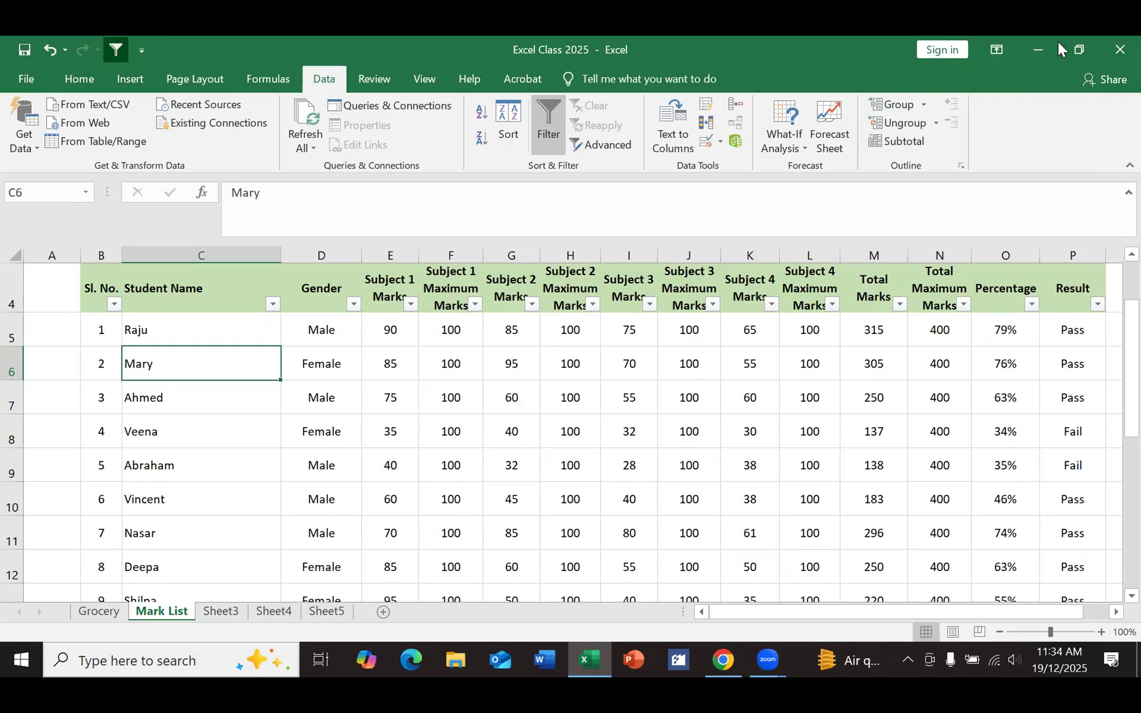
Step: Enter the label "Total Male" in cell C27 below the student list
{"action": "scroll", "coordinate": [644, 484], "scroll_direction": "down", "scroll_amount": 6}
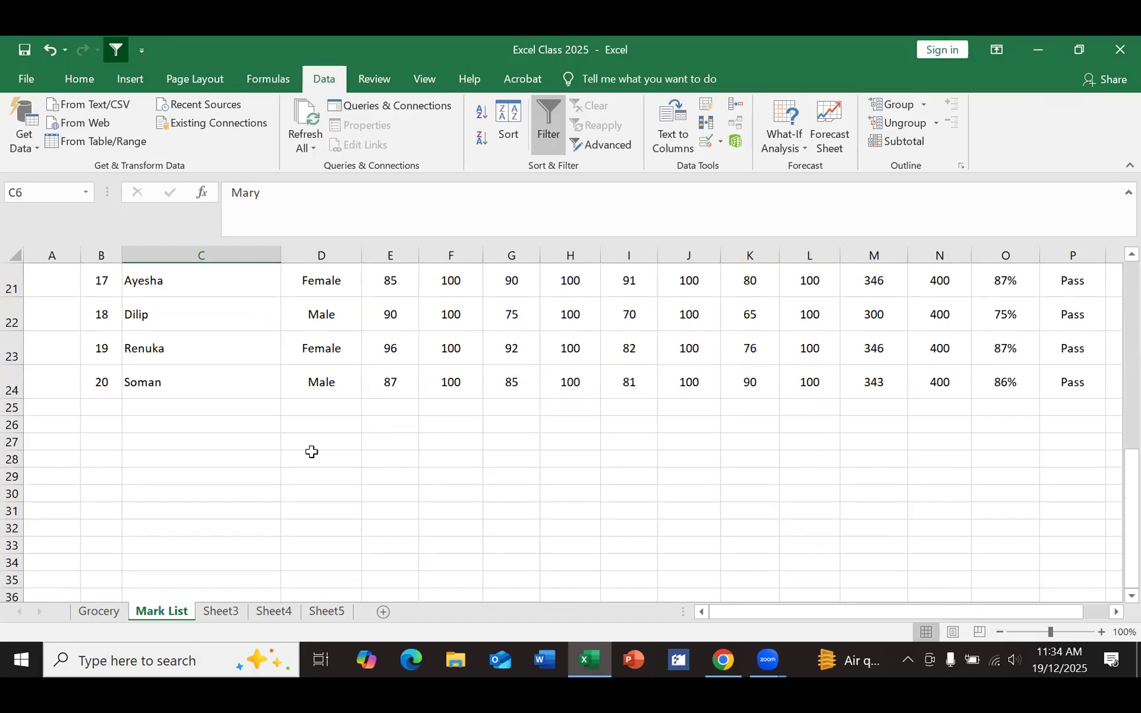
{"action": "left_click", "coordinate": [230, 447]}
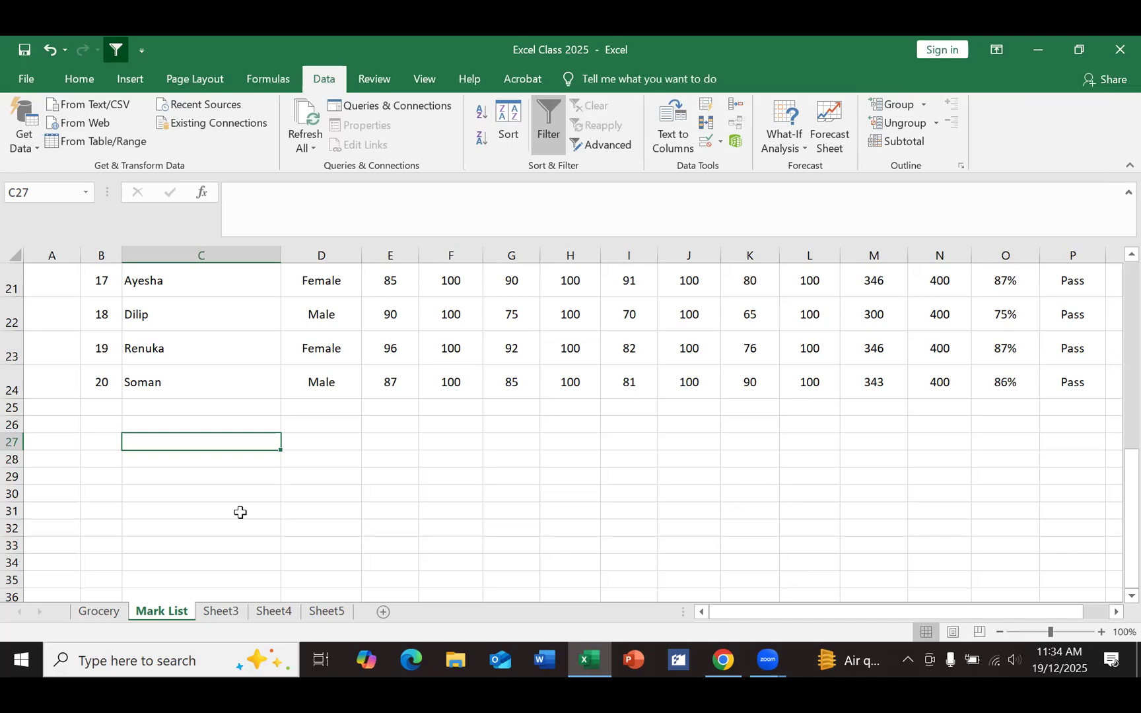
{"action": "type", "text": "T"}
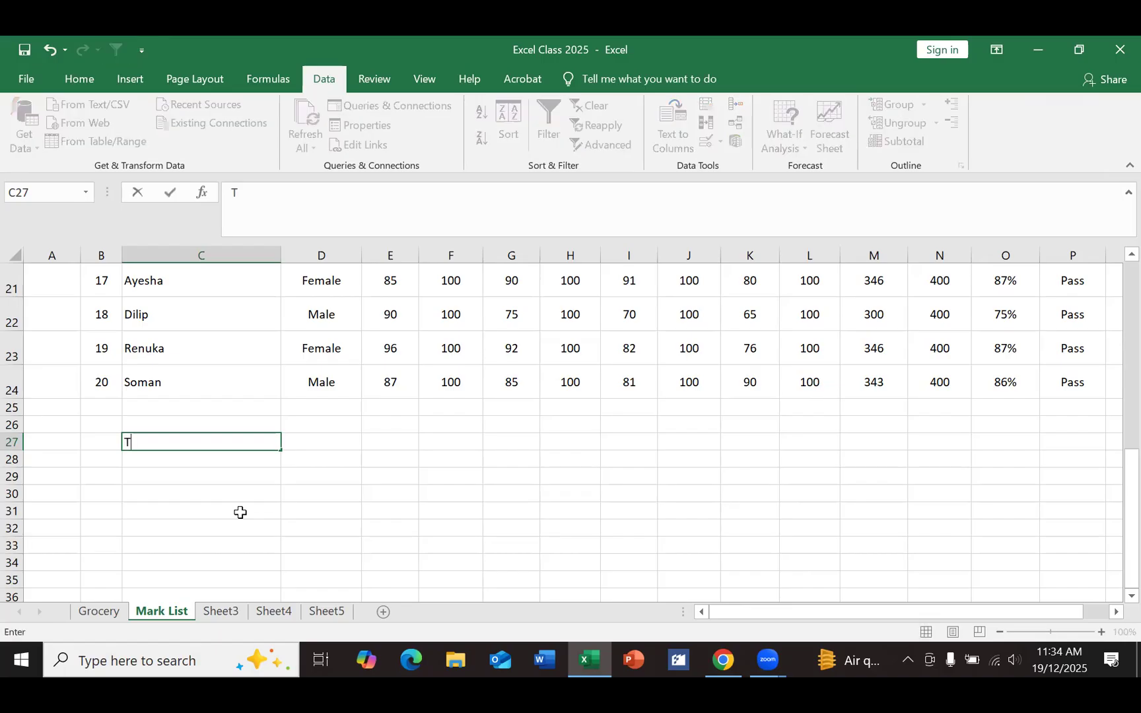
{"action": "type", "text": "otal Male"}
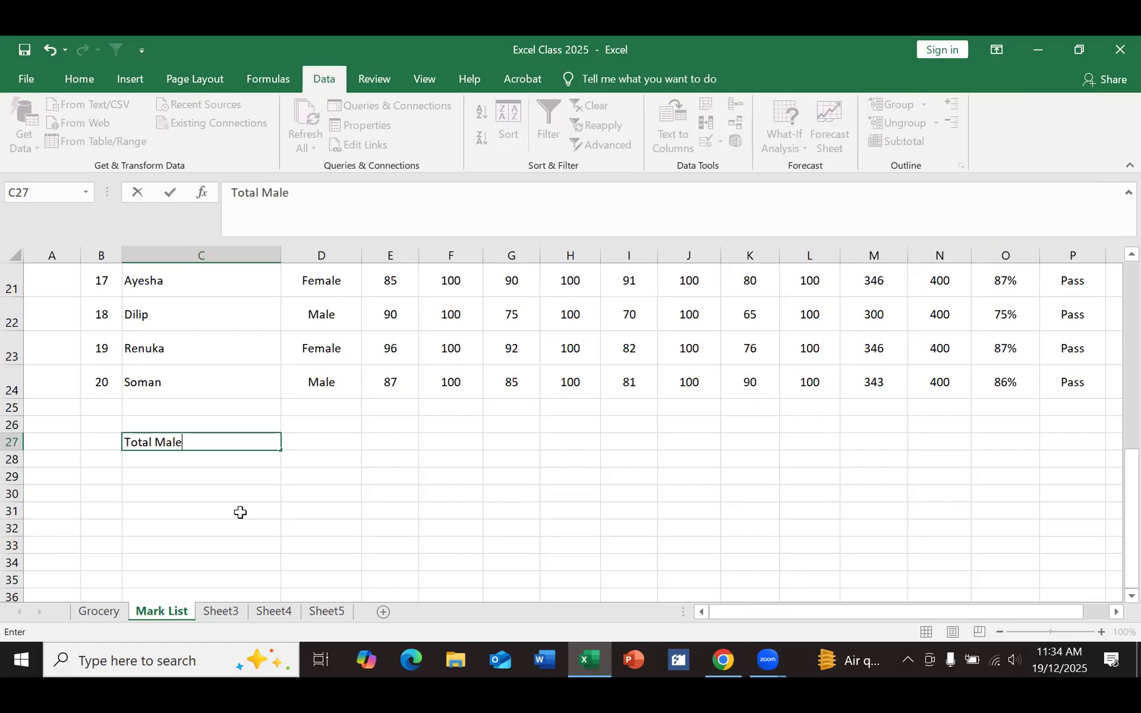
{"action": "key", "text": "Return"}
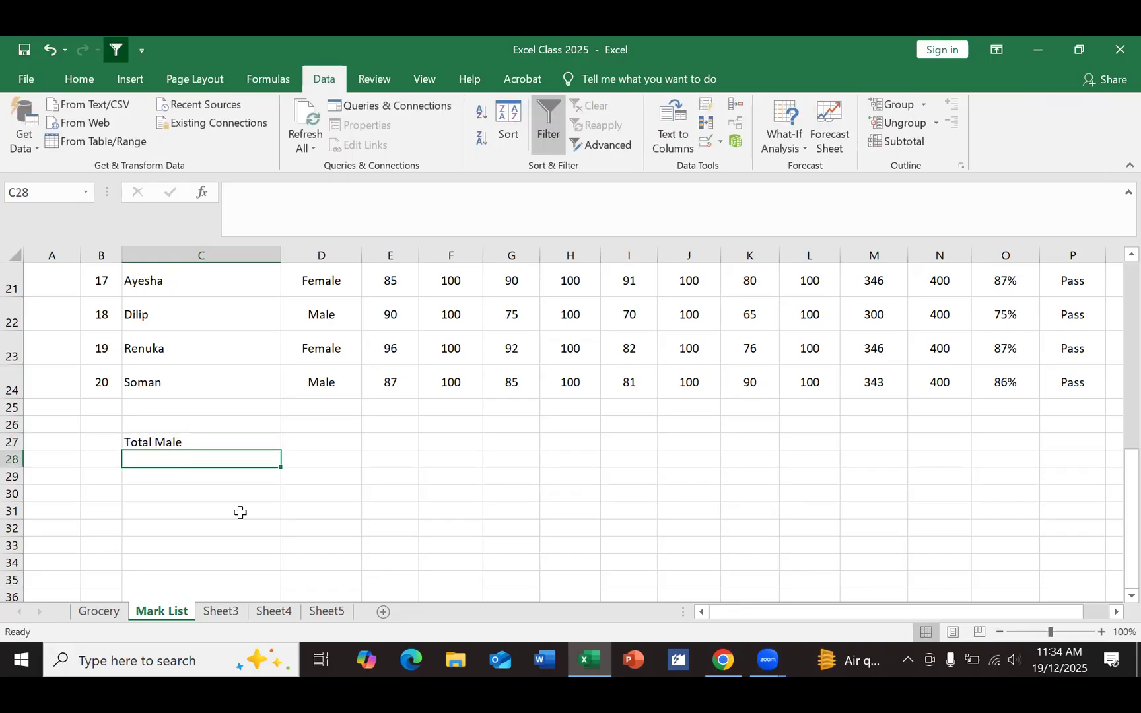
Step: Enter the label "Total Female" in cell C28
{"action": "type", "text": "T"}
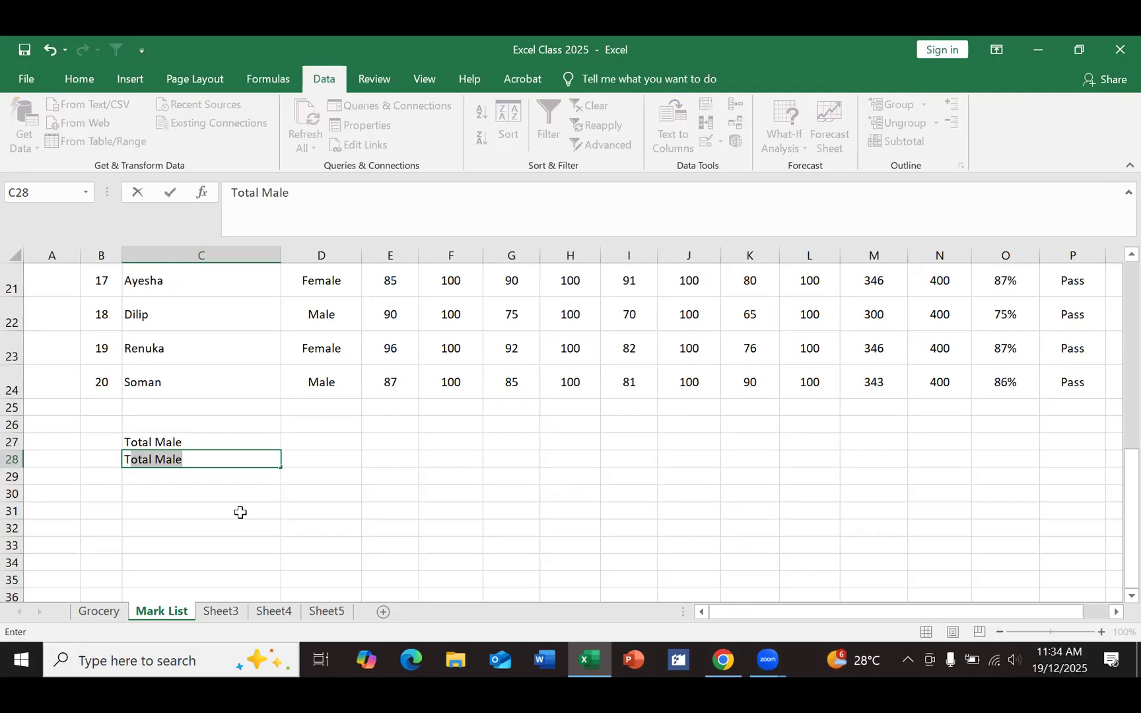
{"action": "type", "text": "otal Fmale"}
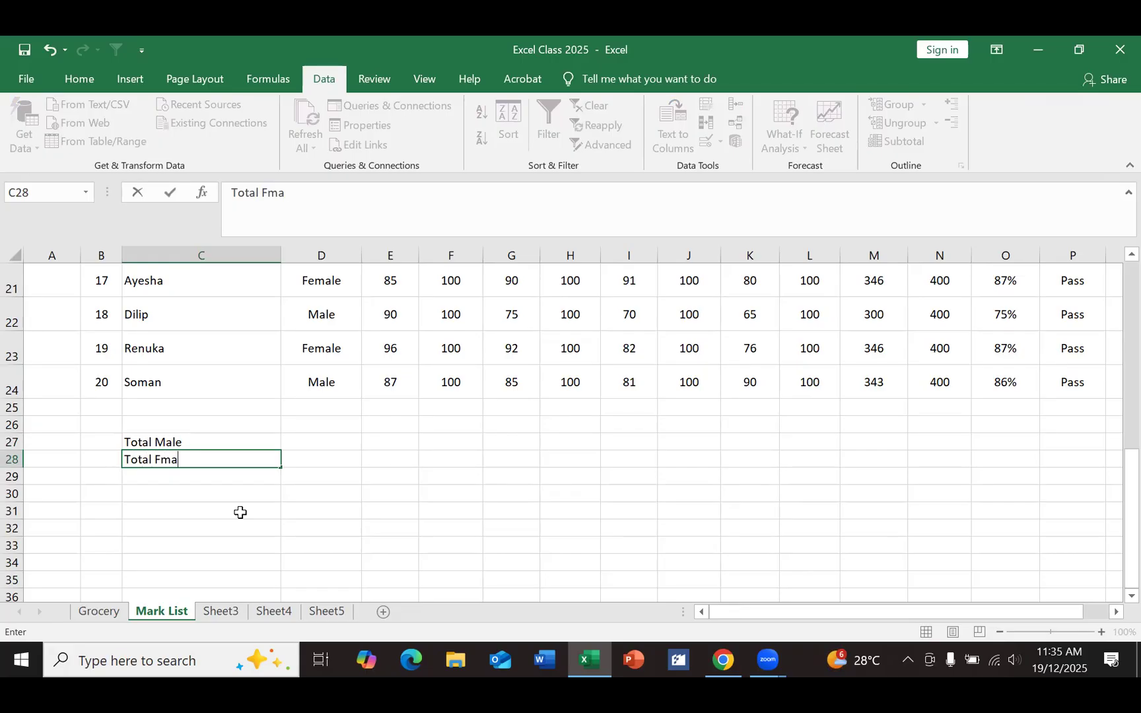
{"action": "key", "text": "BackSpace"}
{"action": "key", "text": "BackSpace"}
{"action": "key", "text": "BackSpace"}
{"action": "key", "text": "BackSpace"}
{"action": "type", "text": "emale"}
{"action": "key", "text": "Return"}
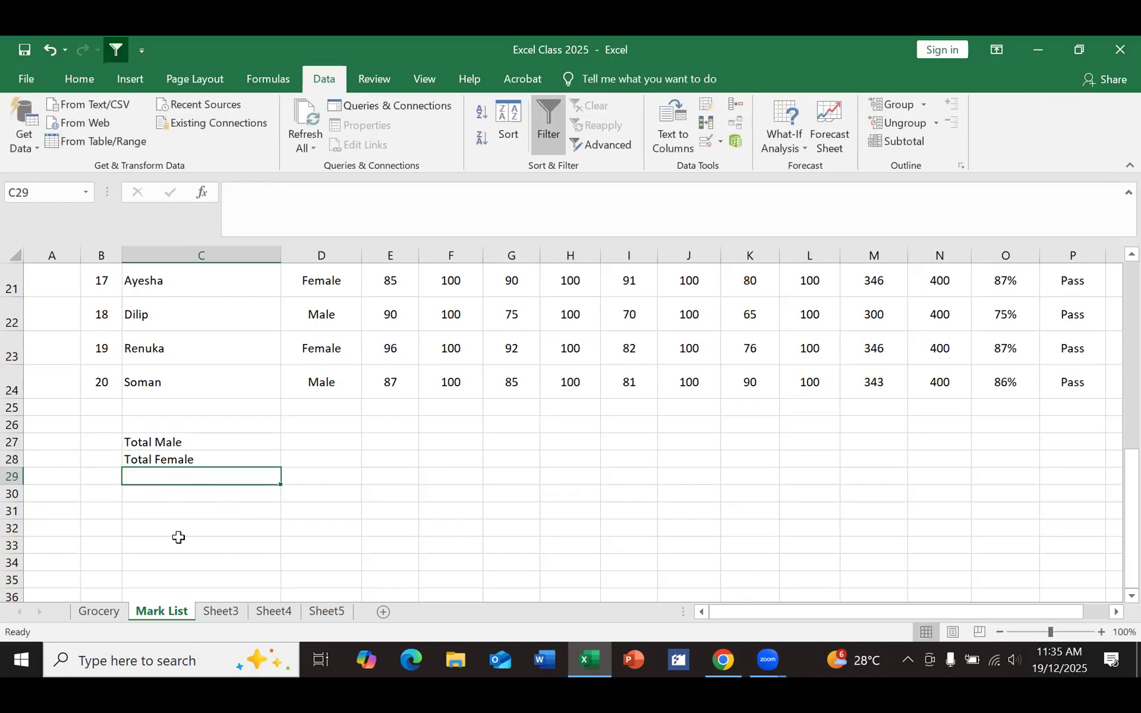
Step: Add the labels "Total Students" in C29 and "Total Pass" in C30
{"action": "type", "text": "To"}
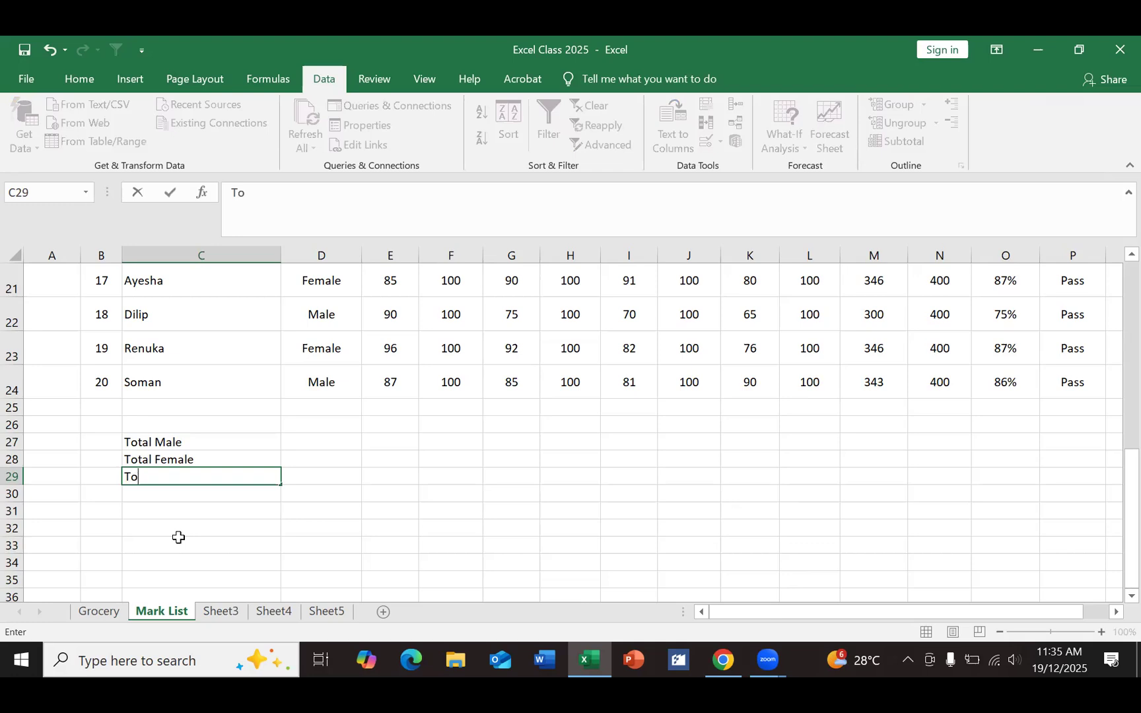
{"action": "type", "text": "tal Students"}
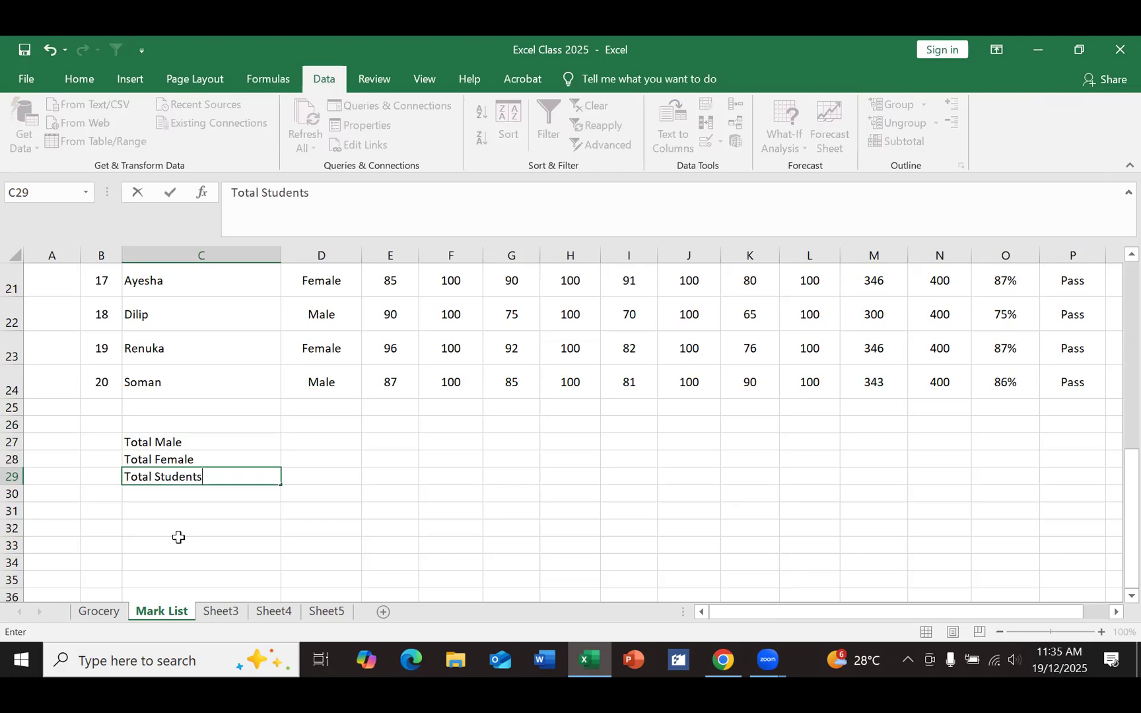
{"action": "left_click", "coordinate": [156, 500]}
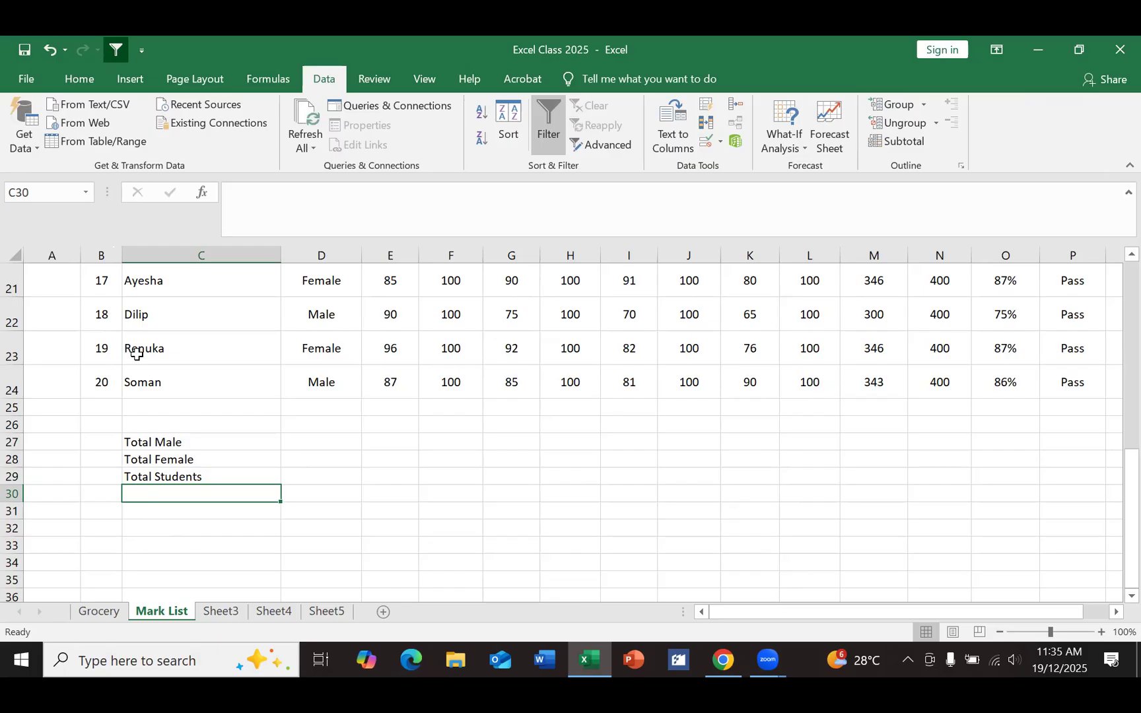
{"action": "type", "text": "To"}
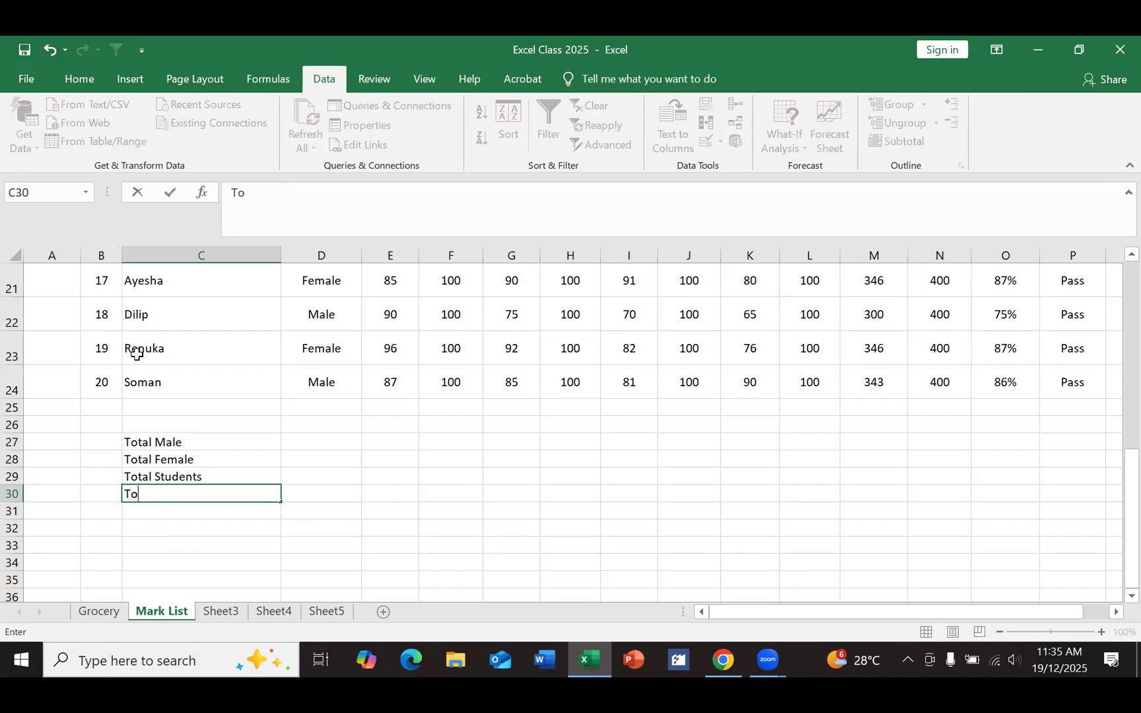
{"action": "type", "text": "tal Pass"}
{"action": "key", "text": "Return"}
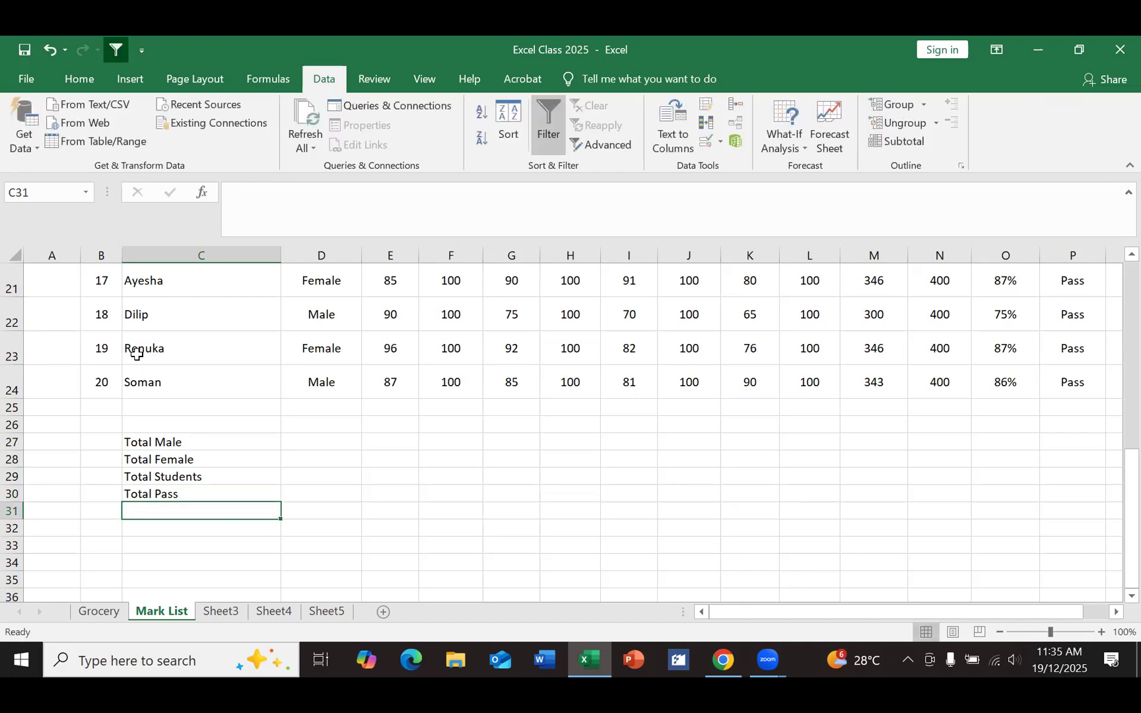
Step: Add the labels "Total Fail" in C31 and "Pass %" in C32
{"action": "type", "text": "Total Fail"}
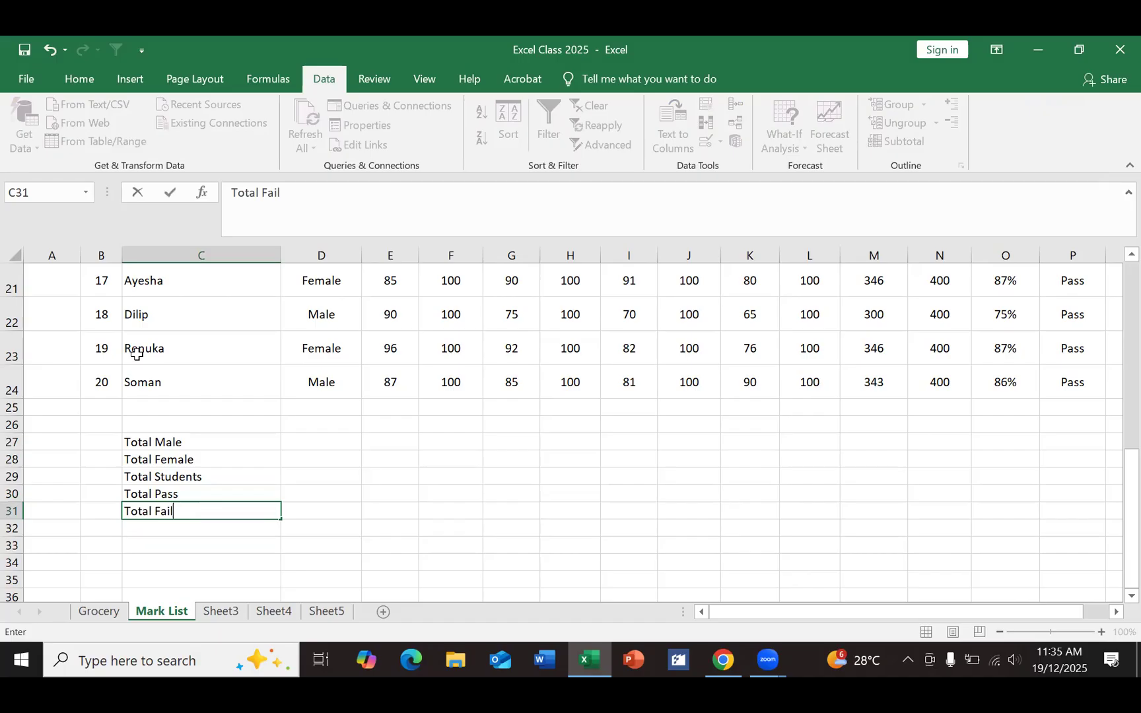
{"action": "left_click", "coordinate": [160, 534]}
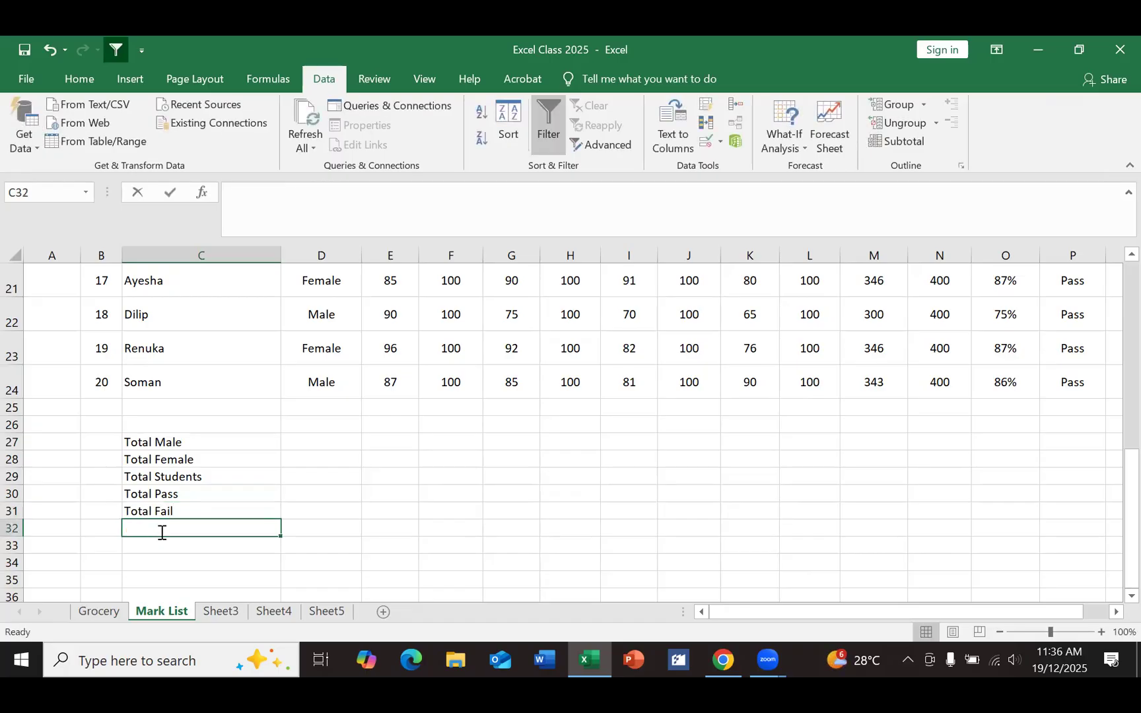
{"action": "type", "text": "Pass"}
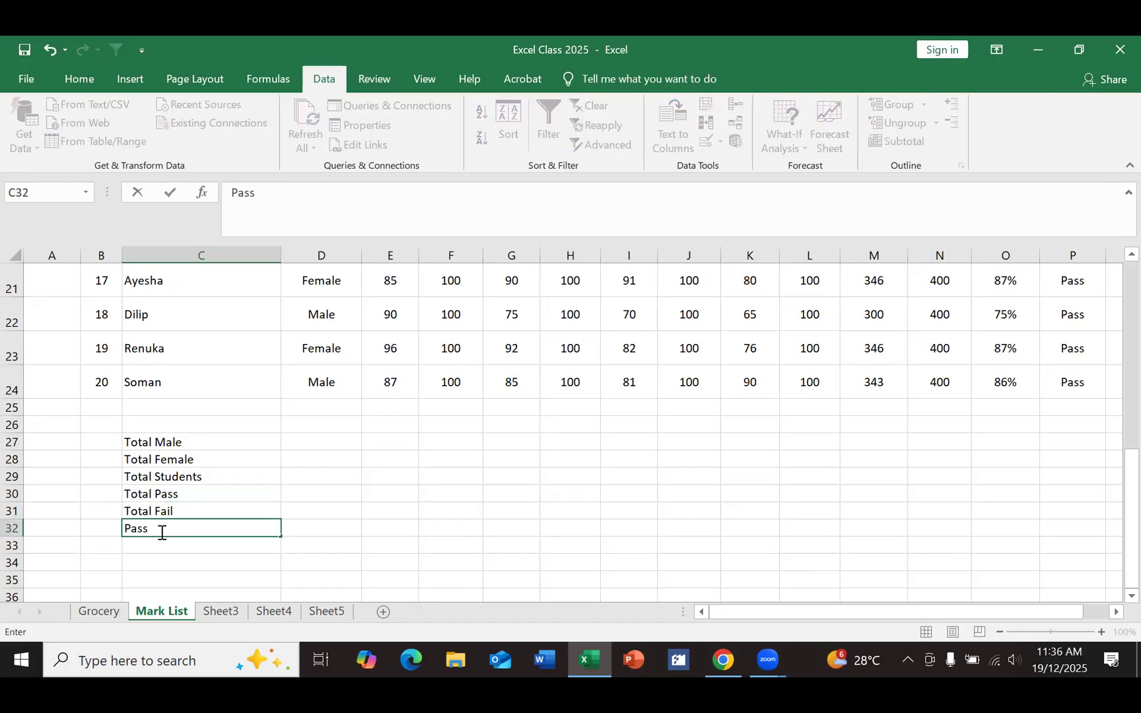
{"action": "type", "text": " %"}
{"action": "key", "text": "Return"}
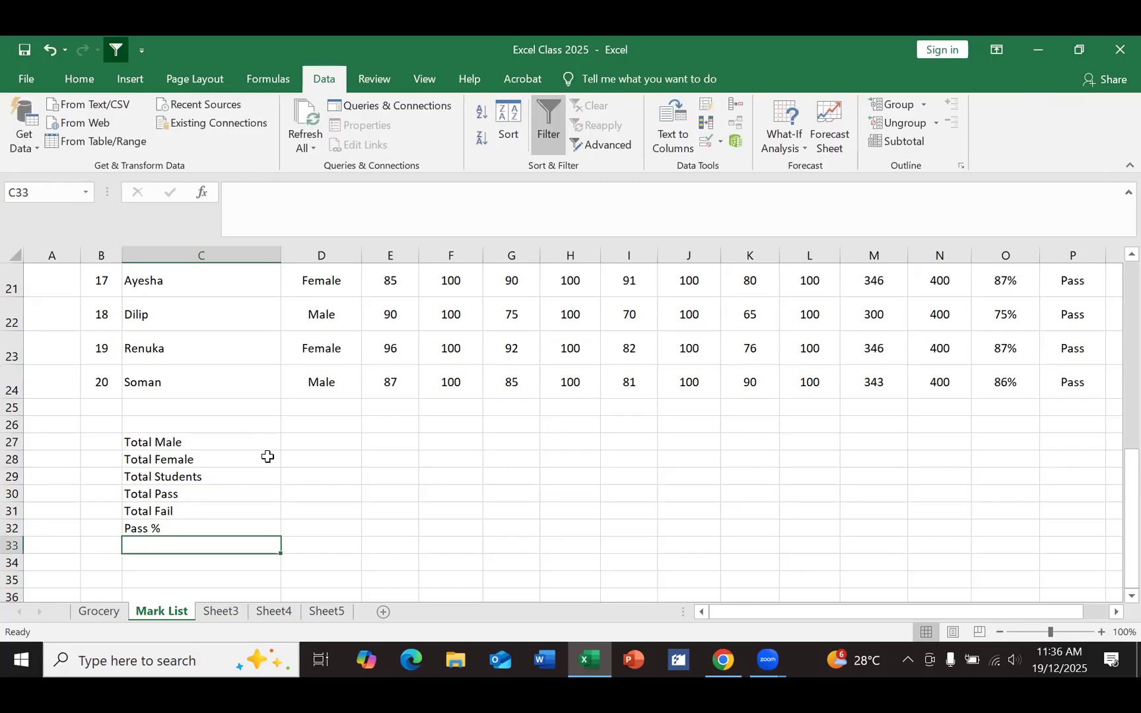
{"action": "left_click", "coordinate": [326, 442]}
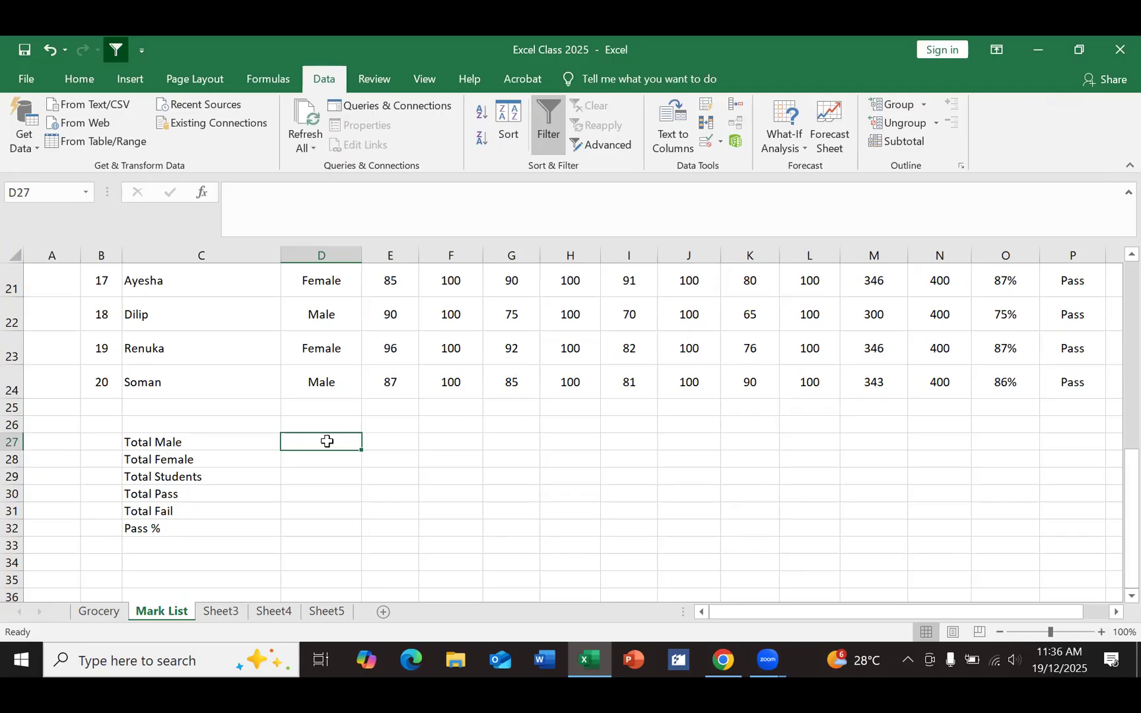
{"action": "left_click", "coordinate": [148, 442]}
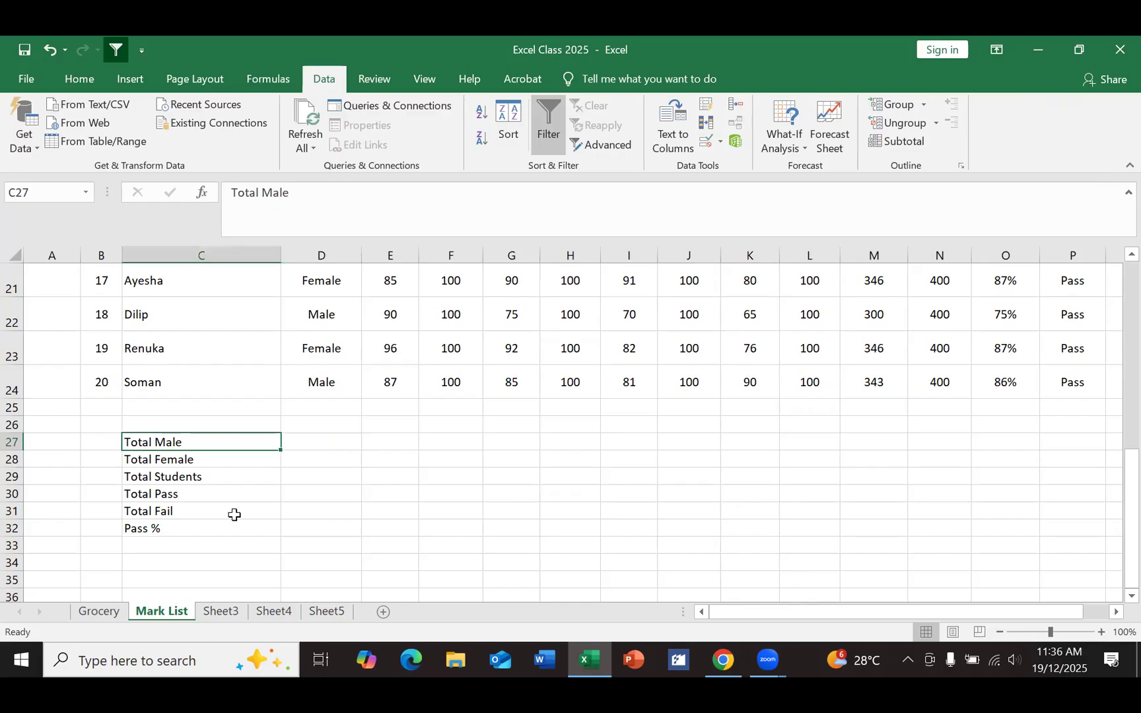
{"action": "left_click", "coordinate": [226, 549]}
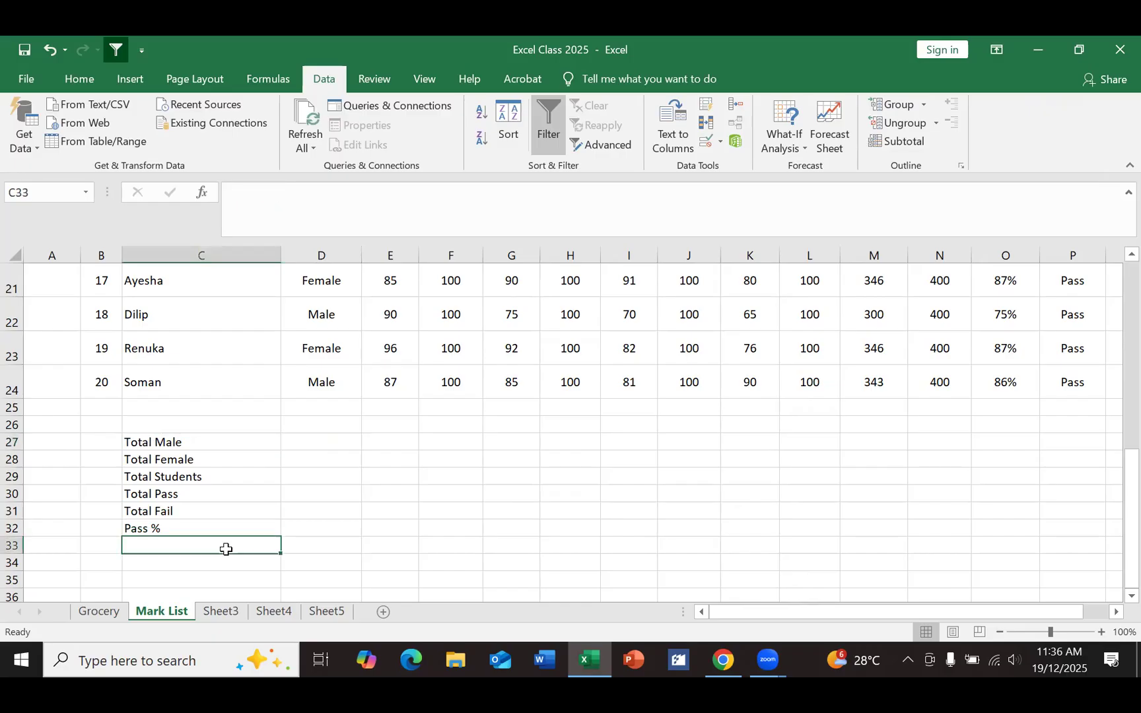
Step: Apply All Borders to the summary block C27:D32, covering the labels and their empty value cells
{"action": "left_click", "coordinate": [143, 442]}
{"action": "left_click_drag", "start_coordinate": [143, 442], "coordinate": [330, 444]}
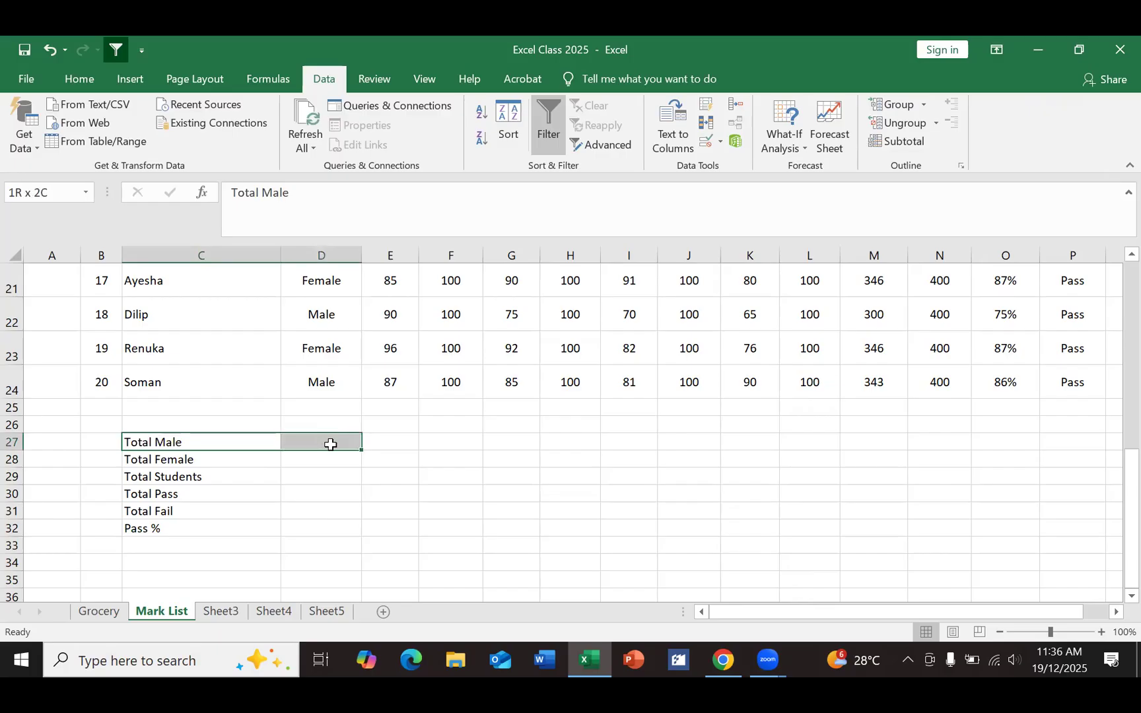
{"action": "left_click_drag", "start_coordinate": [331, 445], "coordinate": [318, 488]}
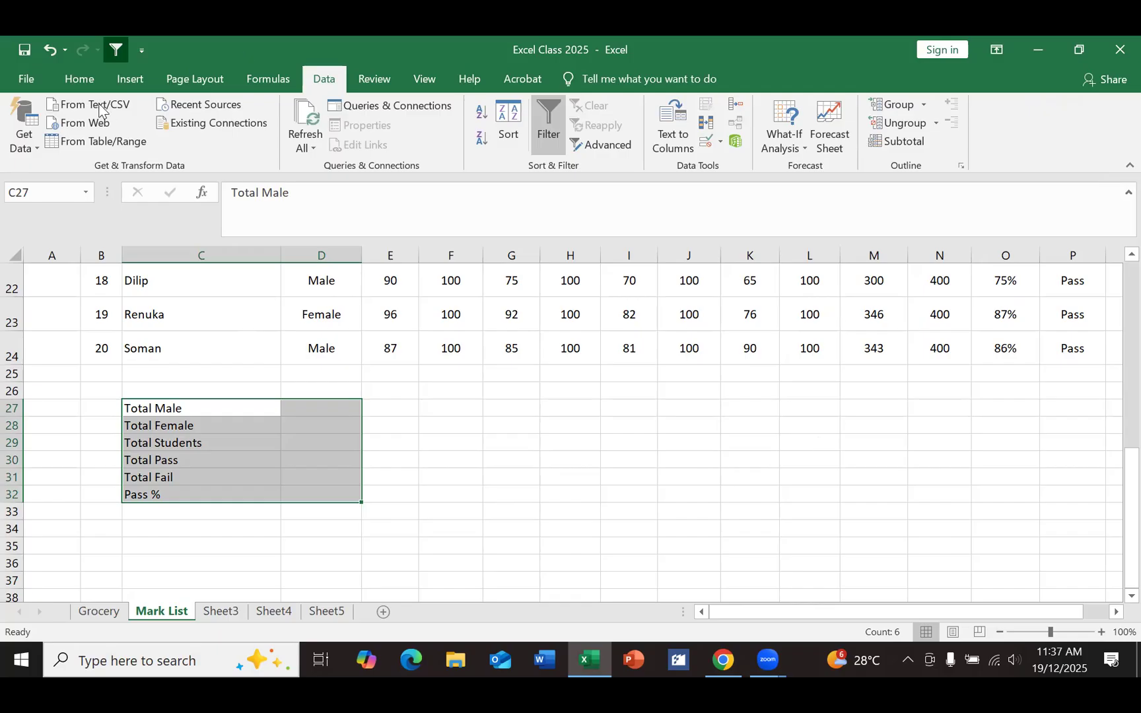
{"action": "left_click", "coordinate": [80, 80]}
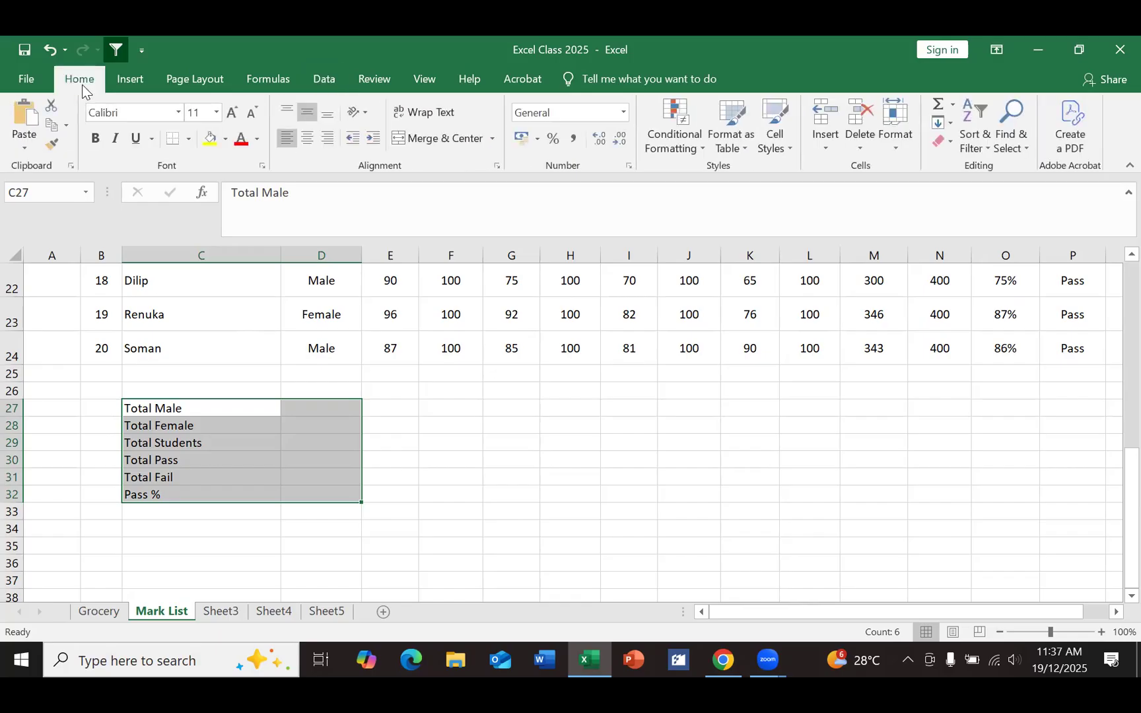
{"action": "left_click", "coordinate": [189, 140]}
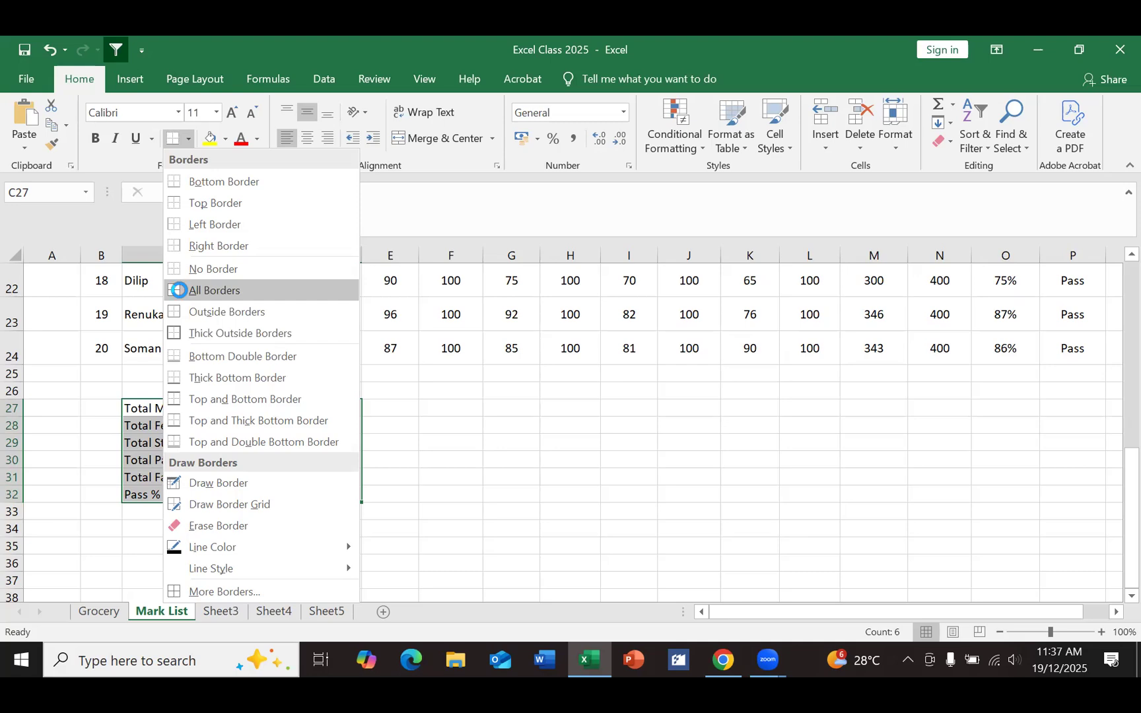
{"action": "left_click", "coordinate": [179, 290]}
{"action": "left_click", "coordinate": [461, 473]}
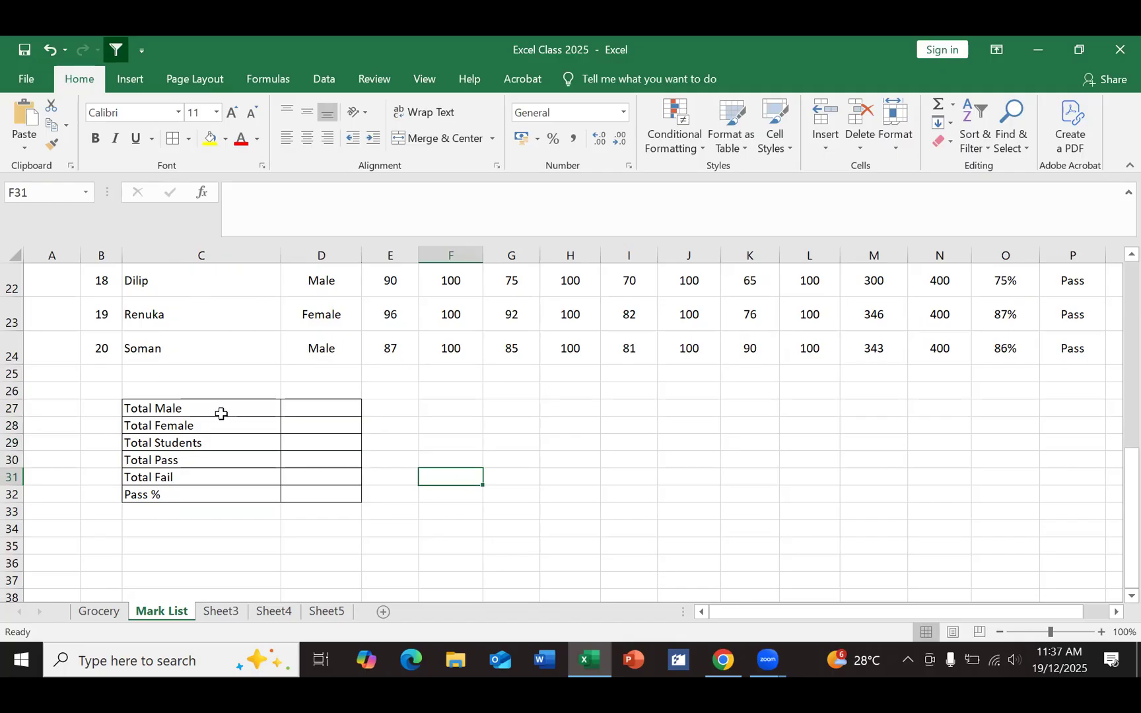
{"action": "left_click", "coordinate": [334, 417]}
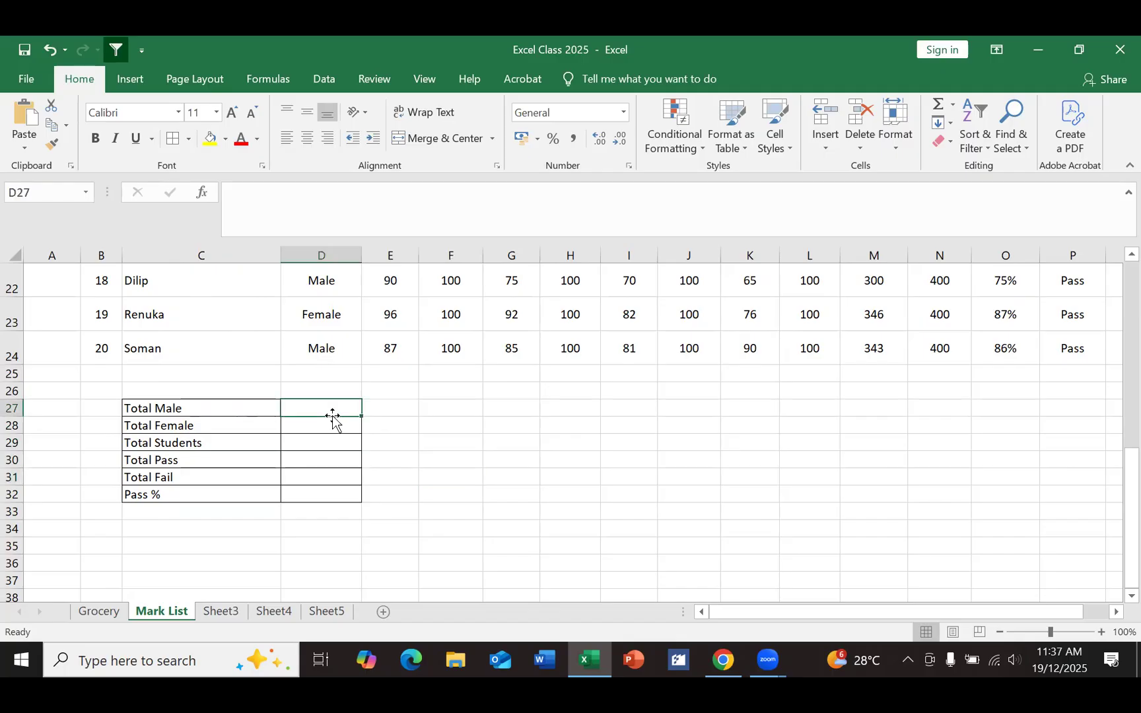
{"action": "scroll", "coordinate": [326, 410], "scroll_direction": "up", "scroll_amount": 1}
{"action": "scroll", "coordinate": [330, 413], "scroll_direction": "down", "scroll_amount": 1}
{"action": "left_click", "coordinate": [321, 434]}
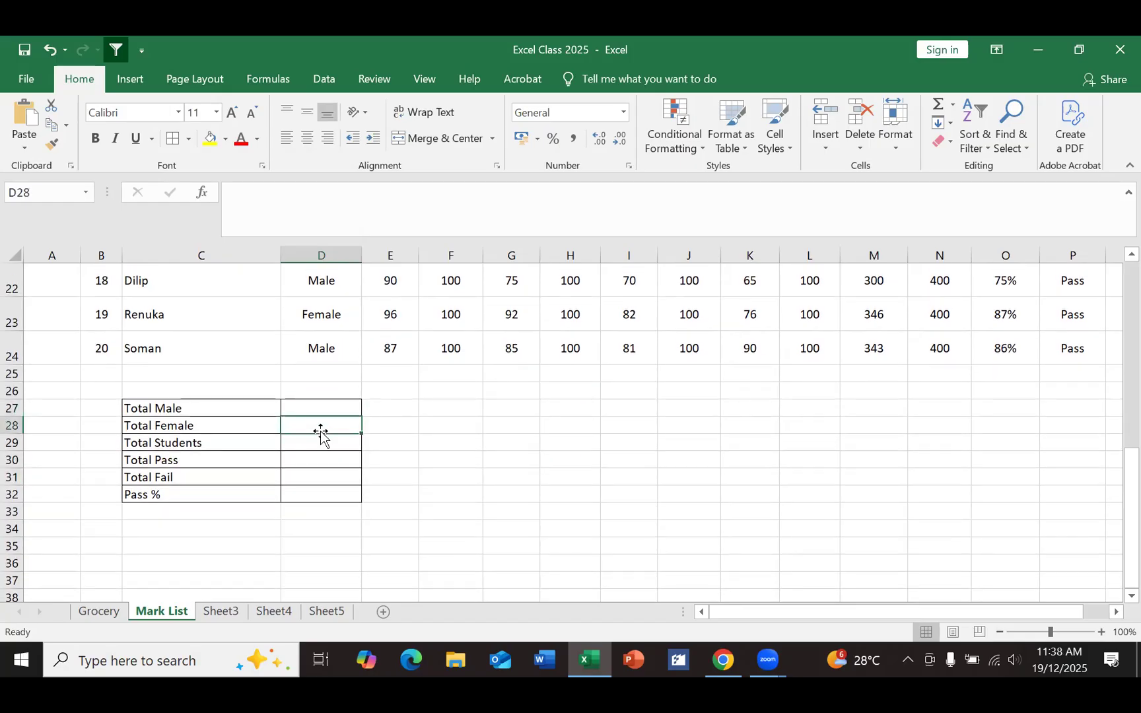
{"action": "left_click", "coordinate": [313, 445]}
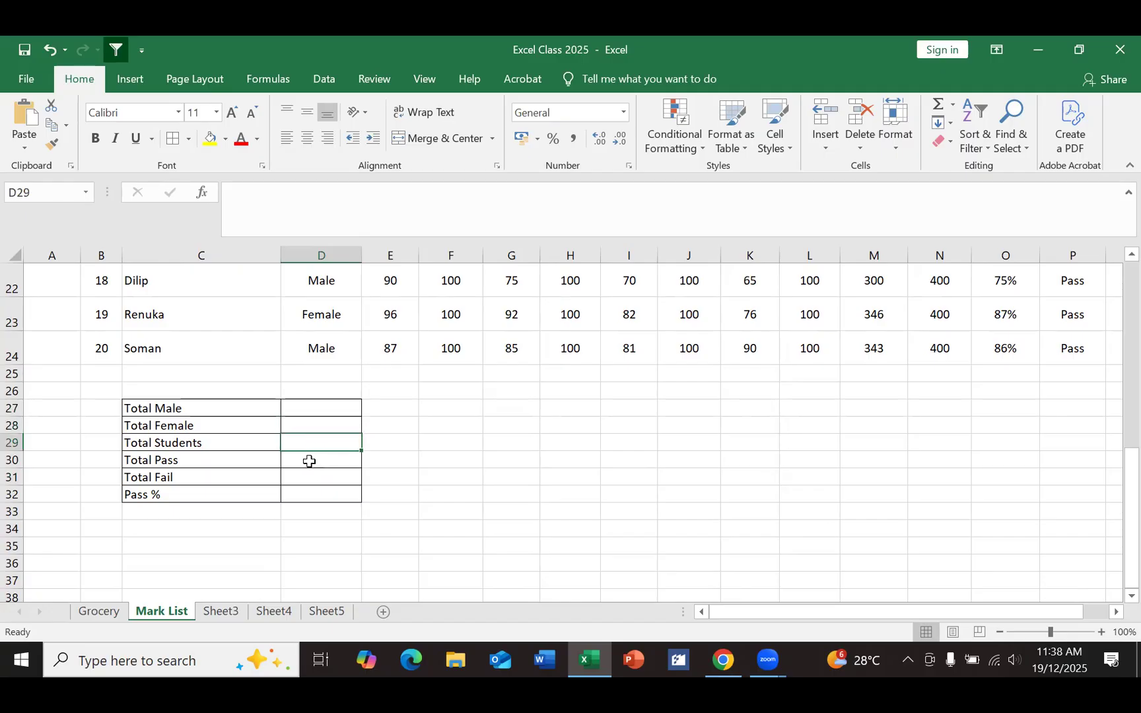
{"action": "left_click", "coordinate": [313, 495]}
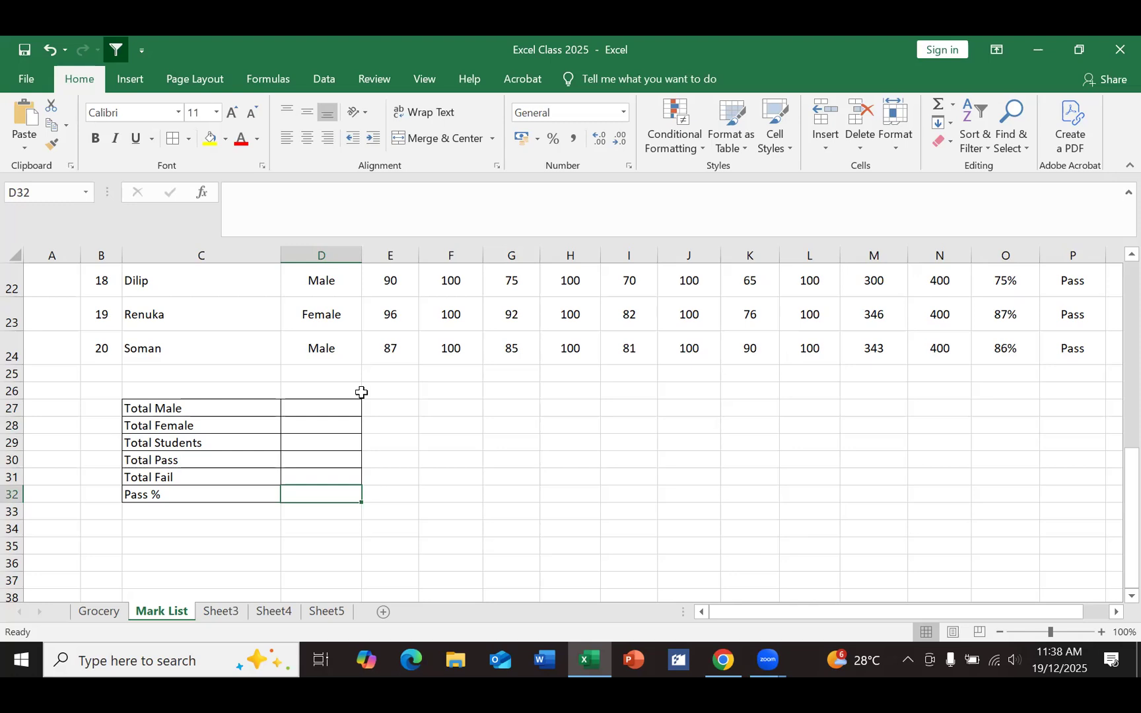
Step: Examine the Gender column of the mark list and the empty summary block below it
{"action": "left_click", "coordinate": [334, 410]}
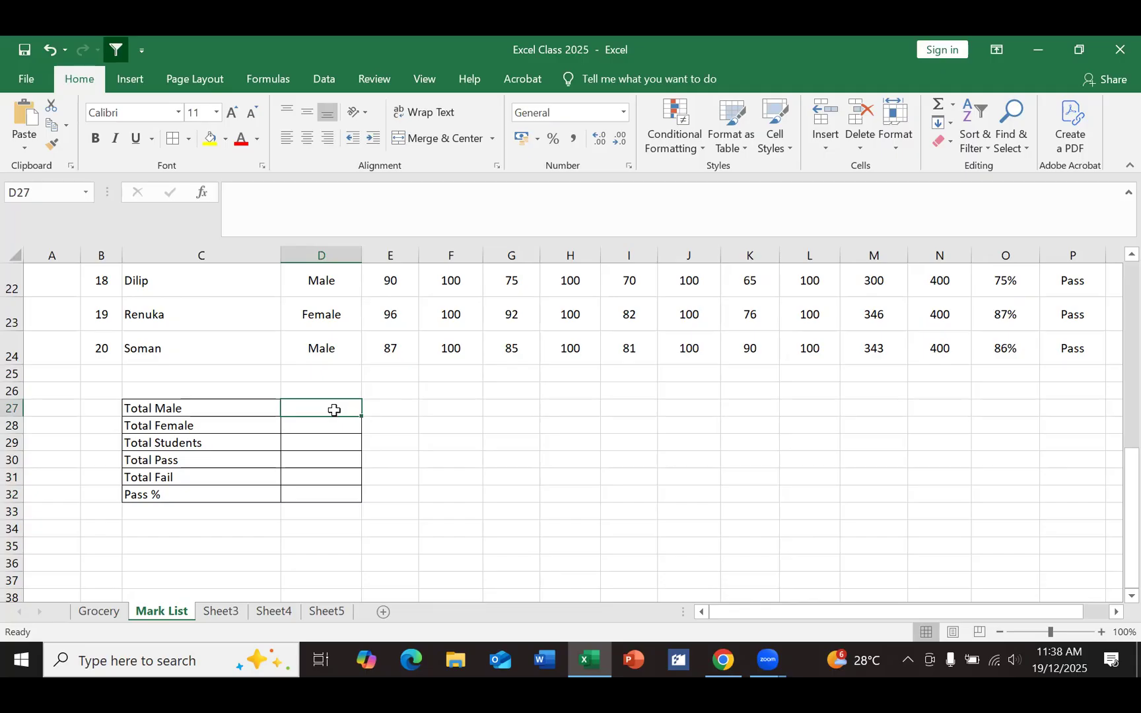
{"action": "scroll", "coordinate": [496, 400], "scroll_direction": "up", "scroll_amount": 5}
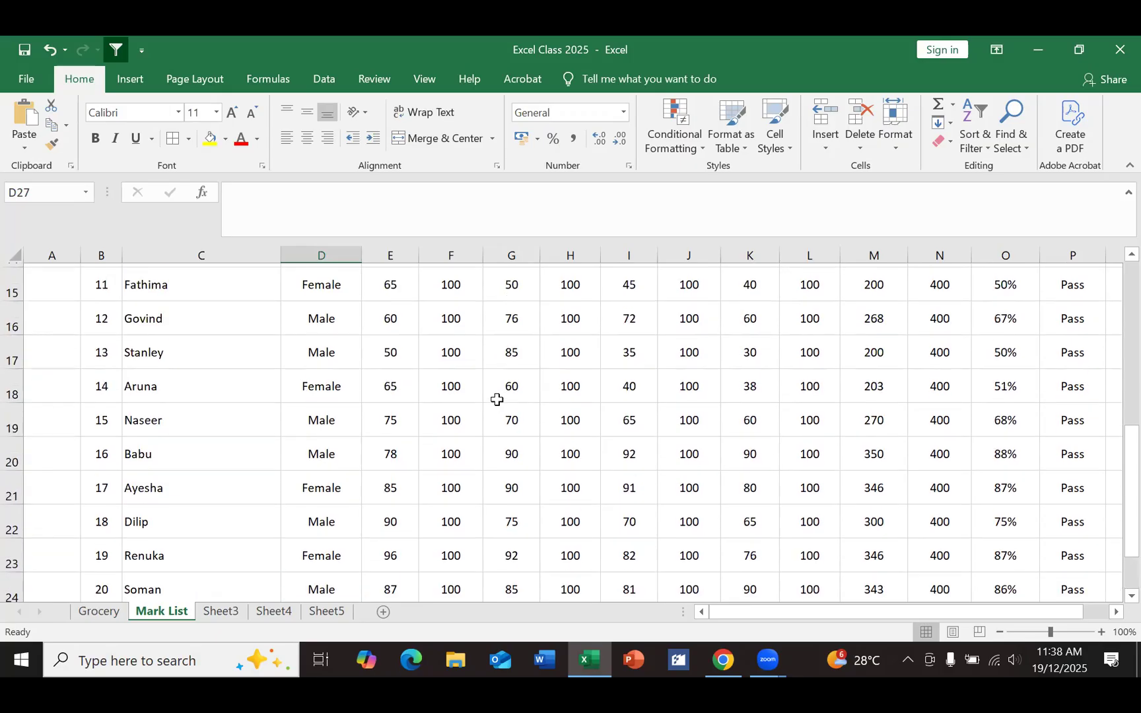
{"action": "scroll", "coordinate": [497, 399], "scroll_direction": "up", "scroll_amount": 3}
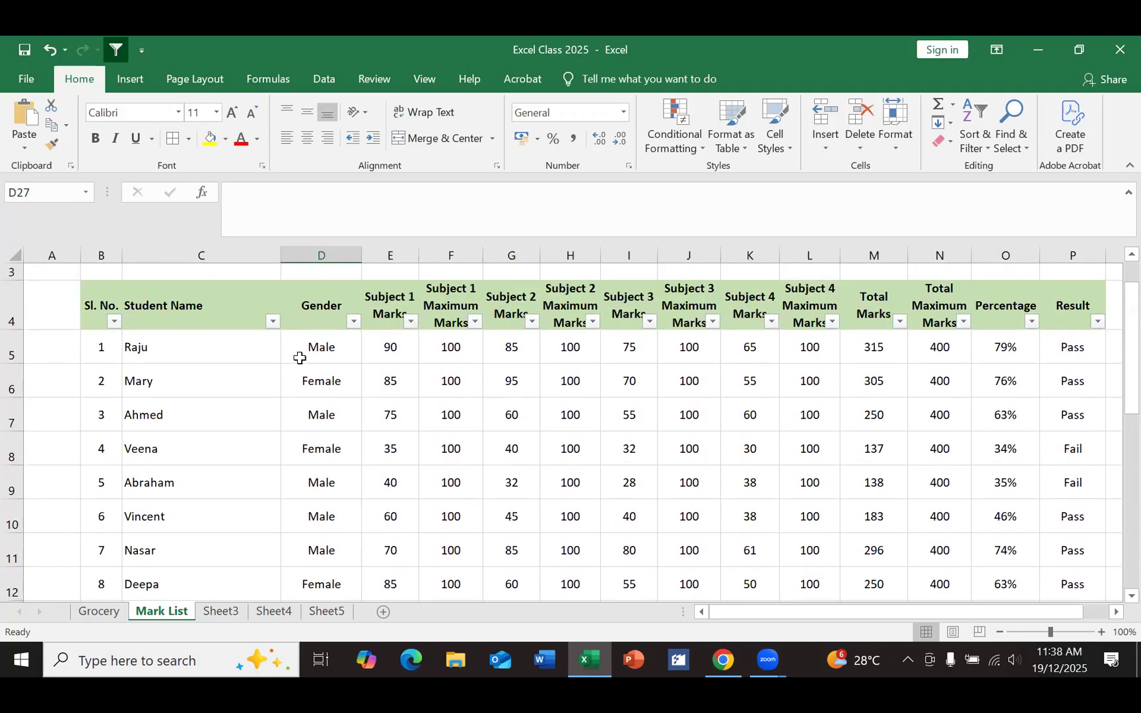
{"action": "left_click", "coordinate": [320, 362]}
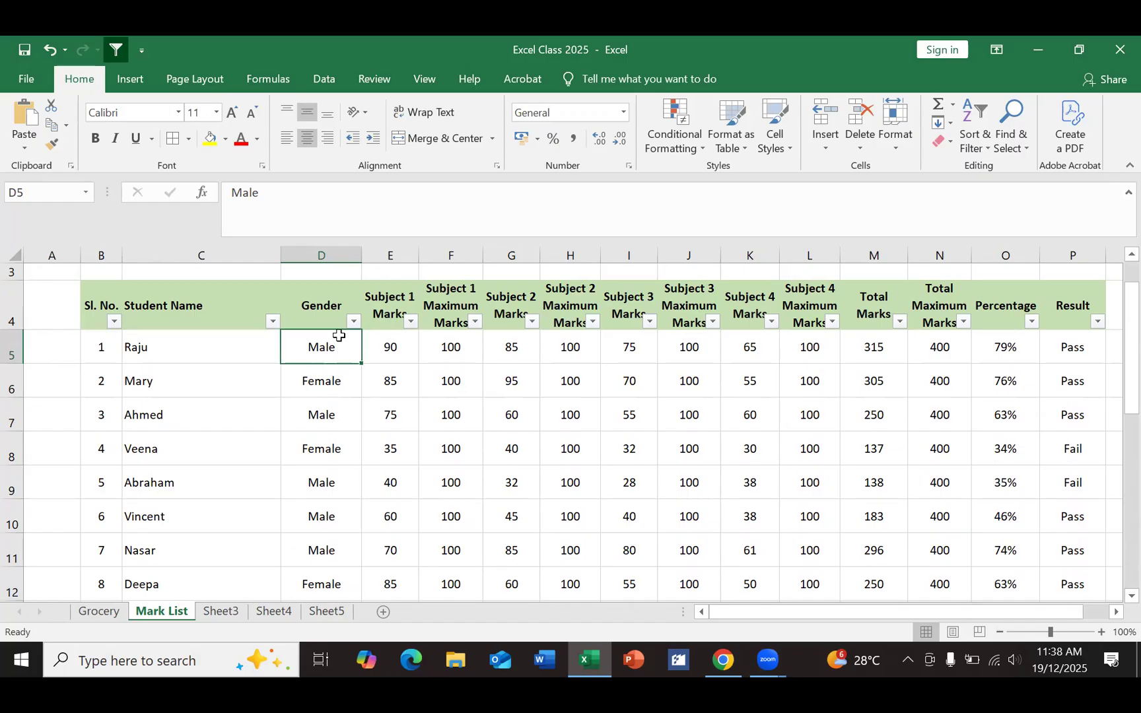
{"action": "scroll", "coordinate": [388, 462], "scroll_direction": "down", "scroll_amount": 1}
{"action": "scroll", "coordinate": [389, 463], "scroll_direction": "down", "scroll_amount": 8}
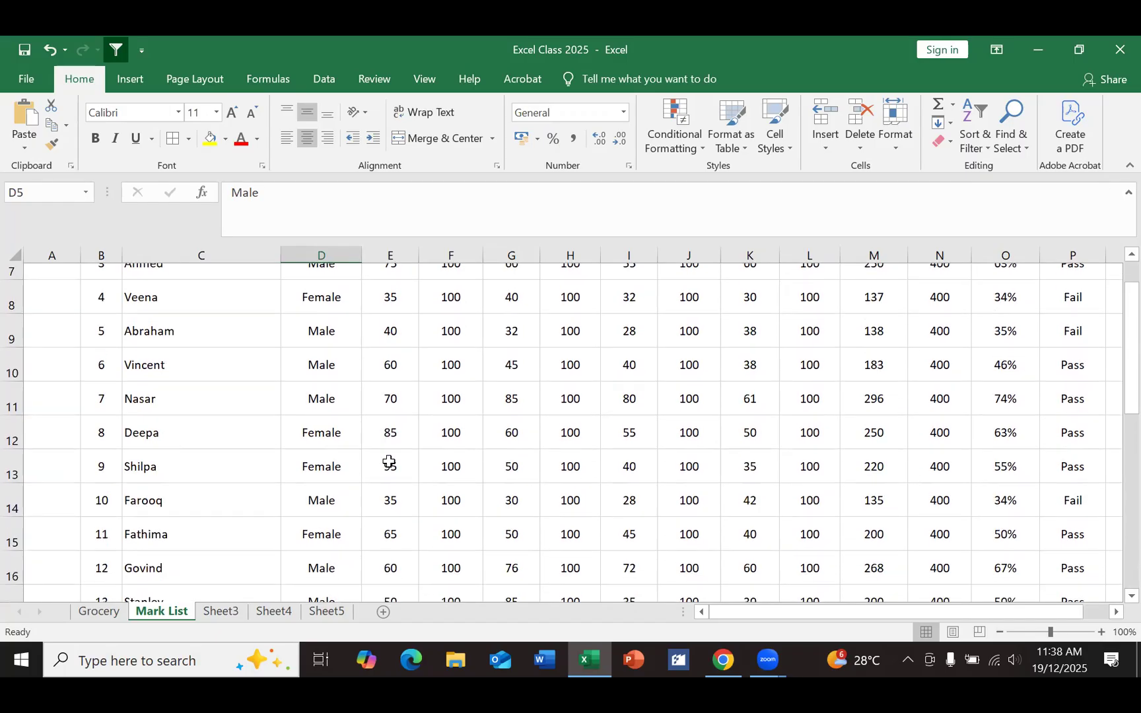
{"action": "scroll", "coordinate": [389, 461], "scroll_direction": "up", "scroll_amount": 2}
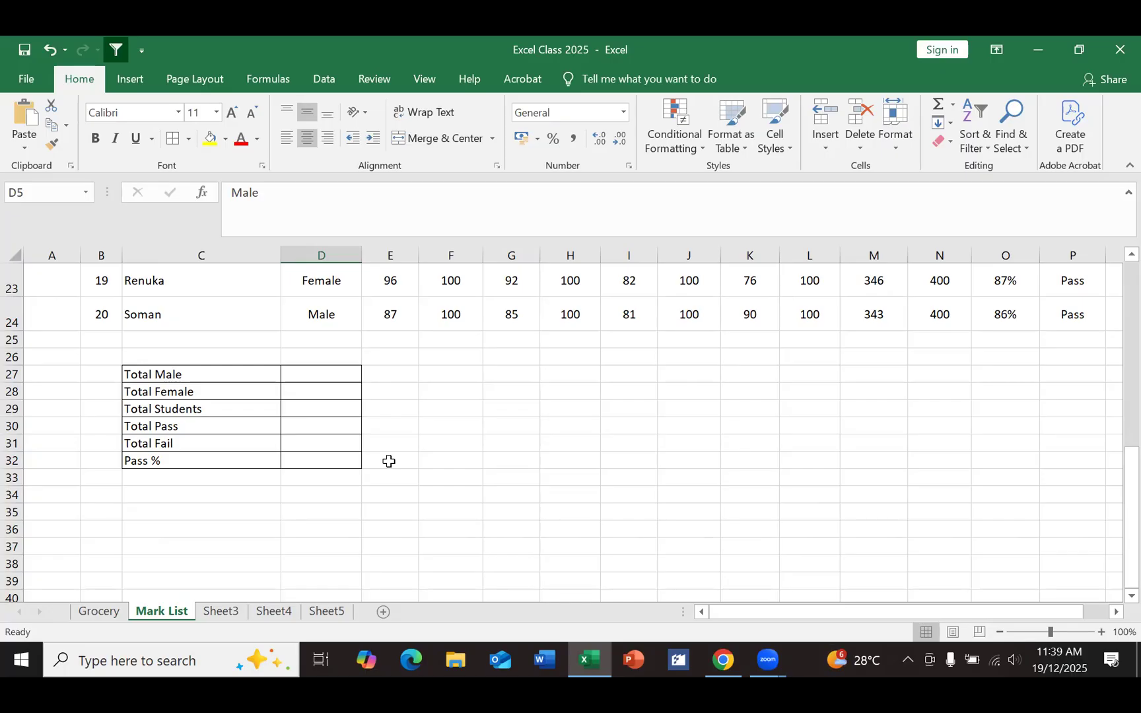
{"action": "scroll", "coordinate": [504, 403], "scroll_direction": "up", "scroll_amount": 1}
{"action": "scroll", "coordinate": [504, 403], "scroll_direction": "down", "scroll_amount": 3}
{"action": "scroll", "coordinate": [504, 403], "scroll_direction": "up", "scroll_amount": 6}
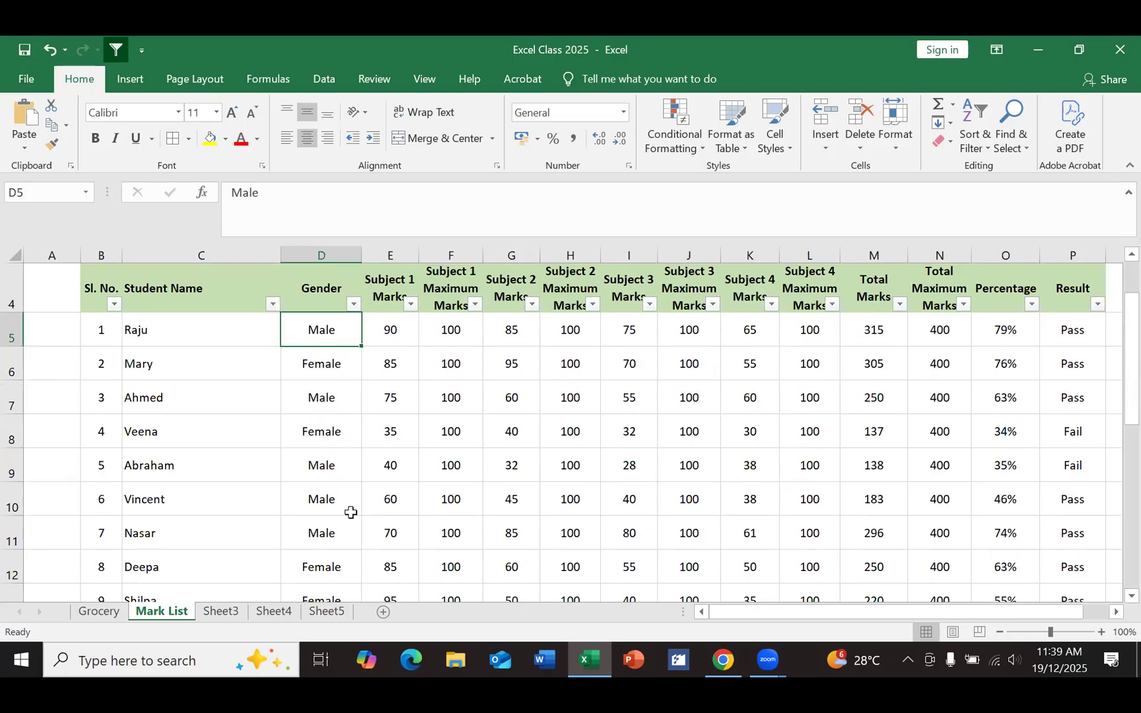
{"action": "scroll", "coordinate": [351, 512], "scroll_direction": "down", "scroll_amount": 6}
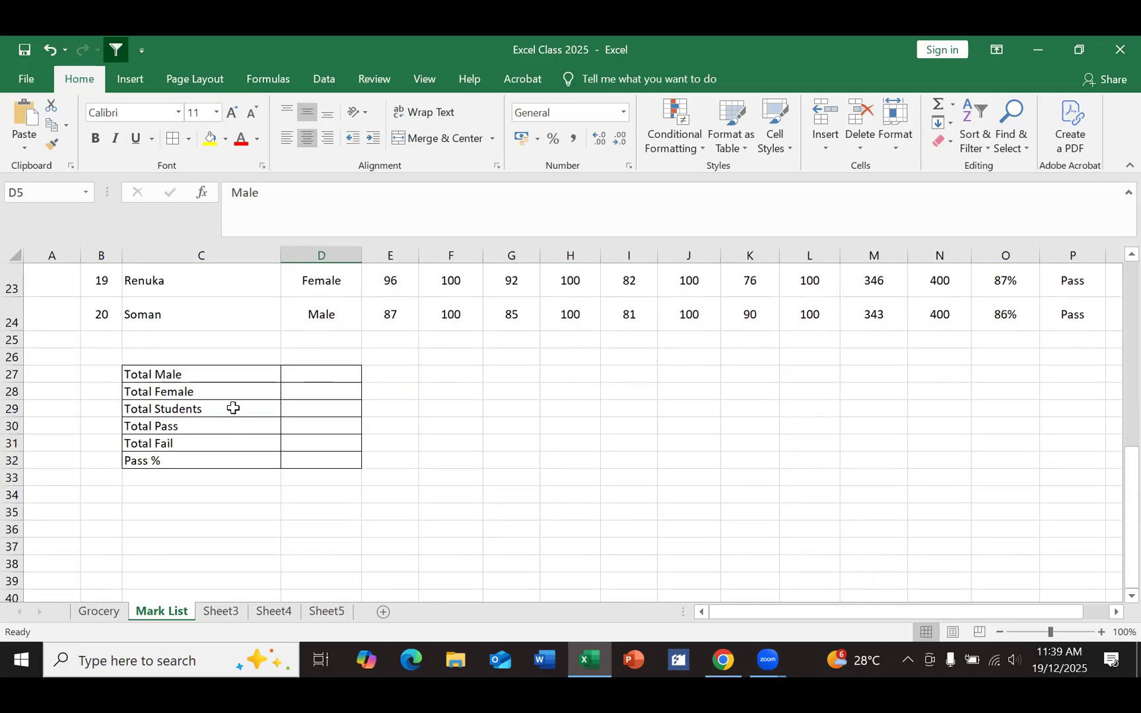
Step: Insert the COUNTIF function in the Total Male cell D27
{"action": "left_click", "coordinate": [344, 376]}
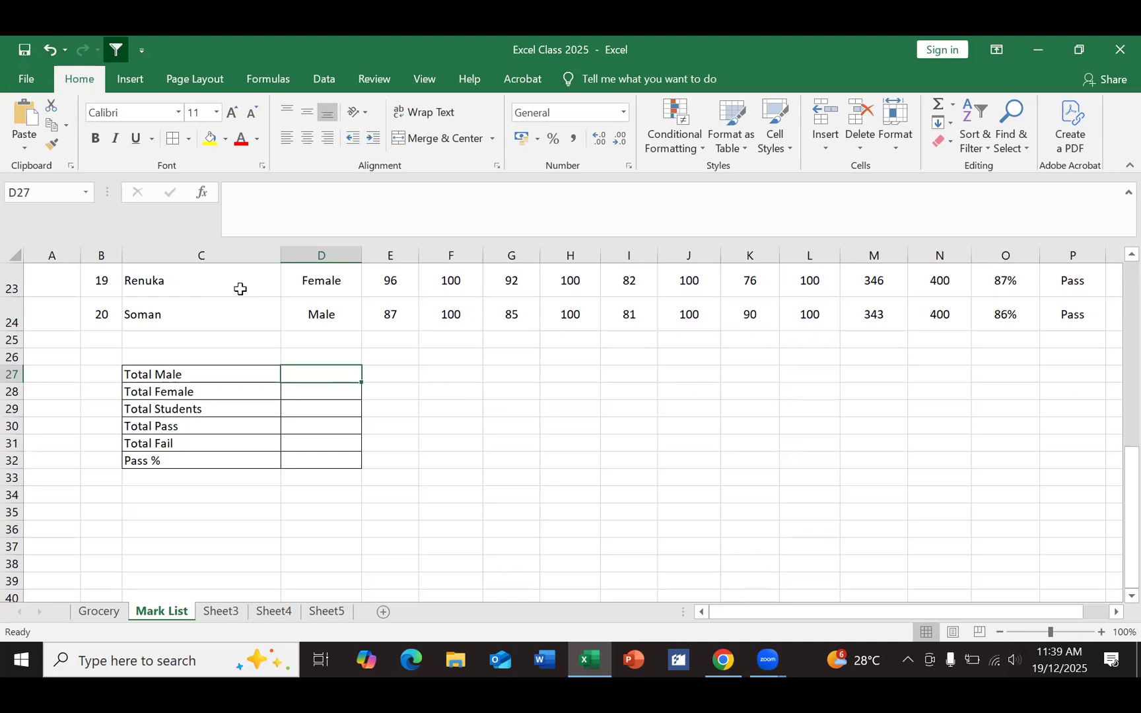
{"action": "left_click", "coordinate": [186, 191]}
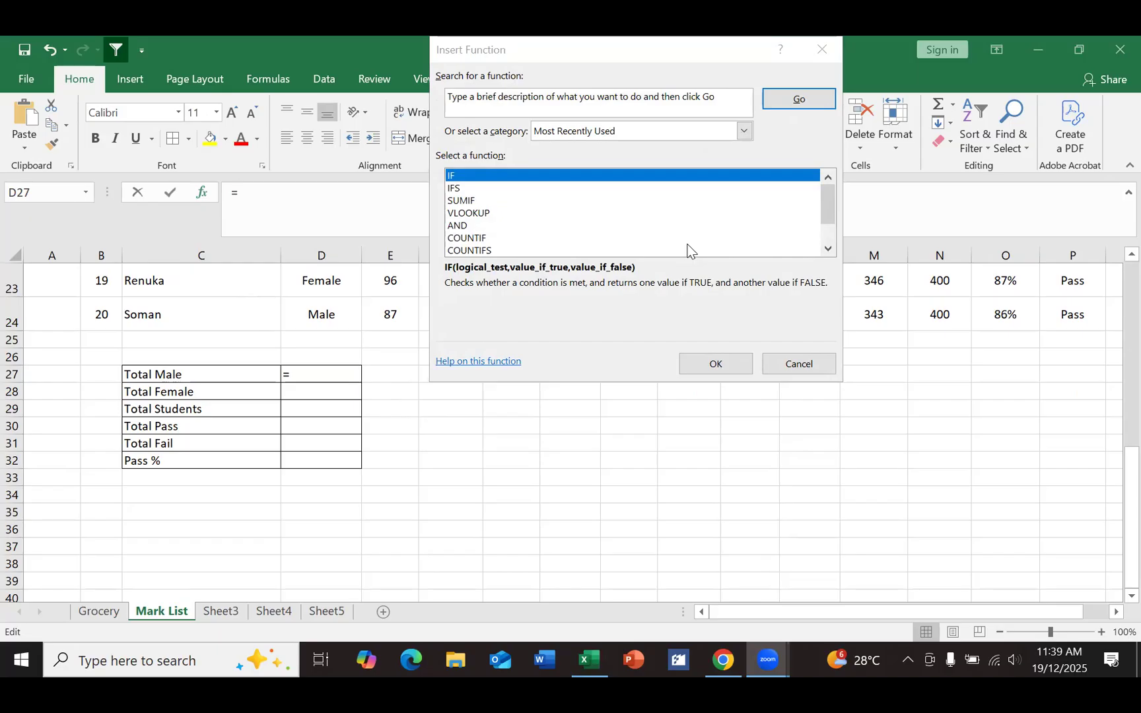
{"action": "left_click", "coordinate": [484, 239]}
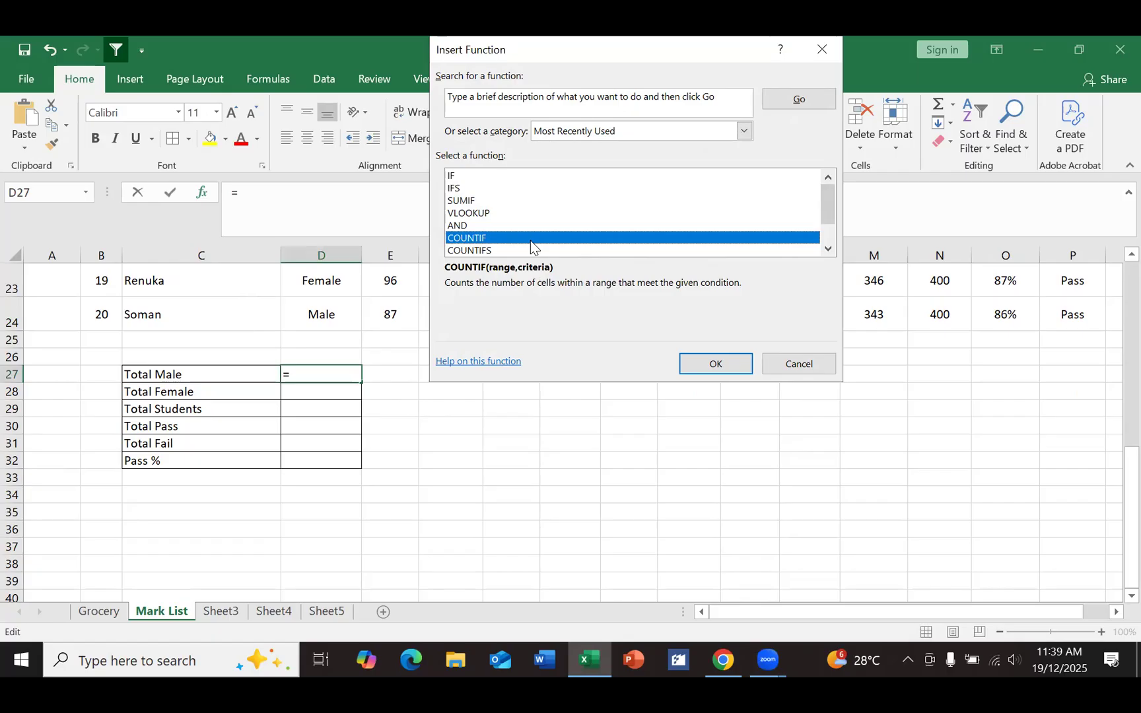
{"action": "key", "text": "Tab"}
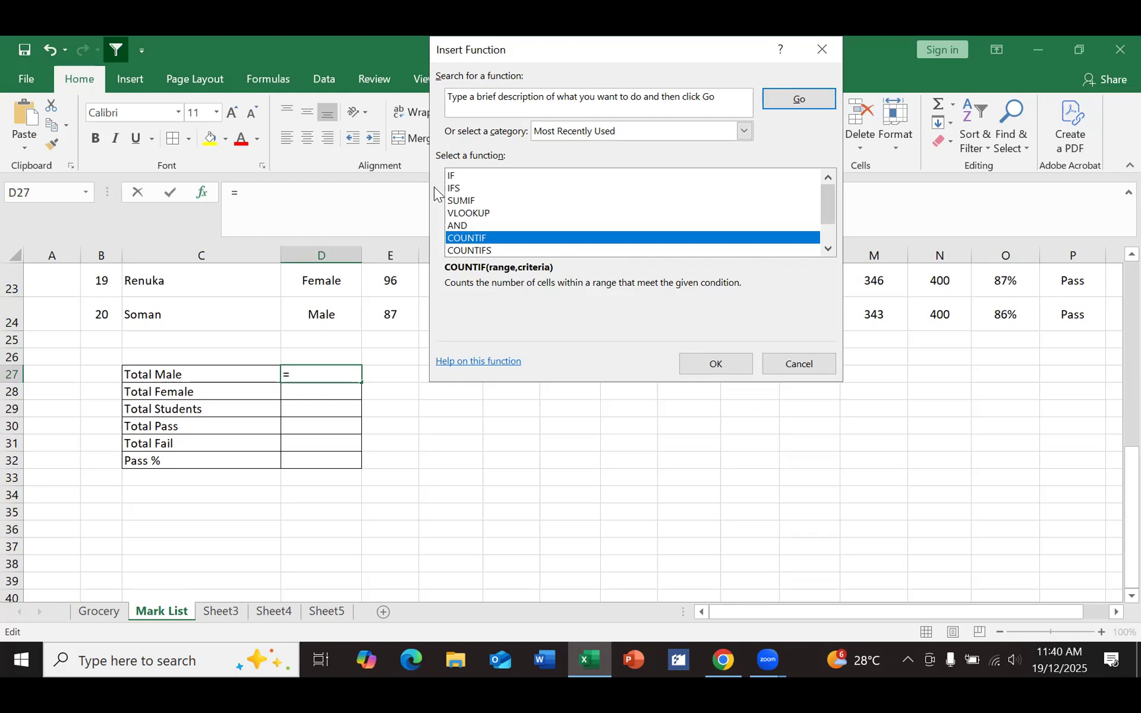
{"action": "type", "text": "count"}
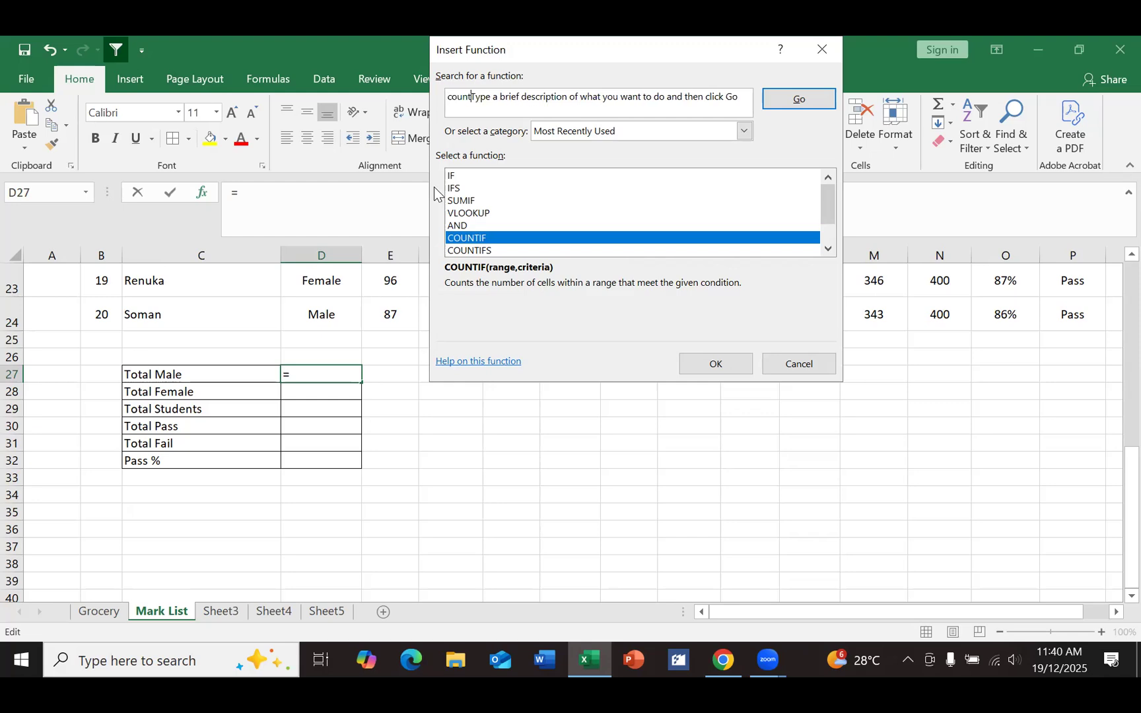
{"action": "type", "text": "if"}
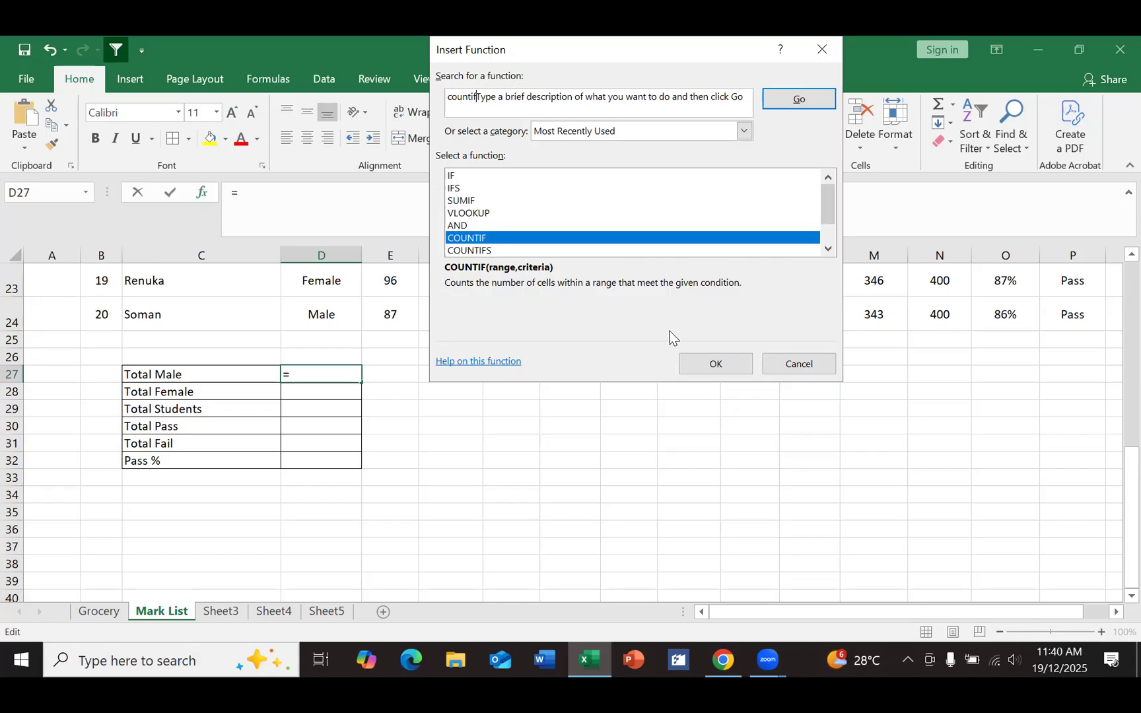
{"action": "left_click", "coordinate": [691, 373]}
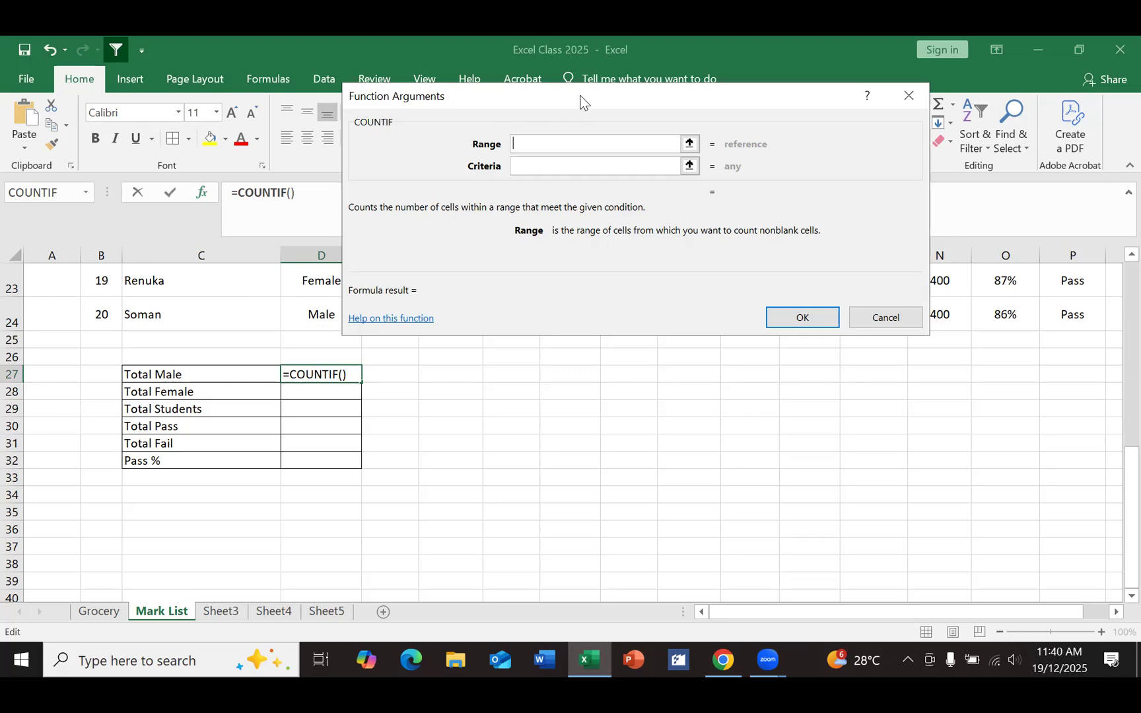
Step: Complete the COUNTIF in D27 with the range D5:D24 and the criteria Male
{"action": "left_click_drag", "start_coordinate": [581, 99], "coordinate": [778, 265]}
{"action": "scroll", "coordinate": [455, 362], "scroll_direction": "up", "scroll_amount": 3}
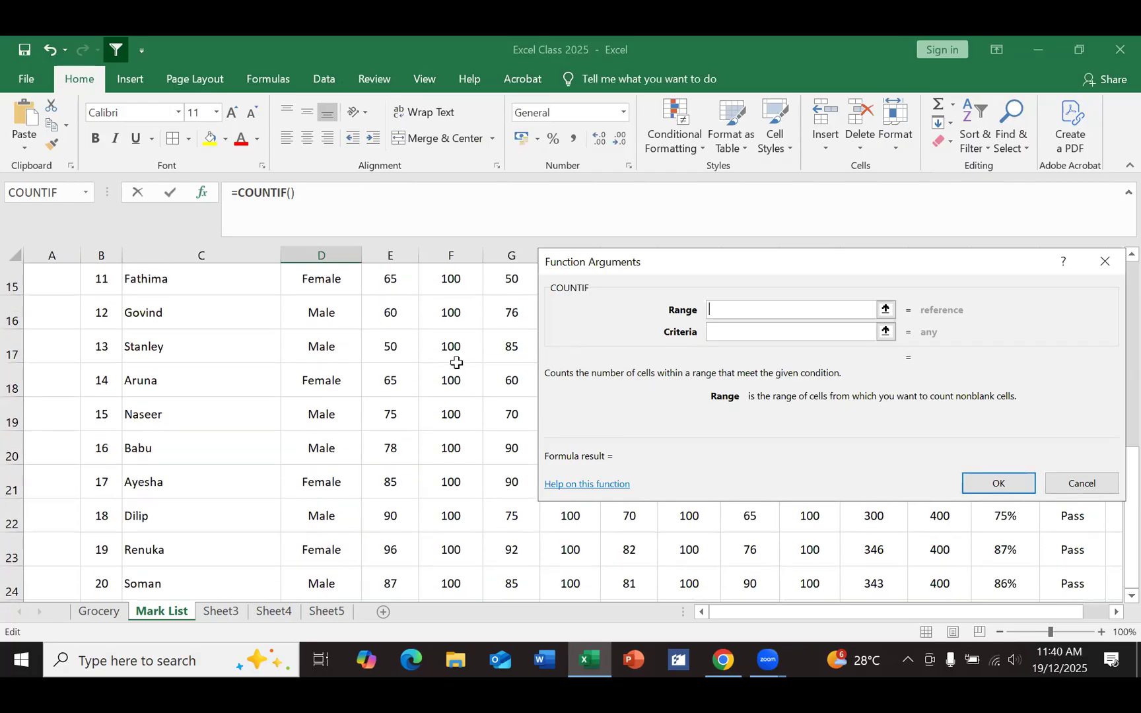
{"action": "scroll", "coordinate": [456, 362], "scroll_direction": "up", "scroll_amount": 5}
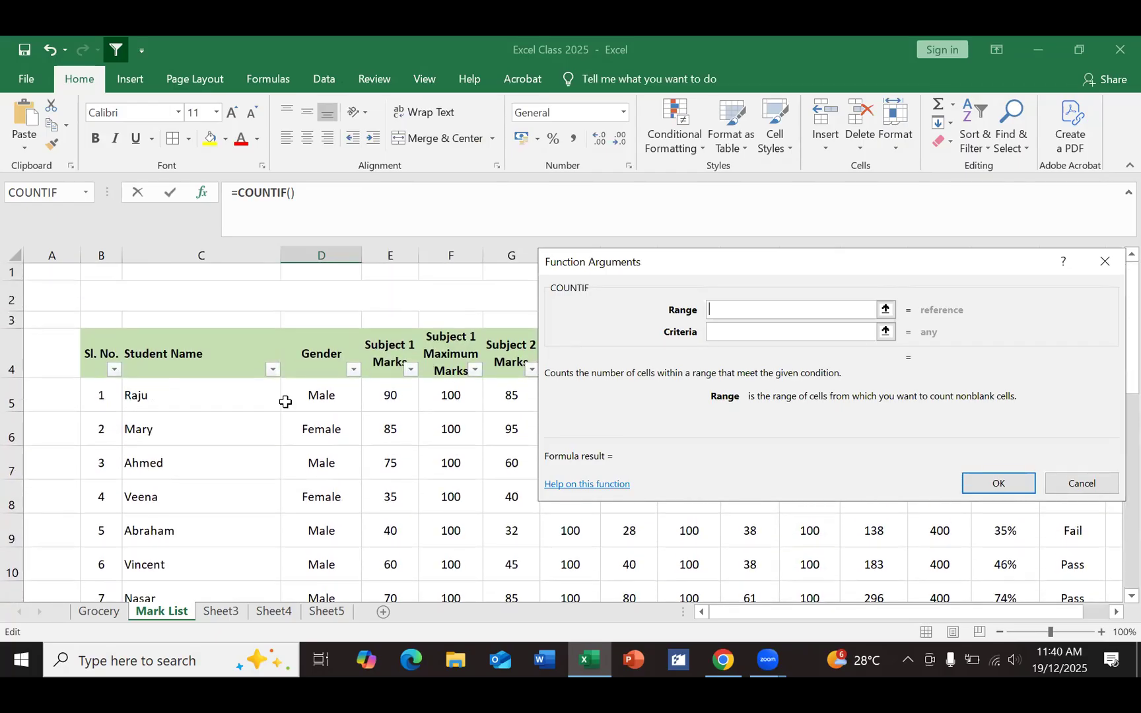
{"action": "left_click", "coordinate": [294, 394]}
{"action": "left_click_drag", "start_coordinate": [291, 444], "coordinate": [296, 560]}
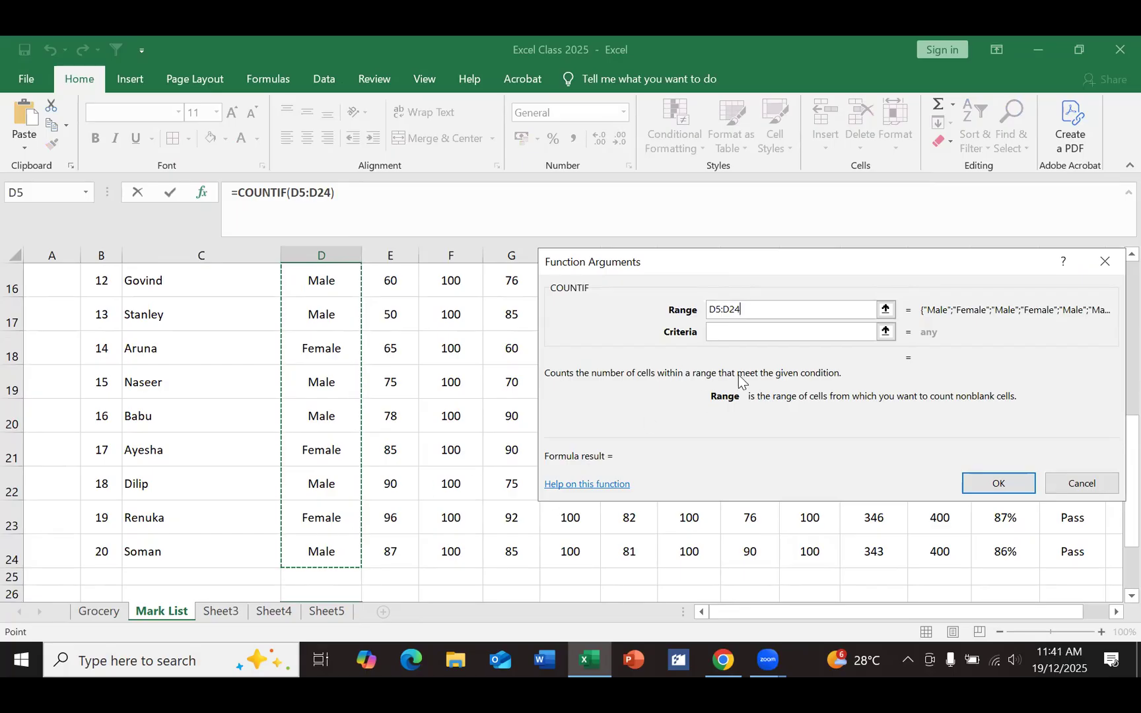
{"action": "left_click", "coordinate": [717, 332]}
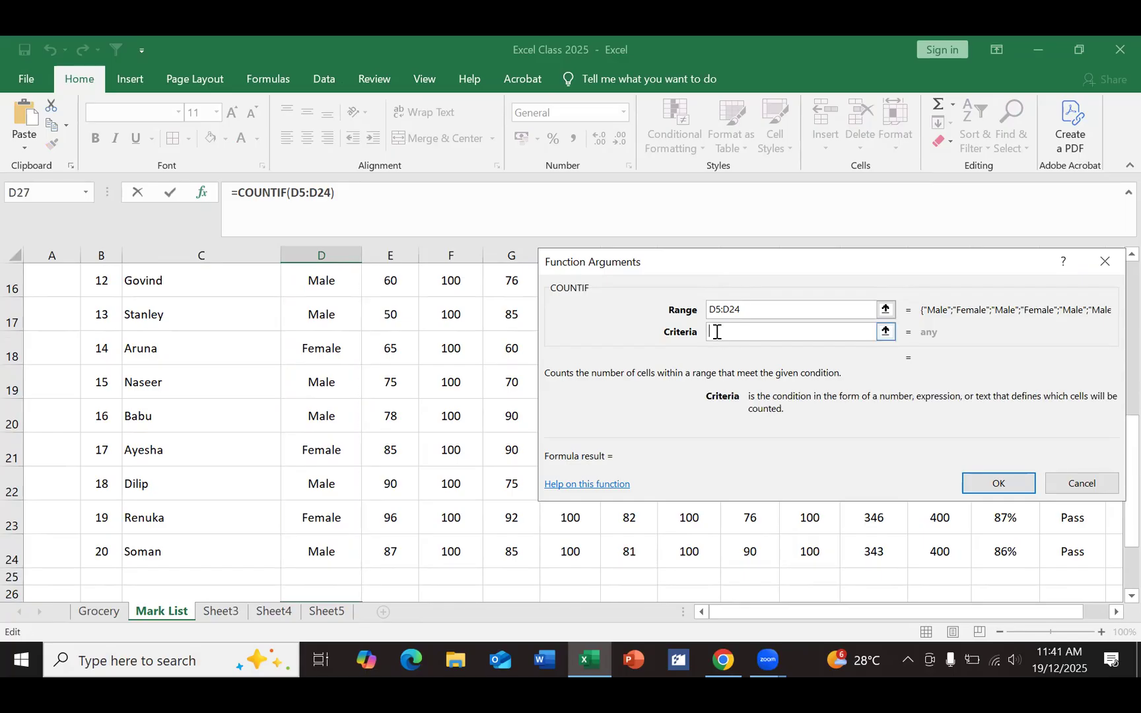
{"action": "type", "text": "Male"}
{"action": "left_click", "coordinate": [1017, 487]}
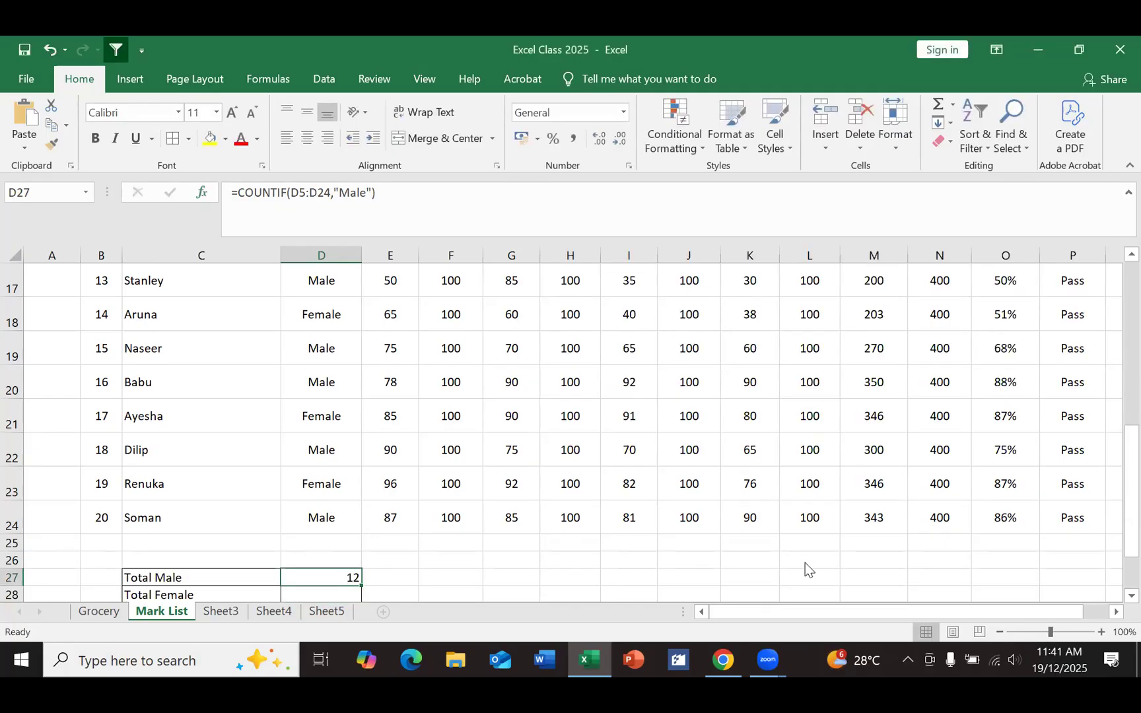
Step: Clear the COUNTIF formula from the Total Male cell D27
{"action": "scroll", "coordinate": [516, 556], "scroll_direction": "down", "scroll_amount": 1}
{"action": "scroll", "coordinate": [515, 557], "scroll_direction": "down", "scroll_amount": 1}
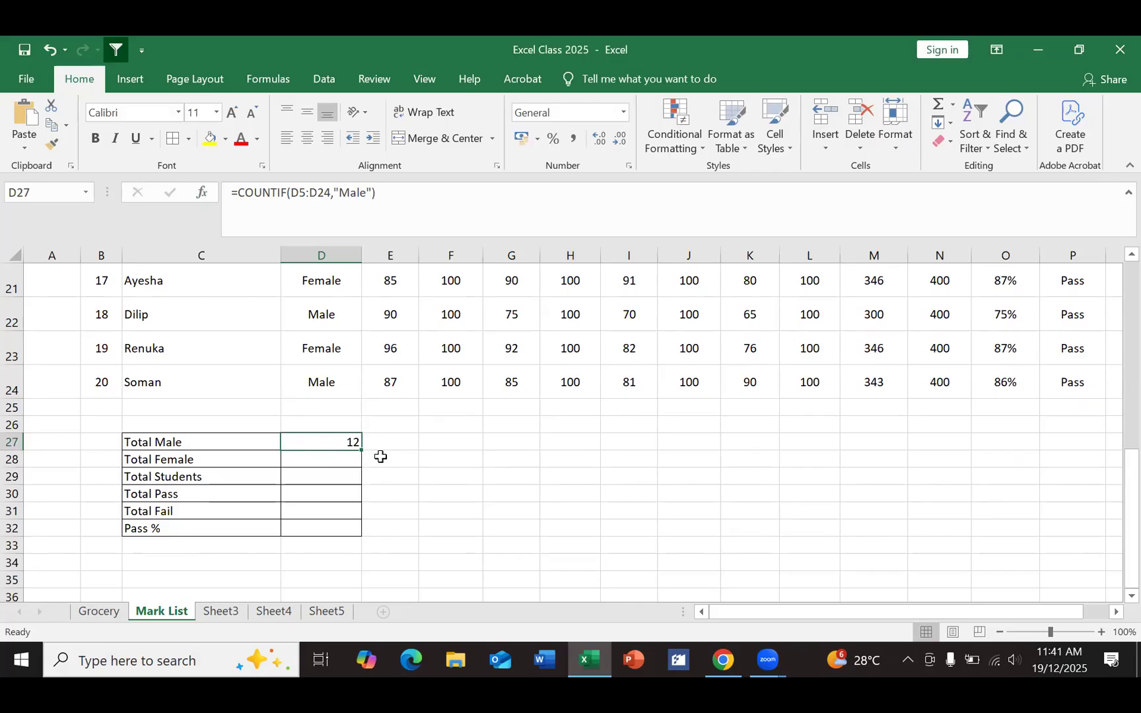
{"action": "left_click", "coordinate": [423, 487]}
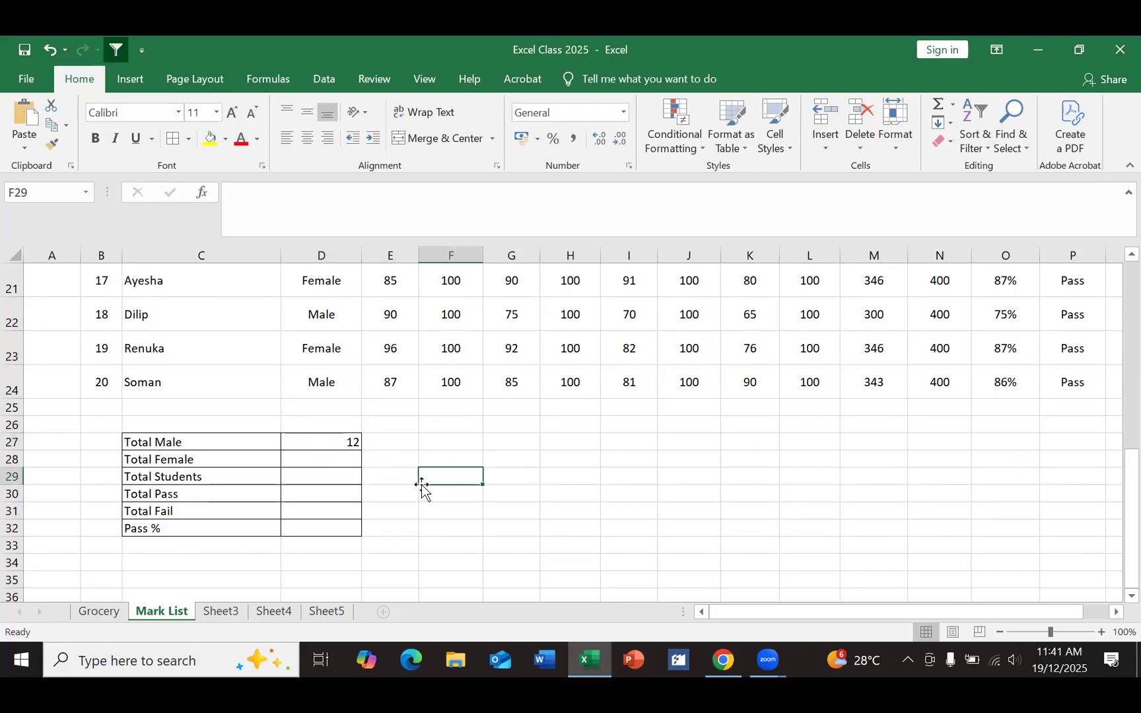
{"action": "left_click", "coordinate": [306, 445]}
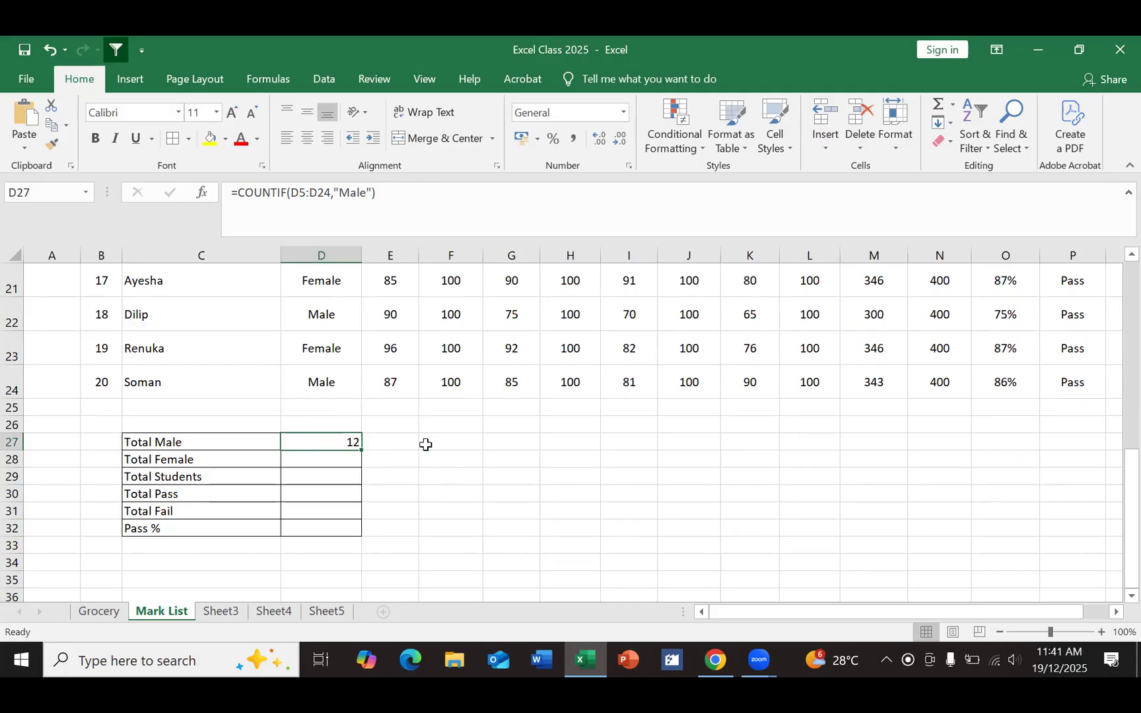
{"action": "left_click", "coordinate": [406, 492]}
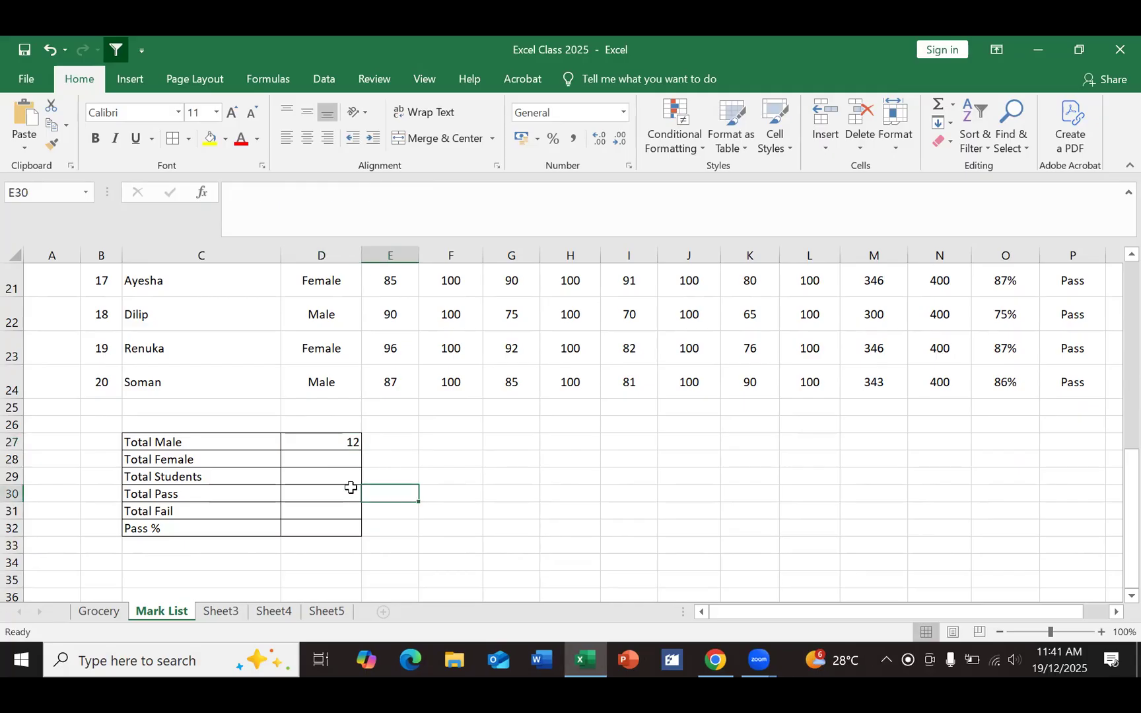
{"action": "left_click", "coordinate": [292, 445]}
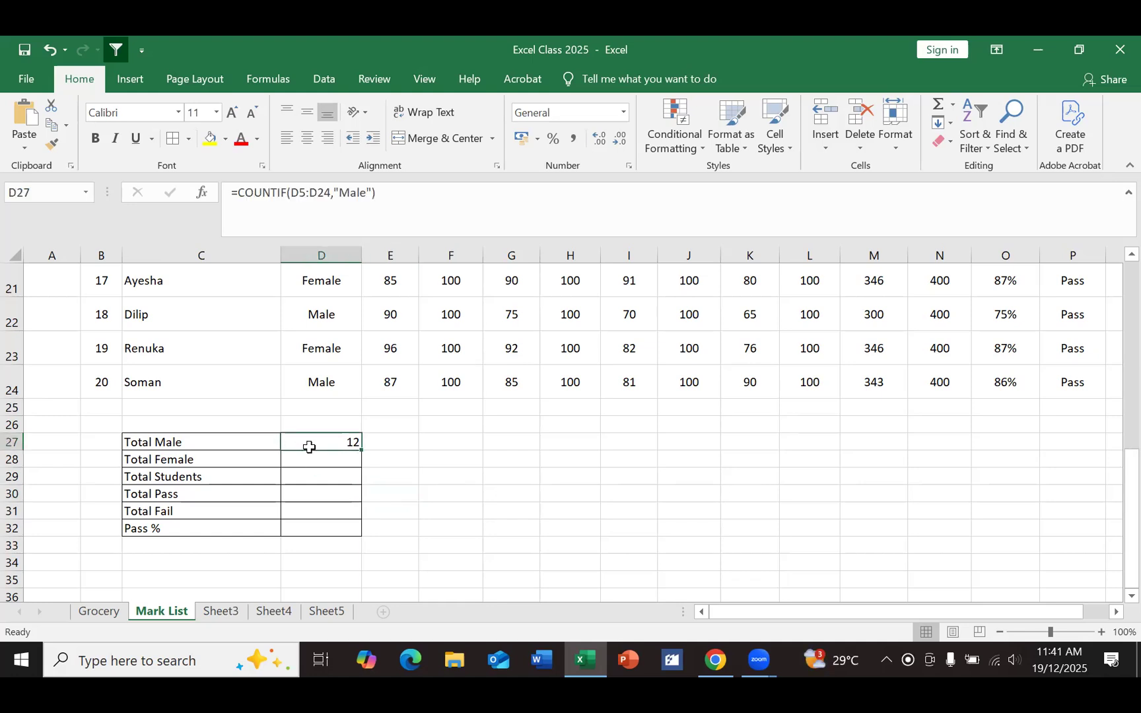
{"action": "key", "text": "Delete"}
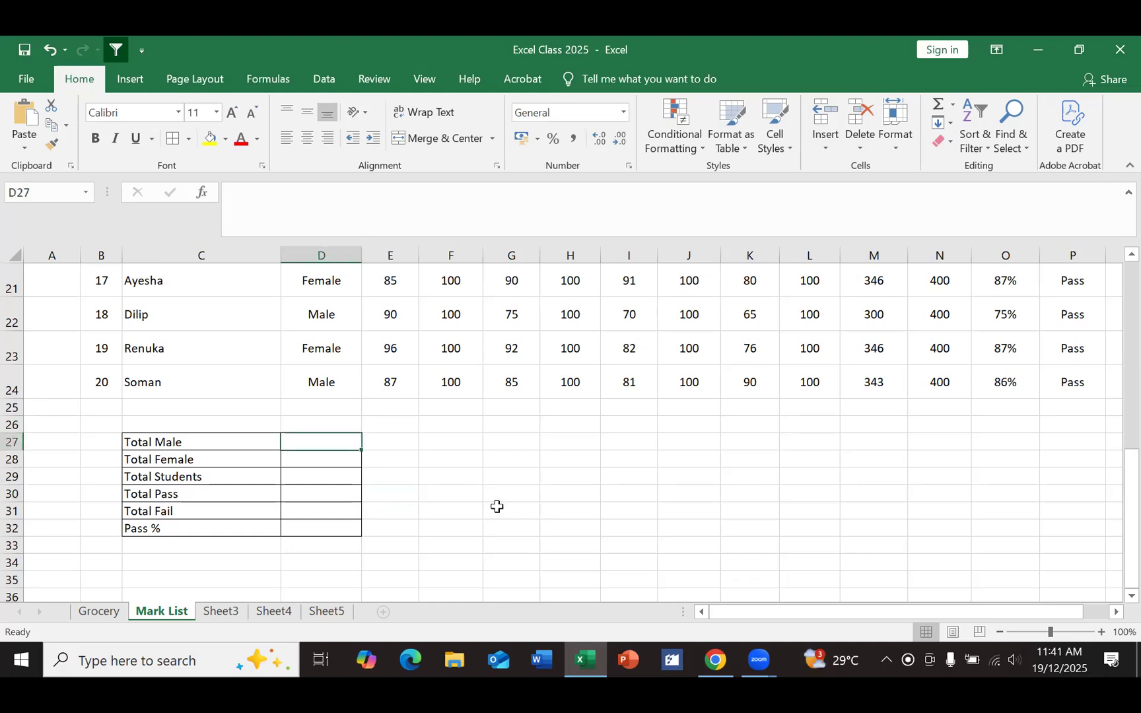
Step: Search the function list for "countif" and insert COUNTIF in the emptied Total Male cell D27
{"action": "left_click", "coordinate": [367, 503]}
{"action": "left_click", "coordinate": [308, 444]}
{"action": "left_click", "coordinate": [420, 466]}
{"action": "left_click", "coordinate": [314, 445]}
{"action": "left_click", "coordinate": [201, 193]}
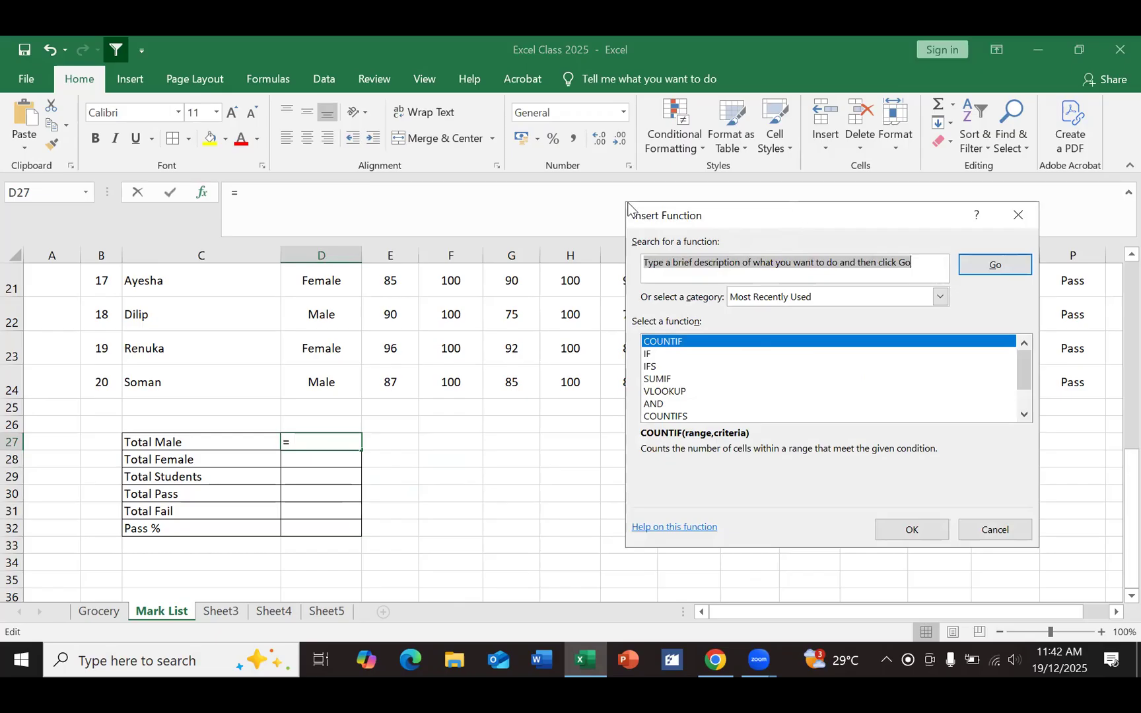
{"action": "left_click_drag", "start_coordinate": [796, 210], "coordinate": [627, 209]}
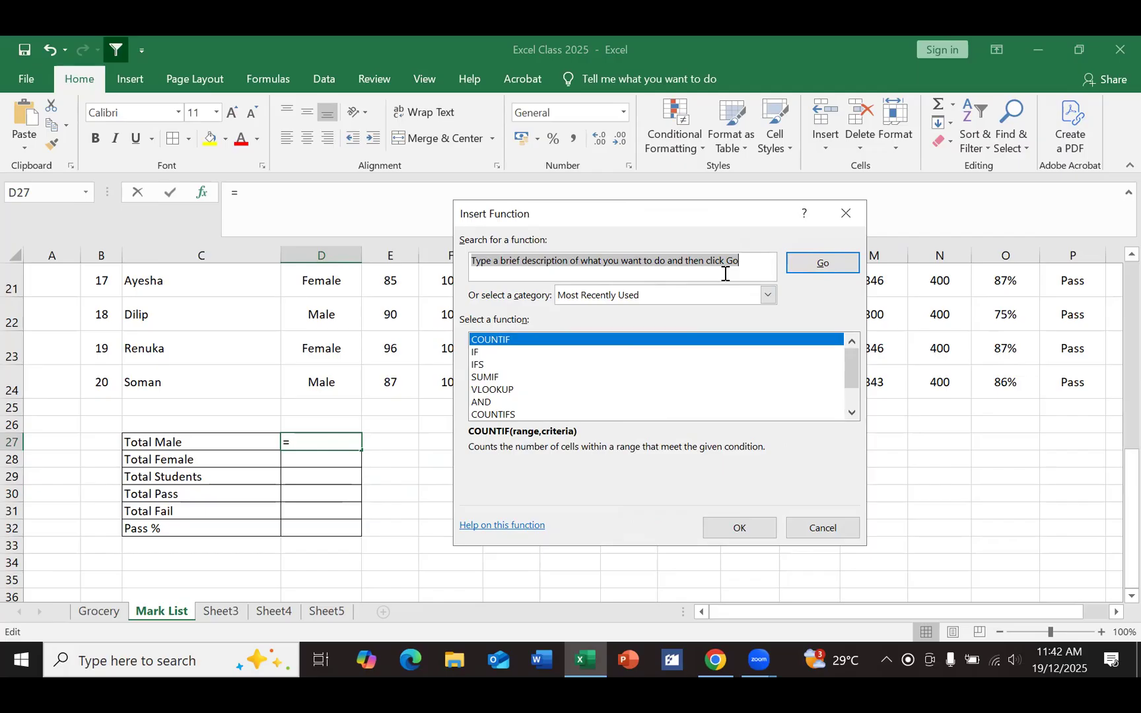
{"action": "type", "text": "count"}
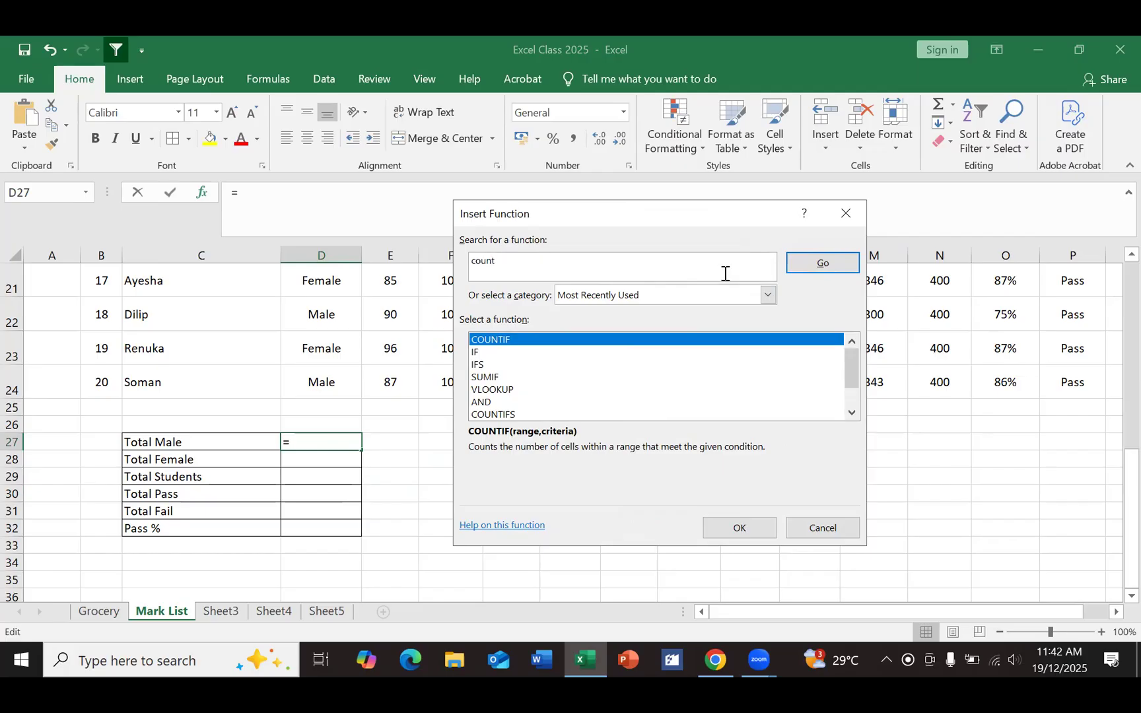
{"action": "type", "text": "if"}
{"action": "left_click", "coordinate": [835, 265]}
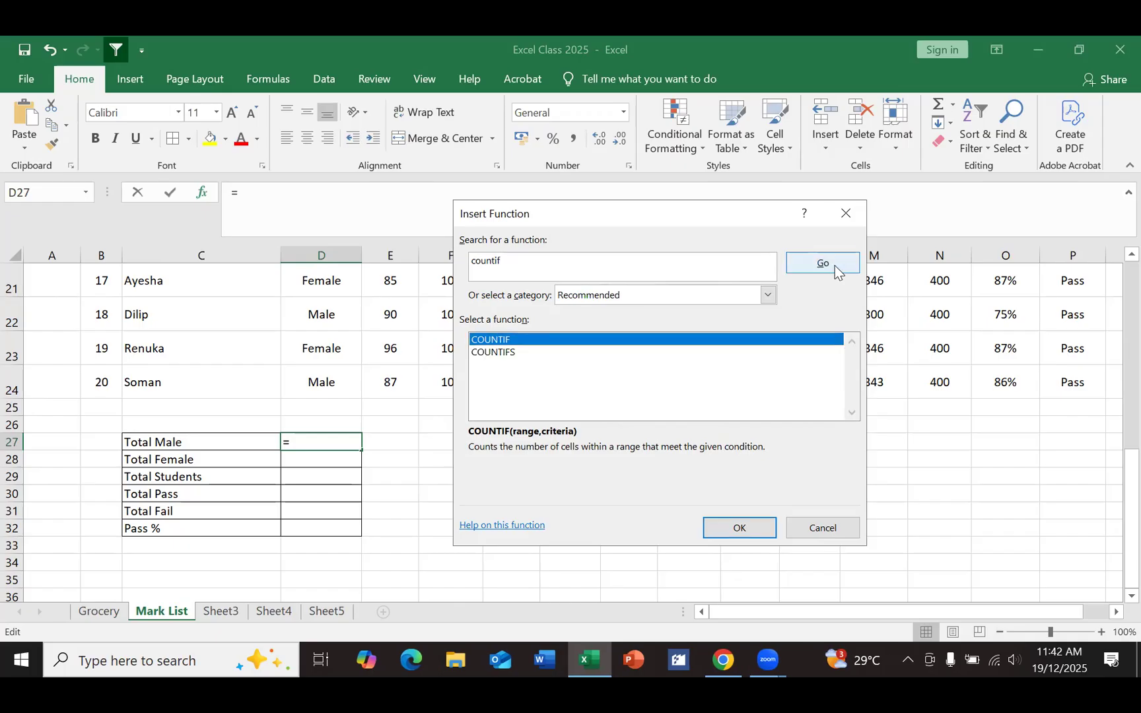
{"action": "left_click", "coordinate": [761, 527]}
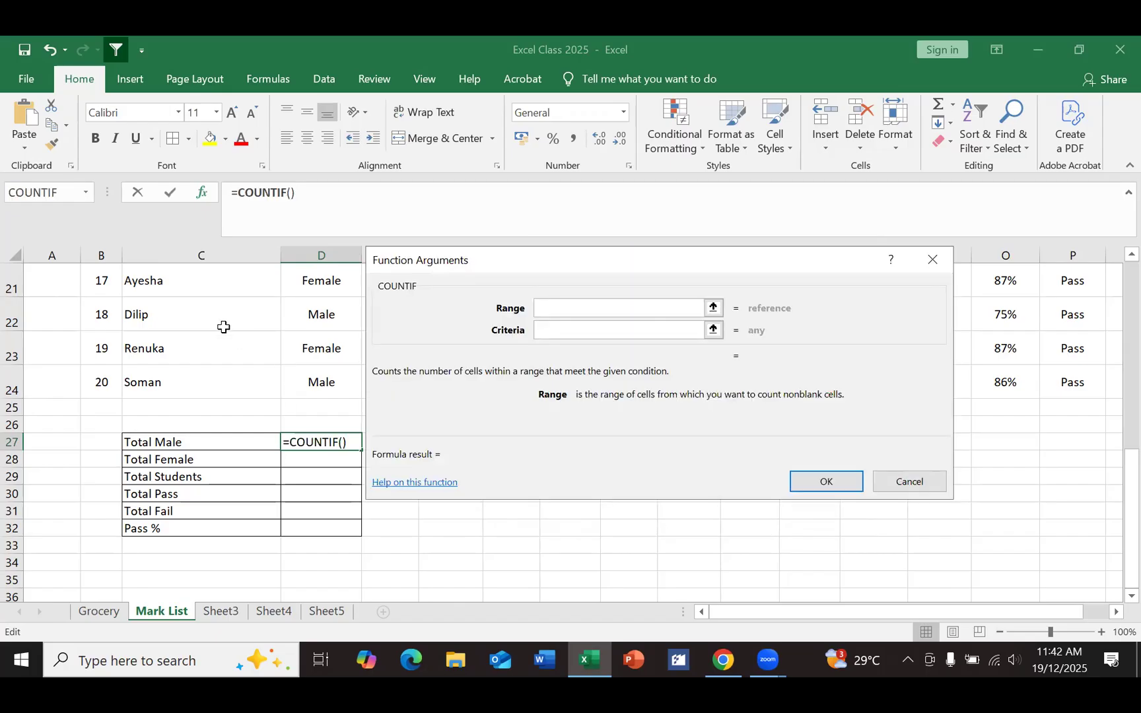
Step: Complete the COUNTIF in Total Male cell D27 with the range D5:D24 and the criteria Male
{"action": "scroll", "coordinate": [227, 330], "scroll_direction": "up", "scroll_amount": 5}
{"action": "scroll", "coordinate": [223, 327], "scroll_direction": "up", "scroll_amount": 2}
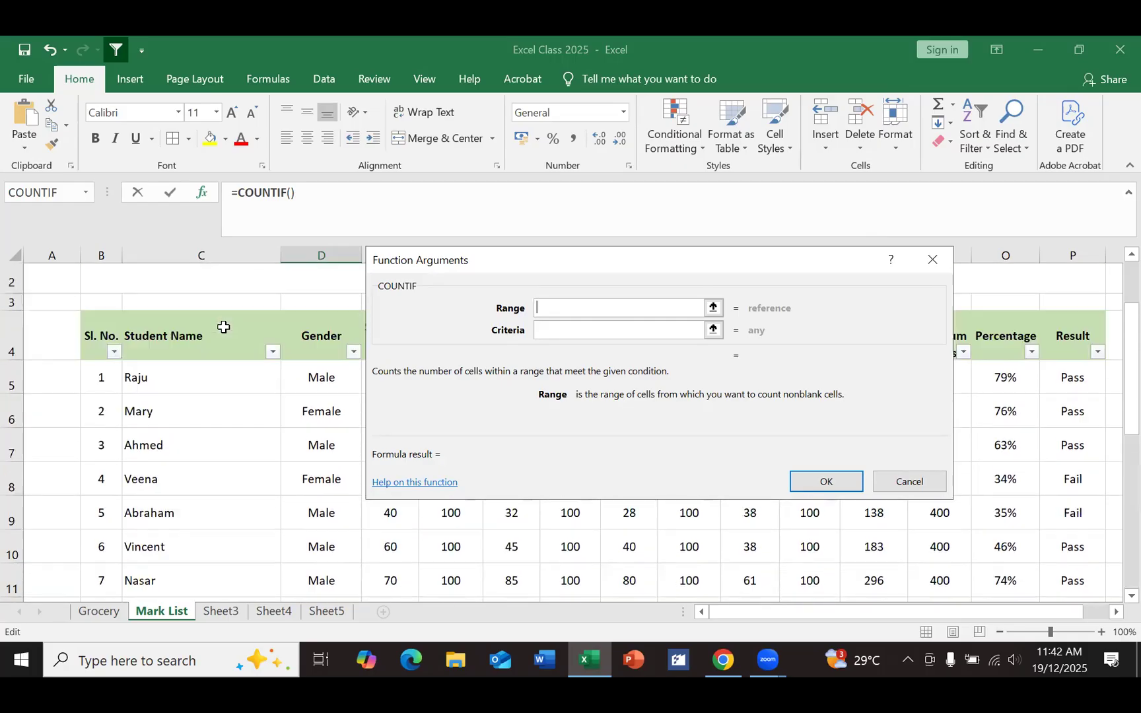
{"action": "left_click_drag", "start_coordinate": [302, 399], "coordinate": [315, 525]}
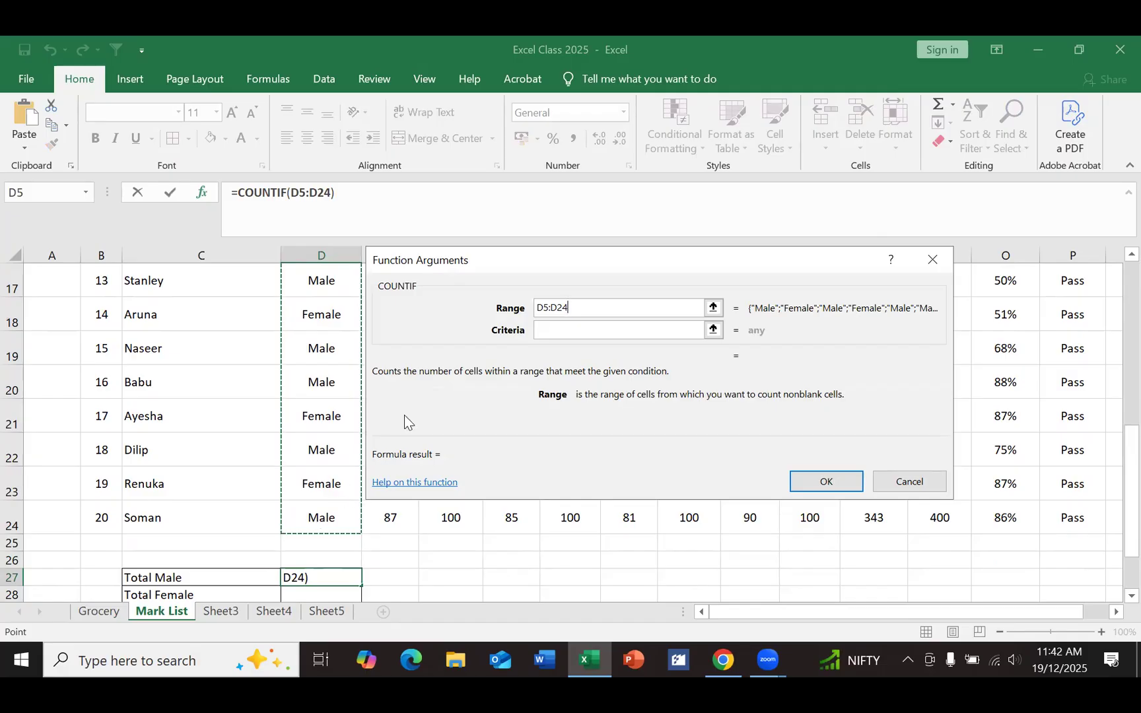
{"action": "left_click", "coordinate": [561, 330]}
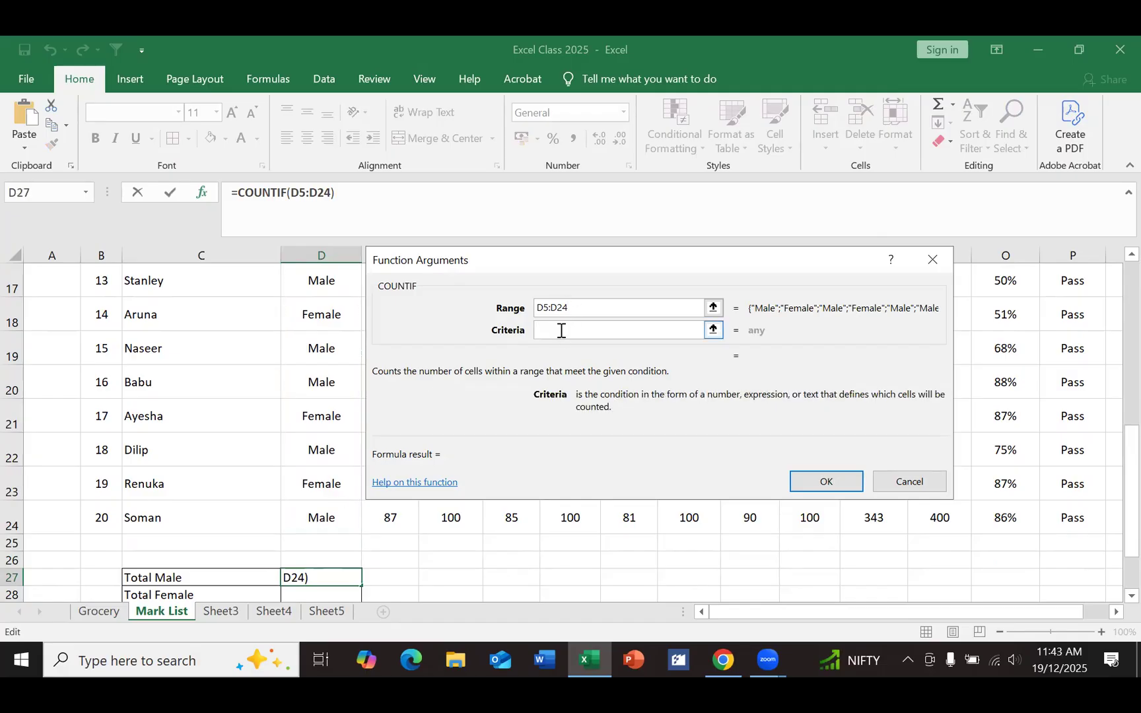
{"action": "type", "text": "Male"}
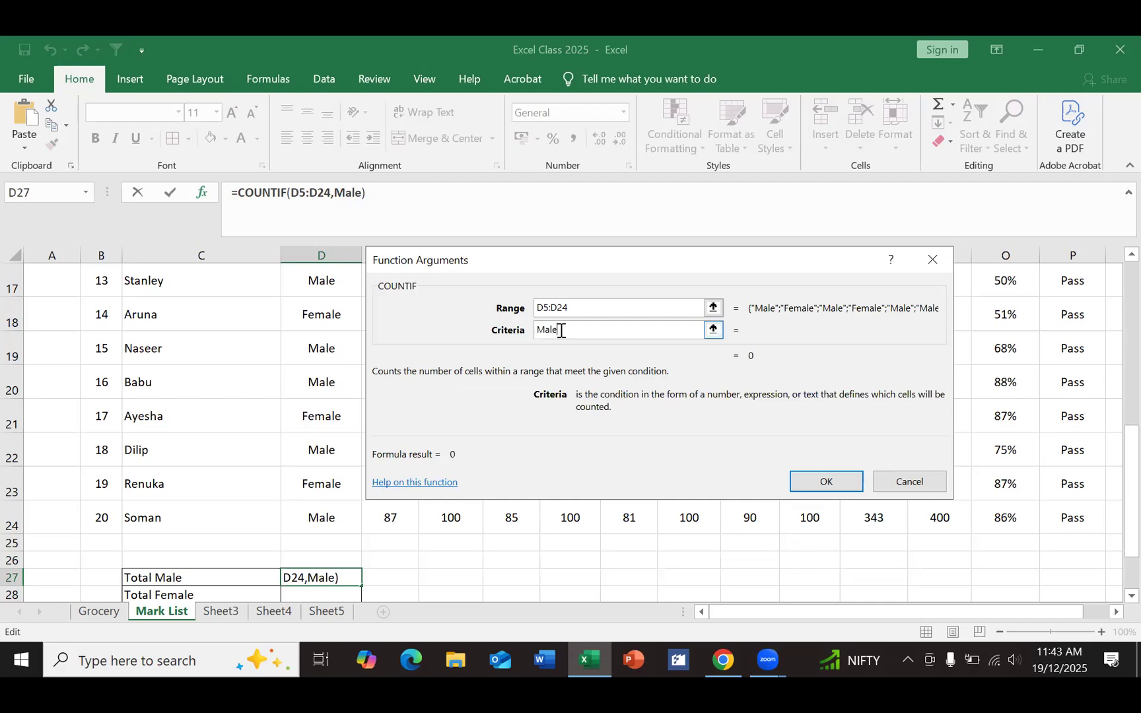
{"action": "left_click", "coordinate": [816, 477]}
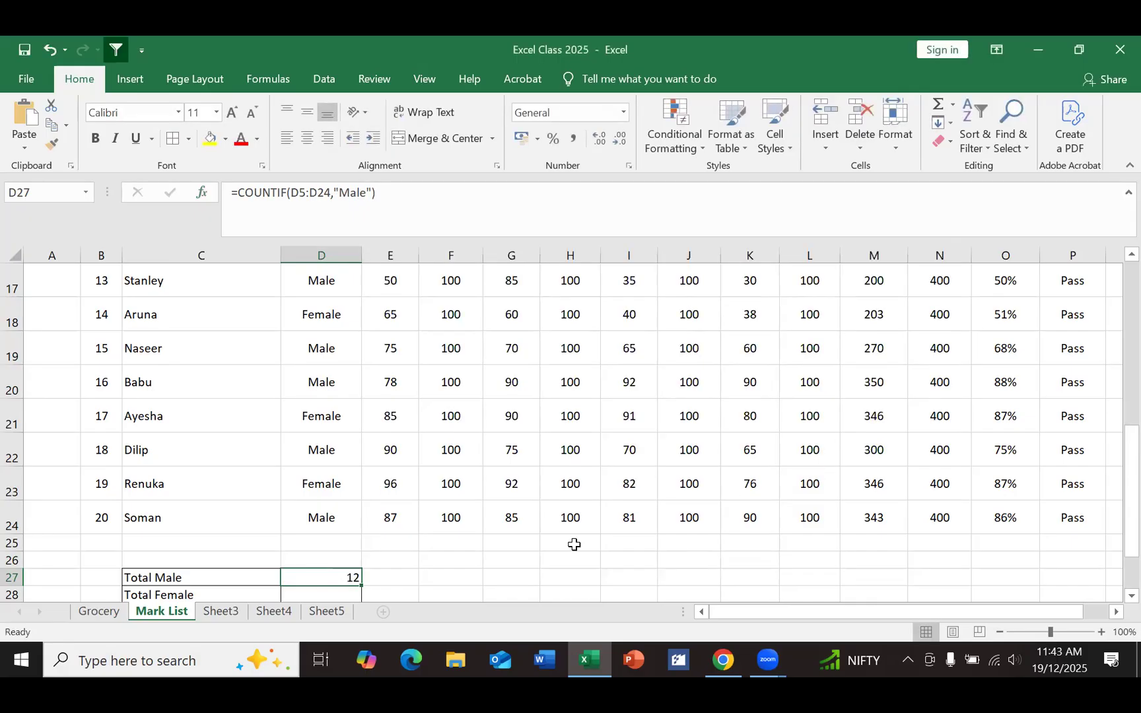
{"action": "scroll", "coordinate": [573, 543], "scroll_direction": "down", "scroll_amount": 2}
{"action": "left_click", "coordinate": [430, 508]}
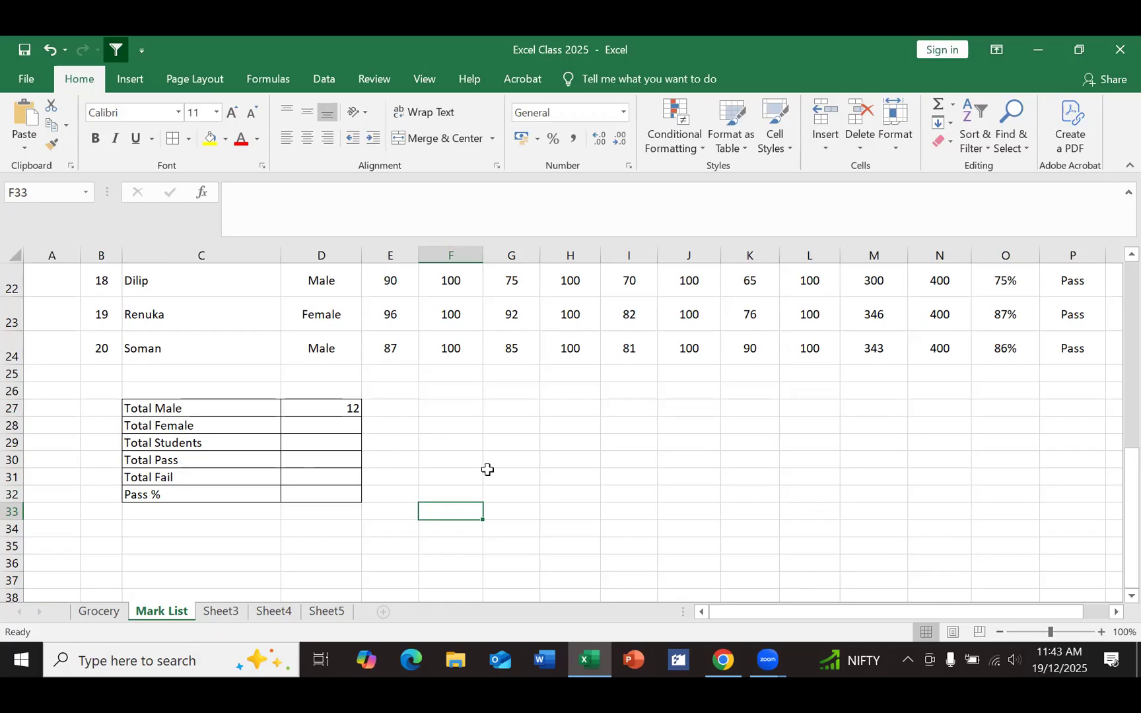
Step: Clear the COUNTIF formula from the Total Male cell D27 again
{"action": "scroll", "coordinate": [488, 470], "scroll_direction": "up", "scroll_amount": 7}
{"action": "scroll", "coordinate": [488, 470], "scroll_direction": "down", "scroll_amount": 9}
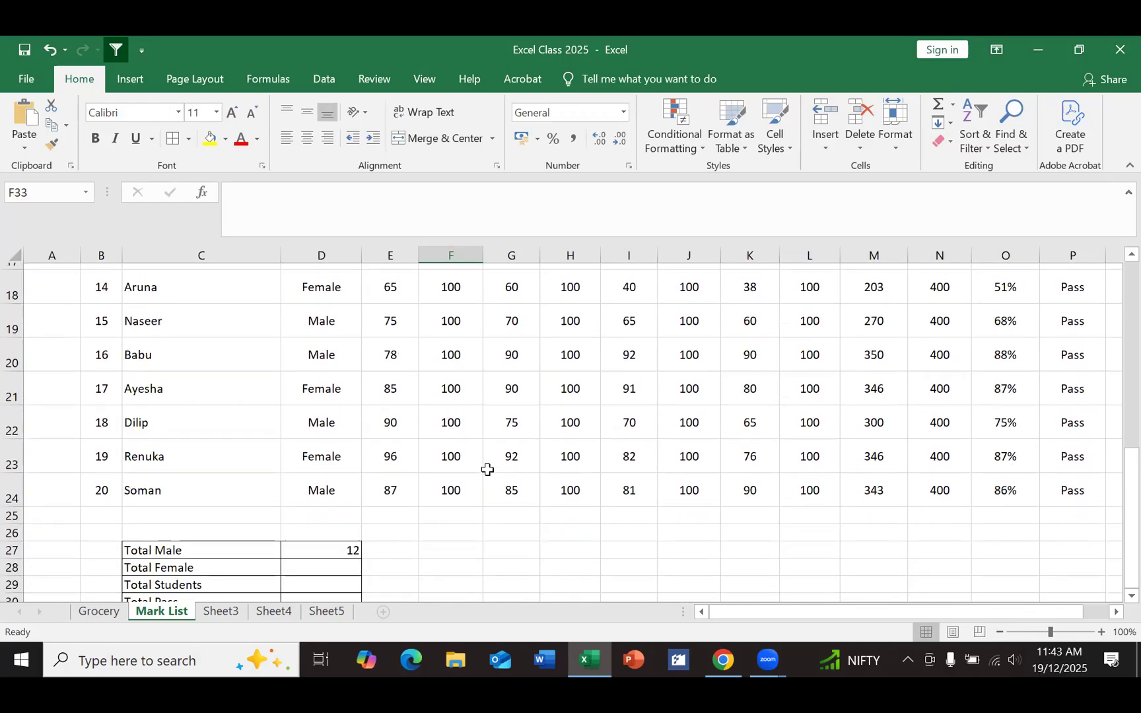
{"action": "scroll", "coordinate": [487, 470], "scroll_direction": "up", "scroll_amount": 2}
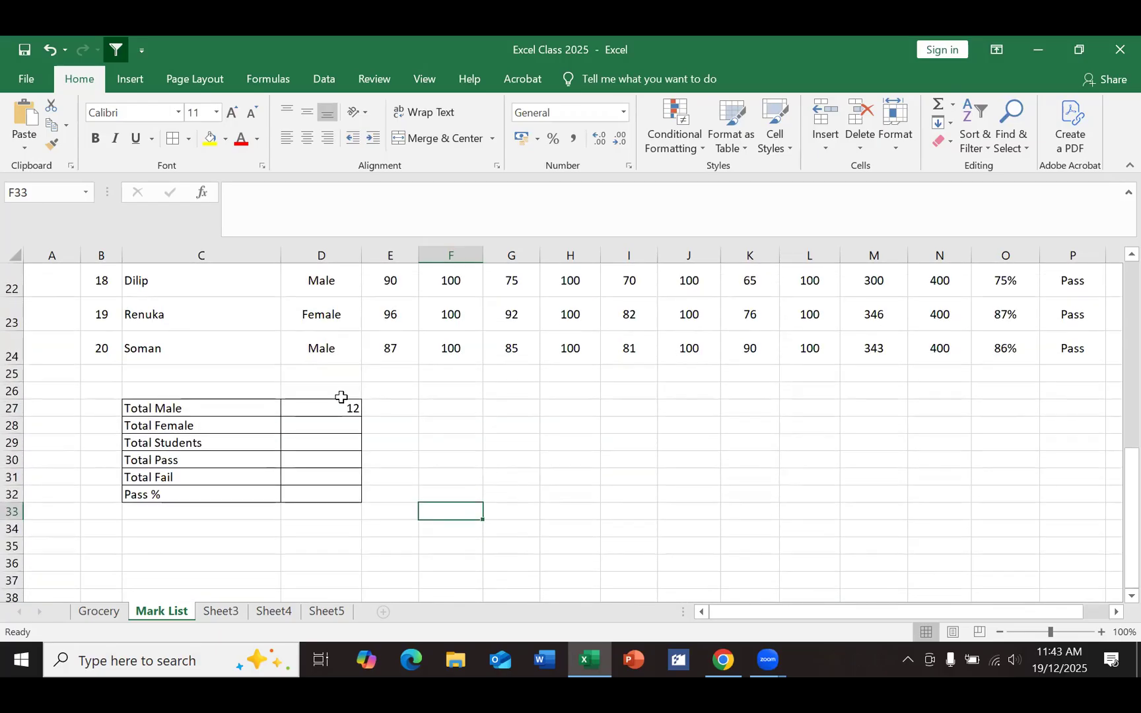
{"action": "left_click", "coordinate": [303, 403]}
{"action": "key", "text": "Delete"}
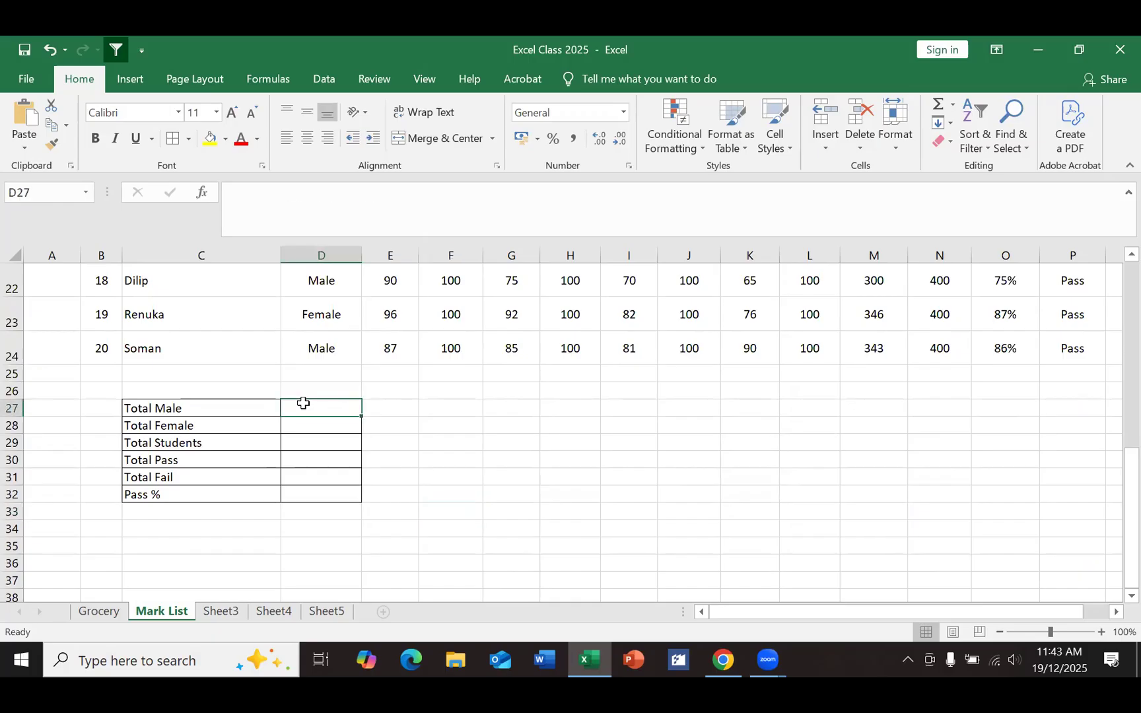
{"action": "left_click", "coordinate": [463, 441]}
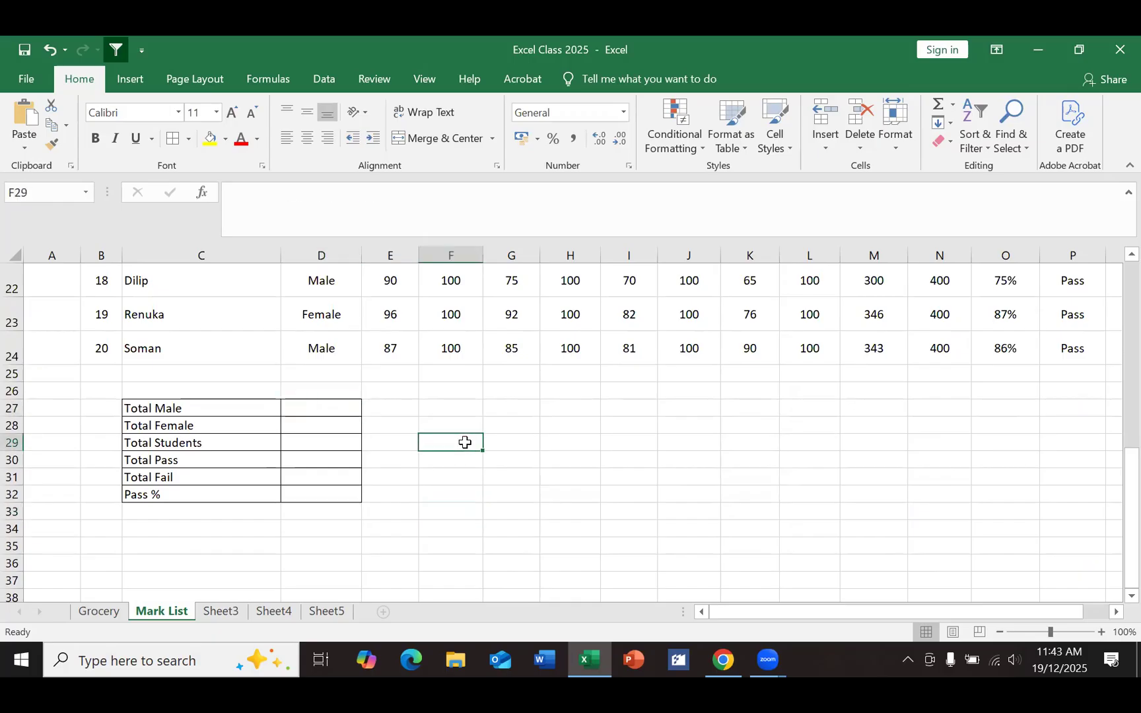
Step: Insert the COUNTIF function in the empty Total Male cell D27
{"action": "left_click", "coordinate": [309, 413]}
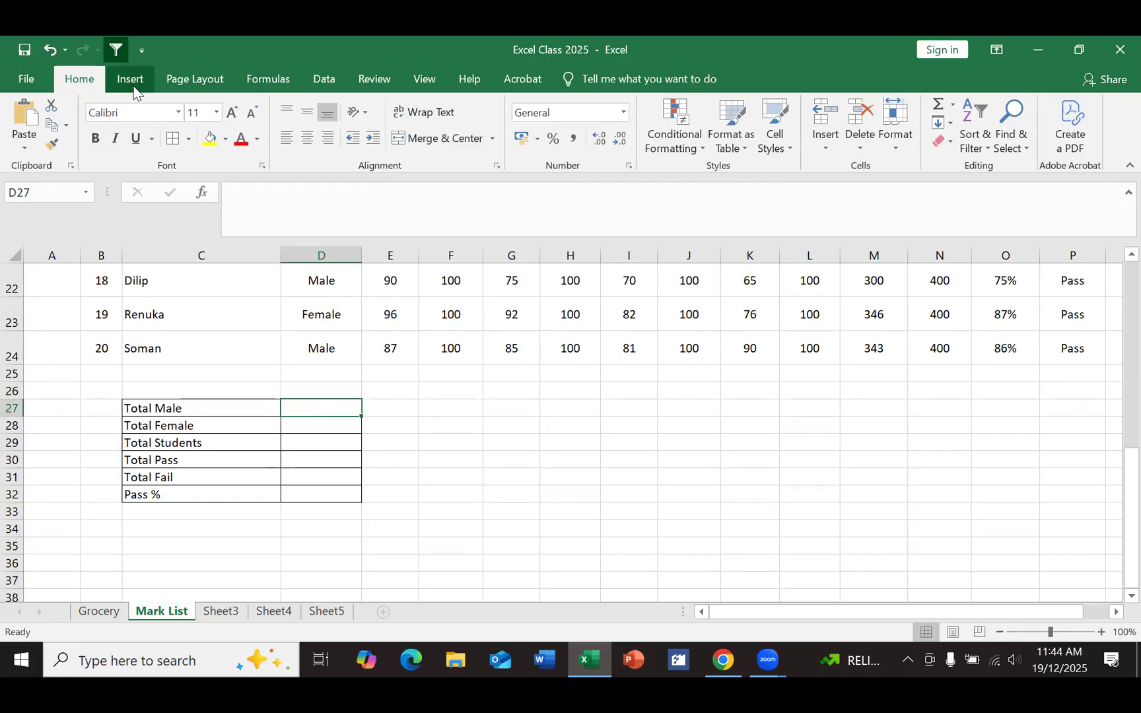
{"action": "left_click", "coordinate": [203, 195]}
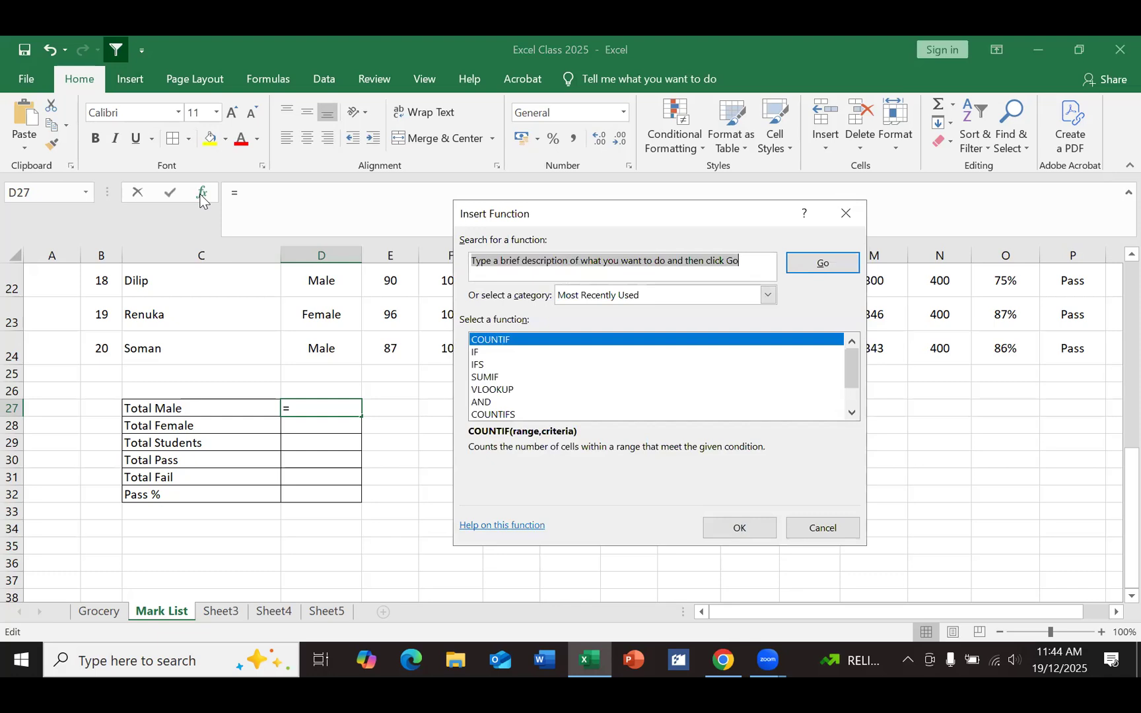
{"action": "left_click", "coordinate": [729, 536]}
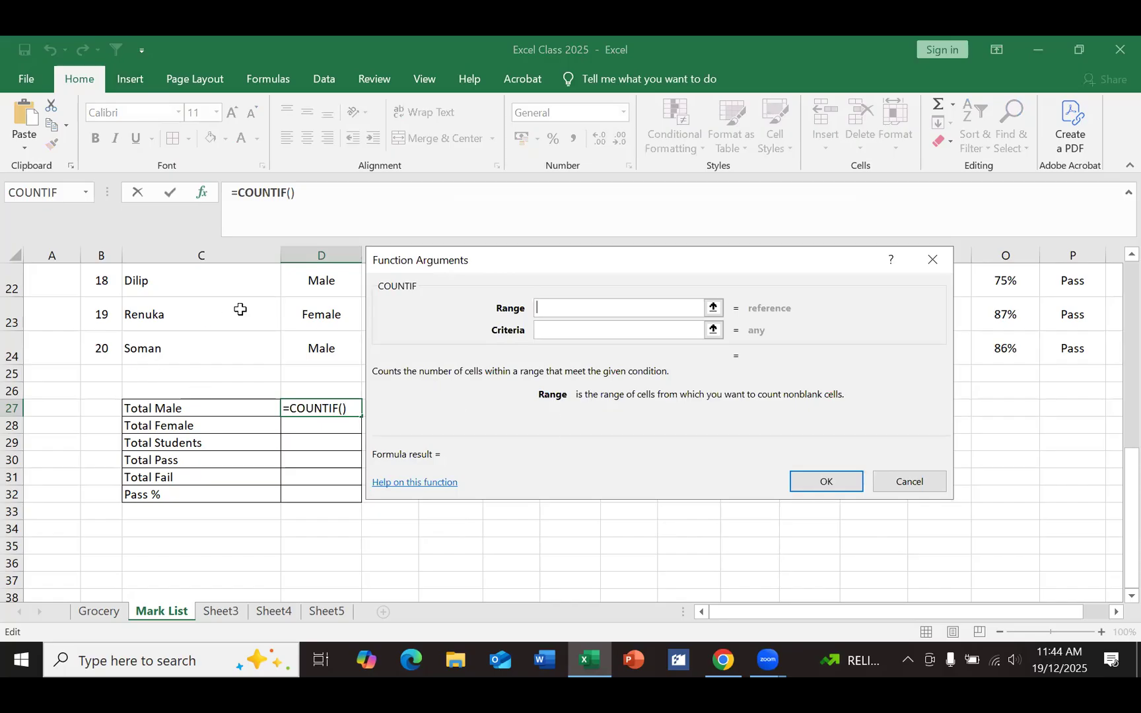
Step: Set the COUNTIF range to the gender cells D5:D24 and the criteria to Male, and enter the formula in D27
{"action": "scroll", "coordinate": [240, 309], "scroll_direction": "up", "scroll_amount": 2}
{"action": "scroll", "coordinate": [240, 309], "scroll_direction": "up", "scroll_amount": 4}
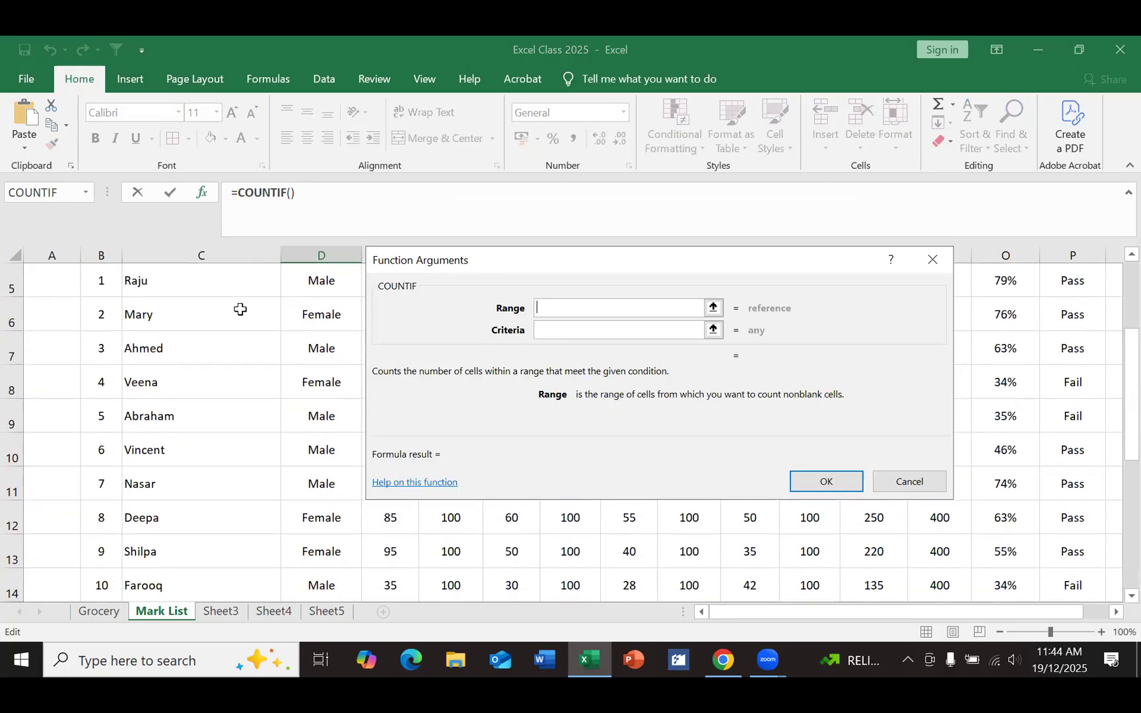
{"action": "scroll", "coordinate": [308, 345], "scroll_direction": "up", "scroll_amount": 1}
{"action": "left_click", "coordinate": [300, 379]}
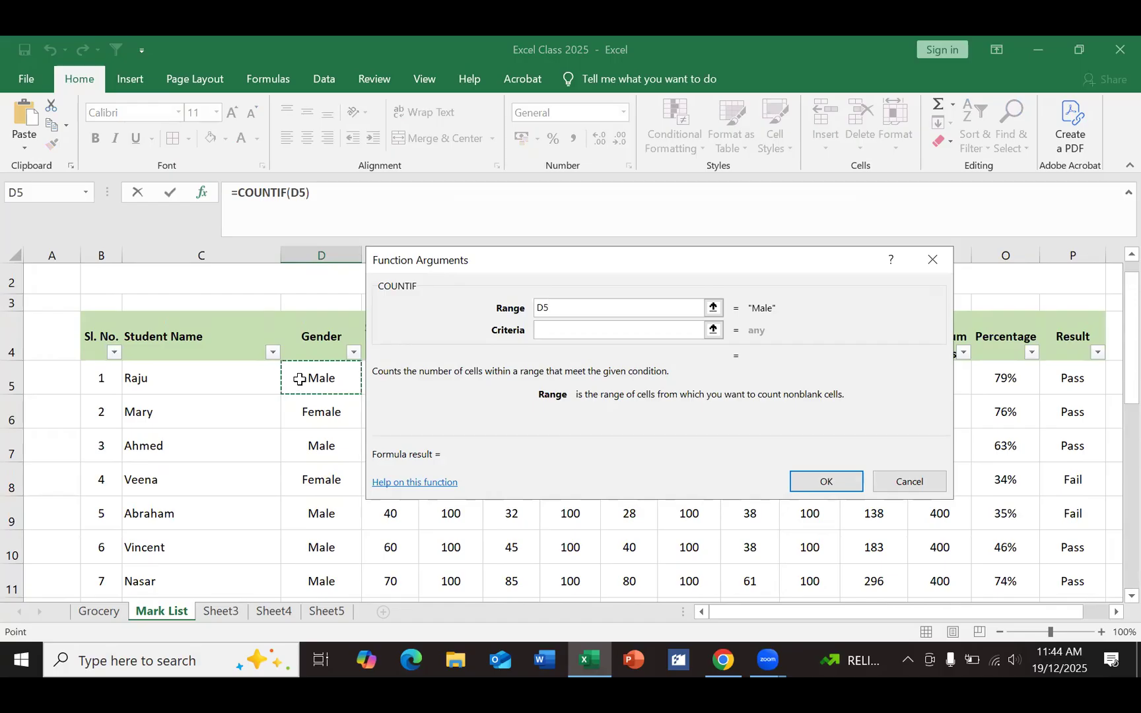
{"action": "left_click_drag", "start_coordinate": [316, 467], "coordinate": [310, 527]}
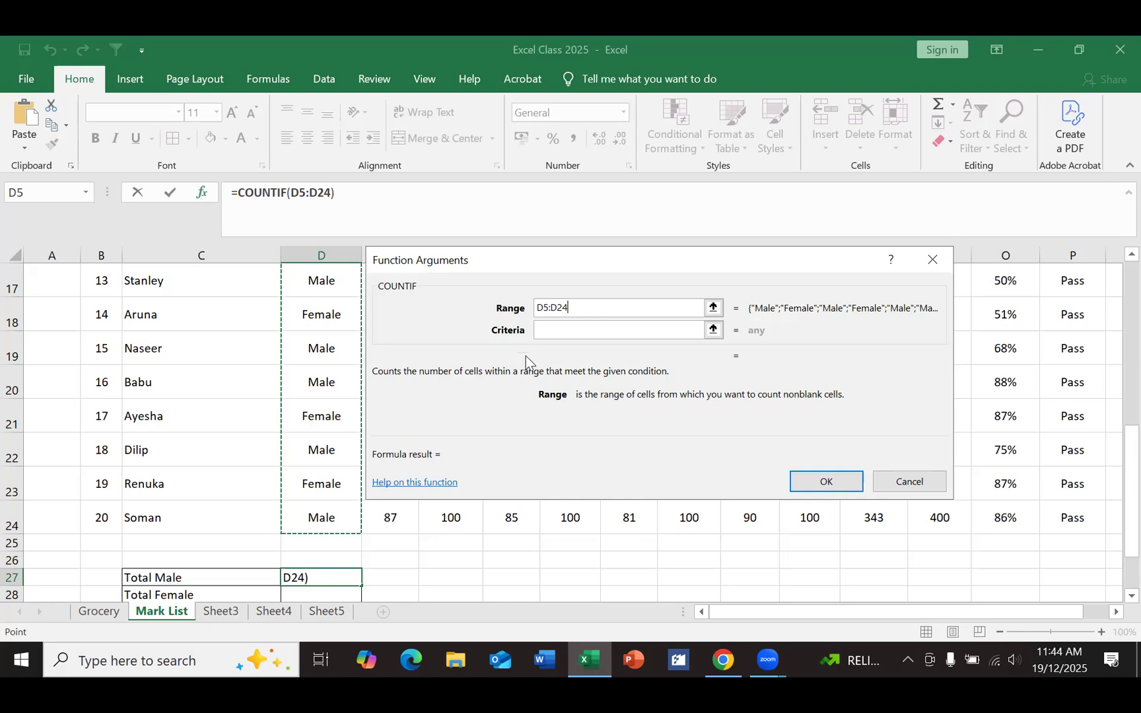
{"action": "left_click", "coordinate": [547, 330]}
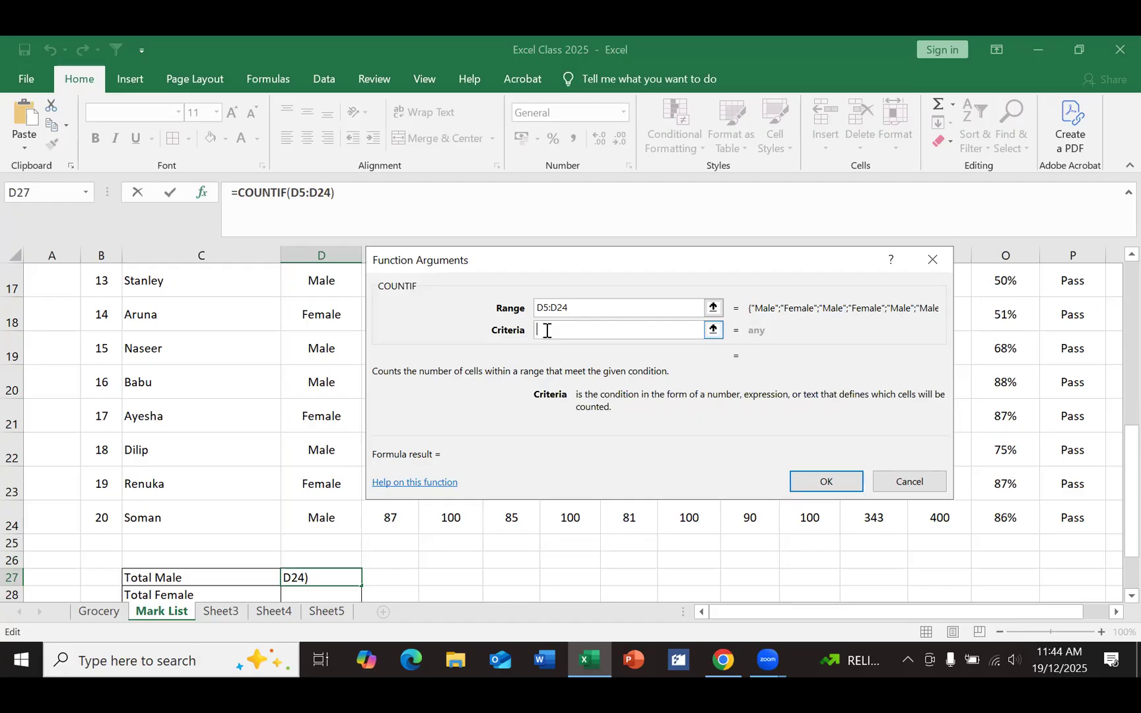
{"action": "type", "text": "Male"}
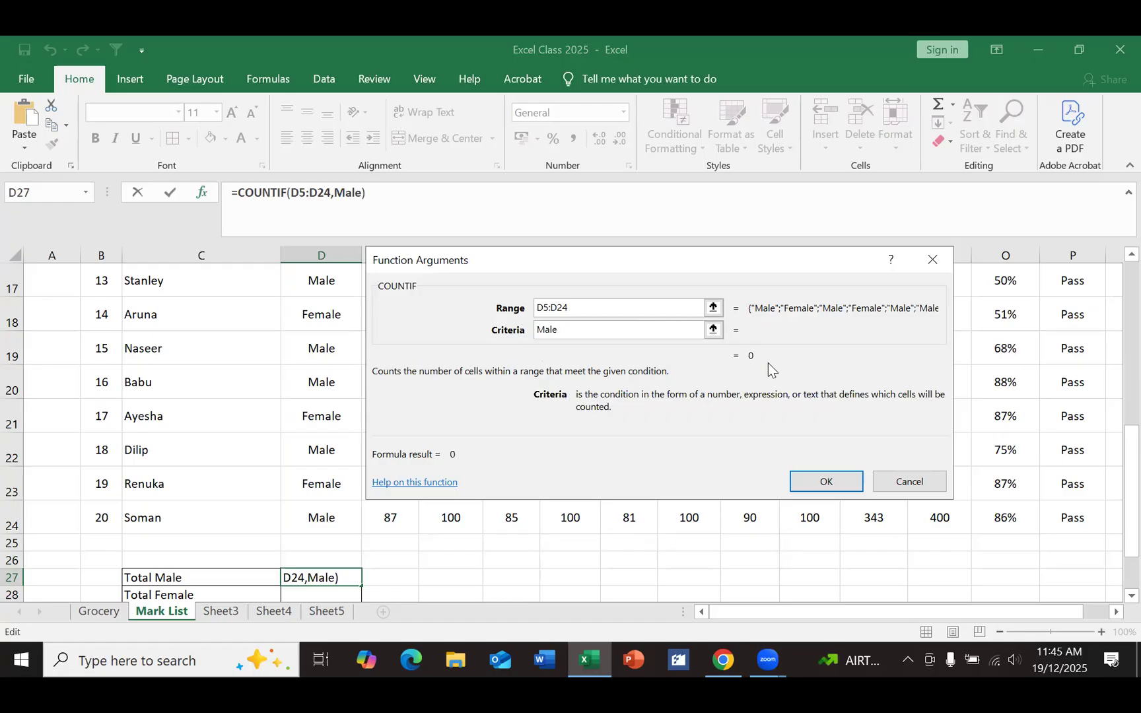
{"action": "left_click", "coordinate": [813, 482]}
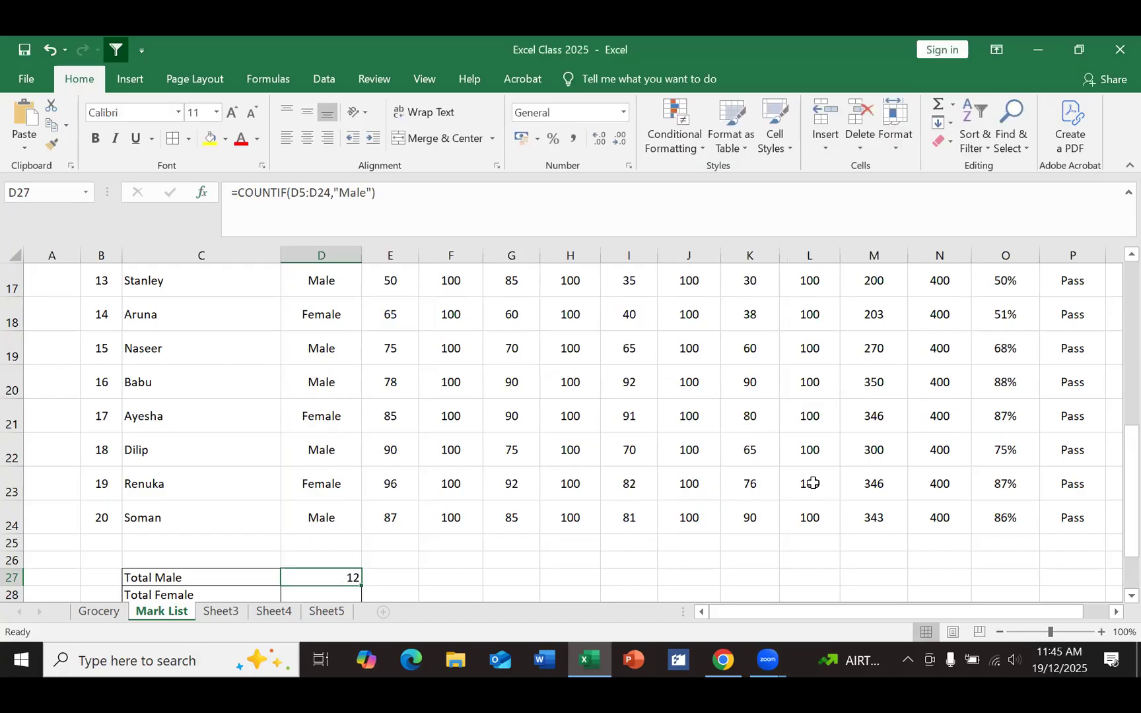
{"action": "scroll", "coordinate": [545, 512], "scroll_direction": "down", "scroll_amount": 2}
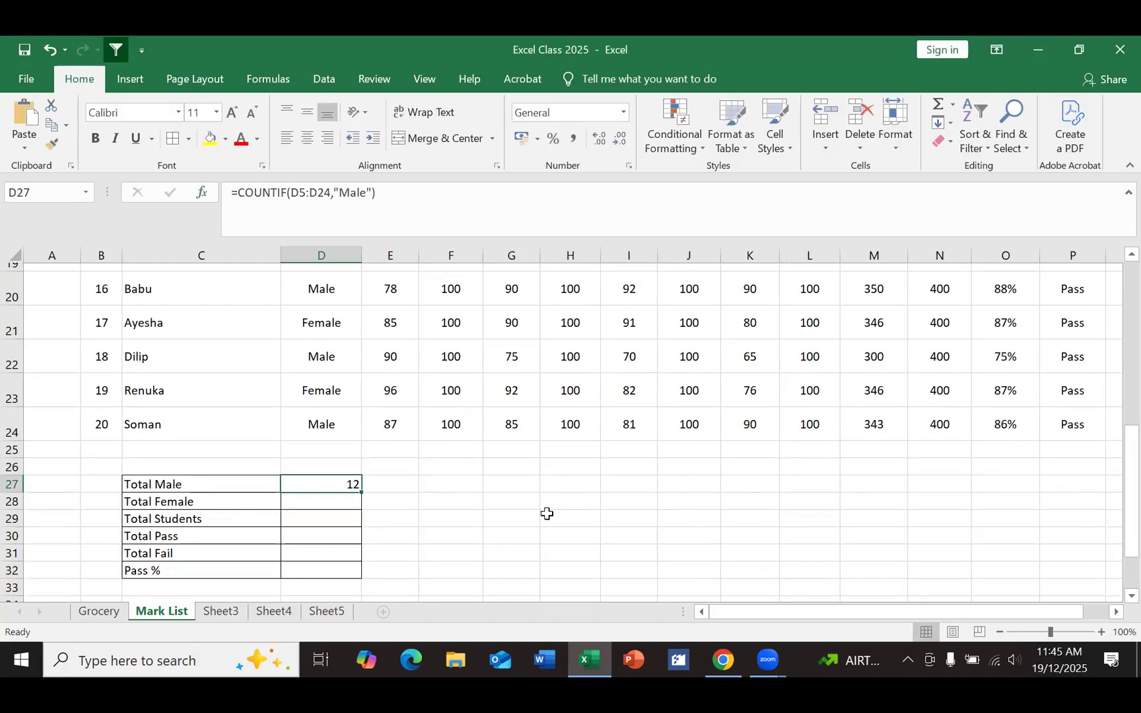
{"action": "scroll", "coordinate": [547, 514], "scroll_direction": "down", "scroll_amount": 1}
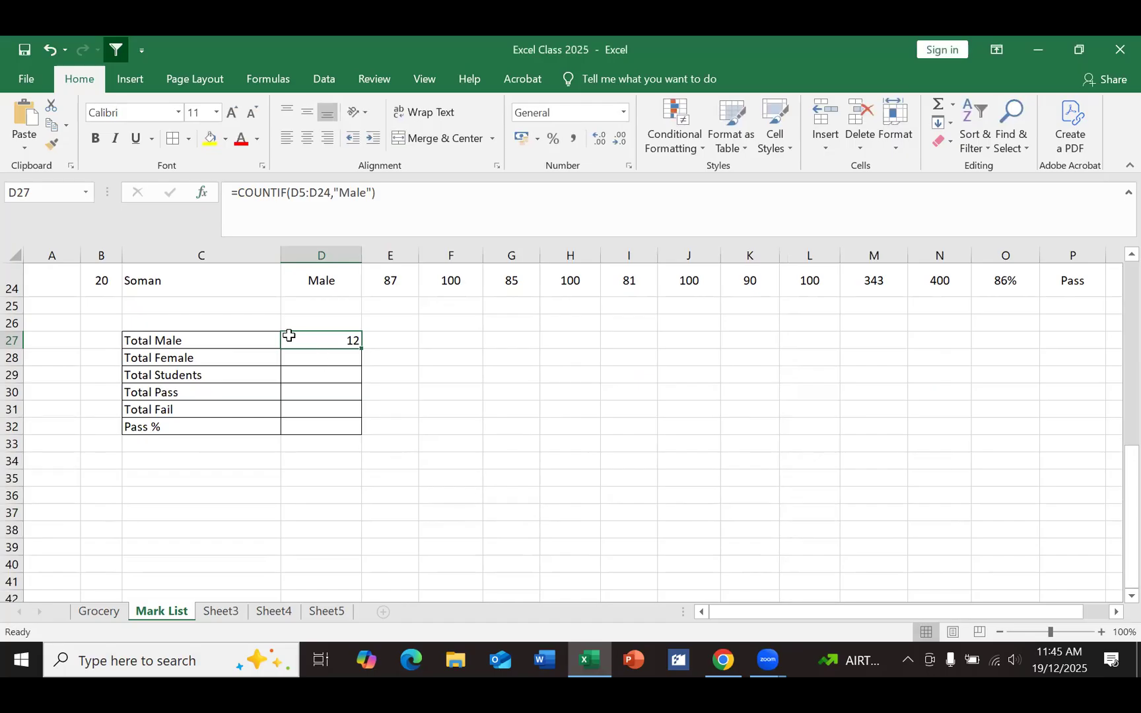
{"action": "left_click", "coordinate": [436, 360]}
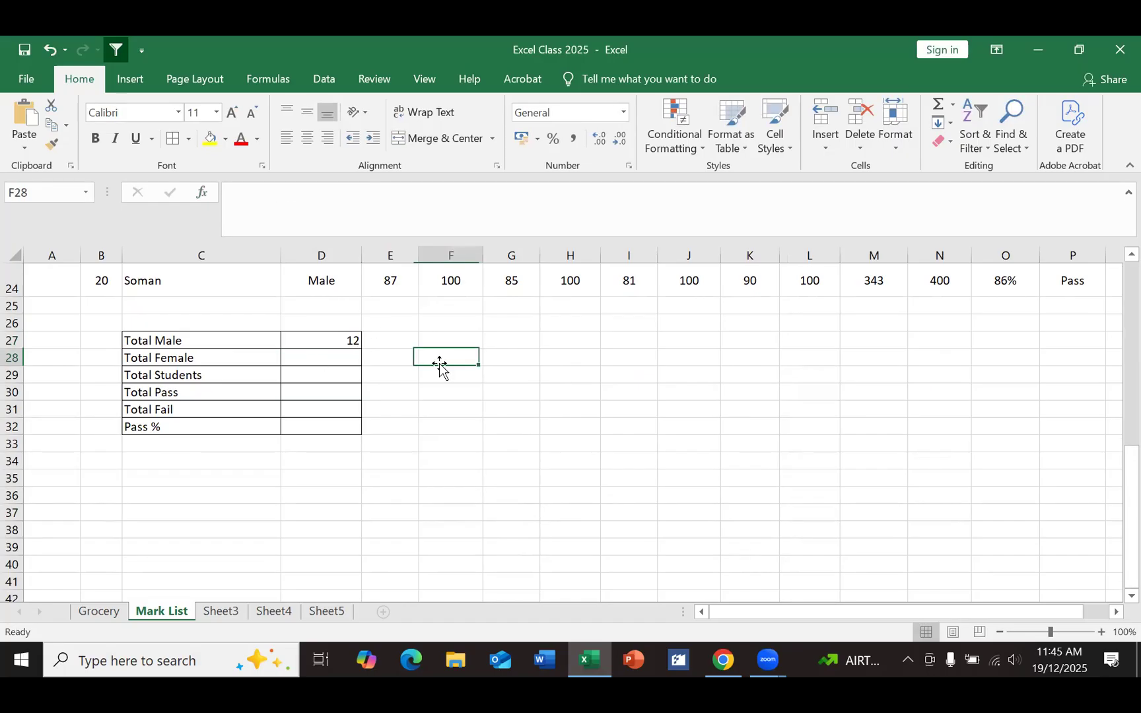
Step: Centre the contents of the summary value cells D27:D32 horizontally
{"action": "left_click_drag", "start_coordinate": [309, 338], "coordinate": [513, 321]}
{"action": "left_click", "coordinate": [430, 385]}
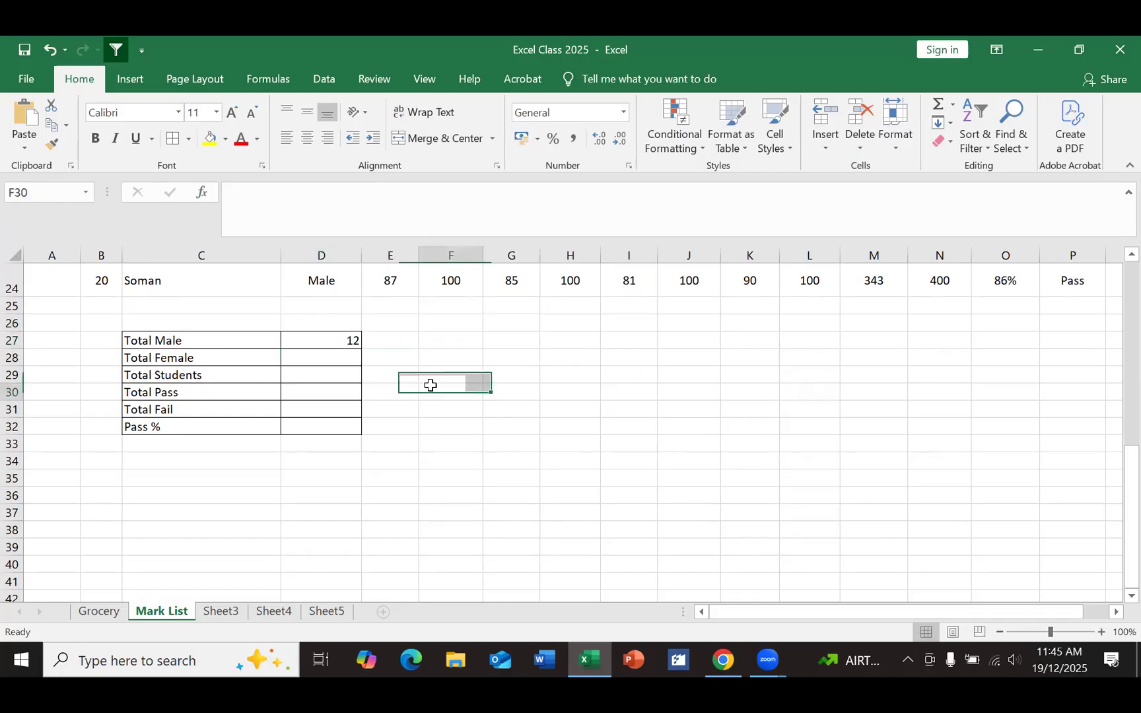
{"action": "left_click", "coordinate": [326, 341]}
{"action": "left_click_drag", "start_coordinate": [326, 340], "coordinate": [324, 423]}
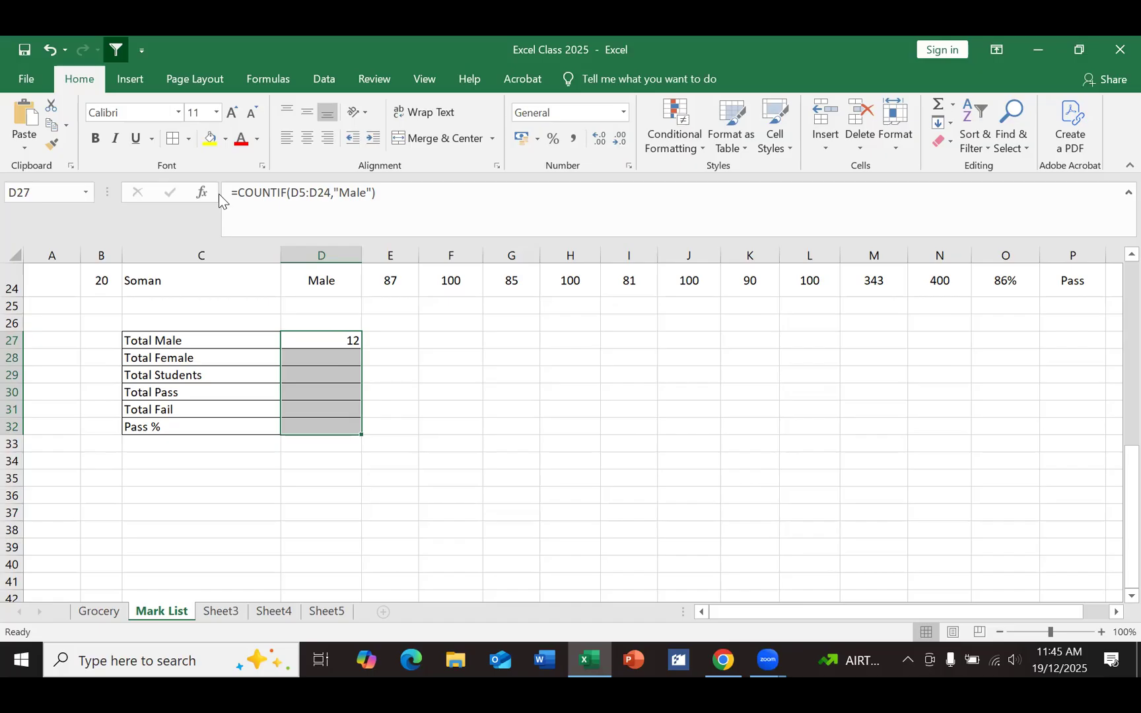
{"action": "left_click", "coordinate": [428, 379]}
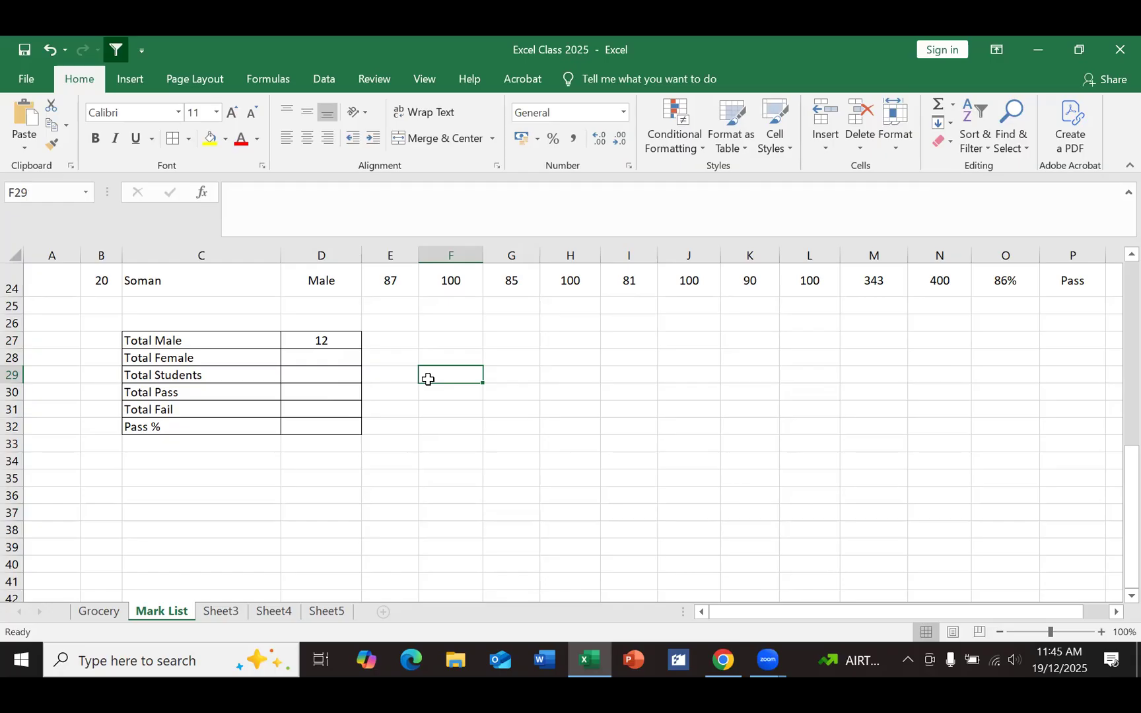
Step: Insert the COUNTIF function in the Total Female cell D28
{"action": "left_click", "coordinate": [306, 358]}
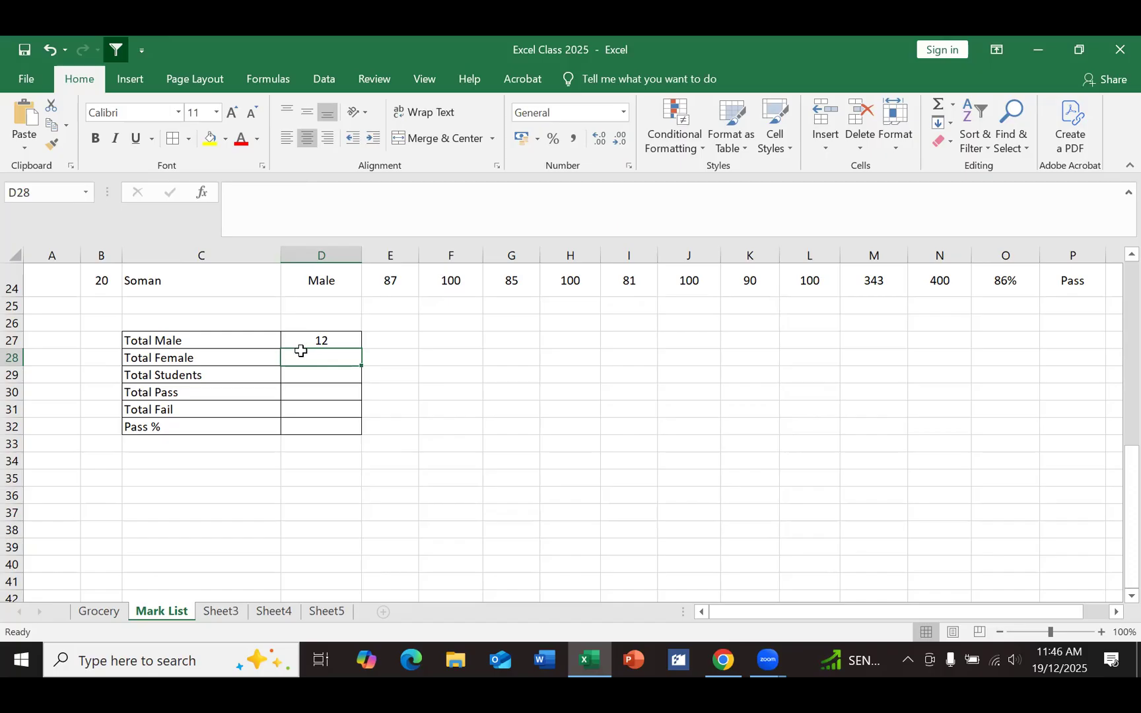
{"action": "left_click", "coordinate": [399, 360]}
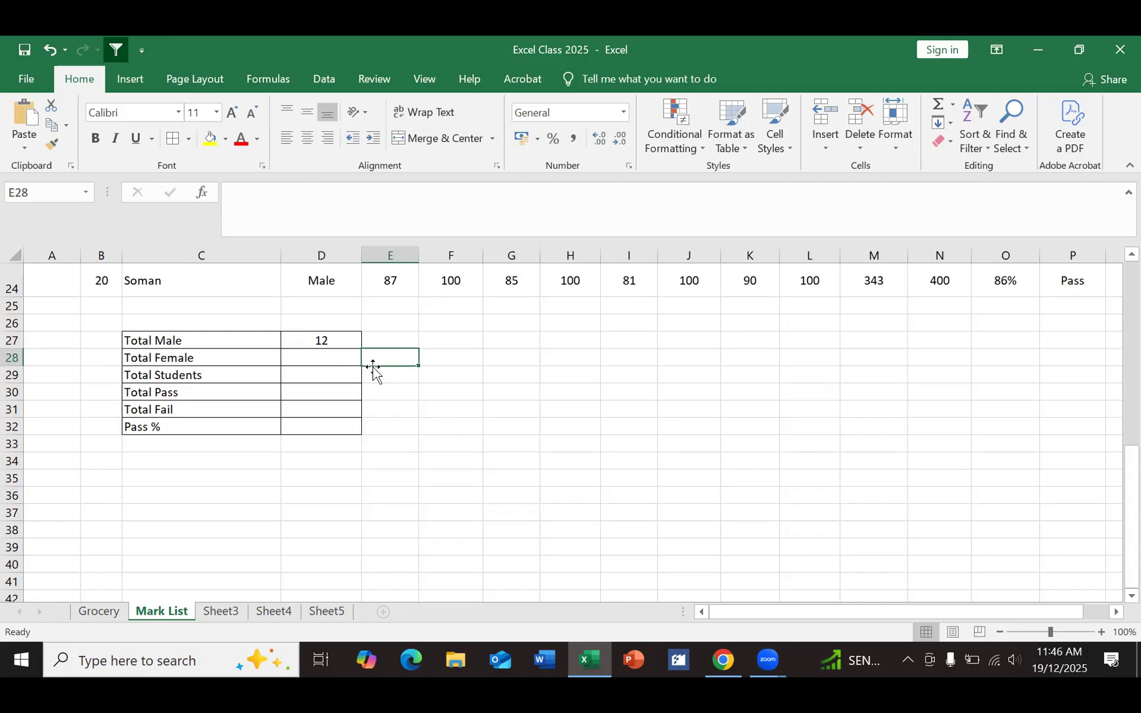
{"action": "left_click", "coordinate": [334, 355]}
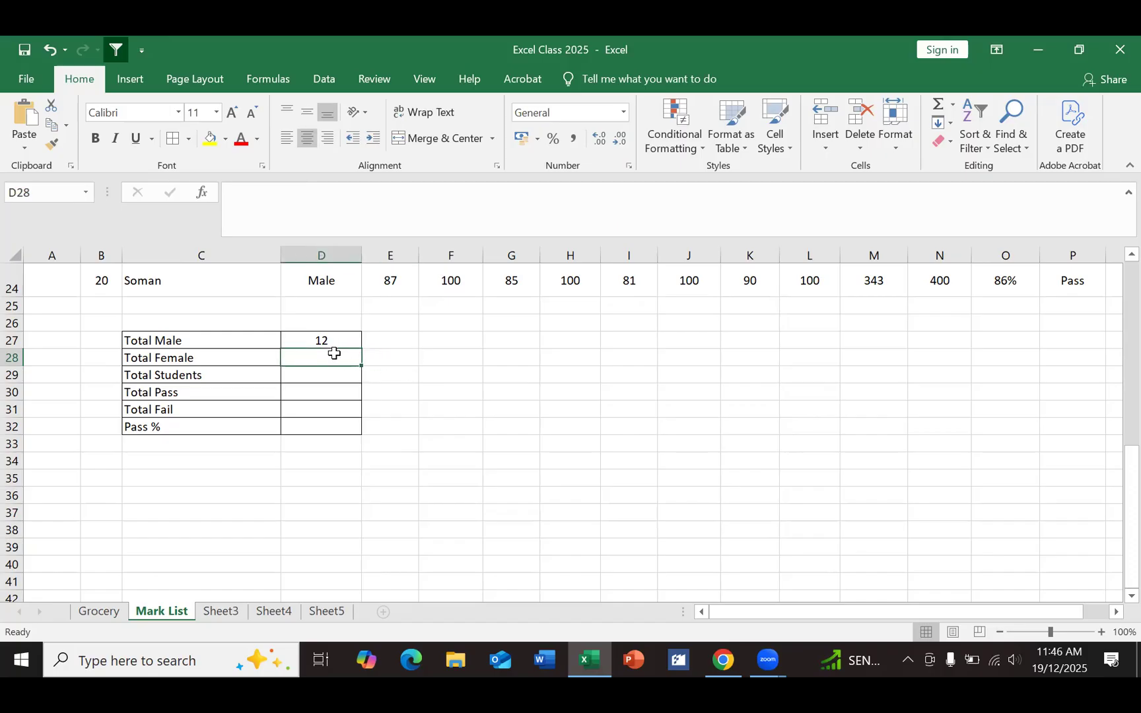
{"action": "left_click", "coordinate": [202, 193]}
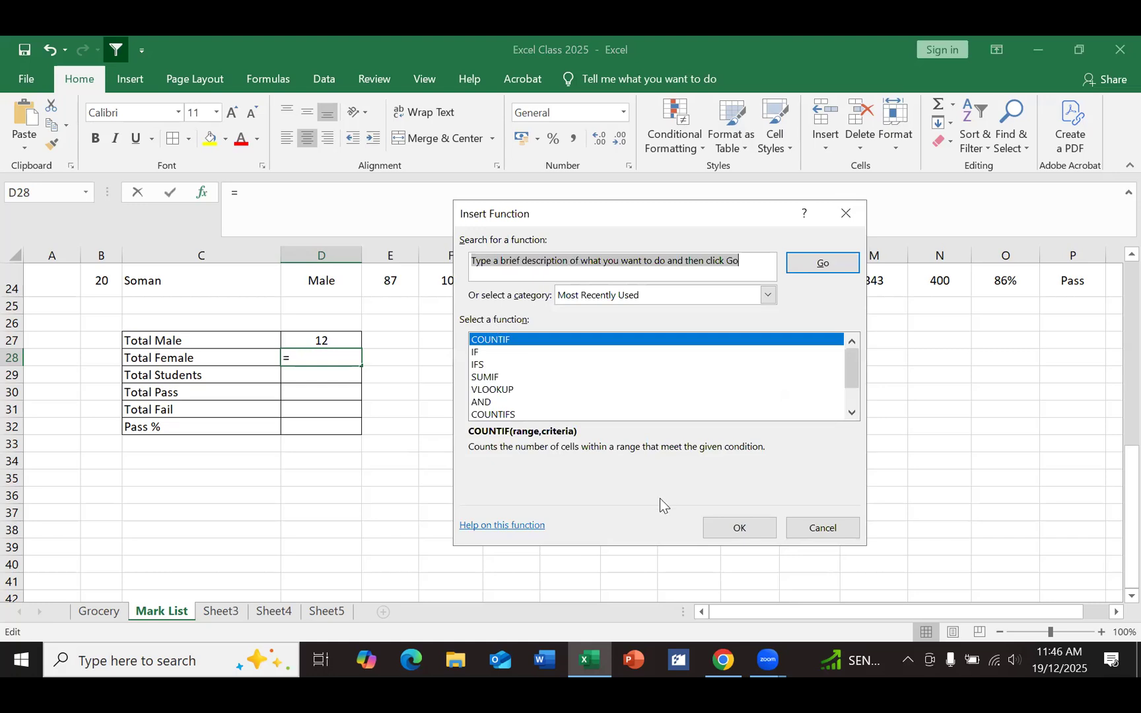
{"action": "left_click", "coordinate": [711, 527]}
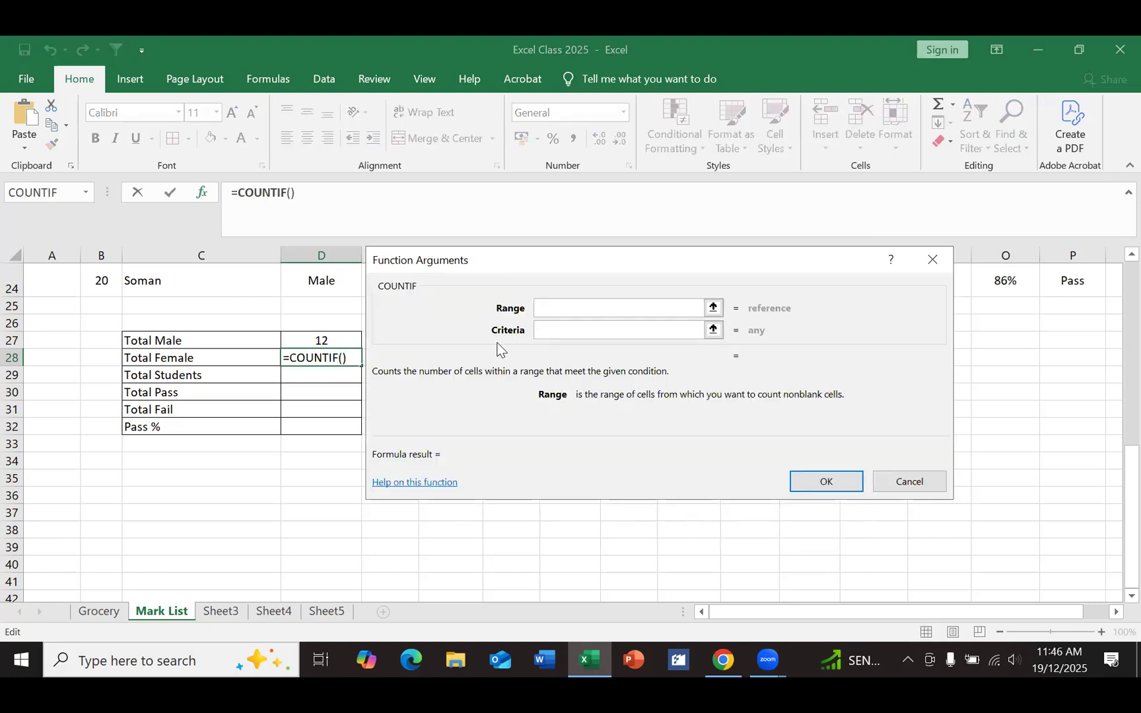
Step: Complete the COUNTIF in D28 with the range D5:D24 and the criteria Female
{"action": "scroll", "coordinate": [244, 328], "scroll_direction": "up", "scroll_amount": 7}
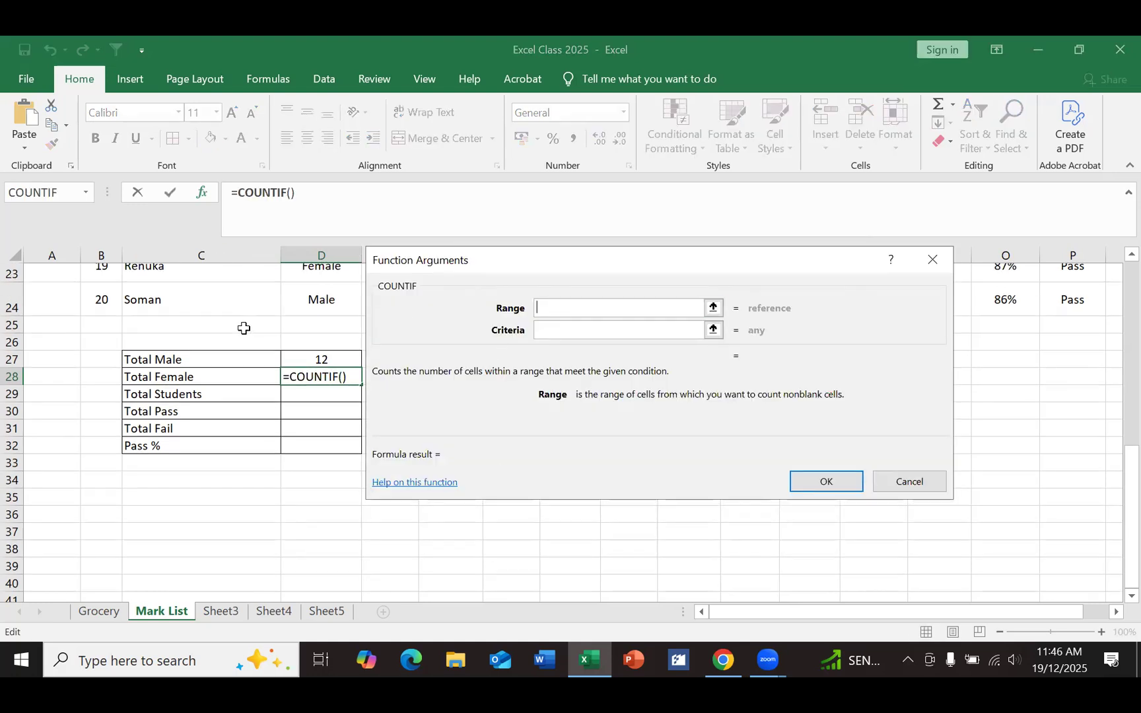
{"action": "scroll", "coordinate": [243, 328], "scroll_direction": "up", "scroll_amount": 1}
{"action": "left_click", "coordinate": [297, 386]}
{"action": "left_click_drag", "start_coordinate": [300, 523], "coordinate": [307, 555]}
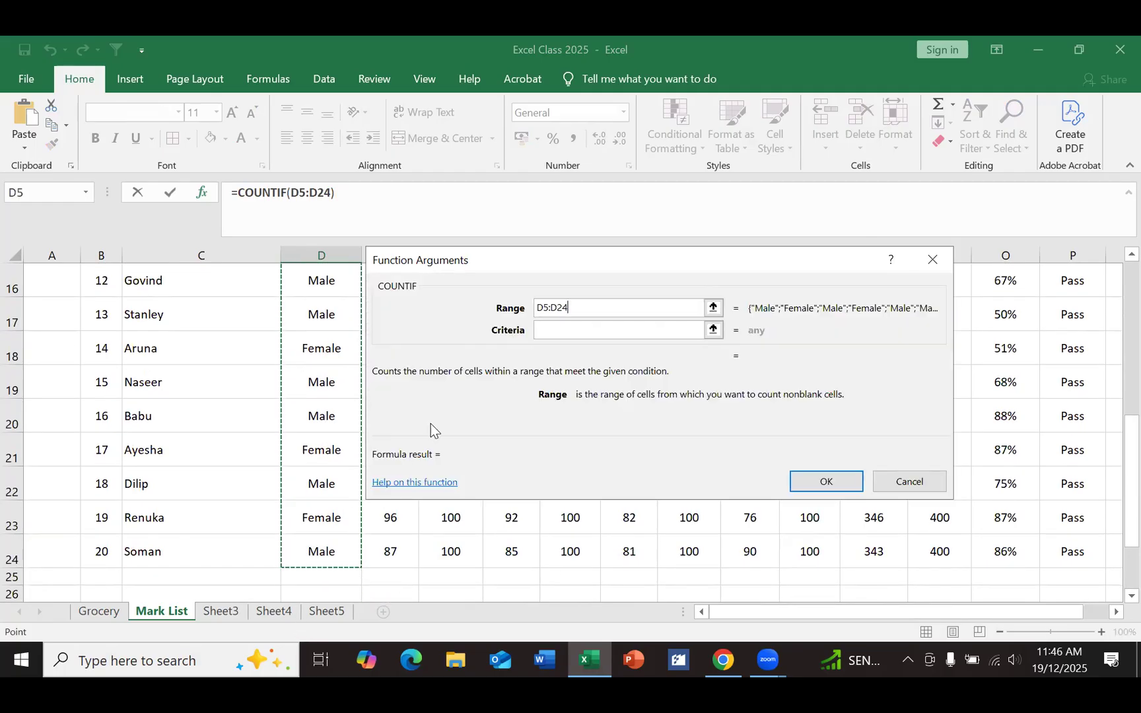
{"action": "left_click", "coordinate": [552, 330]}
{"action": "left_click", "coordinate": [552, 329]}
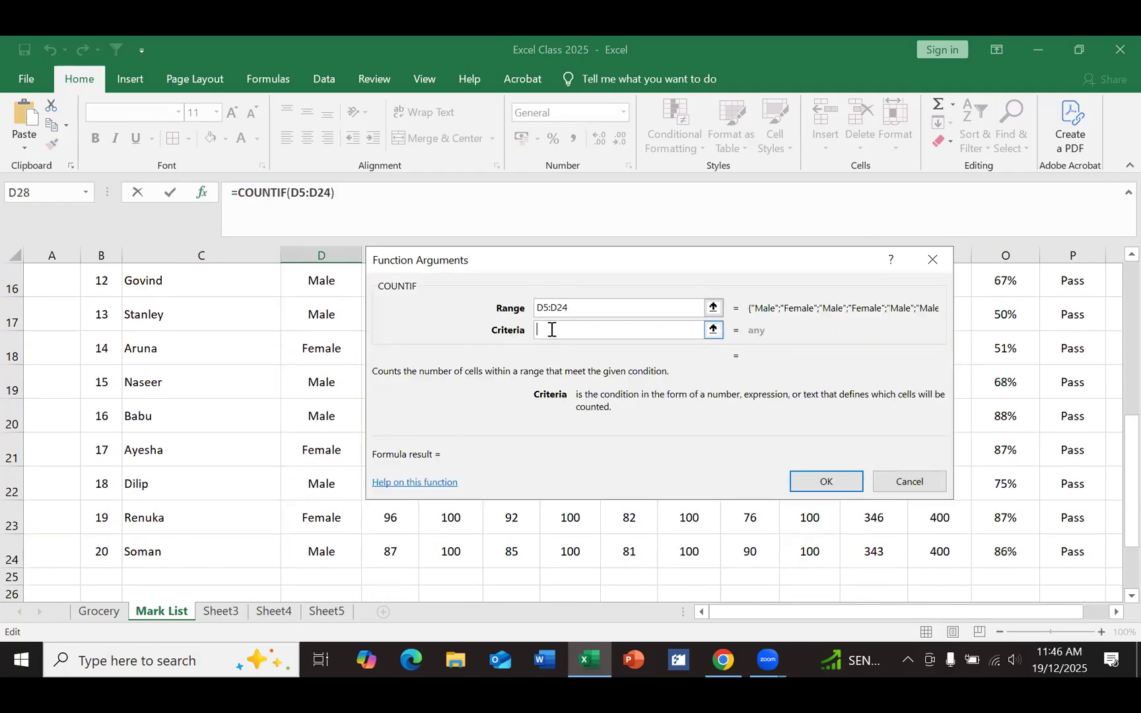
{"action": "type", "text": "Female"}
{"action": "left_click", "coordinate": [824, 479]}
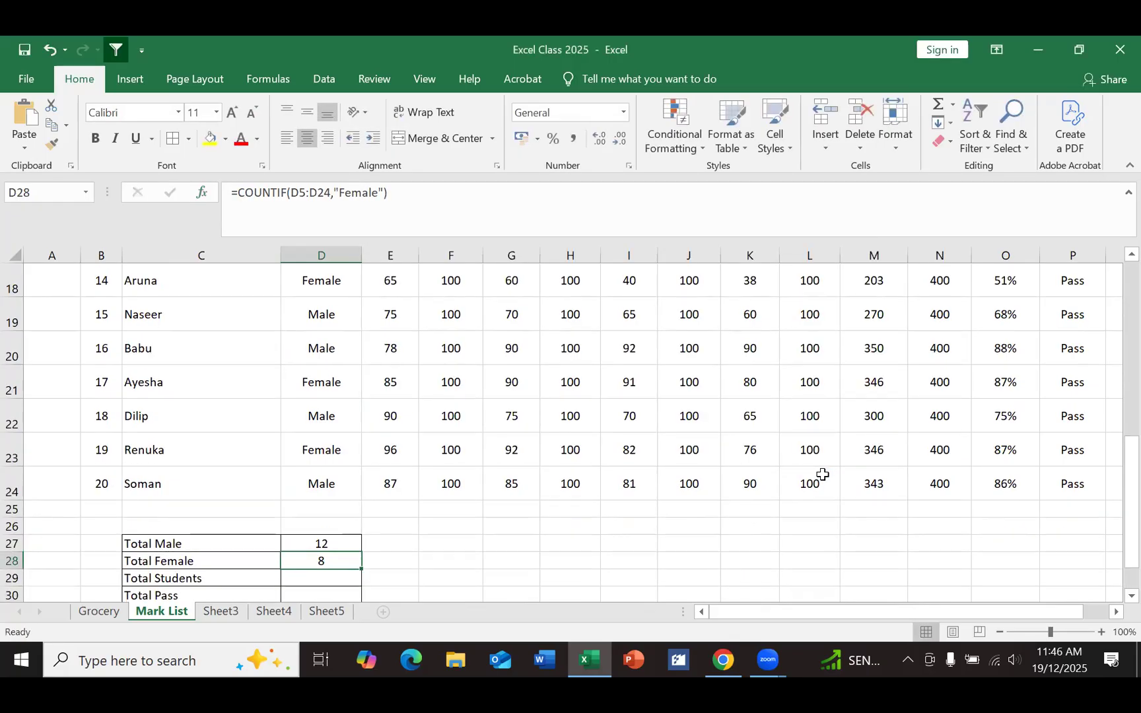
{"action": "scroll", "coordinate": [523, 516], "scroll_direction": "down", "scroll_amount": 2}
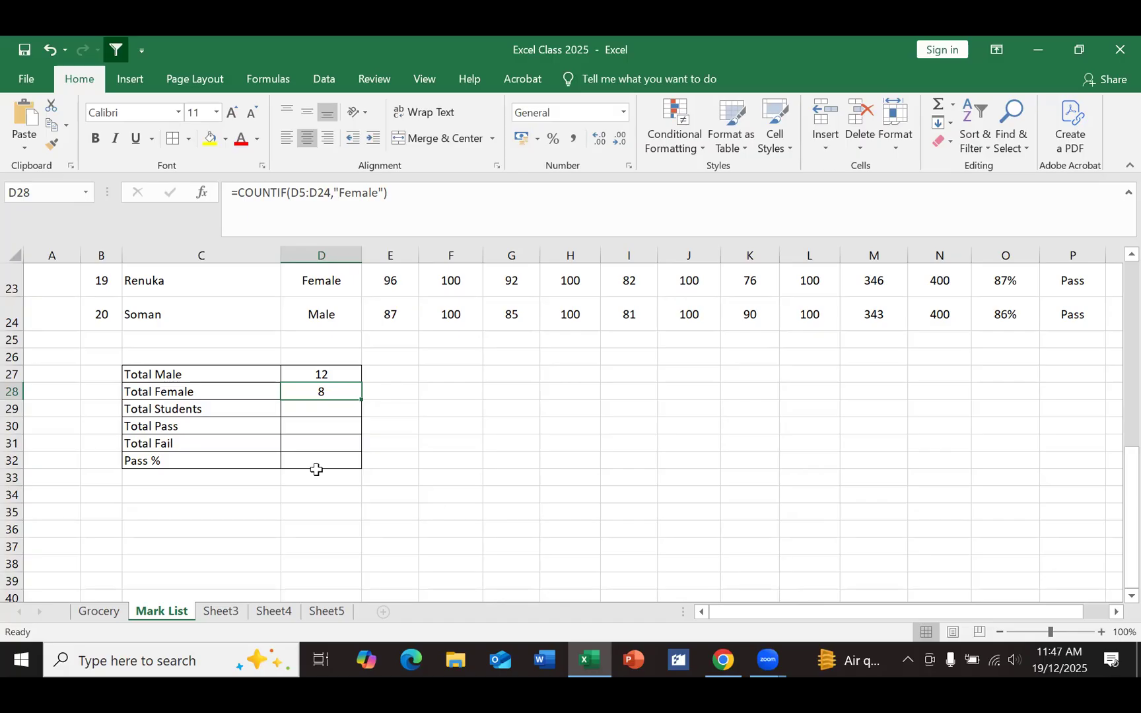
Step: Calculate Total Students in D29 by adding the male and female totals with the formula =D27+D28
{"action": "left_click", "coordinate": [294, 409]}
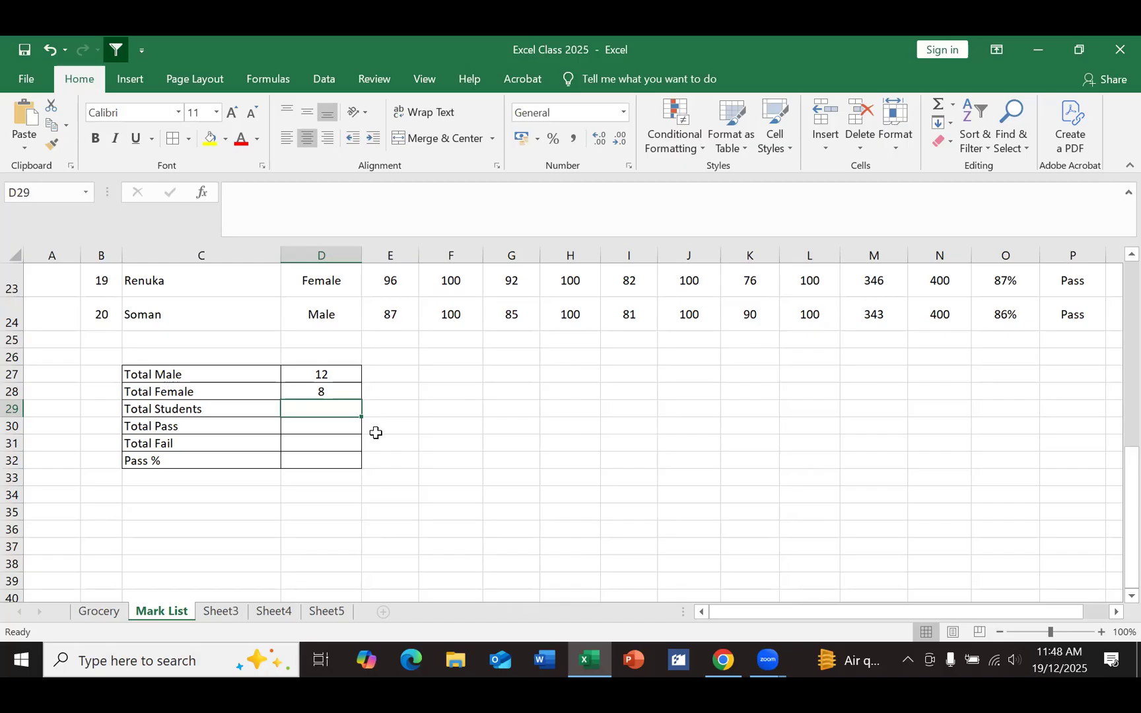
{"action": "type", "text": "="}
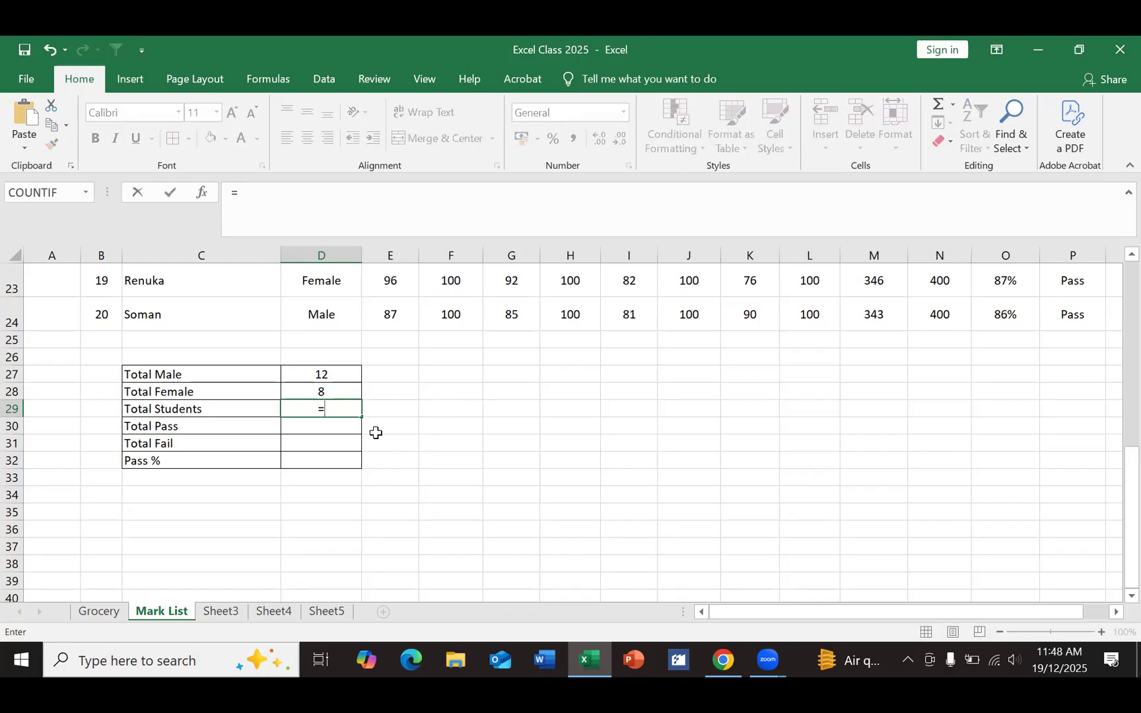
{"action": "left_click", "coordinate": [309, 377]}
{"action": "type", "text": "+"}
{"action": "left_click", "coordinate": [297, 394]}
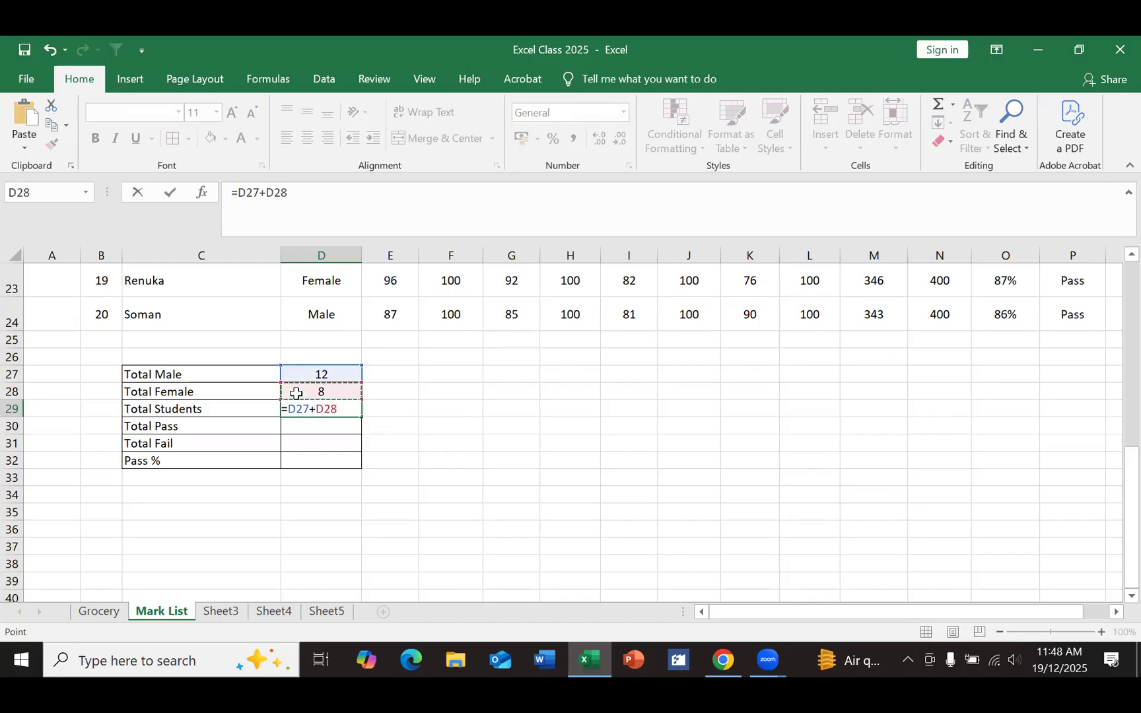
{"action": "key", "text": "Return"}
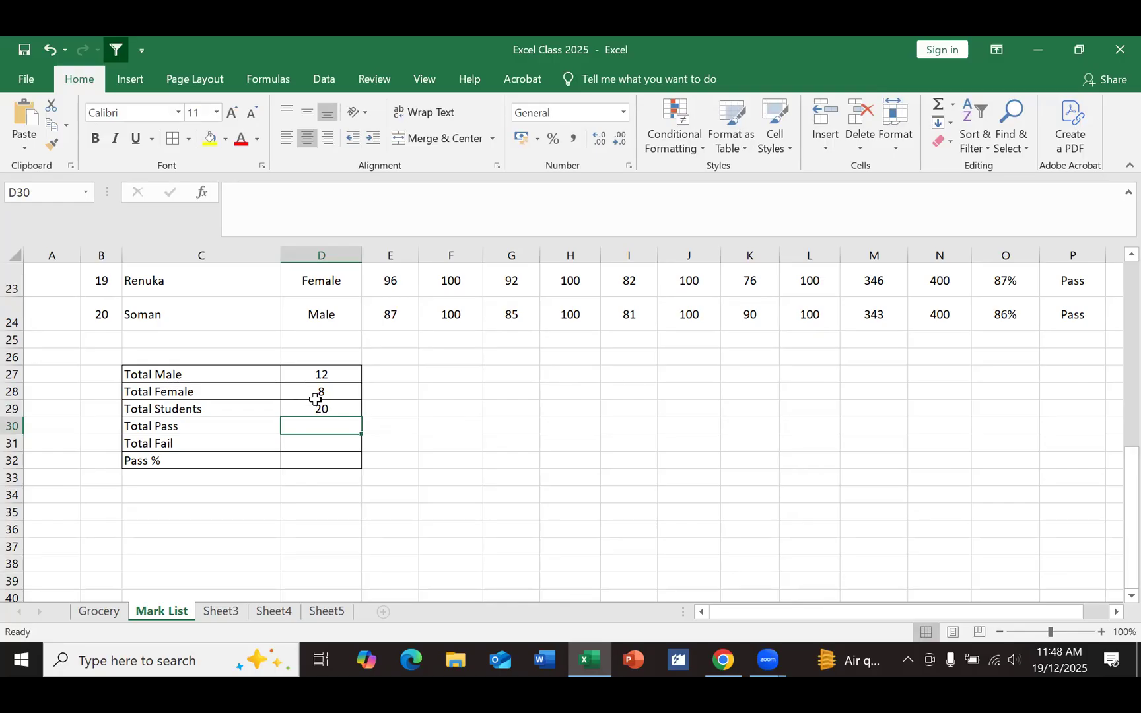
Step: Clear the Total Students formula in D29 and replace it with an AutoSum of D27:D28
{"action": "left_click", "coordinate": [302, 408]}
{"action": "key", "text": "Delete"}
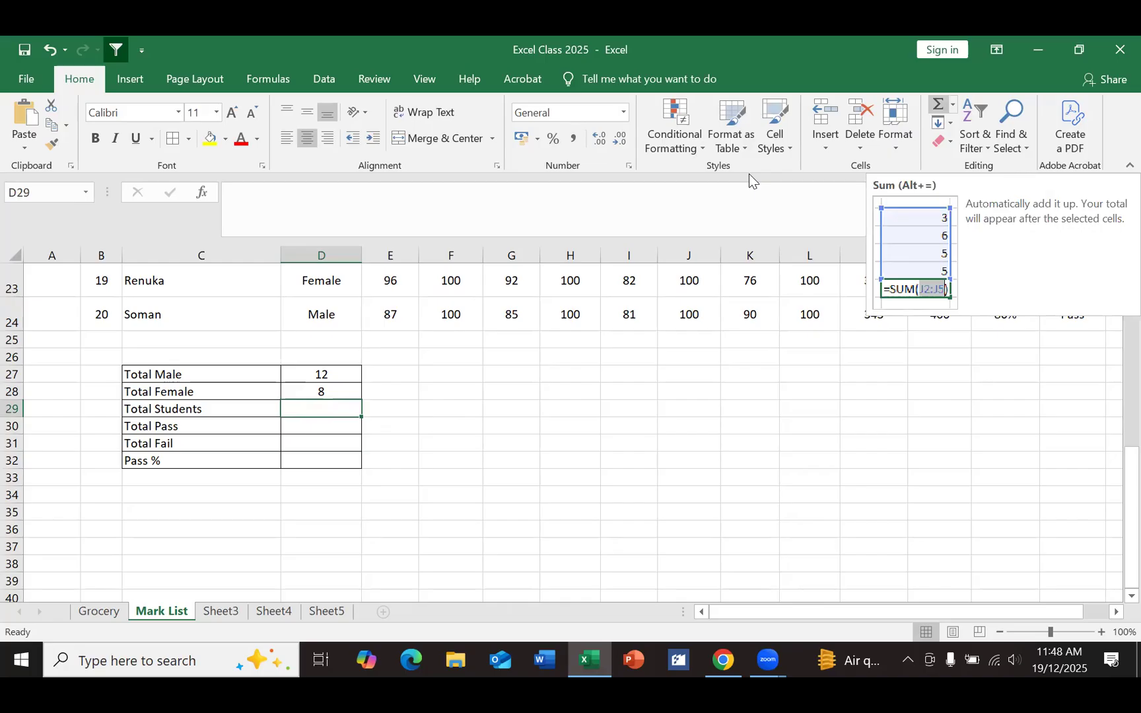
{"action": "left_click", "coordinate": [438, 464]}
{"action": "left_click", "coordinate": [337, 413]}
{"action": "key", "text": "alt+equal"}
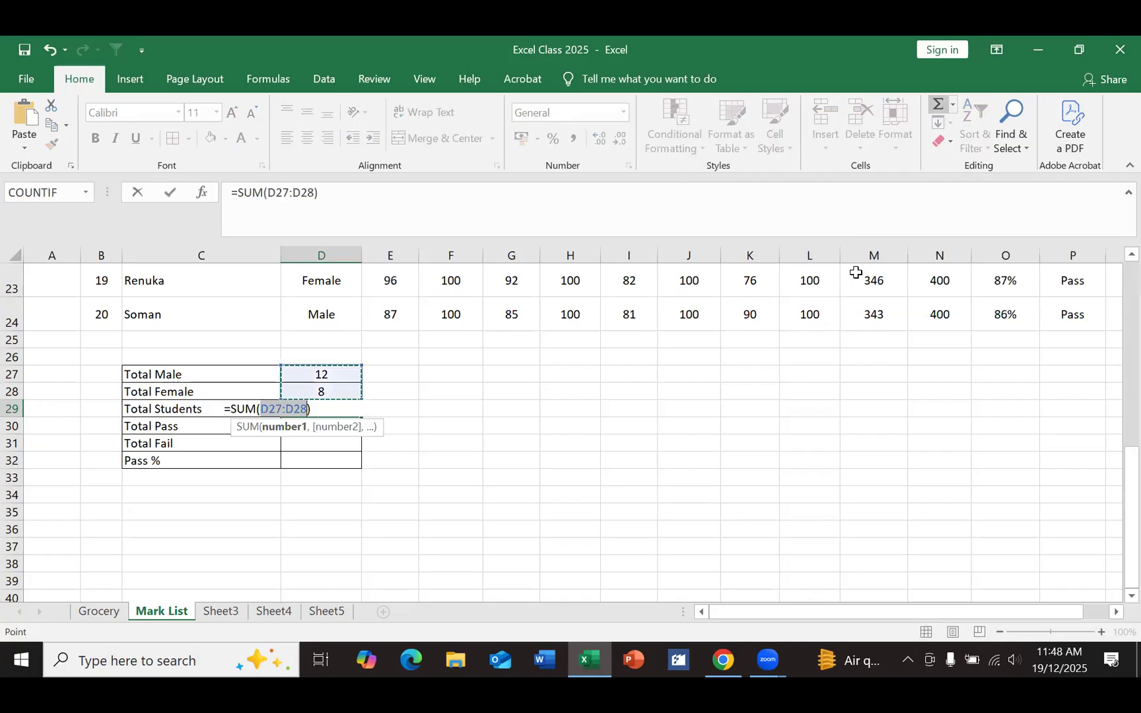
{"action": "key", "text": "Return"}
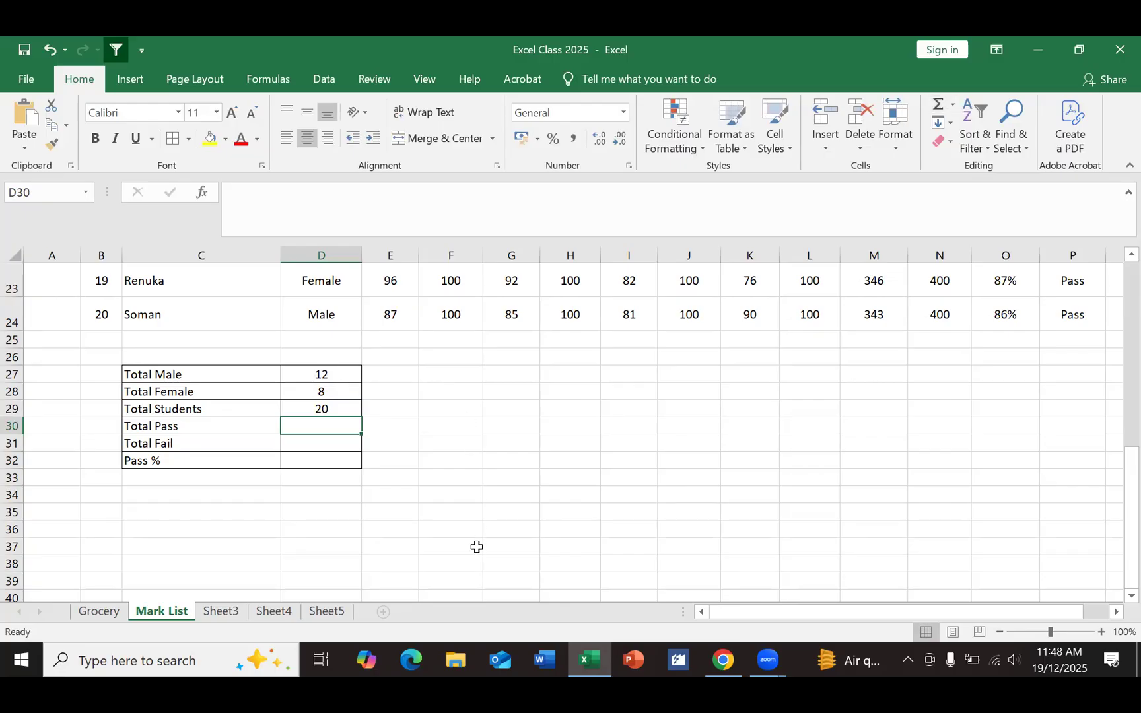
Step: Enter the sample numbers 20, 20, 30, 40, 50 and 55 down the cells F27:F32
{"action": "left_click", "coordinate": [471, 372]}
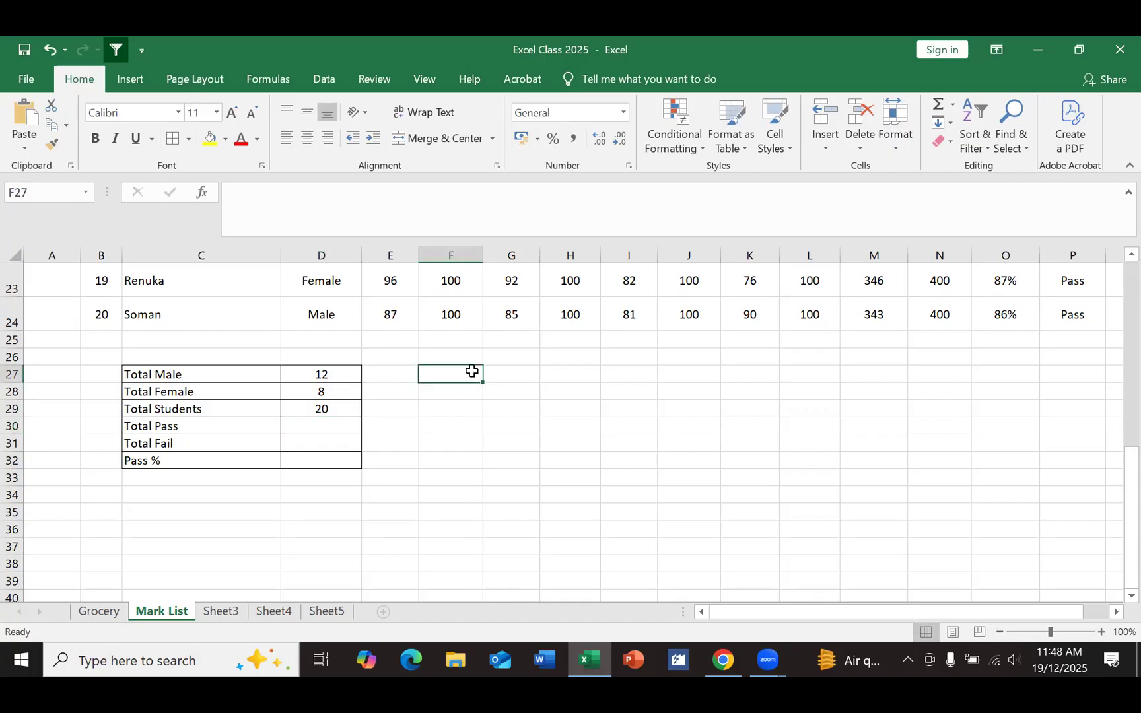
{"action": "double_click", "coordinate": [472, 372]}
{"action": "type", "text": "20"}
{"action": "key", "text": "Return"}
{"action": "type", "text": "20"}
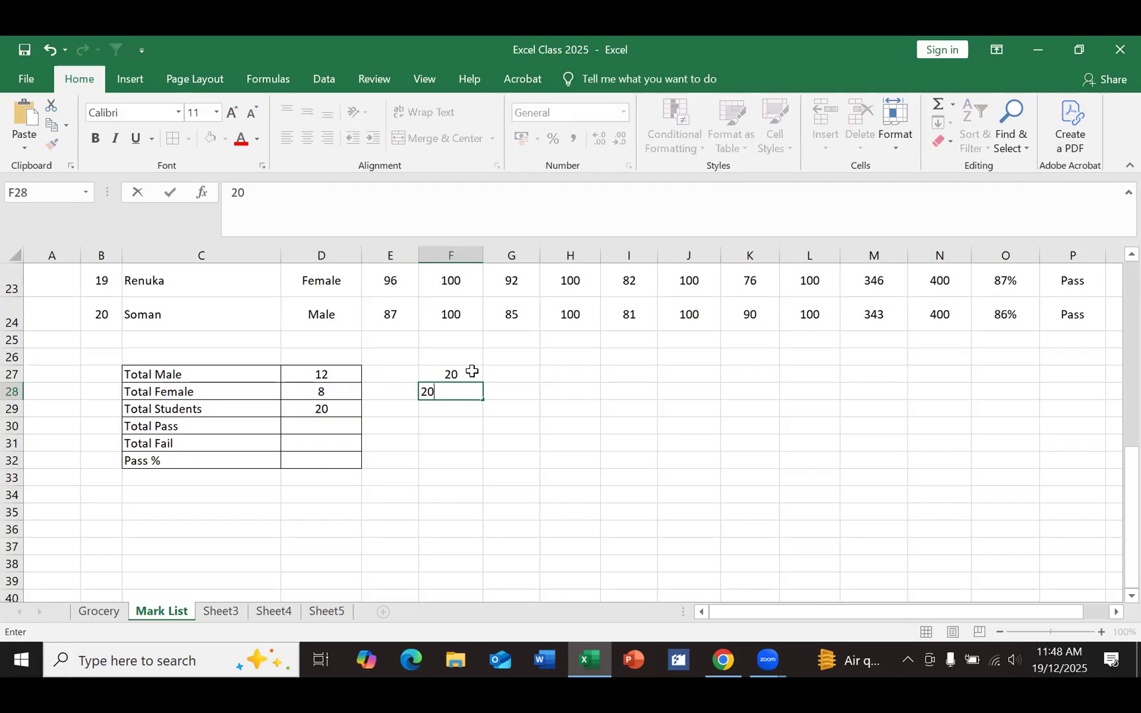
{"action": "key", "text": "Return"}
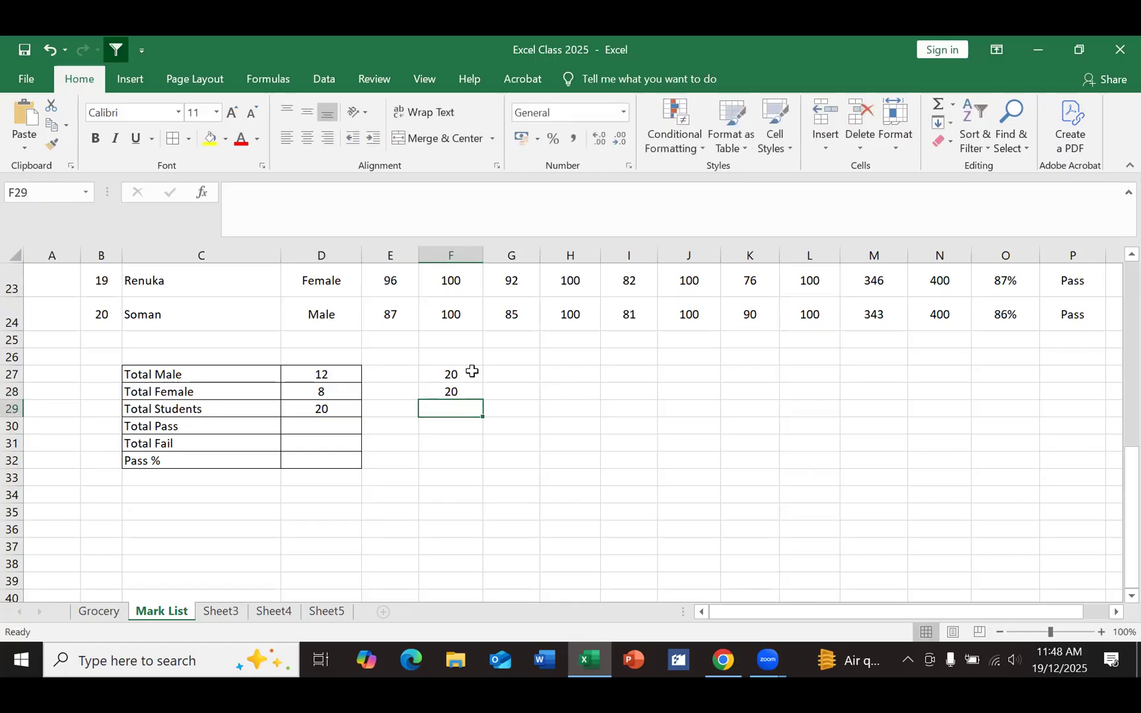
{"action": "type", "text": "30"}
{"action": "key", "text": "Return"}
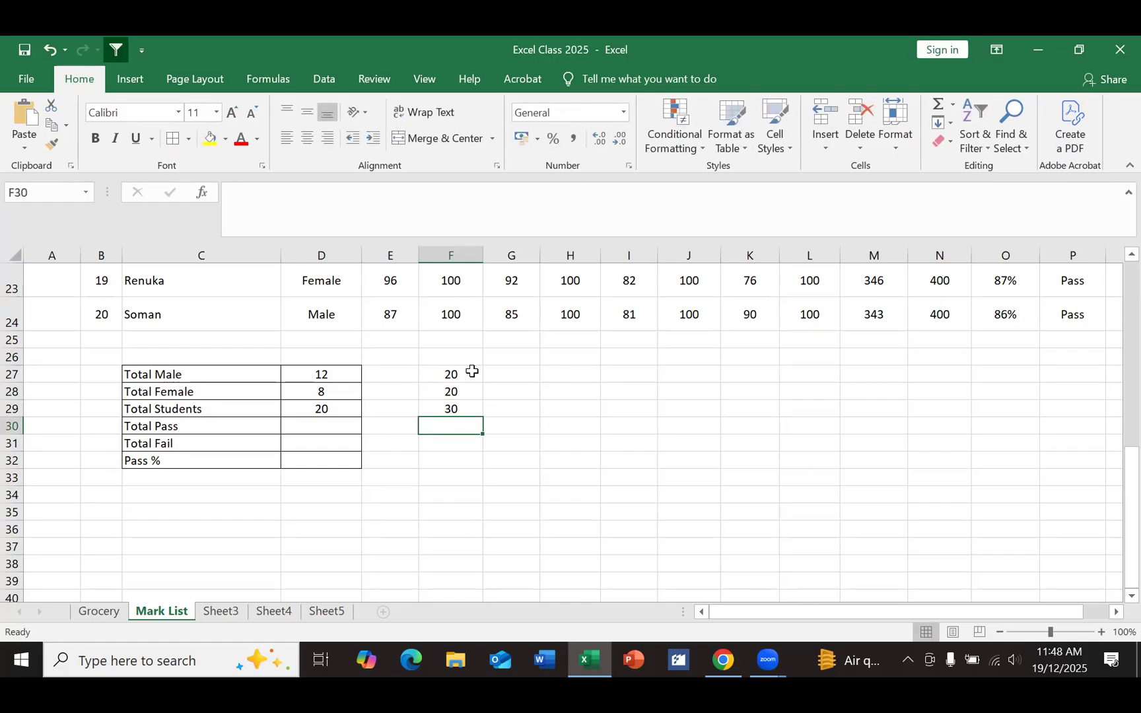
{"action": "type", "text": "40"}
{"action": "key", "text": "Return"}
{"action": "type", "text": "50"}
{"action": "key", "text": "Return"}
{"action": "type", "text": "5"}
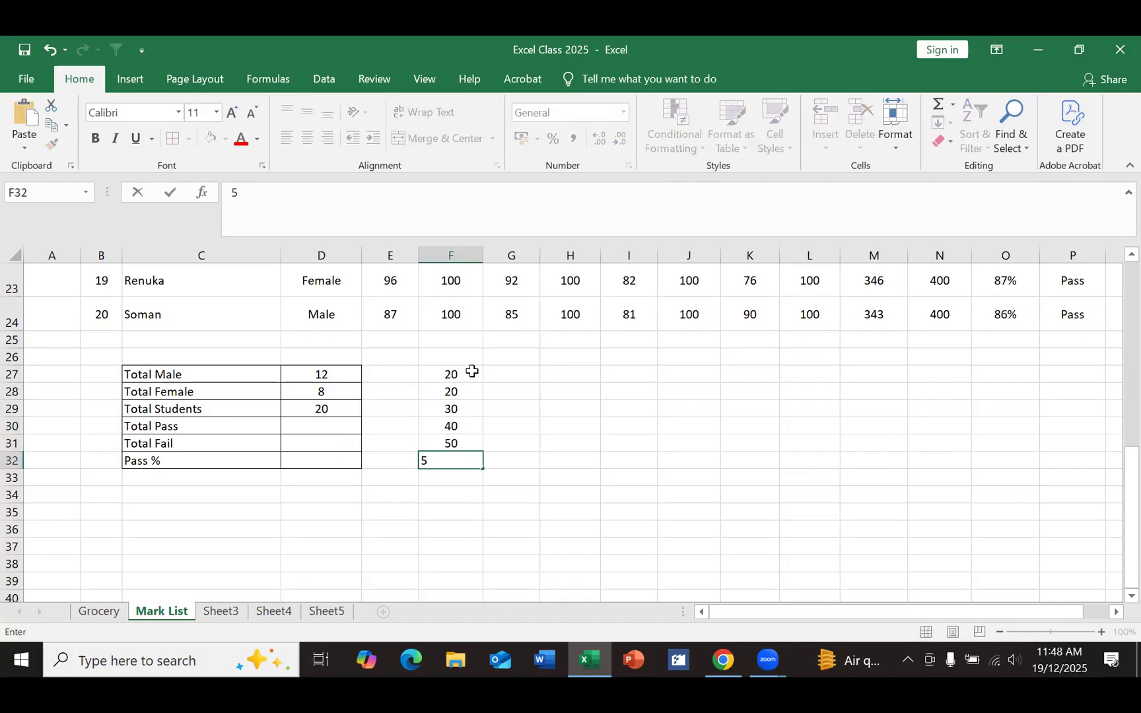
{"action": "type", "text": "5"}
{"action": "key", "text": "Return"}
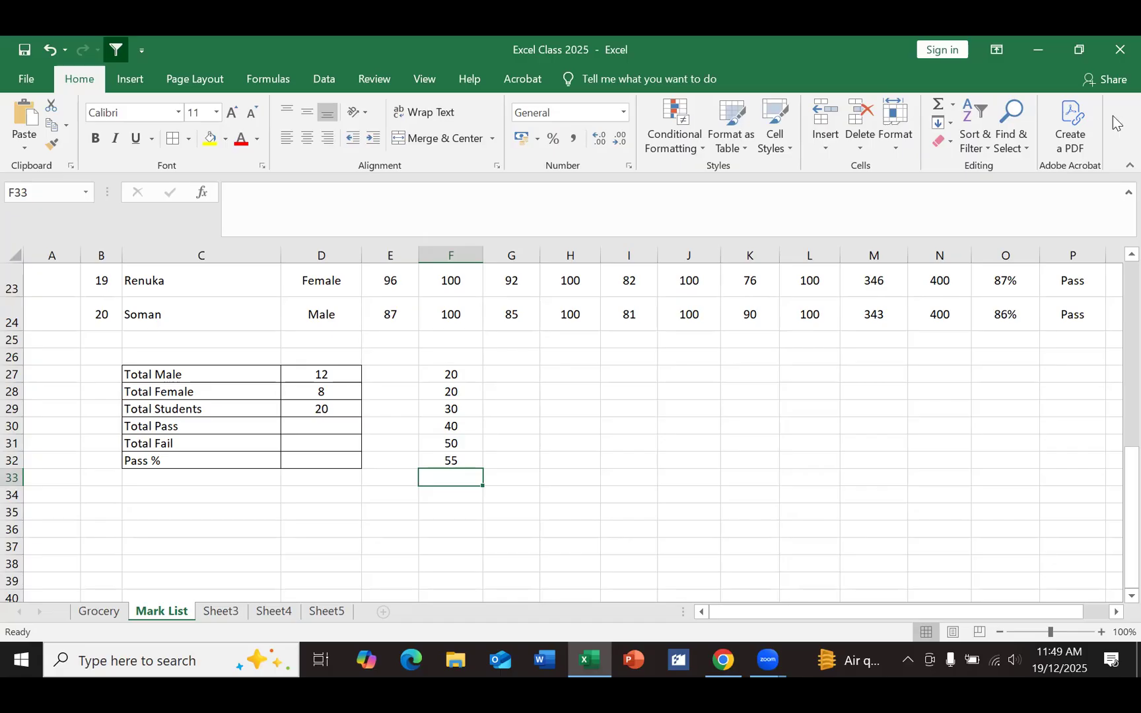
Step: Total the sample numbers F27:F32 with AutoSum in F33 and clear that total again
{"action": "key", "text": "alt+equal"}
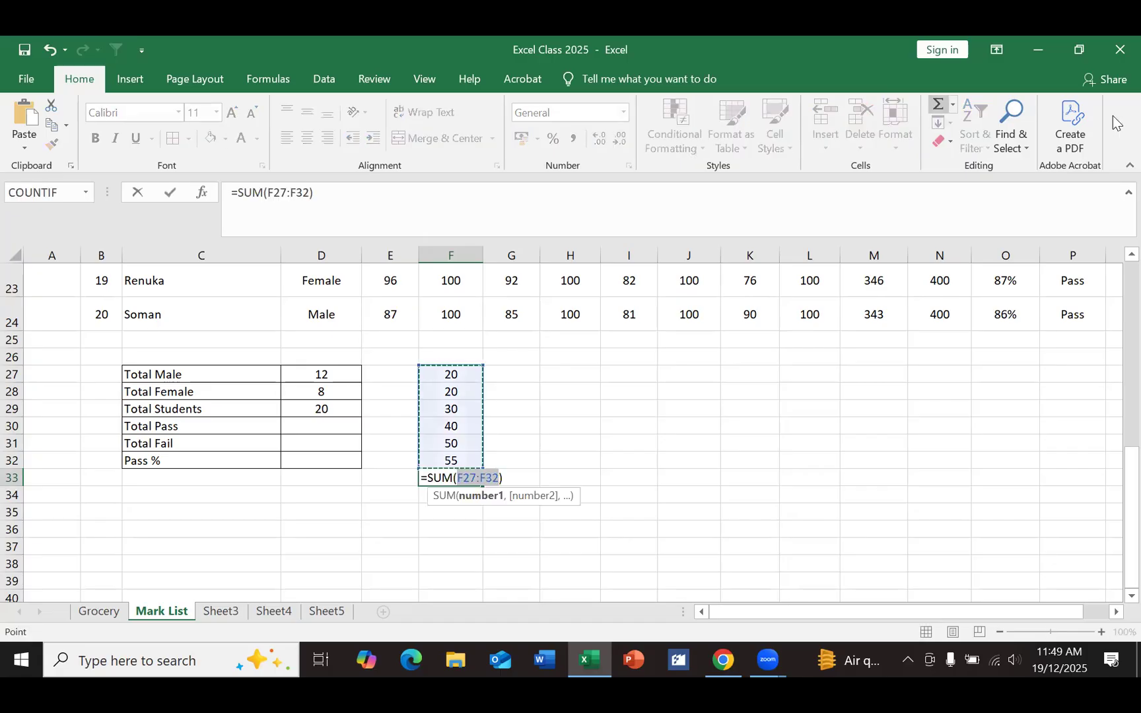
{"action": "key", "text": "Return"}
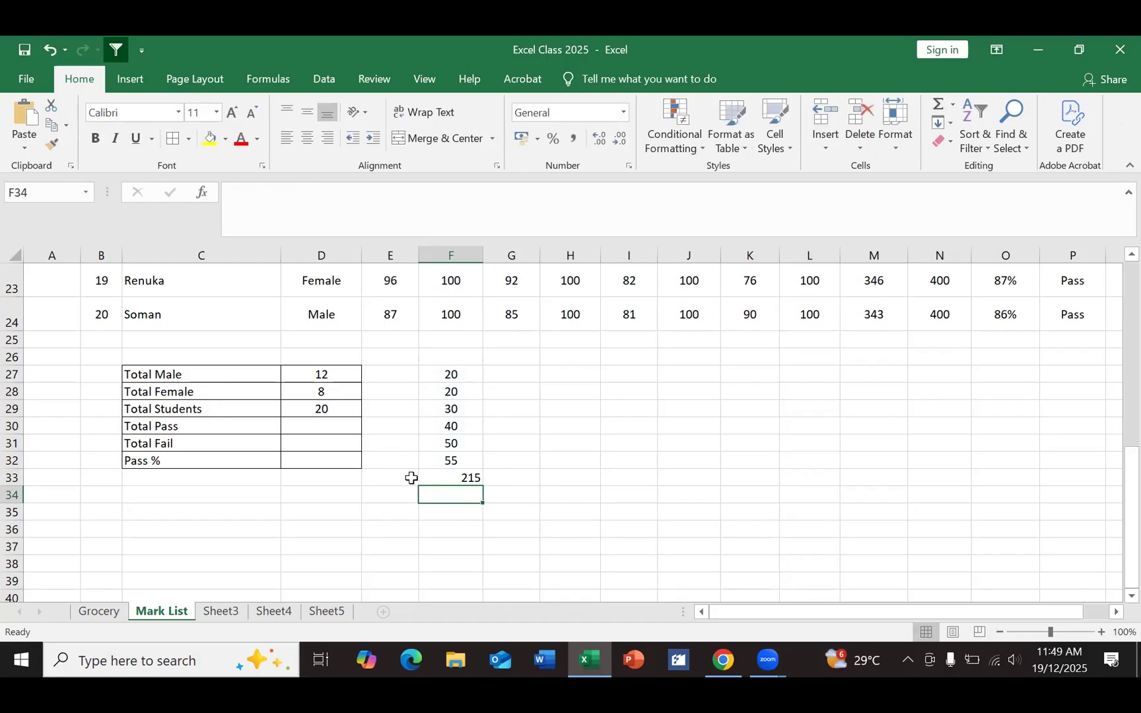
{"action": "left_click", "coordinate": [439, 481]}
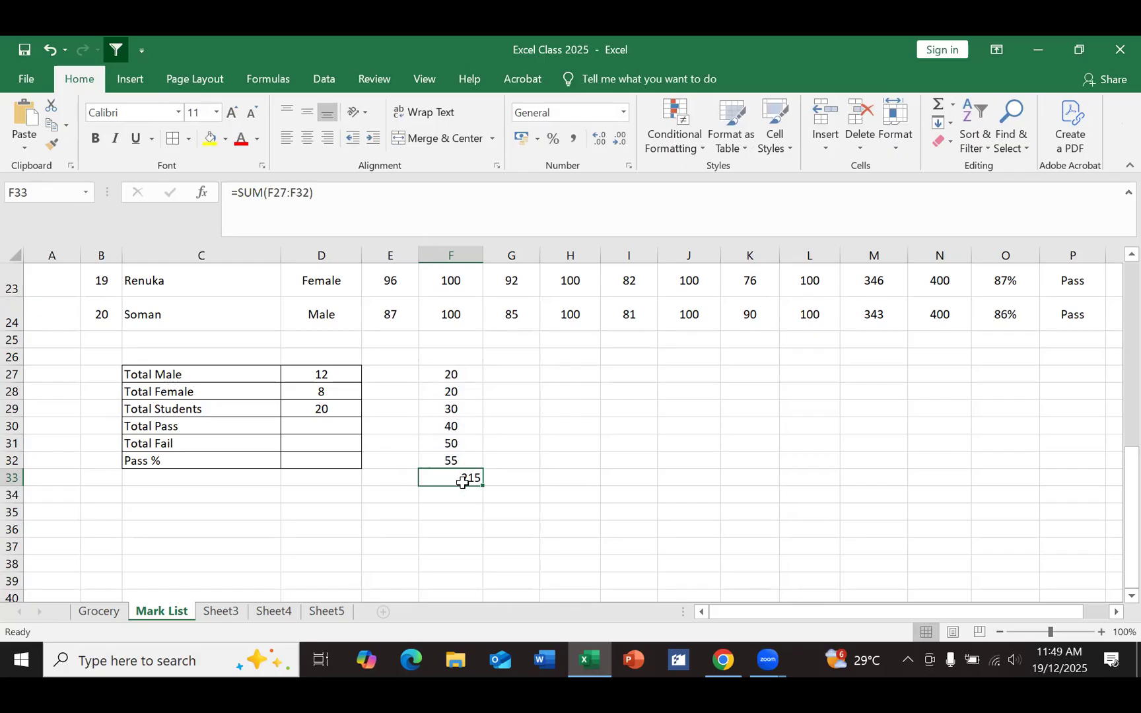
{"action": "key", "text": "Delete"}
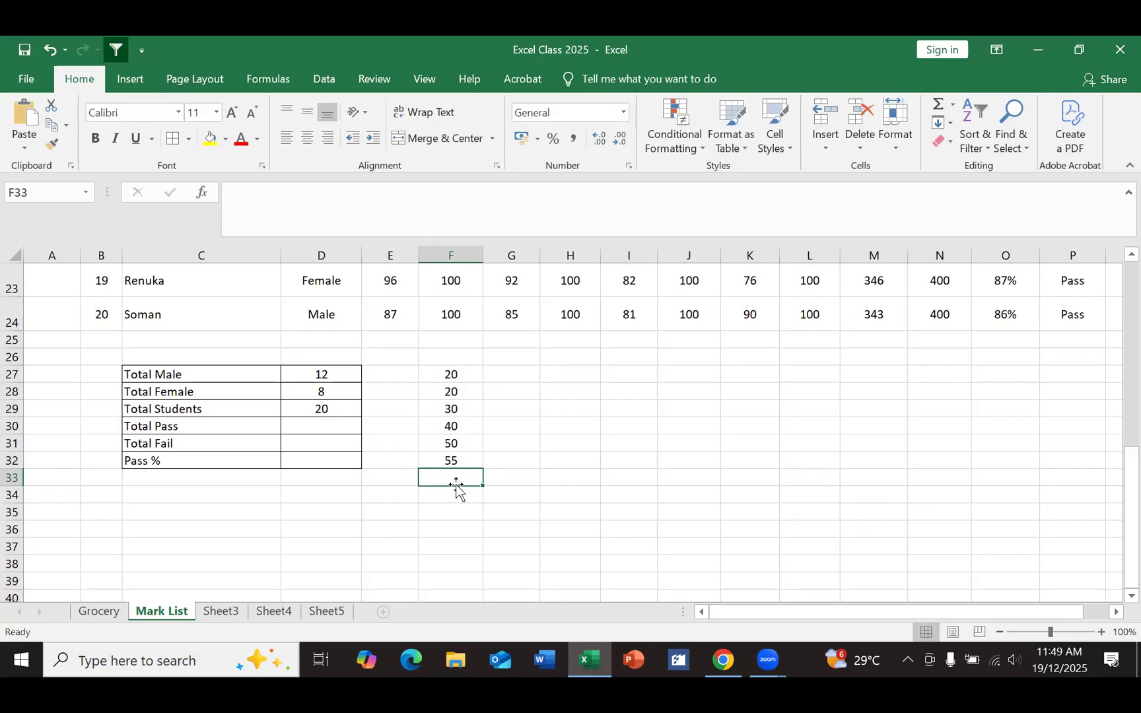
Step: Move the sample values in F30:F32 down one row and total F27:F33 in F34 with SUM
{"action": "left_click_drag", "start_coordinate": [455, 431], "coordinate": [454, 481]}
{"action": "left_click", "coordinate": [464, 432]}
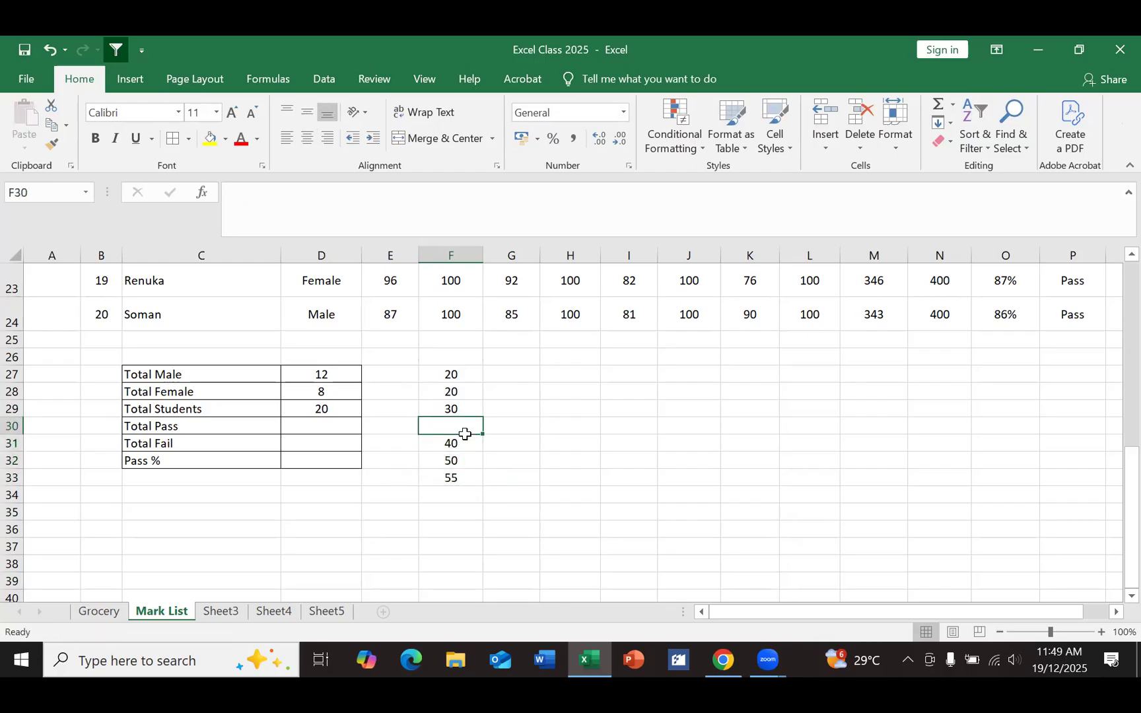
{"action": "left_click", "coordinate": [449, 494]}
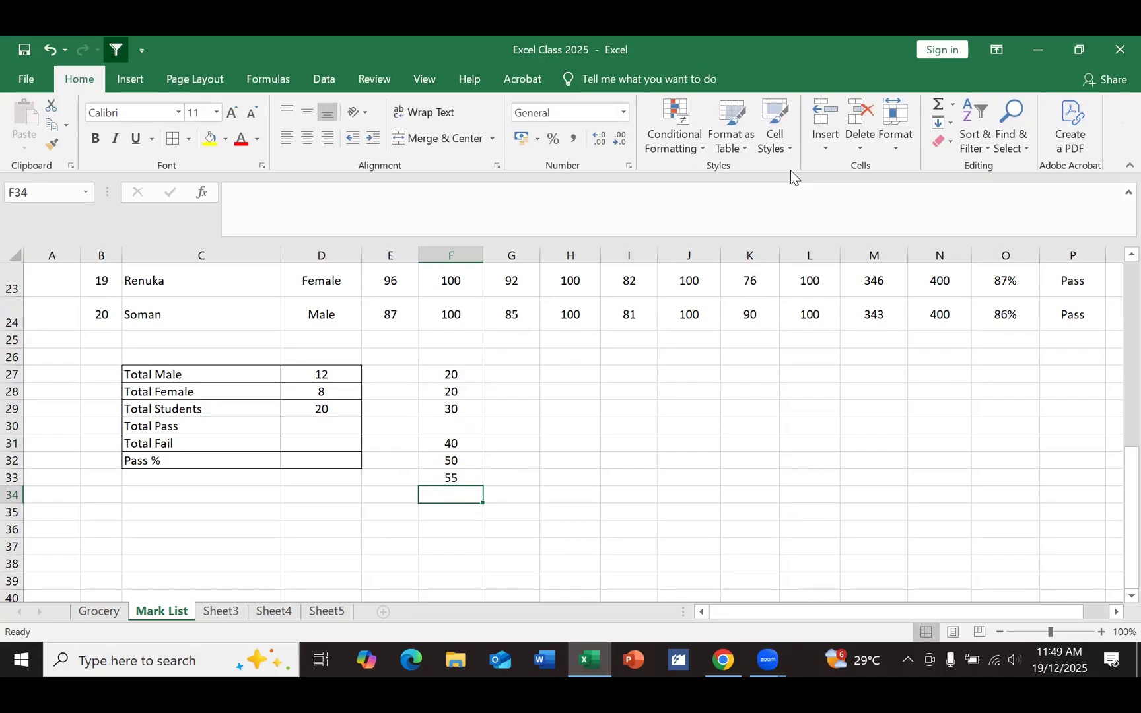
{"action": "key", "text": "alt+equal"}
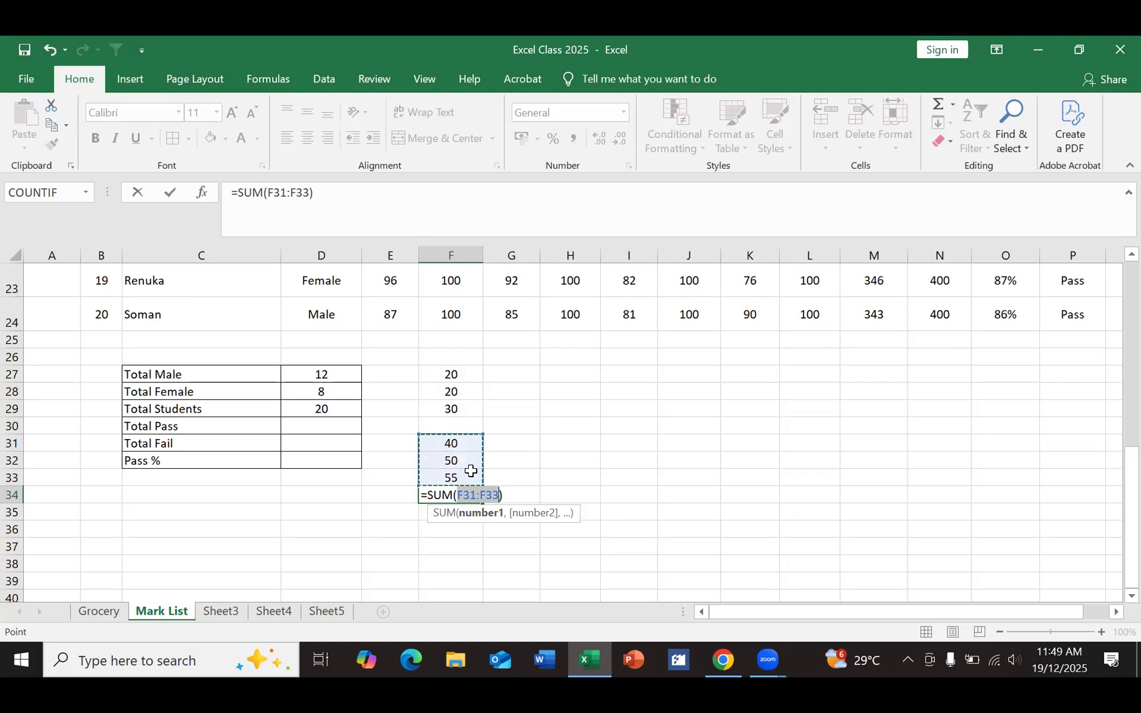
{"action": "left_click_drag", "start_coordinate": [430, 379], "coordinate": [712, 348]}
{"action": "scroll", "coordinate": [711, 348], "scroll_direction": "down", "scroll_amount": 5}
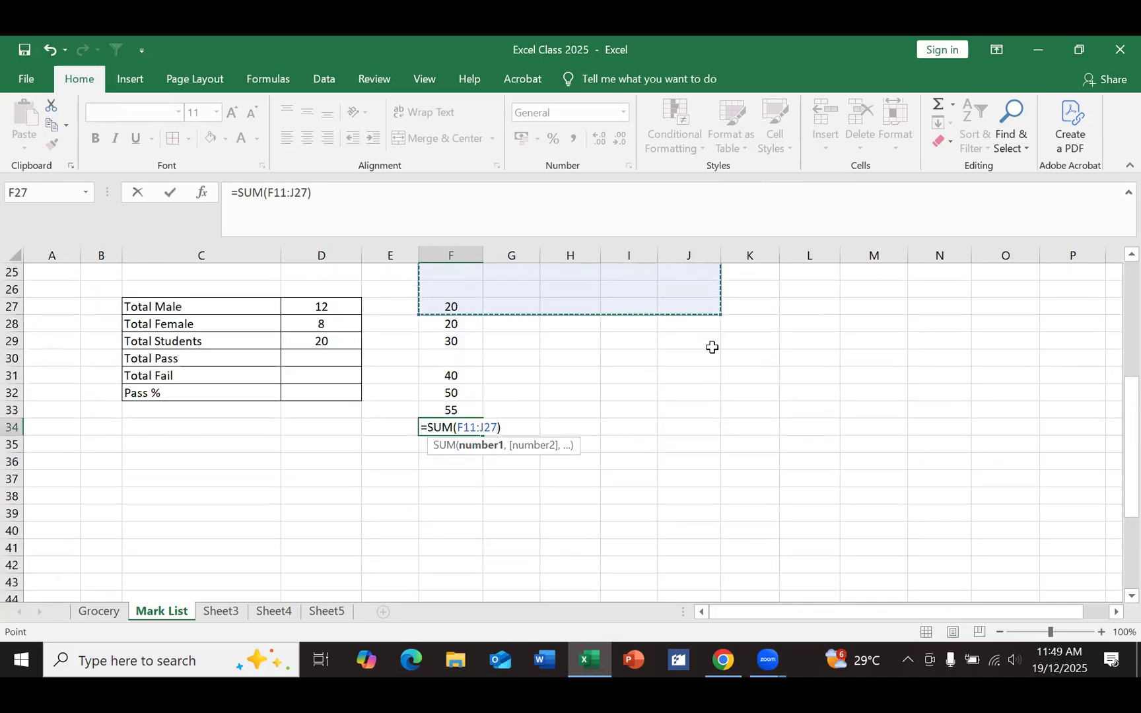
{"action": "left_click", "coordinate": [583, 415]}
{"action": "left_click_drag", "start_coordinate": [474, 305], "coordinate": [463, 410]}
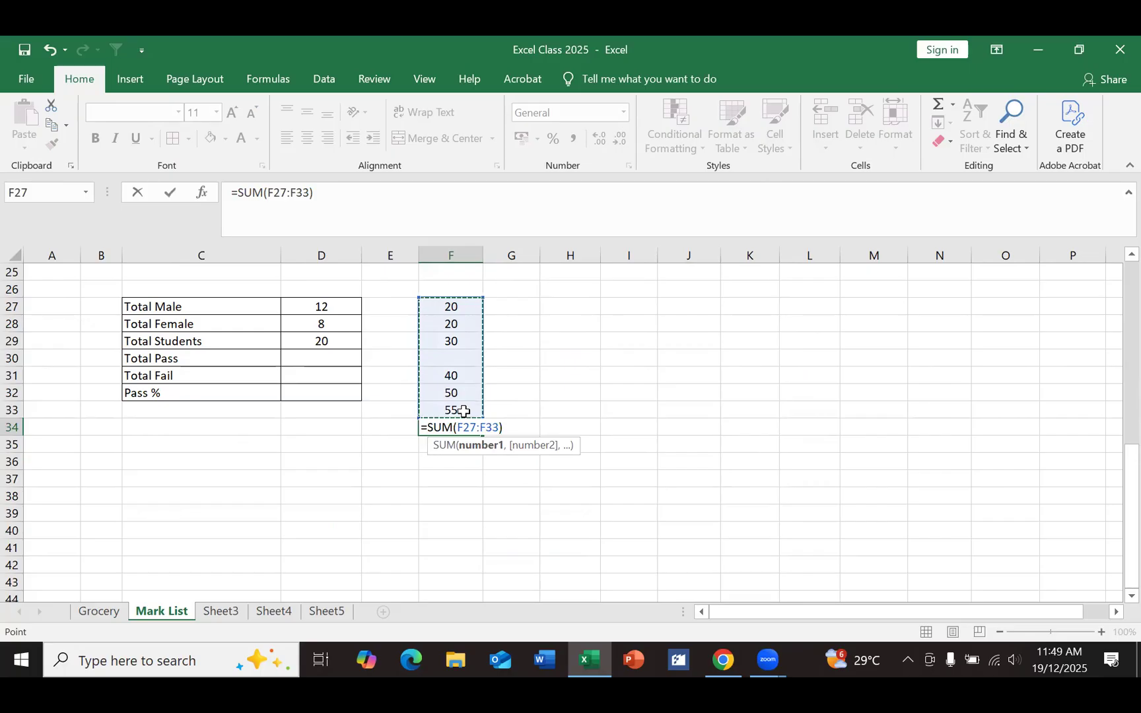
{"action": "key", "text": "Return"}
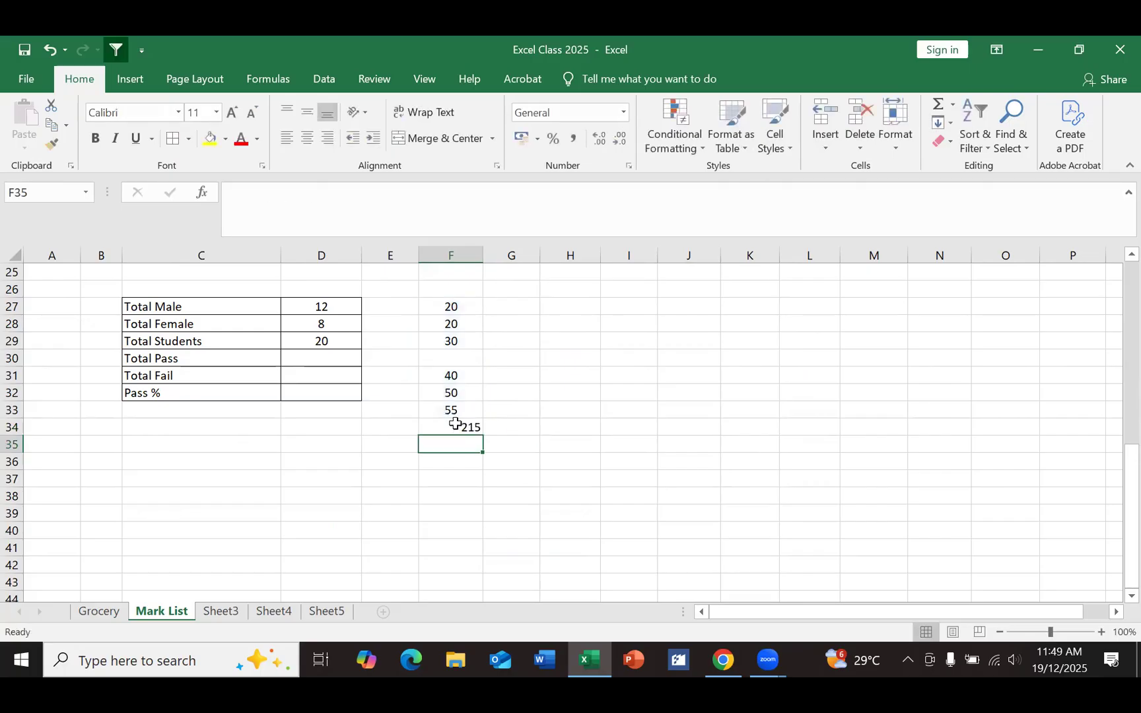
Step: Replace the total in F34 with an AutoSum that keeps the suggested range F31:F33
{"action": "left_click", "coordinate": [453, 427]}
{"action": "left_click", "coordinate": [938, 104]}
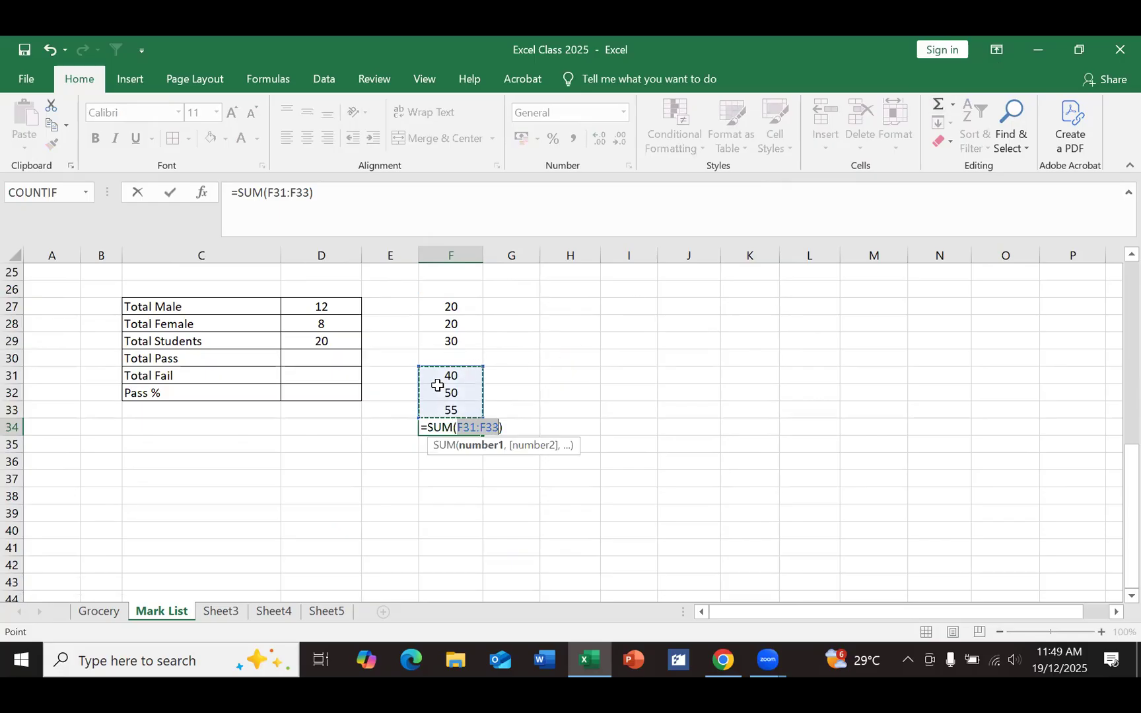
{"action": "key", "text": "Return"}
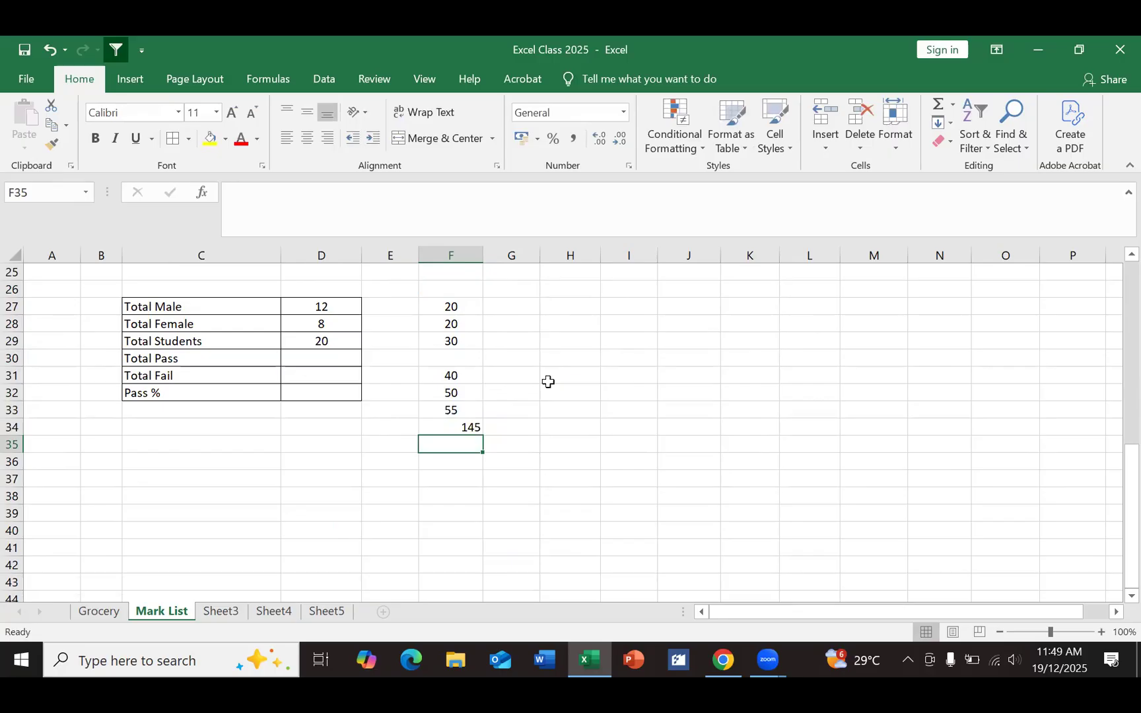
Step: Inspect the SUM formula in F34 and clear all the sample cells F27:F34
{"action": "double_click", "coordinate": [453, 428]}
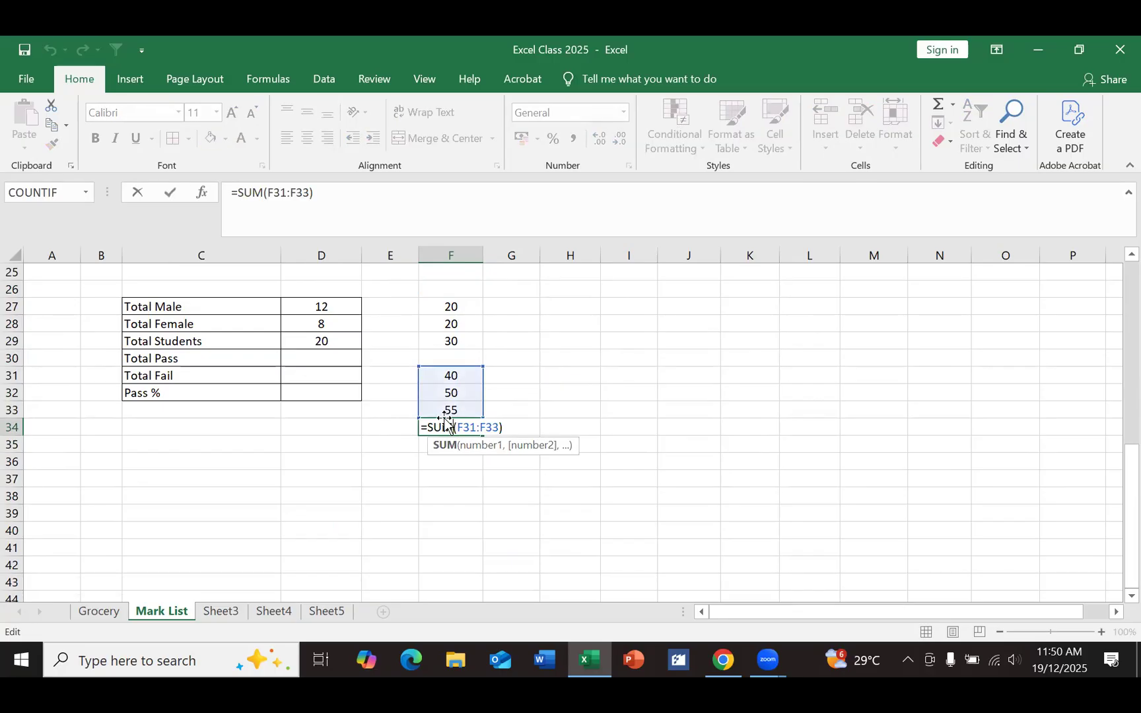
{"action": "key", "text": "Return"}
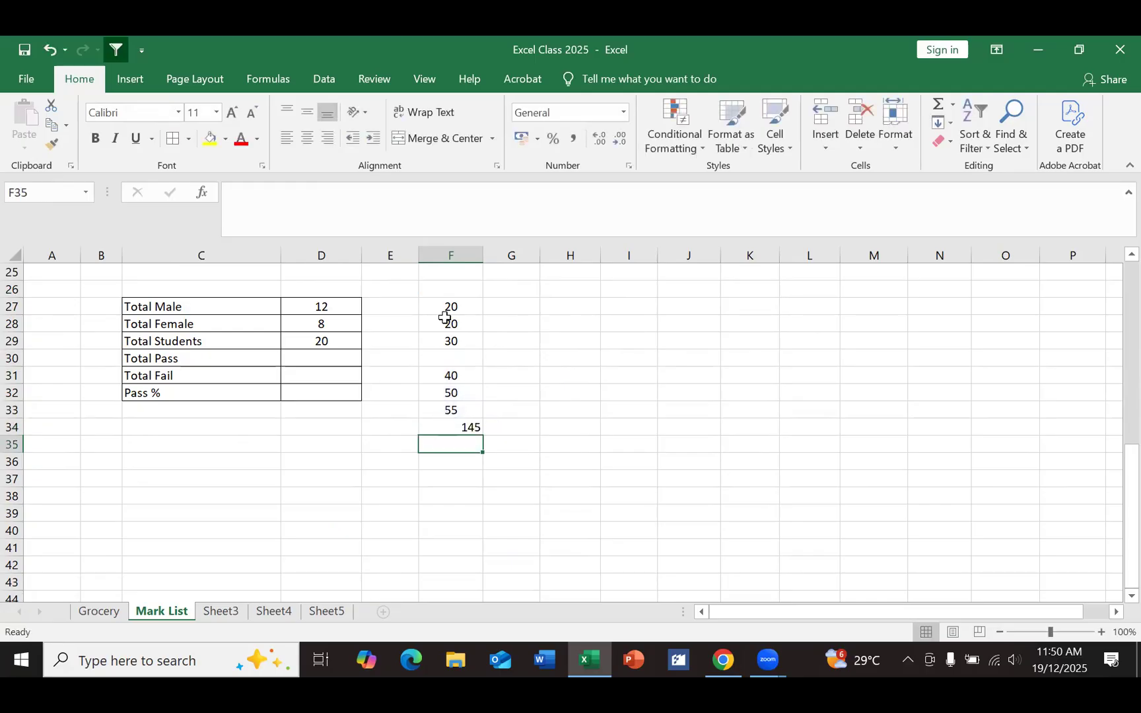
{"action": "left_click_drag", "start_coordinate": [449, 309], "coordinate": [449, 423]}
{"action": "key", "text": "Delete"}
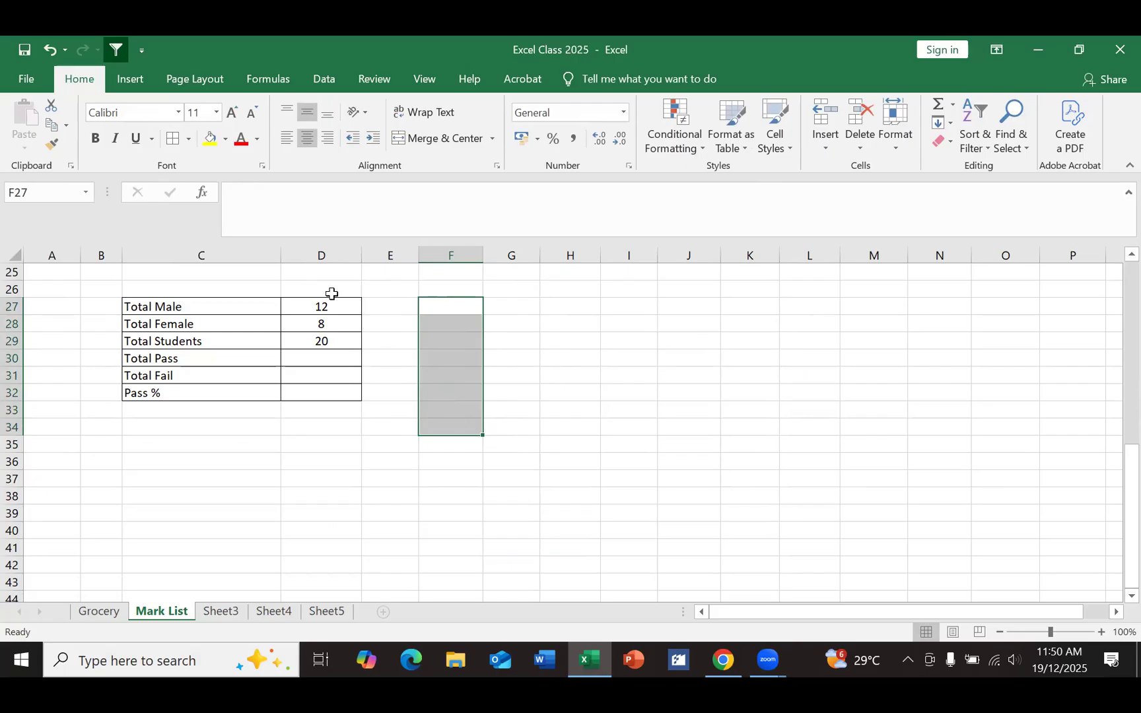
Step: Re-enter the Total Students sum in D29 with AutoSum
{"action": "left_click", "coordinate": [327, 341]}
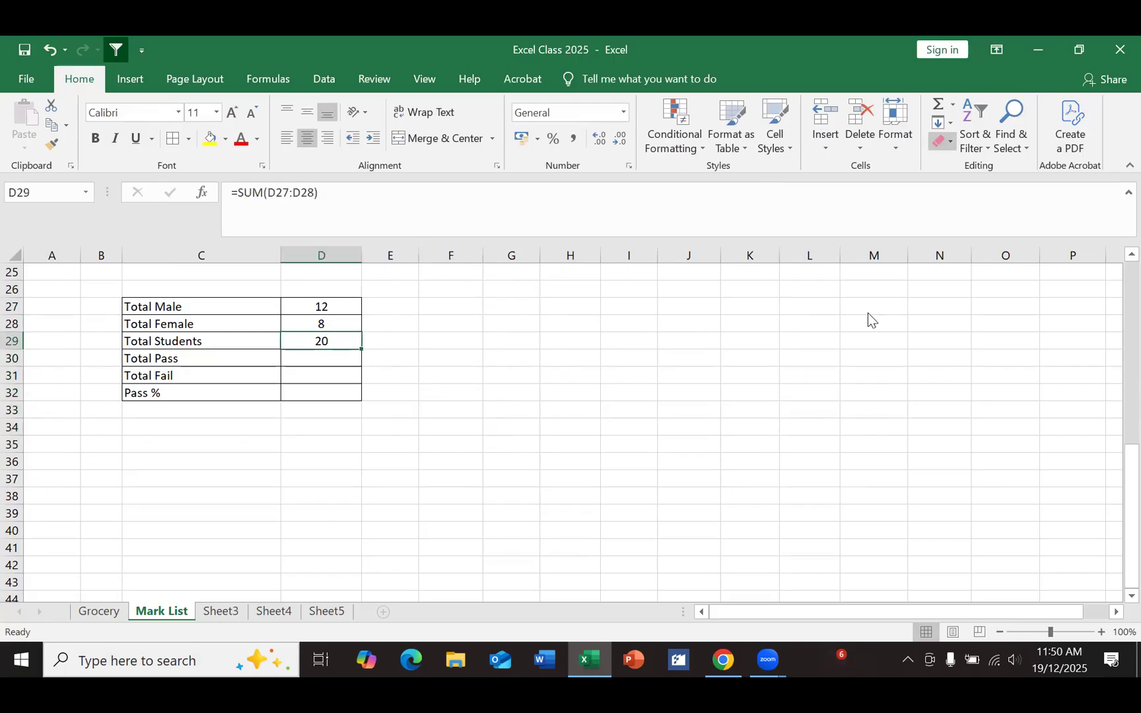
{"action": "key", "text": "alt+equal"}
{"action": "key", "text": "Return"}
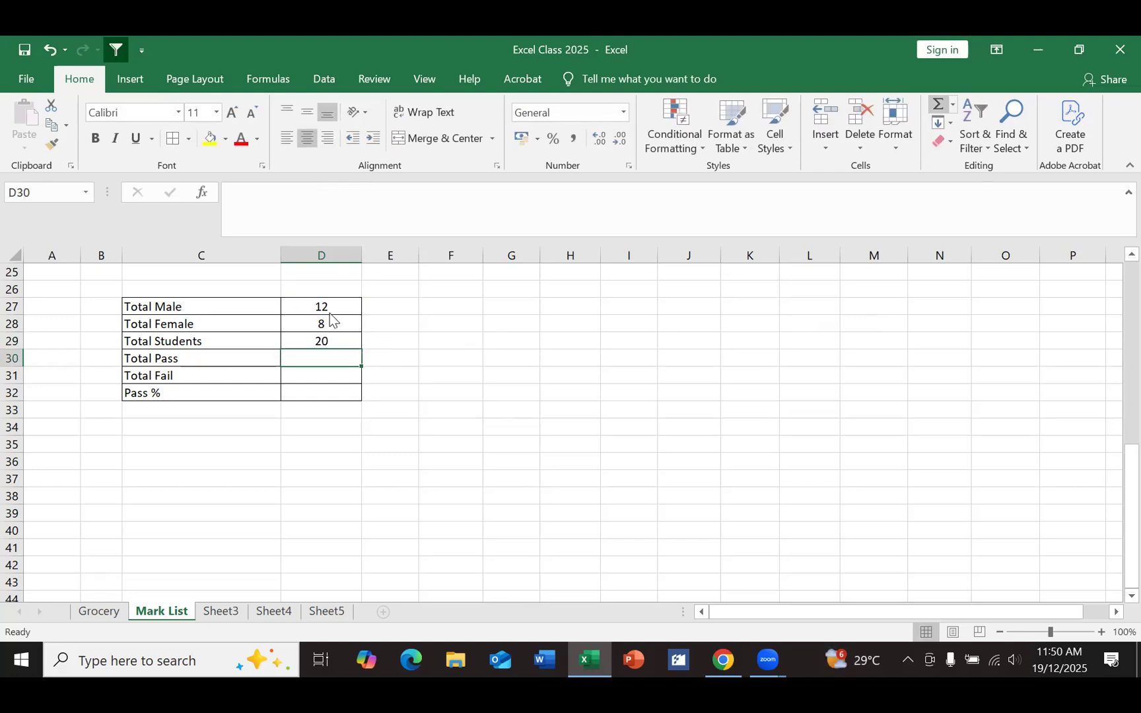
Step: Replace the Total Students formula in D29 with the direct addition =D27+D28
{"action": "key", "text": "Up"}
{"action": "type", "text": "="}
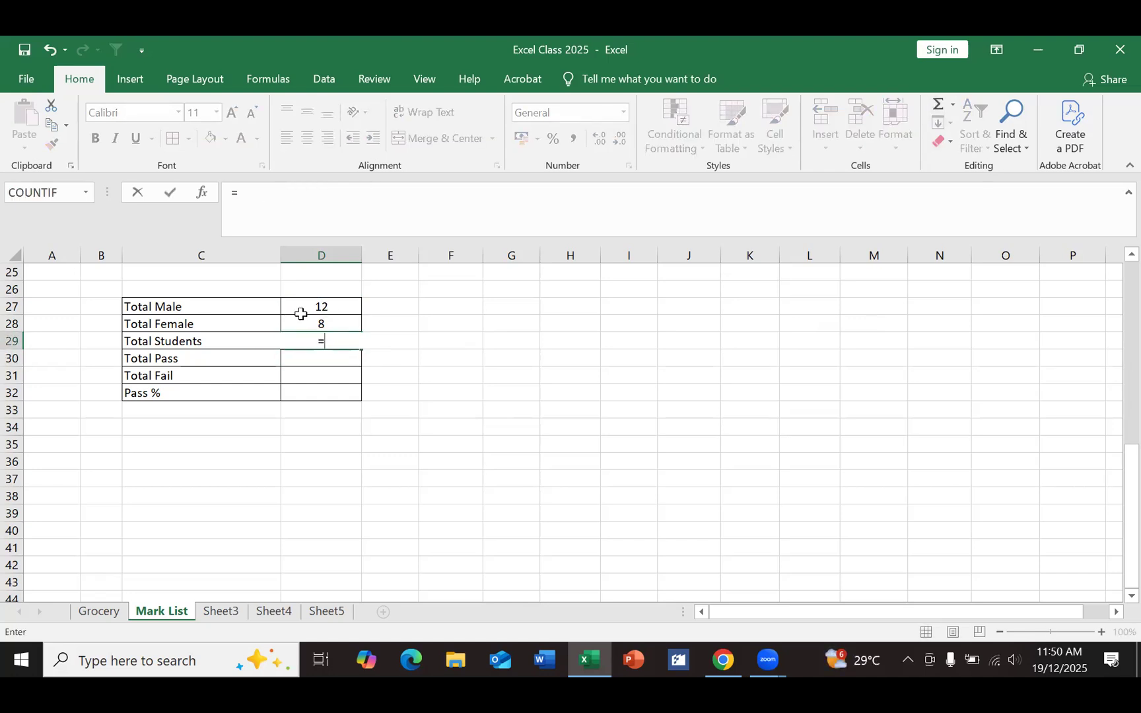
{"action": "left_click", "coordinate": [300, 308]}
{"action": "type", "text": "+"}
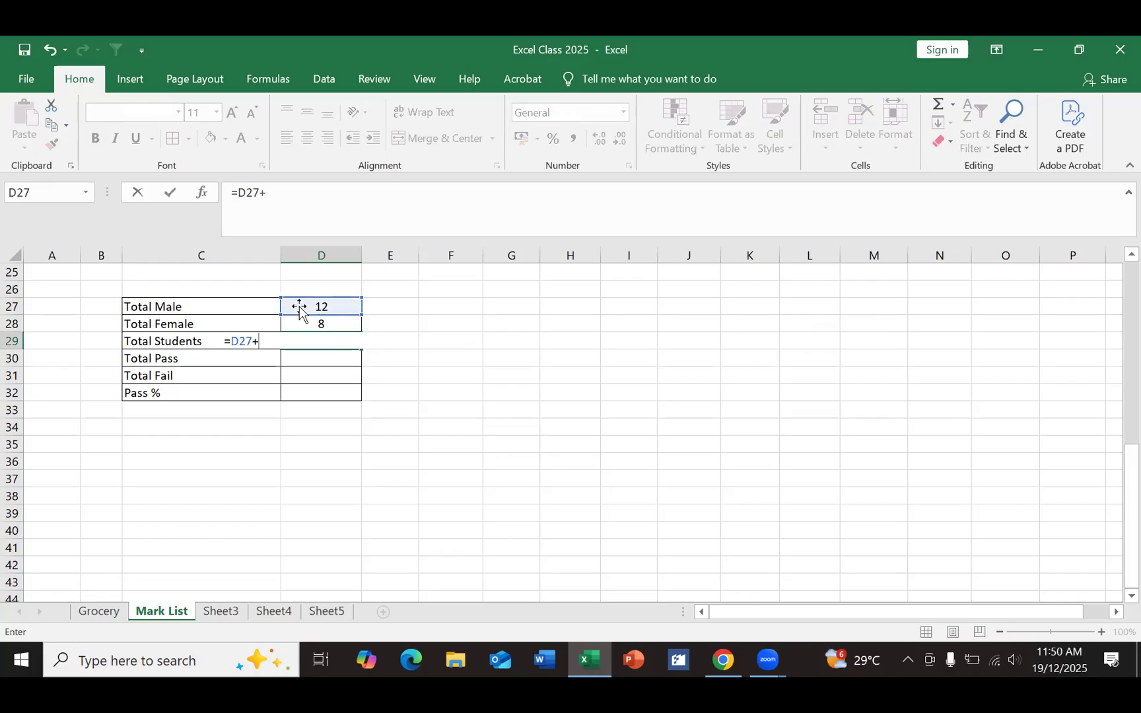
{"action": "left_click", "coordinate": [301, 325]}
{"action": "key", "text": "Return"}
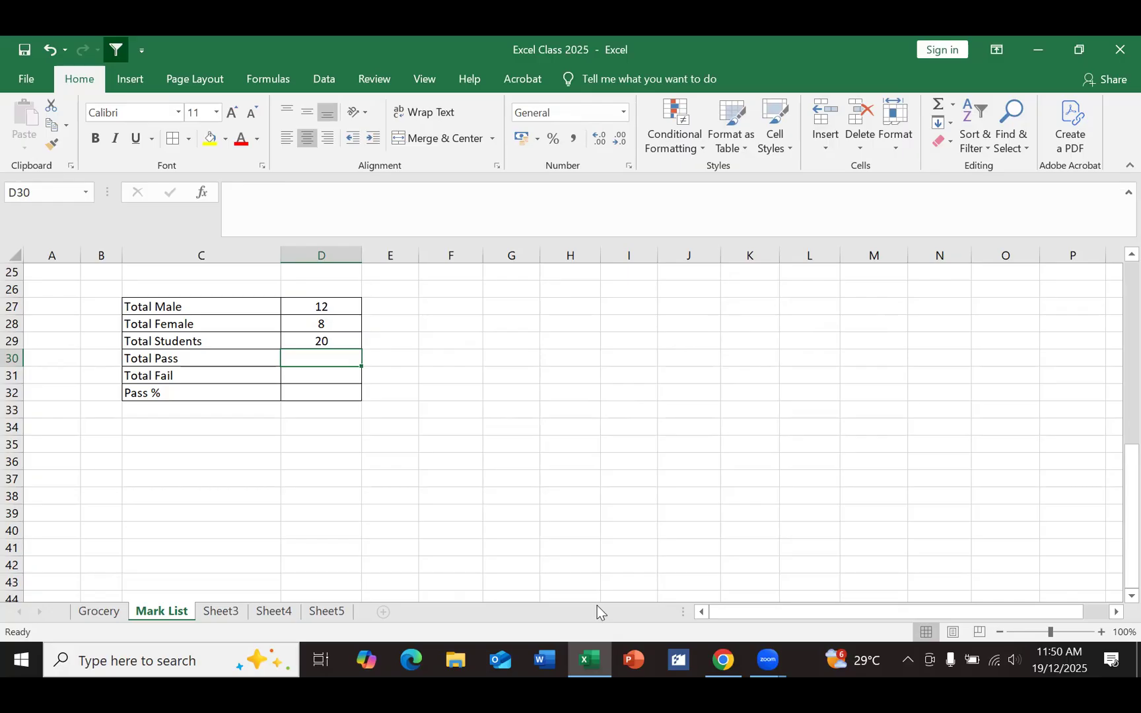
{"action": "left_click", "coordinate": [690, 511]}
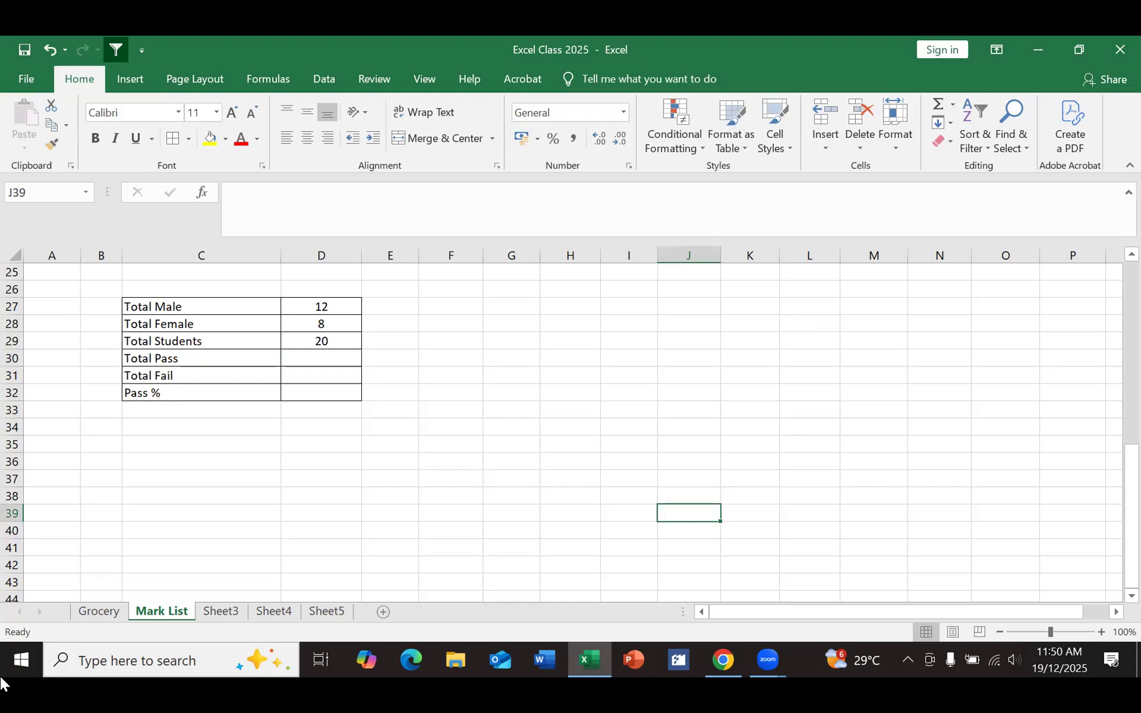
Step: Count the passing students beside Total Pass in D30 using COUNTIF with range P5:P24 and criteria Pass
{"action": "scroll", "coordinate": [710, 369], "scroll_direction": "up", "scroll_amount": 5}
{"action": "scroll", "coordinate": [1028, 410], "scroll_direction": "up", "scroll_amount": 1}
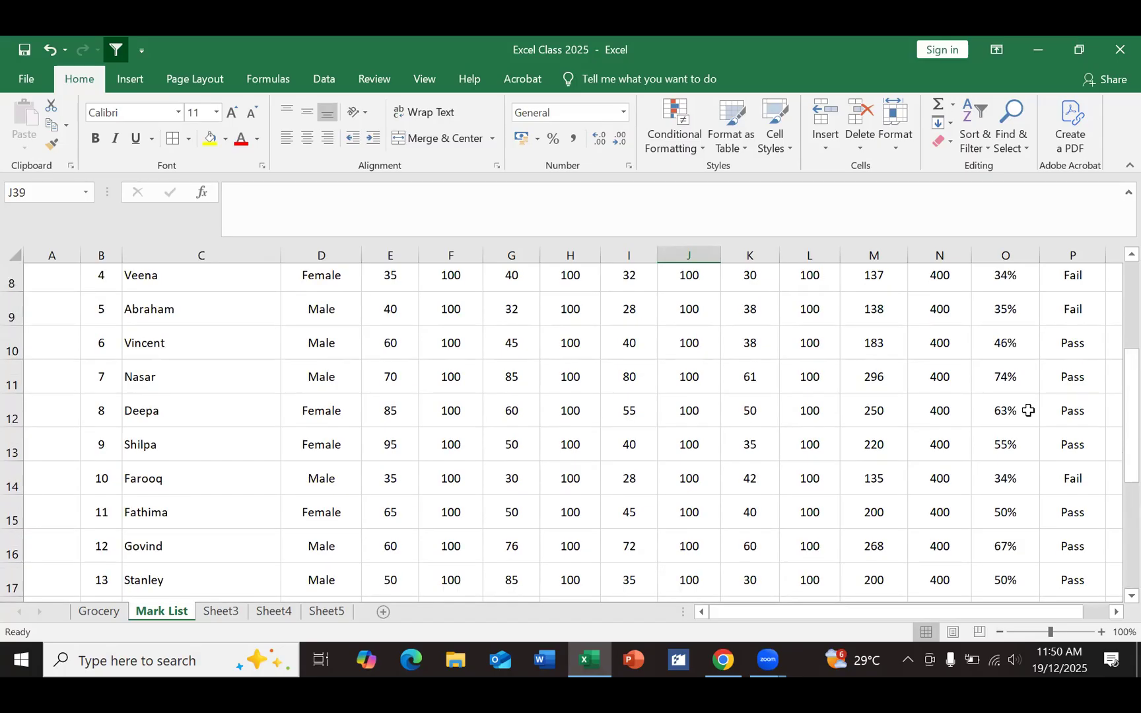
{"action": "scroll", "coordinate": [1037, 383], "scroll_direction": "up", "scroll_amount": 3}
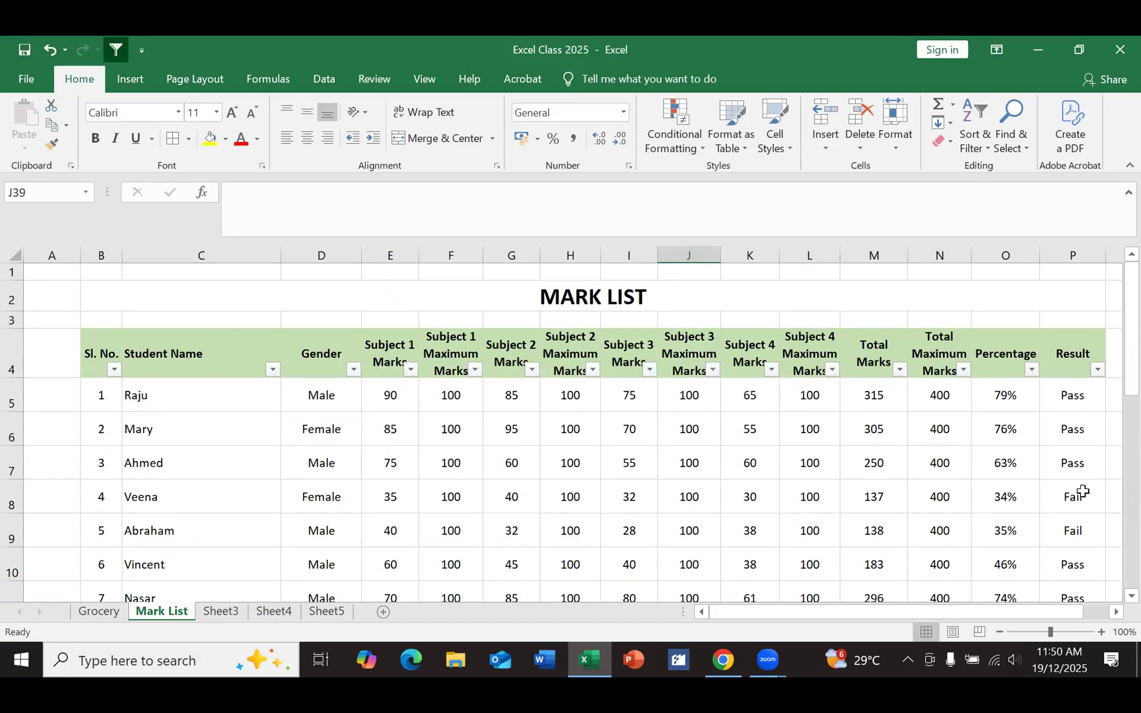
{"action": "scroll", "coordinate": [1069, 524], "scroll_direction": "down", "scroll_amount": 4}
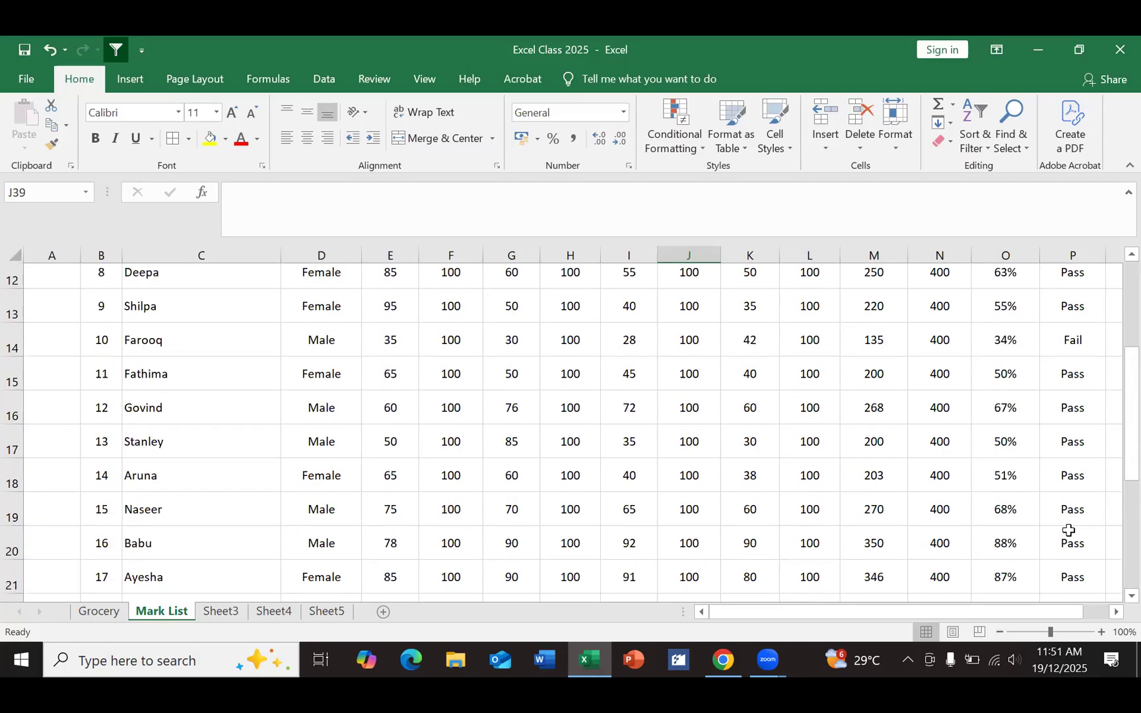
{"action": "scroll", "coordinate": [1069, 530], "scroll_direction": "down", "scroll_amount": 2}
{"action": "scroll", "coordinate": [1068, 530], "scroll_direction": "down", "scroll_amount": 2}
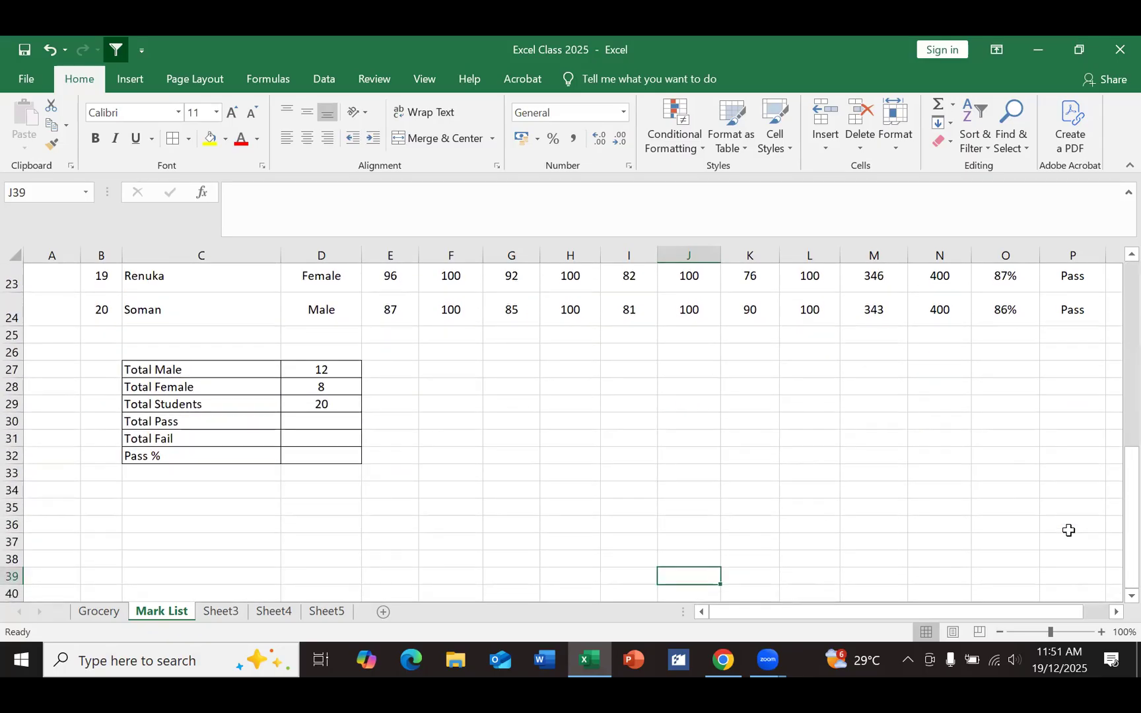
{"action": "left_click", "coordinate": [306, 427]}
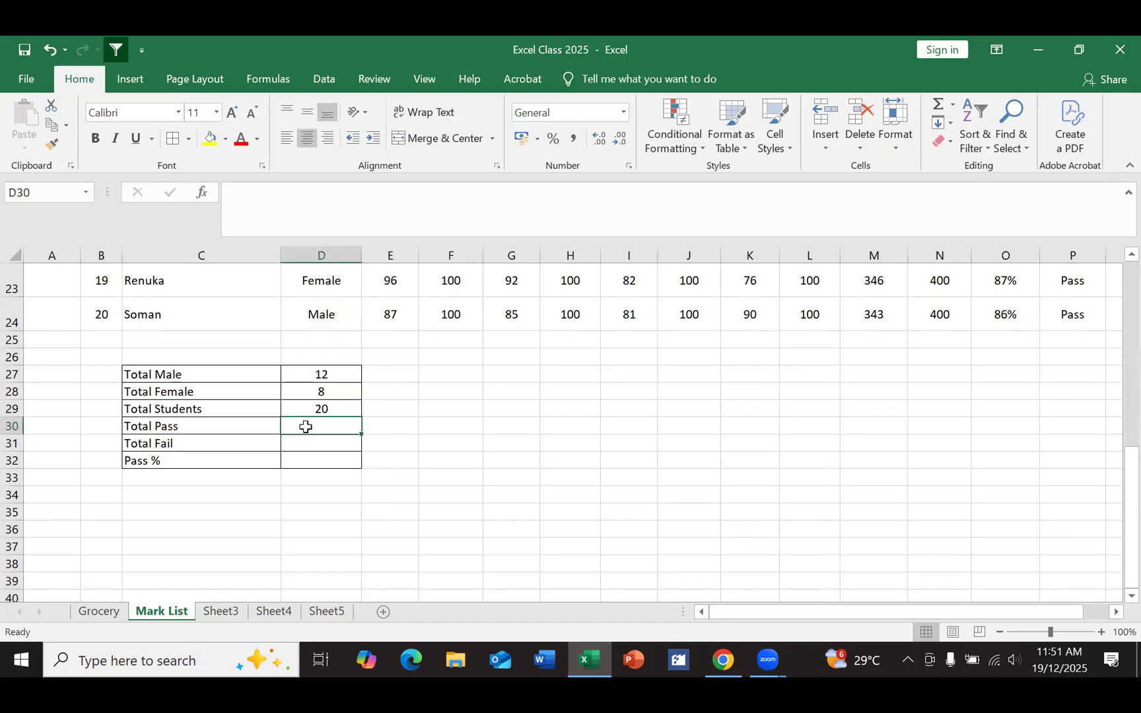
{"action": "left_click", "coordinate": [202, 198]}
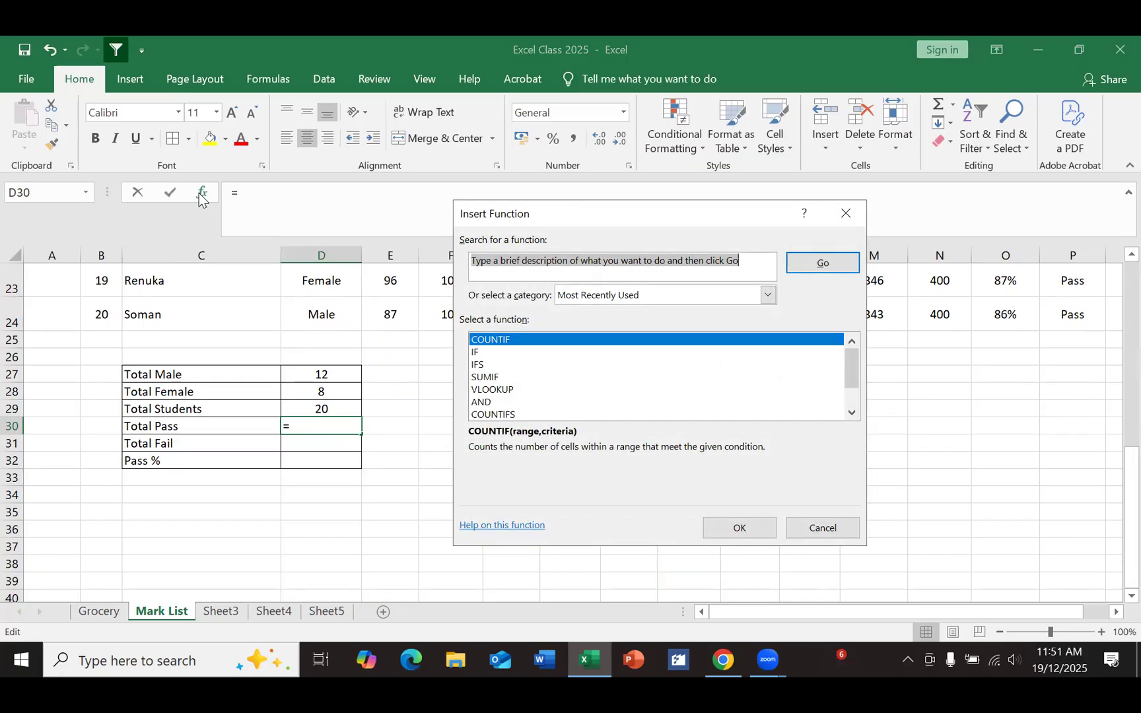
{"action": "left_click", "coordinate": [723, 532]}
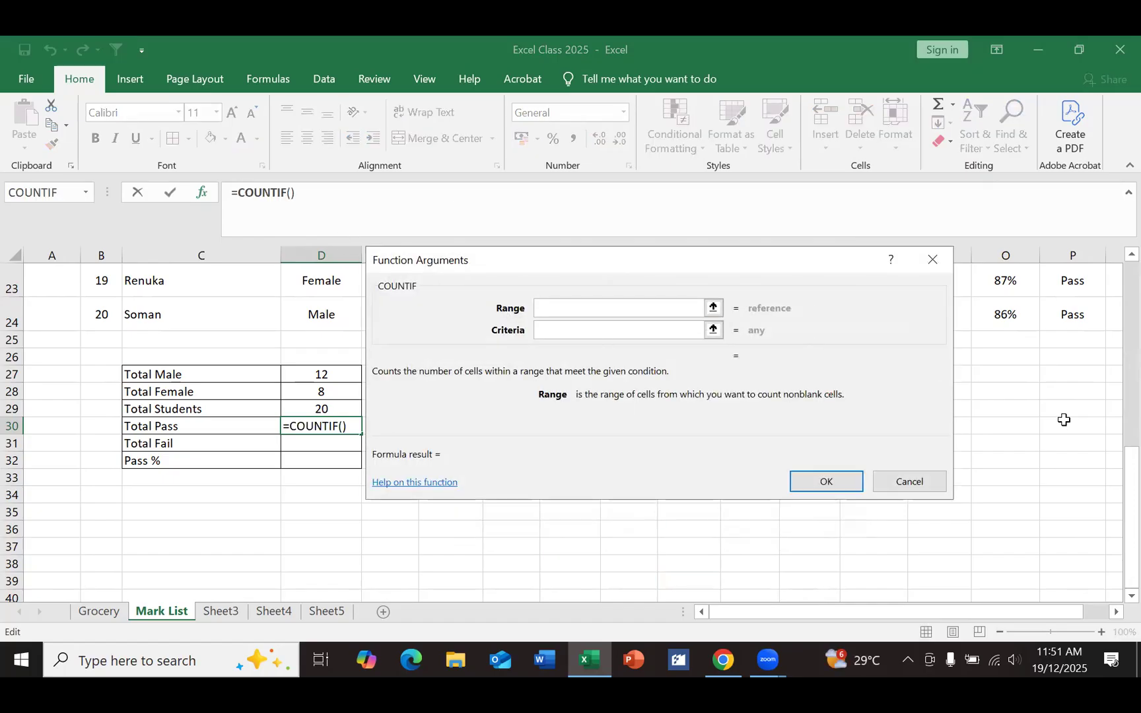
{"action": "scroll", "coordinate": [1064, 419], "scroll_direction": "up", "scroll_amount": 7}
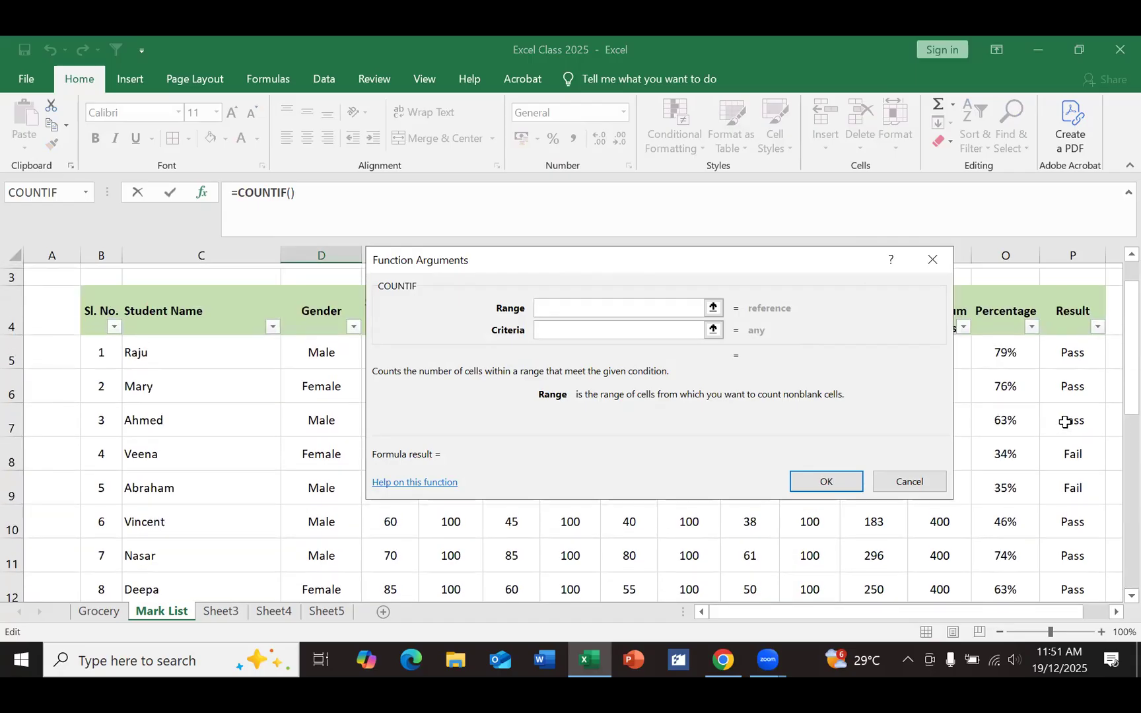
{"action": "left_click_drag", "start_coordinate": [1057, 348], "coordinate": [1047, 550]}
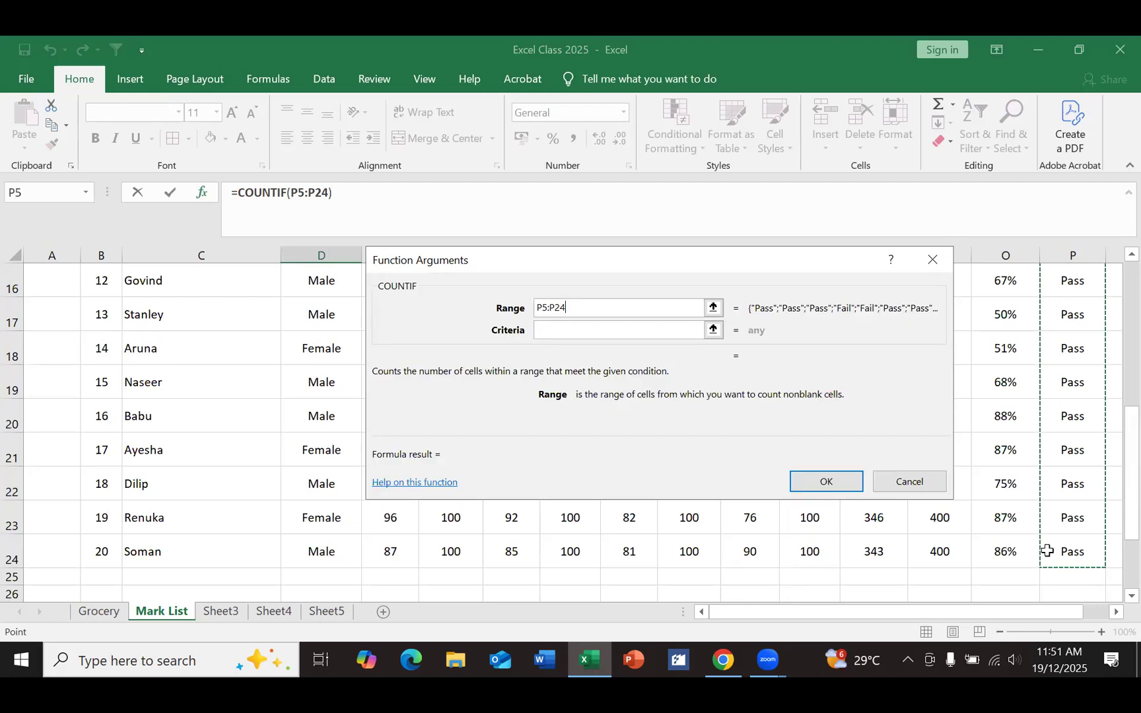
{"action": "left_click", "coordinate": [568, 331]}
{"action": "type", "text": "Pass"}
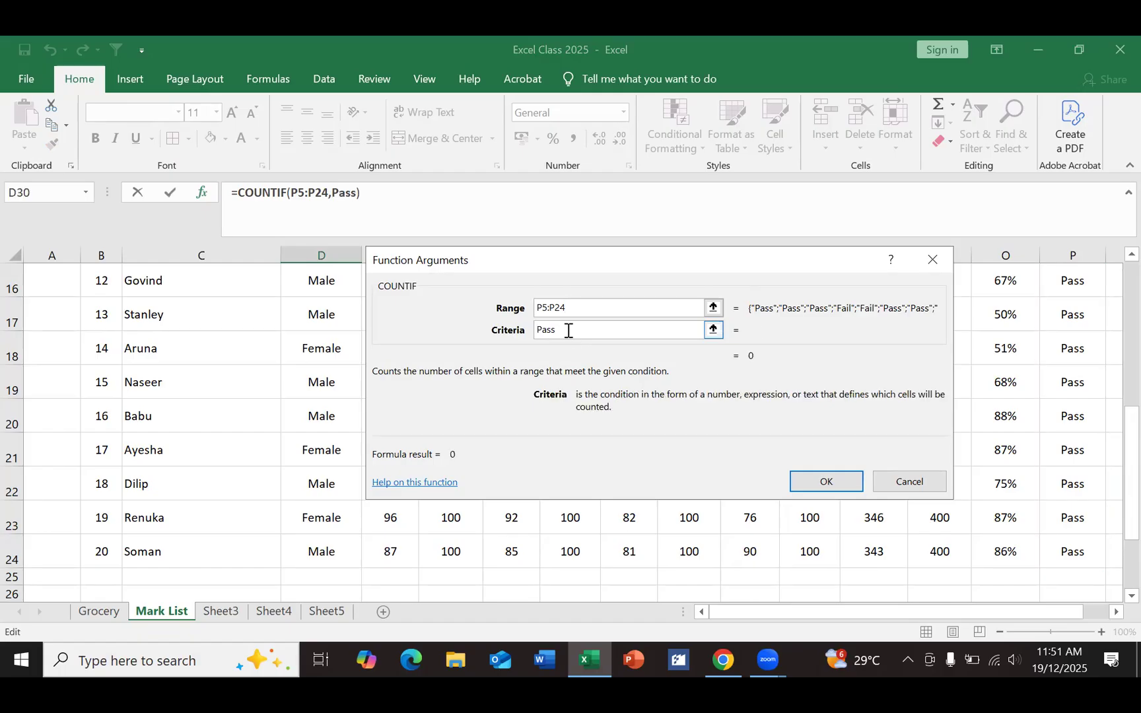
{"action": "left_click", "coordinate": [818, 483]}
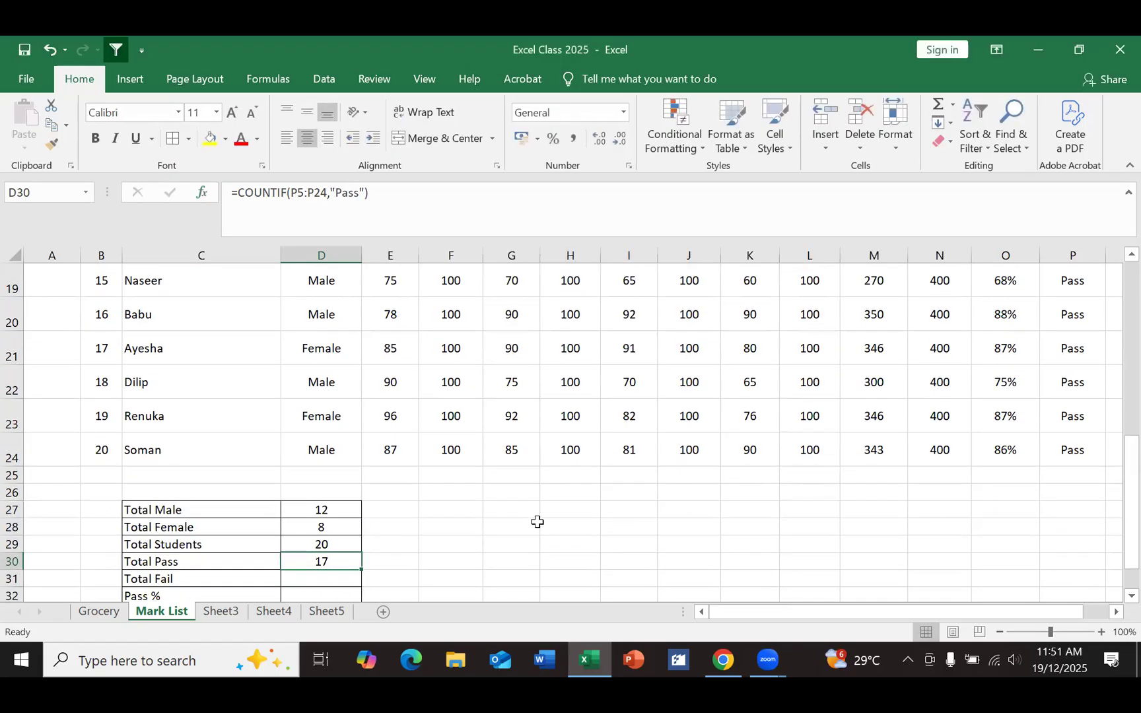
Step: Count the failing students beside Total Fail in D31 using COUNTIF with range P5:P24 and criteria Fail
{"action": "scroll", "coordinate": [537, 522], "scroll_direction": "down", "scroll_amount": 2}
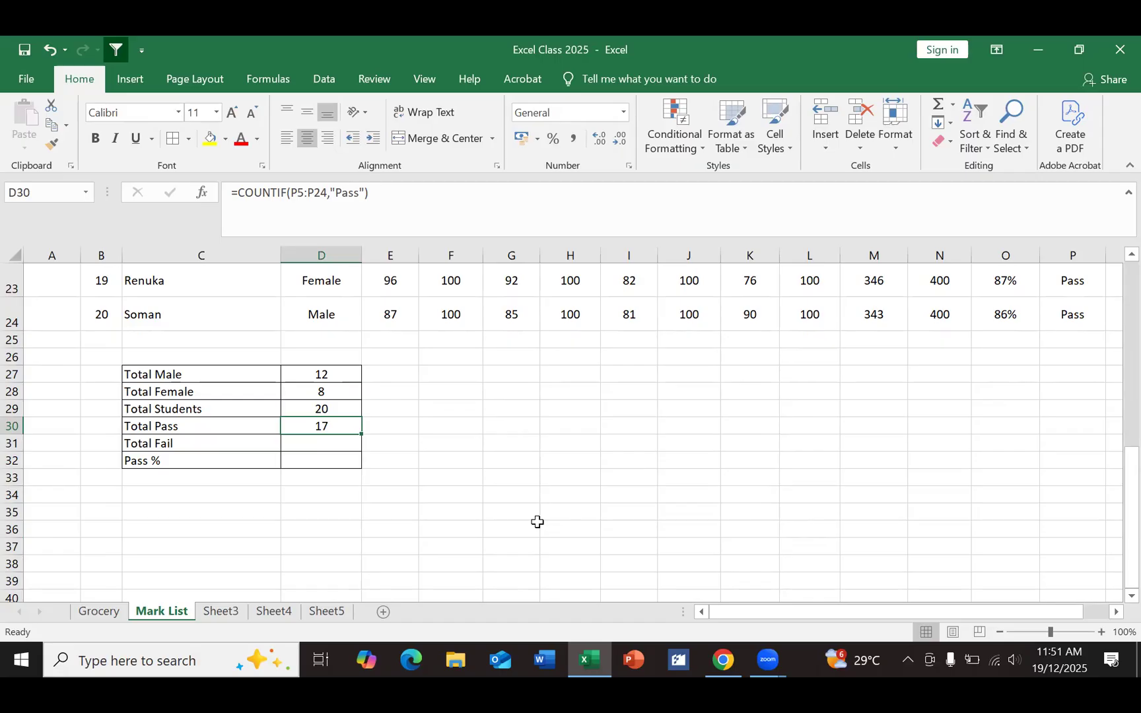
{"action": "left_click", "coordinate": [316, 445]}
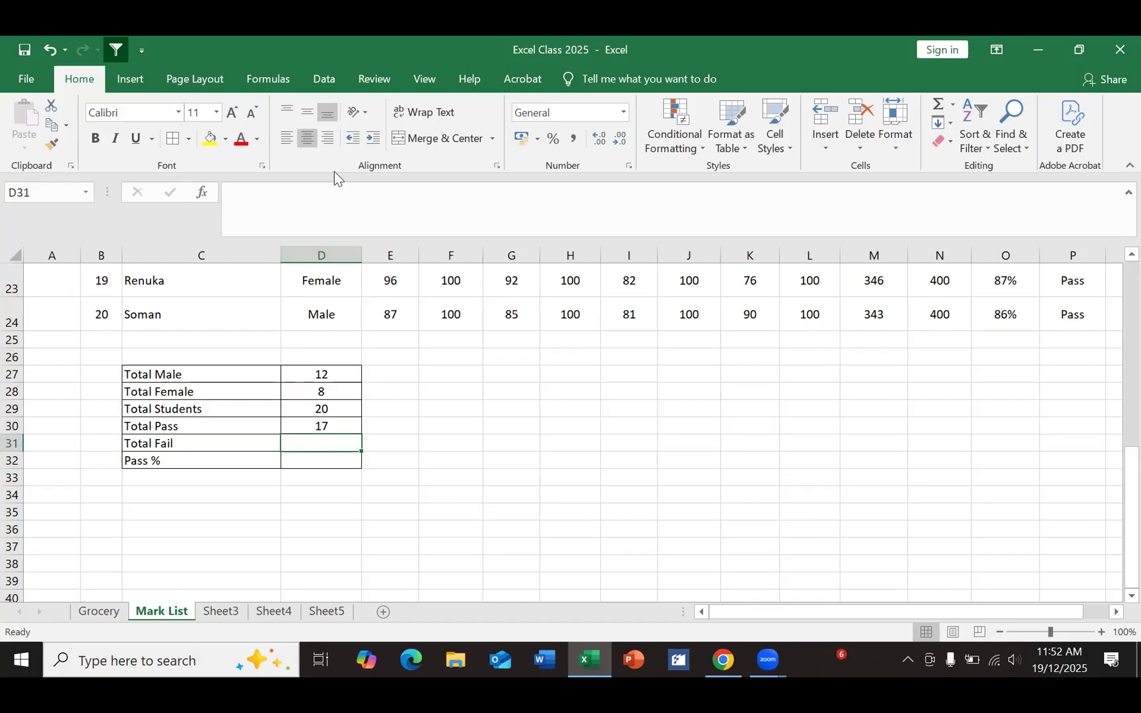
{"action": "left_click", "coordinate": [226, 196]}
{"action": "left_click", "coordinate": [204, 197]}
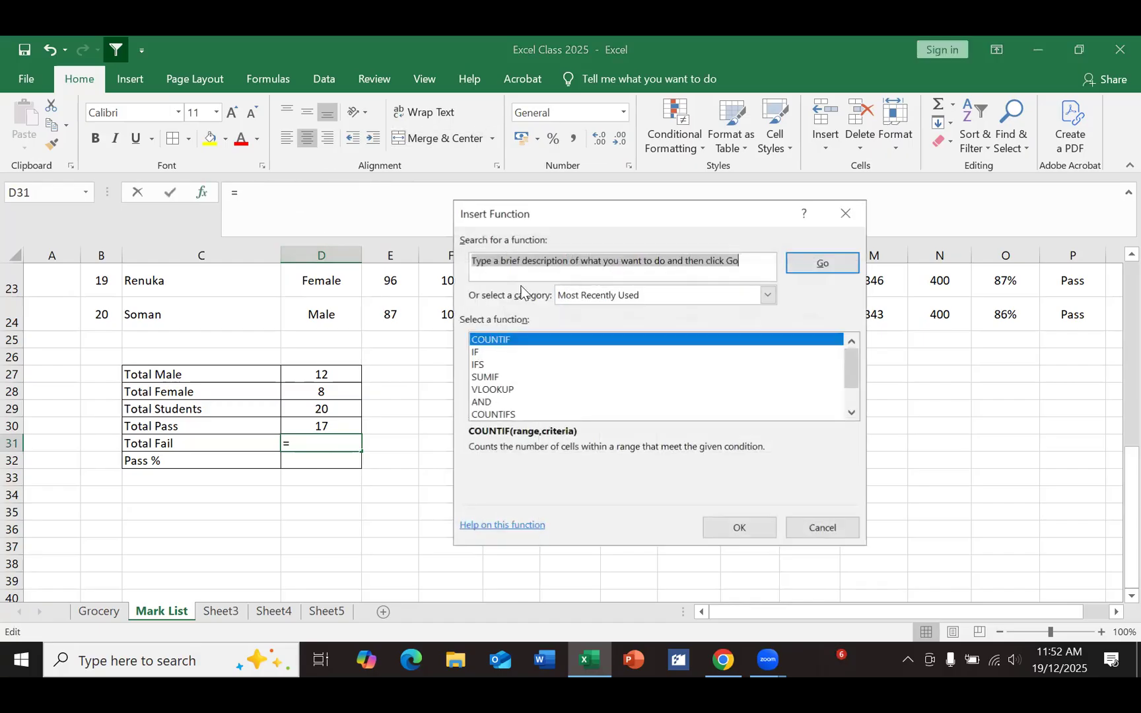
{"action": "left_click", "coordinate": [741, 532]}
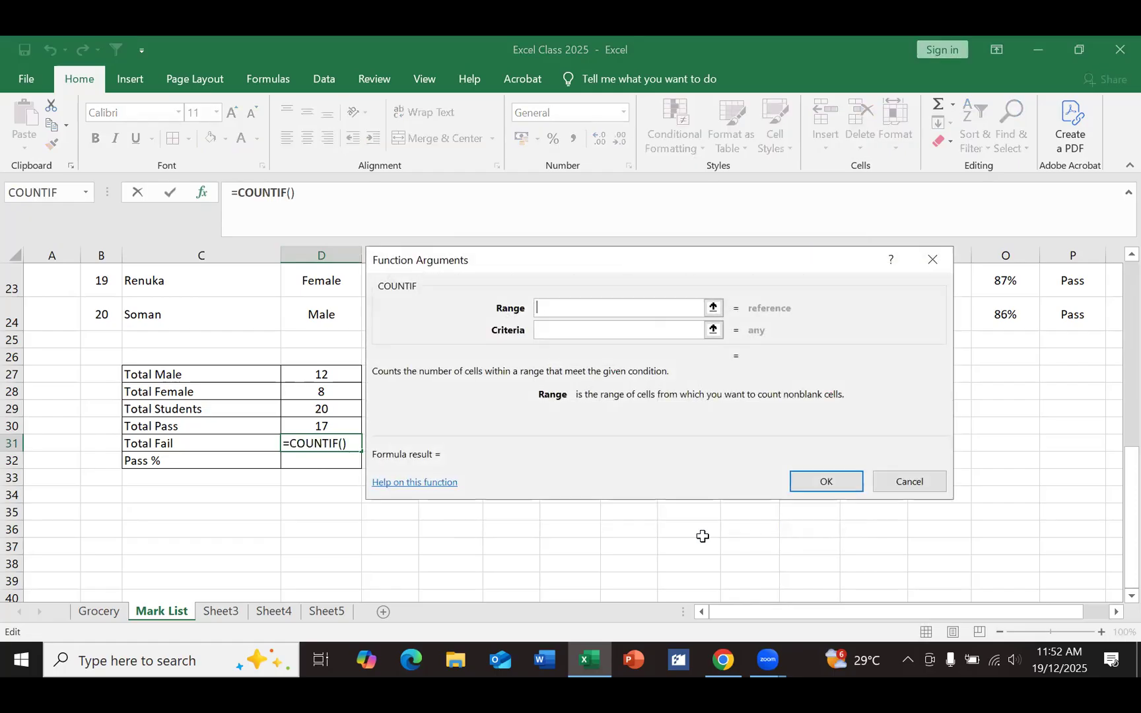
{"action": "scroll", "coordinate": [1075, 428], "scroll_direction": "up", "scroll_amount": 7}
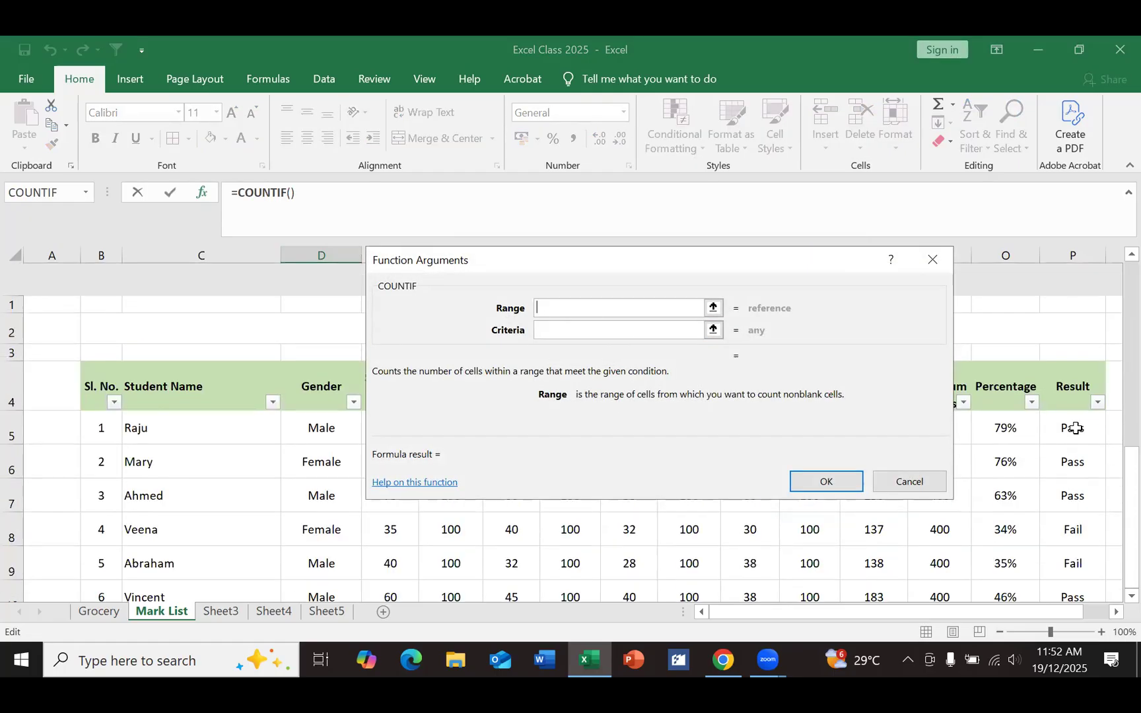
{"action": "left_click", "coordinate": [1059, 399]}
{"action": "left_click_drag", "start_coordinate": [1059, 399], "coordinate": [1053, 551]}
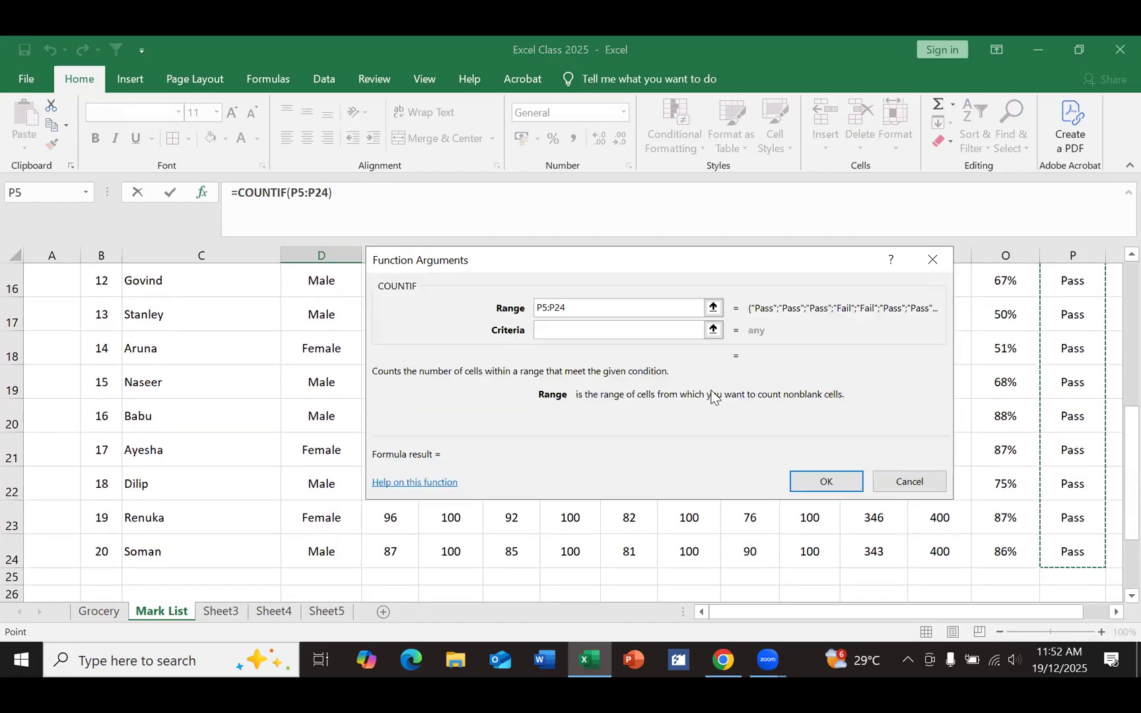
{"action": "left_click", "coordinate": [611, 331]}
{"action": "type", "text": "Fail"}
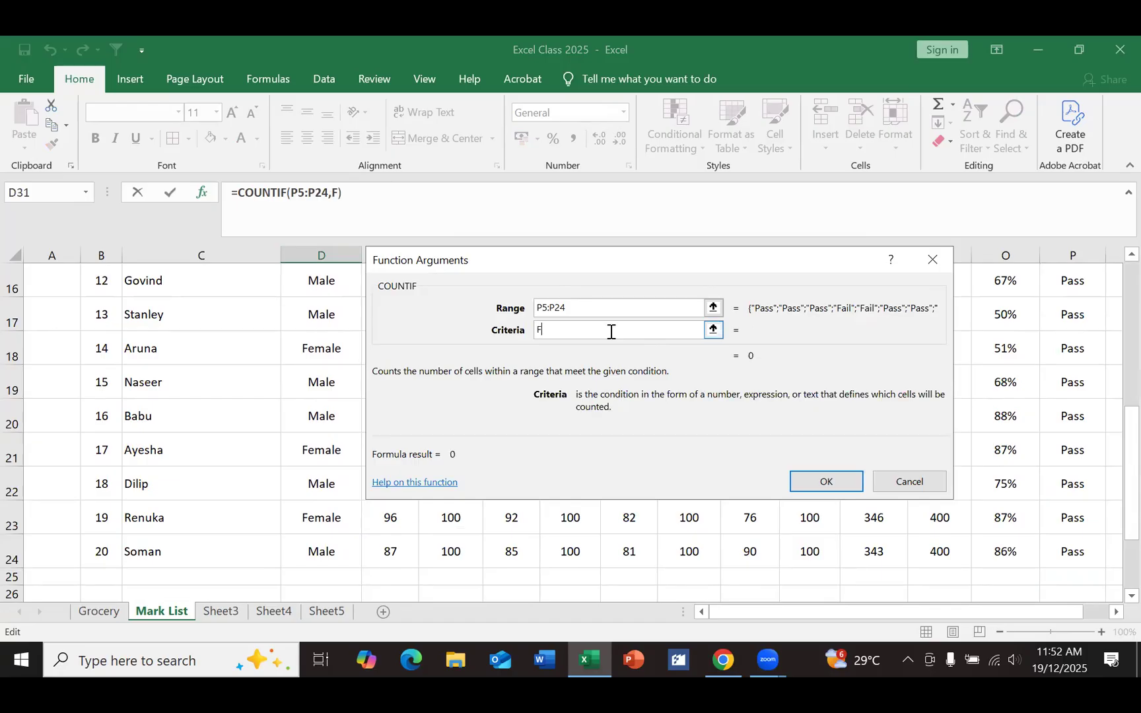
{"action": "left_click", "coordinate": [797, 477]}
Step: Calculate the pass rate beside Pass % in D32 with the formula =D30/D29
{"action": "scroll", "coordinate": [492, 542], "scroll_direction": "down", "scroll_amount": 1}
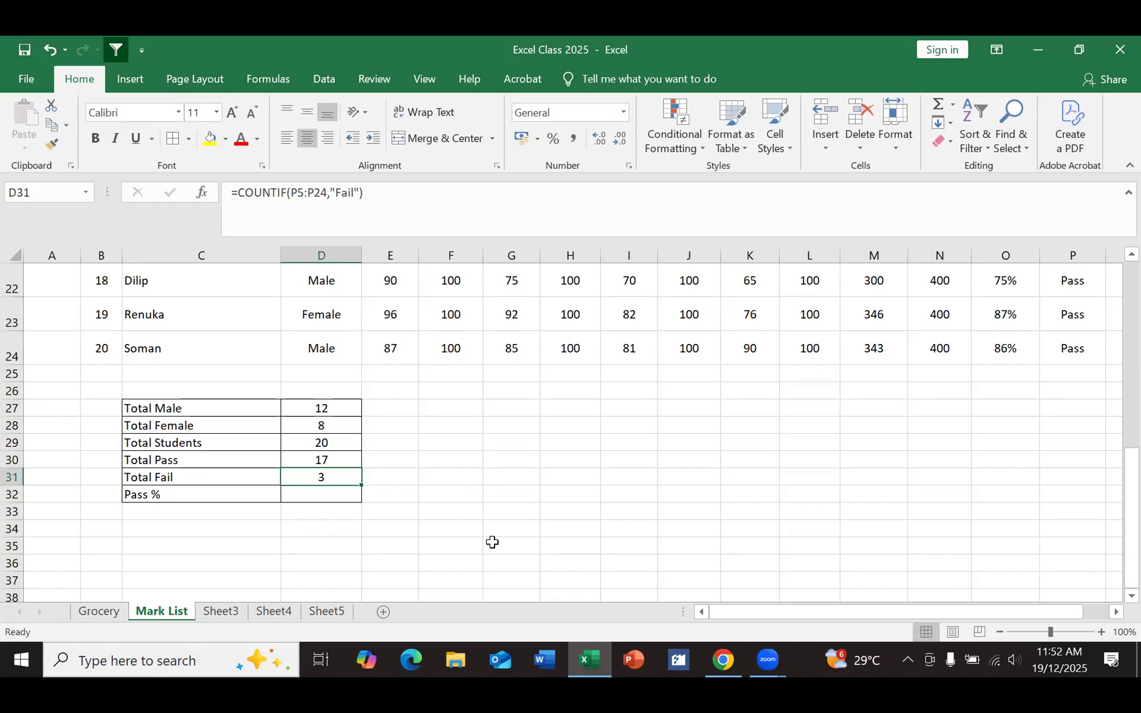
{"action": "left_click", "coordinate": [317, 497]}
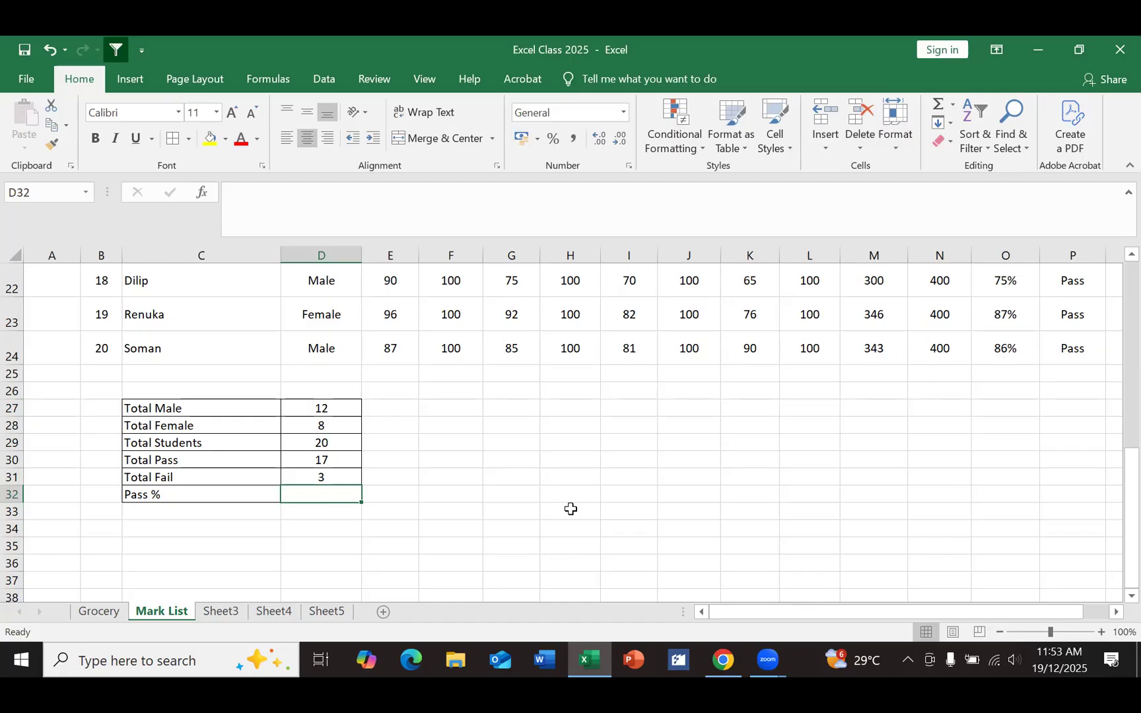
{"action": "left_click", "coordinate": [327, 548]}
{"action": "left_click", "coordinate": [292, 495]}
{"action": "type", "text": "="}
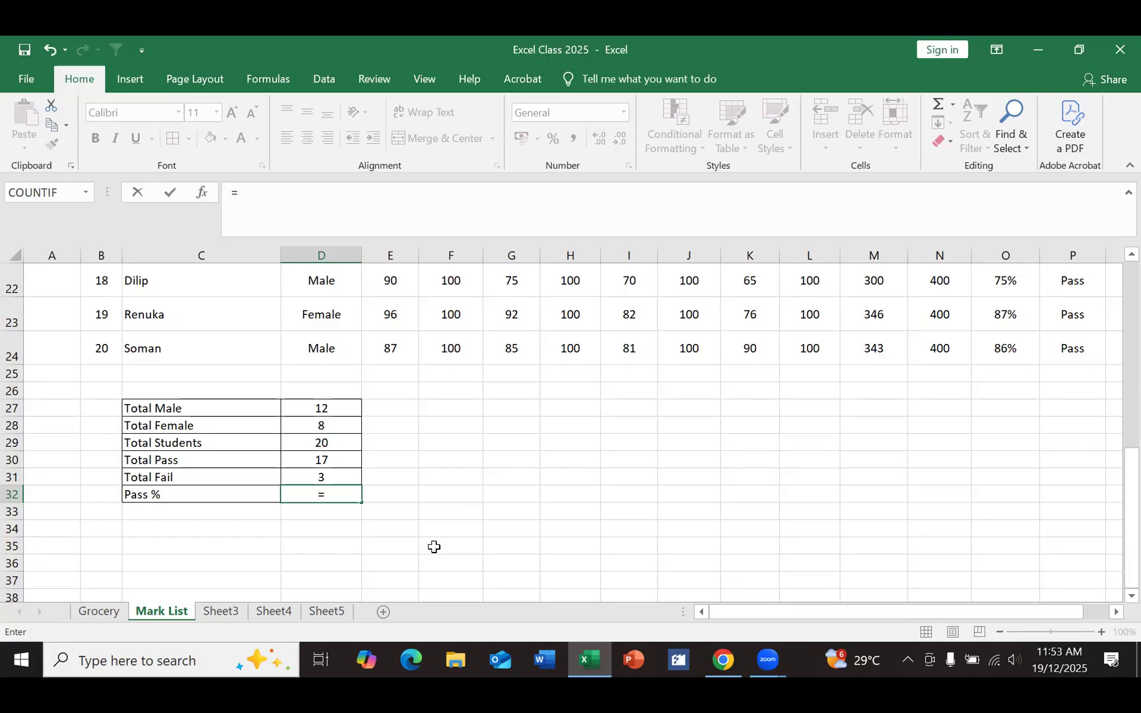
{"action": "left_click", "coordinate": [301, 462]}
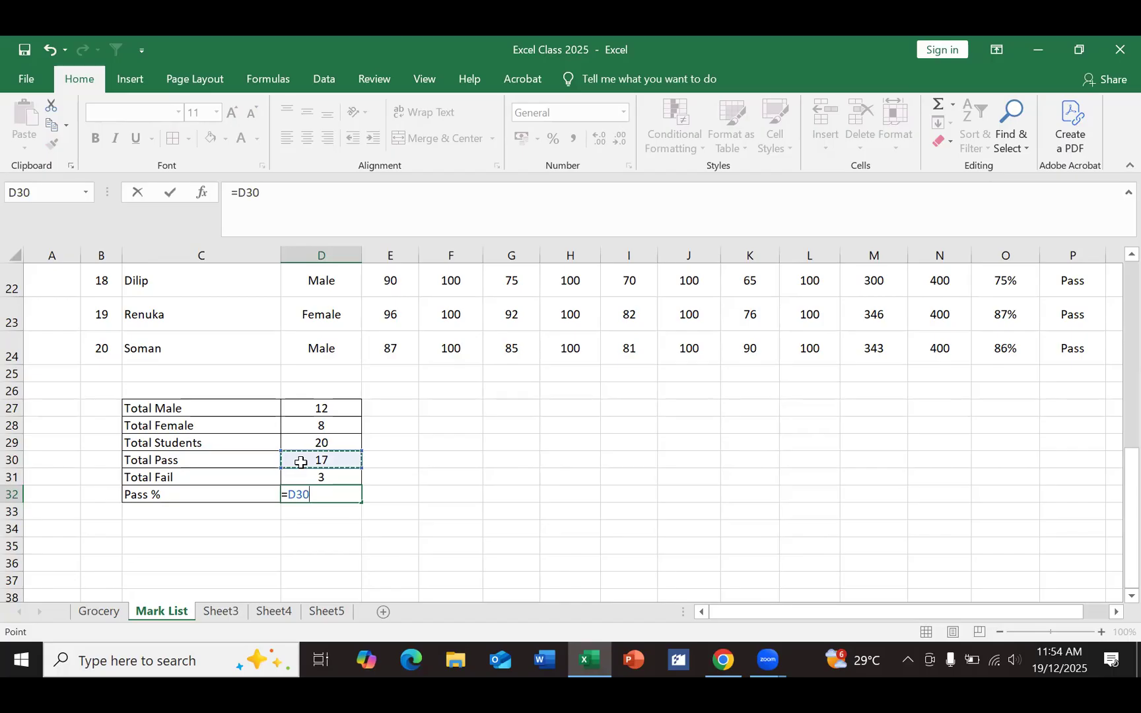
{"action": "type", "text": "/"}
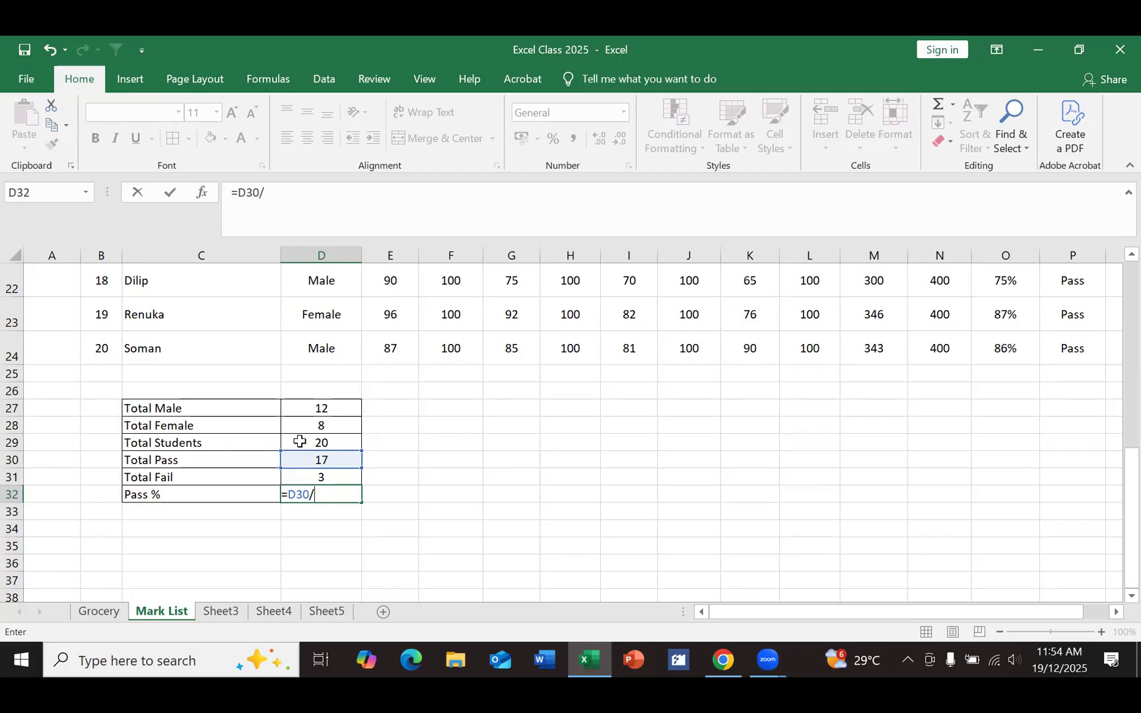
{"action": "left_click", "coordinate": [300, 441]}
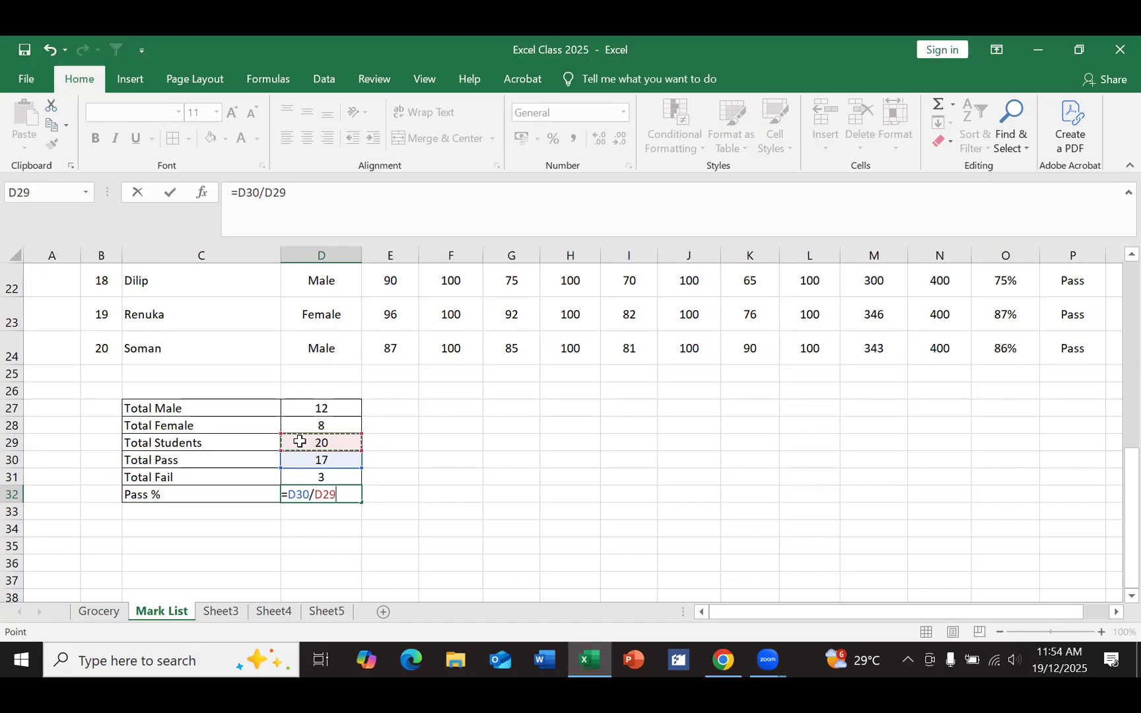
{"action": "key", "text": "Return"}
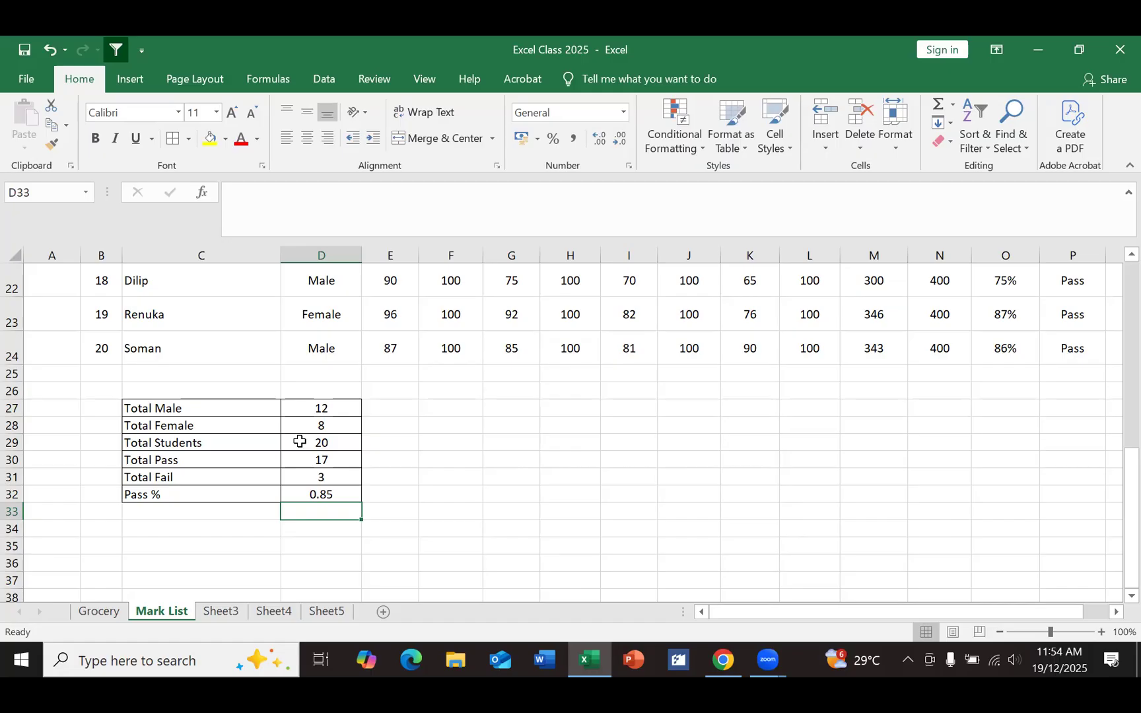
Step: Format the Pass % result in D32 as a percentage
{"action": "left_click", "coordinate": [303, 490]}
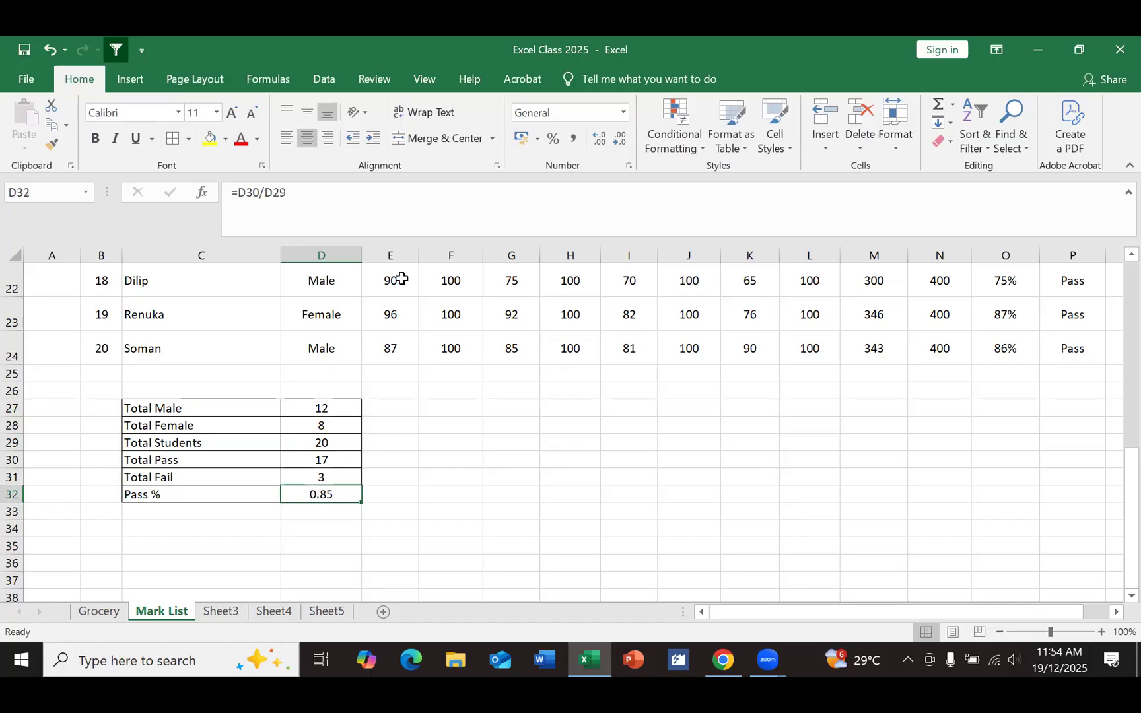
{"action": "left_click", "coordinate": [928, 63]}
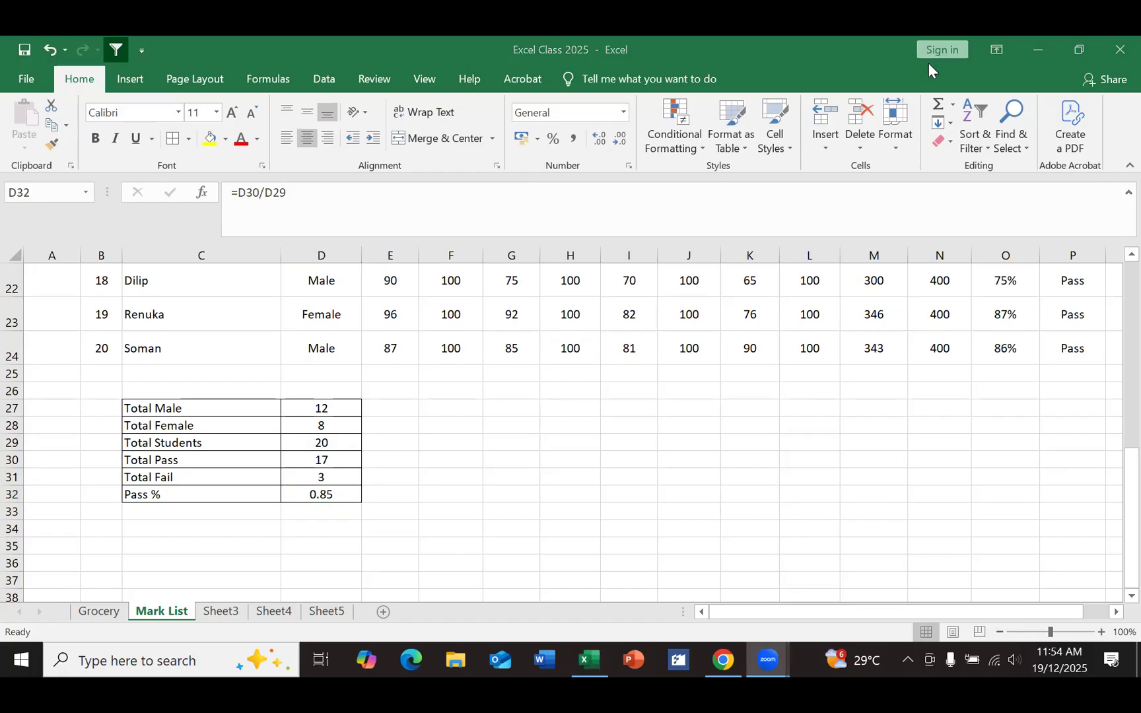
{"action": "left_click", "coordinate": [553, 142]}
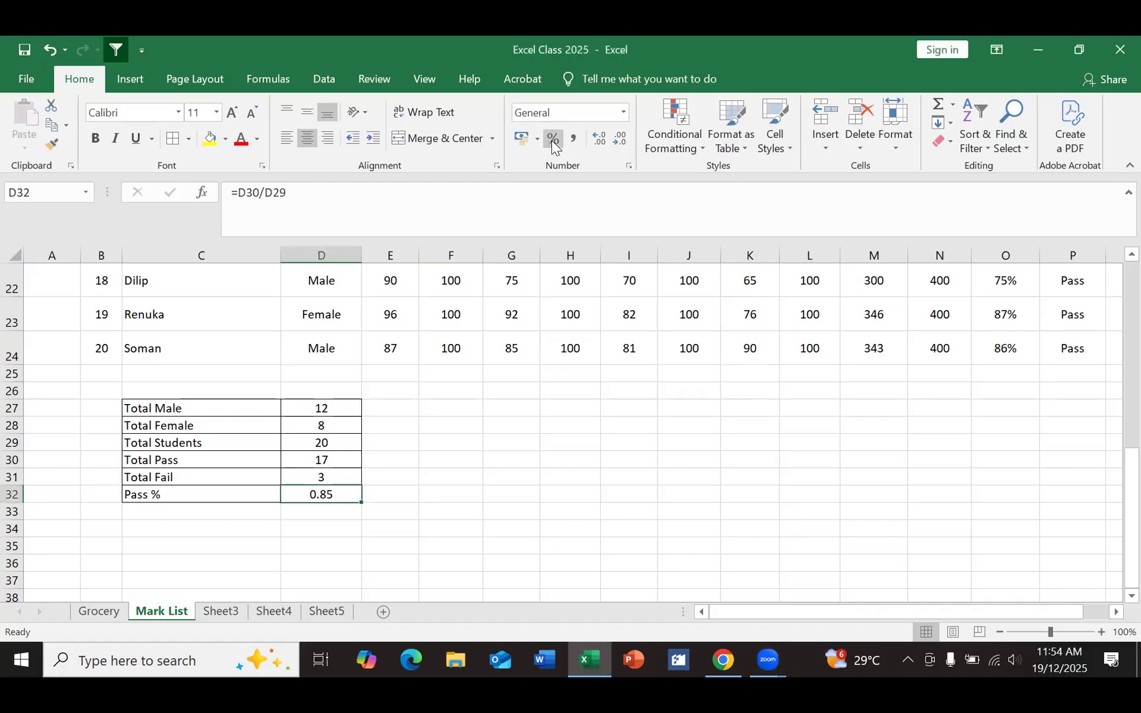
{"action": "left_click", "coordinate": [398, 474]}
{"action": "left_click", "coordinate": [338, 496]}
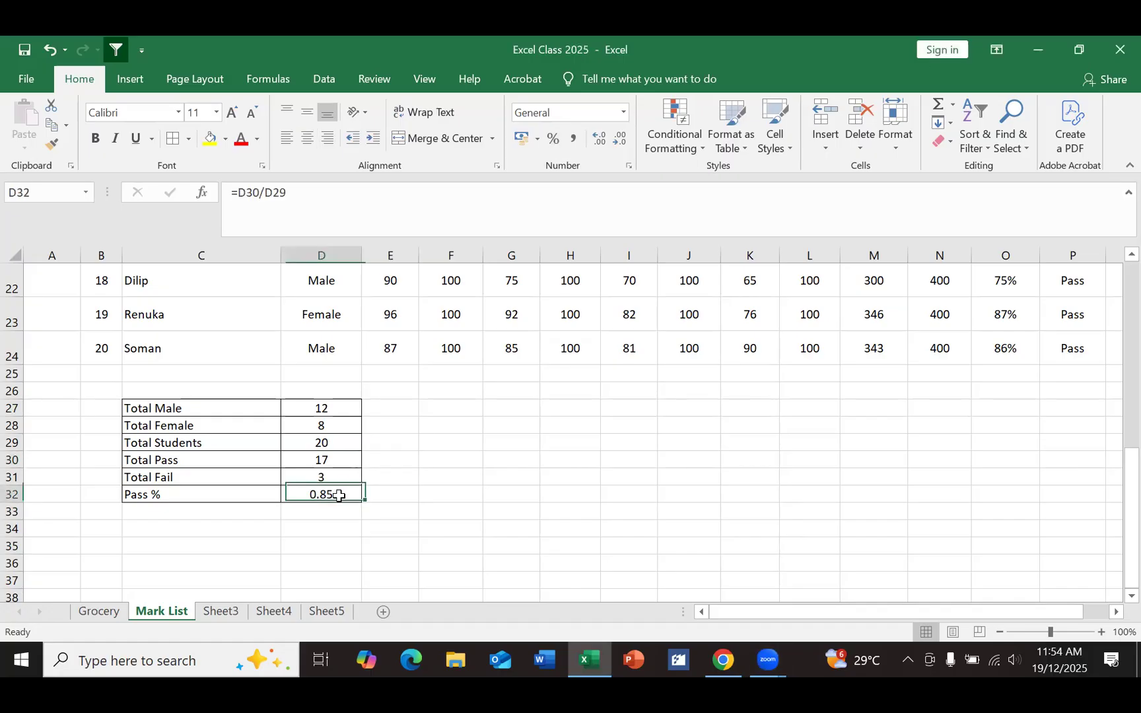
{"action": "left_click", "coordinate": [553, 138]}
{"action": "left_click", "coordinate": [500, 523]}
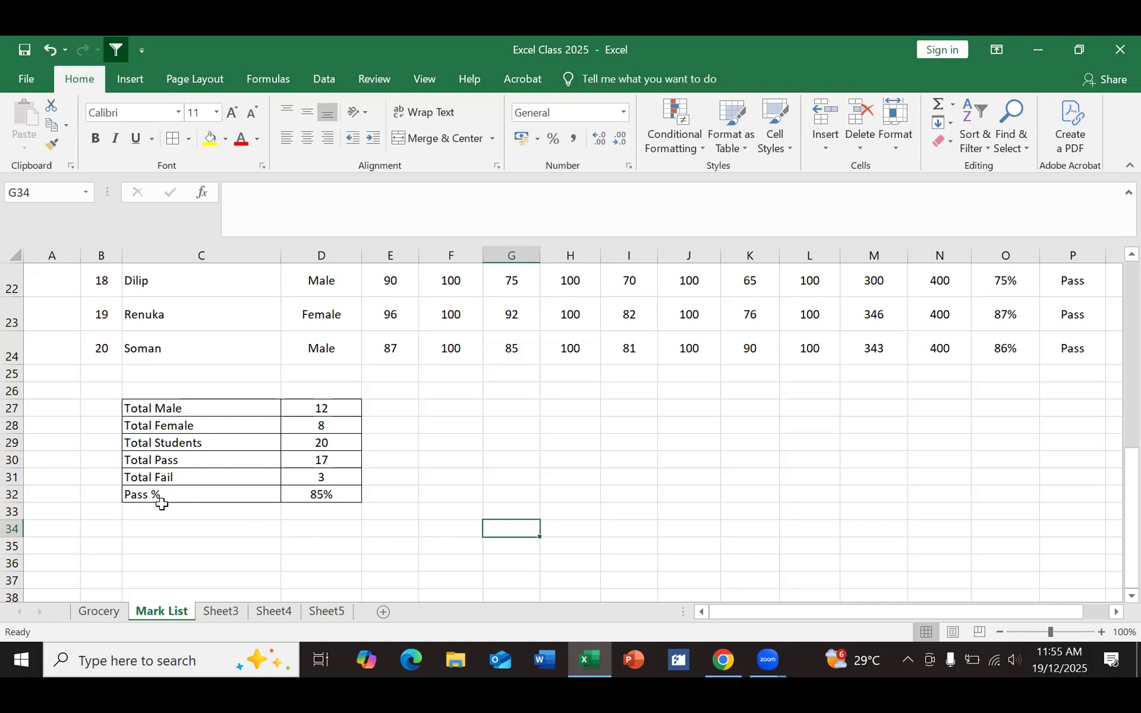
Step: Fill the Pass % row (C32:D32) down into row 33 to extend the summary table by one row
{"action": "left_click", "coordinate": [138, 511]}
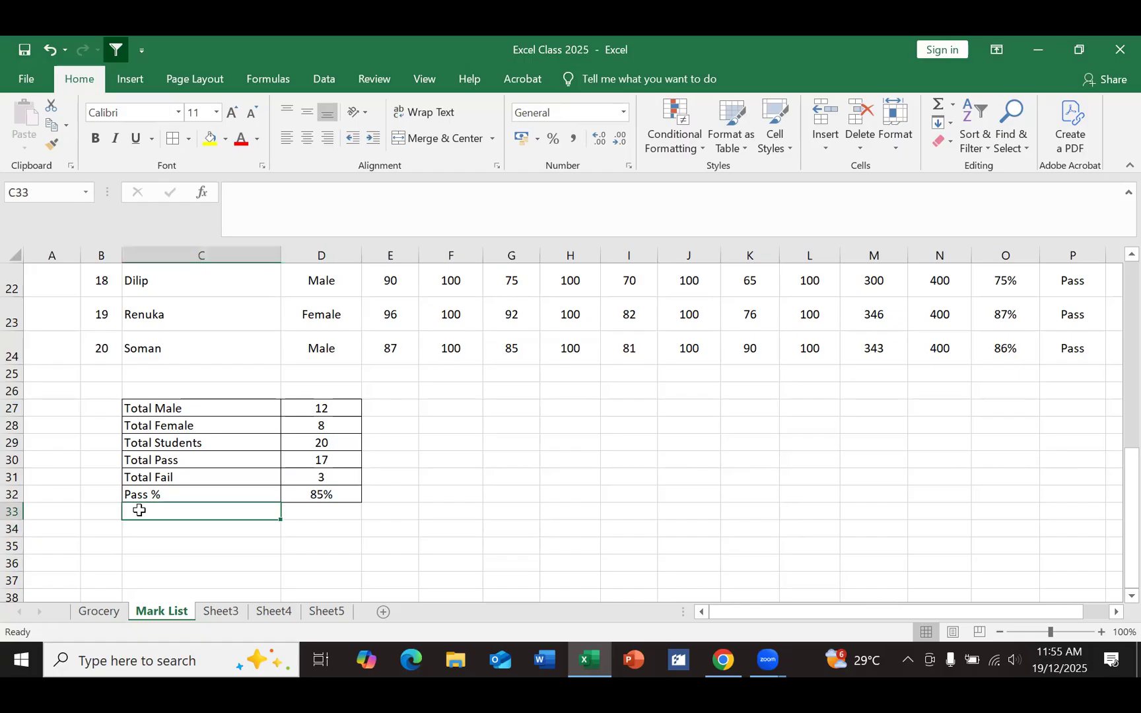
{"action": "left_click", "coordinate": [196, 500]}
{"action": "left_click_drag", "start_coordinate": [197, 500], "coordinate": [359, 520]}
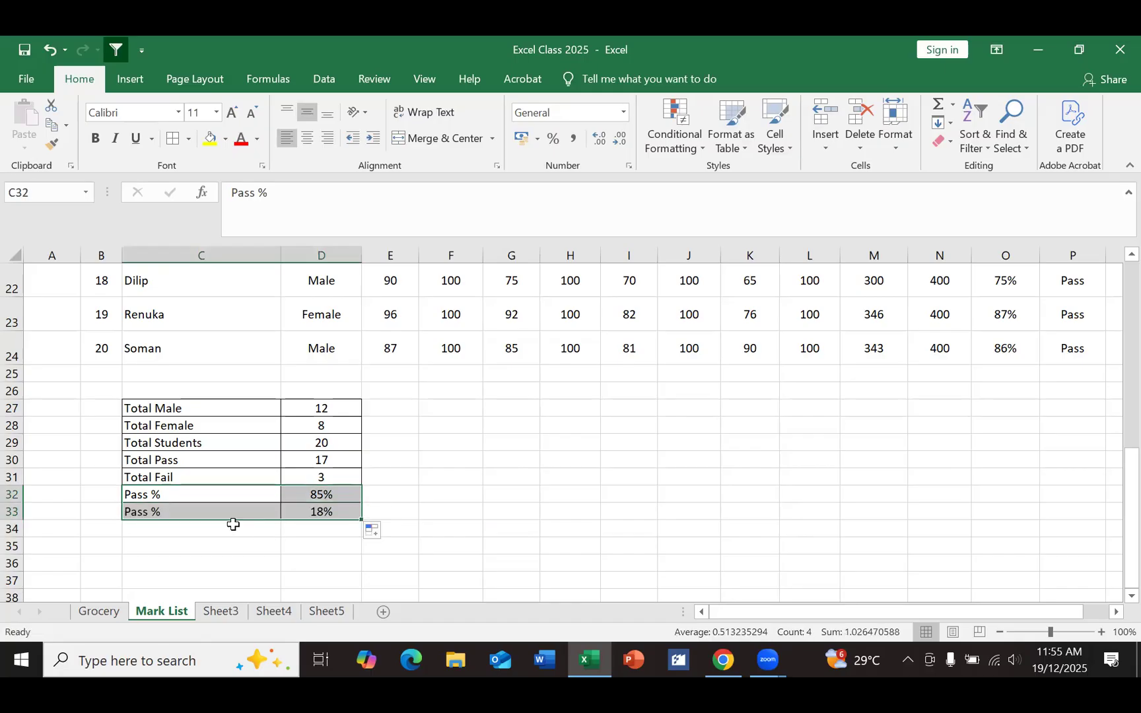
{"action": "left_click", "coordinate": [178, 509]}
{"action": "left_click", "coordinate": [161, 496]}
{"action": "left_click_drag", "start_coordinate": [160, 496], "coordinate": [321, 499]}
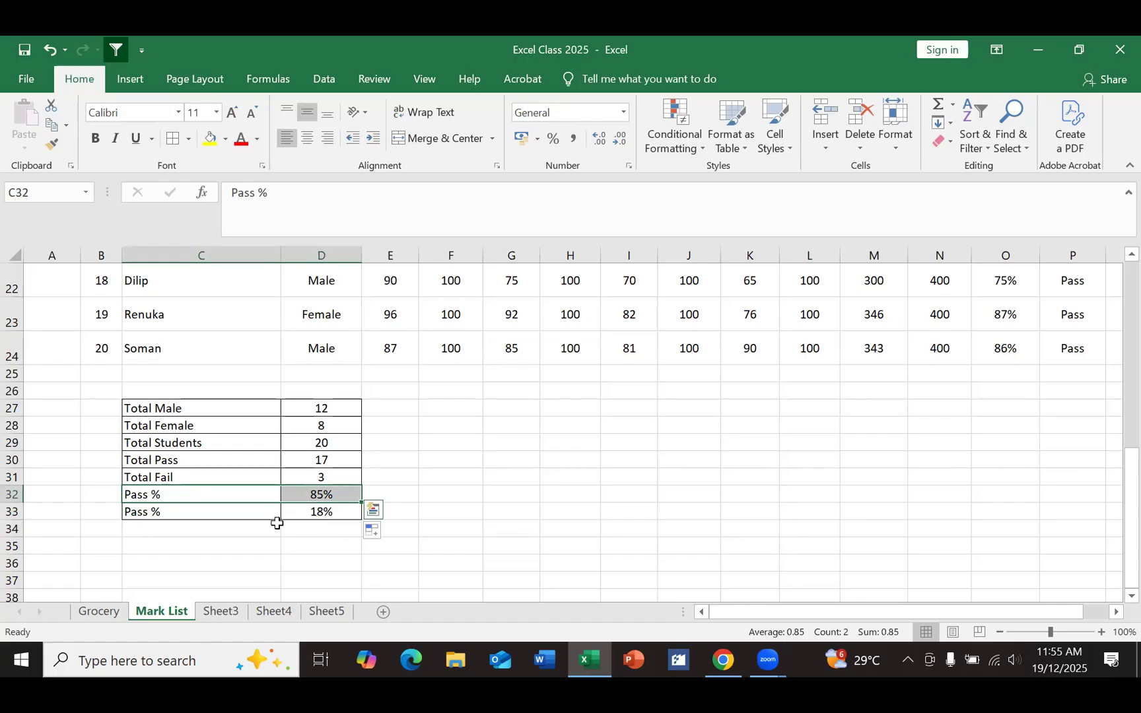
{"action": "left_click", "coordinate": [221, 532]}
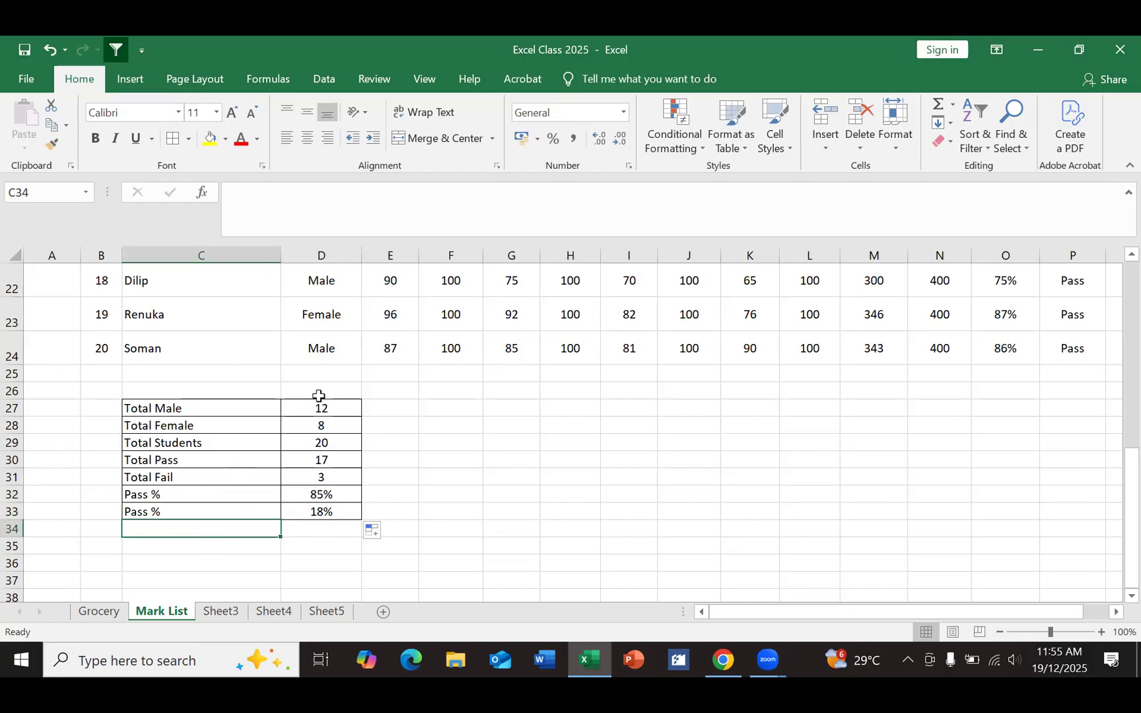
{"action": "left_click", "coordinate": [177, 497]}
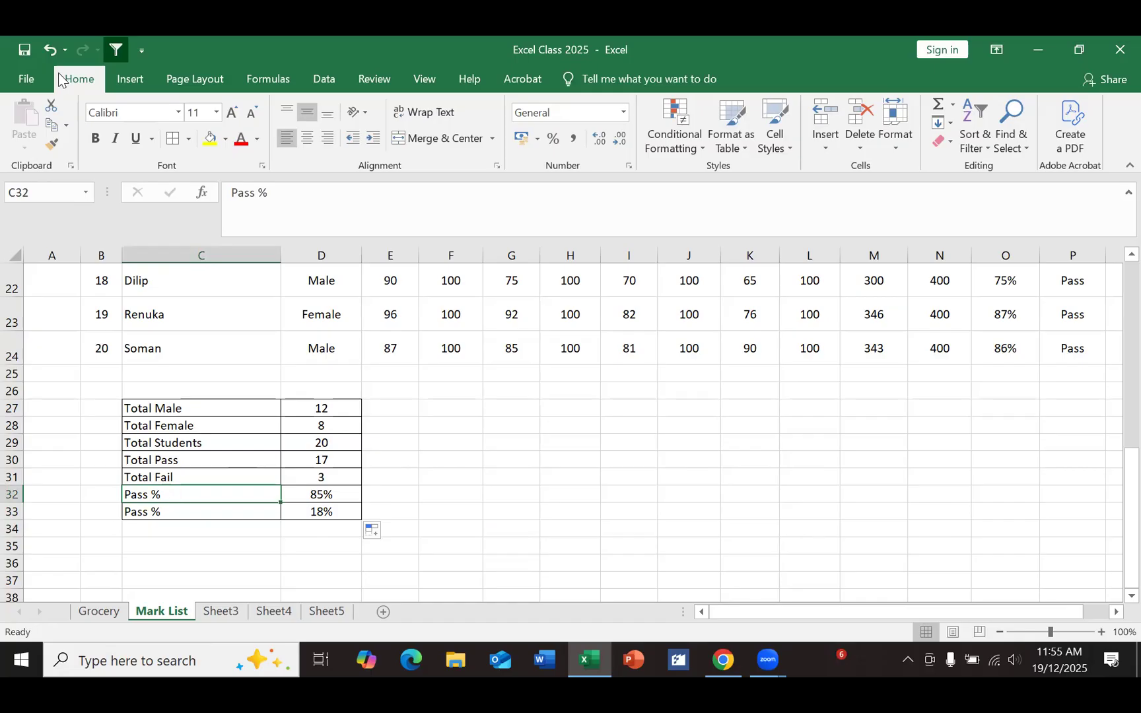
Step: Undo the last fill, and fill the Pass % row (C32:D32) down into row 33 again
{"action": "left_click", "coordinate": [49, 50]}
{"action": "left_click", "coordinate": [191, 527]}
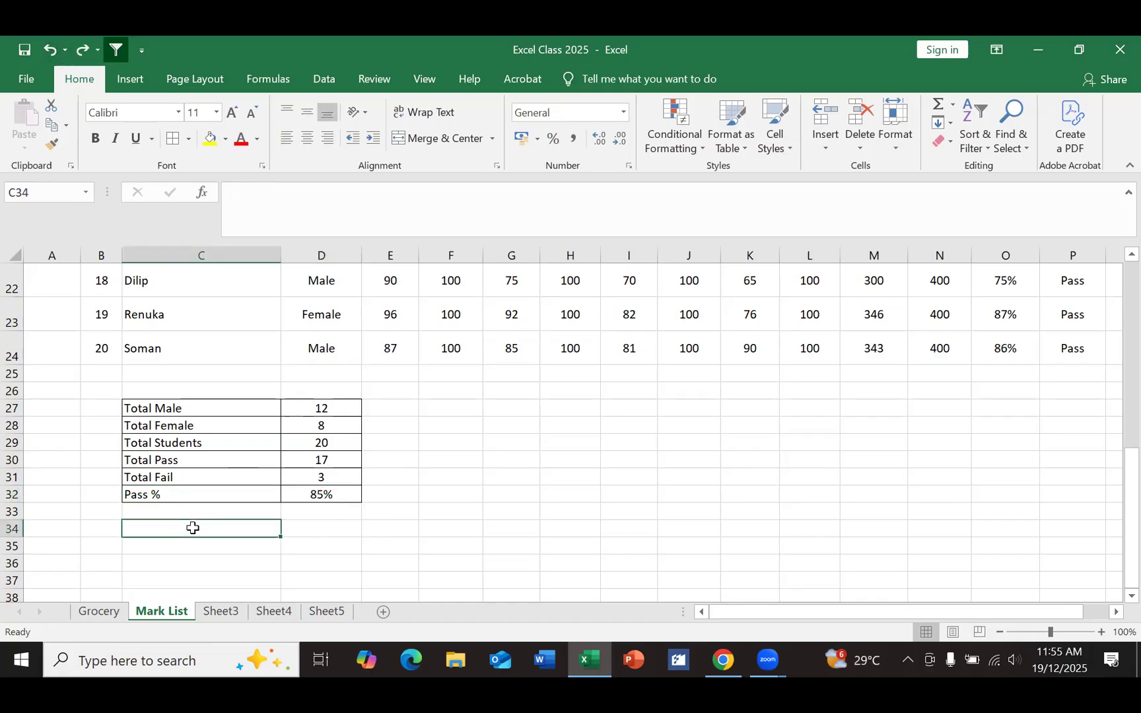
{"action": "left_click_drag", "start_coordinate": [164, 494], "coordinate": [360, 513]}
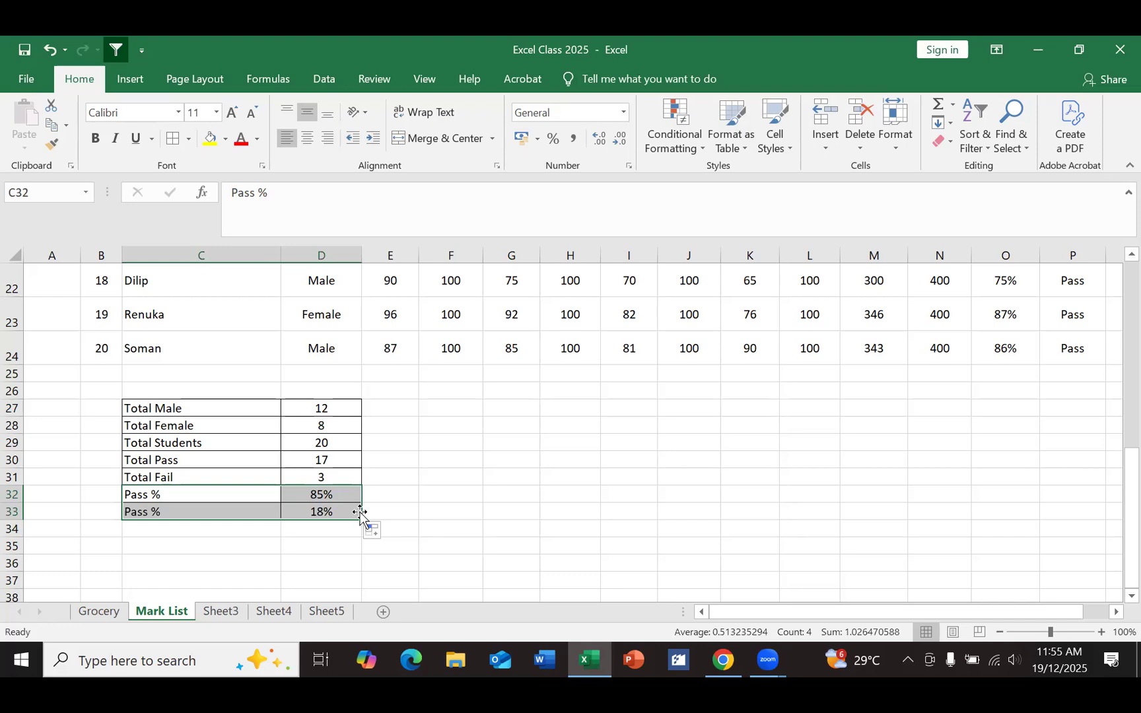
{"action": "left_click", "coordinate": [212, 543]}
Step: Replace the copied label in C33 with Fail %
{"action": "left_click", "coordinate": [143, 516]}
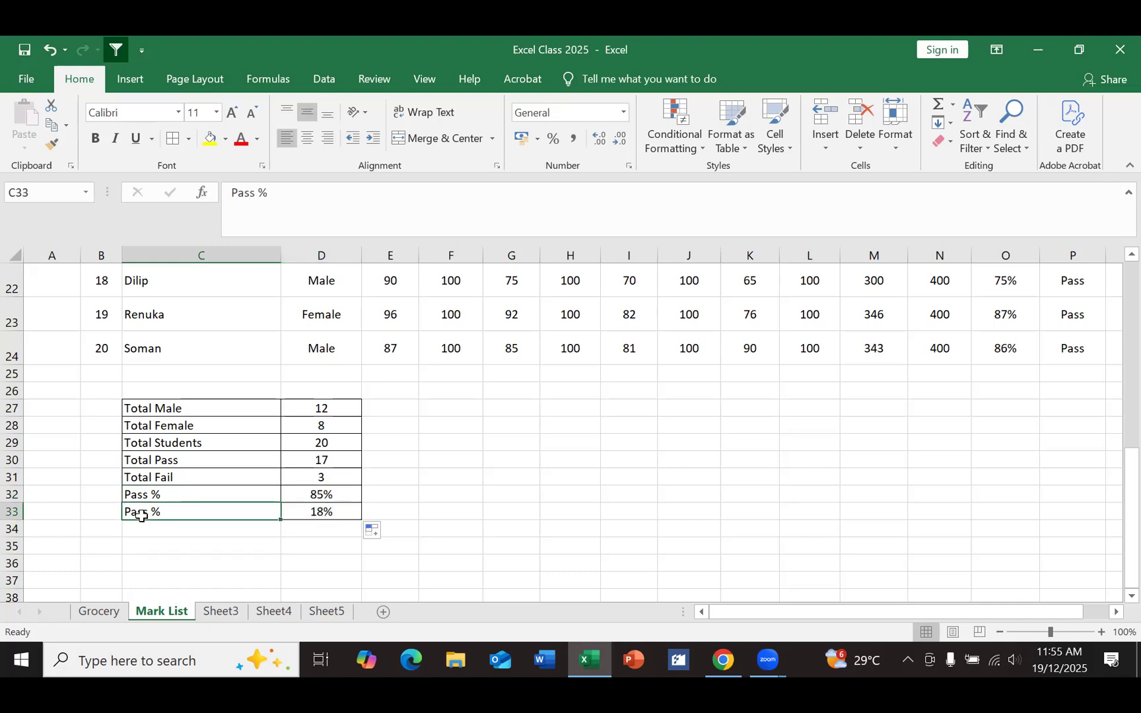
{"action": "type", "text": "FAIL"}
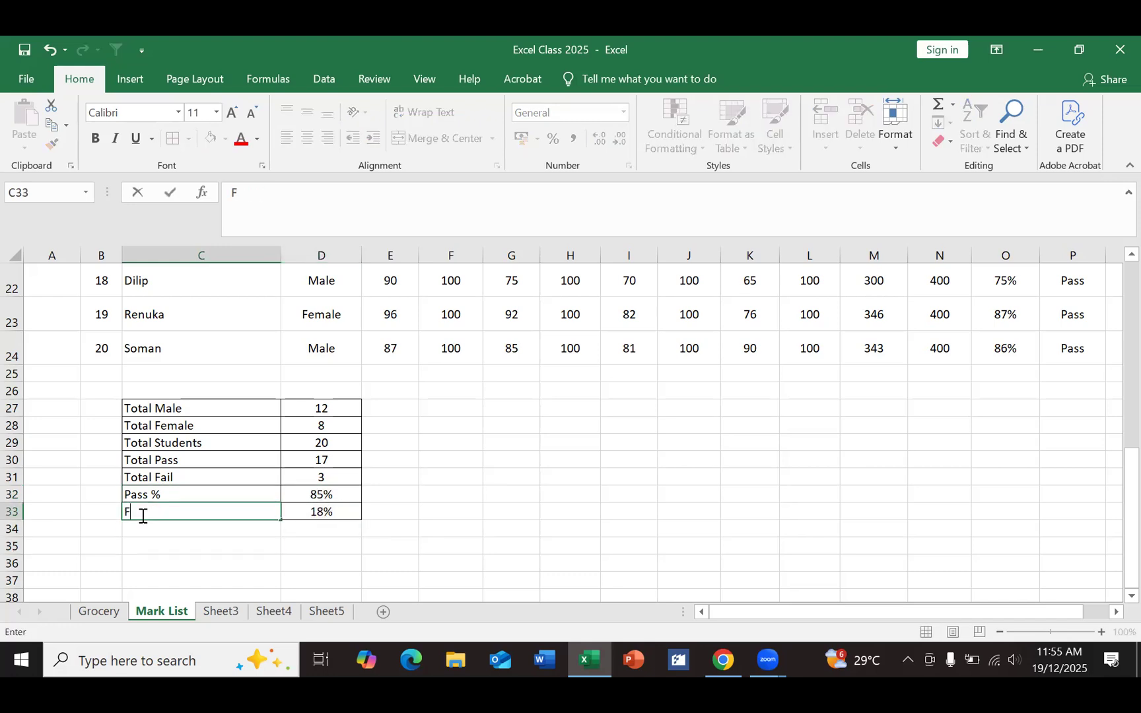
{"action": "key", "text": "BackSpace"}
{"action": "key", "text": "BackSpace"}
{"action": "key", "text": "BackSpace"}
{"action": "key", "text": "BackSpace"}
{"action": "type", "text": "Fail %"}
{"action": "key", "text": "Return"}
Step: Clear the copied formula in D33 and calculate the fail rate there with =D31/D29
{"action": "left_click", "coordinate": [308, 514]}
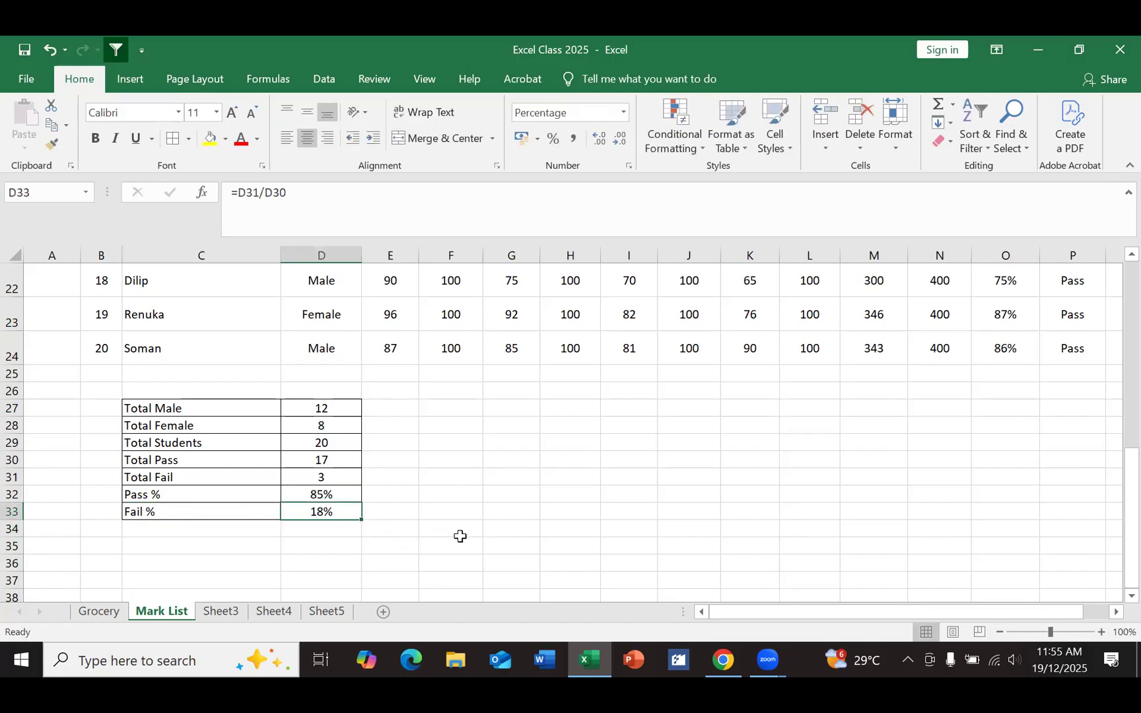
{"action": "key", "text": "Delete"}
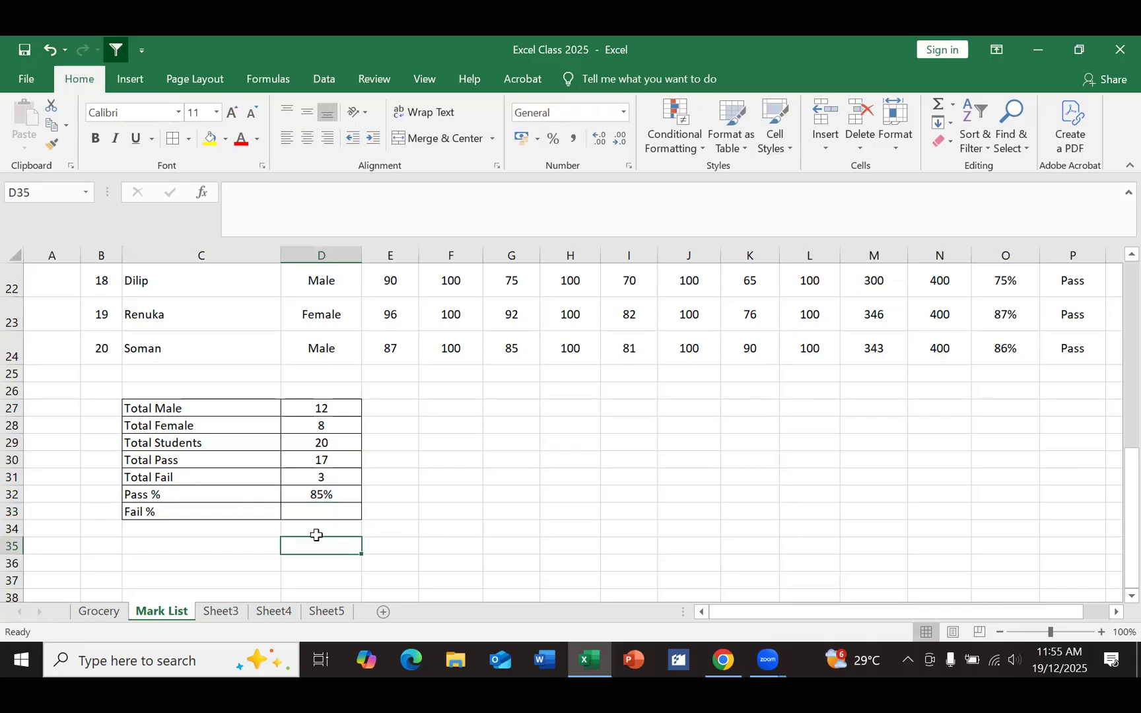
{"action": "left_click", "coordinate": [316, 513]}
{"action": "type", "text": "="}
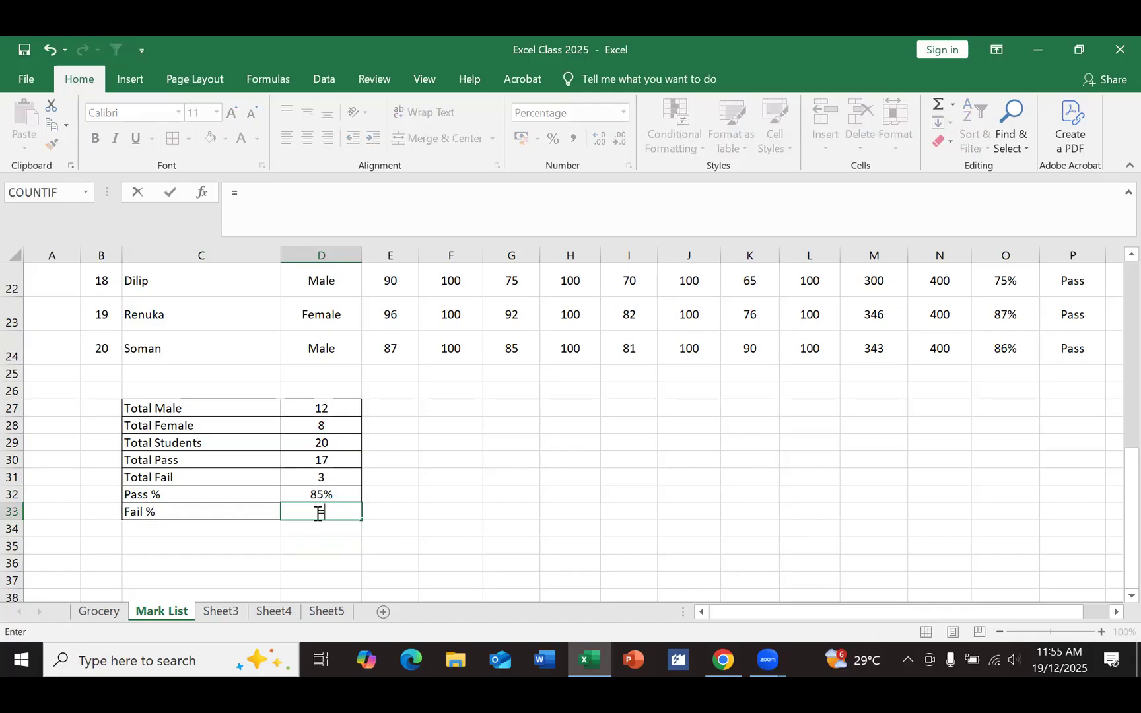
{"action": "left_click", "coordinate": [301, 478]}
{"action": "type", "text": "/"}
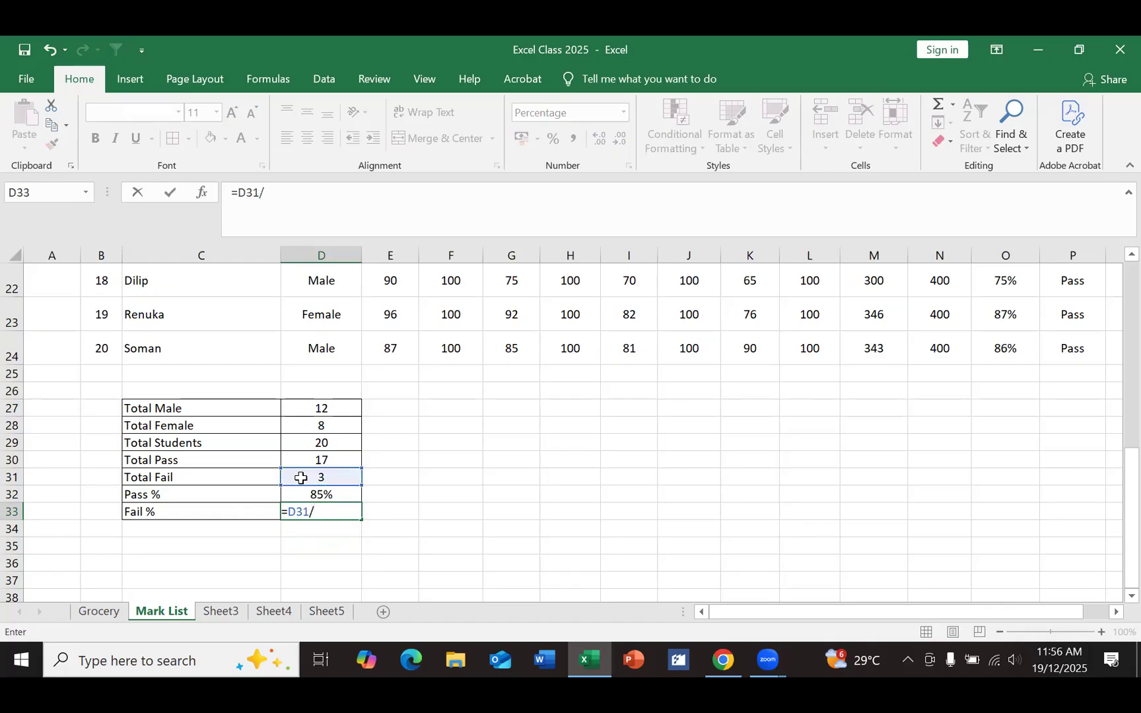
{"action": "left_click", "coordinate": [330, 445]}
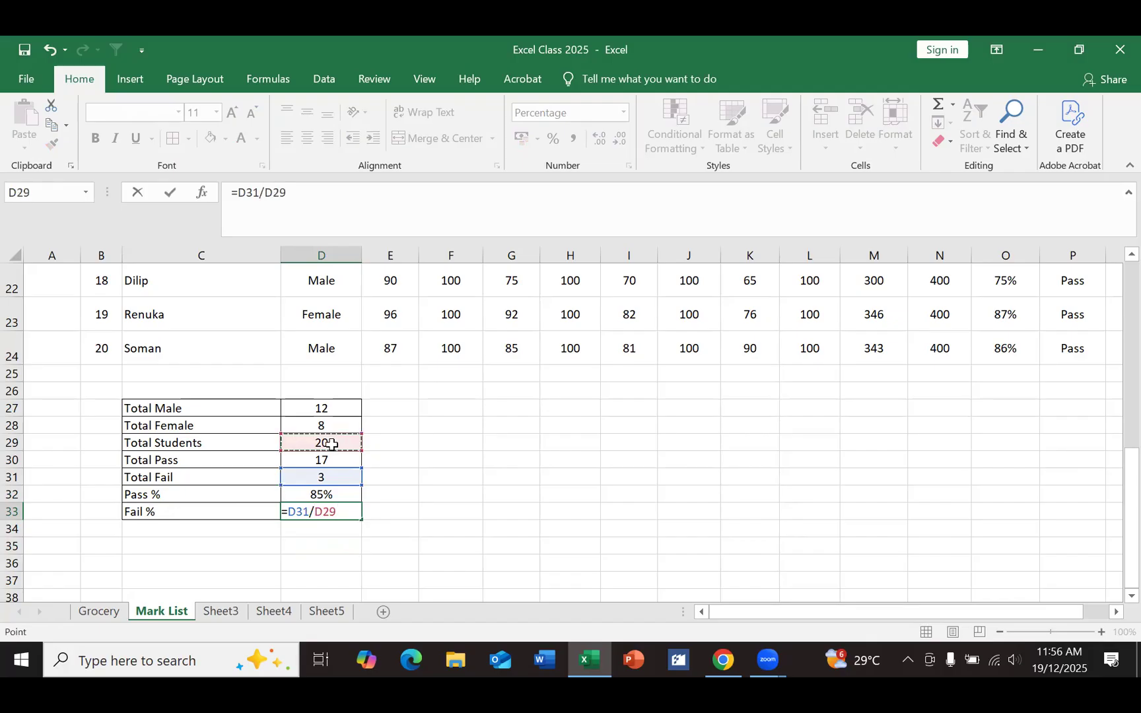
{"action": "key", "text": "Return"}
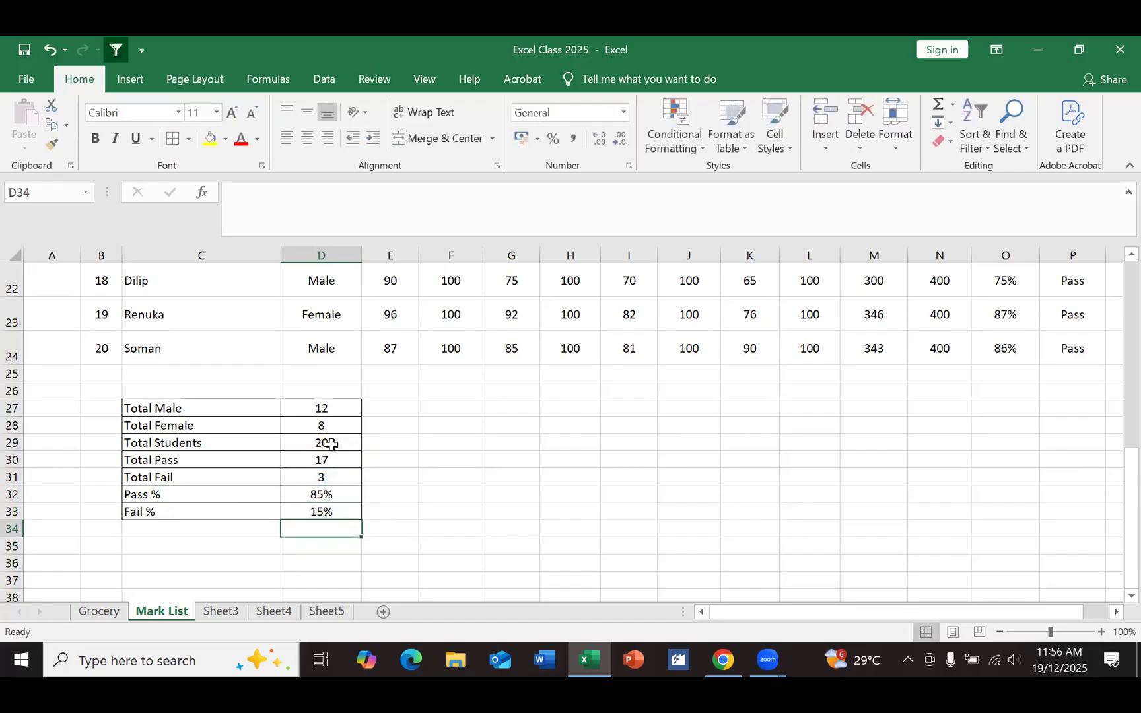
{"action": "left_click", "coordinate": [535, 584]}
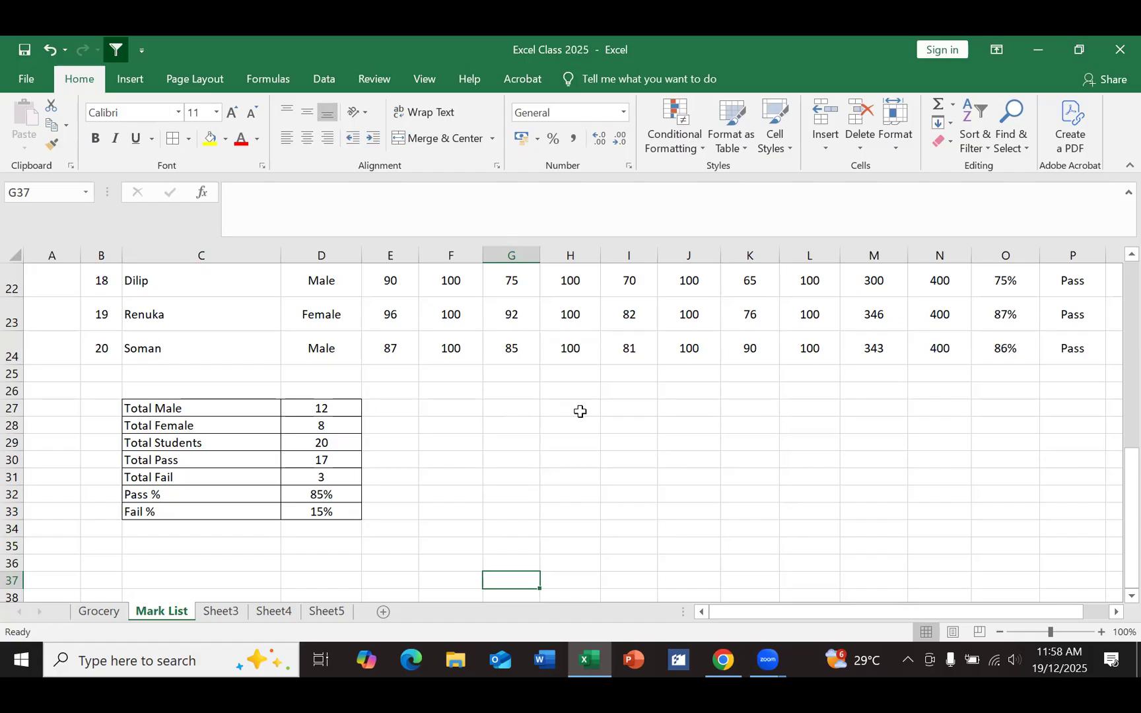
Step: Enter the label Total Students with 90% or more in cell I27
{"action": "left_click", "coordinate": [634, 409]}
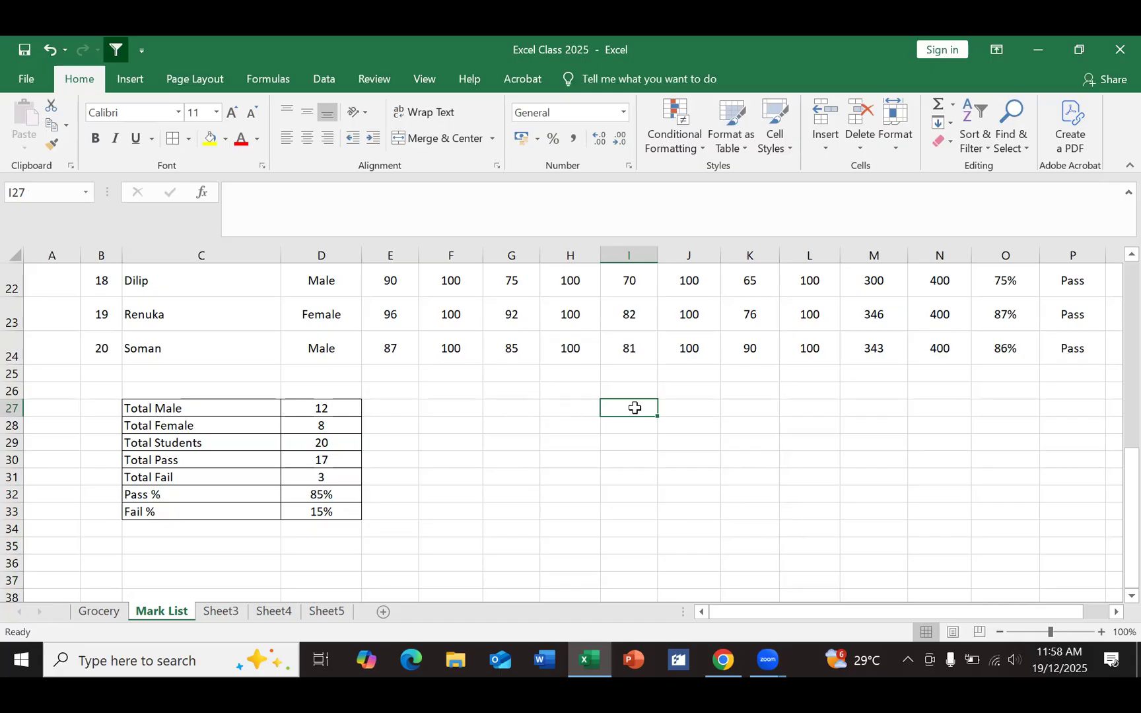
{"action": "type", "text": "Tot"}
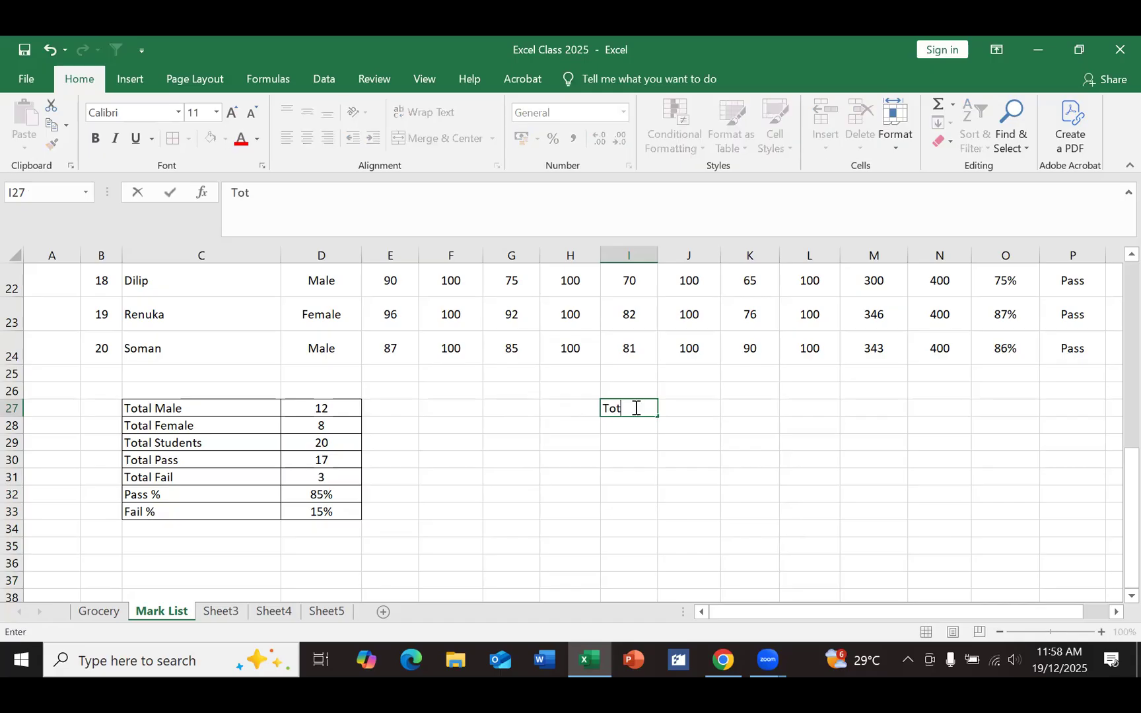
{"action": "type", "text": "al Students"}
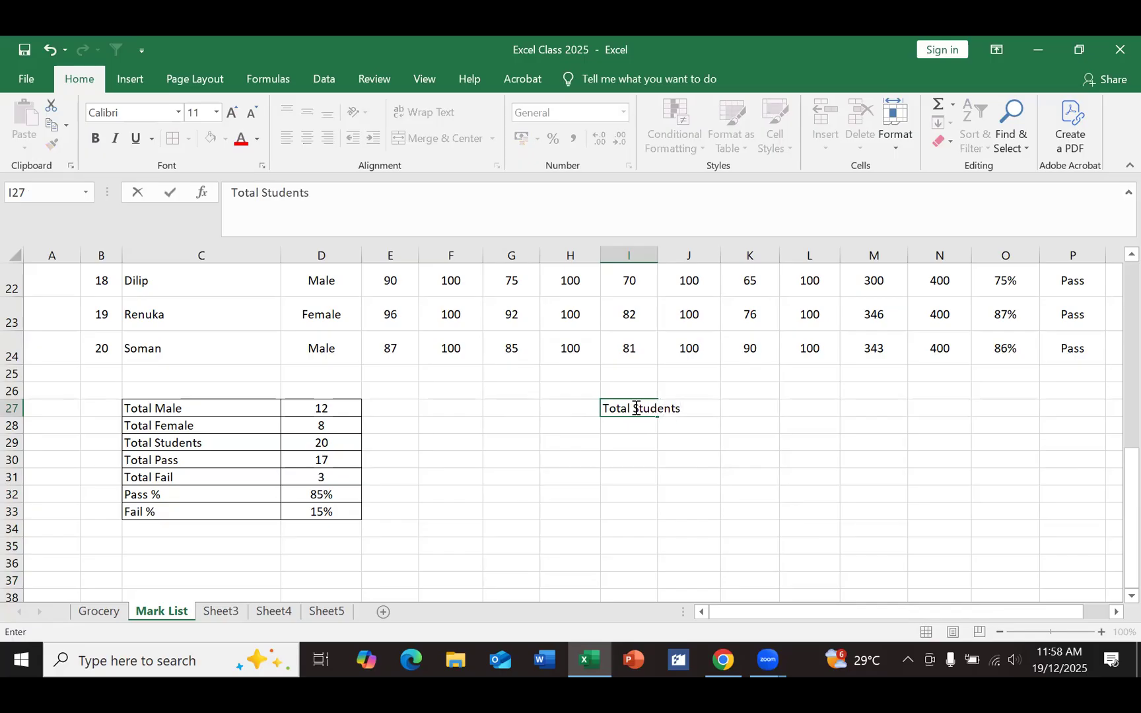
{"action": "type", "text": " with "}
{"action": "type", "text": "(%"}
{"action": "key", "text": "BackSpace"}
{"action": "key", "text": "BackSpace"}
{"action": "type", "text": "90% or "}
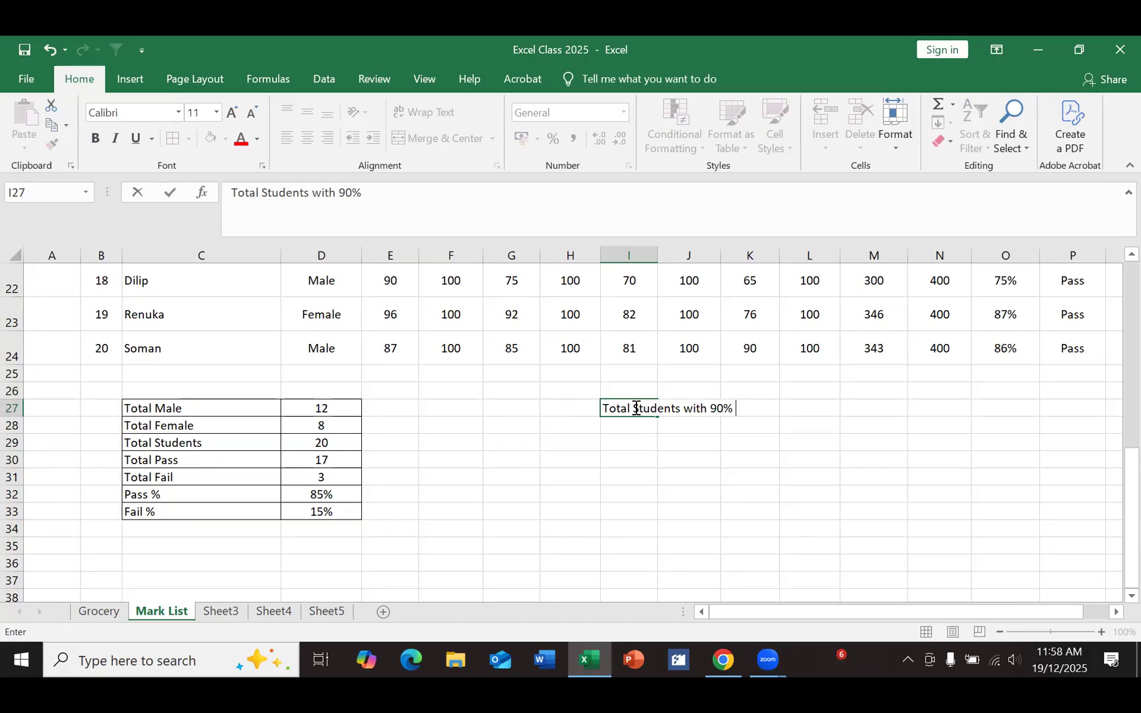
{"action": "type", "text": "more"}
{"action": "left_click", "coordinate": [671, 493]}
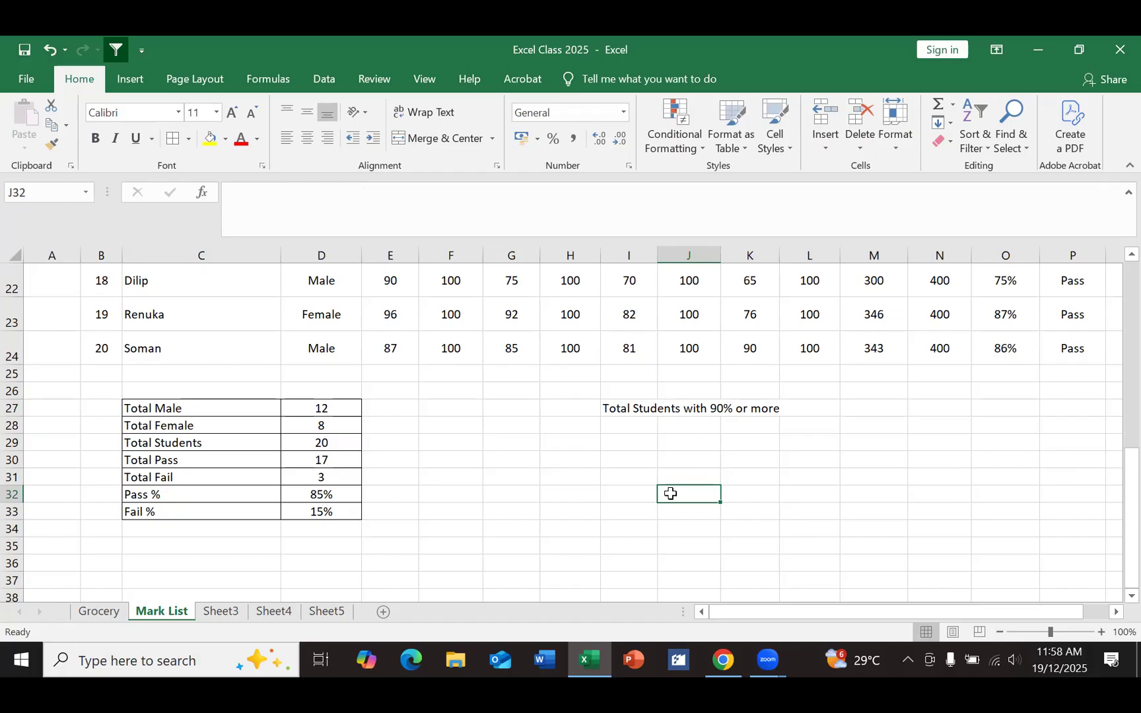
{"action": "left_click", "coordinate": [629, 424]}
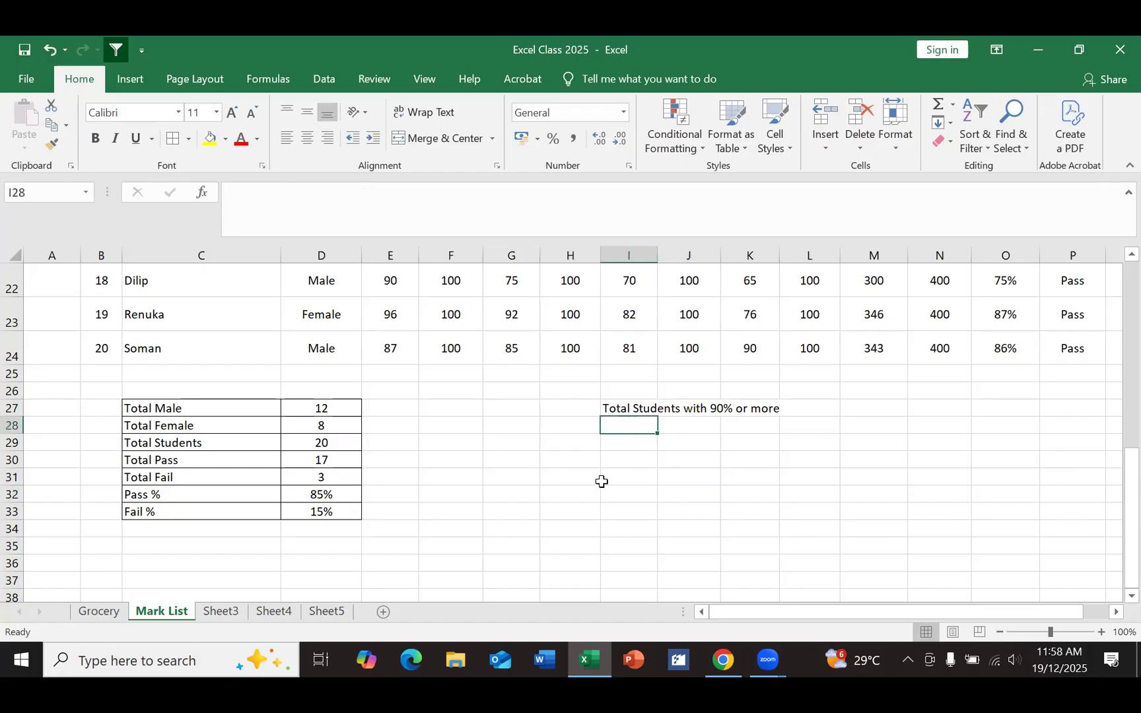
{"action": "type", "text": "Total "}
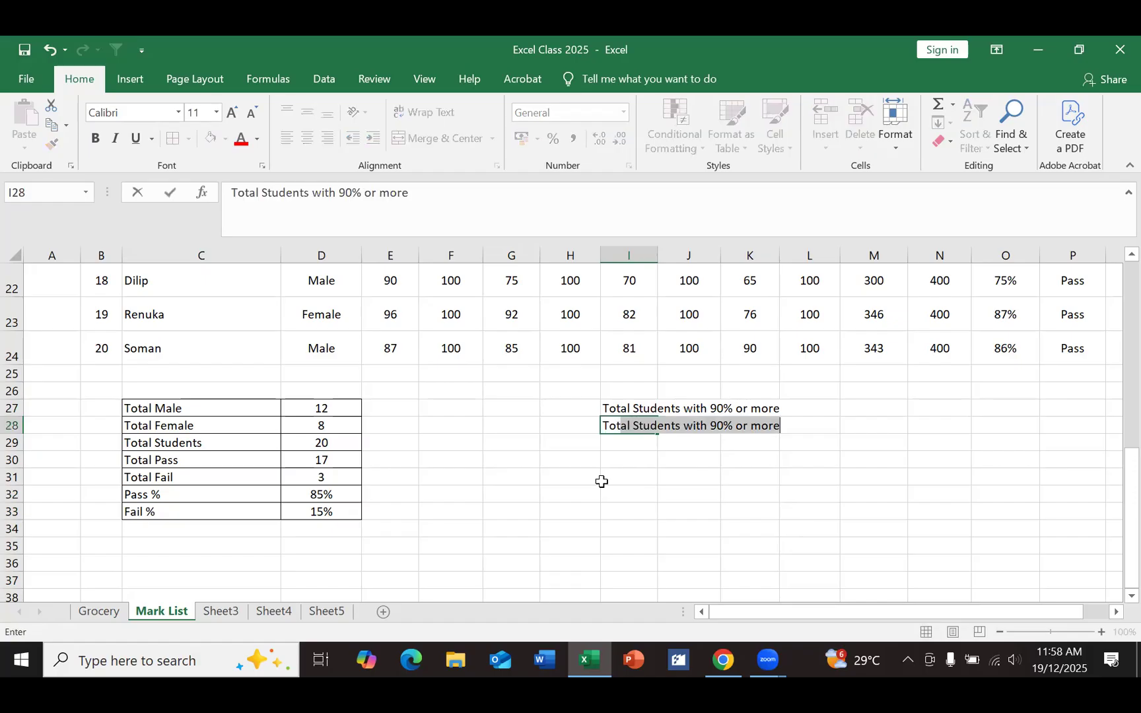
{"action": "type", "text": "Stude"}
{"action": "key", "text": "BackSpace"}
{"action": "type", "text": "n"}
{"action": "key", "text": "BackSpace"}
{"action": "key", "text": "BackSpace"}
{"action": "key", "text": "BackSpace"}
{"action": "key", "text": "BackSpace"}
{"action": "key", "text": "BackSpace"}
{"action": "key", "text": "BackSpace"}
{"action": "key", "text": "BackSpace"}
{"action": "key", "text": "BackSpace"}
{"action": "key", "text": "BackSpace"}
{"action": "key", "text": "BackSpace"}
{"action": "key", "text": "BackSpace"}
{"action": "key", "text": "BackSpace"}
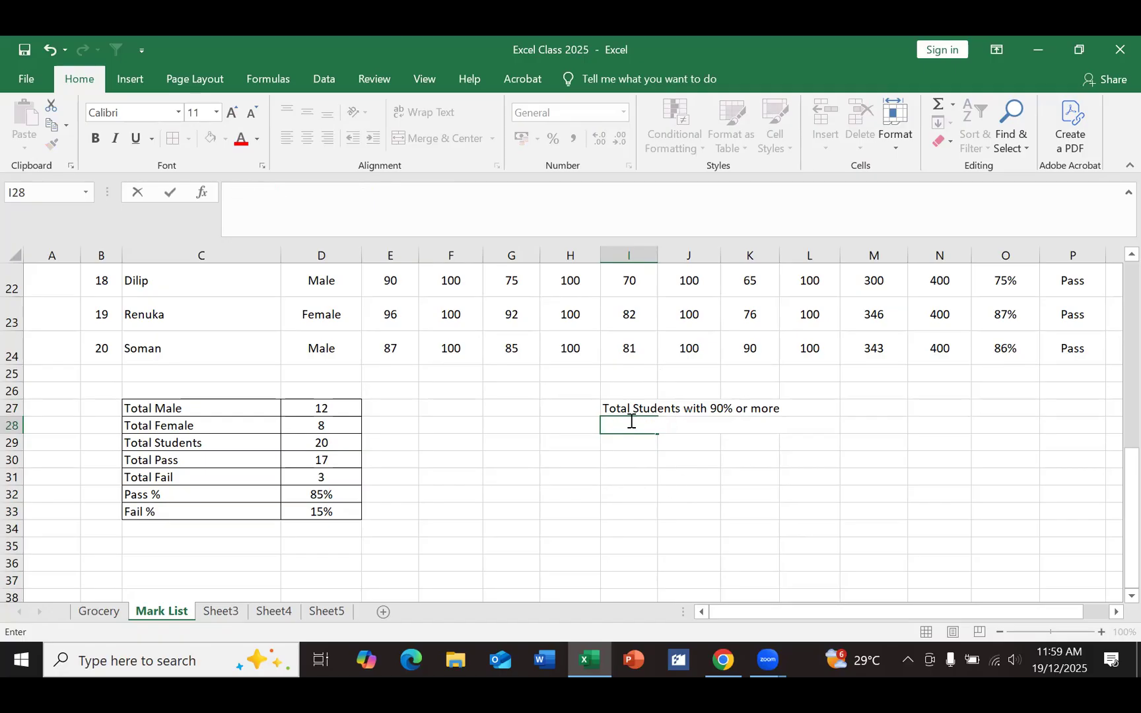
{"action": "left_click", "coordinate": [614, 461]}
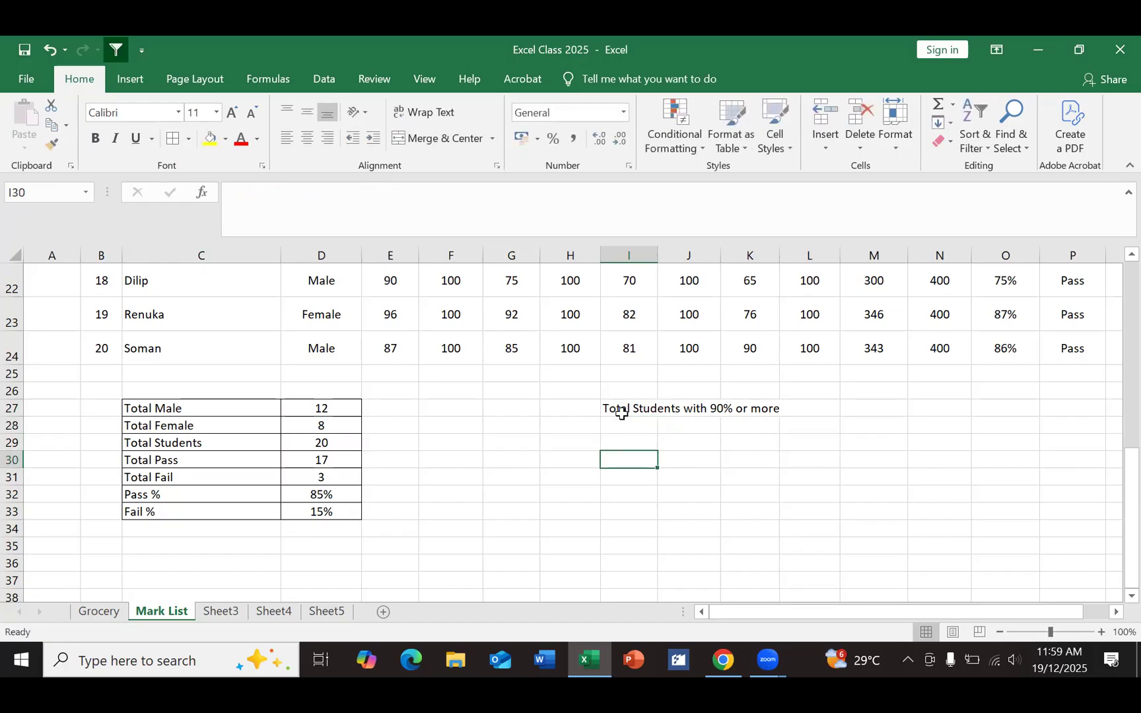
Step: Fill the label from I27 down into I28
{"action": "left_click", "coordinate": [621, 413]}
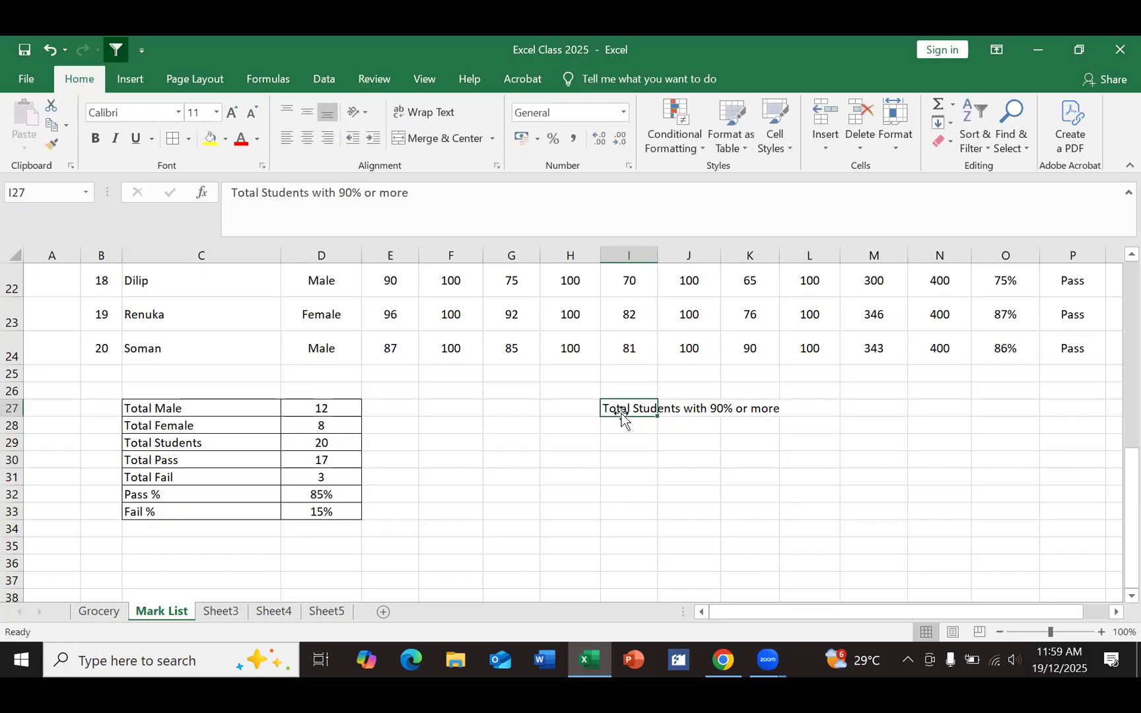
{"action": "left_click", "coordinate": [657, 421]}
{"action": "left_click", "coordinate": [611, 448]}
{"action": "left_click", "coordinate": [613, 409]}
{"action": "left_click", "coordinate": [638, 425]}
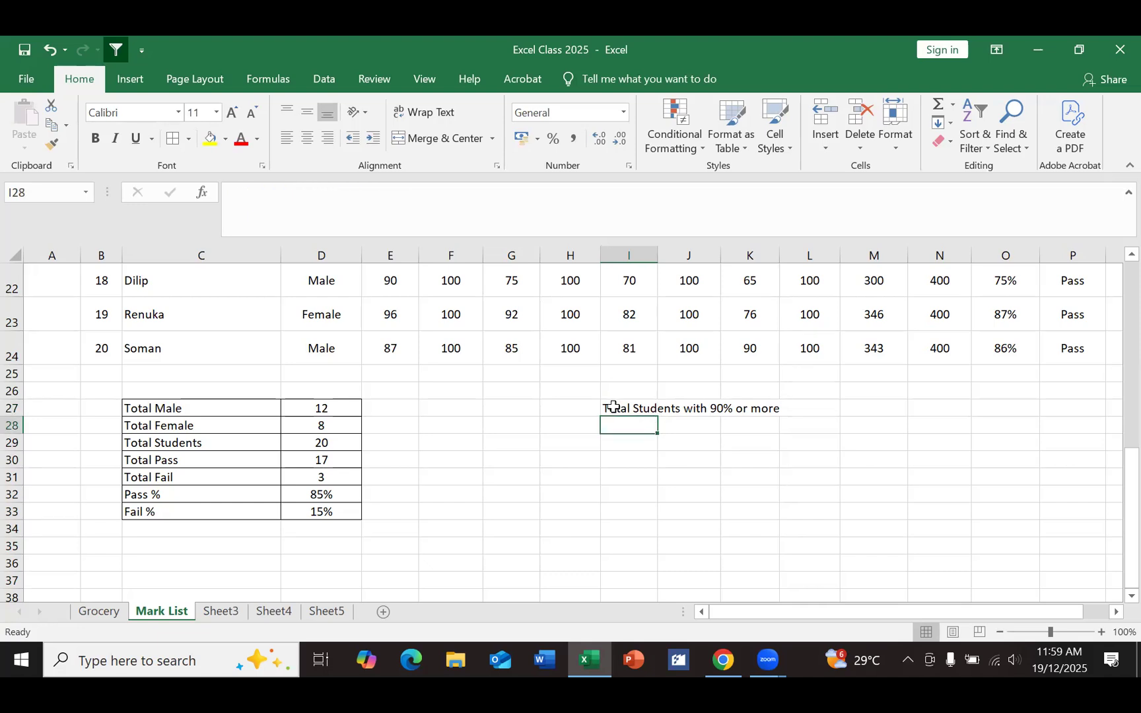
{"action": "left_click", "coordinate": [615, 407]}
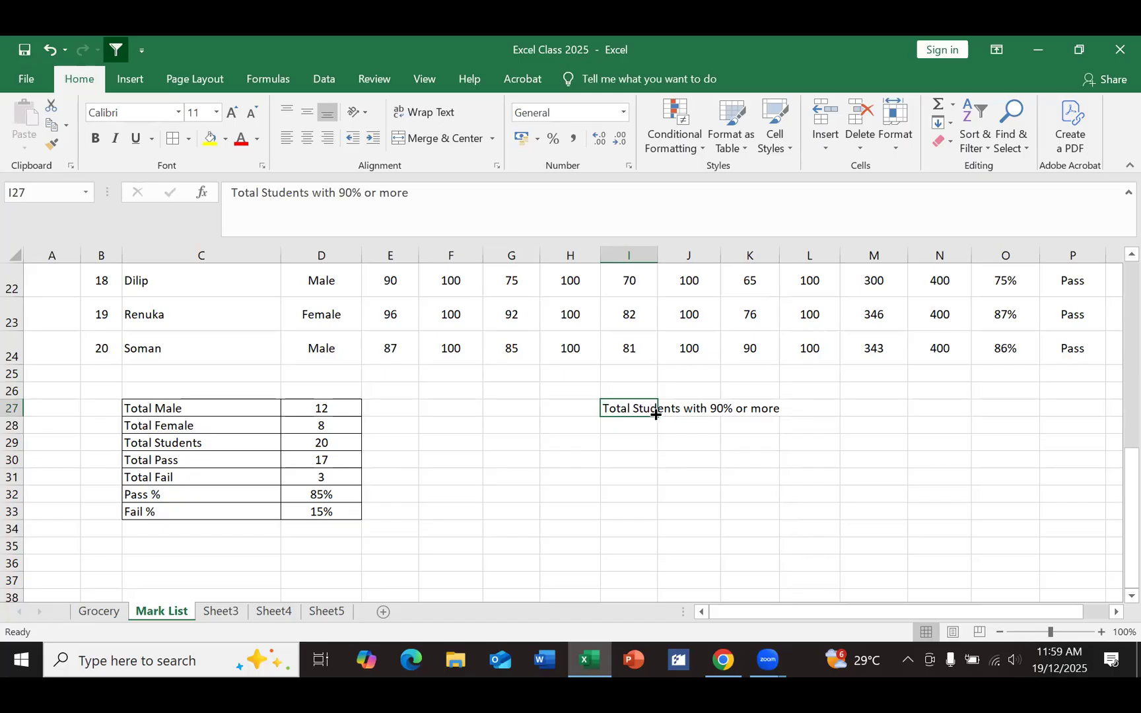
{"action": "left_click_drag", "start_coordinate": [656, 414], "coordinate": [654, 428]}
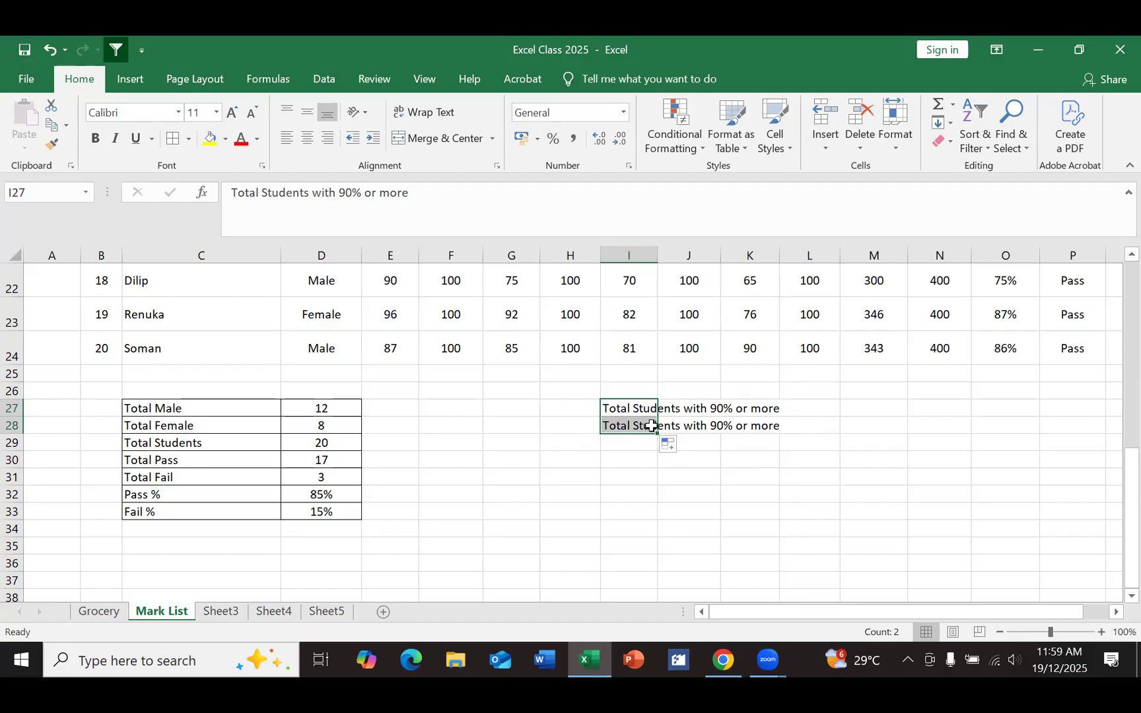
{"action": "left_click", "coordinate": [631, 472]}
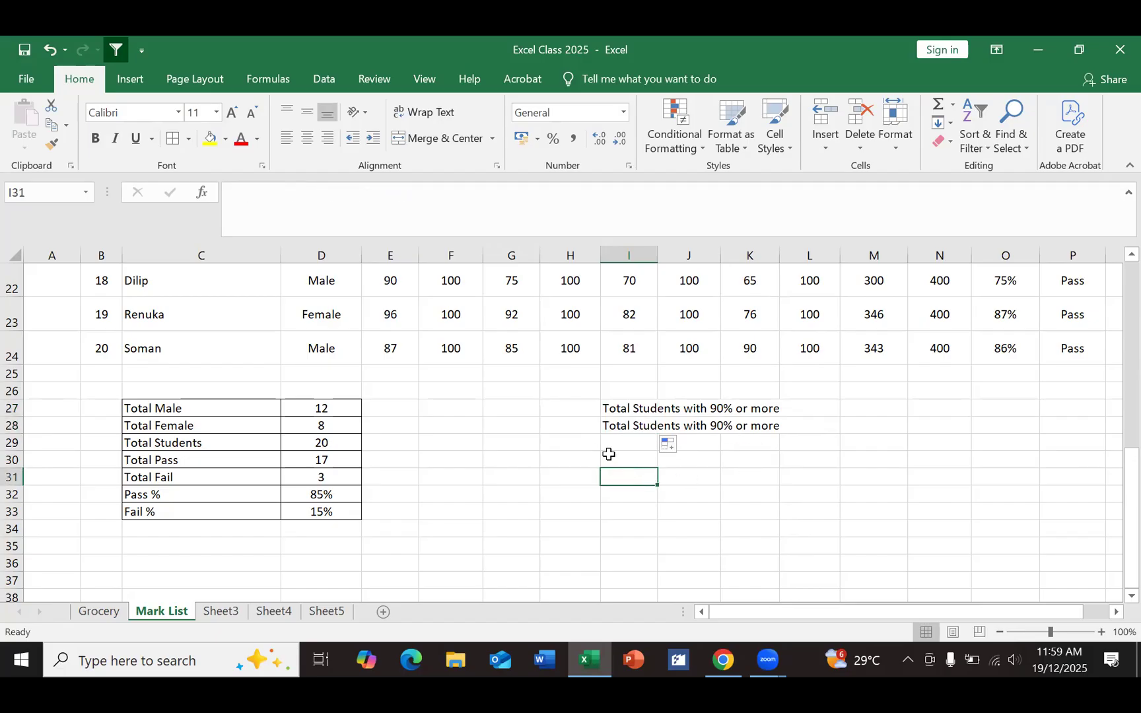
Step: Reword the copied label in I28 to Total Students between 80% and 90%
{"action": "left_click", "coordinate": [616, 429]}
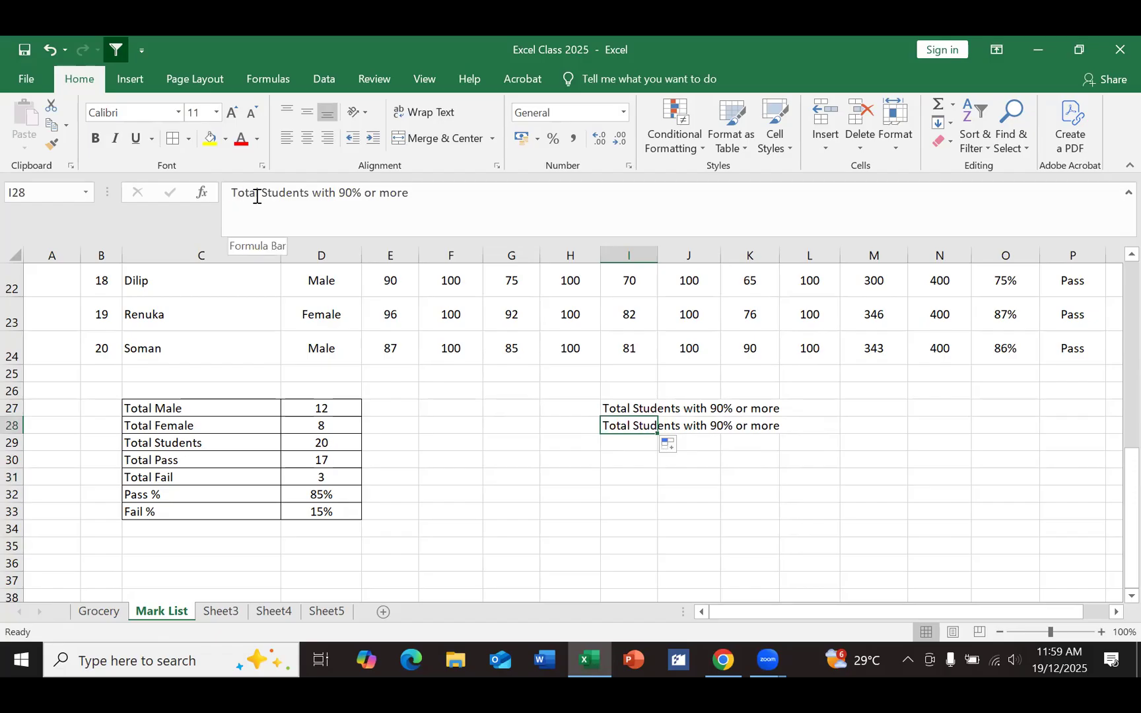
{"action": "left_click_drag", "start_coordinate": [311, 193], "coordinate": [336, 193]}
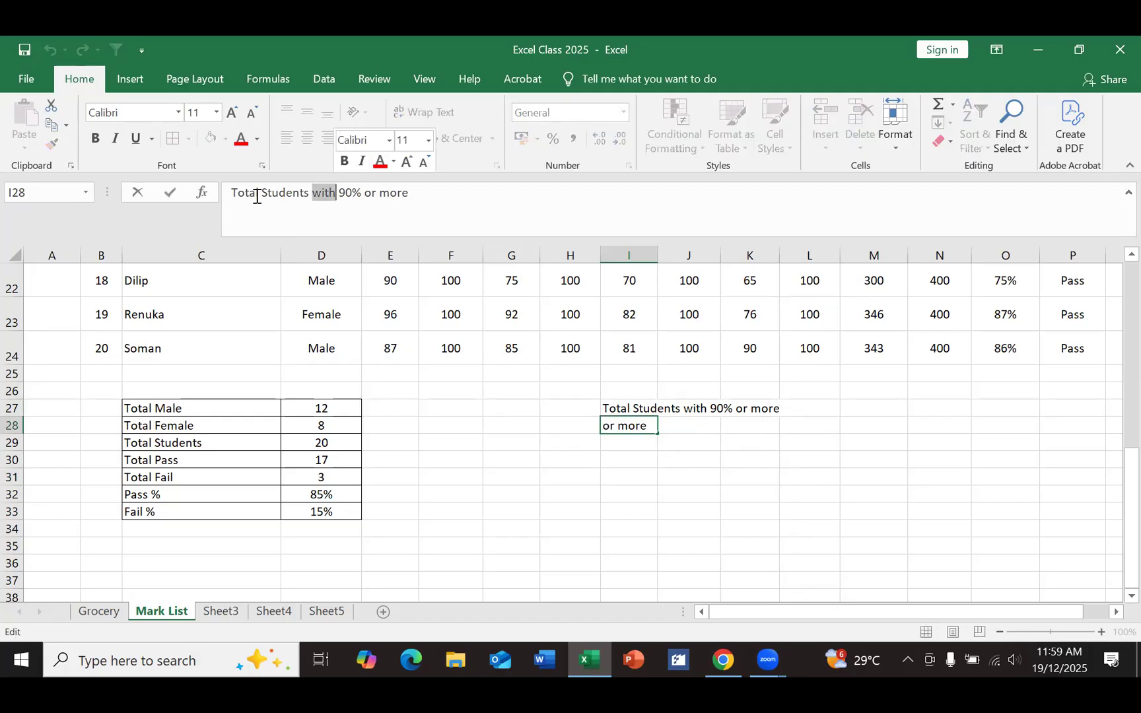
{"action": "type", "text": "between"}
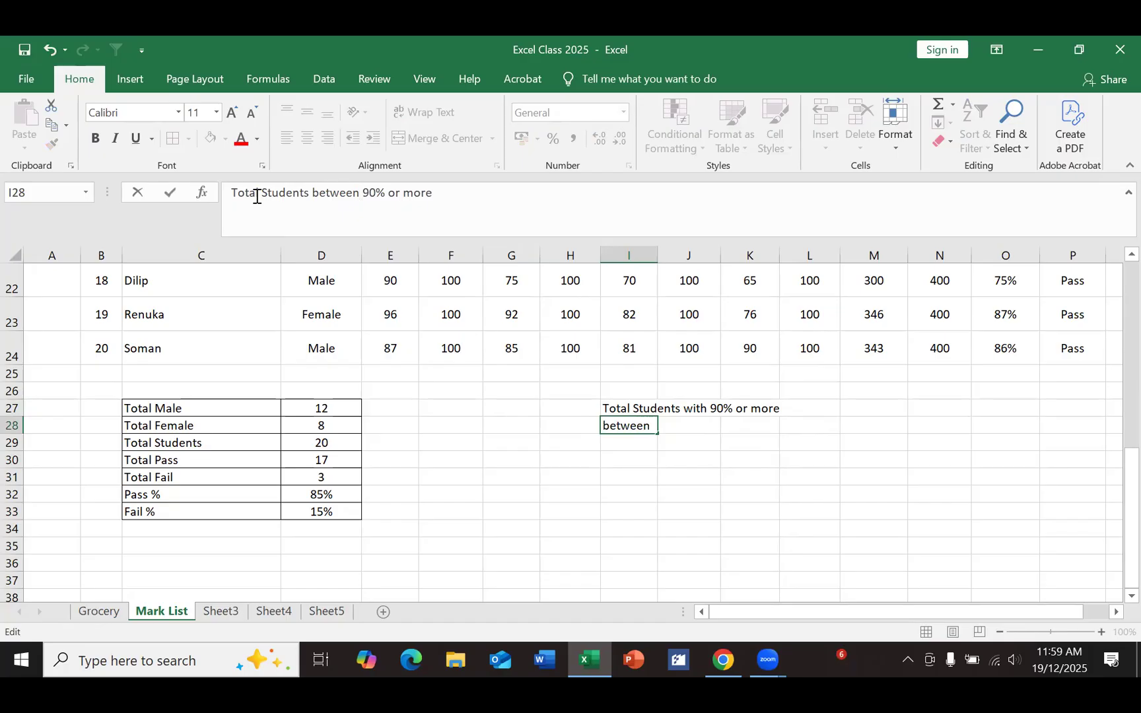
{"action": "key", "text": "Delete"}
{"action": "type", "text": "8"}
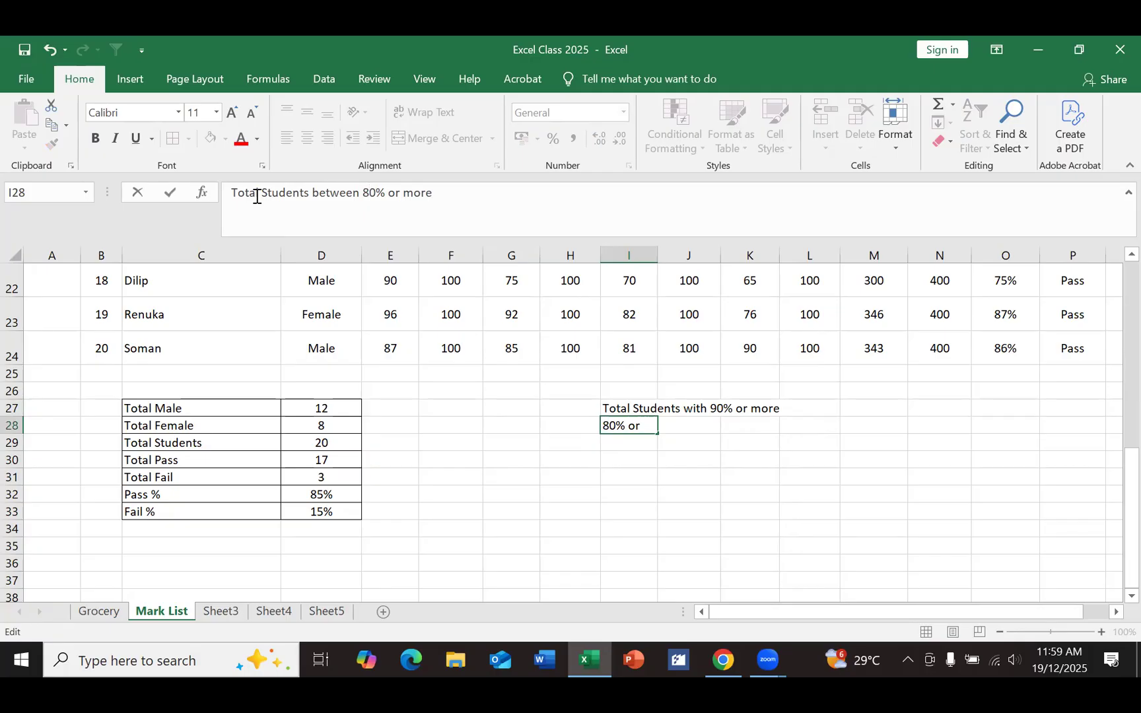
{"action": "key", "text": "Right"}
{"action": "key", "text": "Right"}
{"action": "key", "text": "shift+Right"}
{"action": "key", "text": "shift+Right"}
{"action": "key", "text": "shift+Right"}
{"action": "key", "text": "shift+Right"}
{"action": "key", "text": "shift+Right"}
{"action": "key", "text": "shift+Right"}
{"action": "key", "text": "shift+Right"}
{"action": "key", "text": "shift+Right"}
{"action": "type", "text": "an"}
{"action": "key", "text": "BackSpace"}
{"action": "key", "text": "BackSpace"}
{"action": "type", "text": "and"}
{"action": "key", "text": "BackSpace"}
{"action": "type", "text": "nd 90%"}
{"action": "key", "text": "Return"}
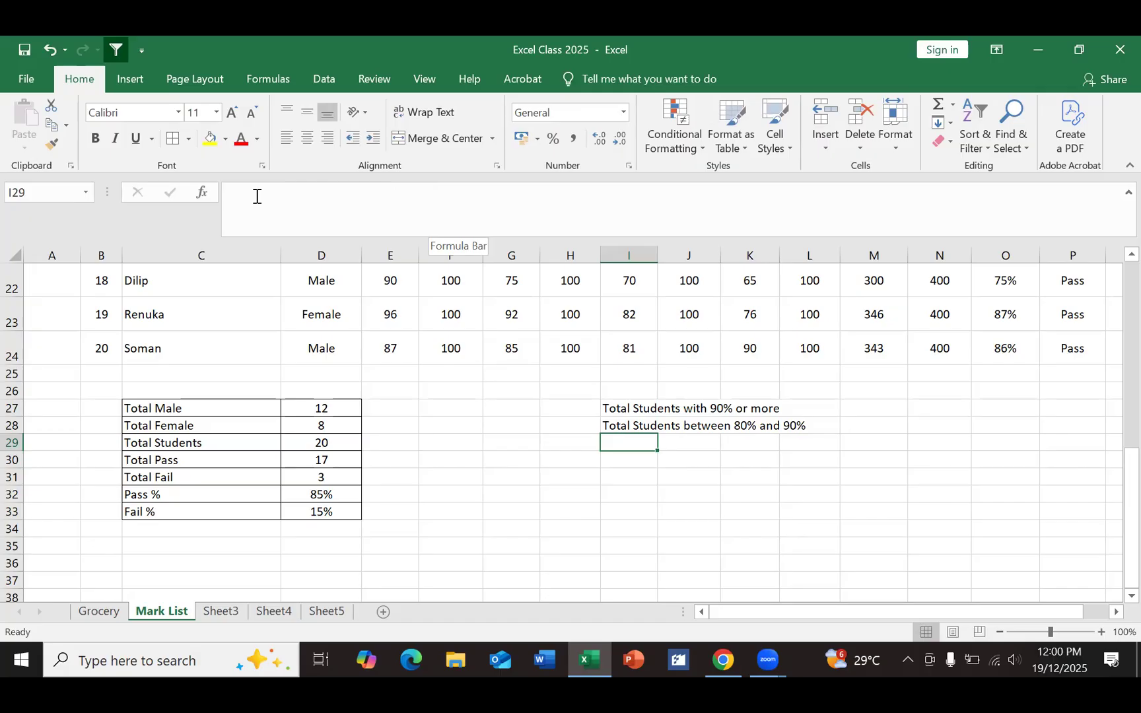
Step: Fill the label from I28 down into I29
{"action": "left_click", "coordinate": [622, 426]}
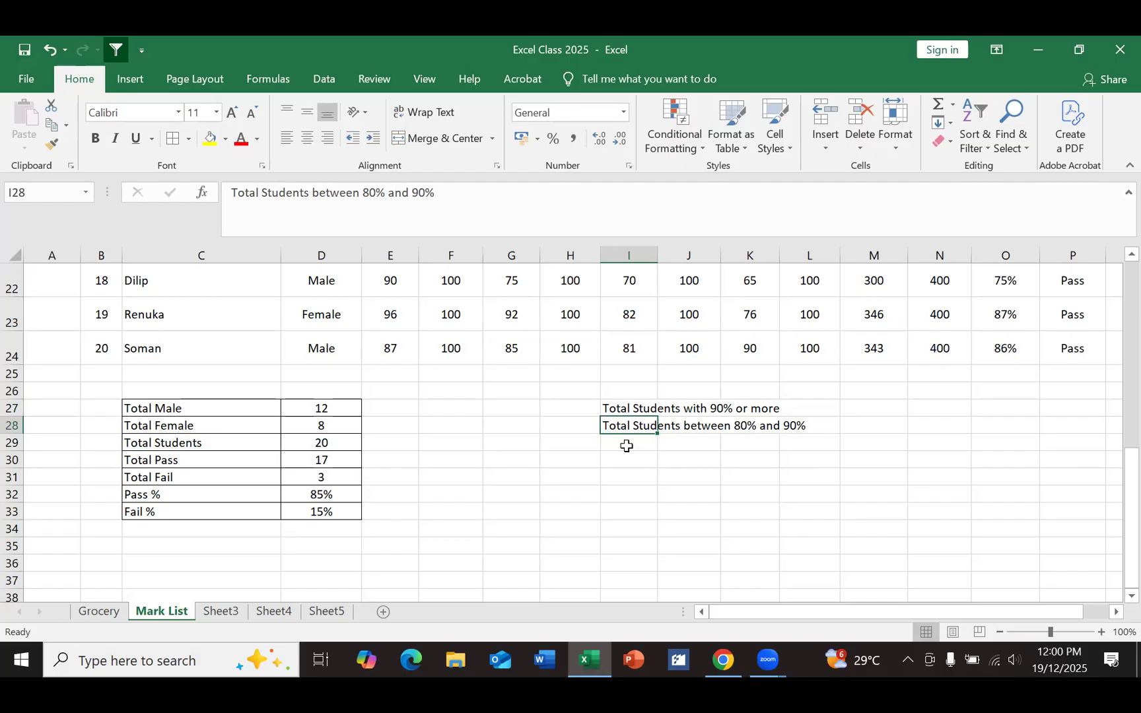
{"action": "left_click_drag", "start_coordinate": [658, 432], "coordinate": [656, 449]}
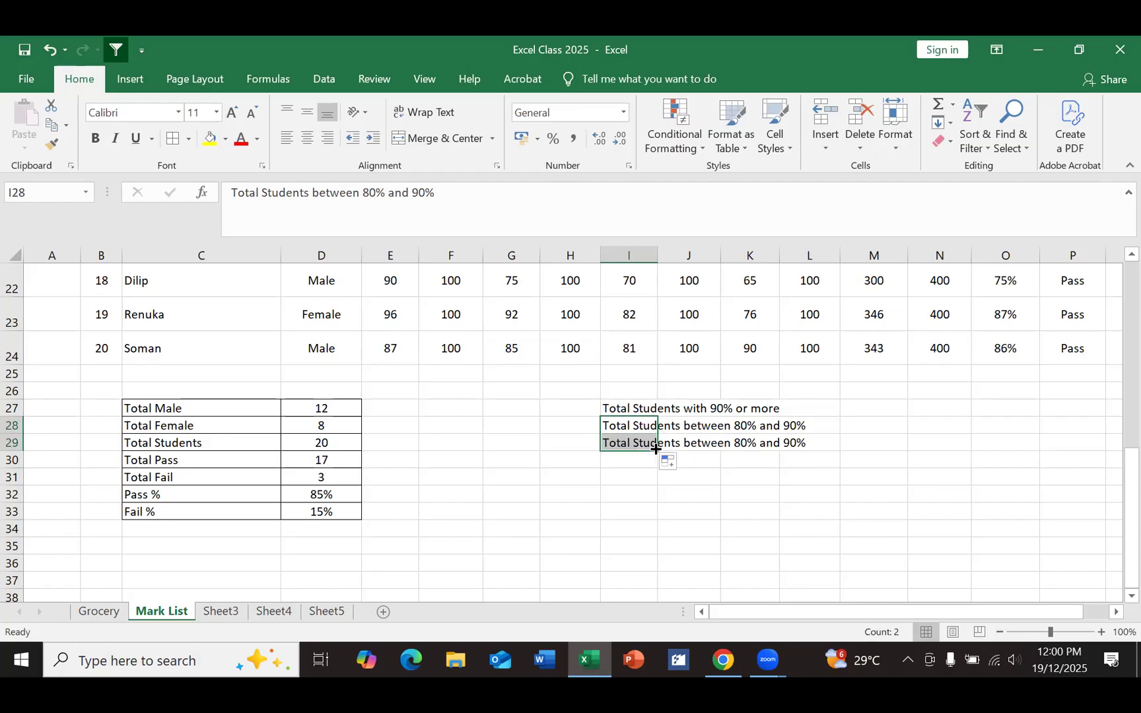
{"action": "left_click", "coordinate": [614, 541]}
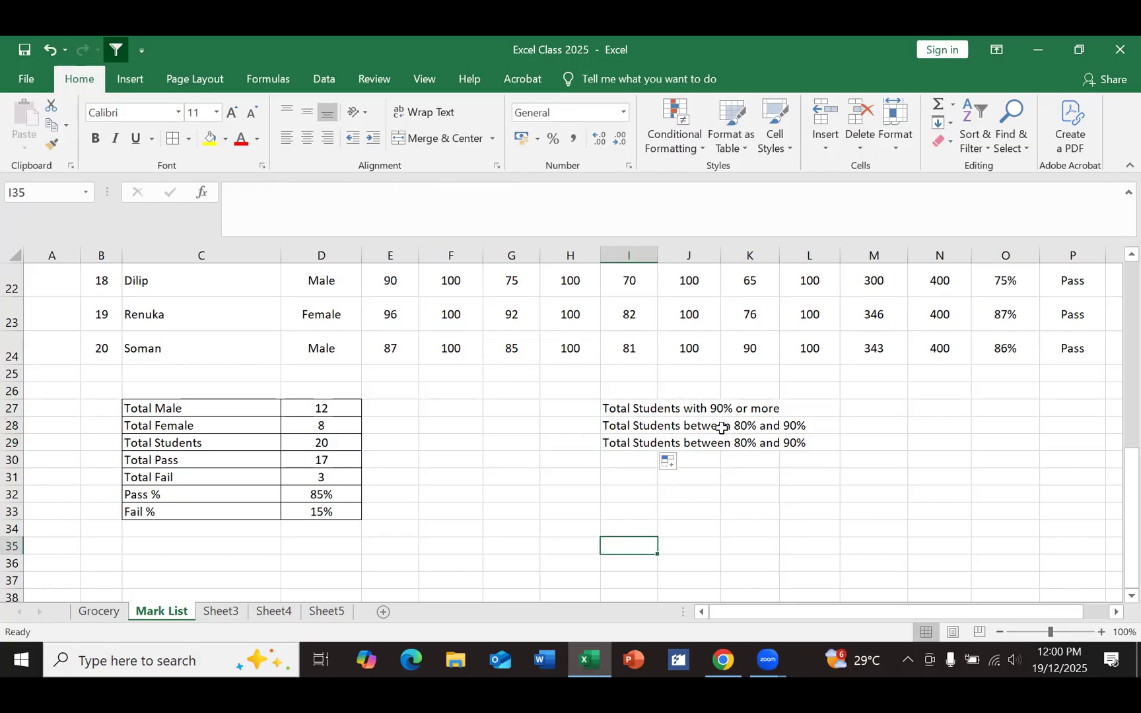
Step: Reword the copied label in I29 to Total Students between 70% and 80%
{"action": "left_click", "coordinate": [608, 444]}
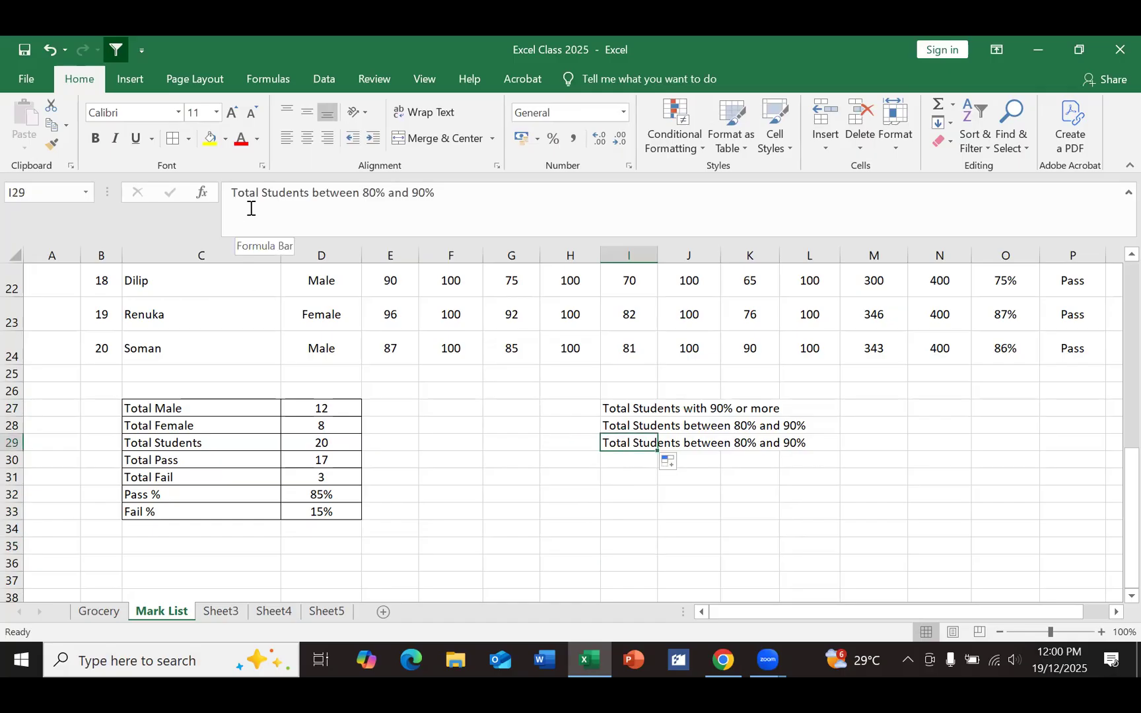
{"action": "left_click", "coordinate": [370, 194]}
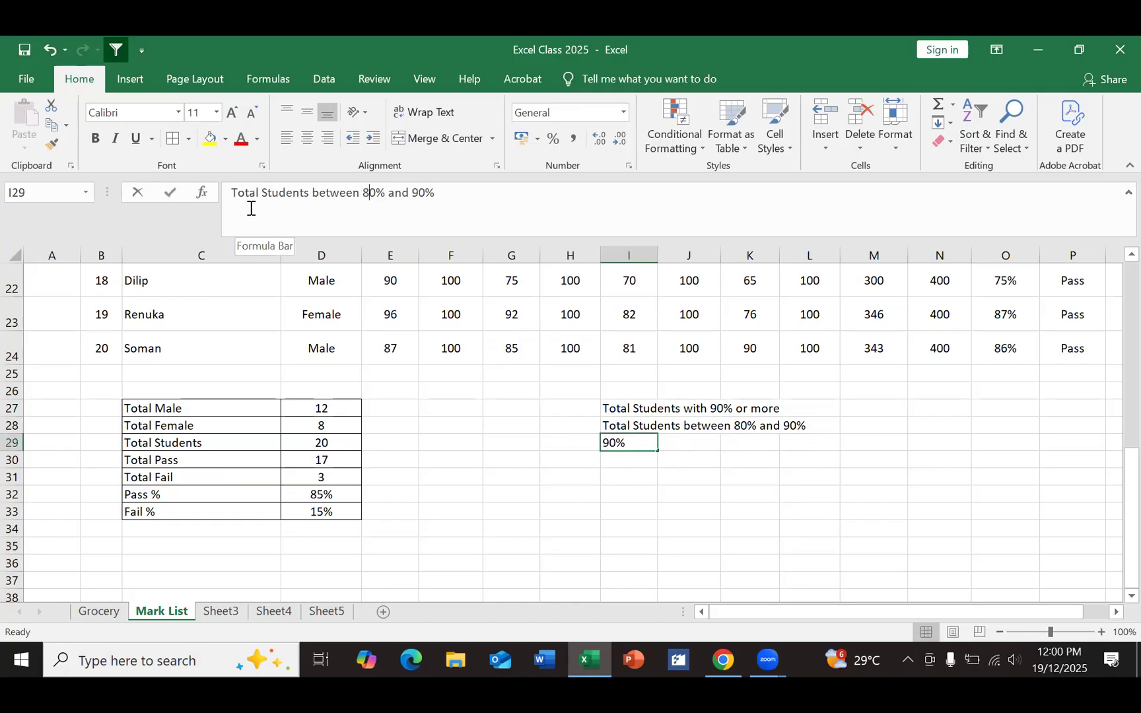
{"action": "key", "text": "shift+Left"}
{"action": "type", "text": "7"}
{"action": "key", "text": "shift+Left"}
{"action": "type", "text": "8"}
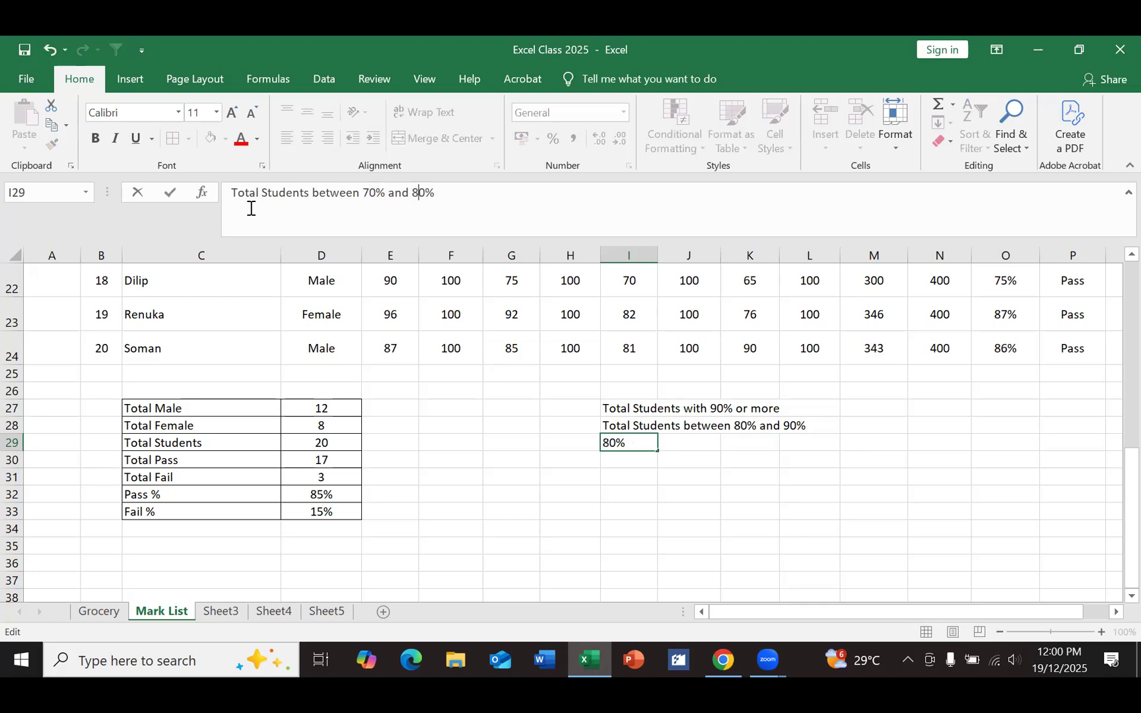
{"action": "key", "text": "Return"}
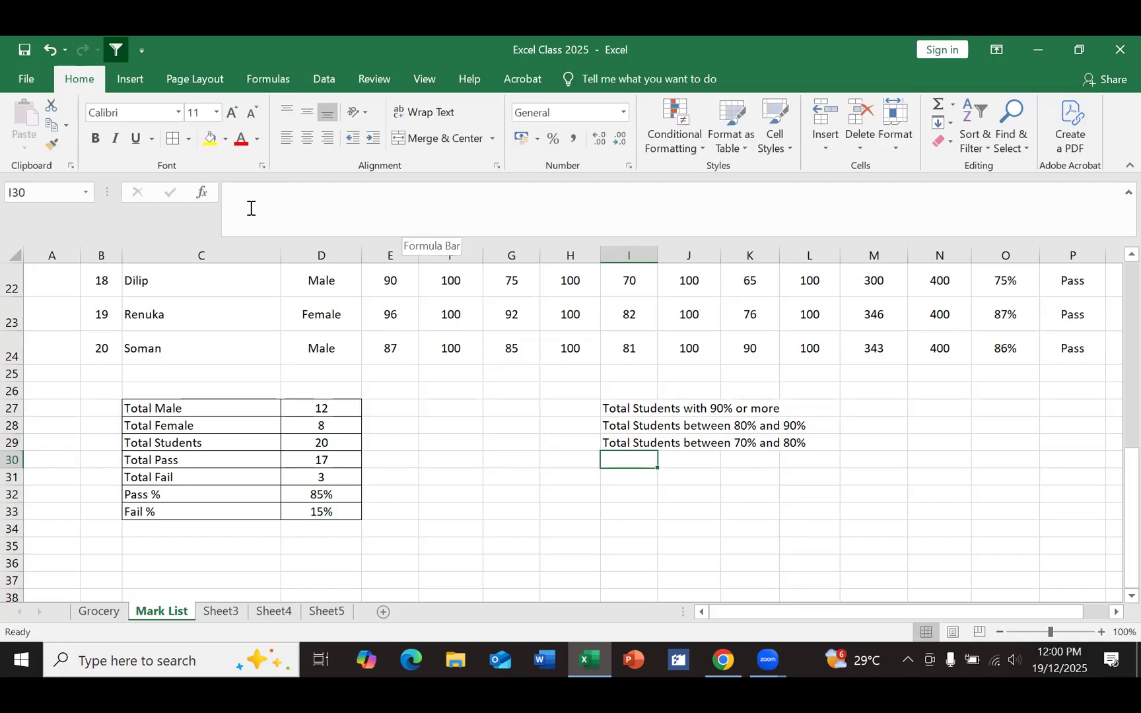
{"action": "left_click", "coordinate": [626, 511]}
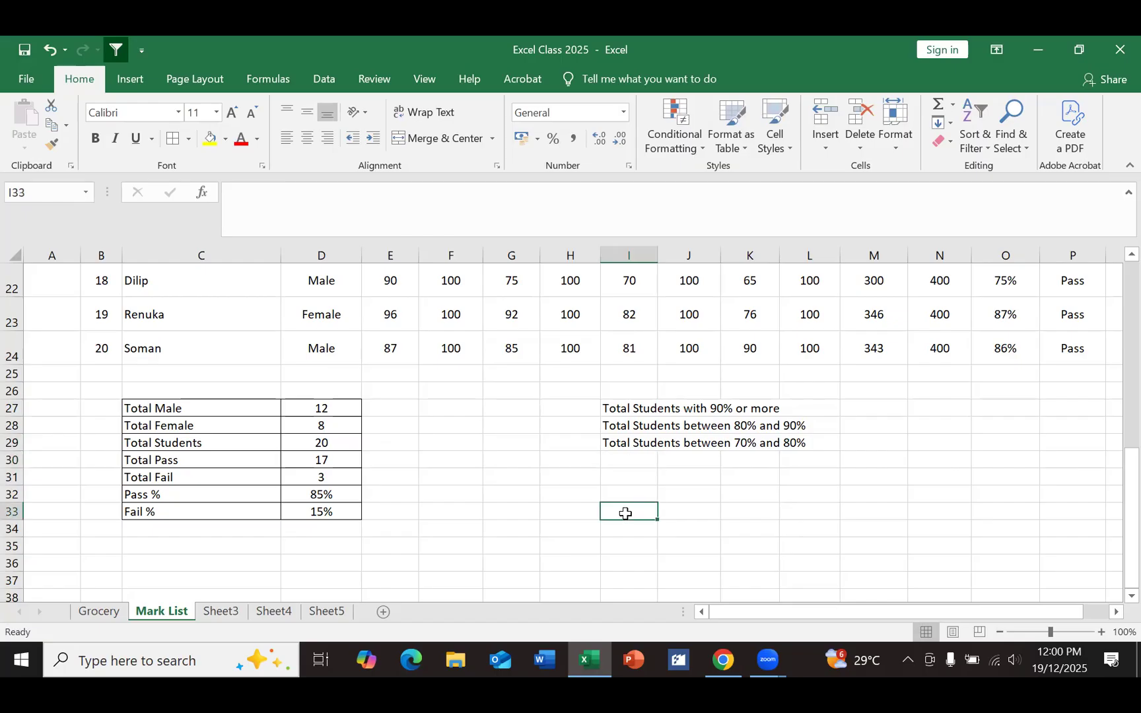
Step: Fill the label from I29 down into I30
{"action": "left_click", "coordinate": [608, 445]}
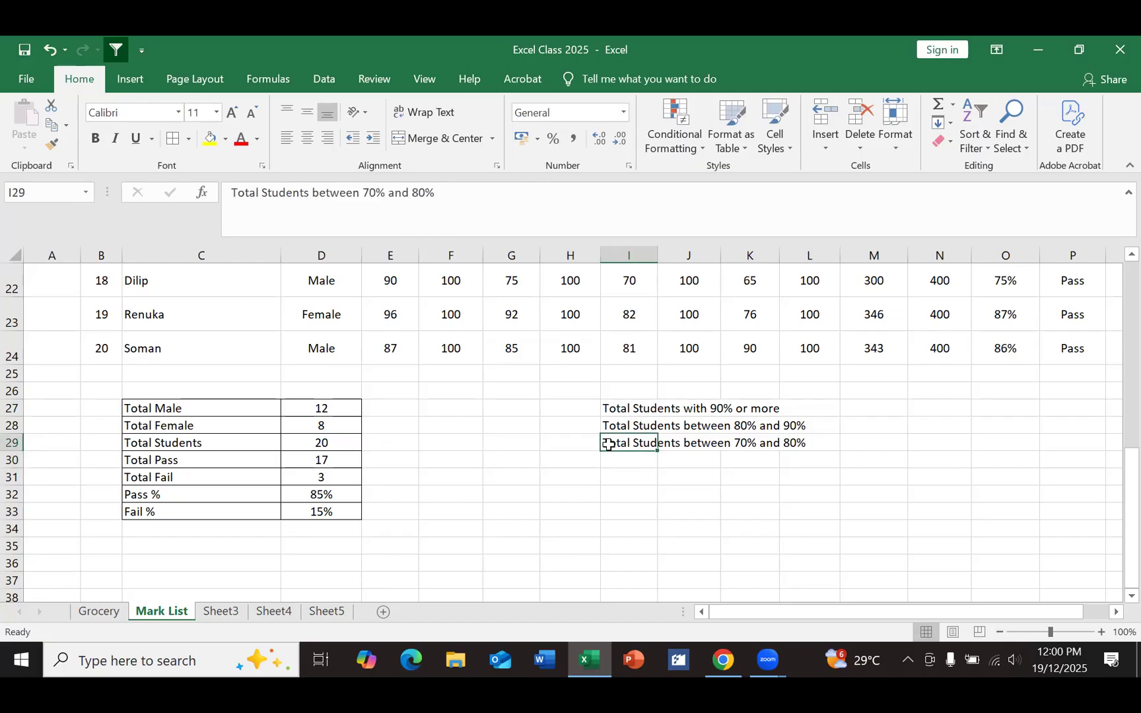
{"action": "mouse_move", "coordinate": [657, 450]}
{"action": "left_mouse_down"}
{"action": "mouse_move", "coordinate": [654, 464]}
{"action": "mouse_move", "coordinate": [637, 461]}
{"action": "left_mouse_up"}
{"action": "left_click", "coordinate": [637, 460]}
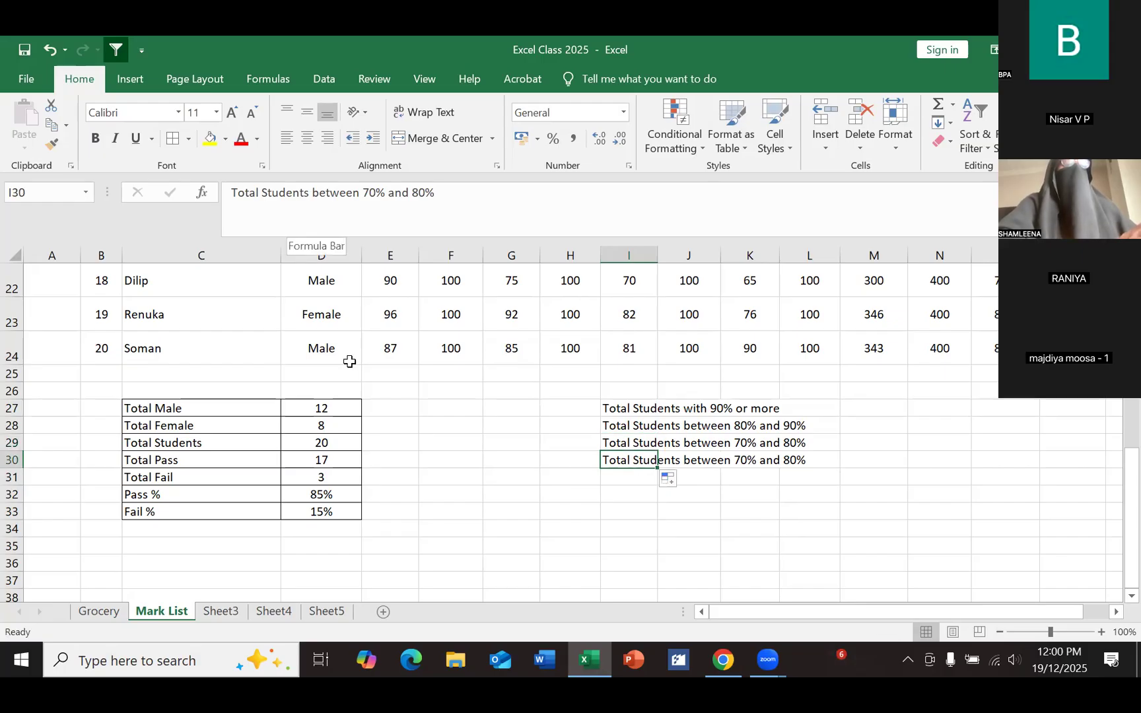
Step: Reword the copied label in I30 to Total Students Less than 70%
{"action": "type", "text": "80%"}
{"action": "key", "text": "shift+Right"}
{"action": "key", "text": "shift+Right"}
{"action": "key", "text": "shift+Right"}
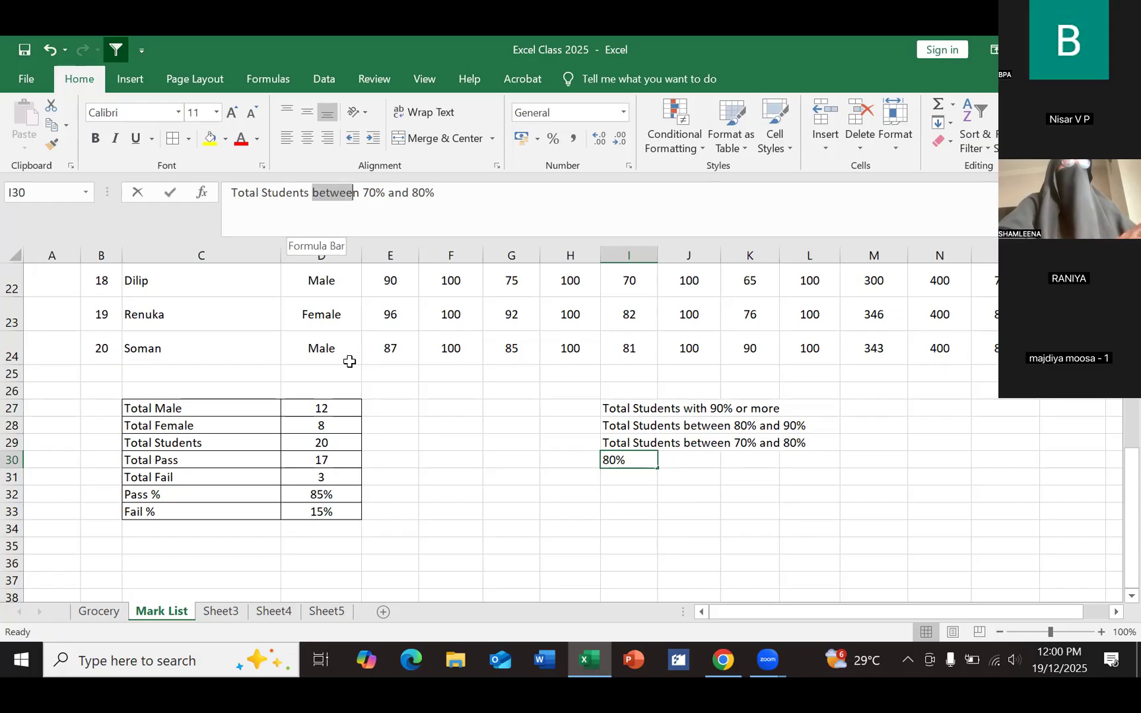
{"action": "type", "text": "Less"}
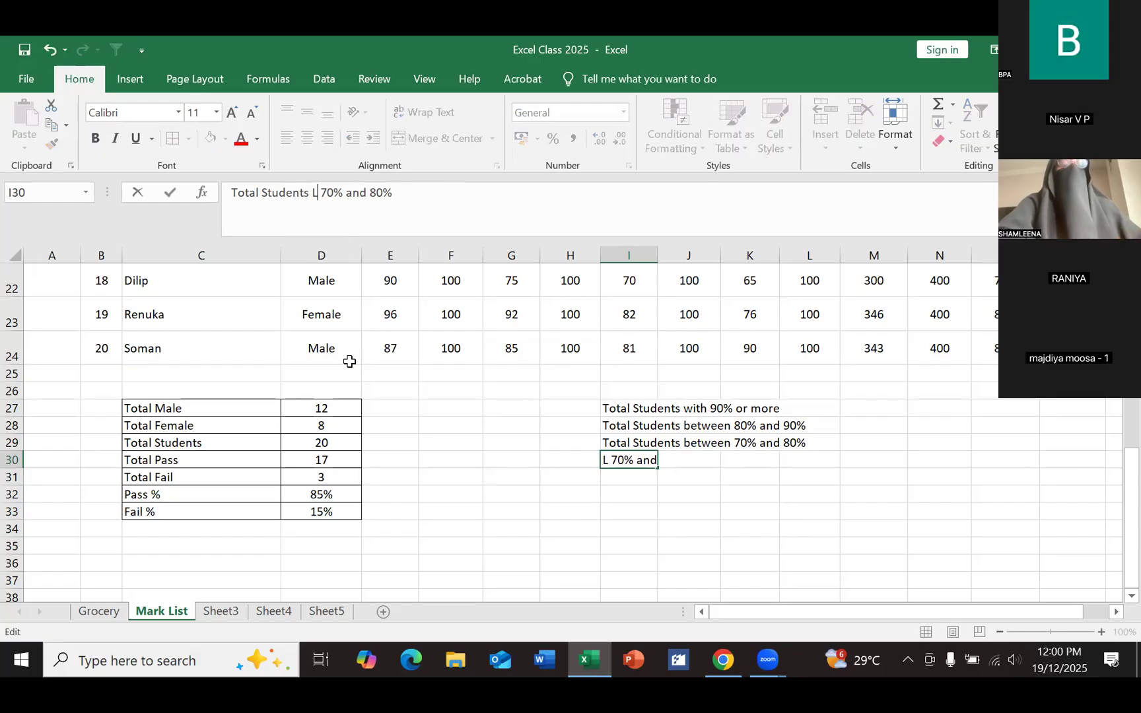
{"action": "type", "text": " h"}
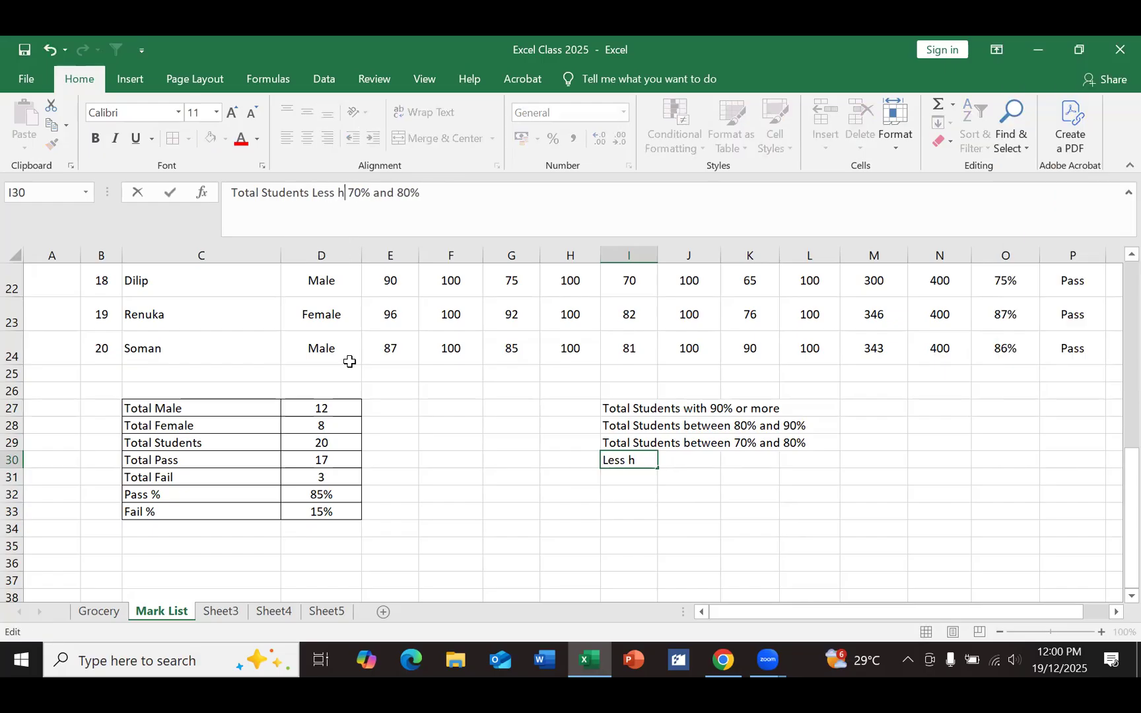
{"action": "key", "text": "BackSpace"}
{"action": "type", "text": "than"}
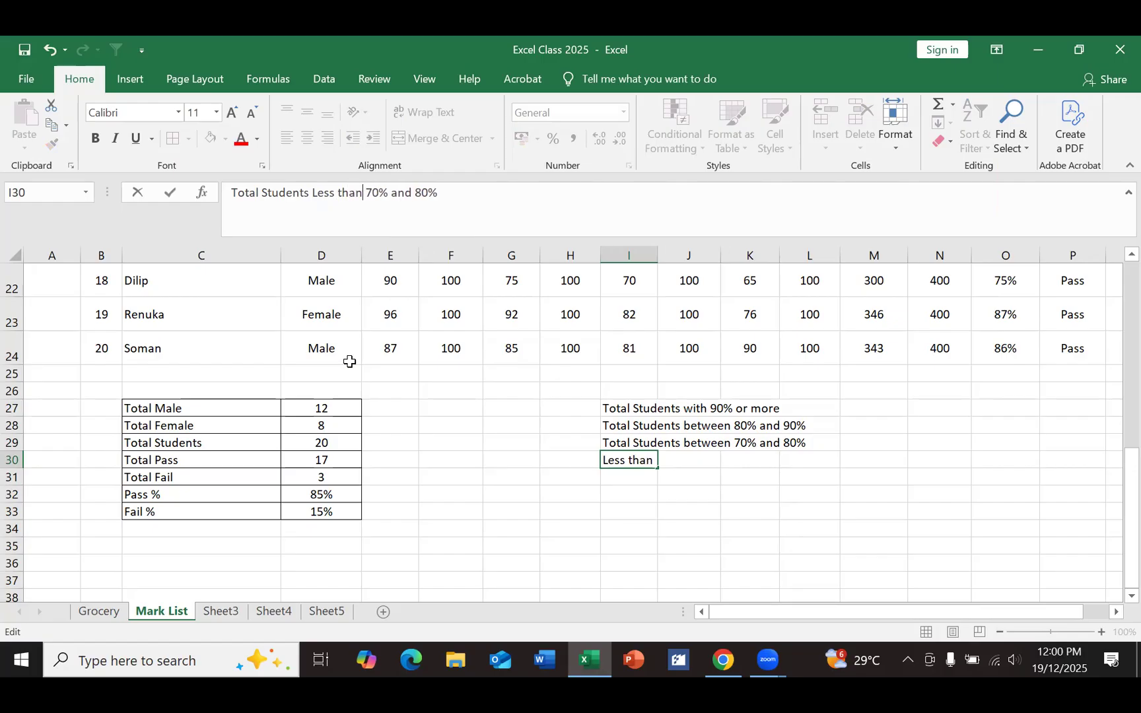
{"action": "key", "text": "Right"}
{"action": "key", "text": "Right"}
{"action": "key", "text": "Right"}
{"action": "key", "text": "Right"}
{"action": "key", "text": "Right"}
{"action": "key", "text": "Right"}
{"action": "key", "text": "shift+End"}
{"action": "key", "text": "shift+Left"}
{"action": "key", "text": "BackSpace"}
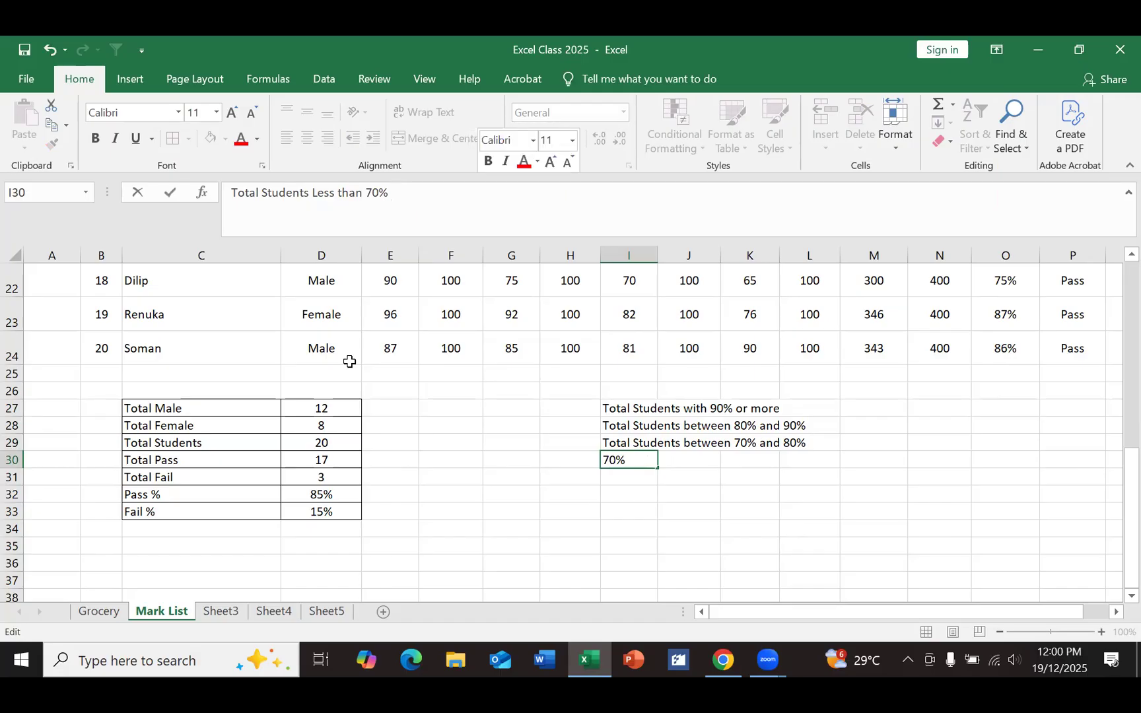
{"action": "left_click", "coordinate": [842, 515]}
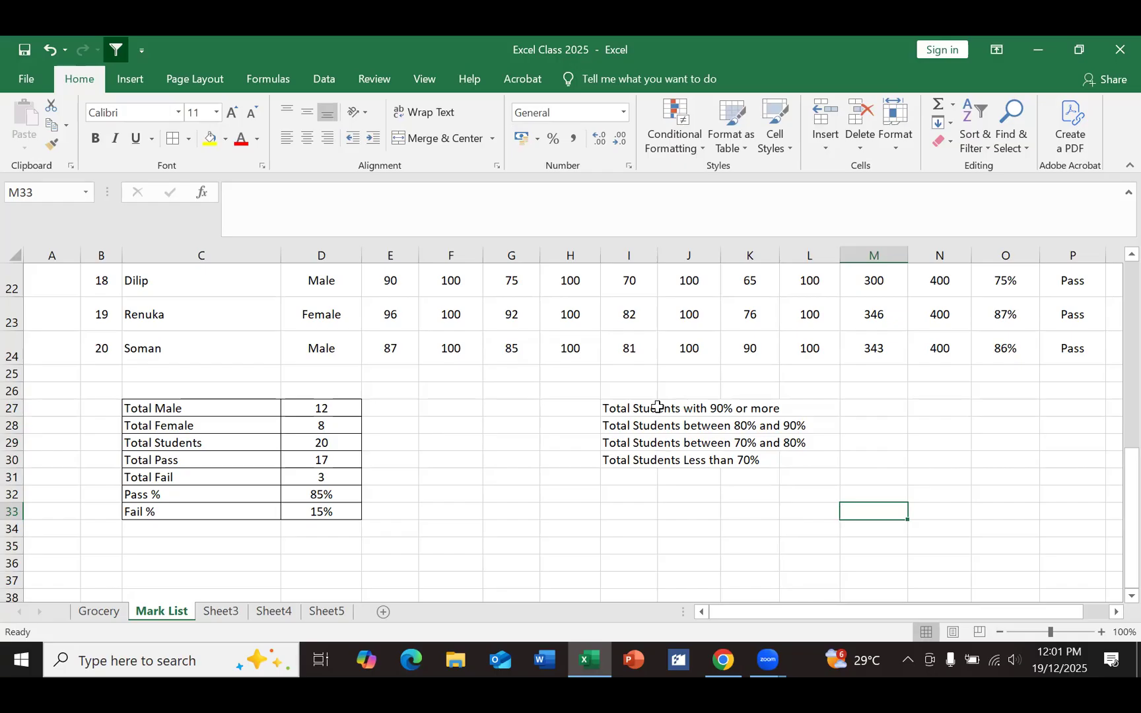
{"action": "left_click", "coordinate": [622, 408]}
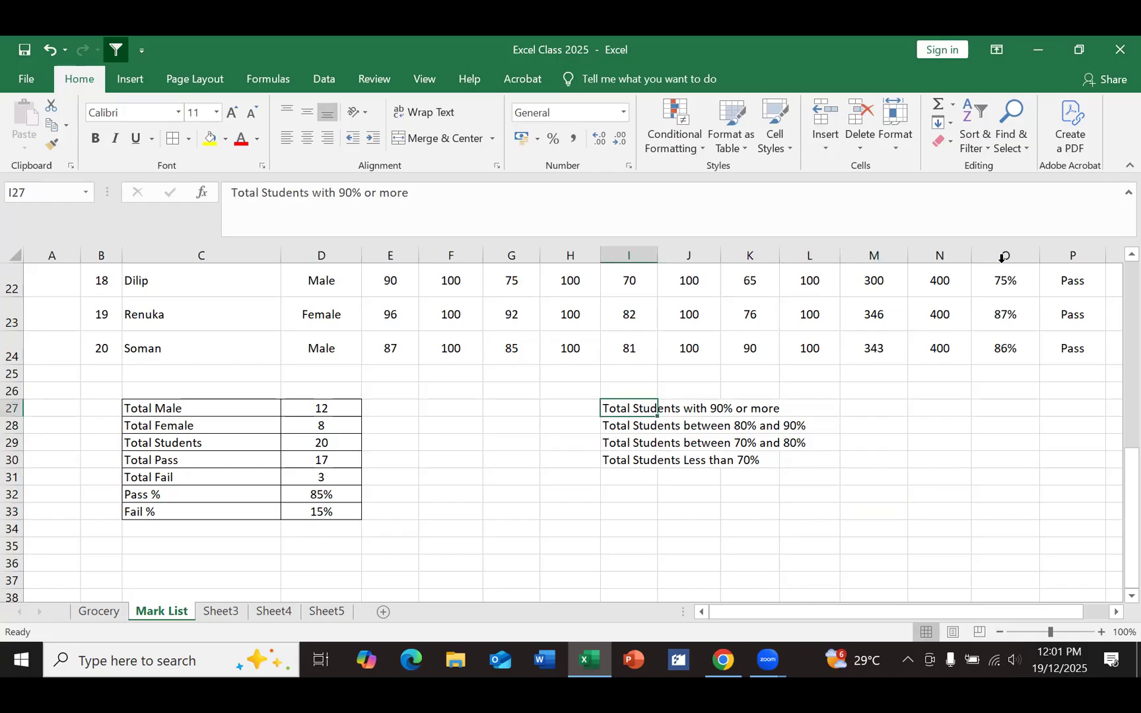
{"action": "scroll", "coordinate": [1025, 333], "scroll_direction": "up", "scroll_amount": 5}
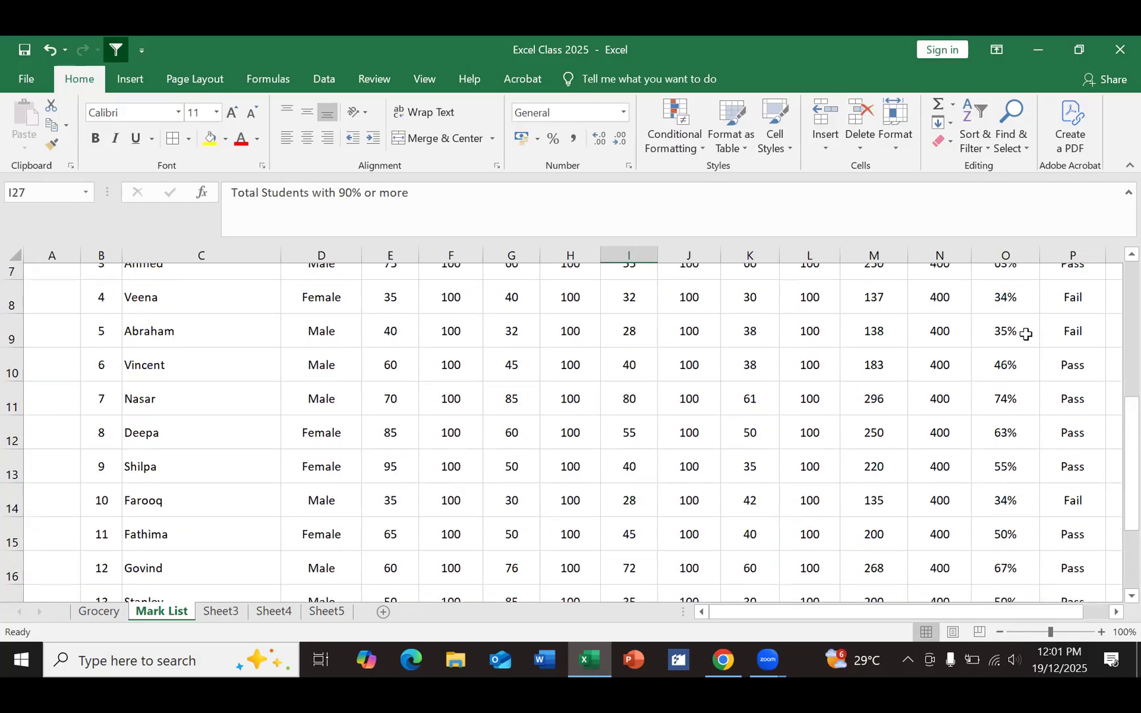
{"action": "scroll", "coordinate": [1026, 333], "scroll_direction": "up", "scroll_amount": 2}
{"action": "scroll", "coordinate": [1025, 334], "scroll_direction": "down", "scroll_amount": 8}
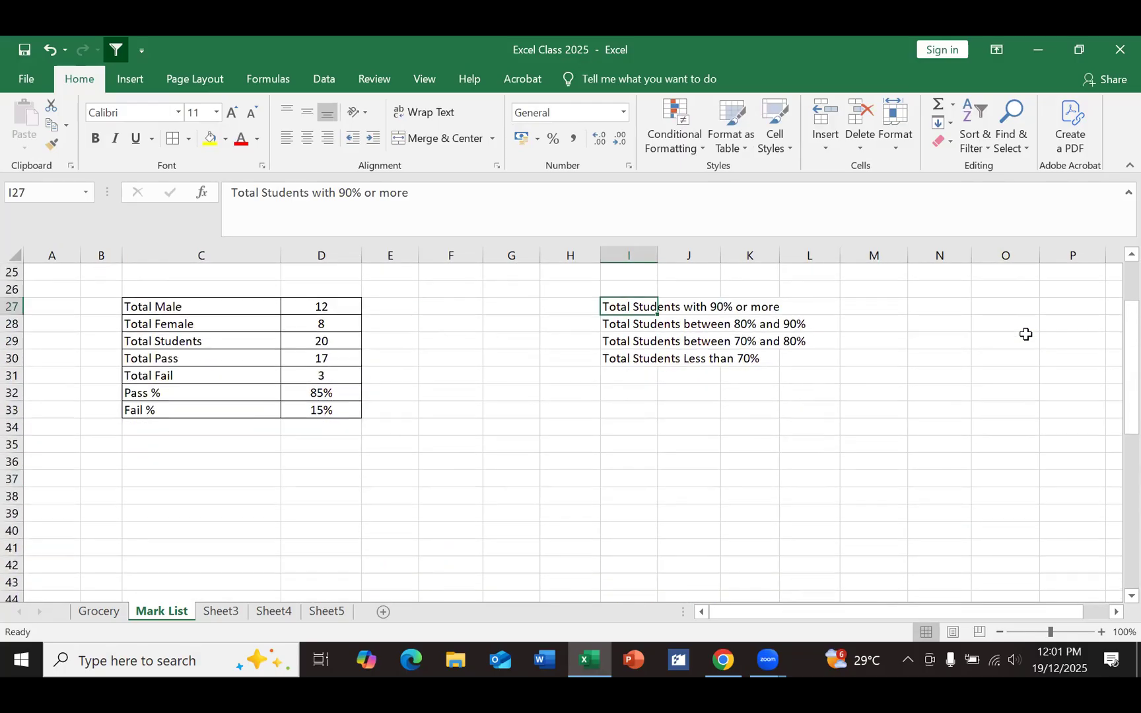
{"action": "scroll", "coordinate": [1025, 333], "scroll_direction": "up", "scroll_amount": 1}
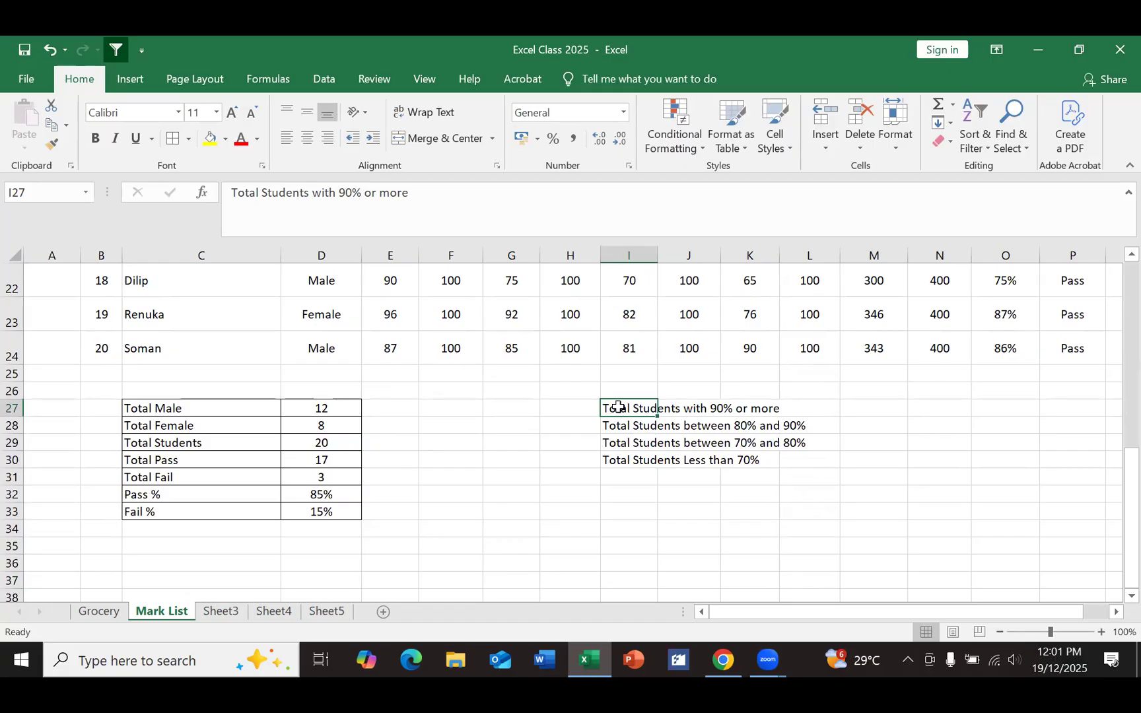
Step: Try moving the four percentage-range labels from I27:I30 to L27:L30 and on to K27:K30
{"action": "left_click_drag", "start_coordinate": [618, 408], "coordinate": [627, 460]}
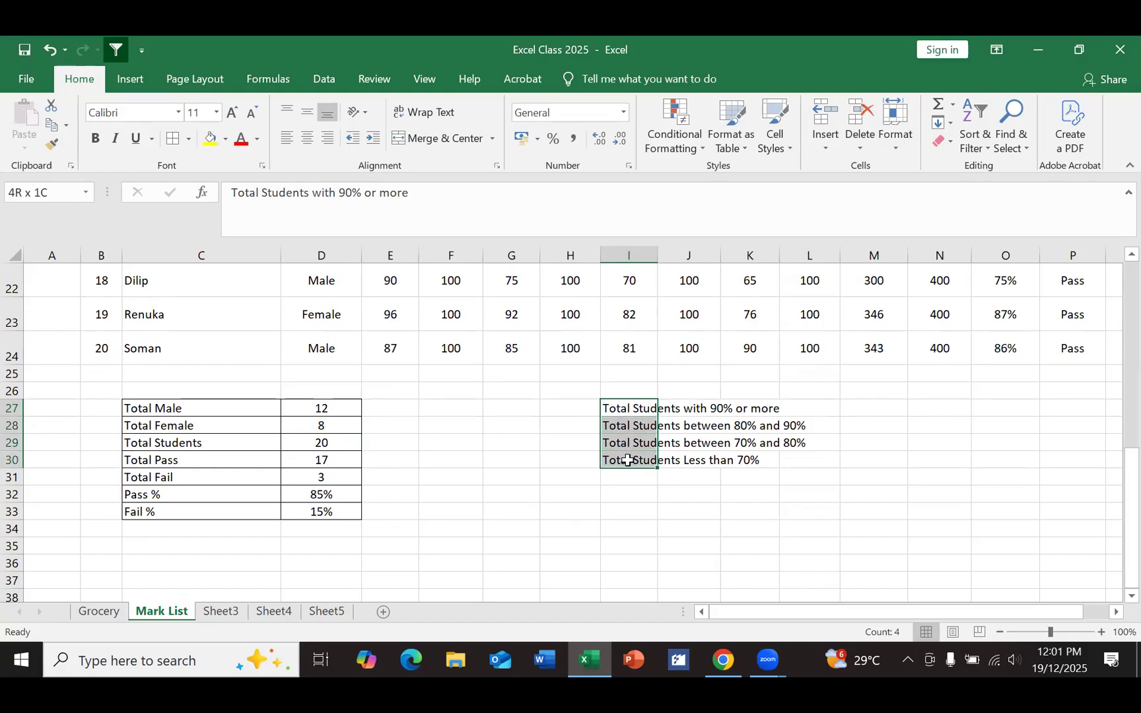
{"action": "left_click", "coordinate": [626, 405]}
{"action": "left_click_drag", "start_coordinate": [626, 405], "coordinate": [629, 456]}
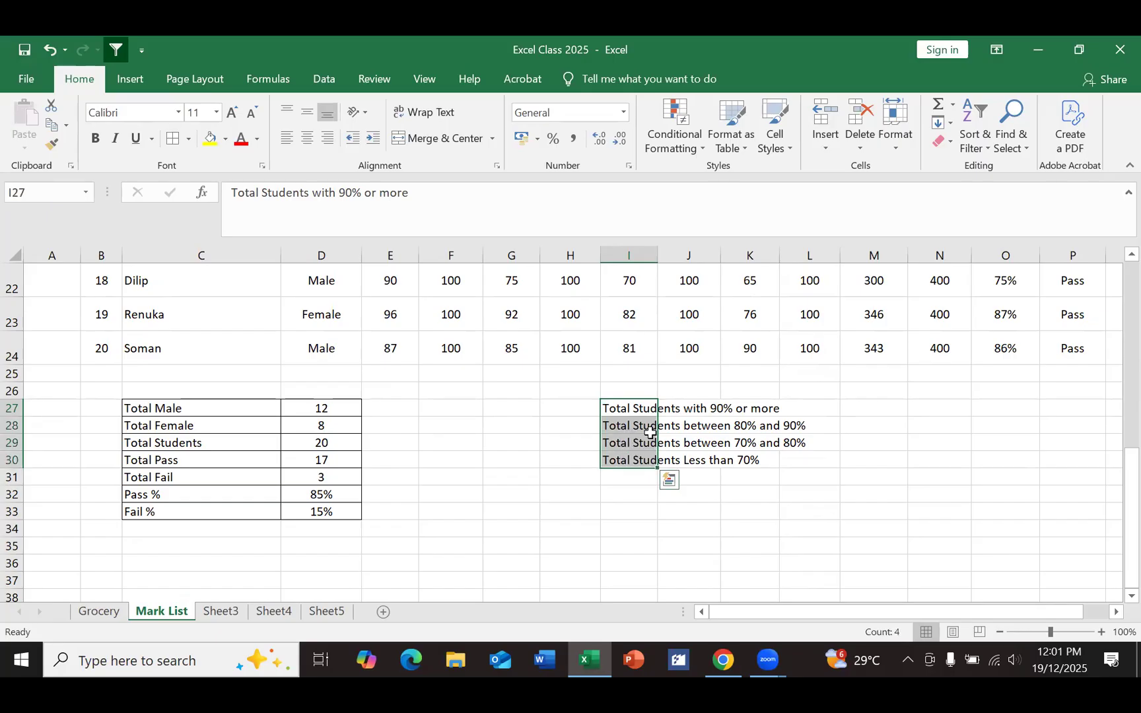
{"action": "left_click_drag", "start_coordinate": [659, 435], "coordinate": [783, 431]}
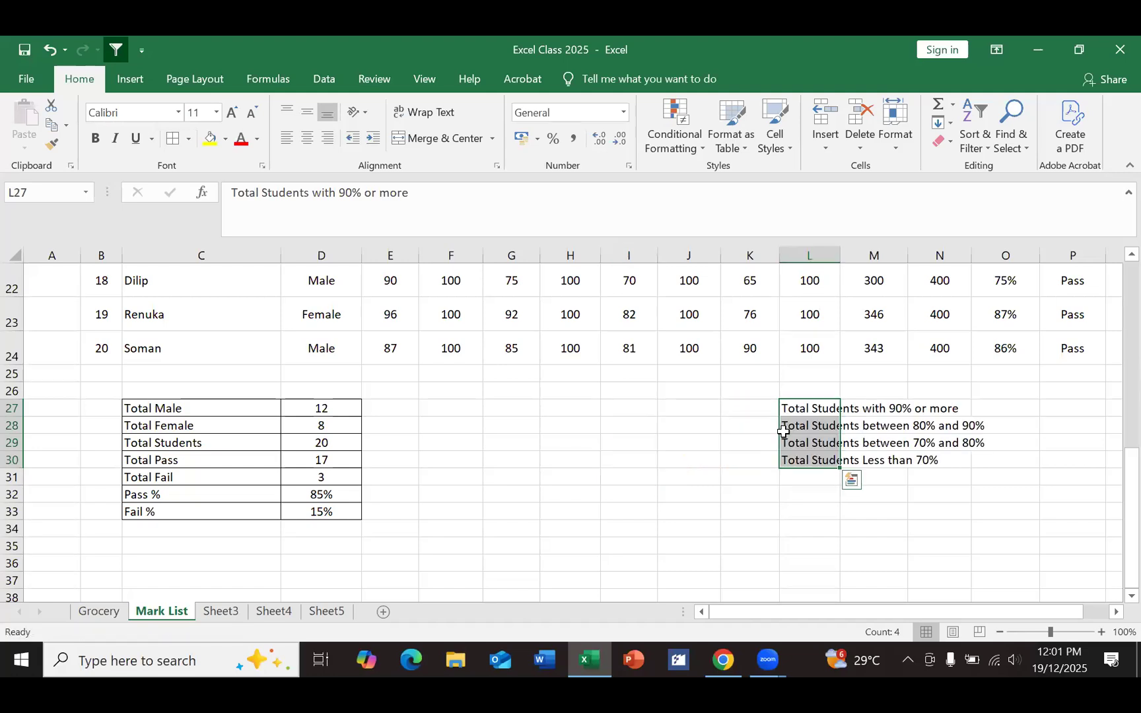
{"action": "left_click_drag", "start_coordinate": [783, 436], "coordinate": [774, 431]}
{"action": "left_click", "coordinate": [861, 528]}
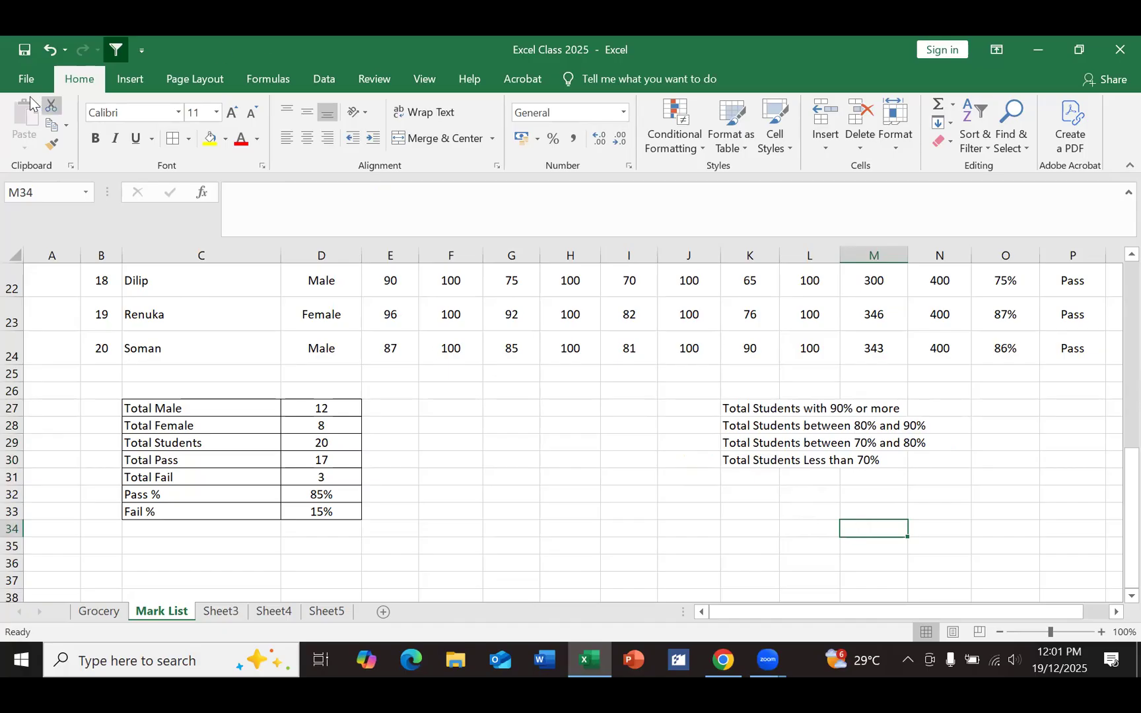
Step: Undo both moves of the percentage-range labels
{"action": "left_click", "coordinate": [46, 51]}
{"action": "left_click", "coordinate": [46, 51]}
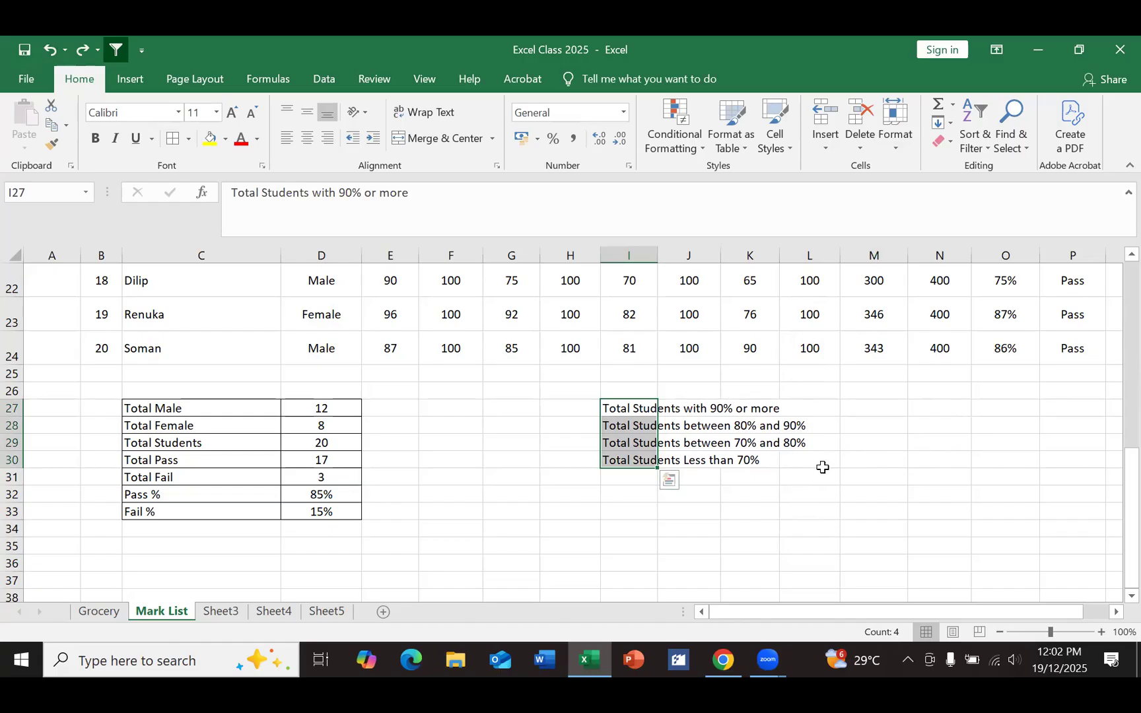
{"action": "left_click", "coordinate": [569, 482]}
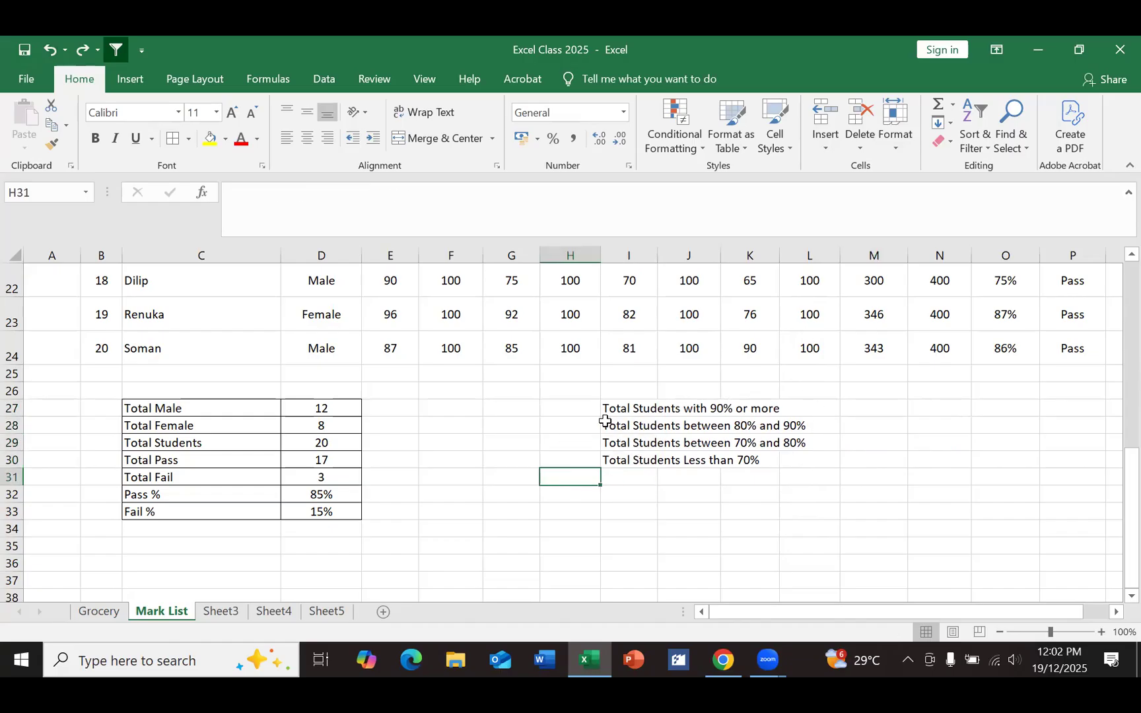
Step: Move the four percentage-range labels from I27:I30 to K27:K30
{"action": "left_click_drag", "start_coordinate": [609, 410], "coordinate": [615, 466]}
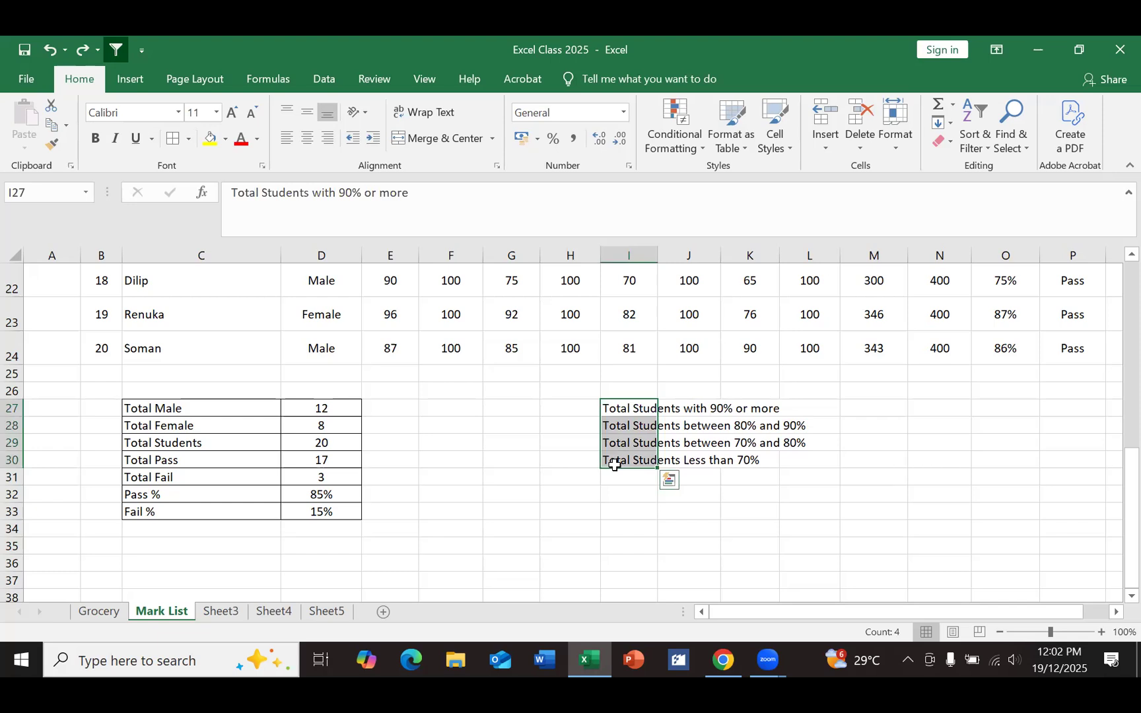
{"action": "left_click", "coordinate": [545, 446]}
{"action": "left_click", "coordinate": [620, 408]}
{"action": "left_click_drag", "start_coordinate": [624, 415], "coordinate": [793, 441]}
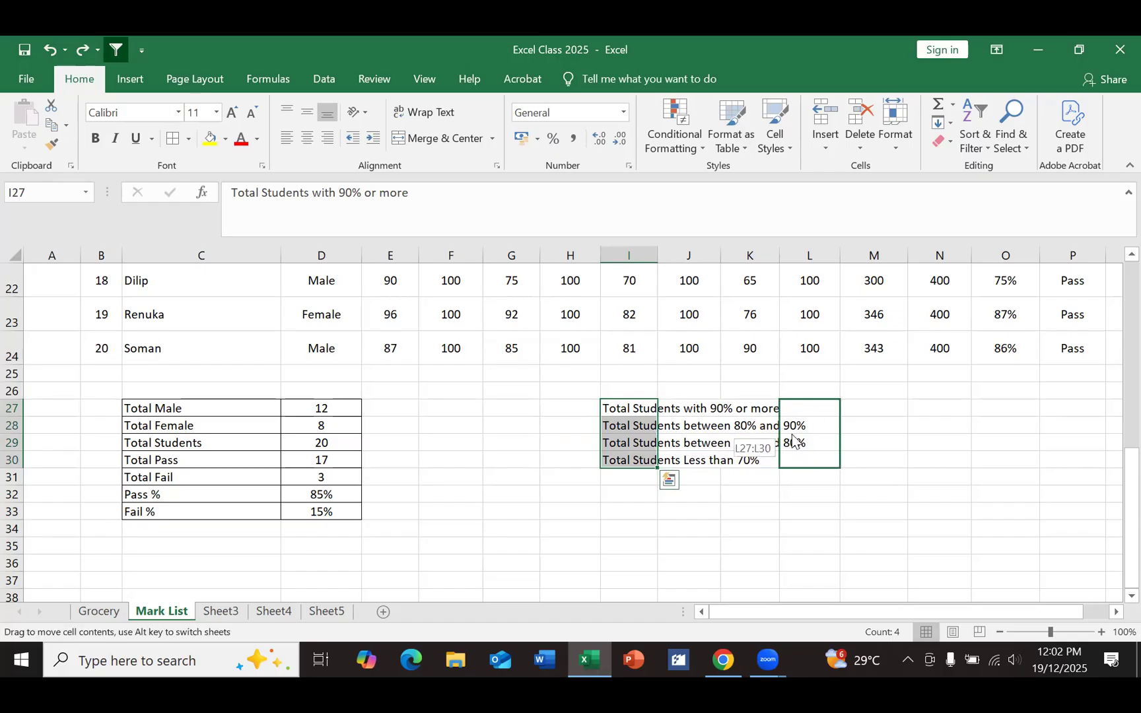
{"action": "left_click_drag", "start_coordinate": [793, 441], "coordinate": [792, 434]}
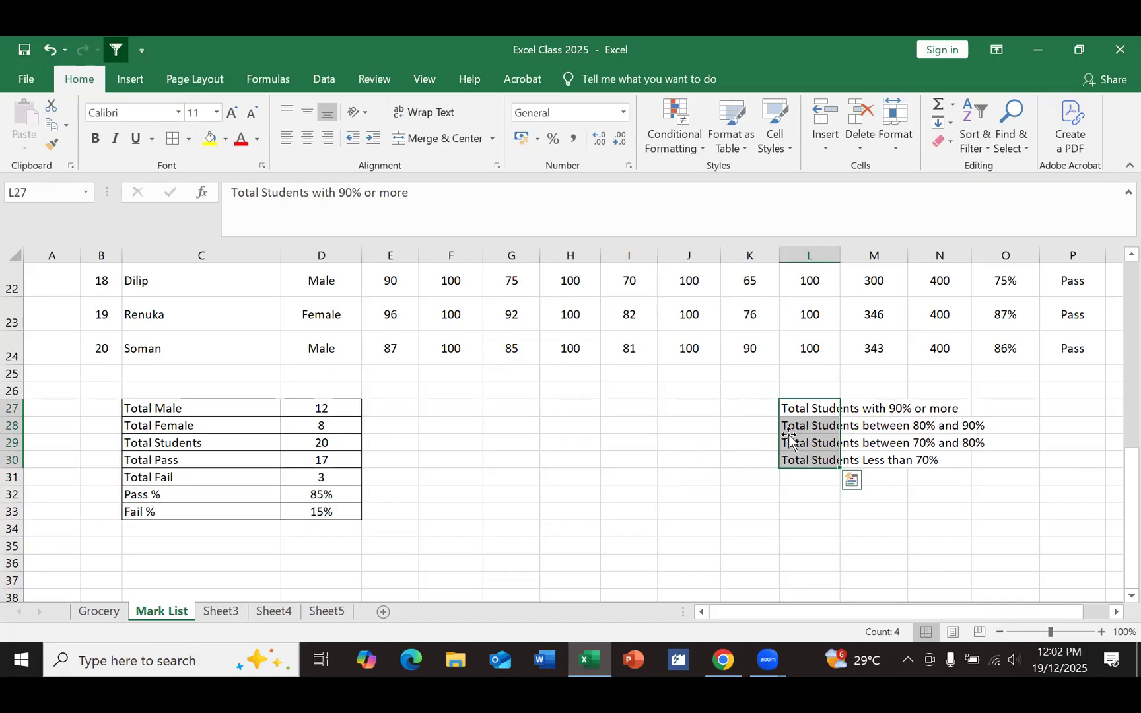
{"action": "left_click", "coordinate": [736, 495]}
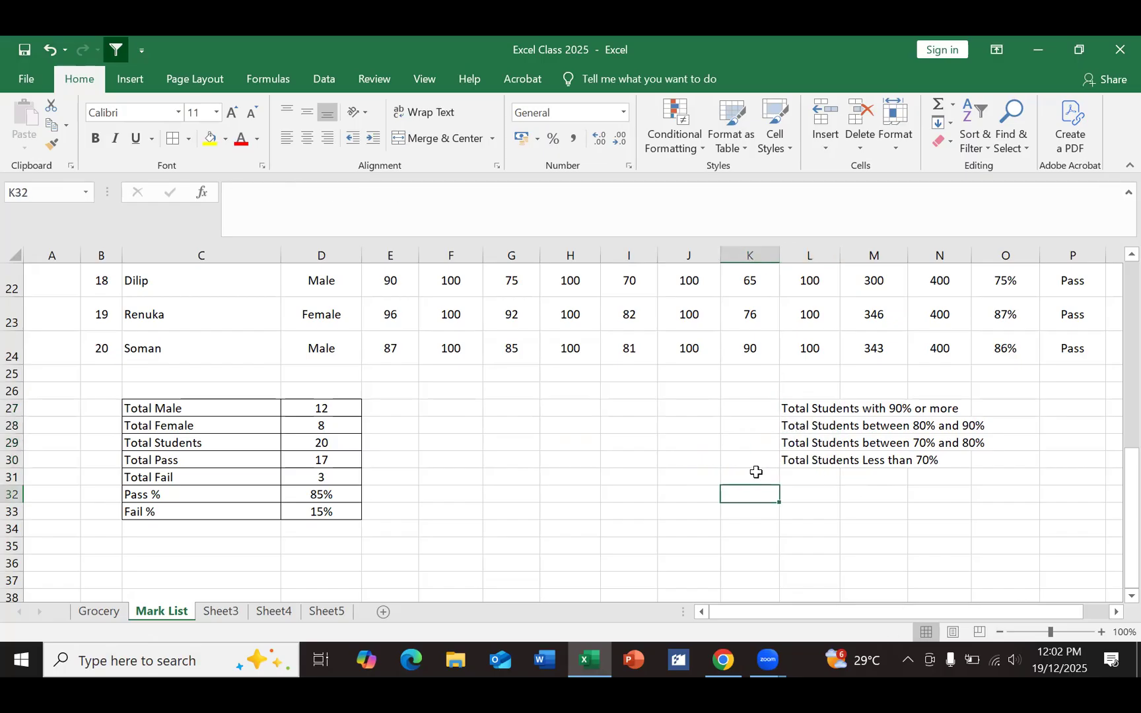
{"action": "left_click_drag", "start_coordinate": [810, 406], "coordinate": [772, 445]}
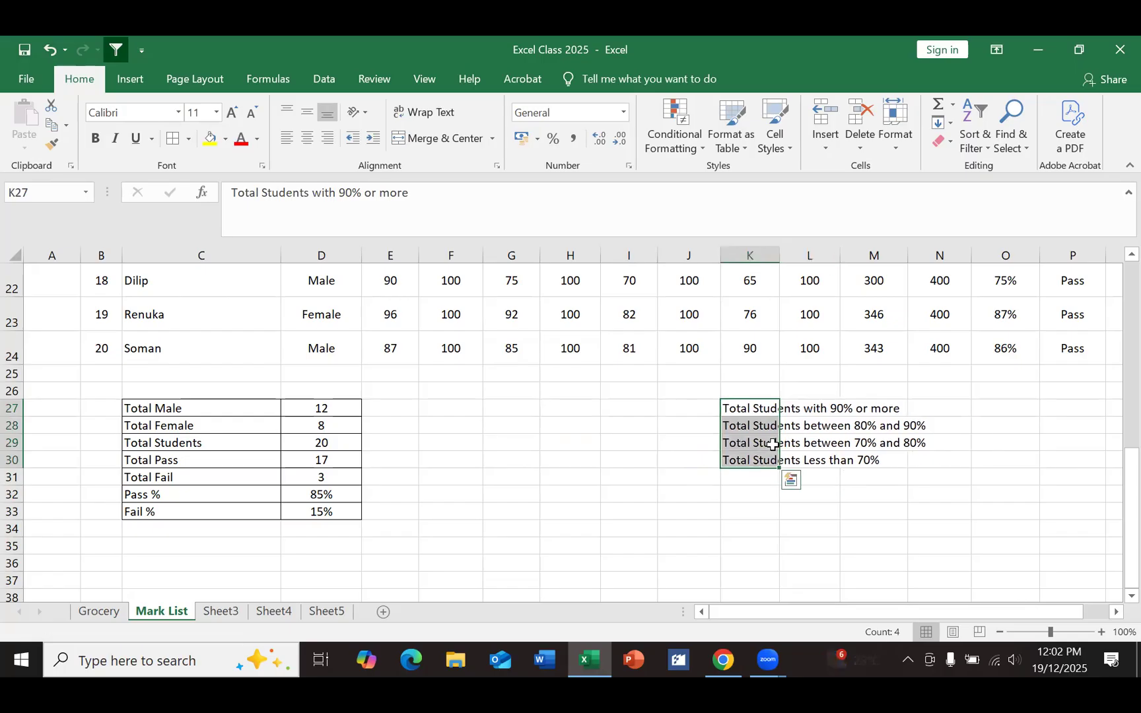
{"action": "left_click", "coordinate": [736, 523]}
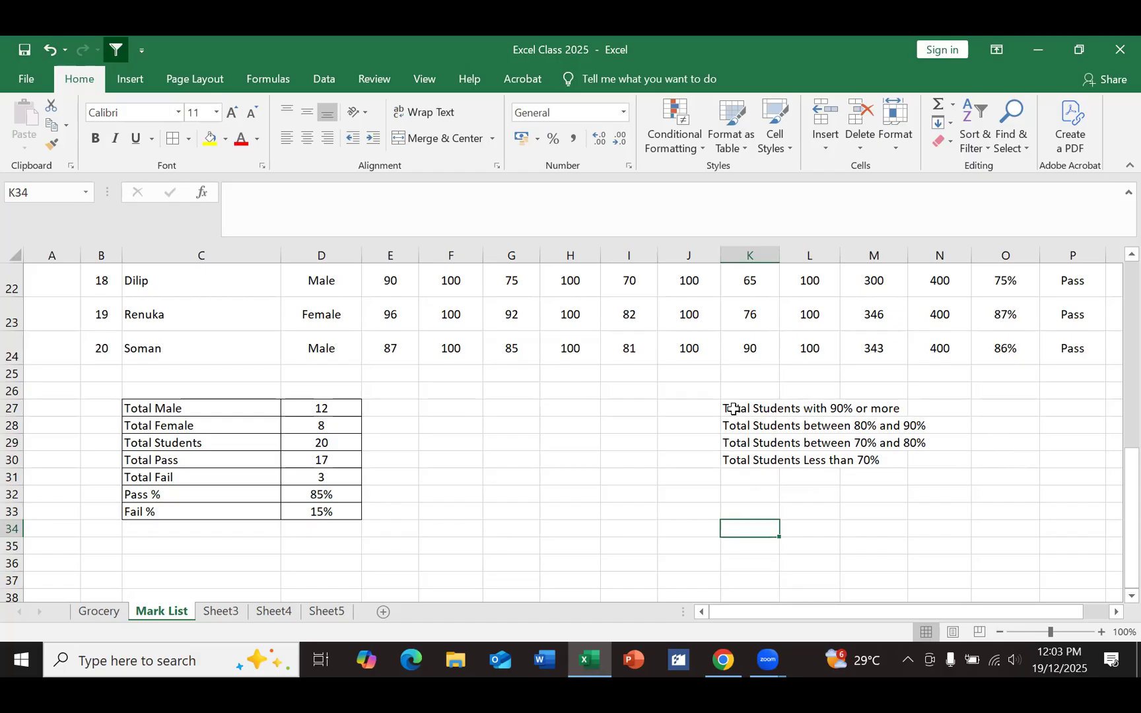
Step: Apply All Borders to the range K27:O30 around the percentage-range labels
{"action": "left_click_drag", "start_coordinate": [733, 409], "coordinate": [1019, 462]}
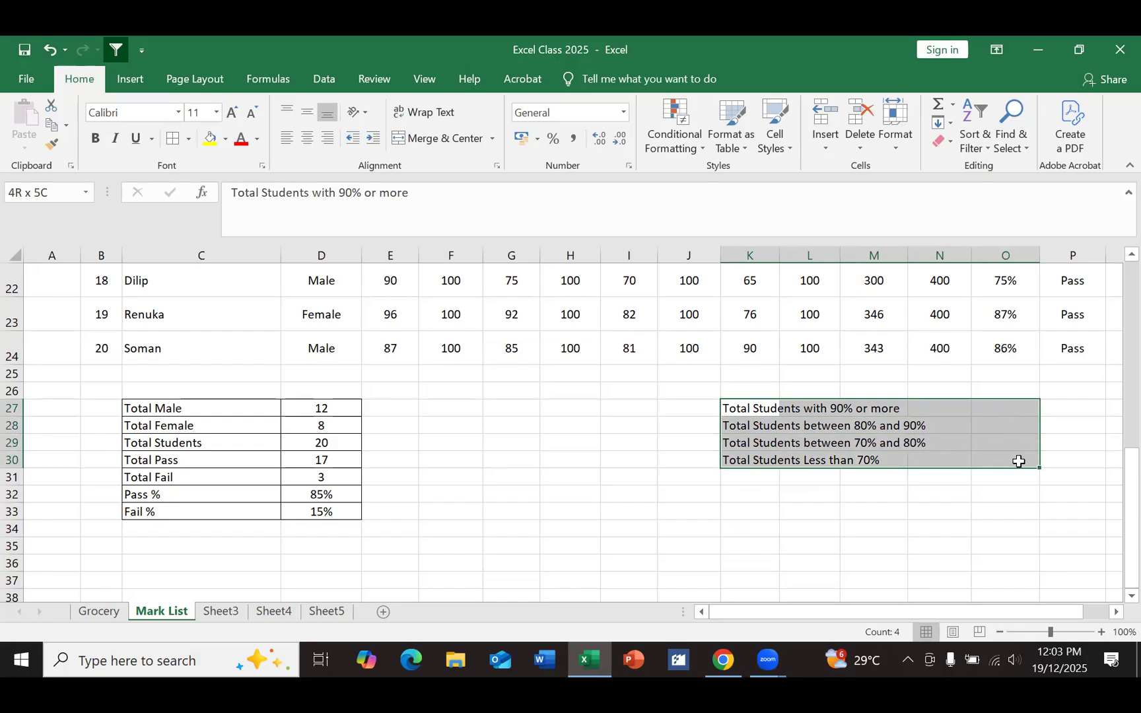
{"action": "left_click_drag", "start_coordinate": [1018, 462], "coordinate": [1017, 460]}
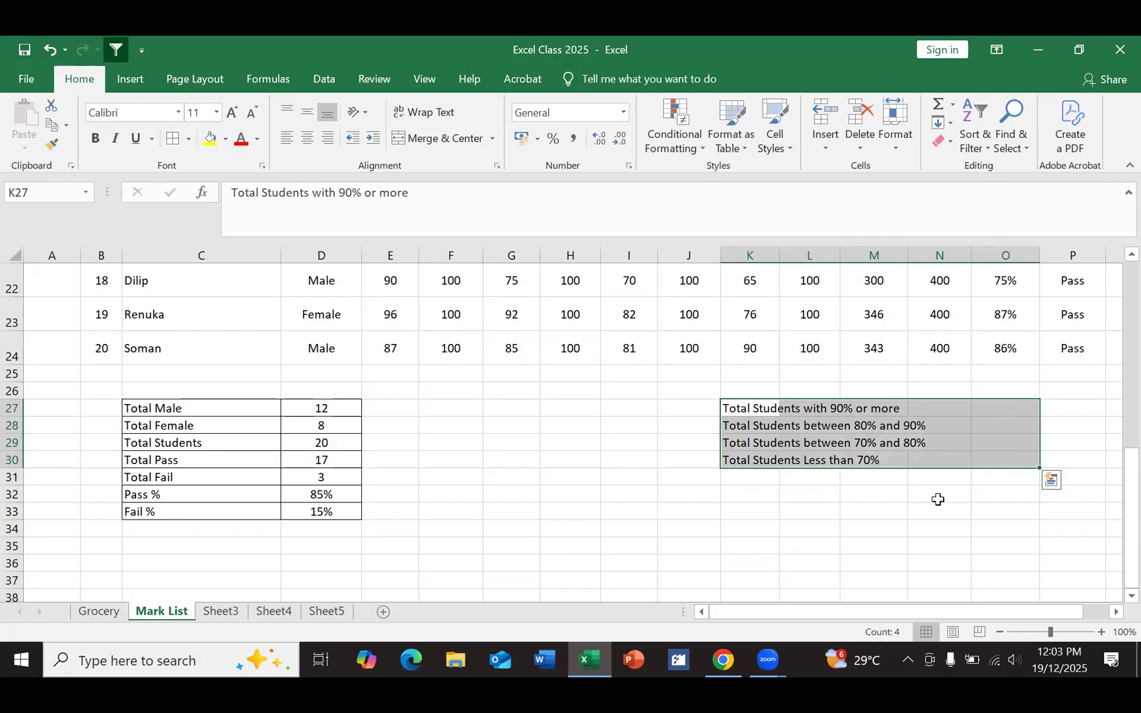
{"action": "left_click", "coordinate": [191, 140]}
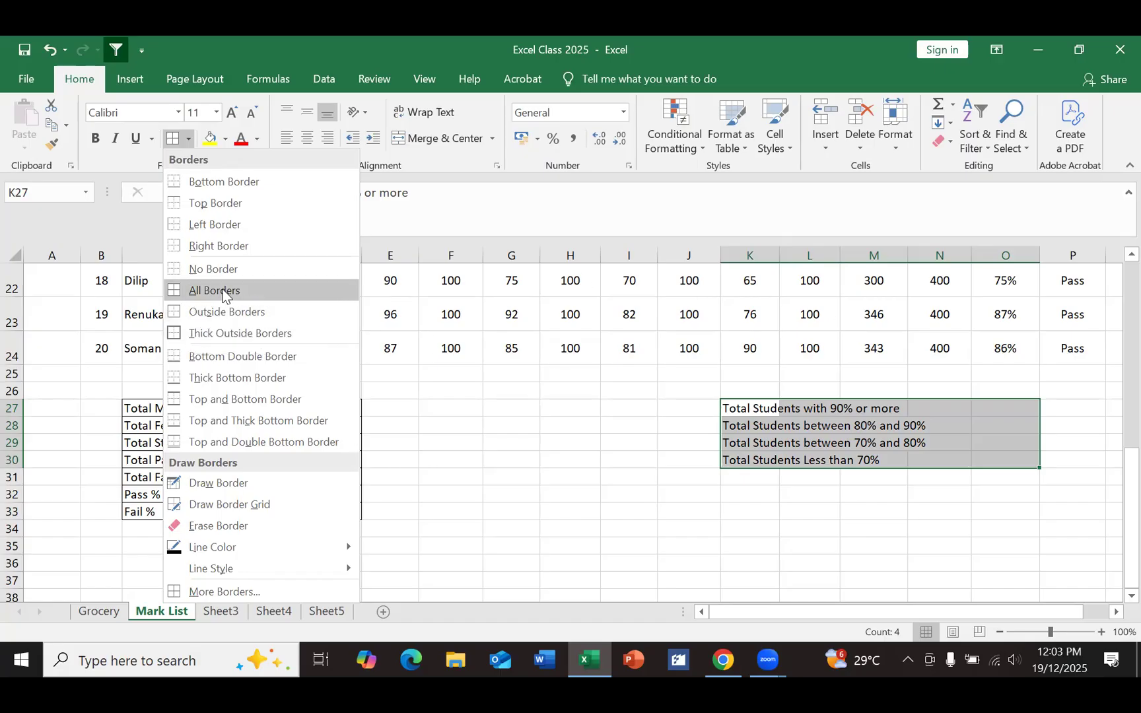
{"action": "left_click", "coordinate": [182, 291]}
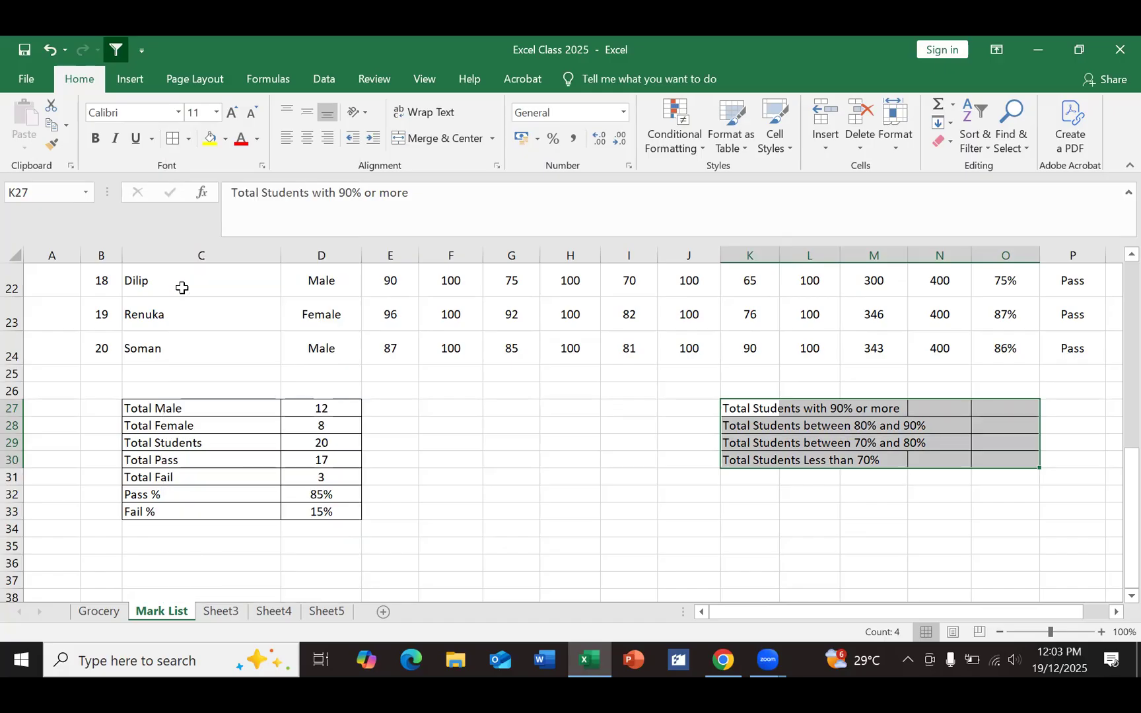
{"action": "left_click", "coordinate": [614, 546]}
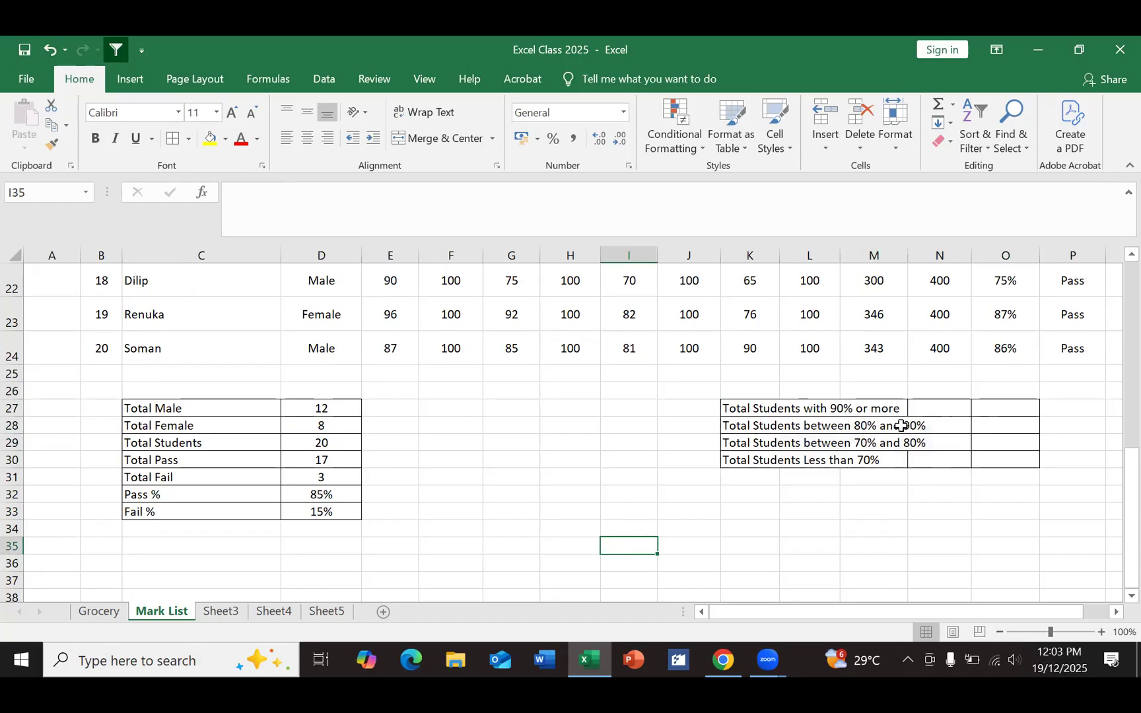
Step: Try applying Outside Borders to the range K27:O30 around the percentage-range labels
{"action": "left_click_drag", "start_coordinate": [758, 406], "coordinate": [995, 460]}
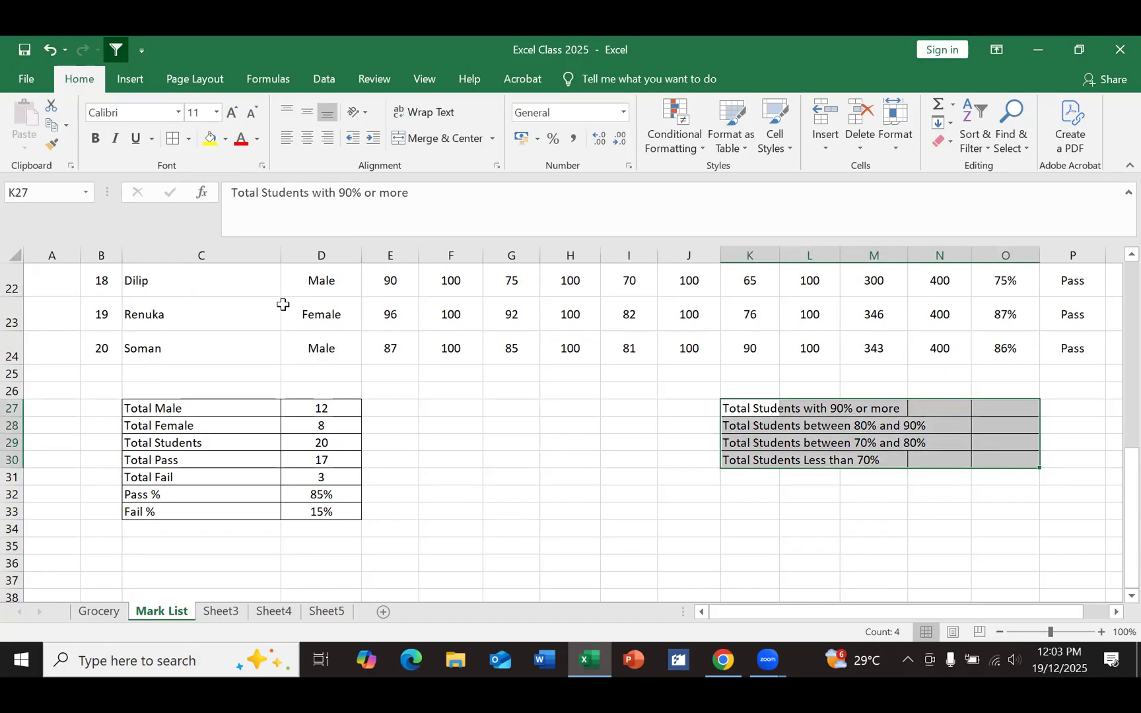
{"action": "left_click", "coordinate": [189, 139]}
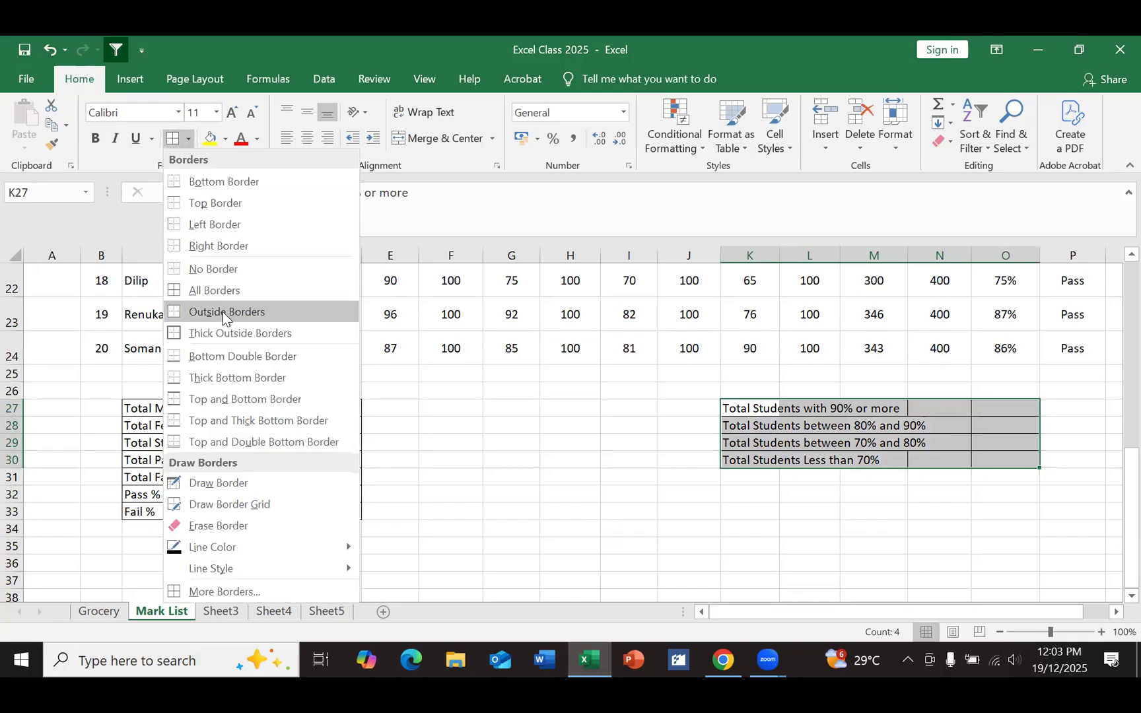
{"action": "left_click", "coordinate": [223, 312]}
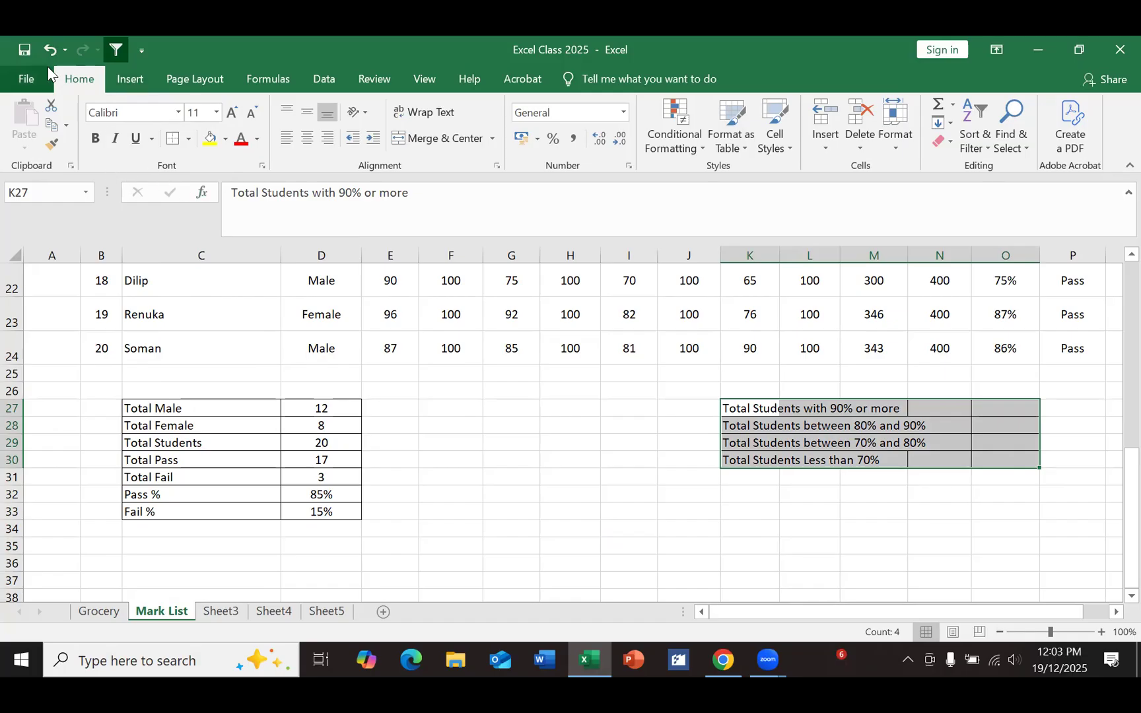
Step: Undo the last two border changes and apply only Outside Borders to the range K27:O30
{"action": "left_click", "coordinate": [47, 48]}
{"action": "left_click", "coordinate": [48, 48]}
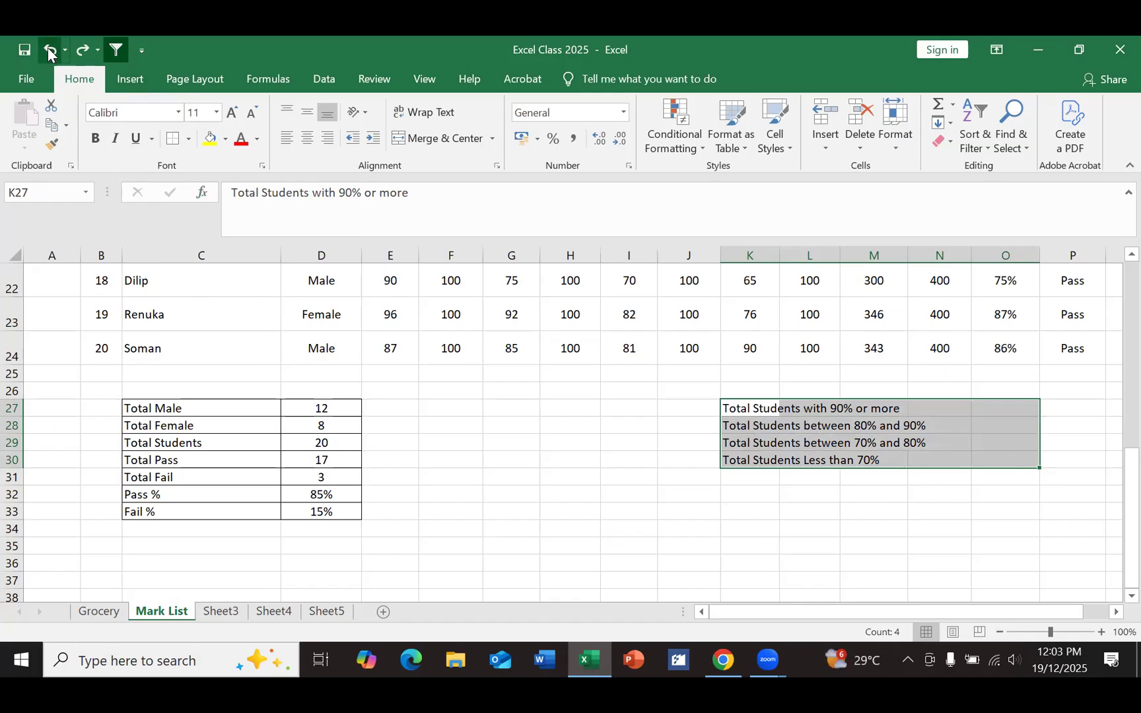
{"action": "left_click", "coordinate": [190, 140]}
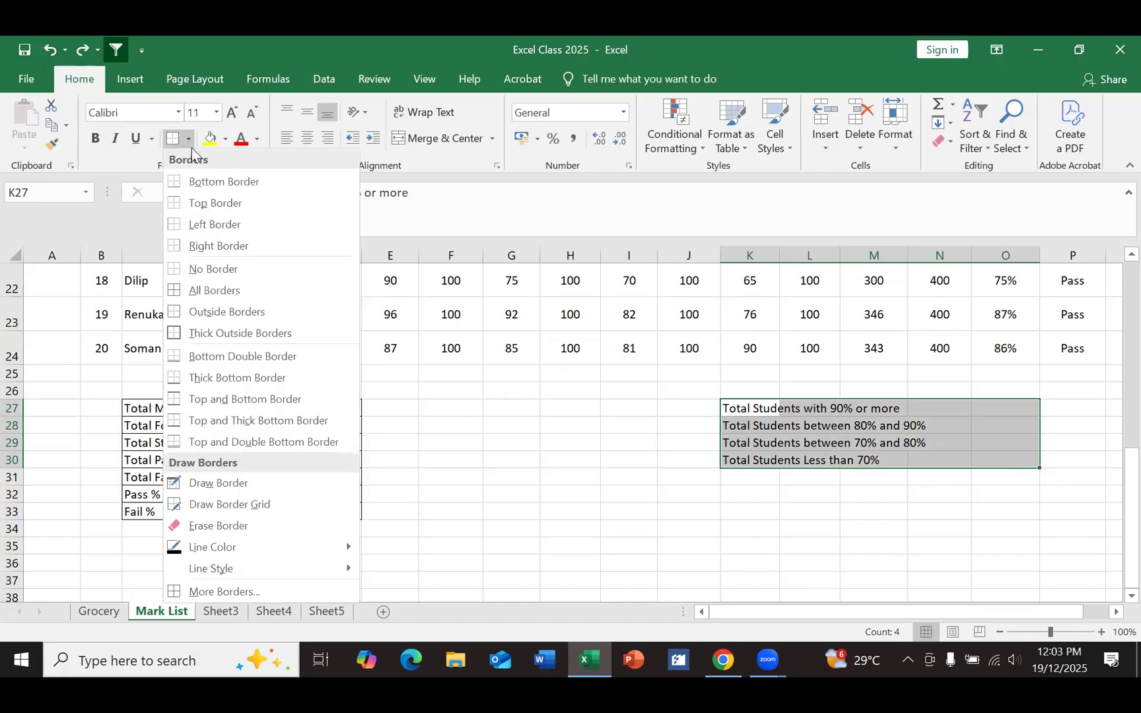
{"action": "left_click", "coordinate": [196, 312]}
{"action": "left_click", "coordinate": [588, 538]}
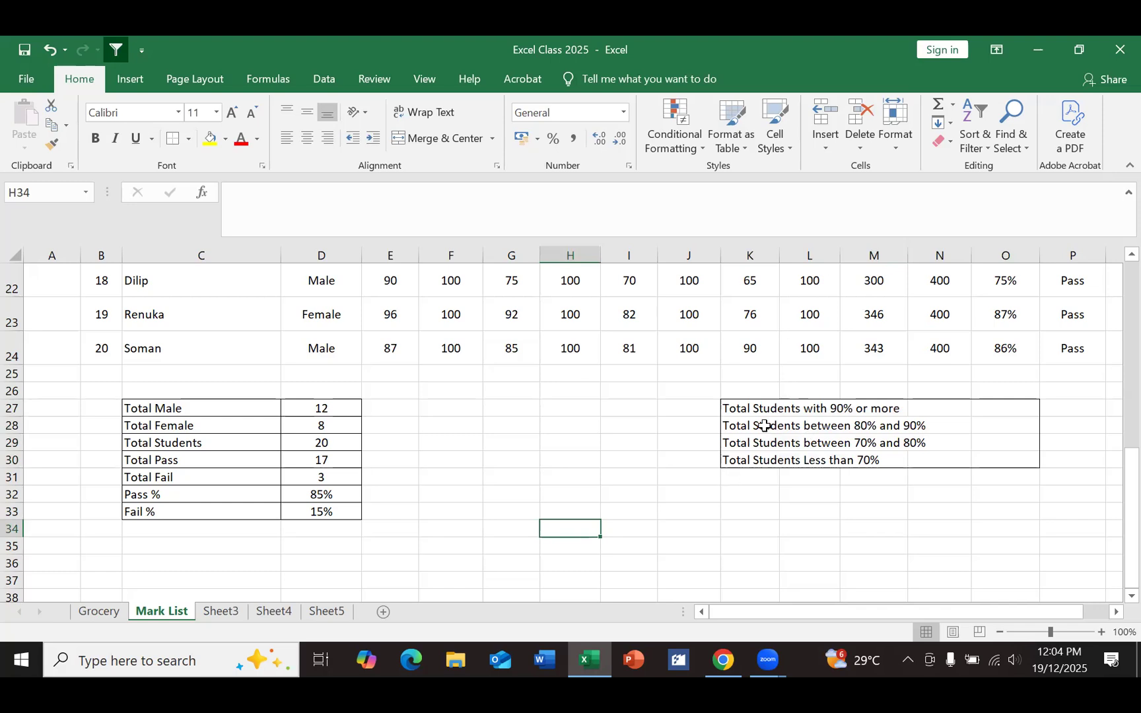
Step: Add a Bottom Border across K27:O27, beneath the "Total Students with 90% or more" row
{"action": "left_click_drag", "start_coordinate": [731, 409], "coordinate": [994, 413]}
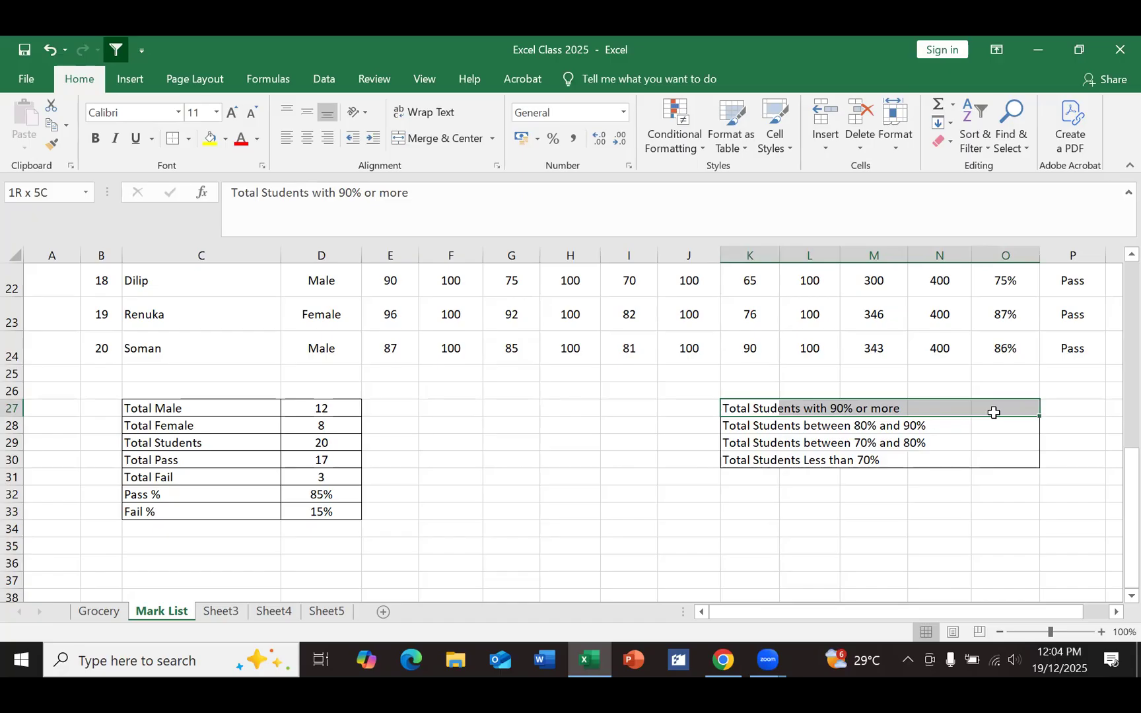
{"action": "left_click_drag", "start_coordinate": [993, 412], "coordinate": [994, 413]}
{"action": "left_click", "coordinate": [190, 140]}
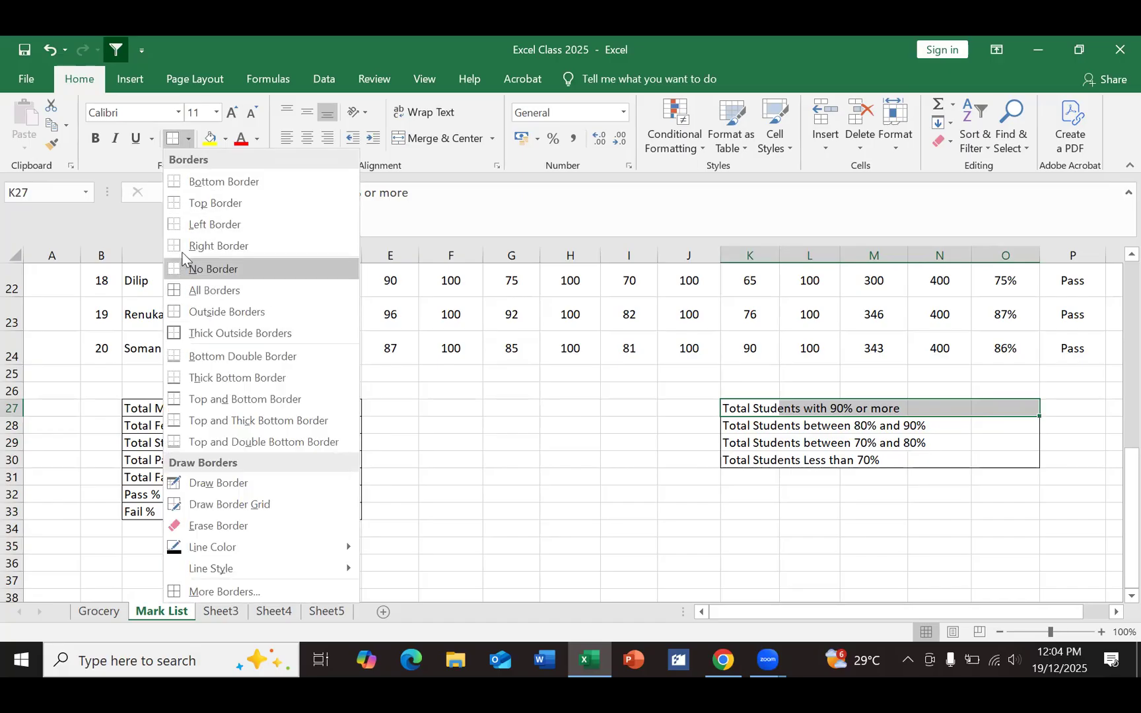
{"action": "left_click", "coordinate": [176, 187]}
{"action": "left_click", "coordinate": [586, 436]}
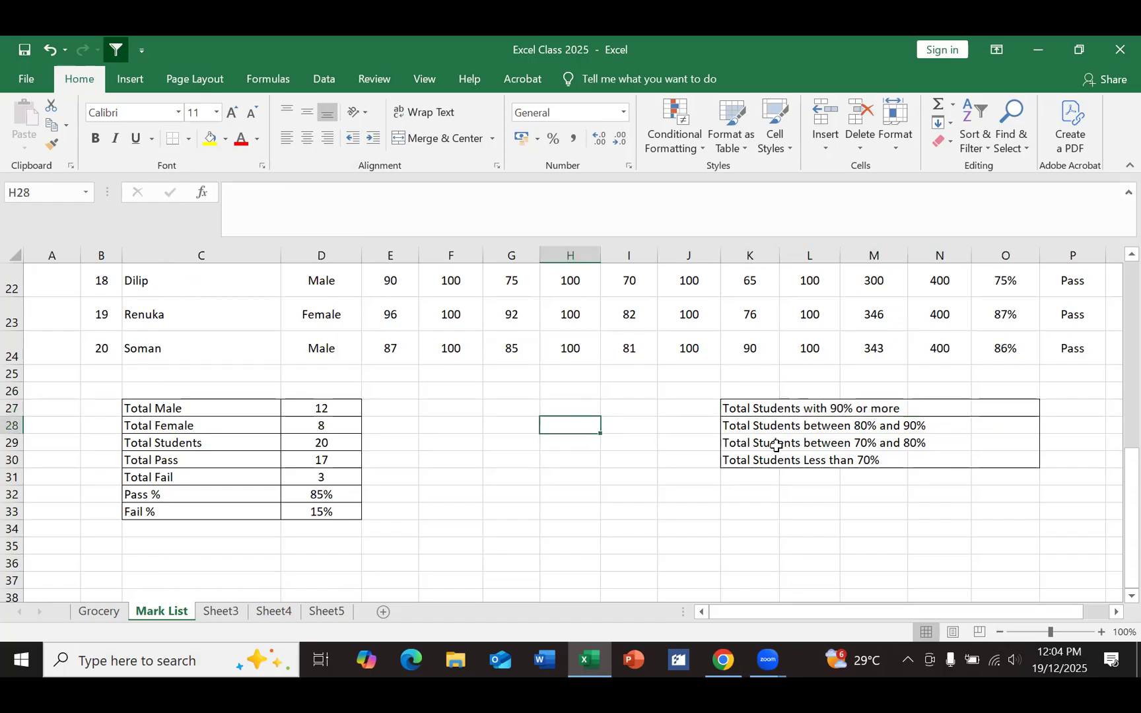
Step: Add a Bottom Border across K28:O28, beneath the "Total Students between 80% and 90%" row
{"action": "left_click", "coordinate": [745, 427]}
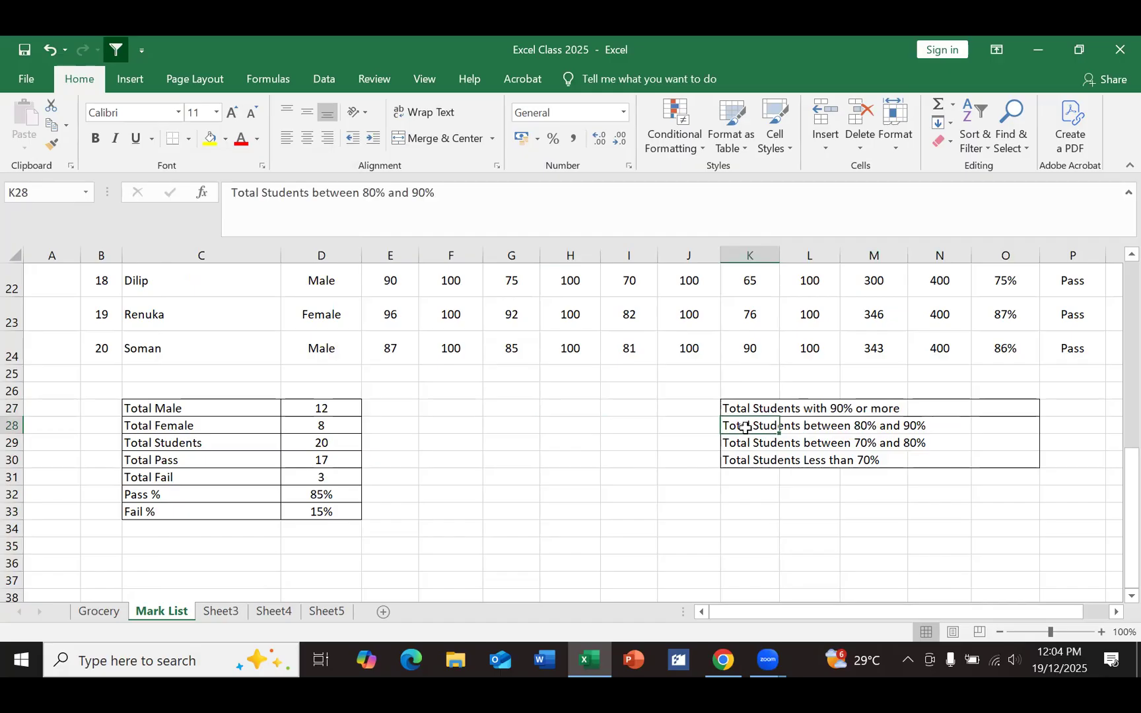
{"action": "left_click_drag", "start_coordinate": [745, 427], "coordinate": [1008, 420]}
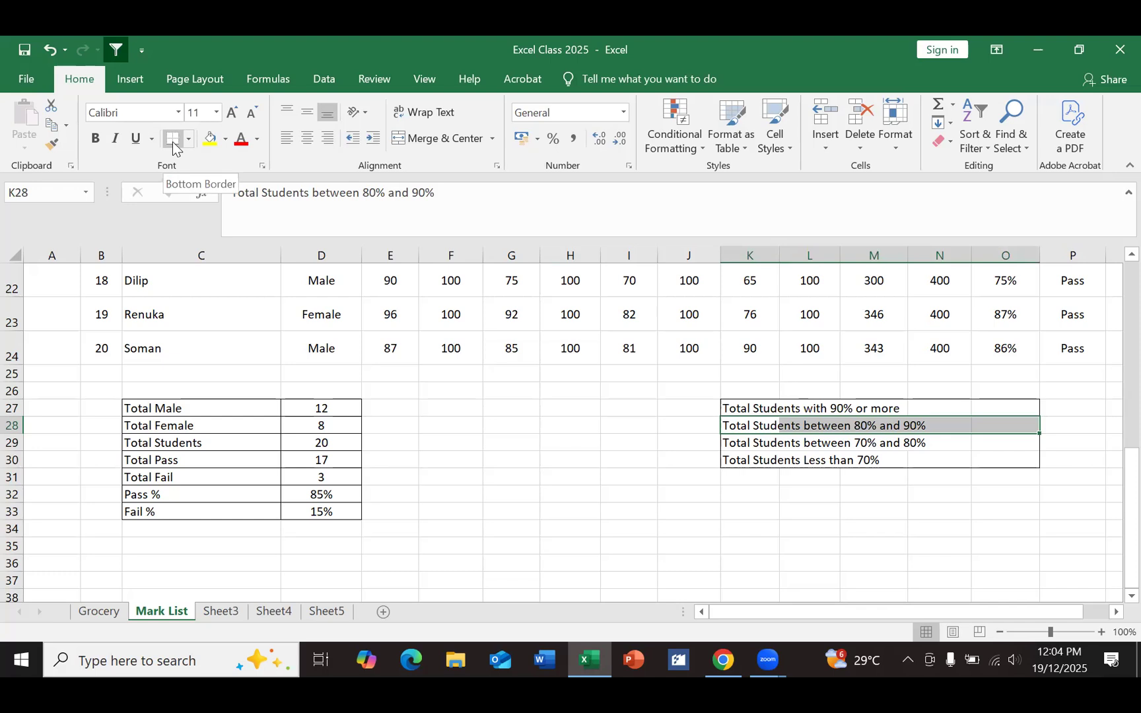
{"action": "left_click", "coordinate": [484, 394]}
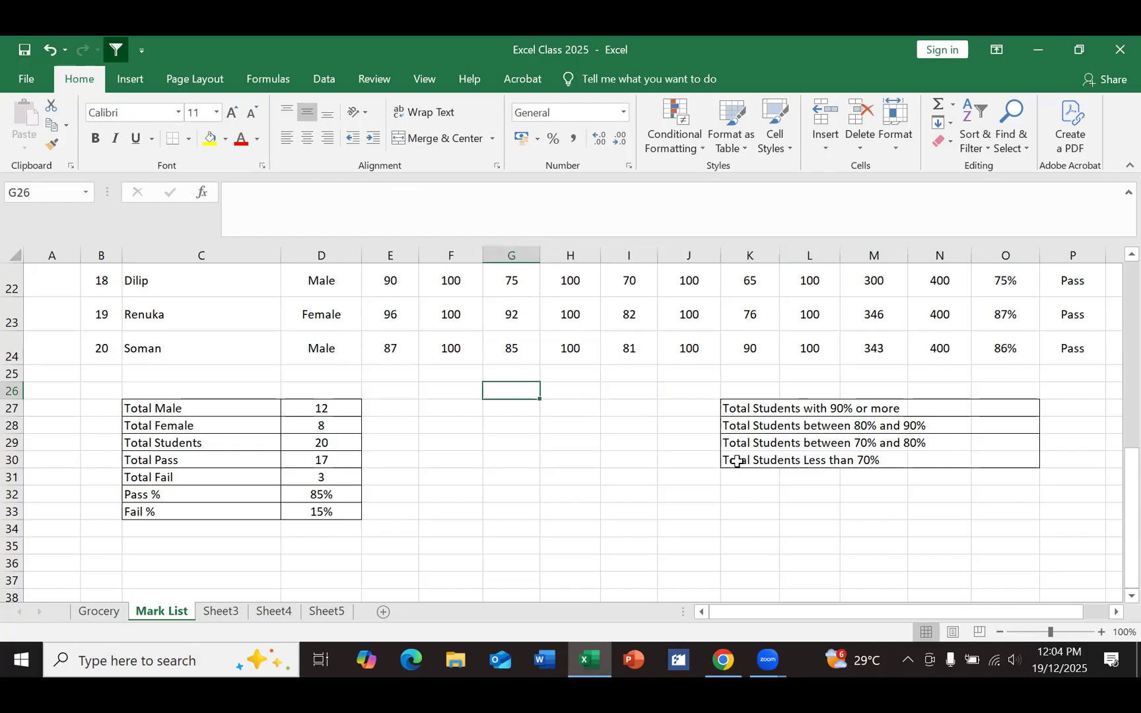
Step: Add a Top Border across K30:O30, above the "Total Students Less than 70%" row
{"action": "left_click_drag", "start_coordinate": [731, 461], "coordinate": [1001, 458]}
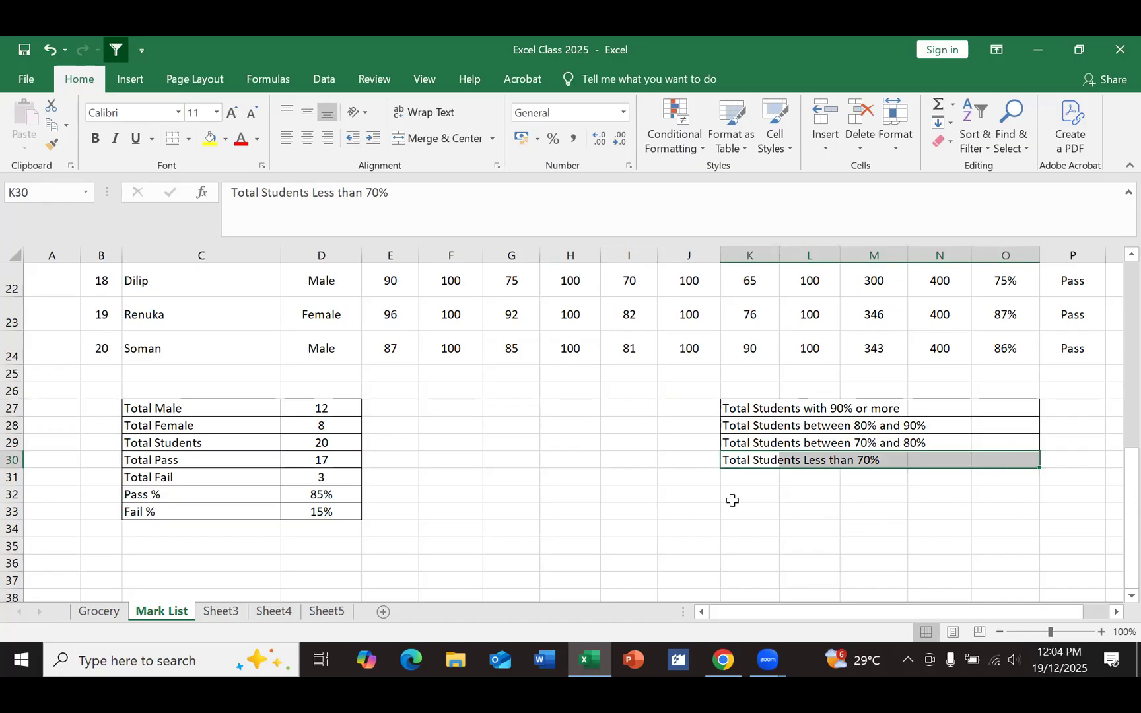
{"action": "left_click", "coordinate": [189, 139]}
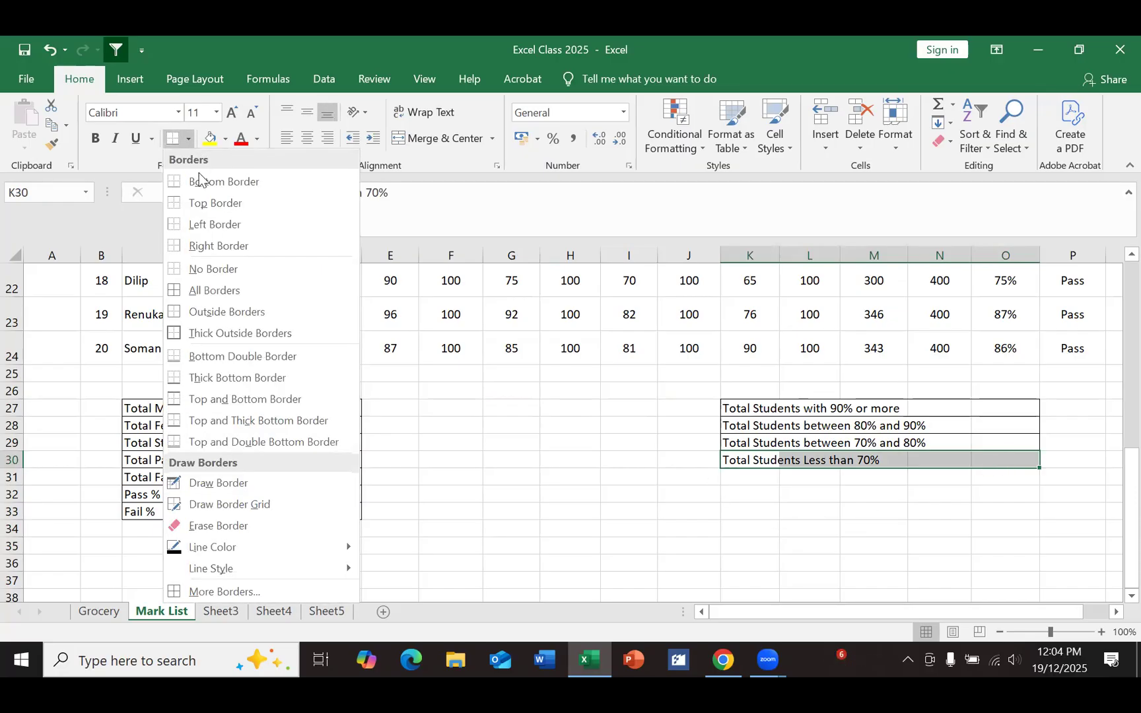
{"action": "left_click", "coordinate": [174, 203]}
{"action": "left_click", "coordinate": [527, 423]}
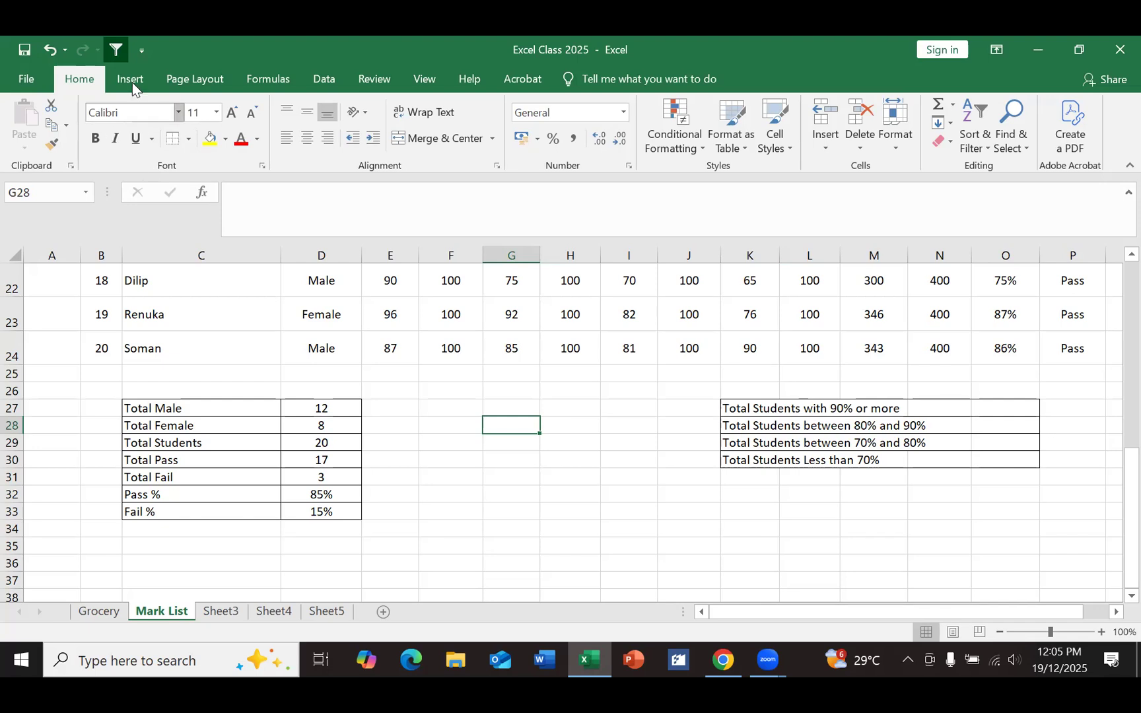
Step: Undo all border changes on the percentage-range labels, restoring their move to K27:K30 if it gets undone too
{"action": "left_click", "coordinate": [48, 51]}
{"action": "left_click", "coordinate": [47, 51]}
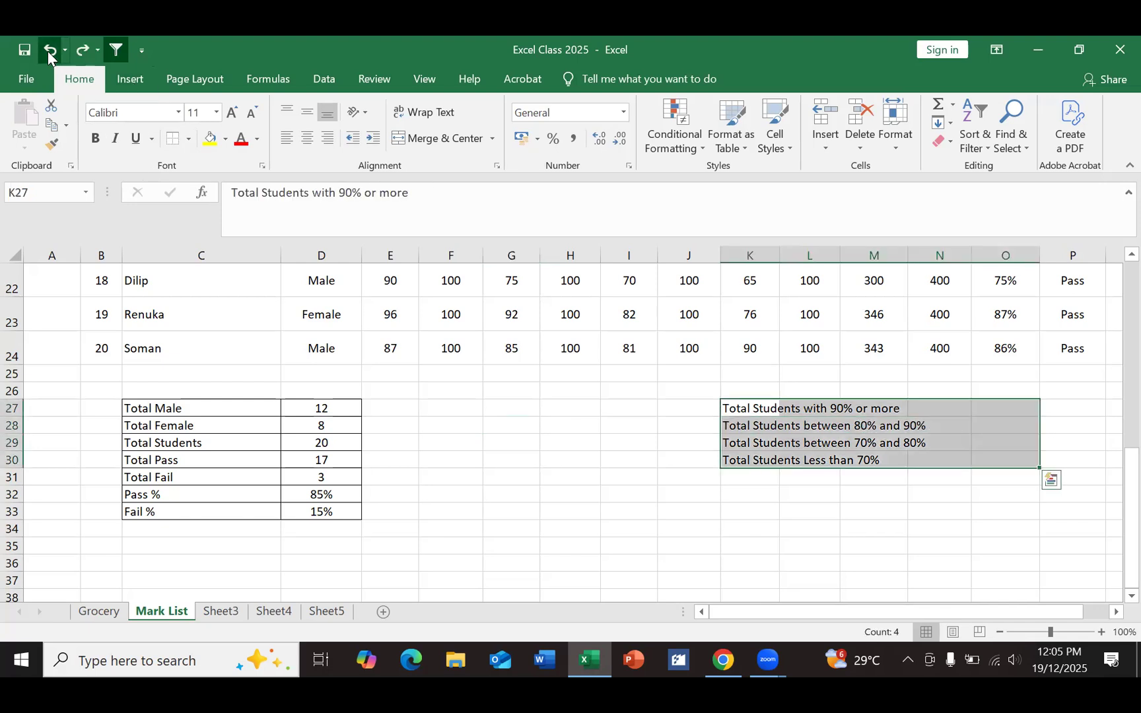
{"action": "left_click", "coordinate": [47, 51]}
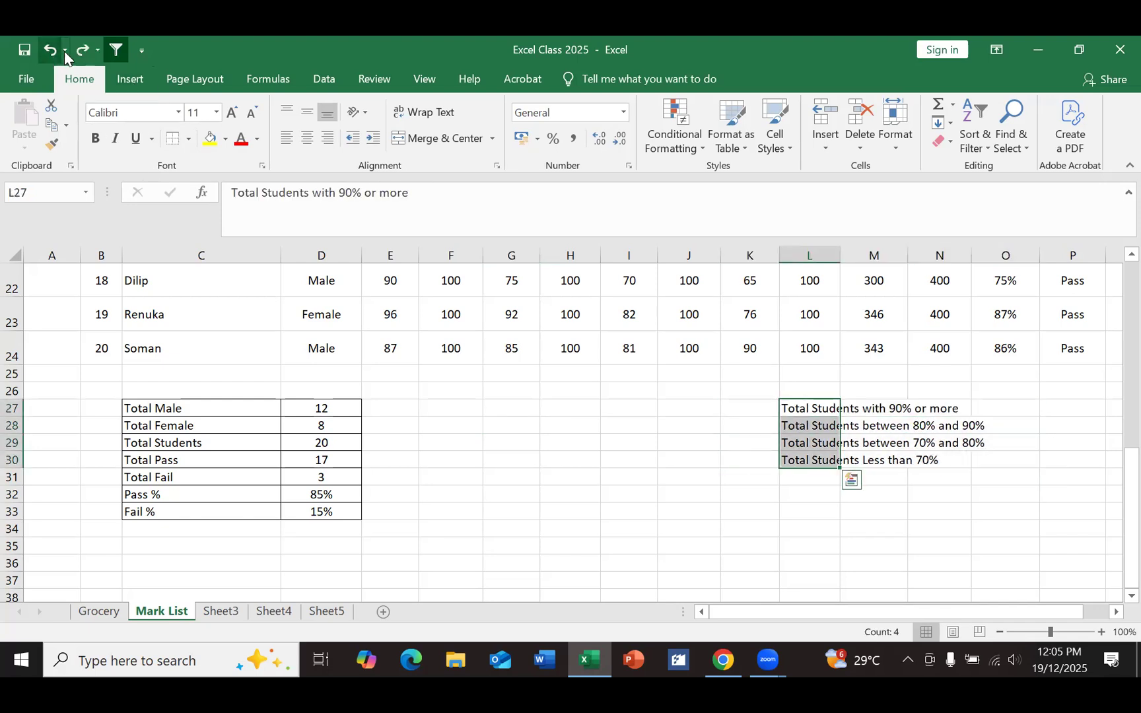
{"action": "left_click", "coordinate": [83, 51]}
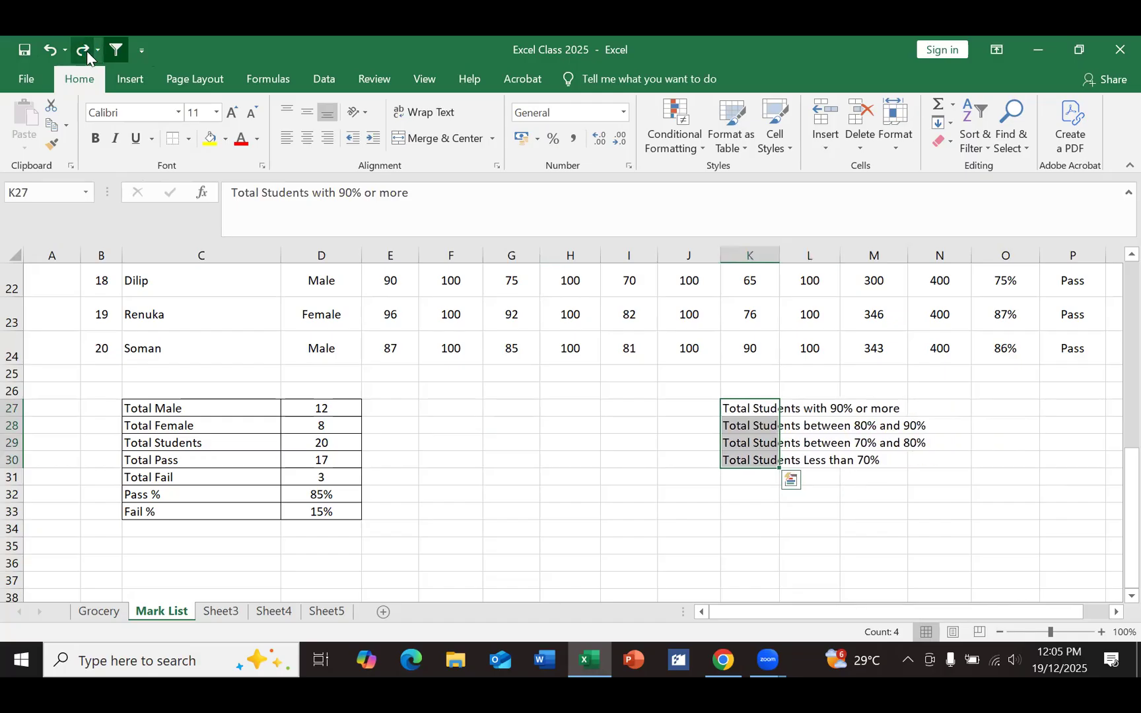
{"action": "left_click", "coordinate": [618, 495]}
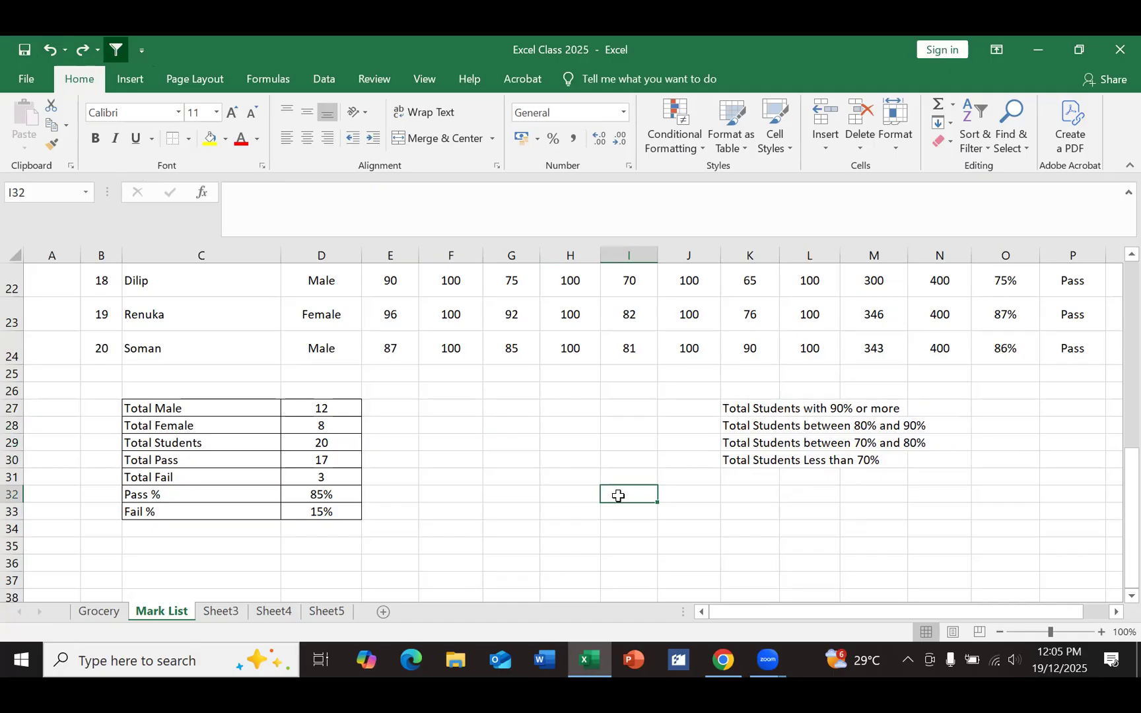
Step: Apply Outside Borders to the range K27:O30 around the percentage-range labels
{"action": "left_click", "coordinate": [725, 404]}
{"action": "left_click_drag", "start_coordinate": [835, 404], "coordinate": [1005, 463]}
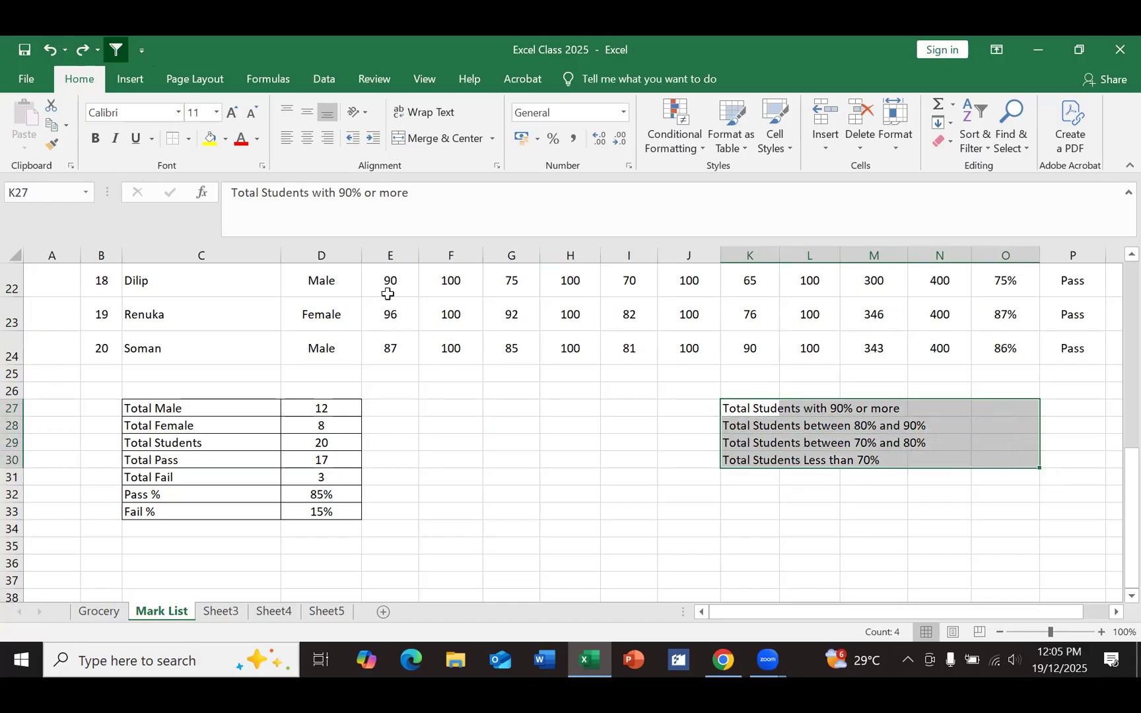
{"action": "left_click", "coordinate": [189, 139]}
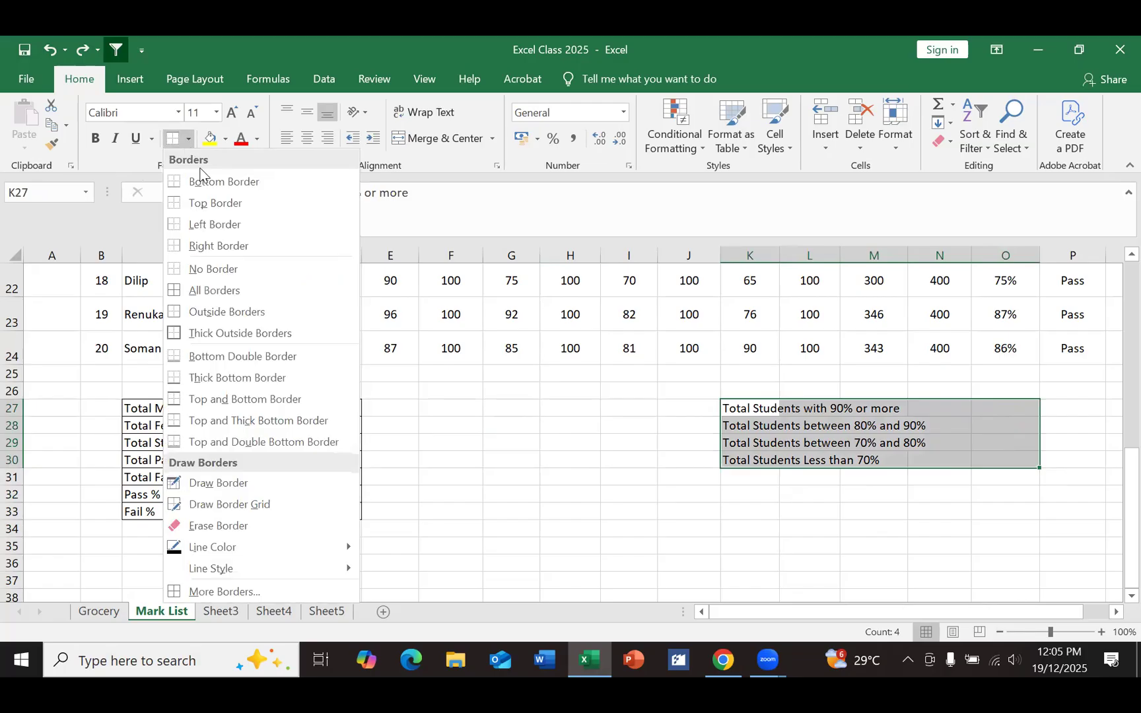
{"action": "left_click", "coordinate": [234, 312]}
{"action": "left_click", "coordinate": [604, 476]}
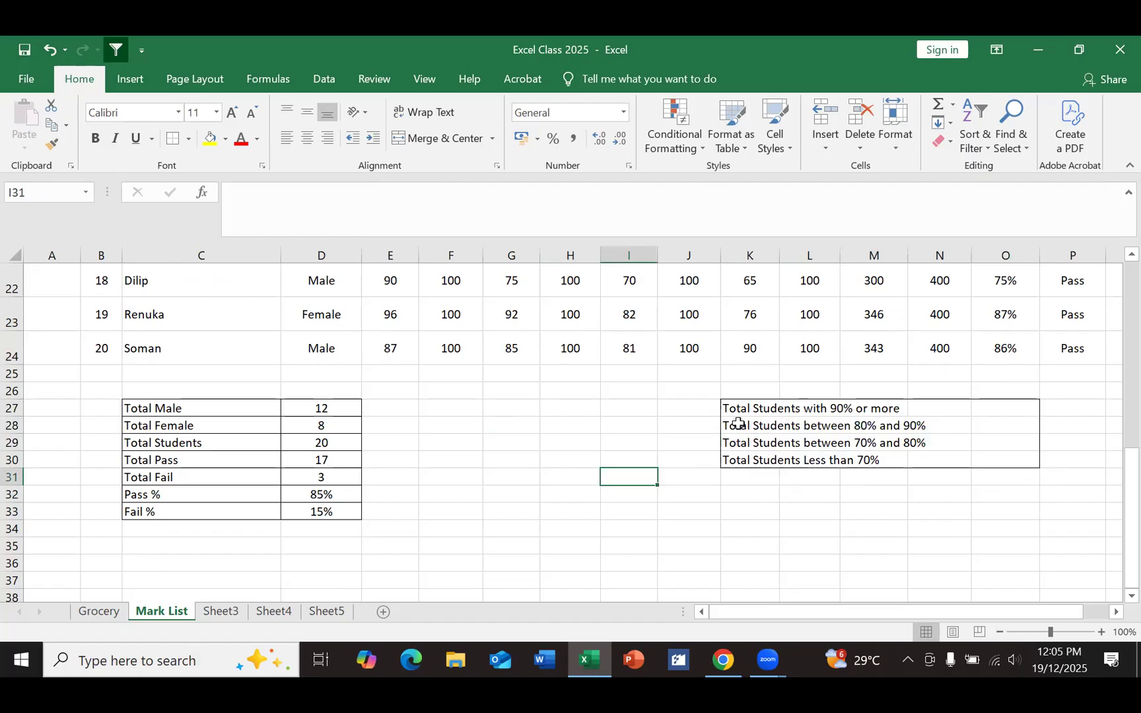
Step: Apply a Bottom Border to K27:O27, beneath the "Total Students with 90% or more" row
{"action": "left_click_drag", "start_coordinate": [736, 407], "coordinate": [999, 405]}
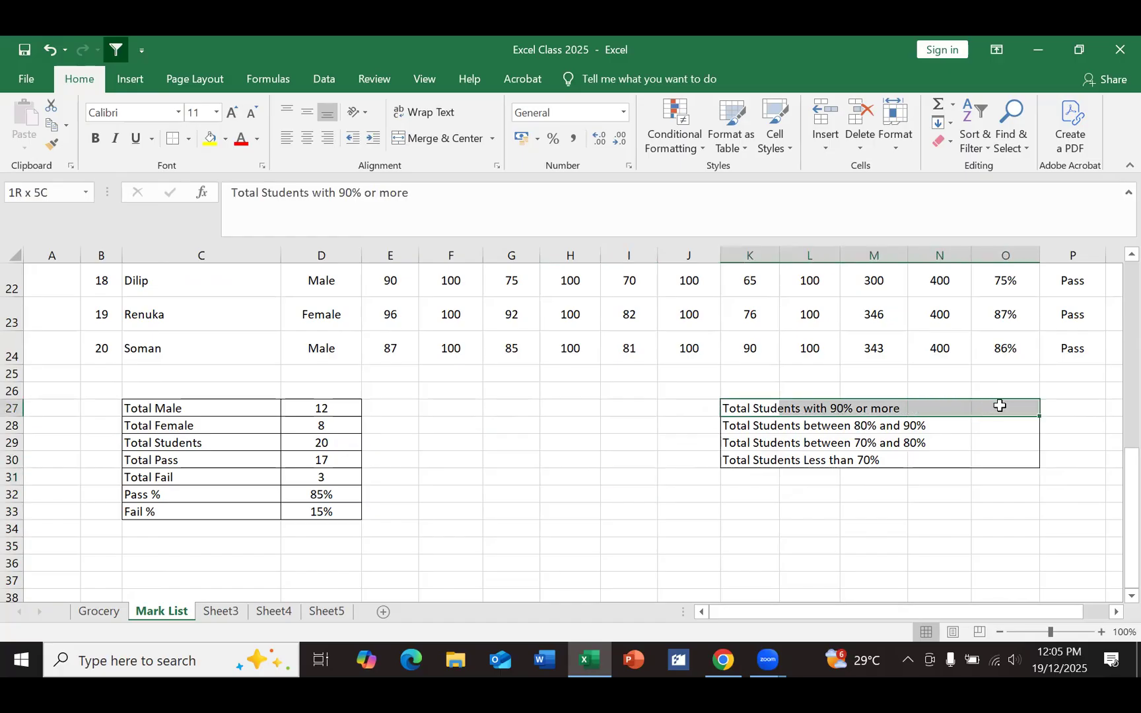
{"action": "left_click_drag", "start_coordinate": [1000, 405], "coordinate": [999, 405]}
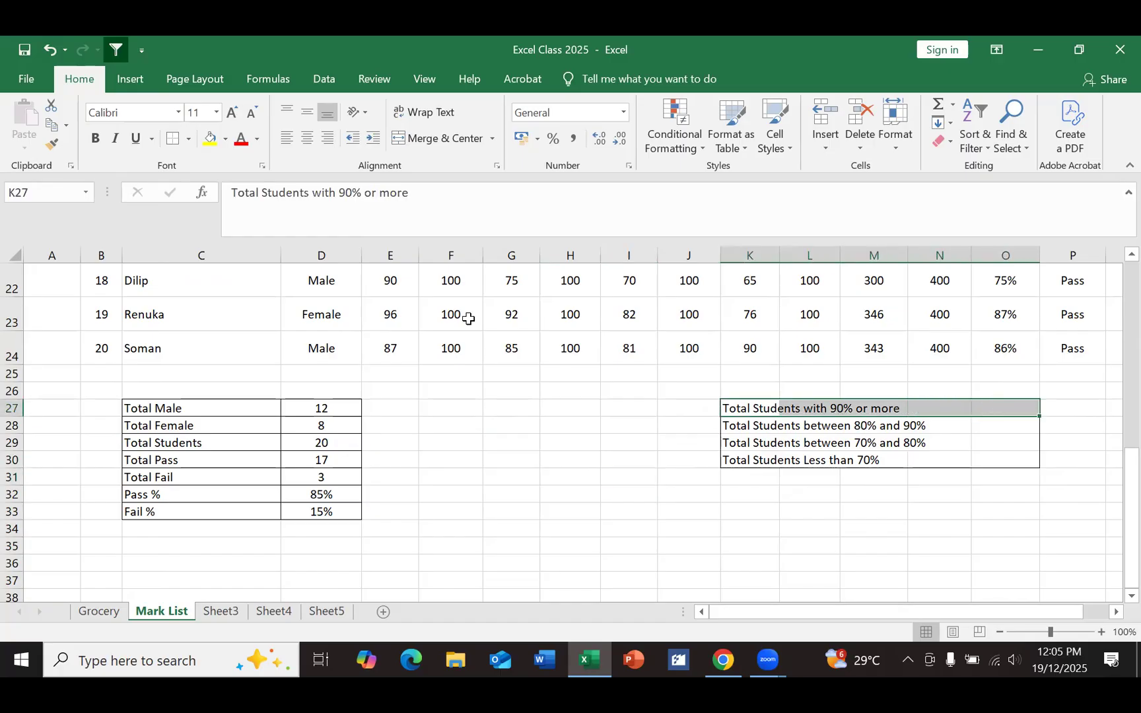
{"action": "left_click", "coordinate": [190, 140]}
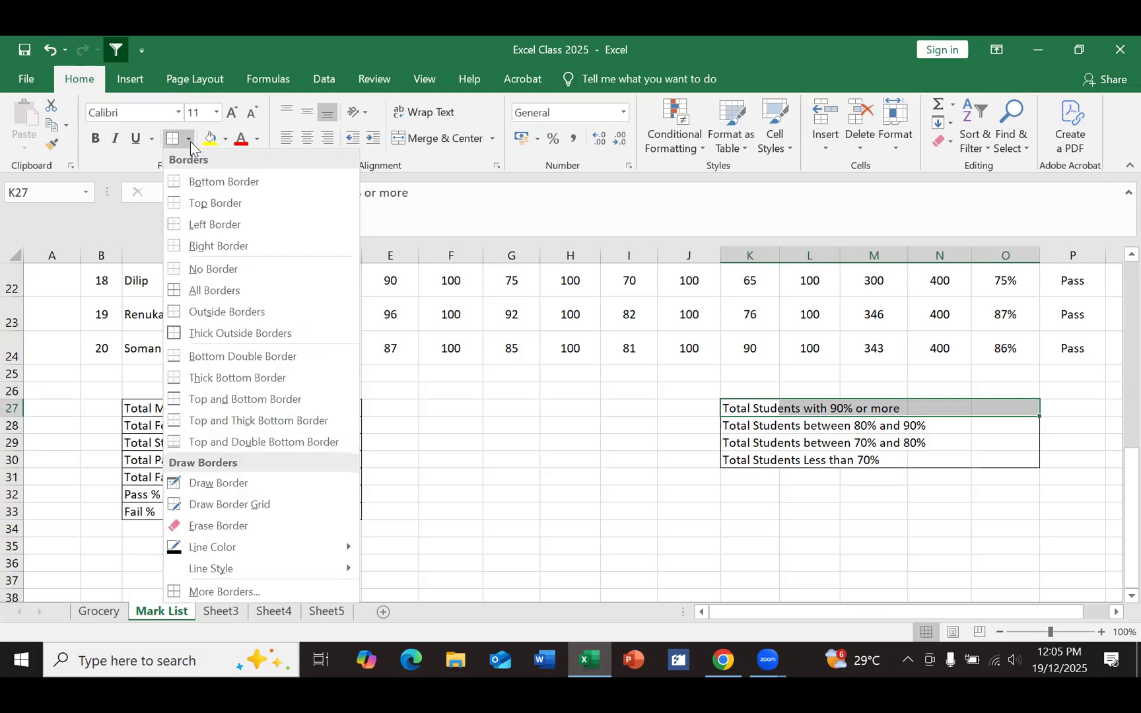
{"action": "left_click", "coordinate": [212, 190]}
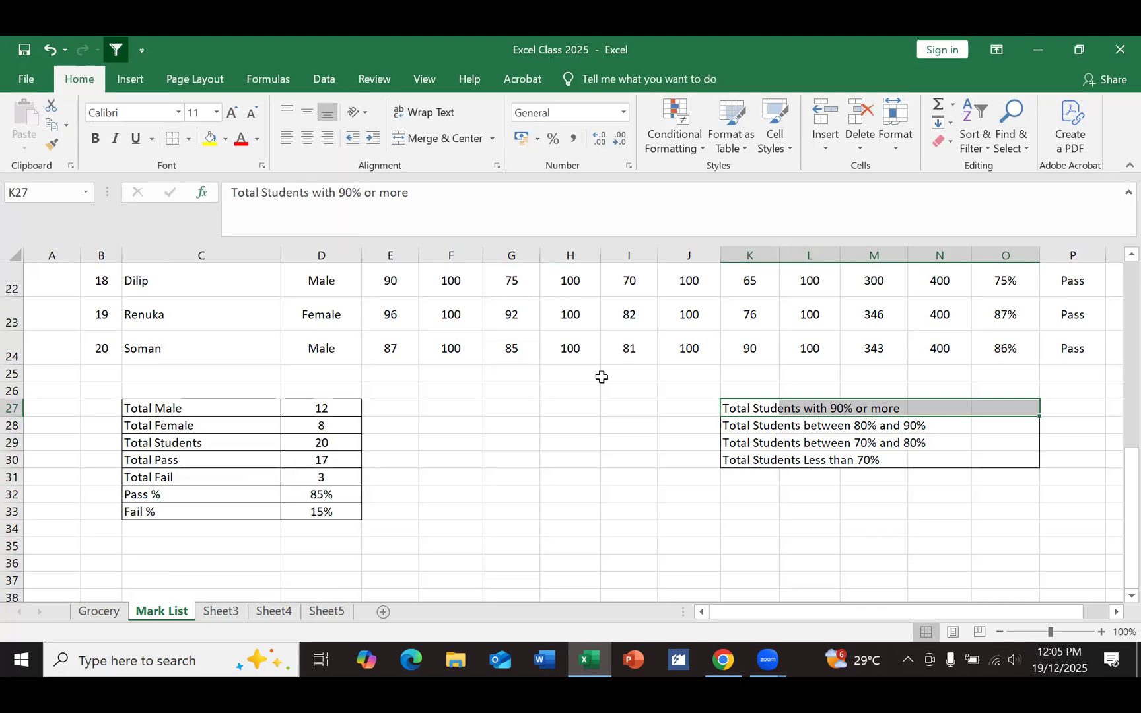
{"action": "left_click", "coordinate": [590, 443]}
Step: Apply a Bottom Border to K28:O28 and a Top Border to K30:O30 to separate the remaining label rows
{"action": "left_click_drag", "start_coordinate": [742, 425], "coordinate": [977, 425]}
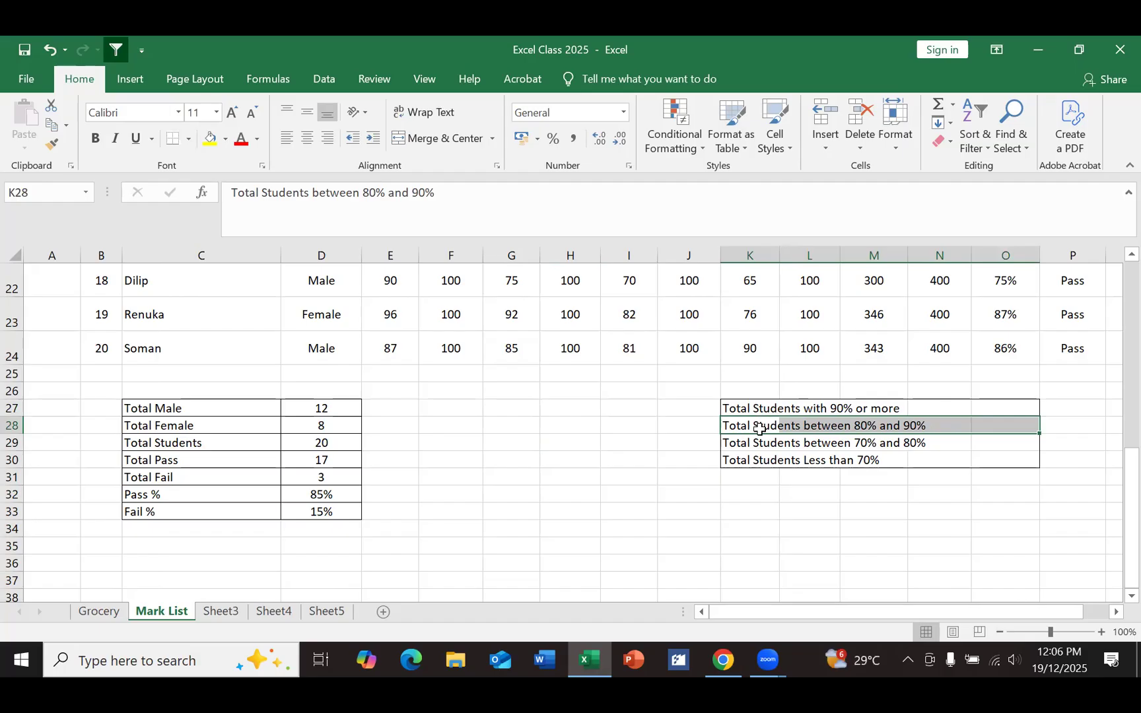
{"action": "left_click", "coordinate": [740, 460]}
{"action": "left_click_drag", "start_coordinate": [741, 461], "coordinate": [994, 457]}
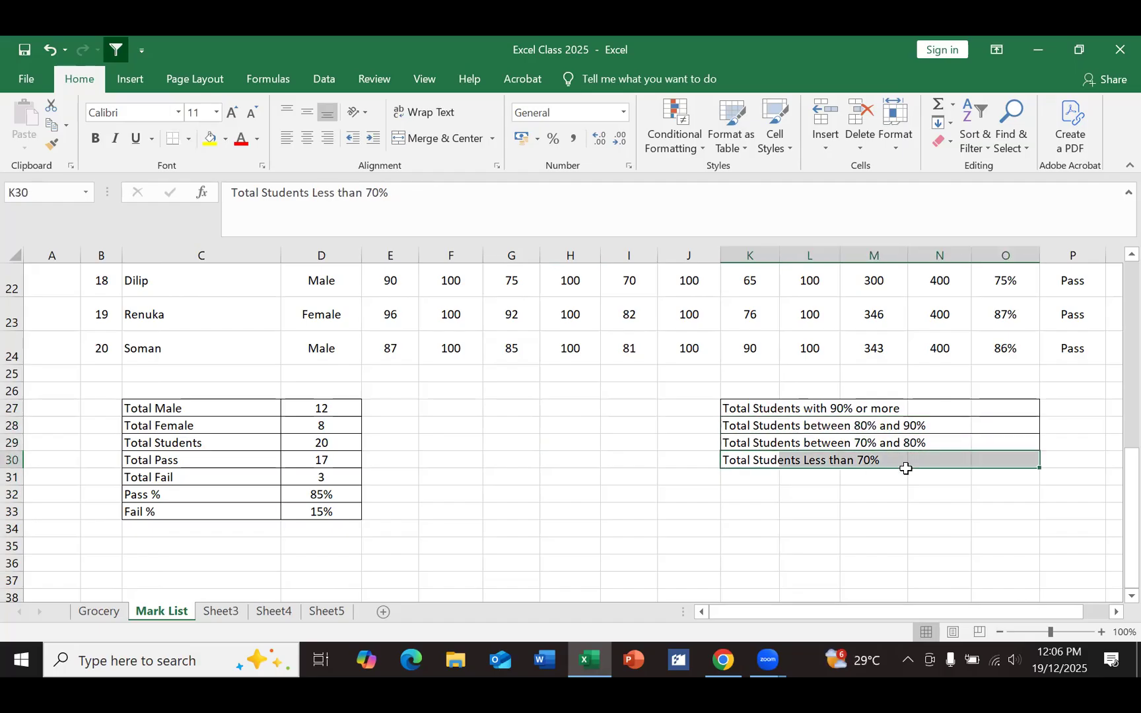
{"action": "left_click", "coordinate": [188, 139]}
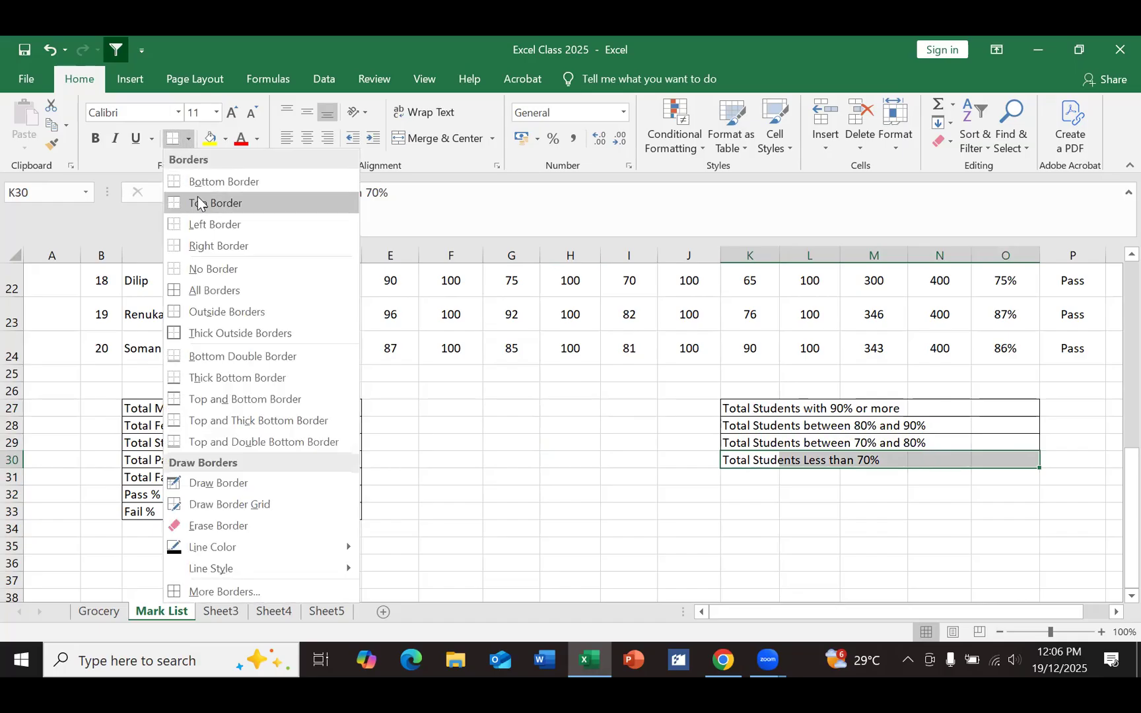
{"action": "left_click", "coordinate": [194, 204]}
{"action": "left_click", "coordinate": [517, 479]}
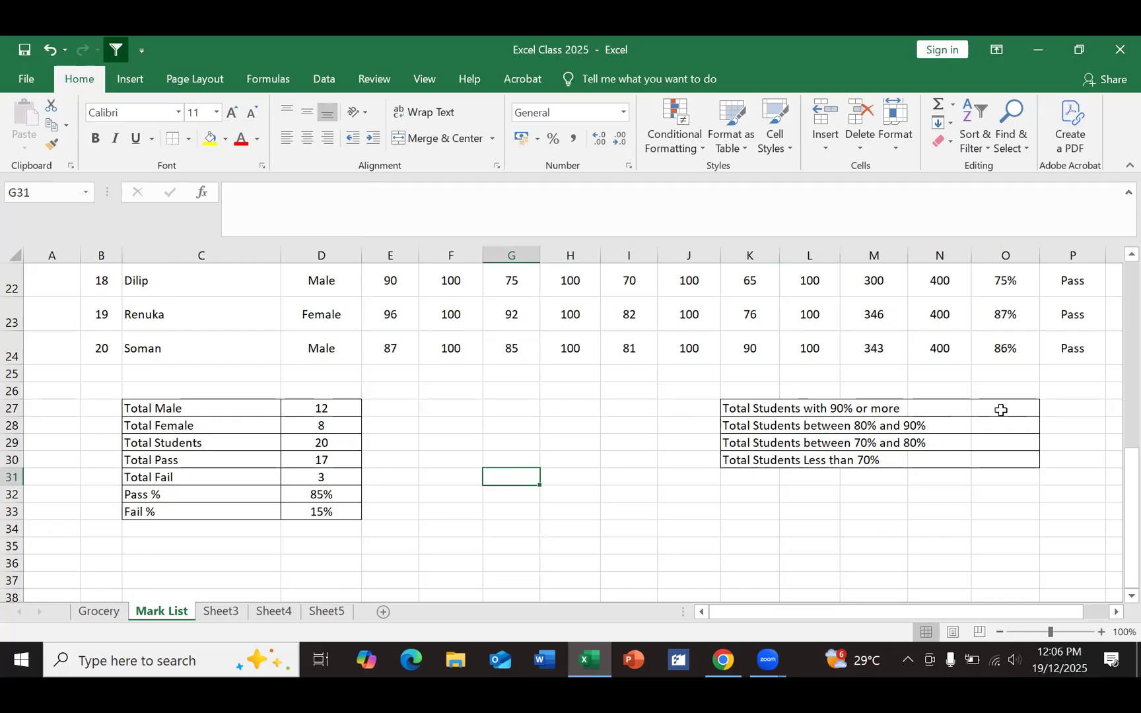
Step: Apply a Left Border to O27:O30 to separate the count column from the percentage-range labels
{"action": "left_click_drag", "start_coordinate": [1002, 410], "coordinate": [1002, 463]}
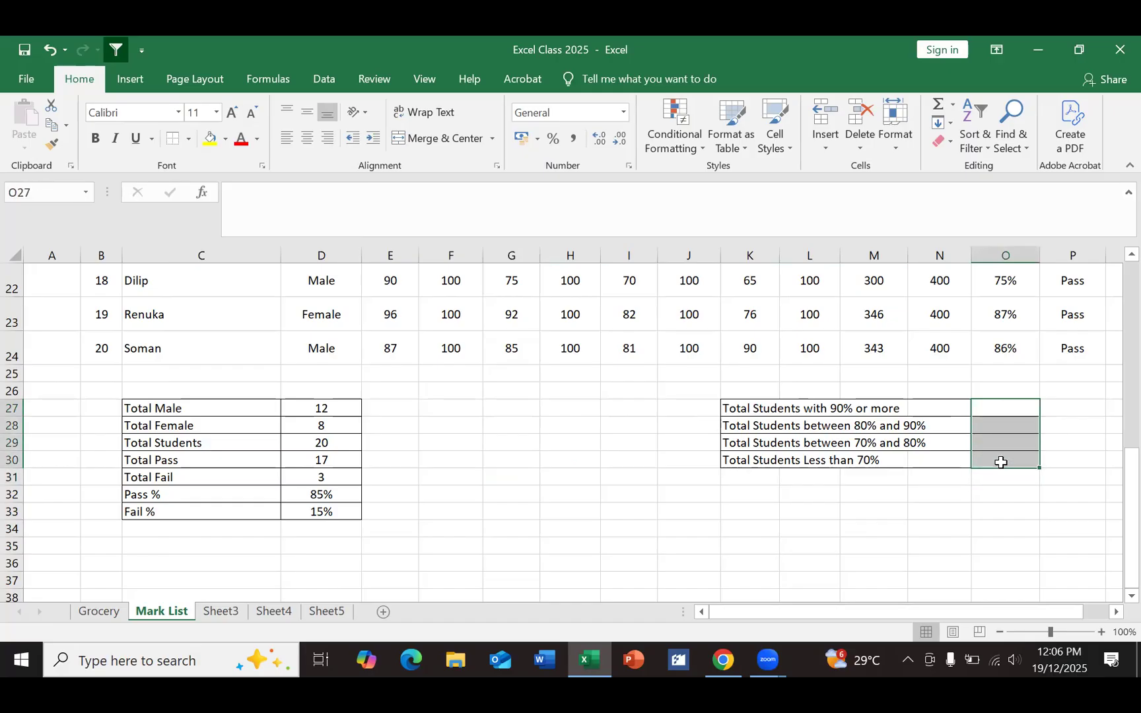
{"action": "left_click", "coordinate": [934, 393]}
{"action": "mouse_move", "coordinate": [999, 408]}
{"action": "left_mouse_down"}
{"action": "mouse_move", "coordinate": [974, 423]}
{"action": "mouse_move", "coordinate": [998, 400]}
{"action": "left_mouse_up"}
{"action": "left_click", "coordinate": [946, 406]}
{"action": "left_click", "coordinate": [1012, 401]}
{"action": "left_click_drag", "start_coordinate": [998, 407], "coordinate": [1006, 460]}
{"action": "left_click", "coordinate": [189, 140]}
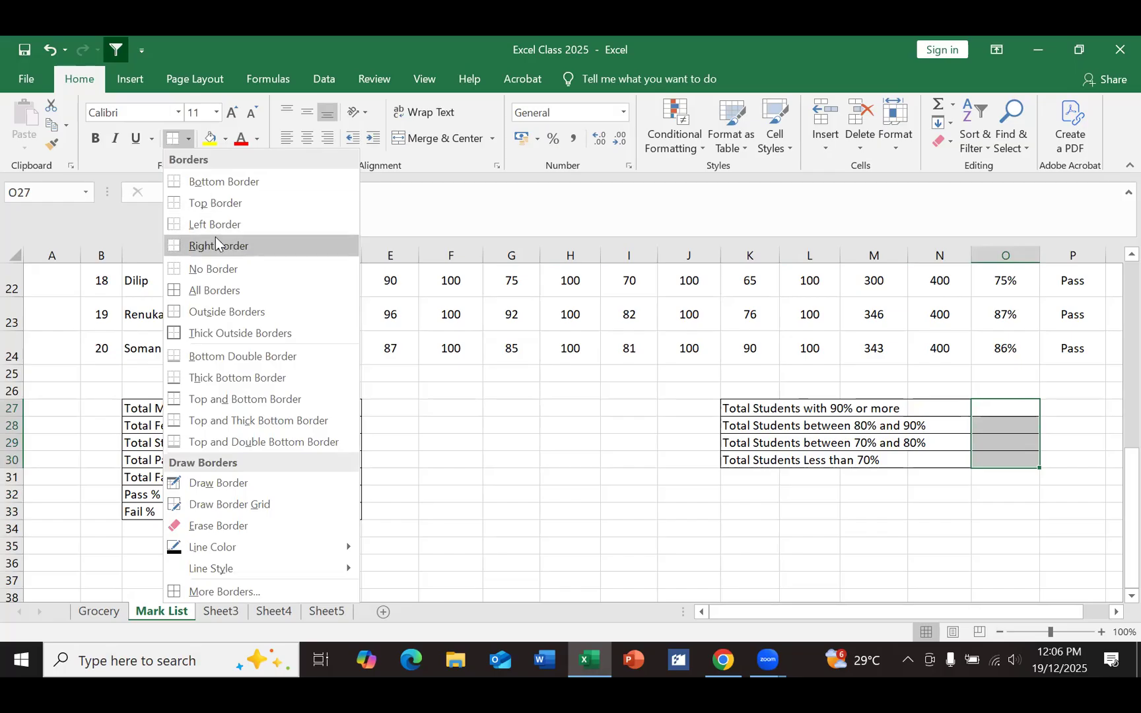
{"action": "left_click", "coordinate": [179, 226]}
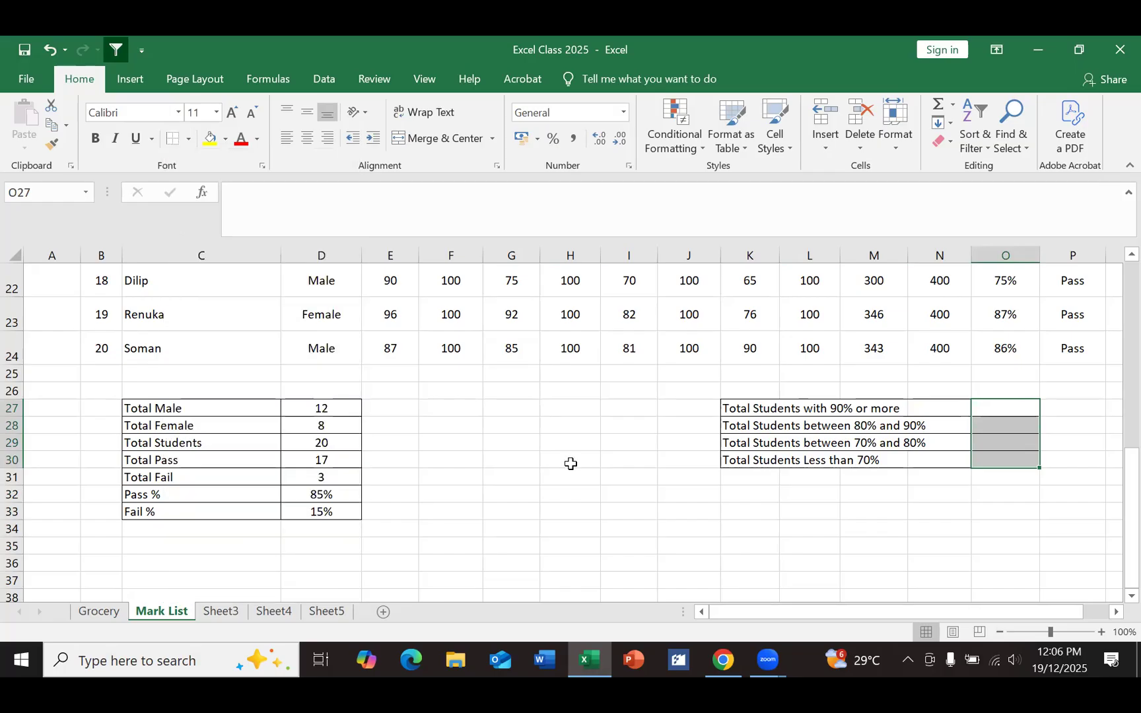
{"action": "left_click", "coordinate": [572, 473]}
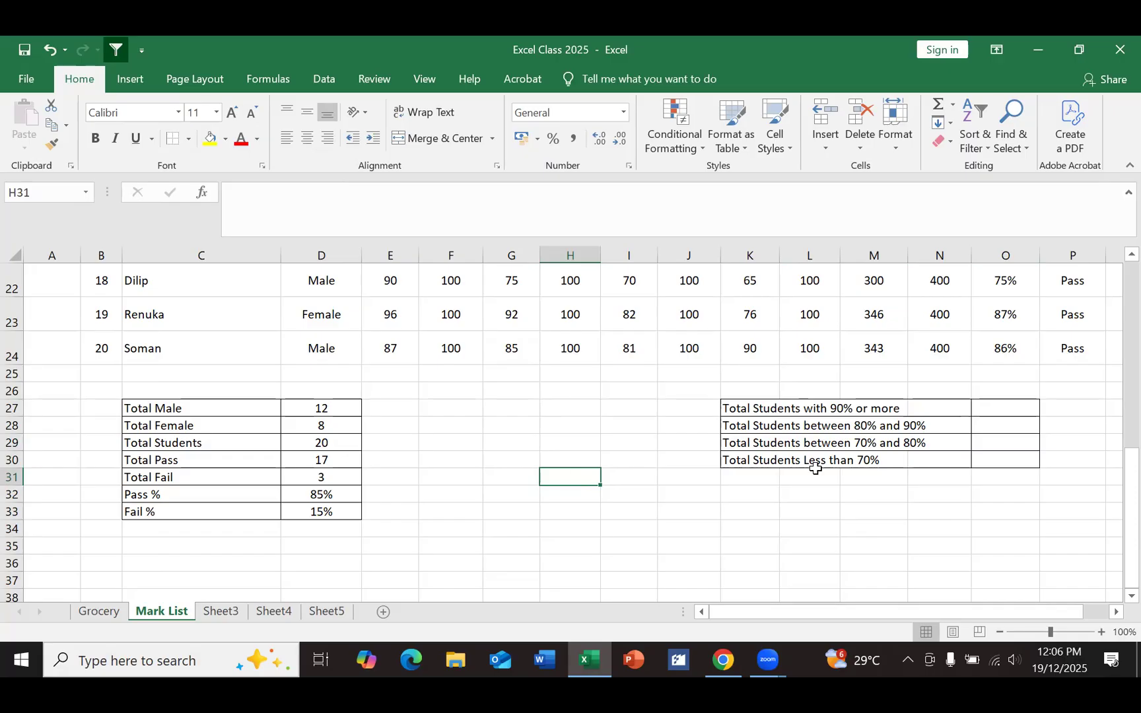
{"action": "left_click", "coordinate": [865, 522]}
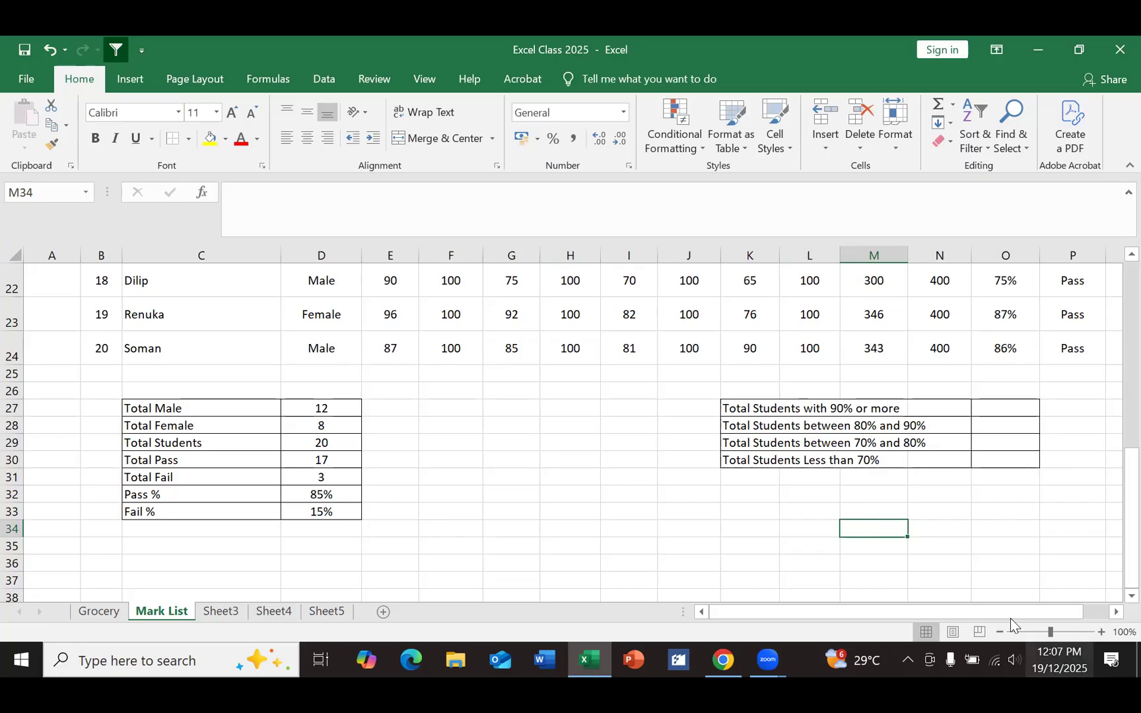
Step: Format the Percentage values in O5:O24 to show two decimal places
{"action": "scroll", "coordinate": [1041, 388], "scroll_direction": "up", "scroll_amount": 7}
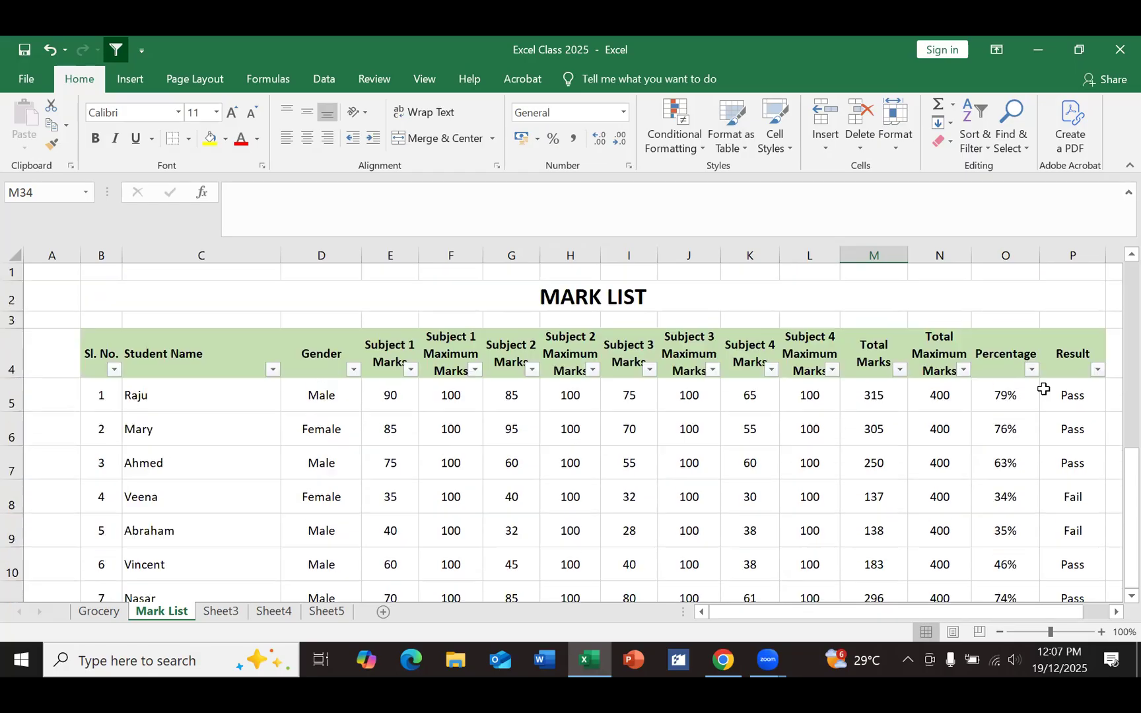
{"action": "left_click", "coordinate": [982, 399]}
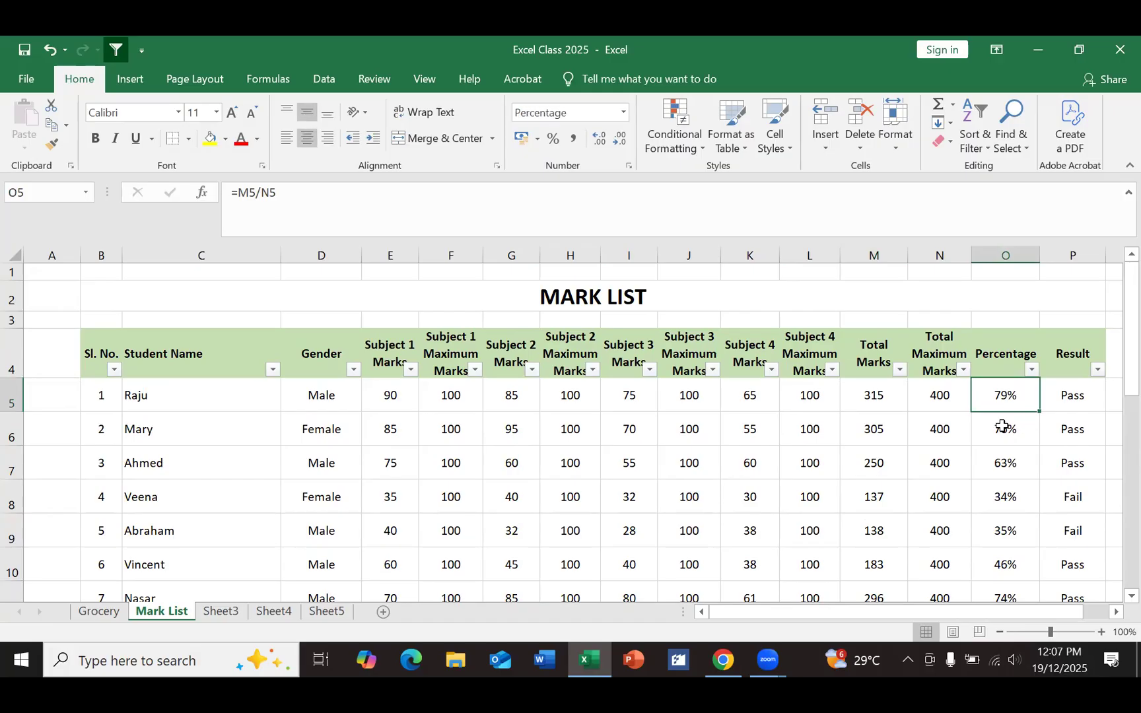
{"action": "left_click", "coordinate": [988, 425]}
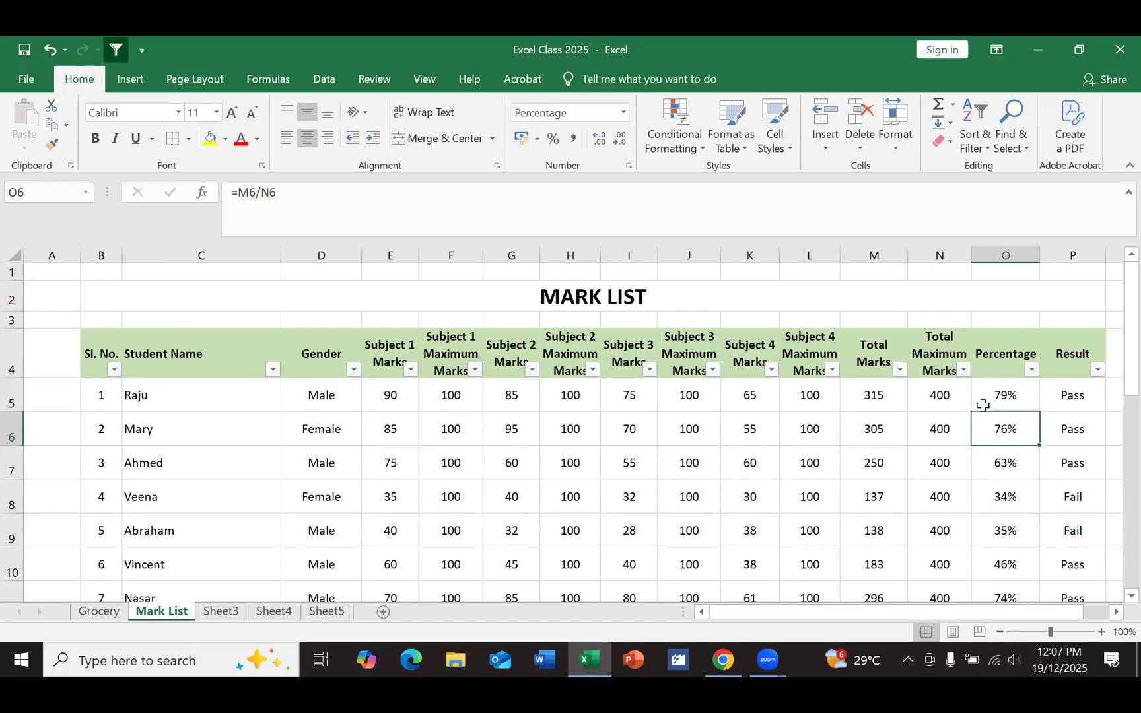
{"action": "left_click", "coordinate": [891, 461]}
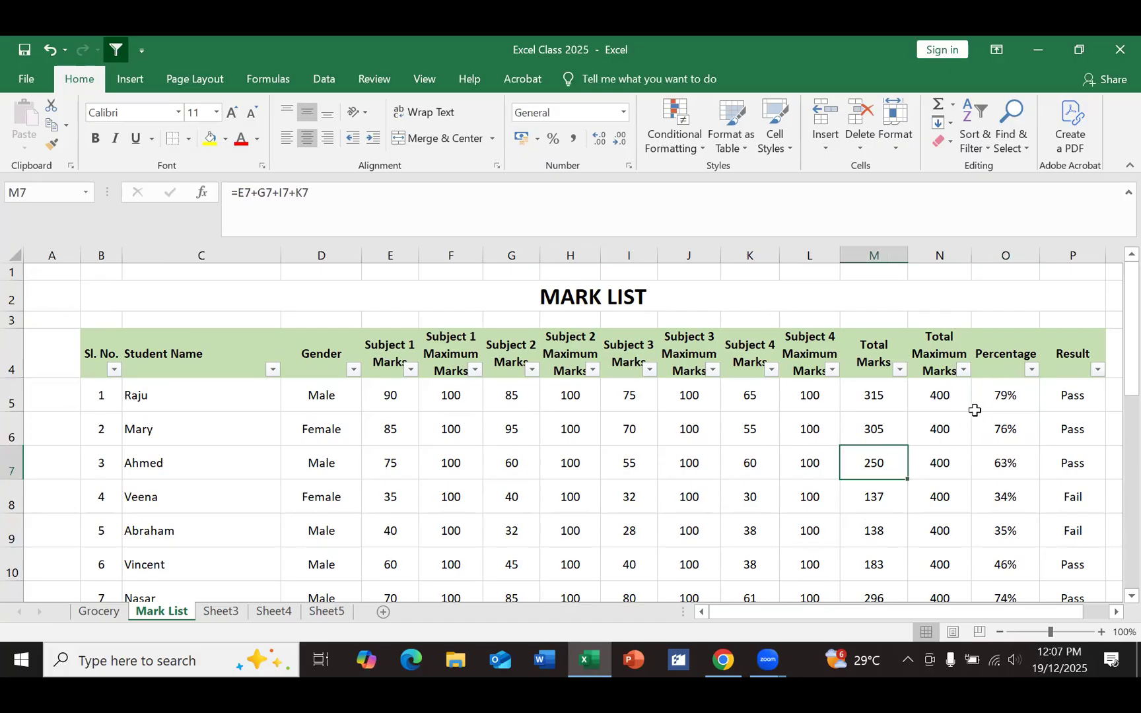
{"action": "left_click_drag", "start_coordinate": [991, 390], "coordinate": [971, 554]}
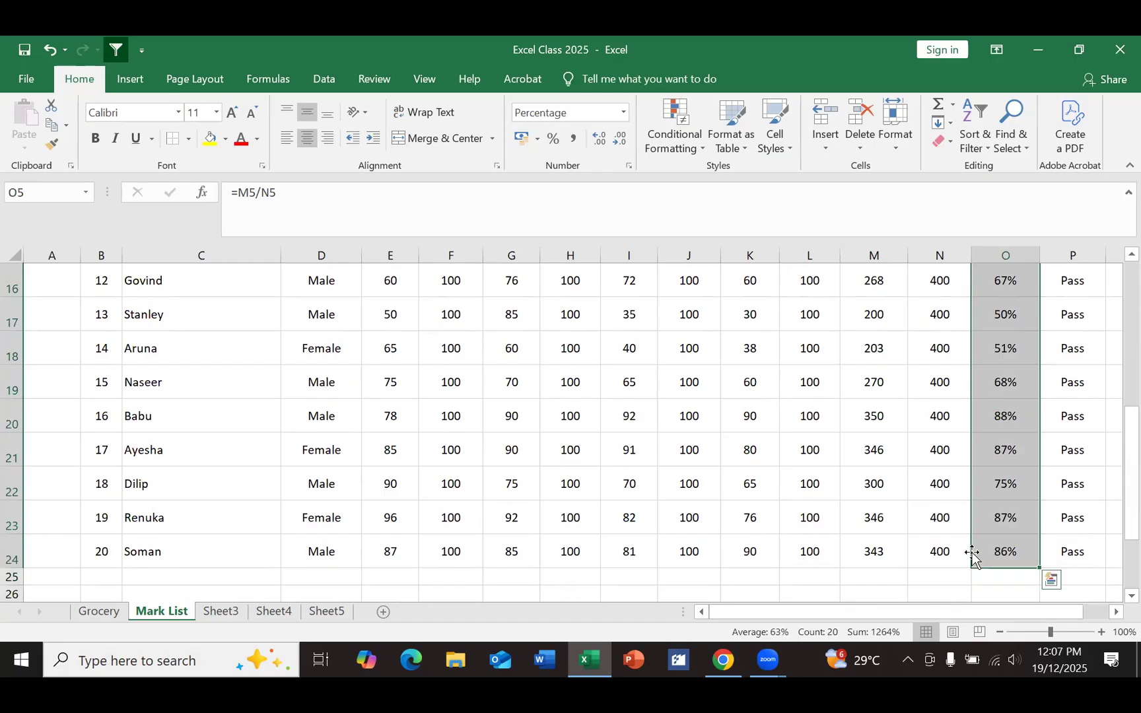
{"action": "scroll", "coordinate": [936, 407], "scroll_direction": "up", "scroll_amount": 3}
{"action": "scroll", "coordinate": [937, 407], "scroll_direction": "up", "scroll_amount": 2}
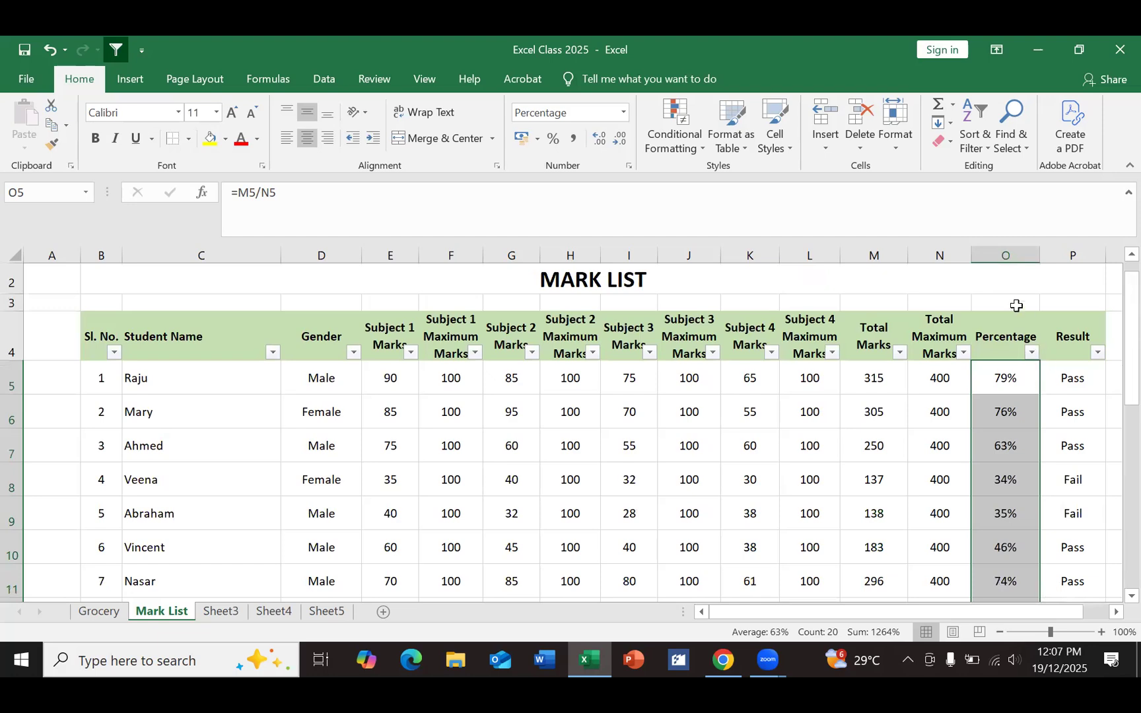
{"action": "left_click", "coordinate": [1008, 297]}
{"action": "left_click_drag", "start_coordinate": [993, 374], "coordinate": [979, 554]}
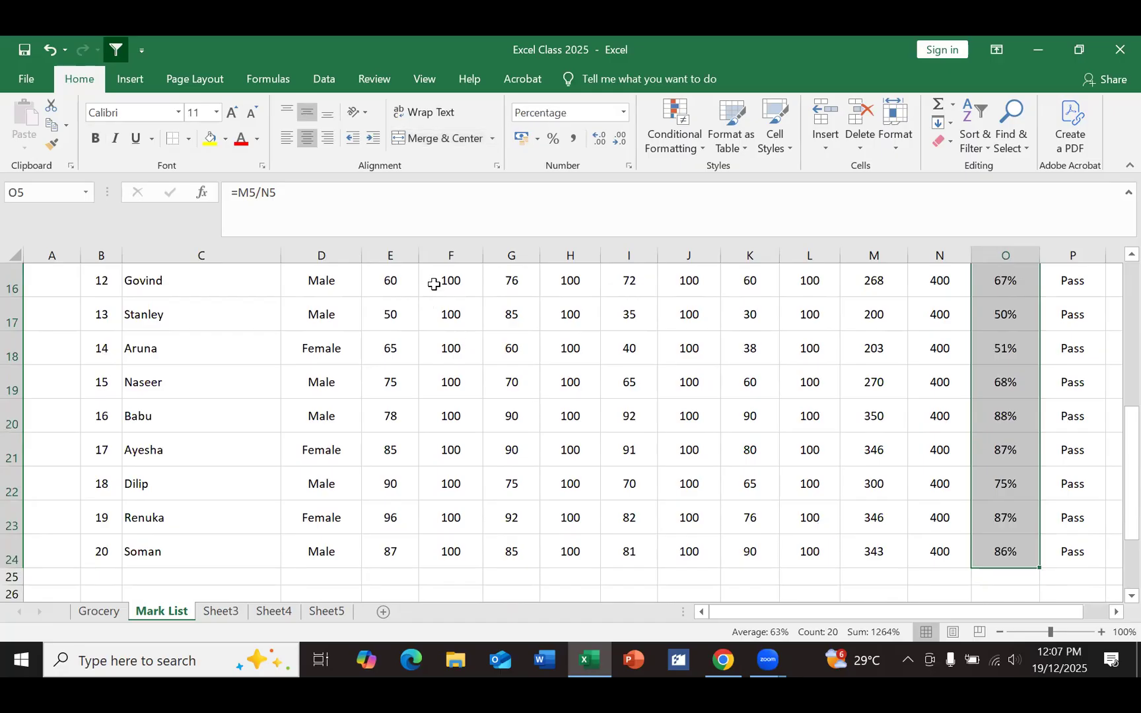
{"action": "left_click", "coordinate": [601, 143]}
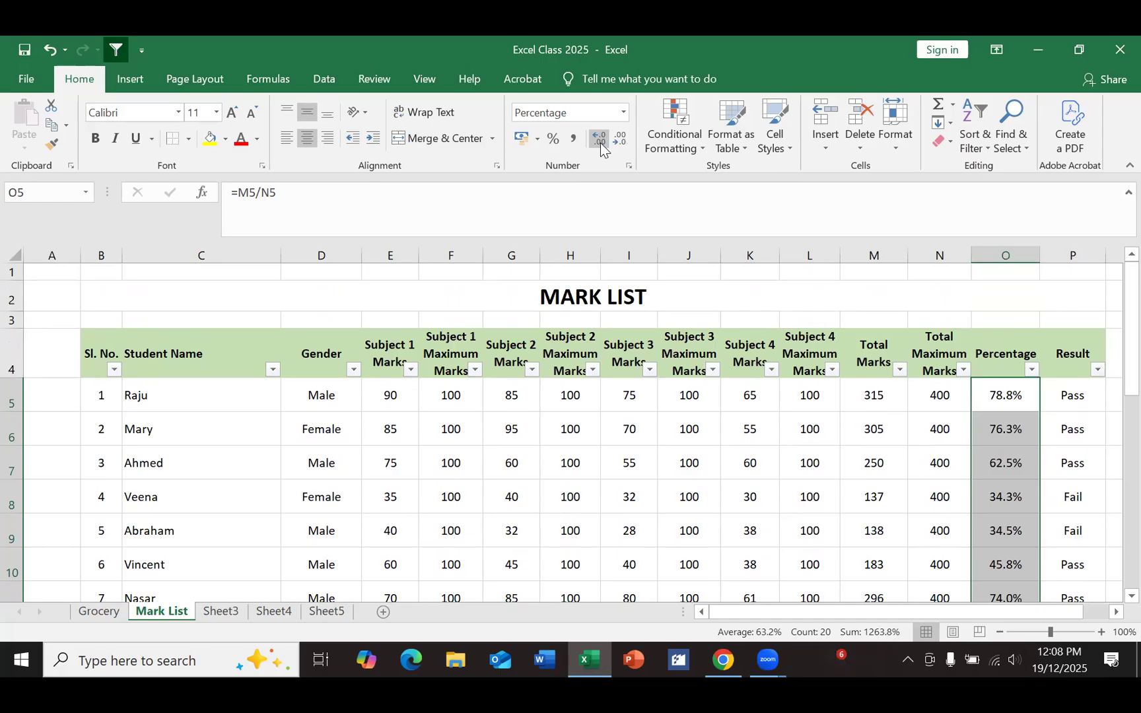
{"action": "left_click", "coordinate": [600, 143]}
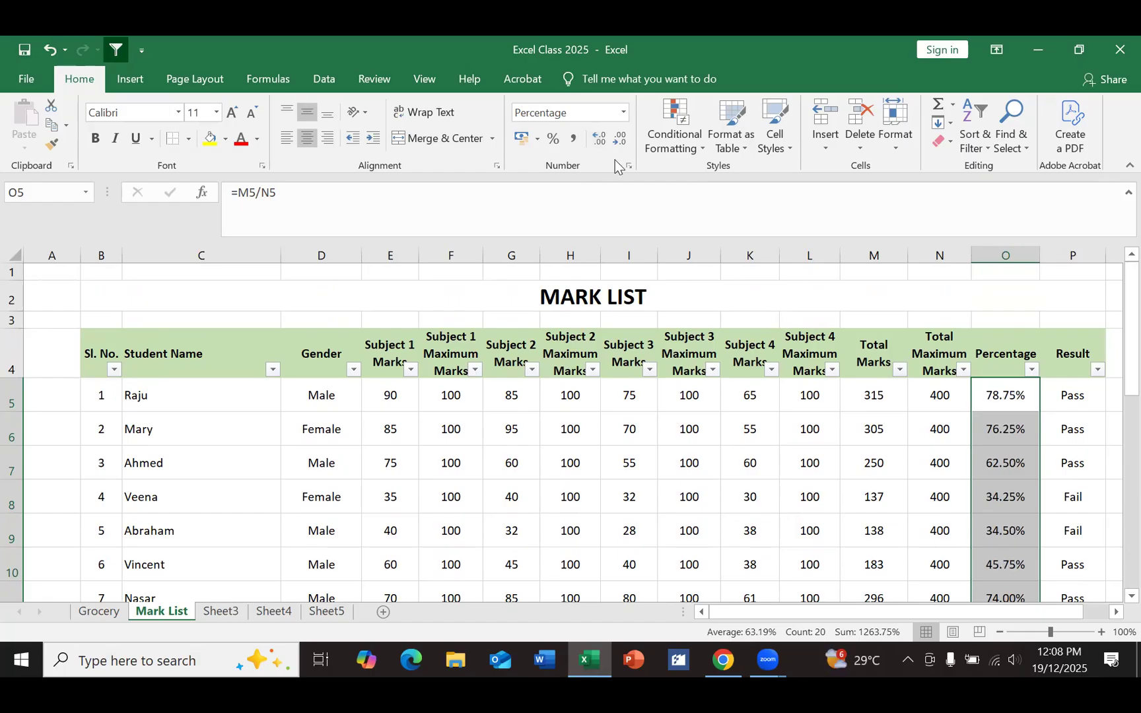
{"action": "left_click", "coordinate": [931, 466]}
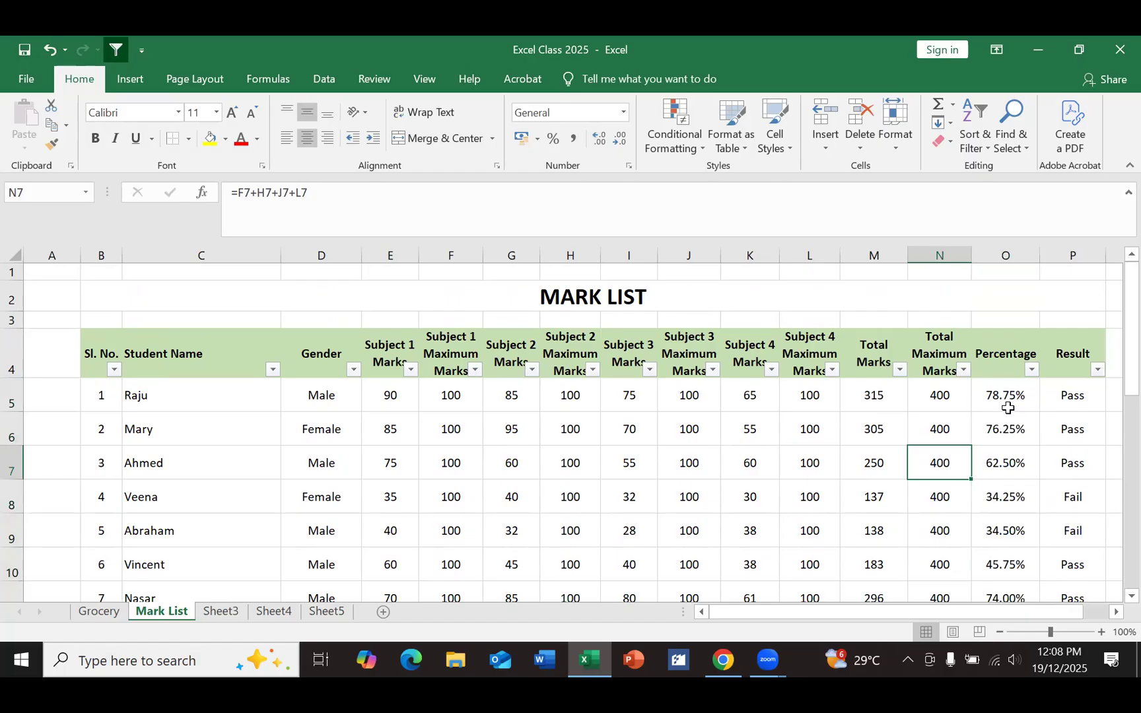
Step: Examine the students' percentages in column O against the percentage-range labels in K27:K30
{"action": "scroll", "coordinate": [1008, 408], "scroll_direction": "down", "scroll_amount": 2}
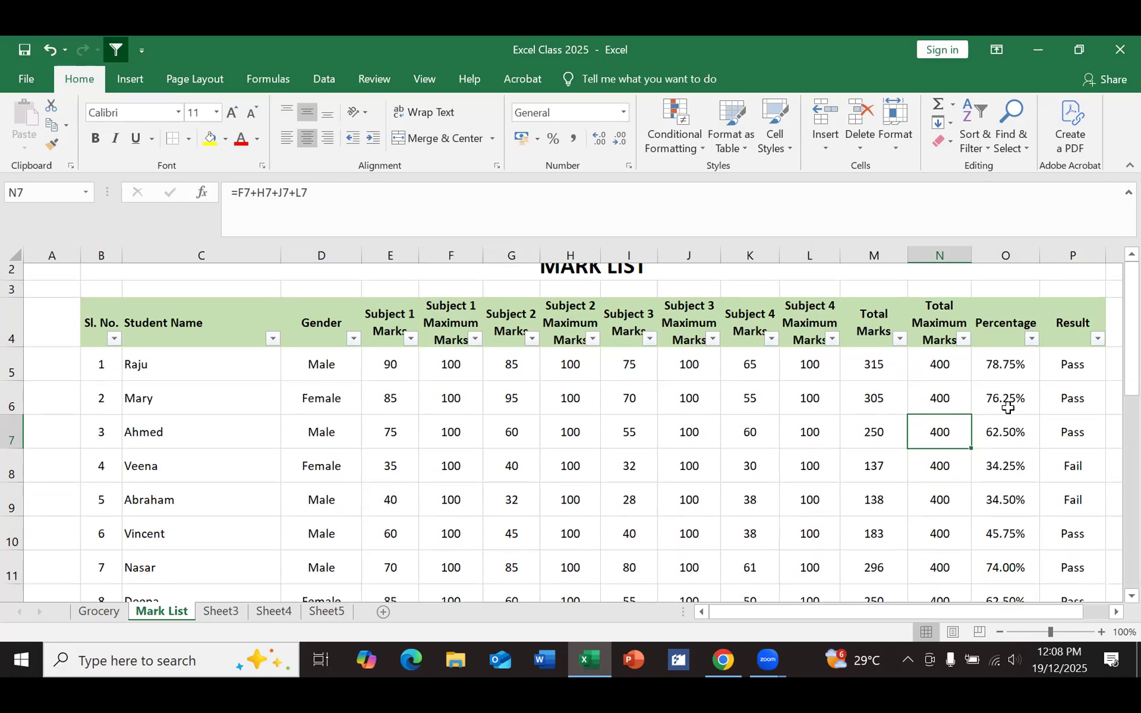
{"action": "scroll", "coordinate": [1008, 408], "scroll_direction": "down", "scroll_amount": 5}
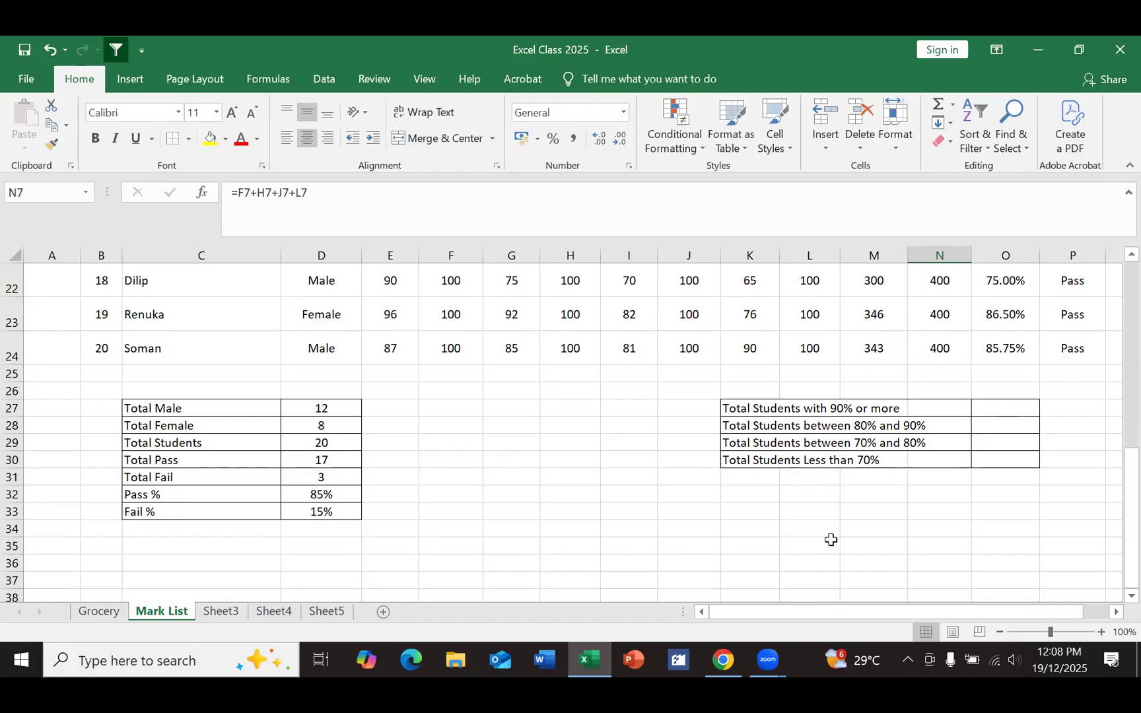
{"action": "scroll", "coordinate": [947, 529], "scroll_direction": "up", "scroll_amount": 5}
{"action": "scroll", "coordinate": [947, 530], "scroll_direction": "up", "scroll_amount": 2}
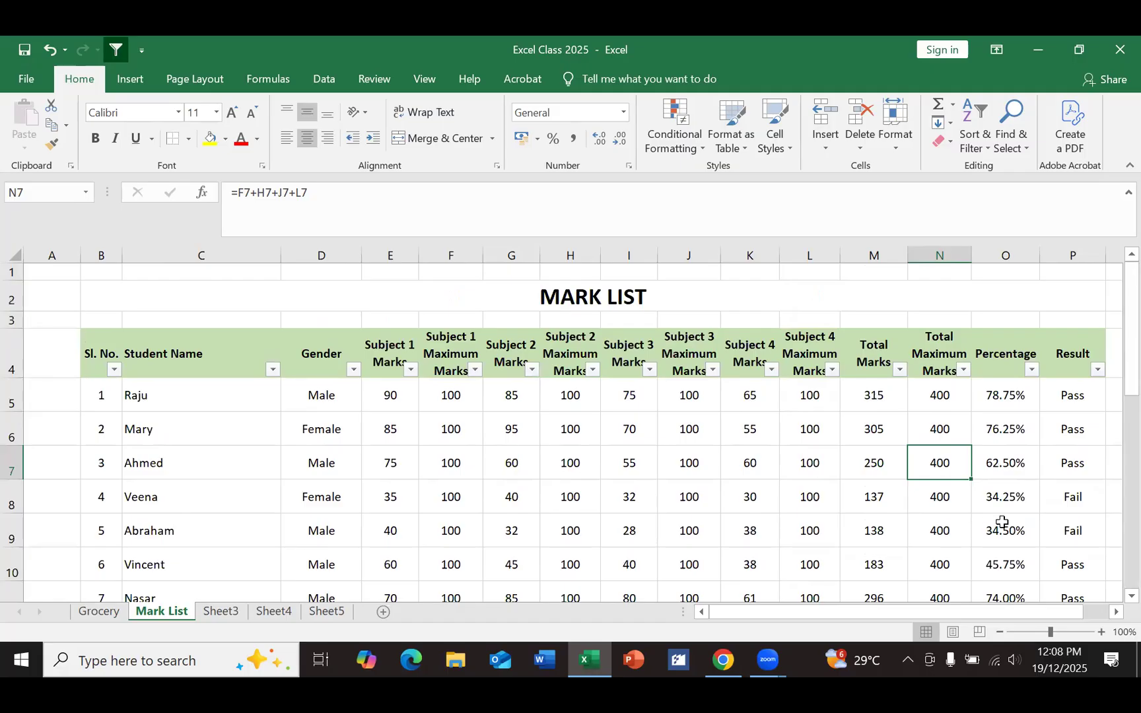
{"action": "scroll", "coordinate": [1017, 532], "scroll_direction": "down", "scroll_amount": 1}
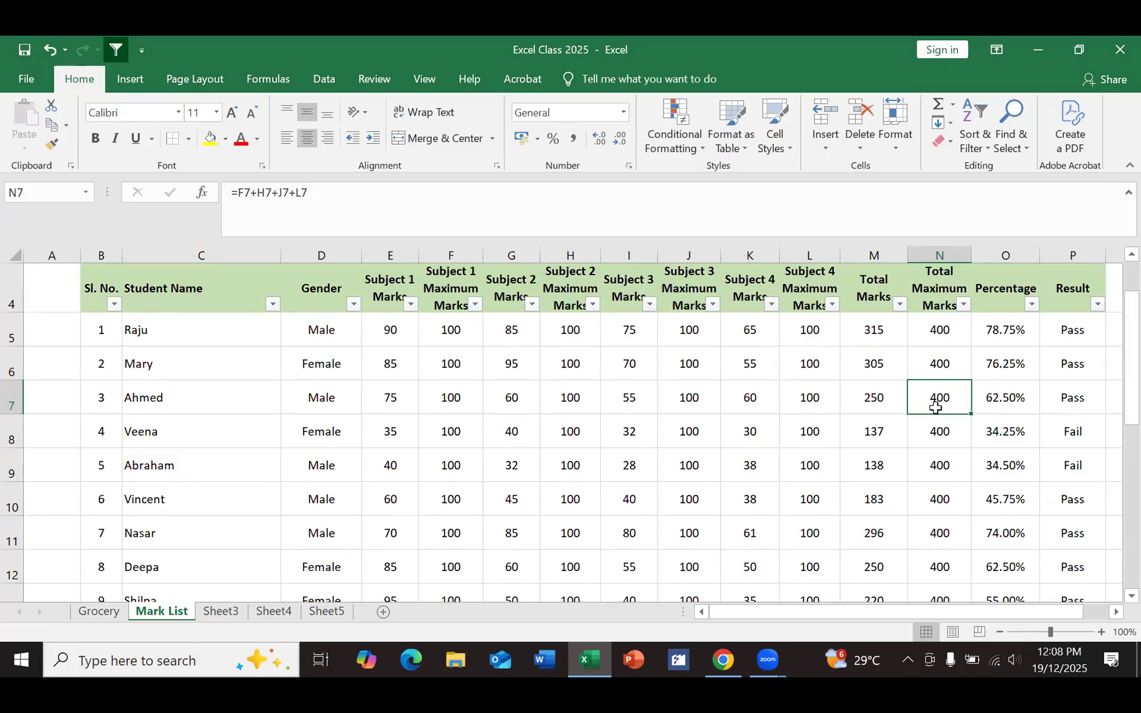
{"action": "left_click", "coordinate": [985, 340]}
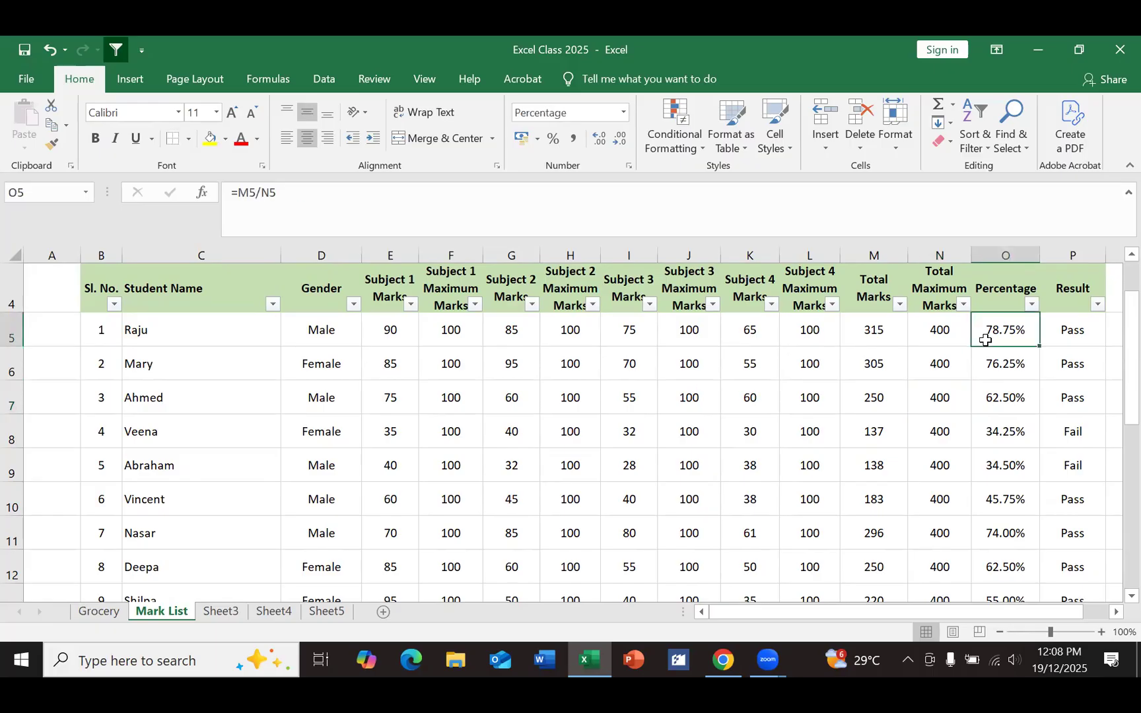
{"action": "scroll", "coordinate": [976, 495], "scroll_direction": "down", "scroll_amount": 5}
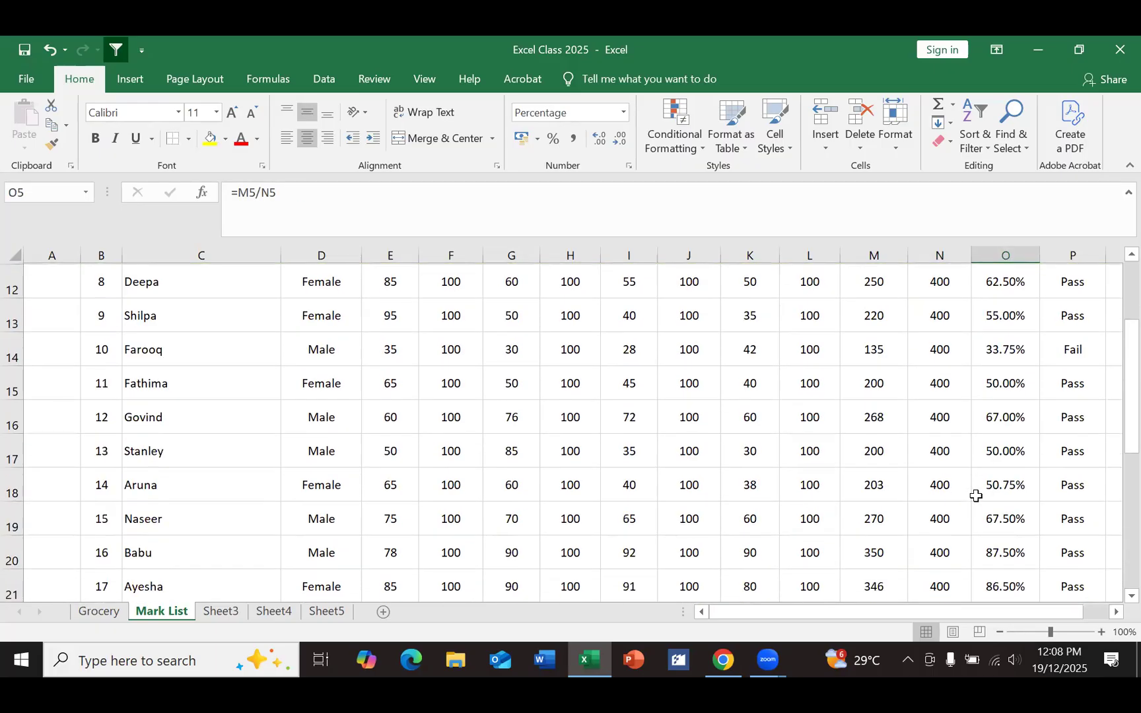
{"action": "scroll", "coordinate": [976, 496], "scroll_direction": "down", "scroll_amount": 1}
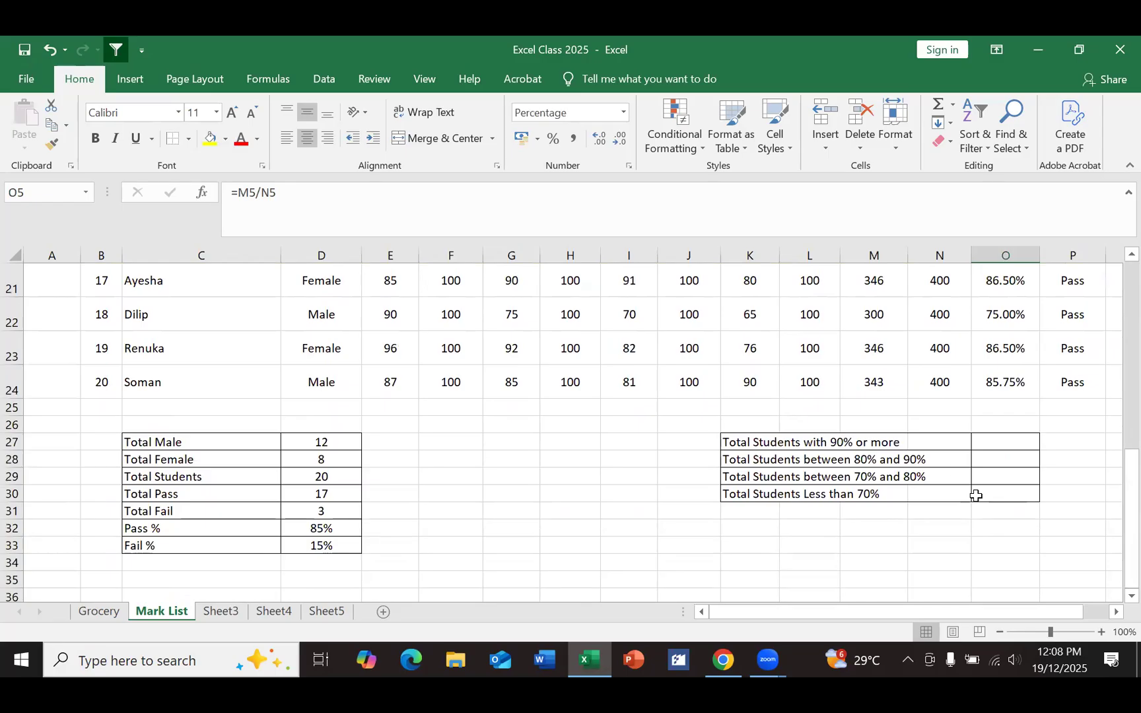
{"action": "left_click", "coordinate": [907, 567]}
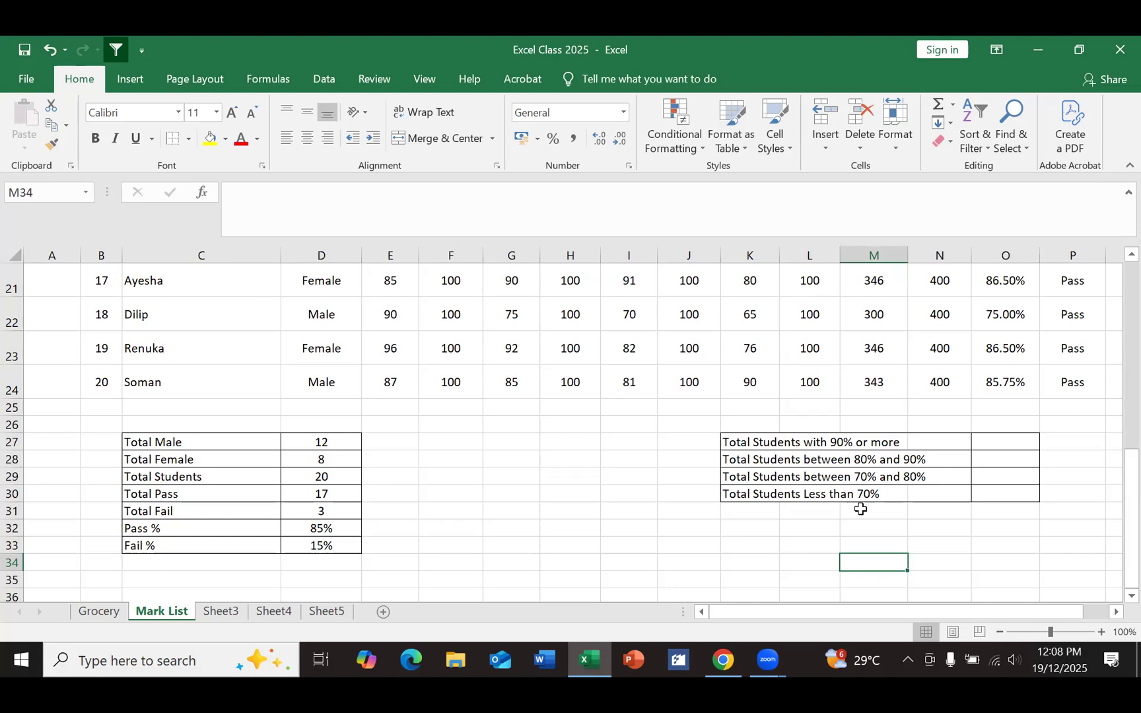
Step: Insert a COUNTIF function in O27 with the students' percentages O5:O24 as its range
{"action": "left_click", "coordinate": [995, 447]}
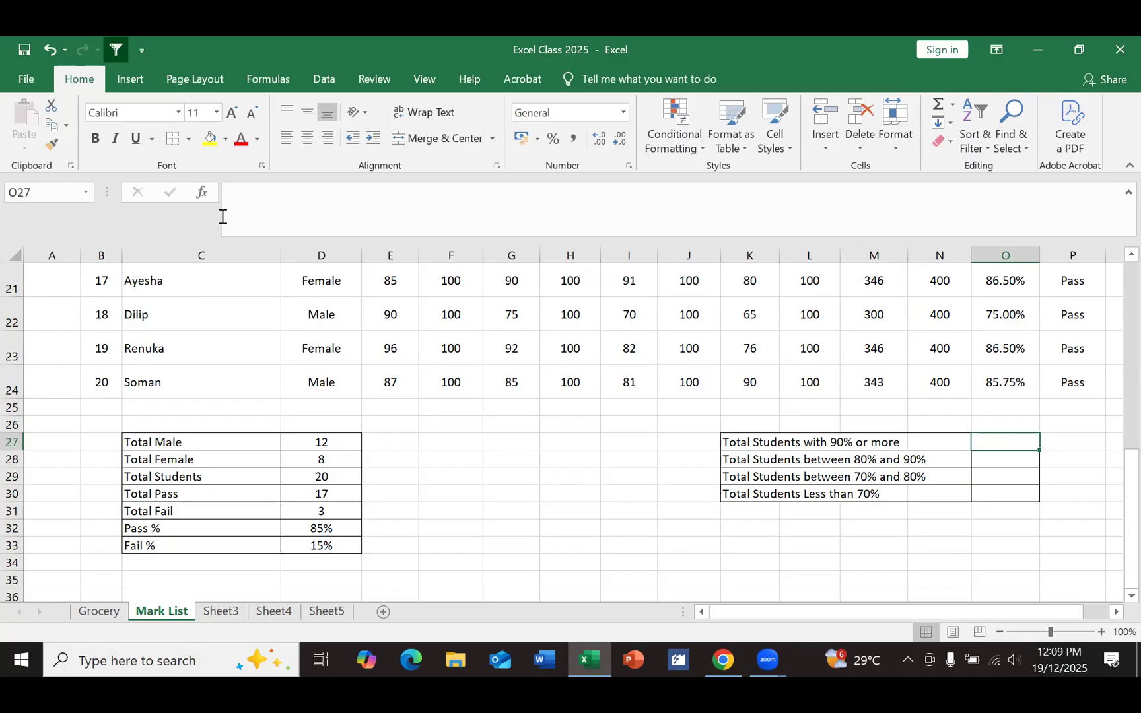
{"action": "left_click", "coordinate": [202, 196]}
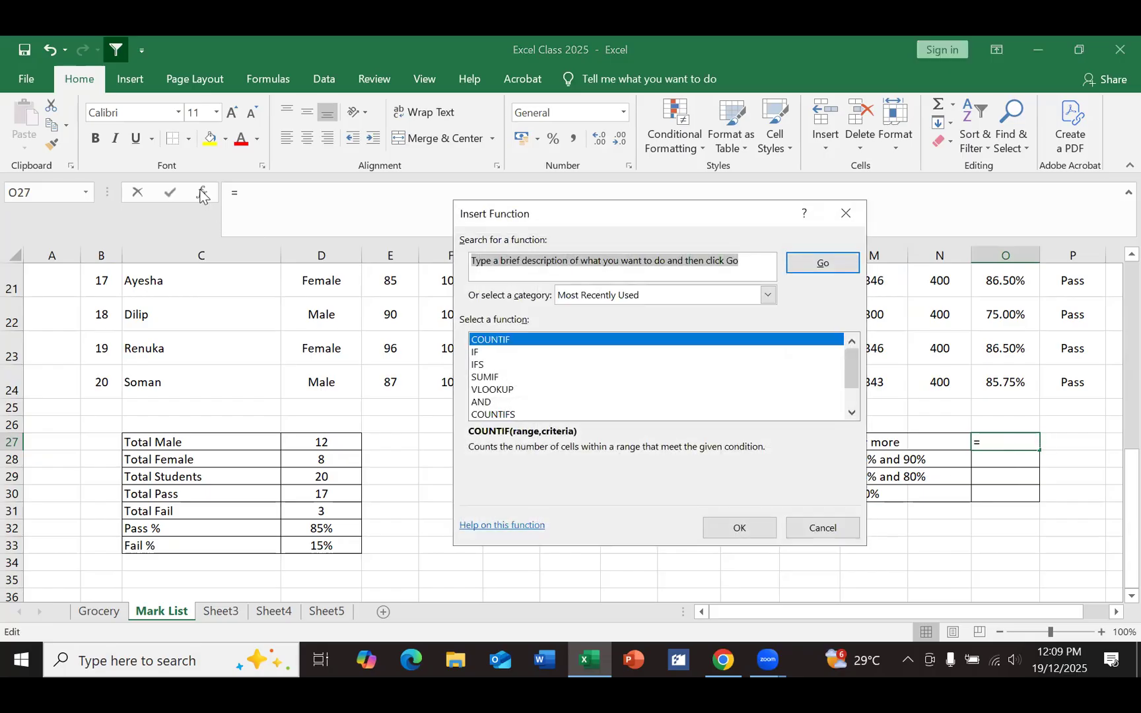
{"action": "left_click", "coordinate": [732, 528]}
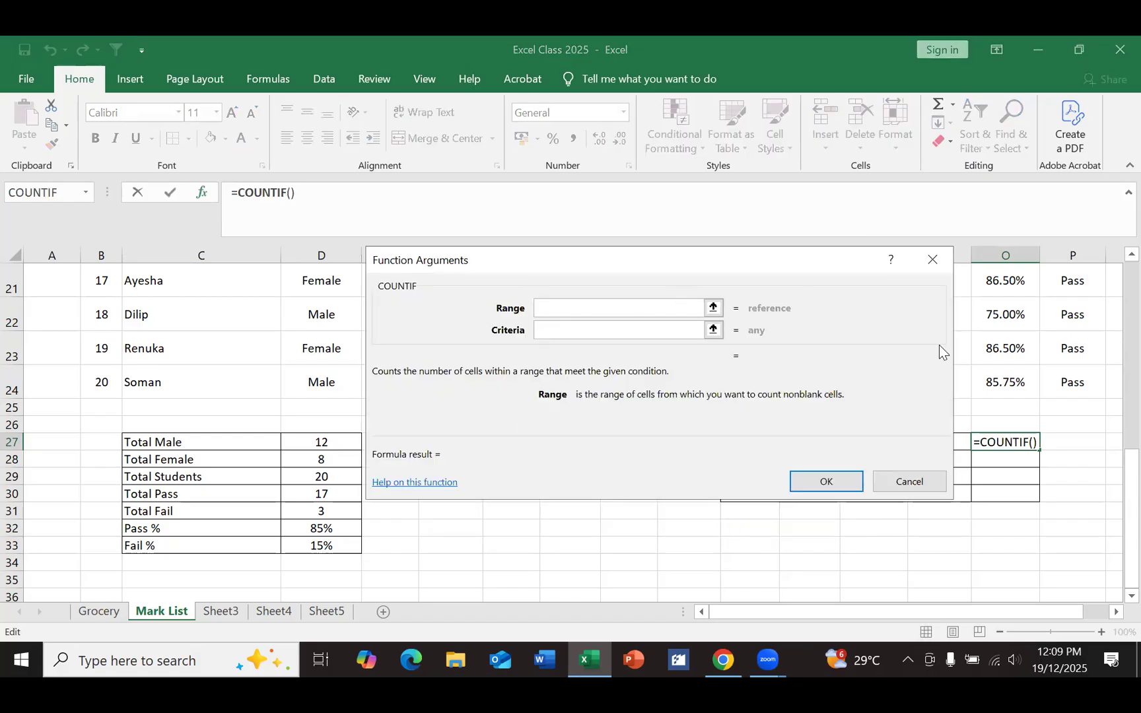
{"action": "scroll", "coordinate": [1101, 414], "scroll_direction": "up", "scroll_amount": 3}
{"action": "scroll", "coordinate": [1101, 415], "scroll_direction": "up", "scroll_amount": 3}
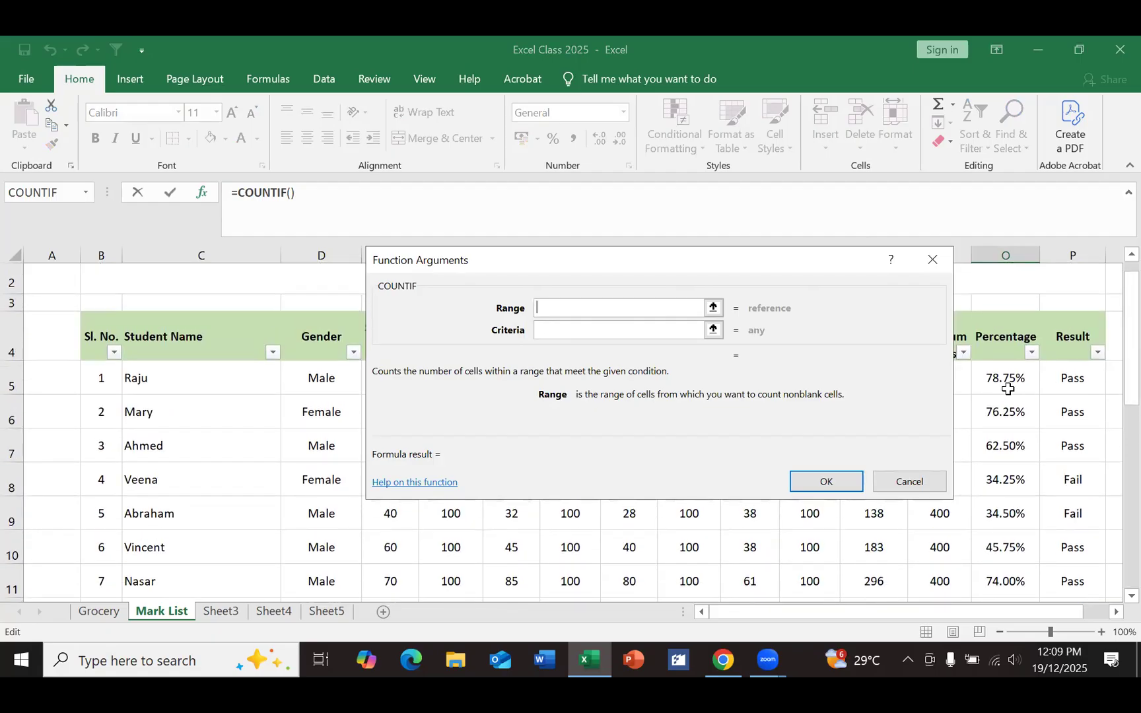
{"action": "left_click_drag", "start_coordinate": [1008, 389], "coordinate": [979, 530]}
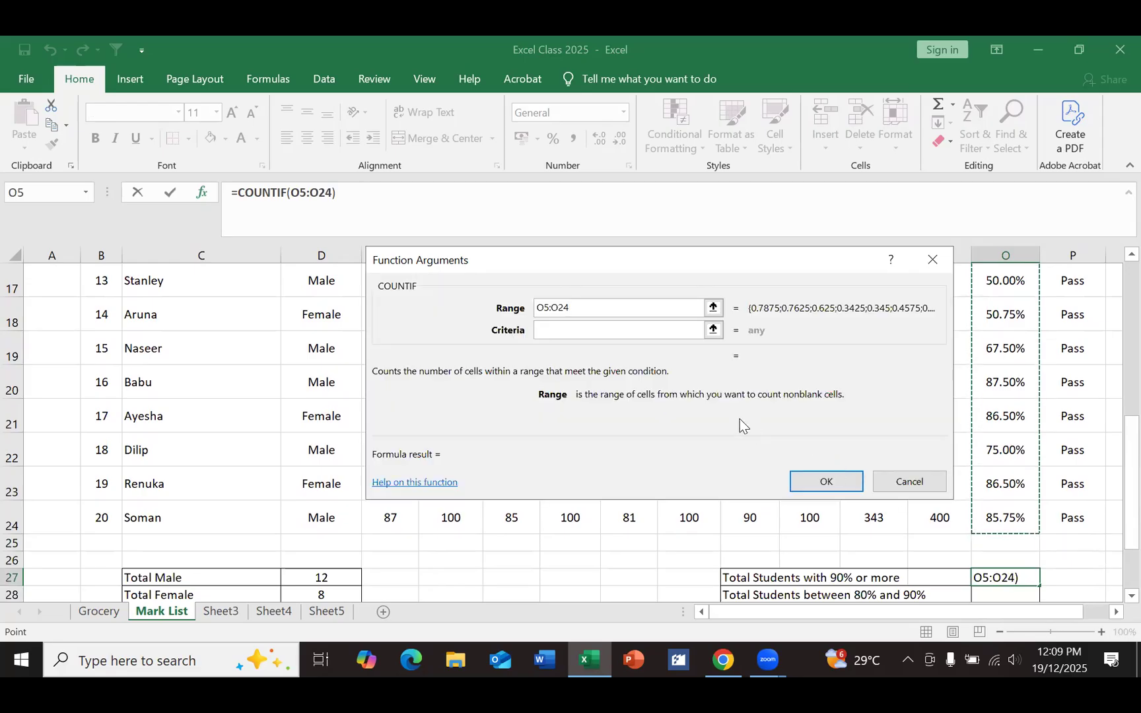
Step: Try the criteria =>90% in O27's COUNTIF for students with 90% or more, and clear the cell
{"action": "left_click", "coordinate": [567, 334]}
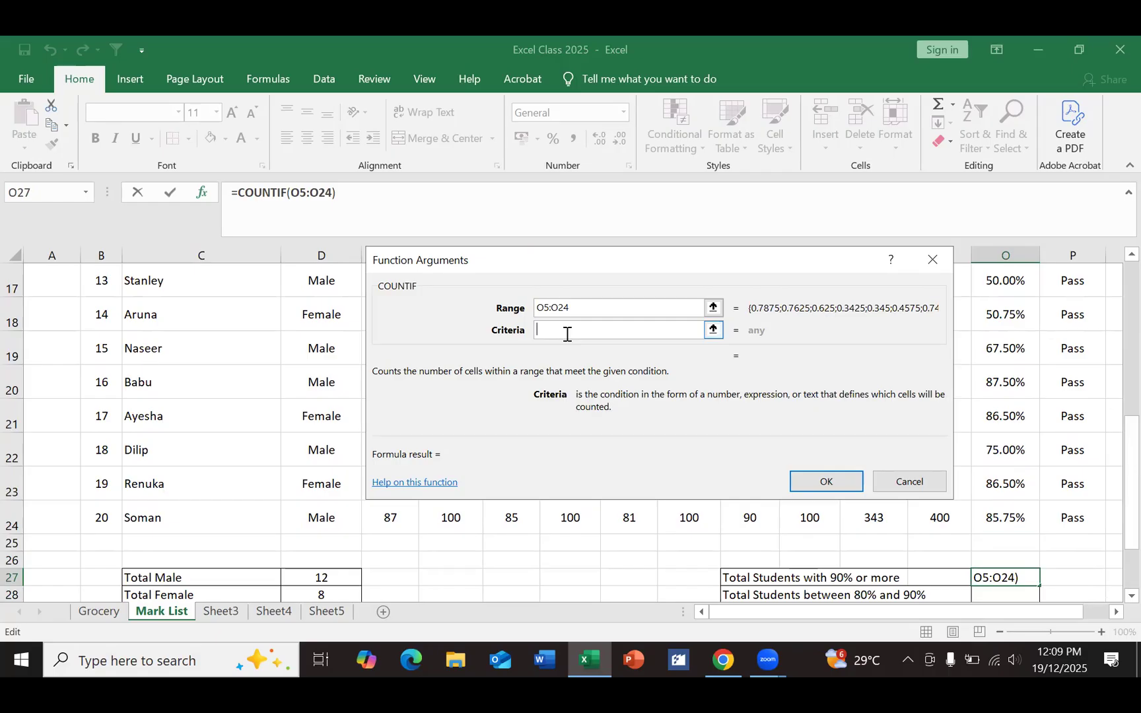
{"action": "type", "text": "=<90"}
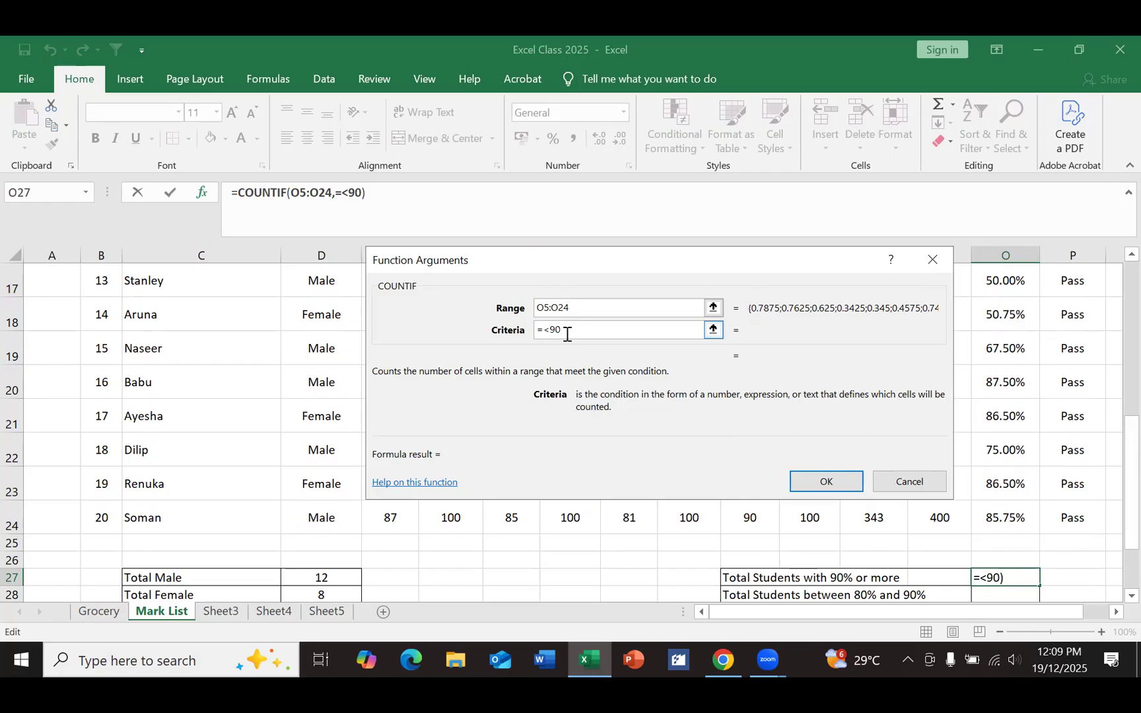
{"action": "type", "text": "%"}
{"action": "key", "text": "BackSpace"}
{"action": "type", "text": ">90%"}
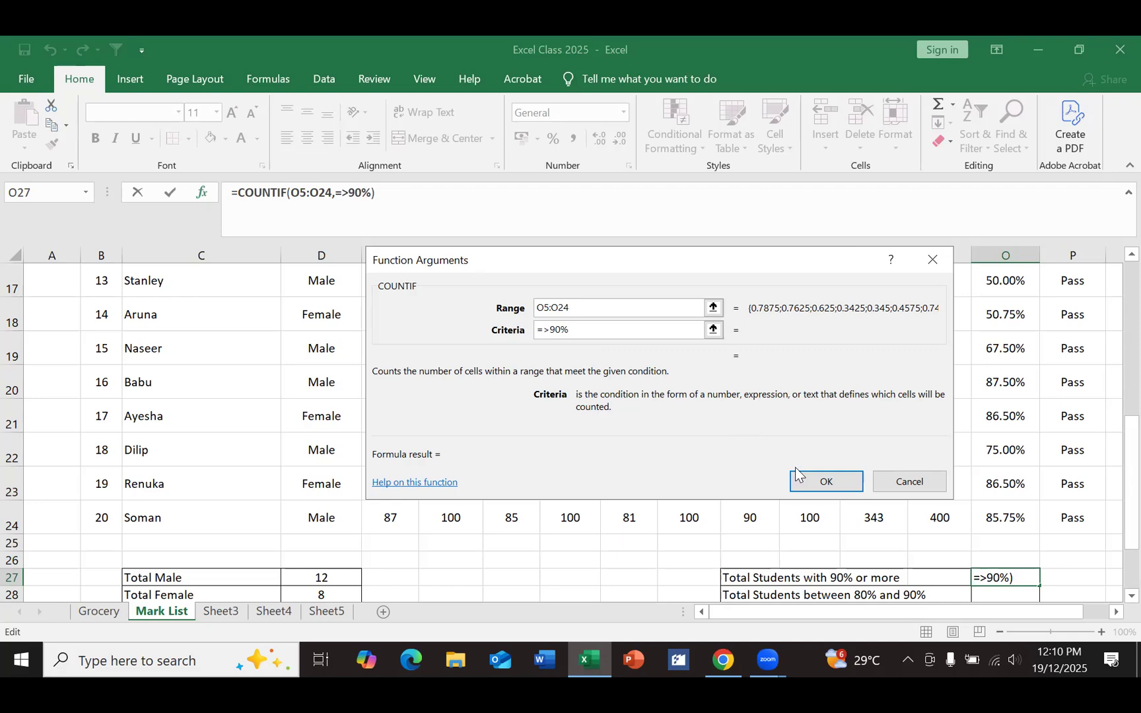
{"action": "left_click", "coordinate": [804, 483]}
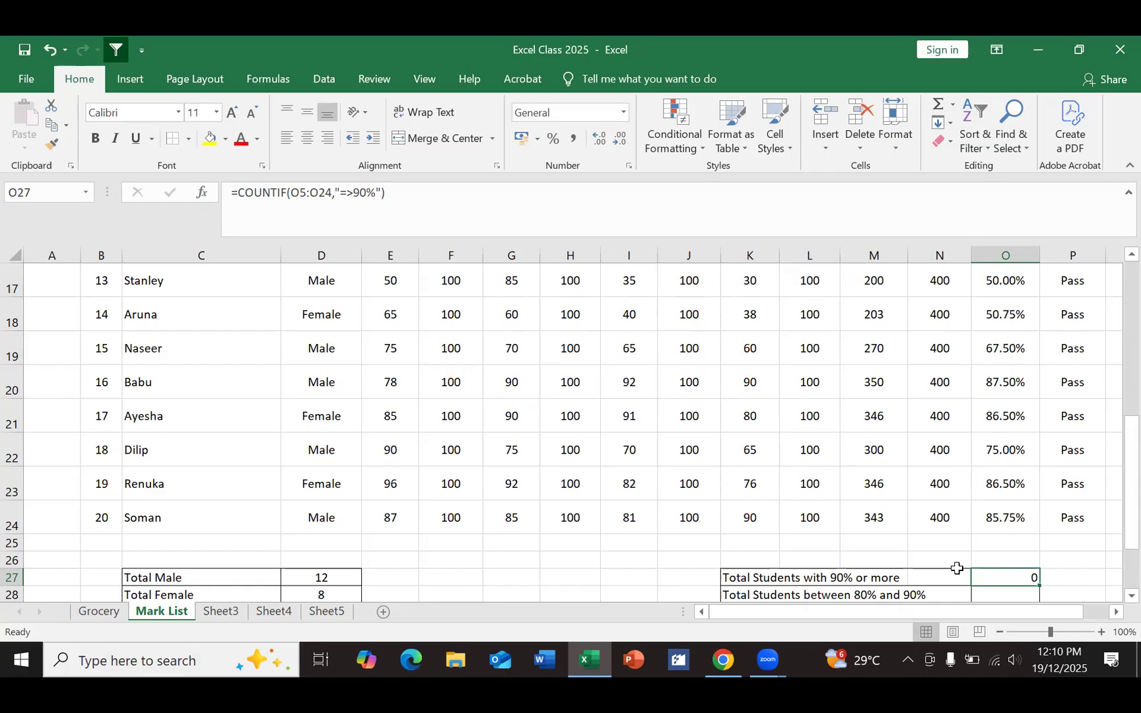
{"action": "key", "text": "Delete"}
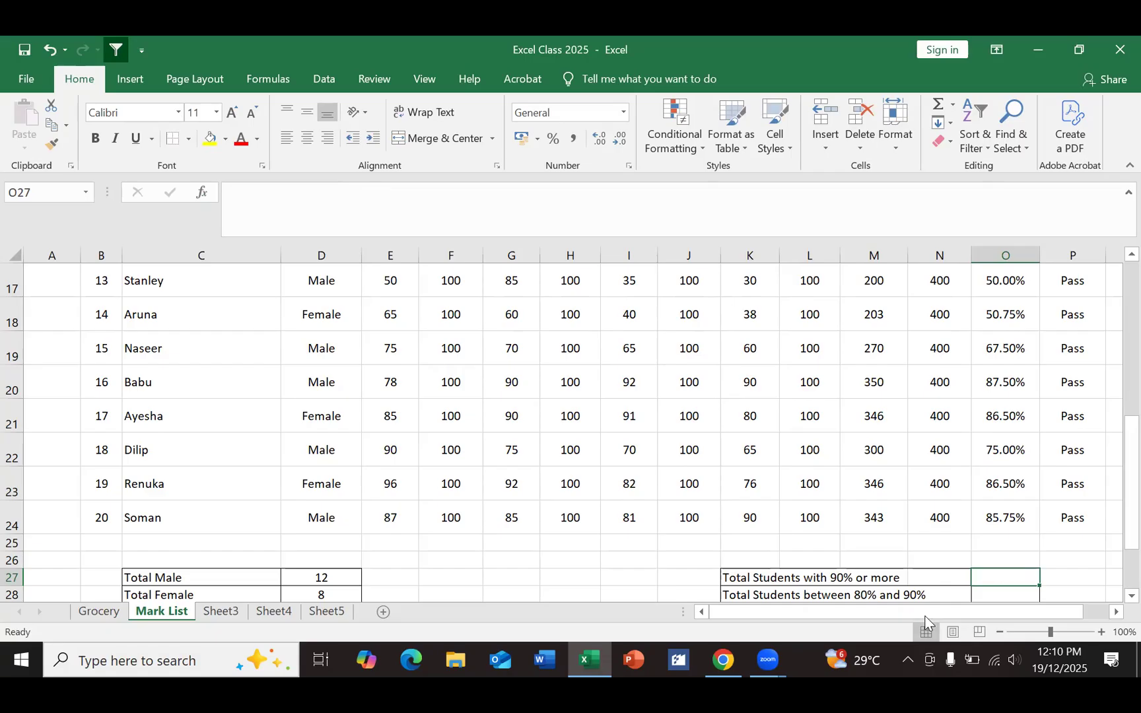
Step: Insert a COUNTIF function in O27, beside Total Students with 90% or more, with O5:O24 as its range
{"action": "scroll", "coordinate": [1093, 575], "scroll_direction": "down", "scroll_amount": 1}
{"action": "left_click", "coordinate": [1036, 573]}
{"action": "left_click", "coordinate": [995, 475]}
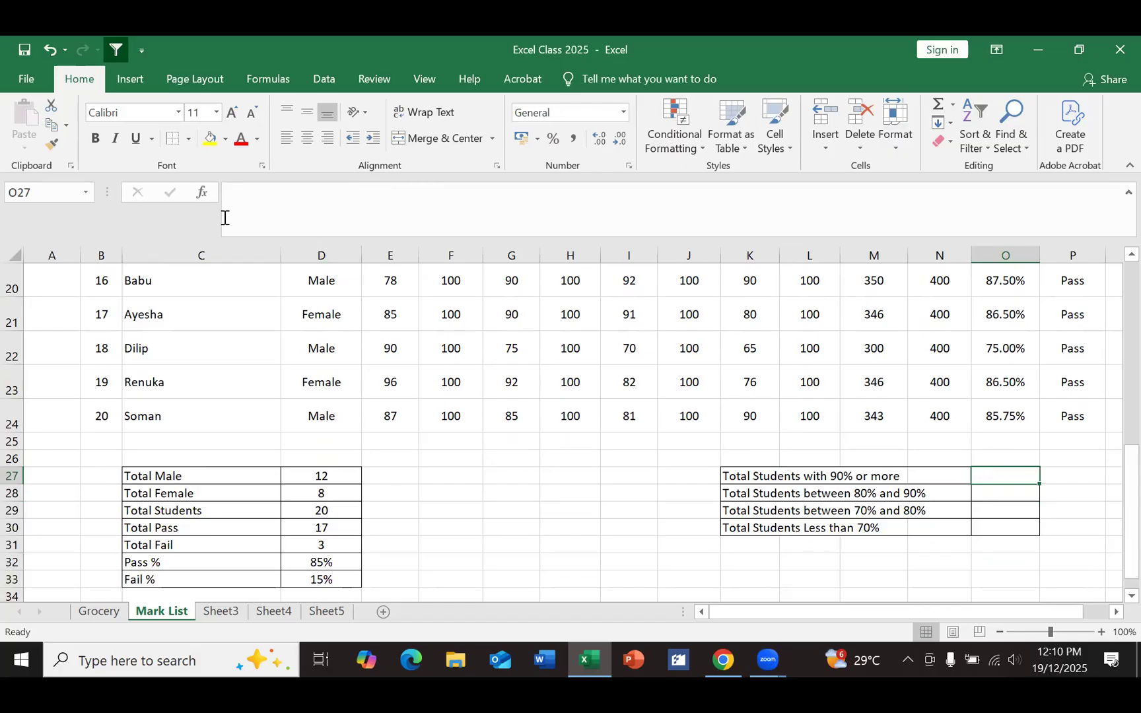
{"action": "left_click", "coordinate": [203, 193]}
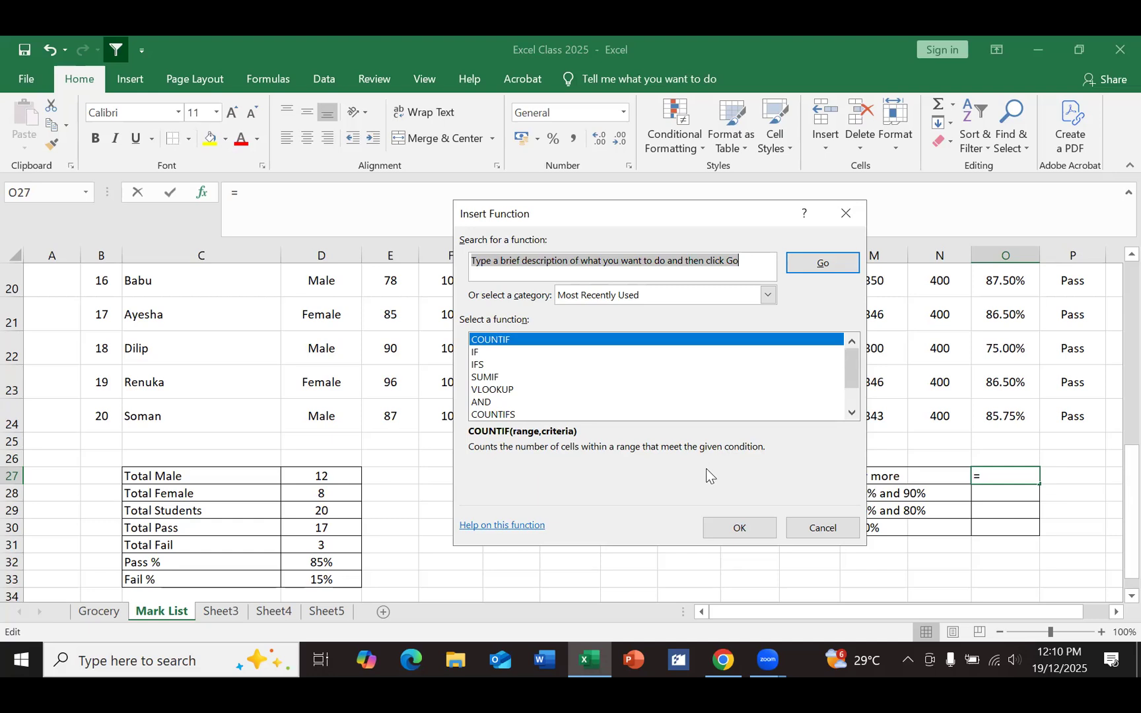
{"action": "left_click", "coordinate": [724, 532]}
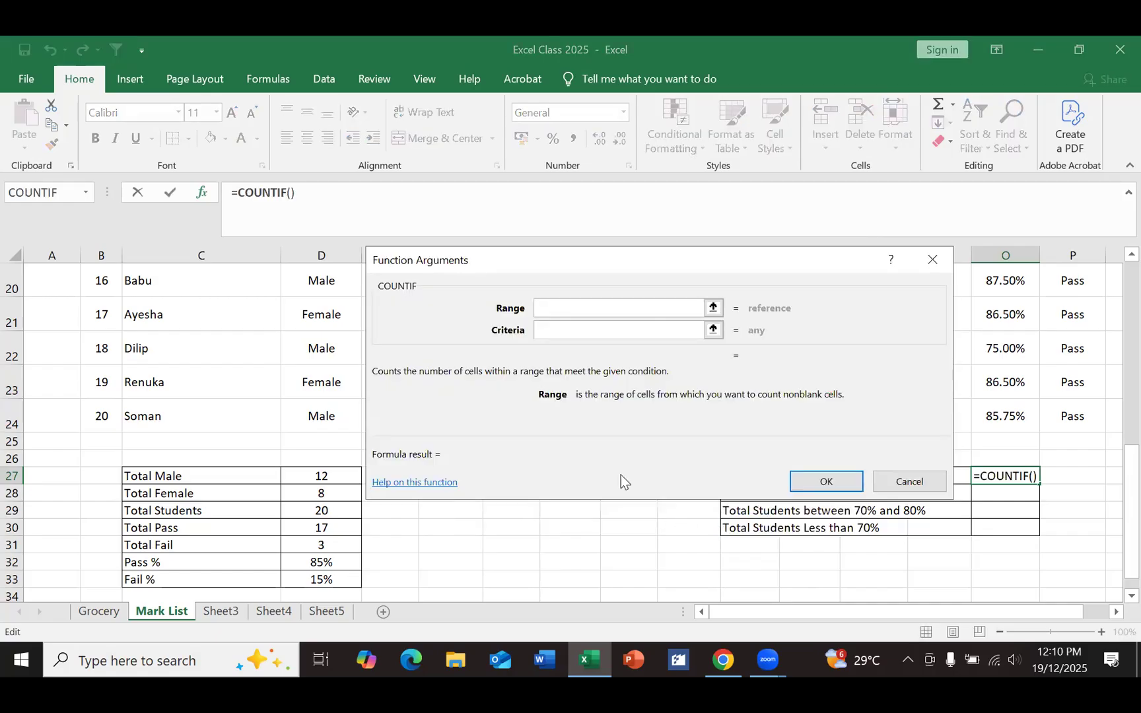
{"action": "scroll", "coordinate": [1062, 469], "scroll_direction": "up", "scroll_amount": 4}
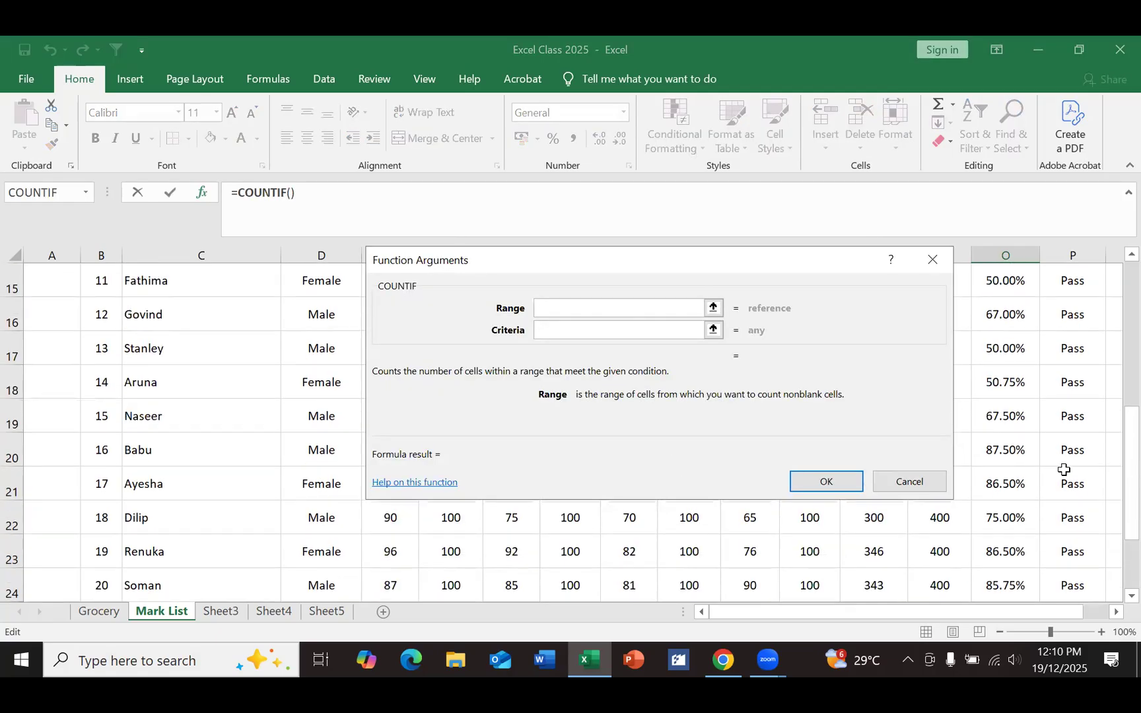
{"action": "scroll", "coordinate": [1064, 469], "scroll_direction": "up", "scroll_amount": 3}
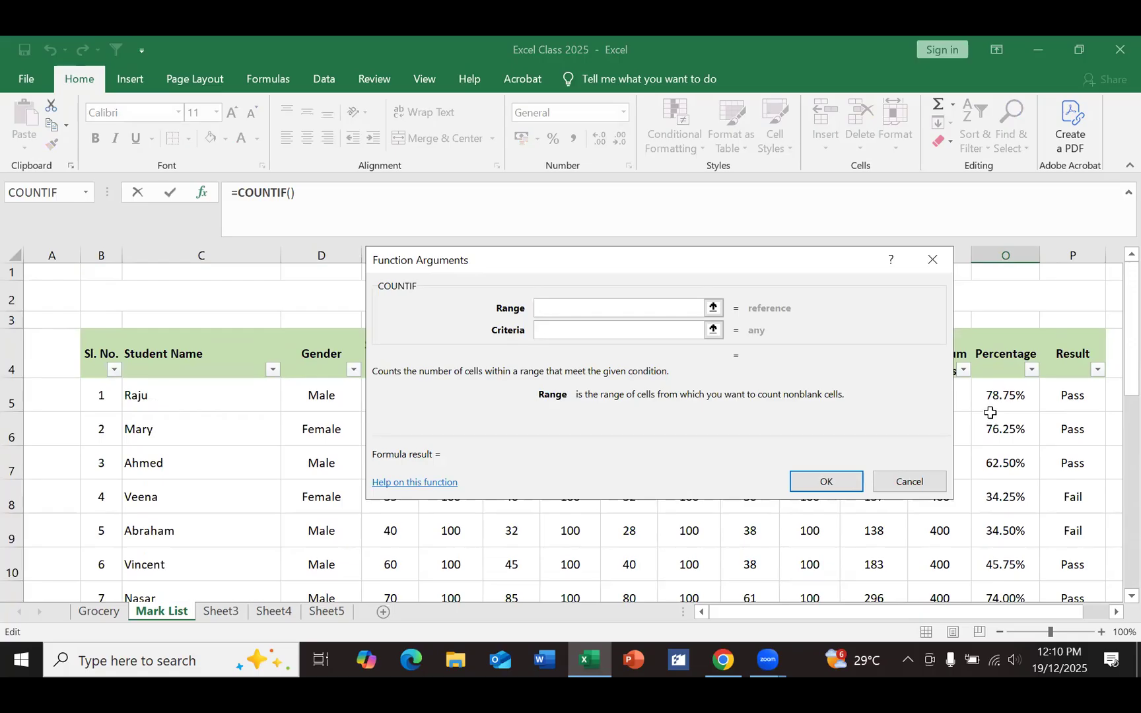
{"action": "left_click_drag", "start_coordinate": [983, 396], "coordinate": [1014, 416]}
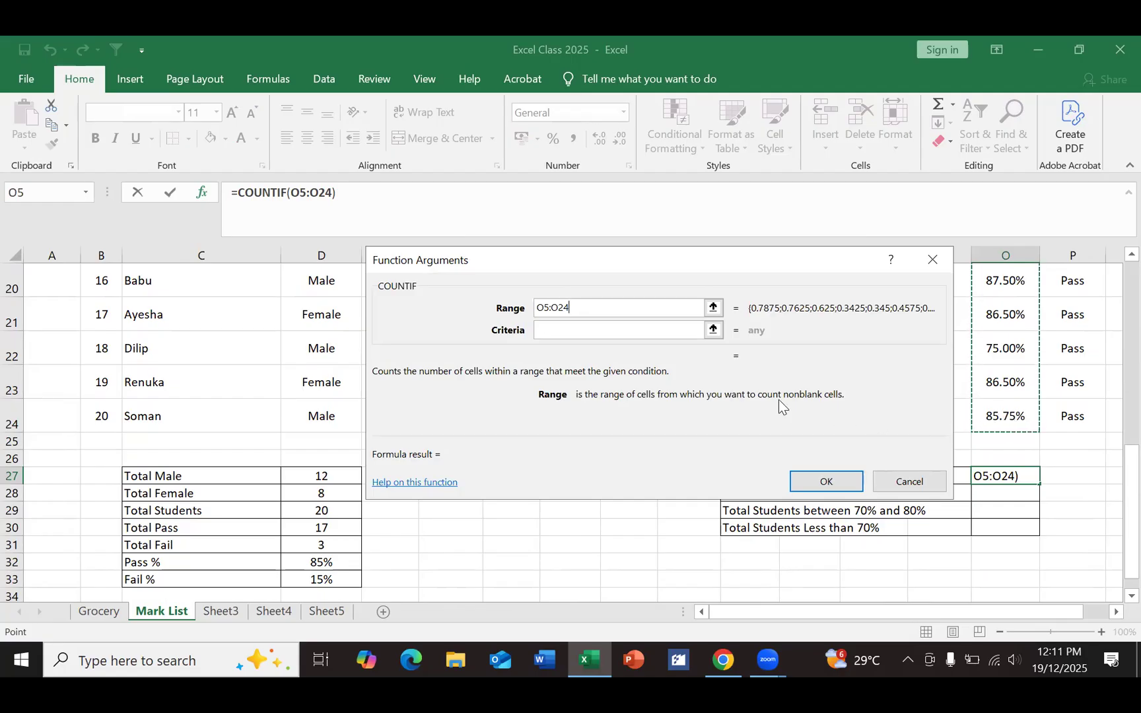
Step: Set the criteria of O27's COUNTIF to =>90% and enter the formula
{"action": "left_click", "coordinate": [550, 331]}
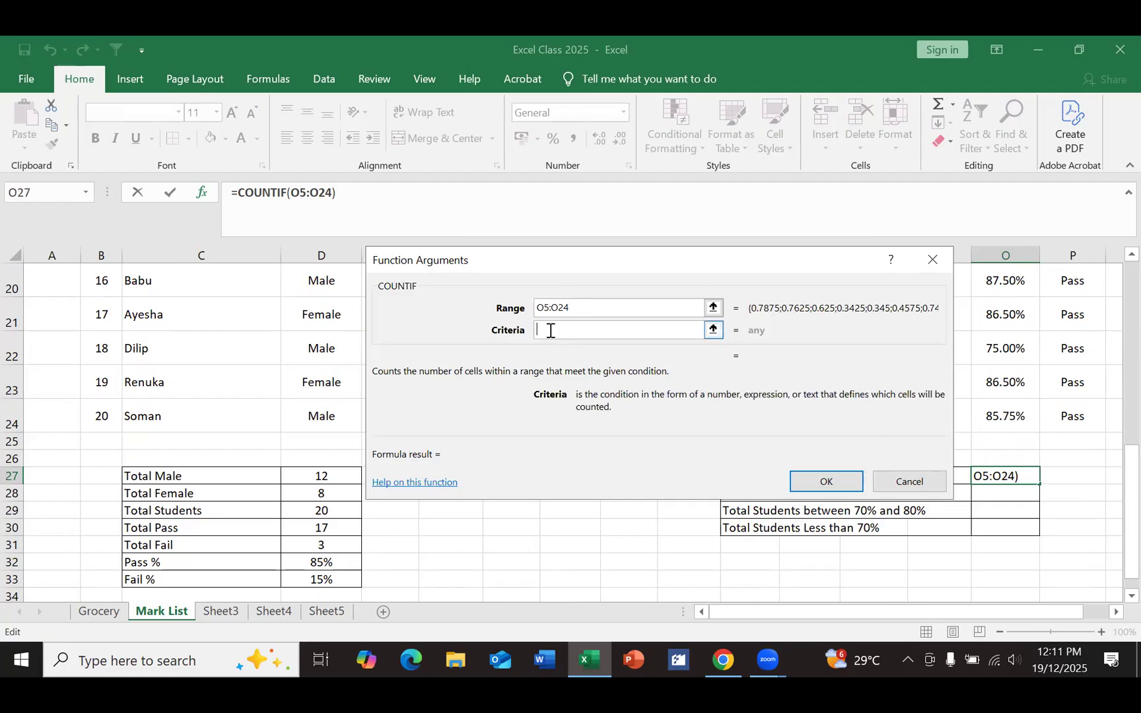
{"action": "type", "text": "=>"}
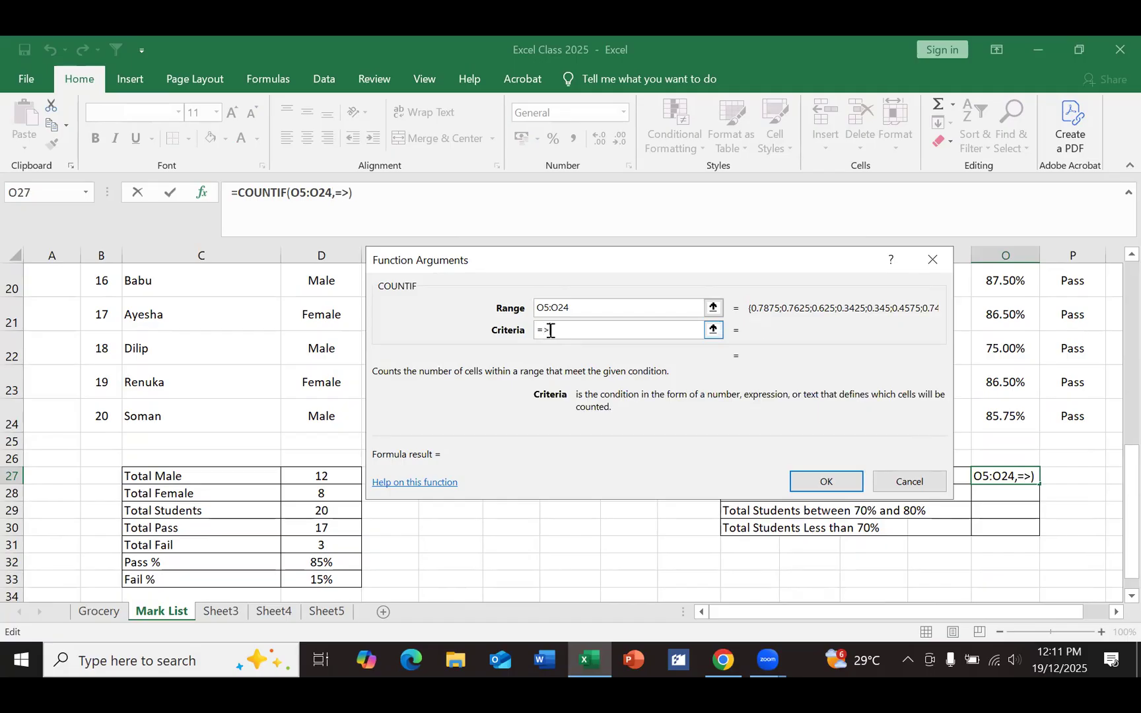
{"action": "type", "text": "90%"}
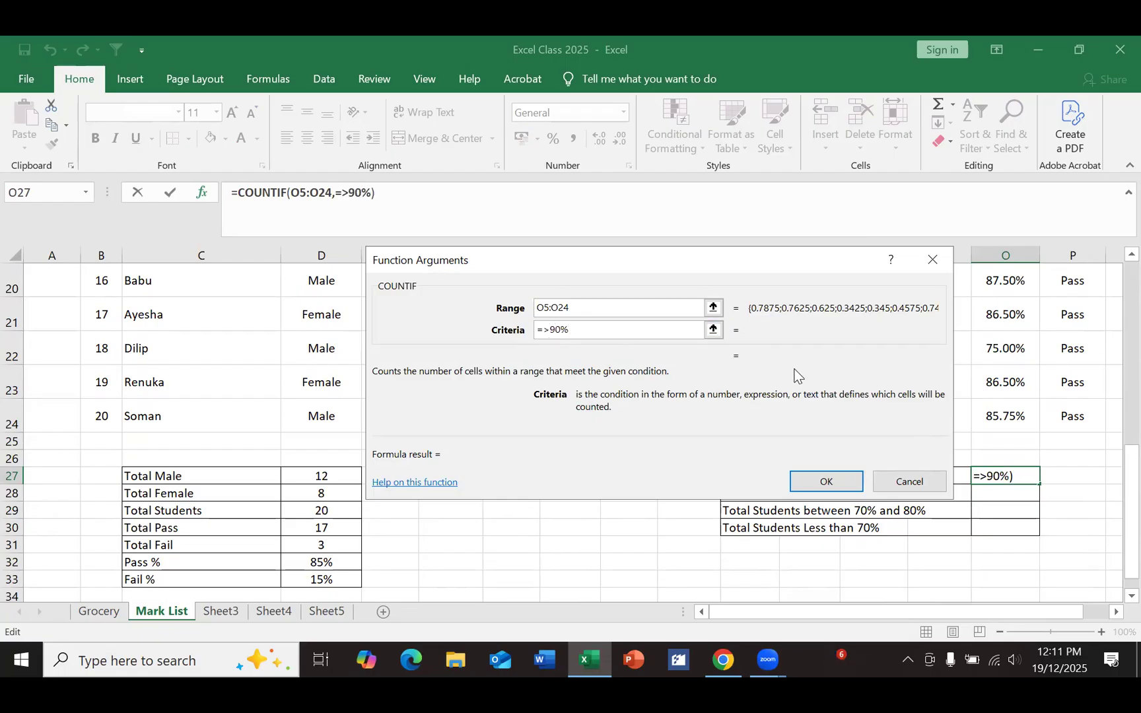
{"action": "left_click", "coordinate": [830, 482]}
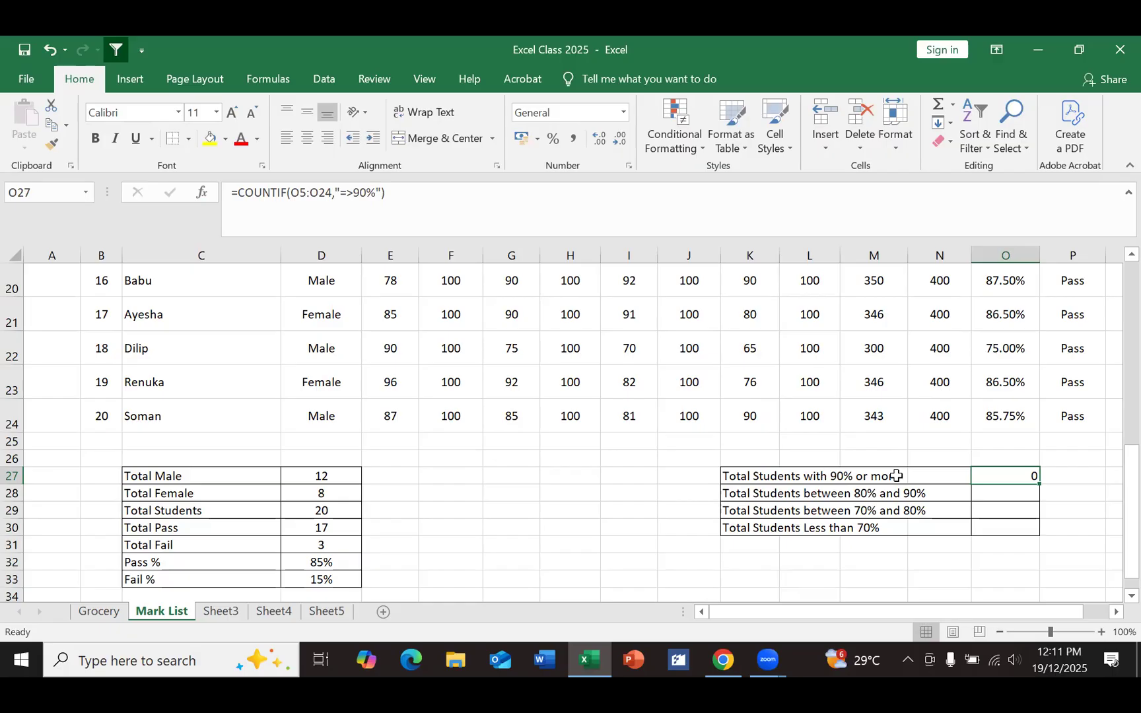
Step: Centre the count cells O27:O30 of the percentage-range table horizontally
{"action": "left_click", "coordinate": [1007, 545]}
{"action": "left_click_drag", "start_coordinate": [1015, 482], "coordinate": [991, 526]}
{"action": "left_click", "coordinate": [308, 140]}
{"action": "left_click", "coordinate": [612, 553]}
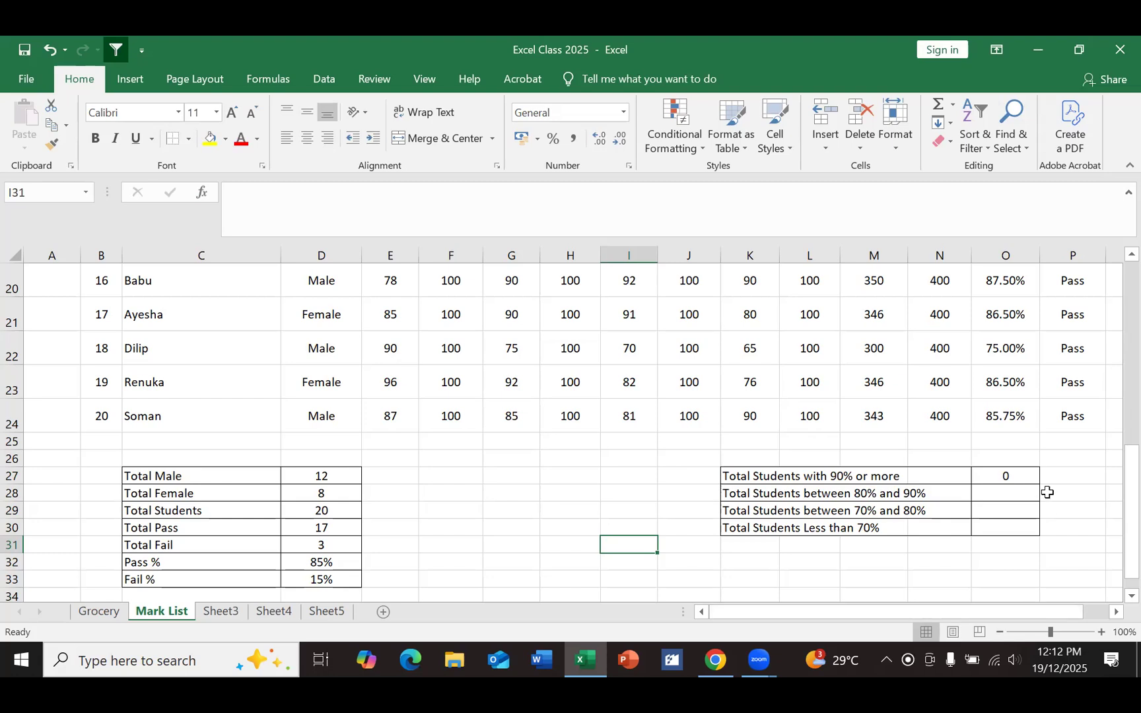
Step: Insert a COUNTIFS function in O28, for students between 80% and 90%, with O5:O24 as the first criteria range
{"action": "left_click", "coordinate": [1003, 494]}
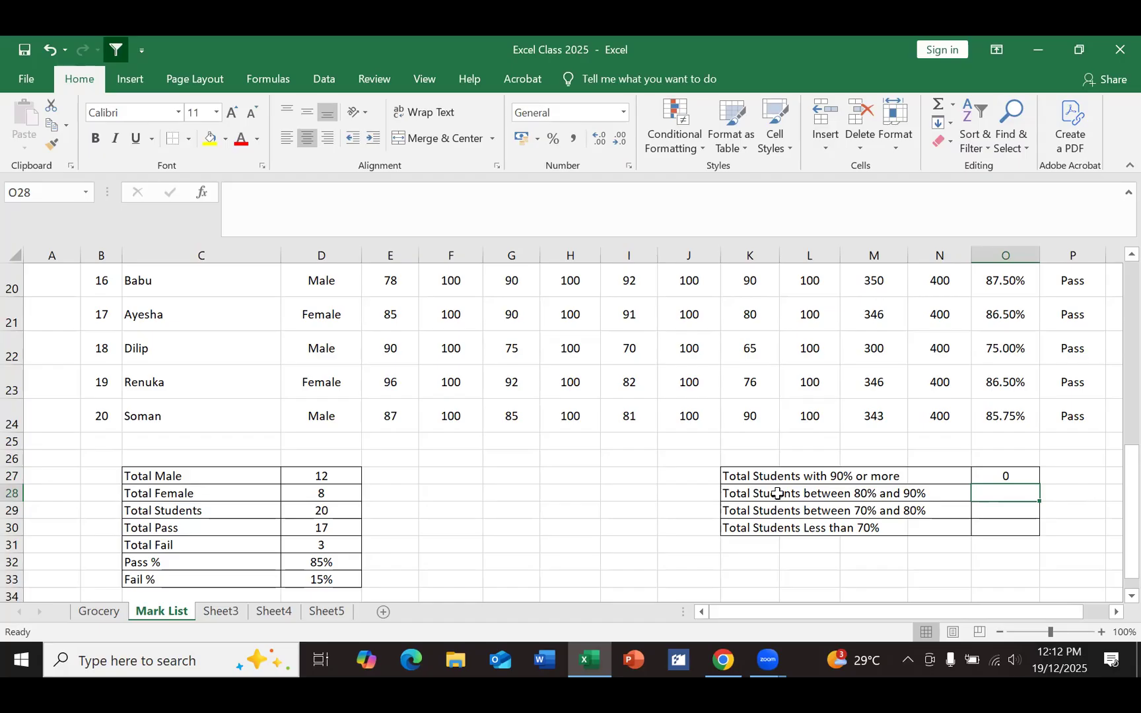
{"action": "left_click", "coordinate": [1058, 559]}
{"action": "left_click", "coordinate": [985, 499]}
{"action": "left_click", "coordinate": [202, 195]}
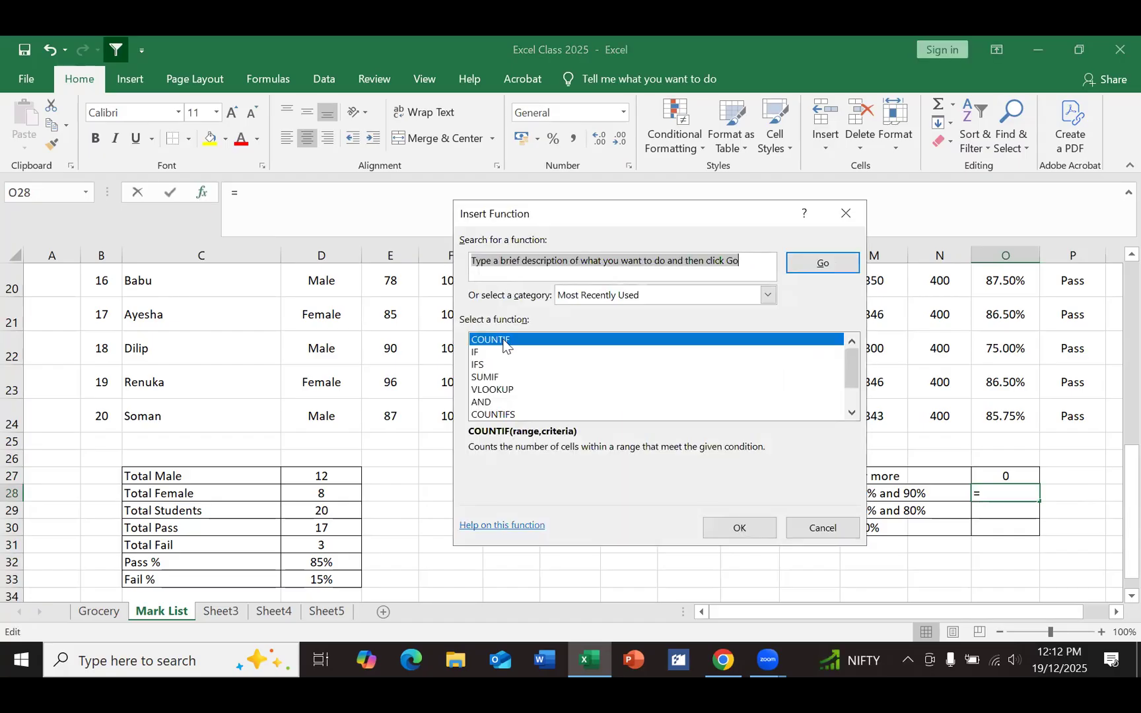
{"action": "left_click", "coordinate": [489, 418]}
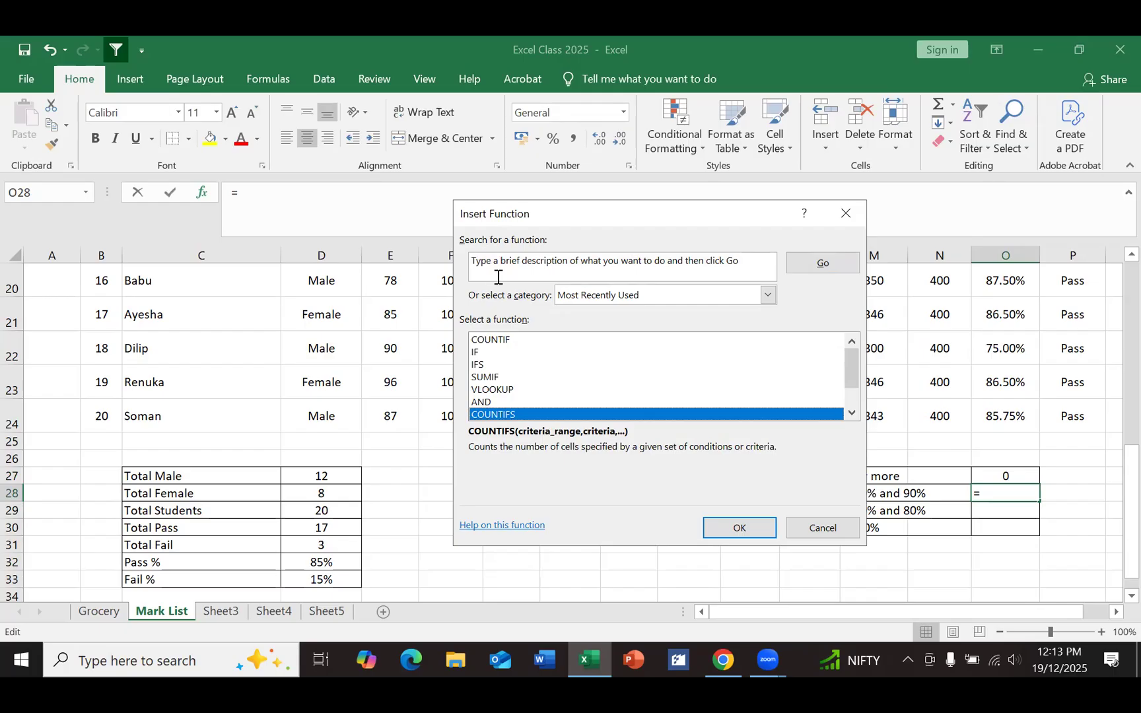
{"action": "left_click", "coordinate": [738, 529]}
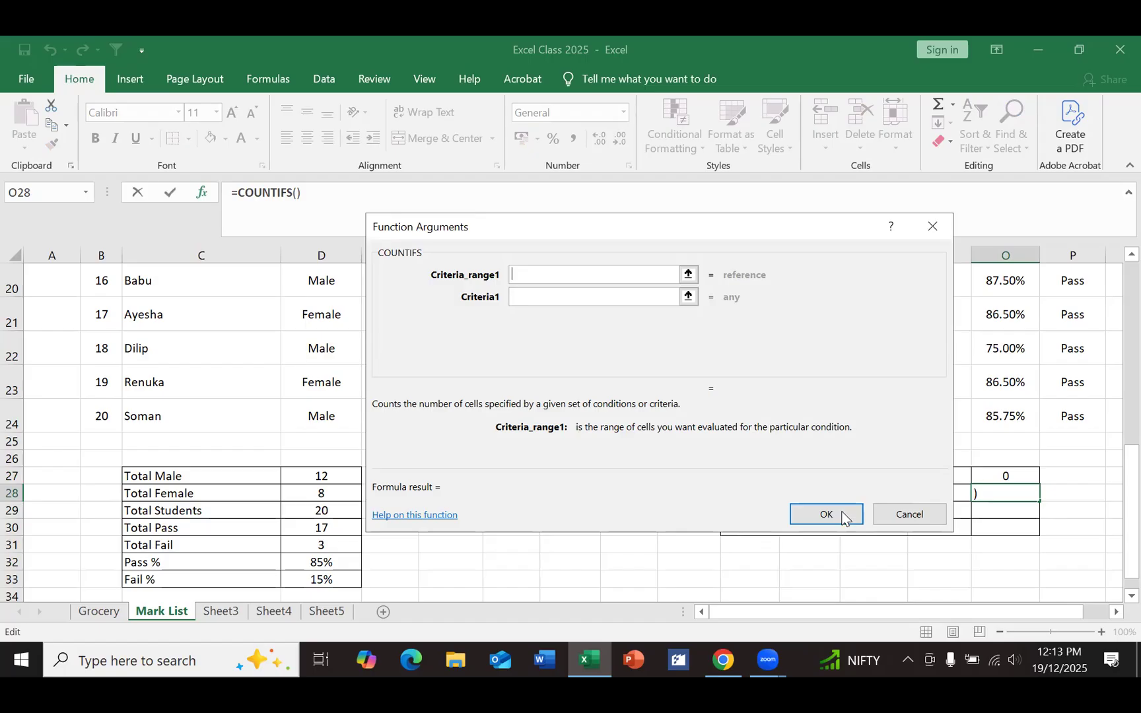
{"action": "scroll", "coordinate": [1032, 374], "scroll_direction": "up", "scroll_amount": 6}
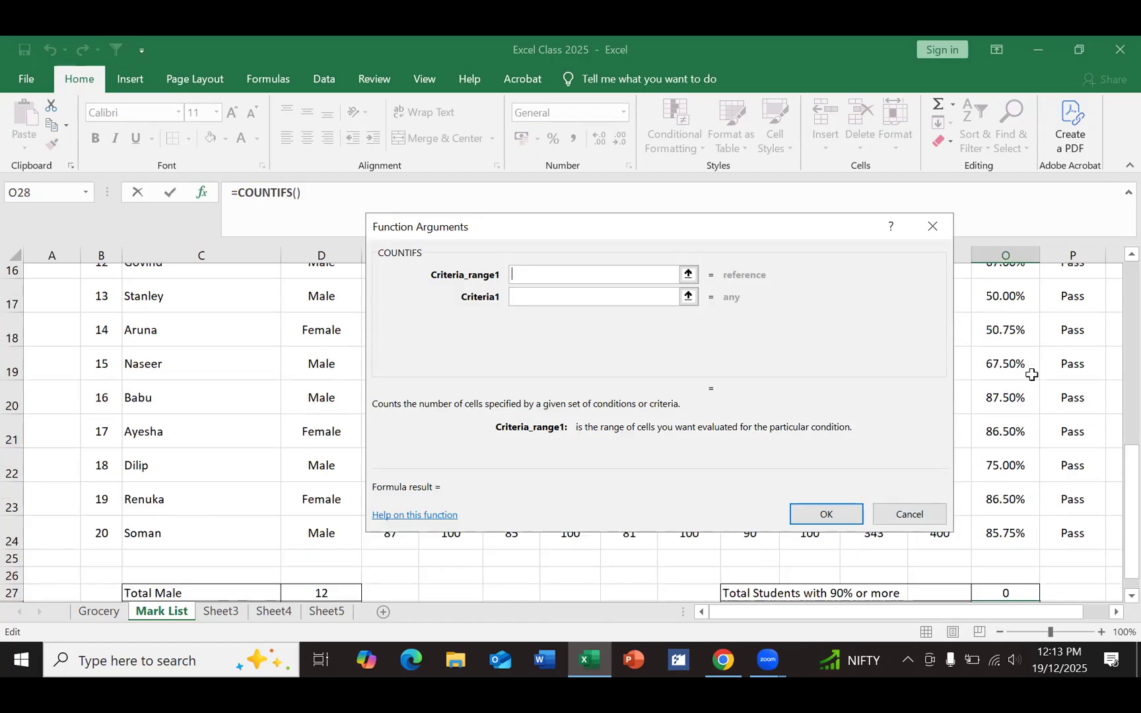
{"action": "scroll", "coordinate": [1032, 374], "scroll_direction": "up", "scroll_amount": 1}
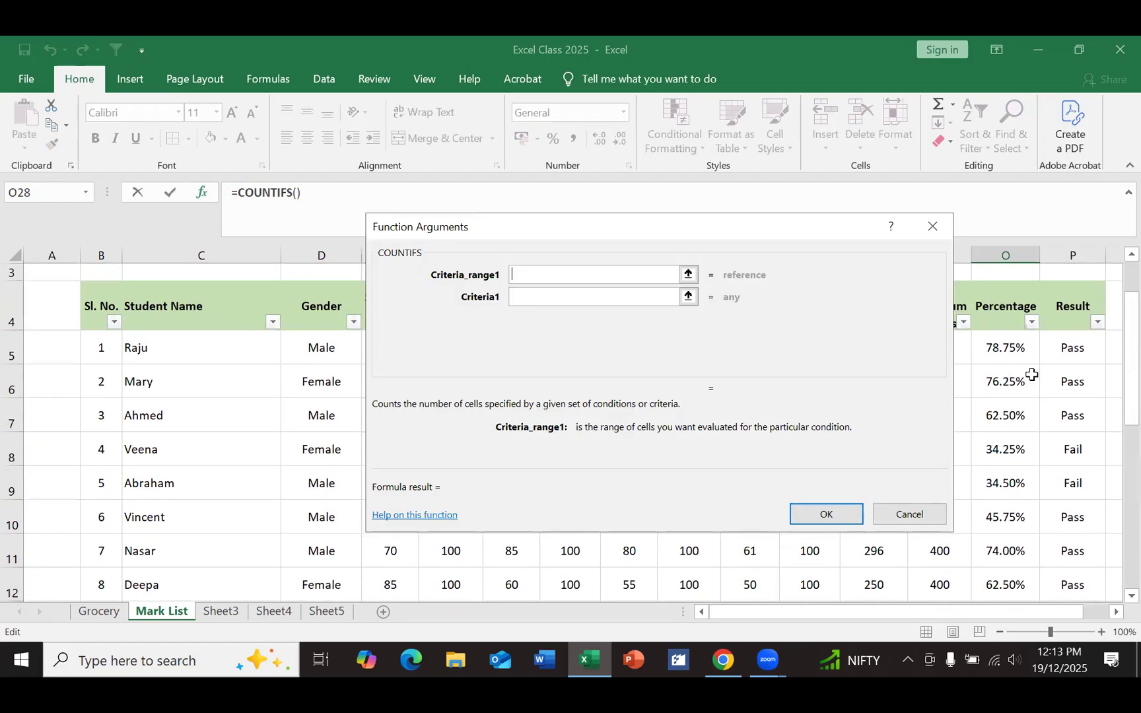
{"action": "left_click_drag", "start_coordinate": [1009, 350], "coordinate": [1000, 562]}
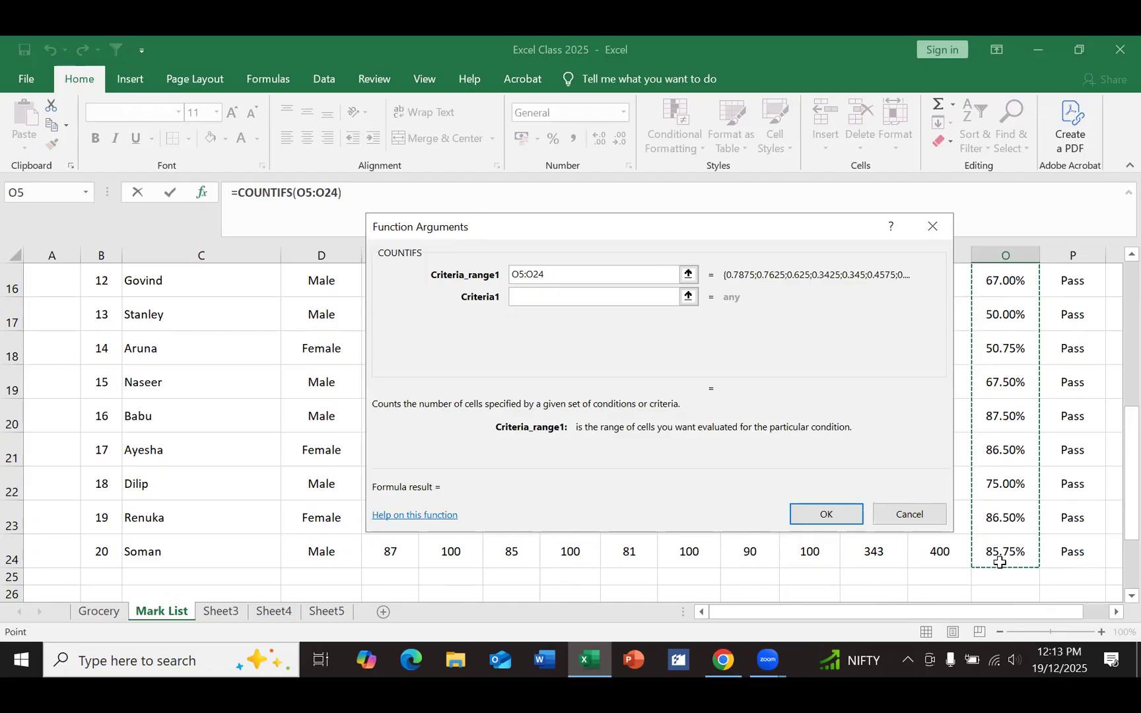
Step: Set the first criteria of O28's COUNTIFS to =>80%
{"action": "left_click", "coordinate": [525, 291]}
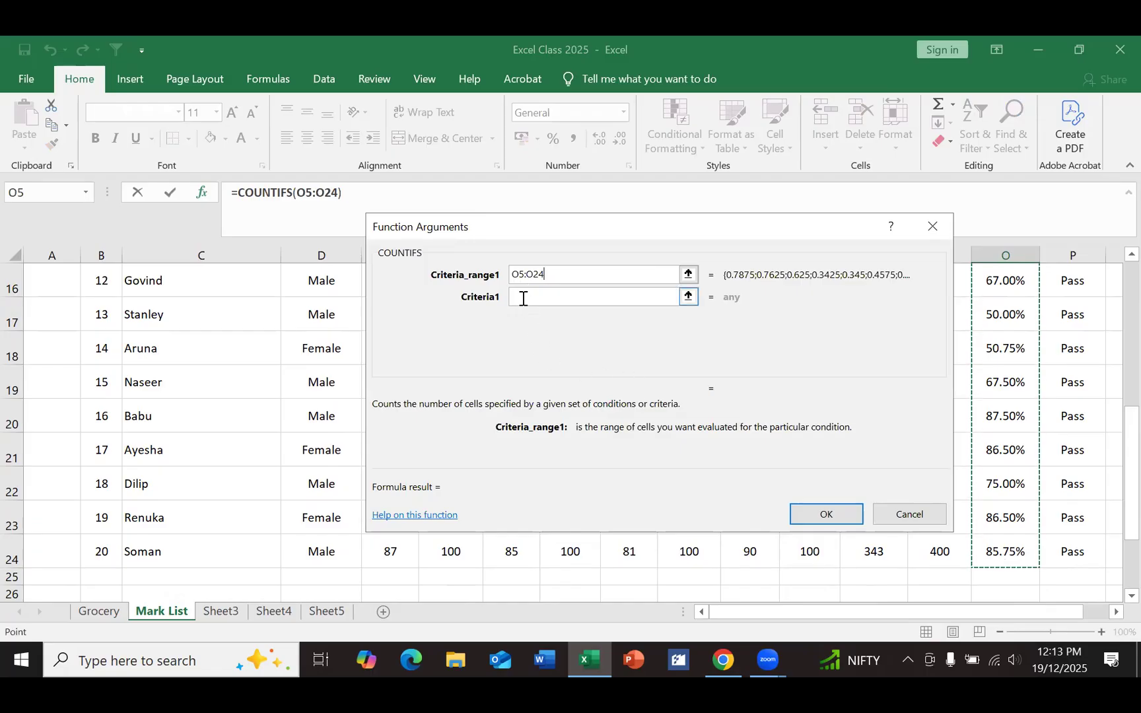
{"action": "left_click", "coordinate": [523, 299]}
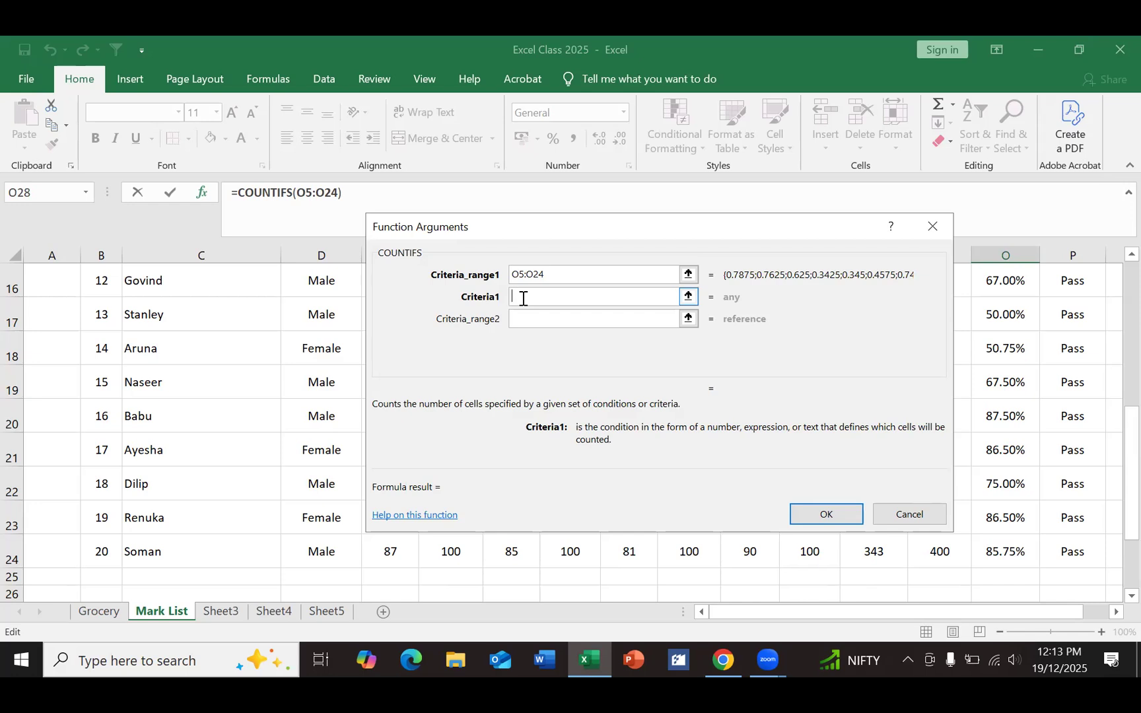
{"action": "type", "text": "=>80%"}
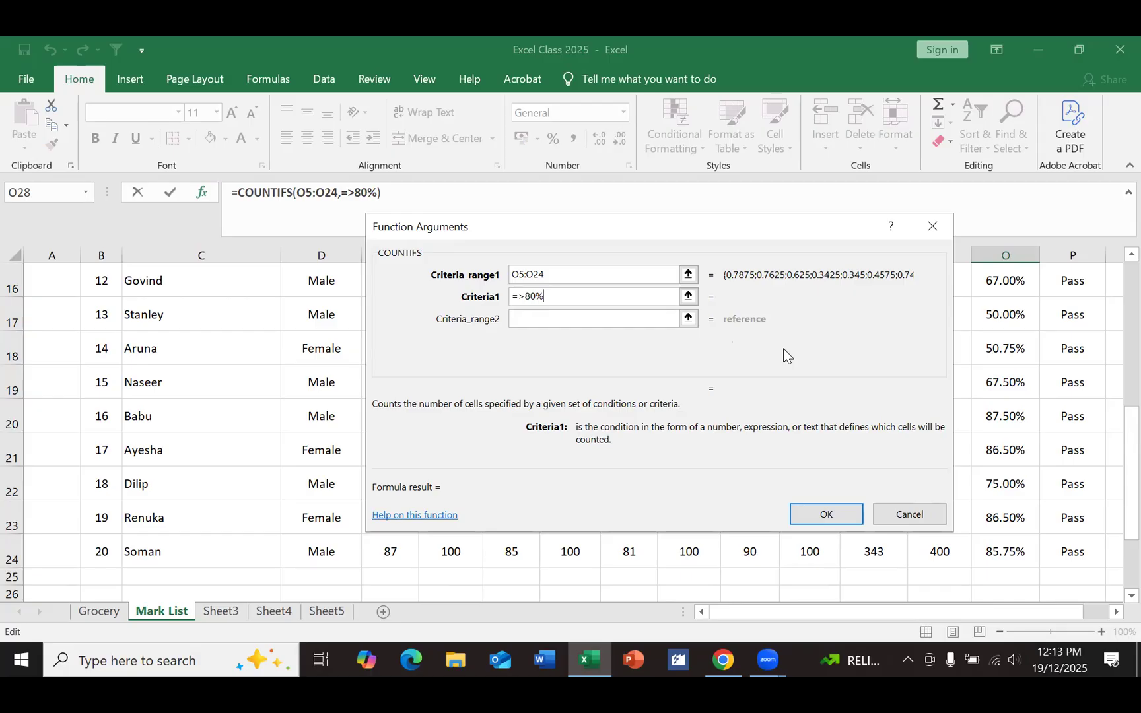
Step: Add O5:O24 as the second criteria range of O28's COUNTIFS with the criteria >90%, and enter the formula
{"action": "left_click", "coordinate": [530, 319]}
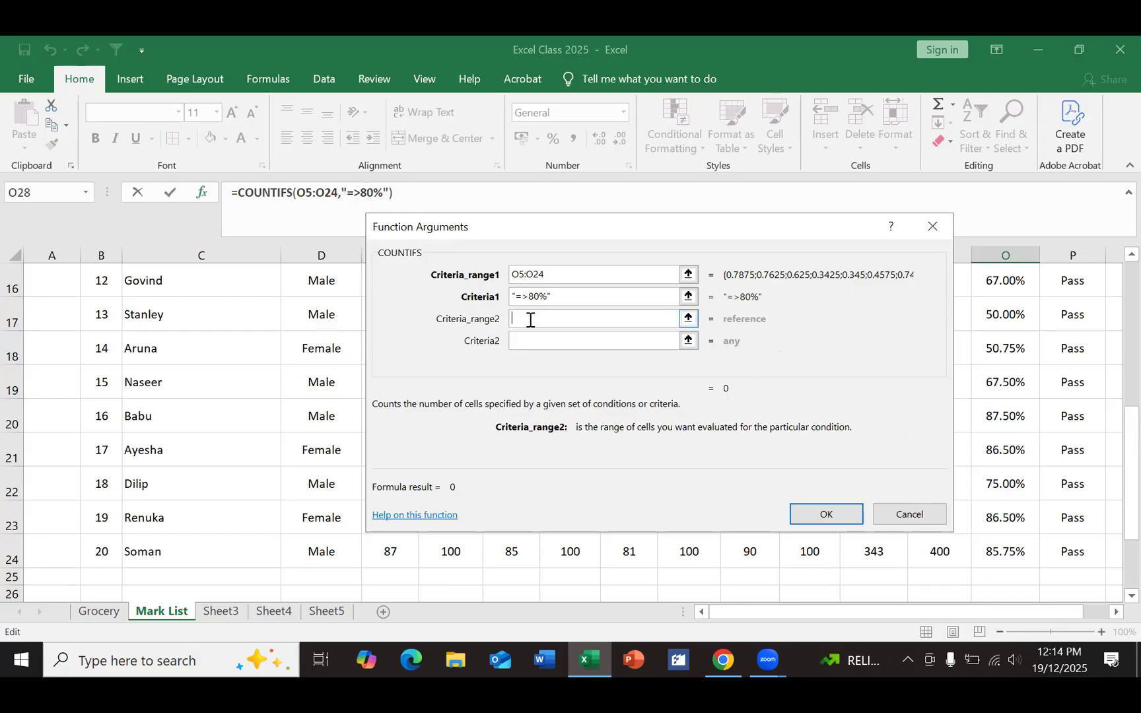
{"action": "scroll", "coordinate": [1035, 366], "scroll_direction": "up", "scroll_amount": 4}
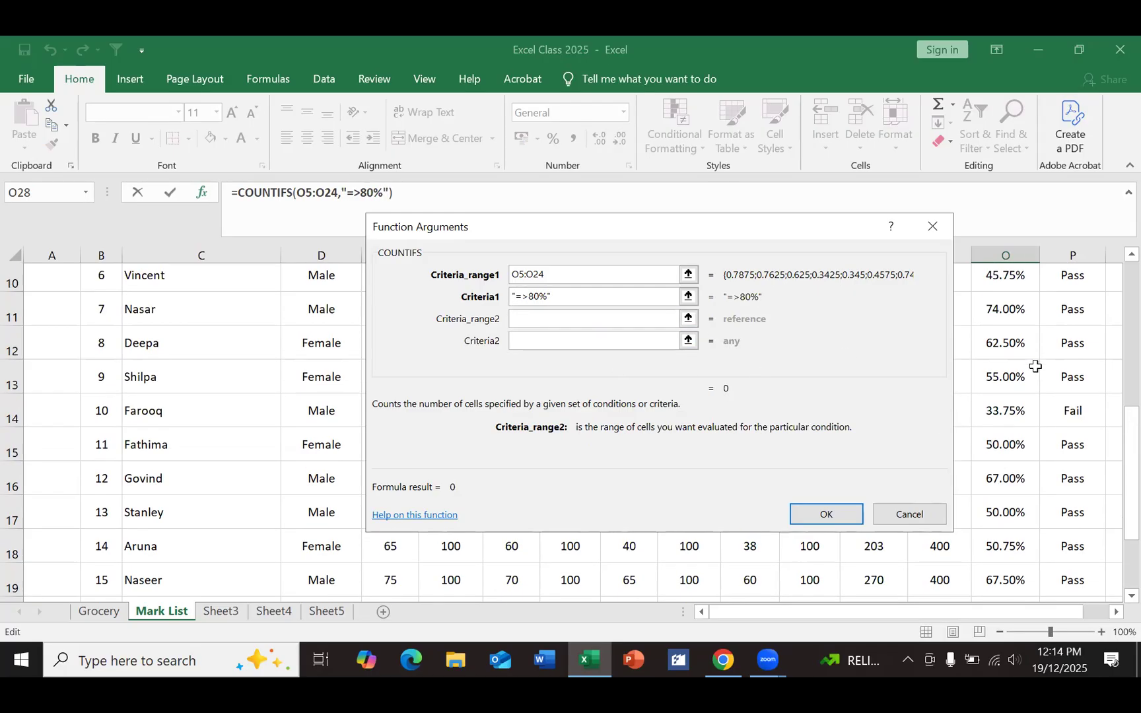
{"action": "scroll", "coordinate": [1035, 366], "scroll_direction": "up", "scroll_amount": 2}
{"action": "left_click", "coordinate": [1000, 395]}
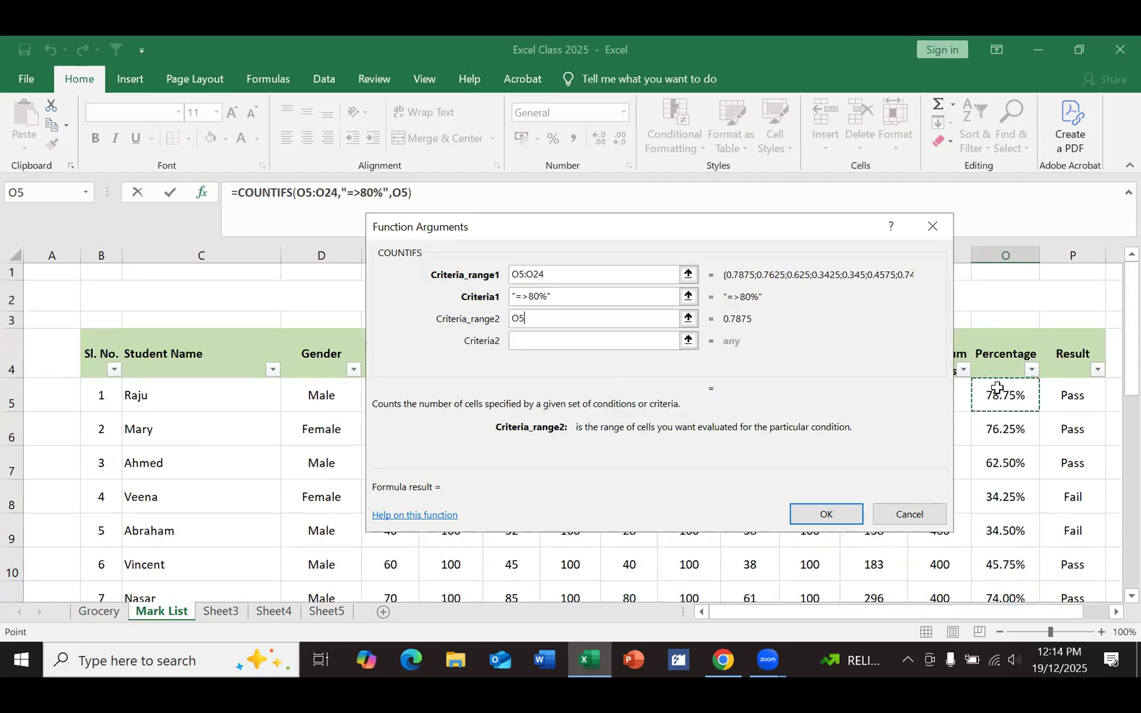
{"action": "left_click_drag", "start_coordinate": [1011, 523], "coordinate": [989, 558]}
{"action": "left_click", "coordinate": [536, 340]}
{"action": "left_click", "coordinate": [532, 342]}
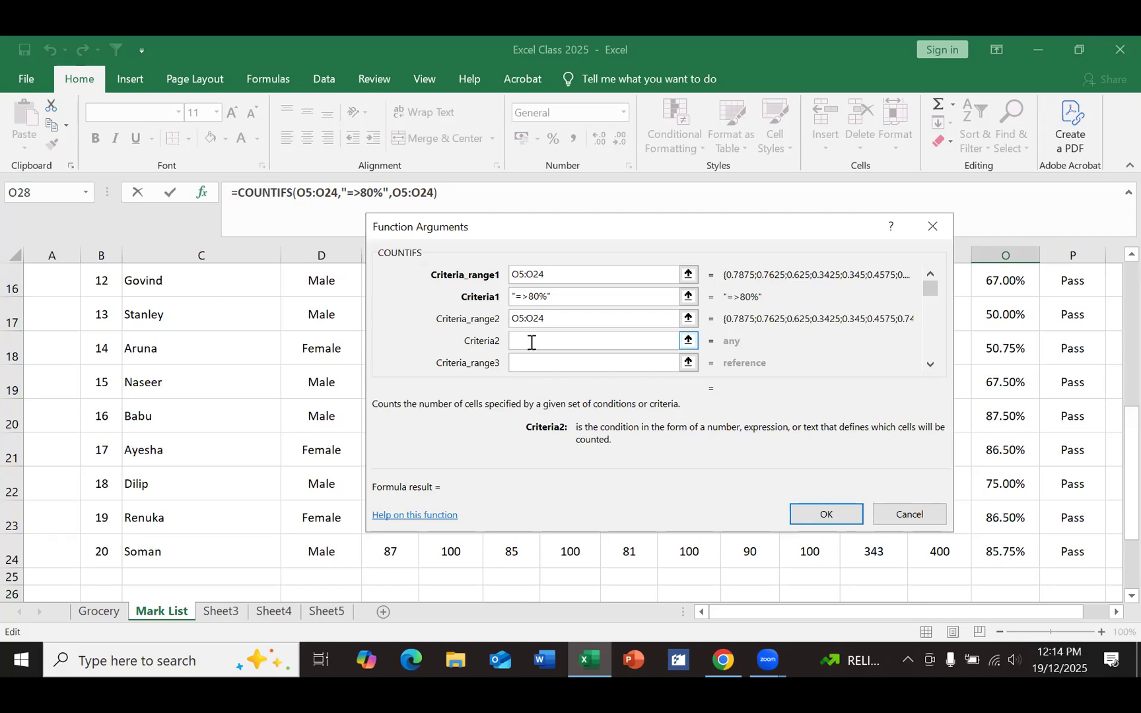
{"action": "type", "text": ">90%"}
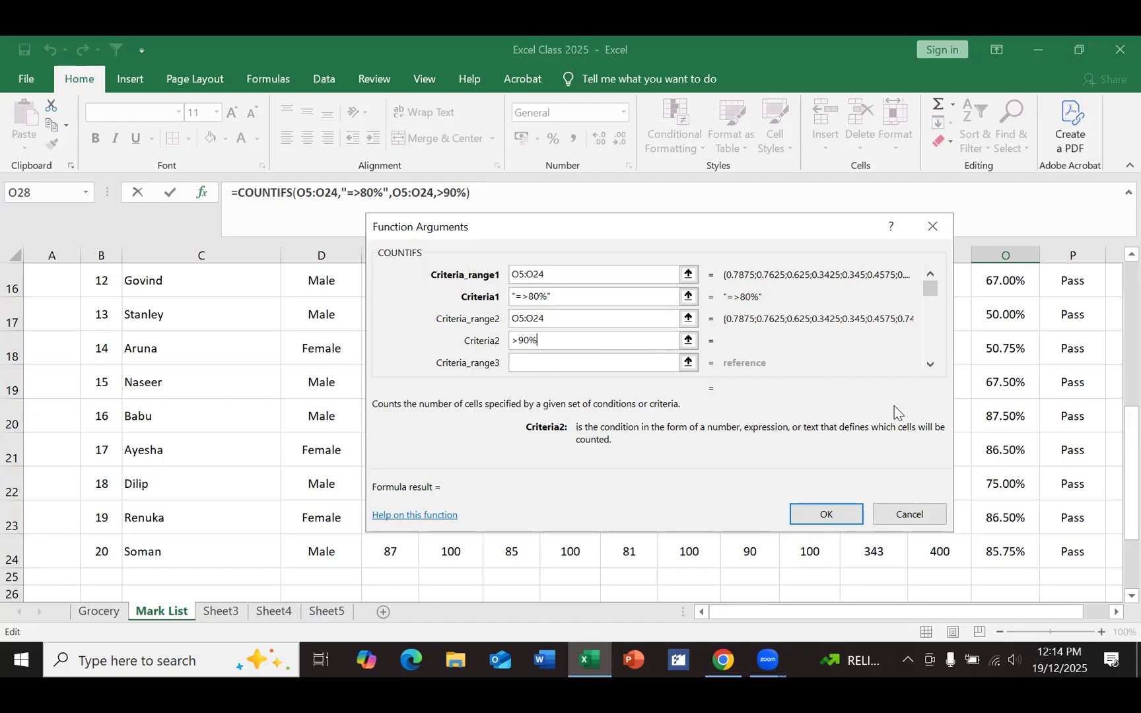
{"action": "left_click", "coordinate": [815, 518]}
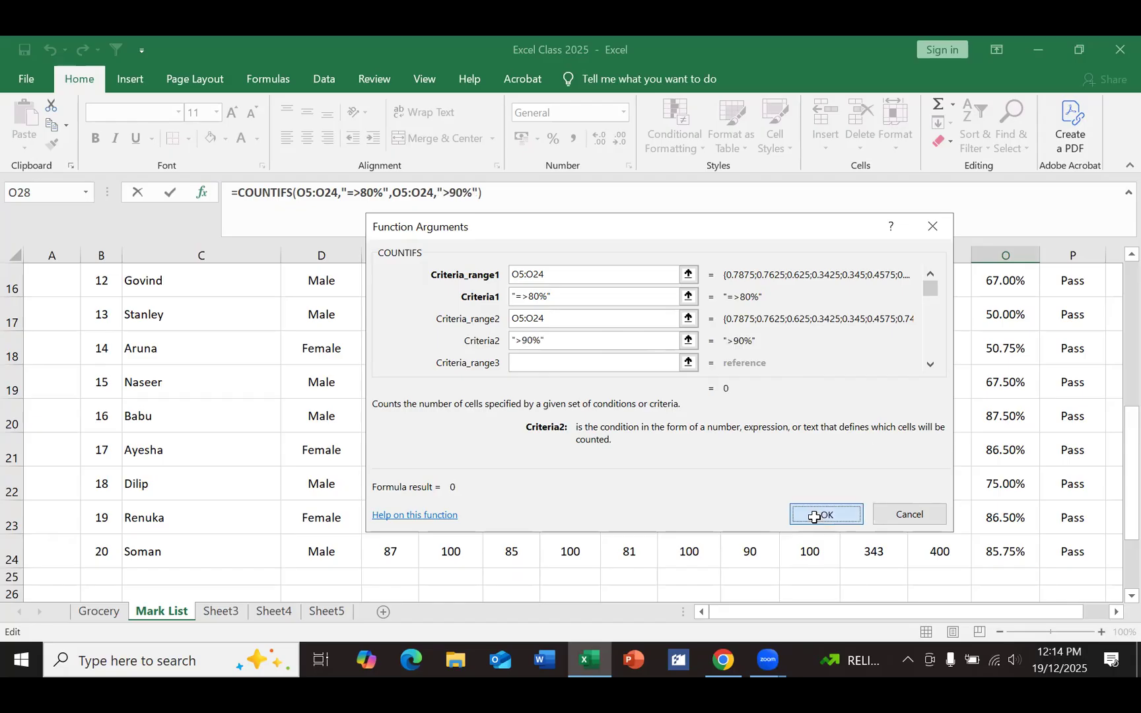
Step: Check the students' values in the Percentage column against the COUNTIFS formula in O28
{"action": "scroll", "coordinate": [1080, 535], "scroll_direction": "down", "scroll_amount": 1}
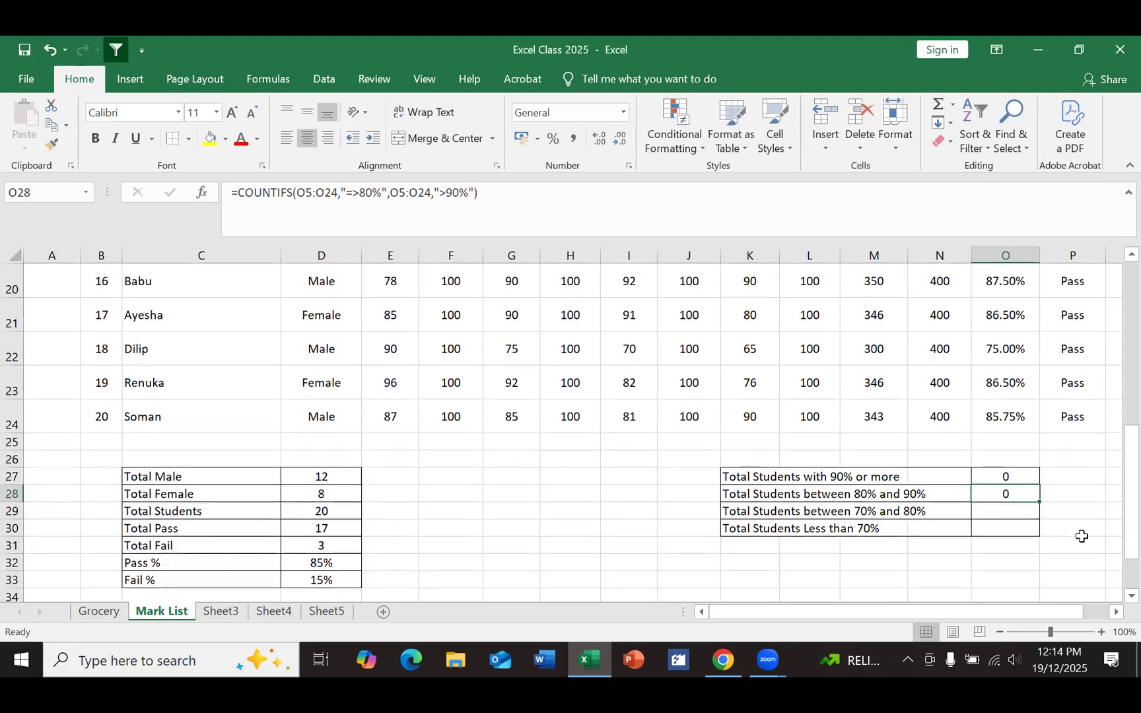
{"action": "scroll", "coordinate": [1081, 536], "scroll_direction": "up", "scroll_amount": 4}
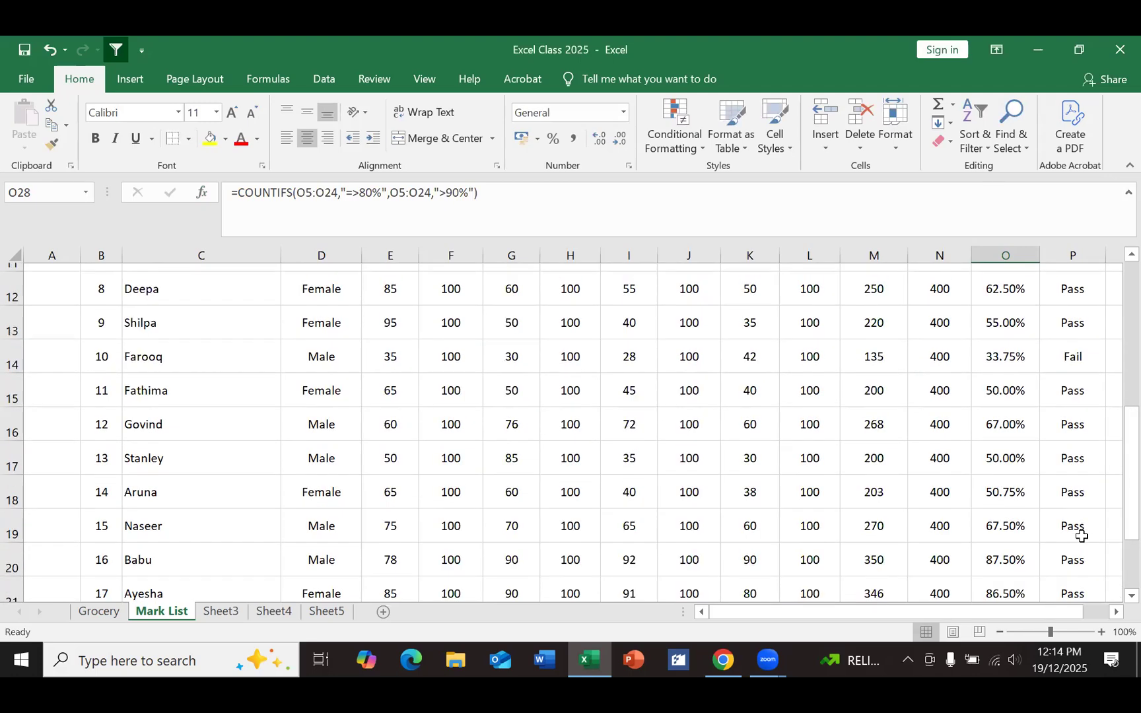
{"action": "scroll", "coordinate": [1082, 536], "scroll_direction": "up", "scroll_amount": 3}
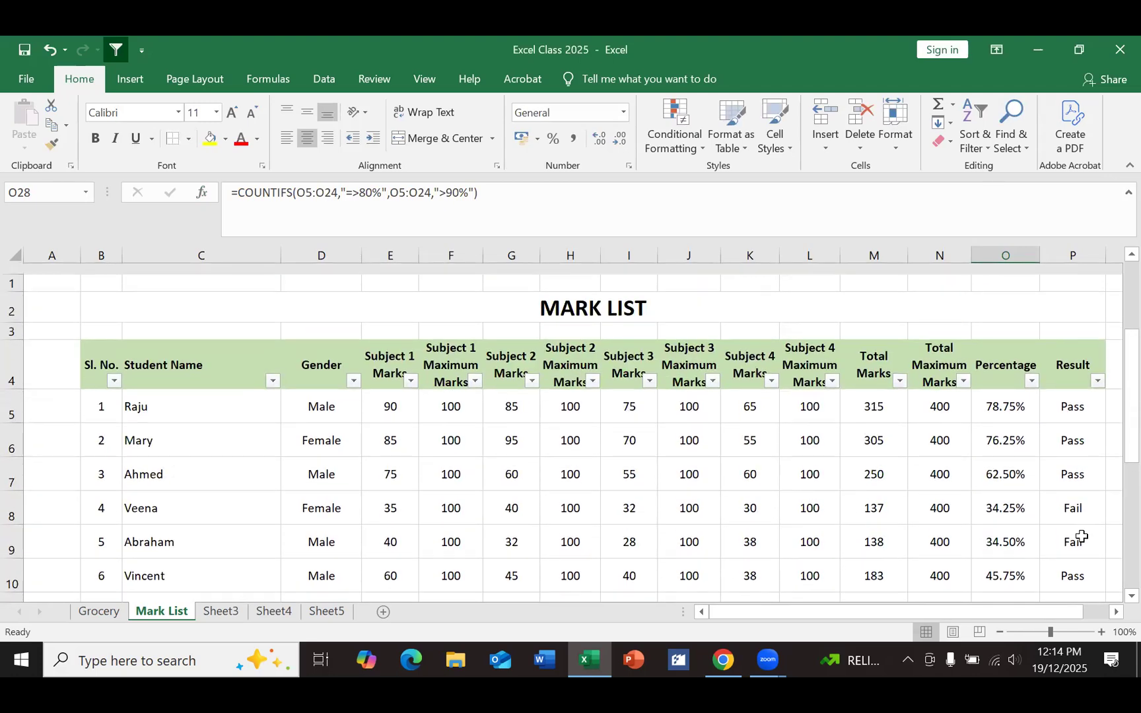
{"action": "scroll", "coordinate": [1081, 536], "scroll_direction": "down", "scroll_amount": 4}
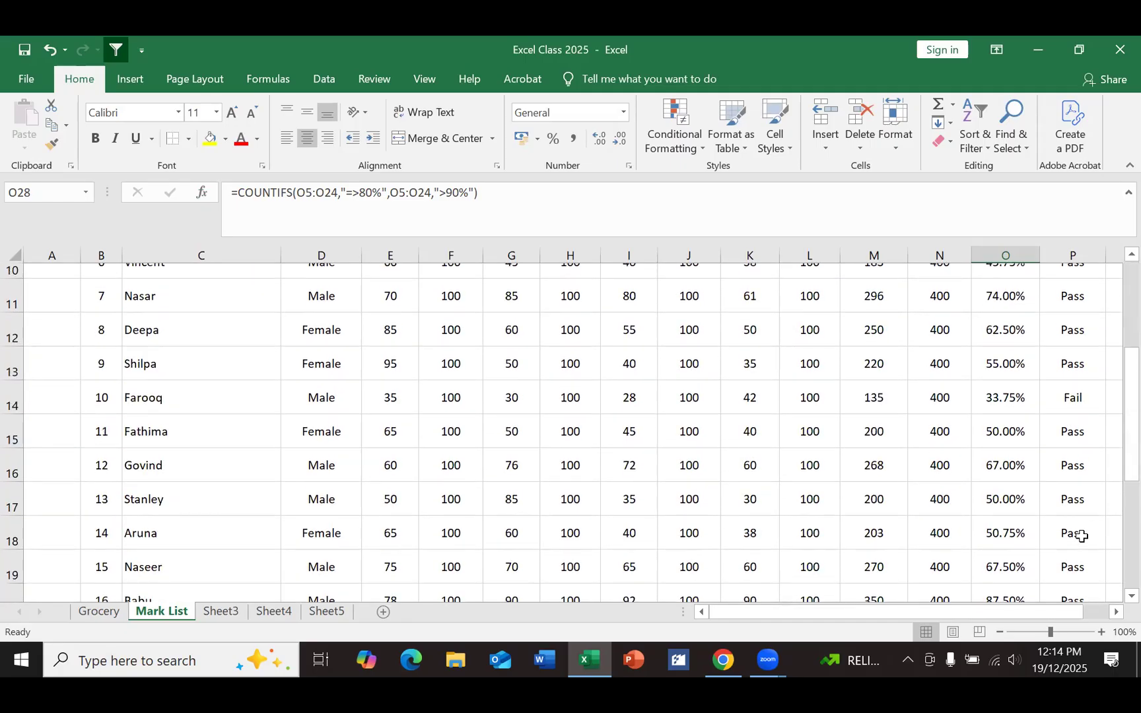
{"action": "scroll", "coordinate": [1082, 536], "scroll_direction": "down", "scroll_amount": 2}
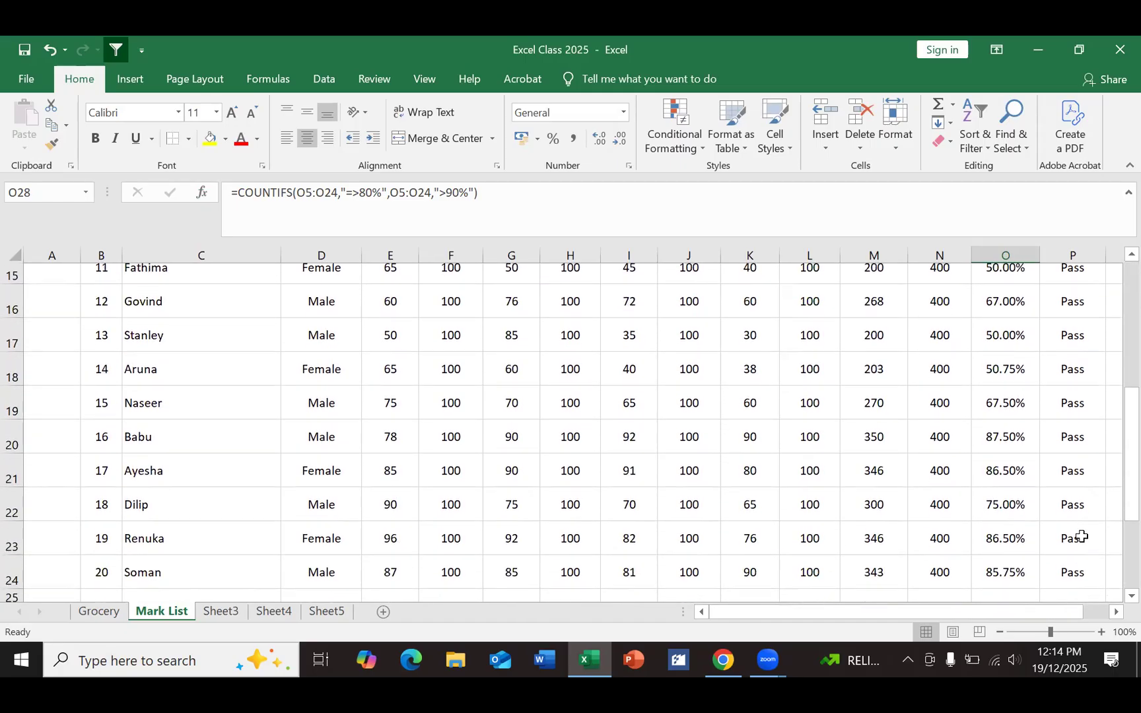
{"action": "scroll", "coordinate": [1081, 536], "scroll_direction": "down", "scroll_amount": 2}
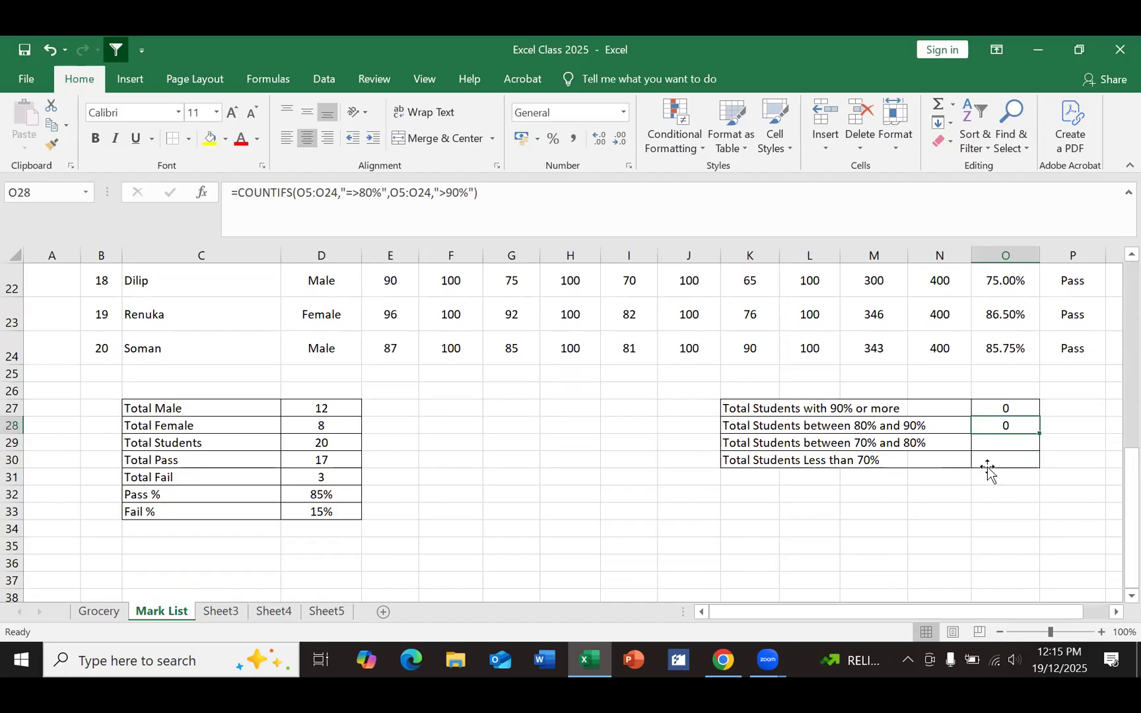
{"action": "left_click", "coordinate": [980, 460]}
{"action": "left_click", "coordinate": [994, 426]}
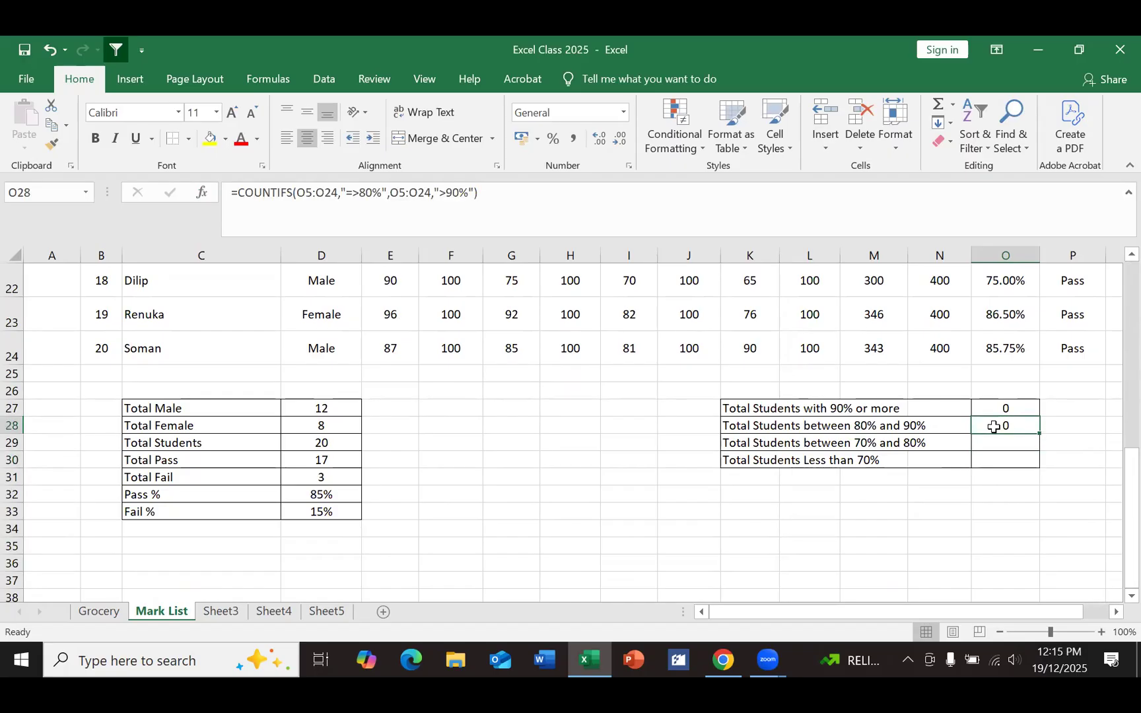
{"action": "double_click", "coordinate": [993, 427]}
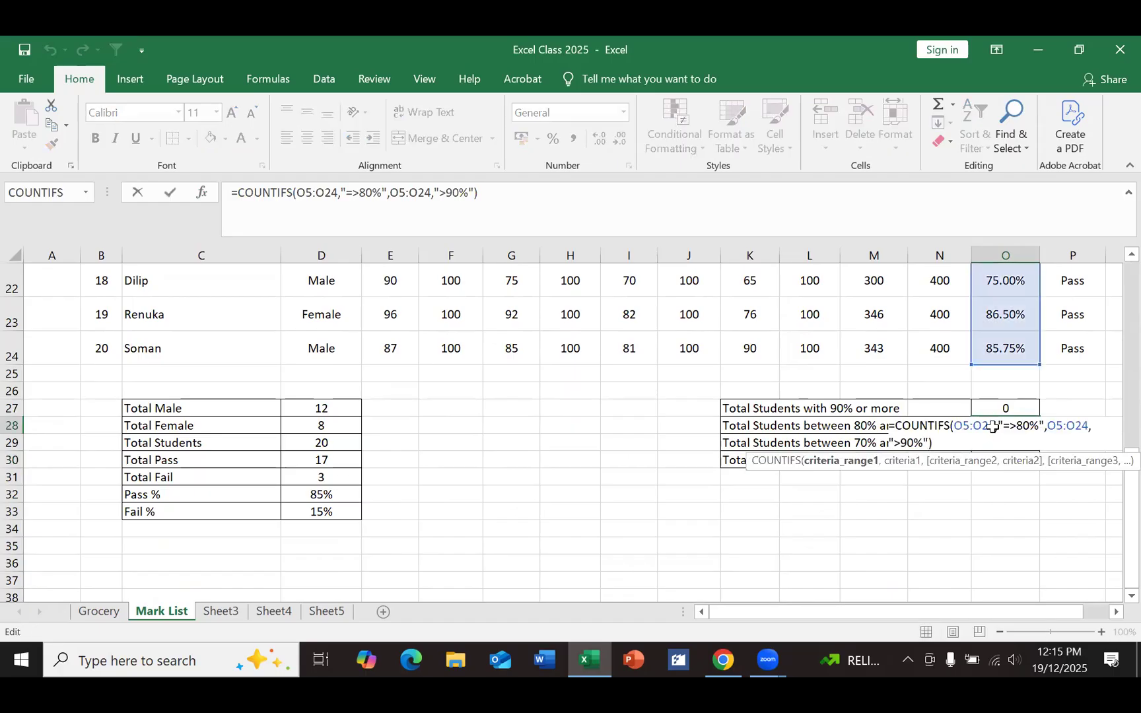
{"action": "key", "text": "Return"}
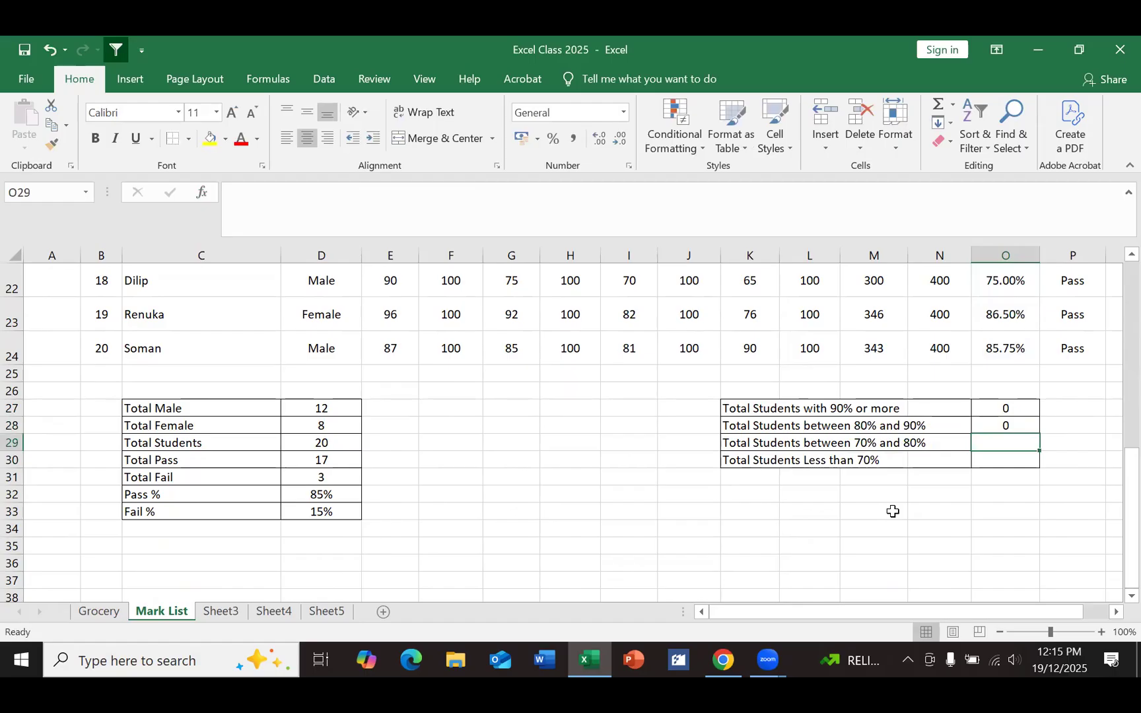
Step: Clear the COUNTIFS formula from O28, the count of students between 80% and 90%
{"action": "left_click", "coordinate": [993, 426]}
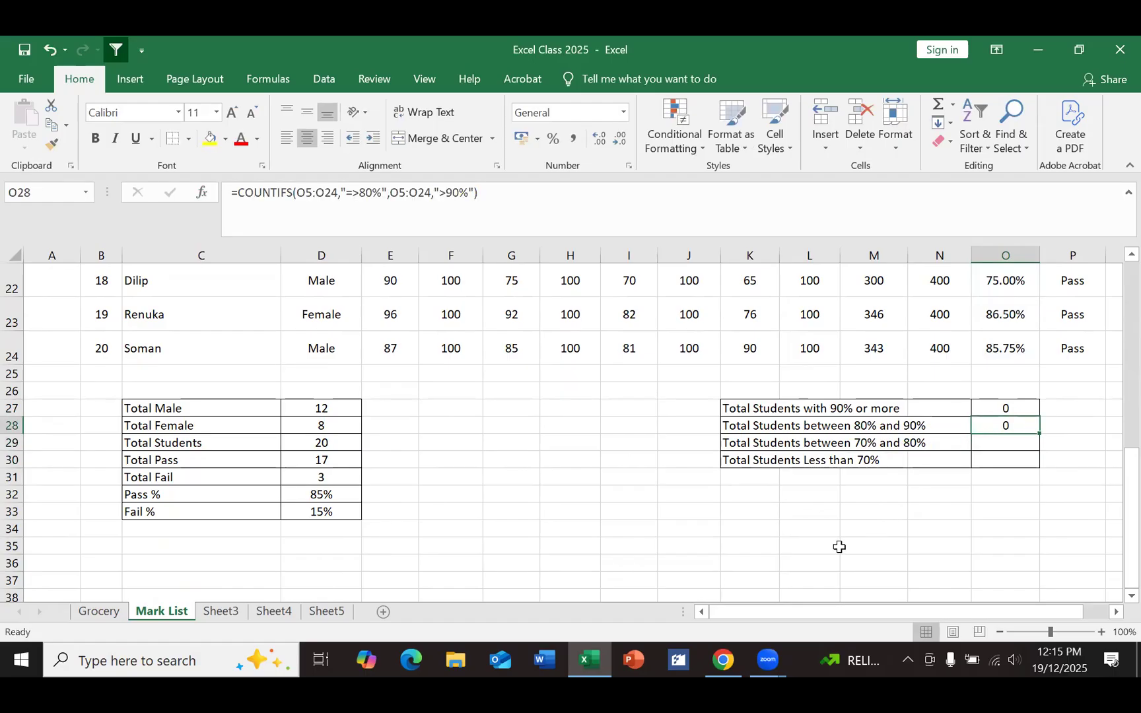
{"action": "scroll", "coordinate": [835, 545], "scroll_direction": "up", "scroll_amount": 1}
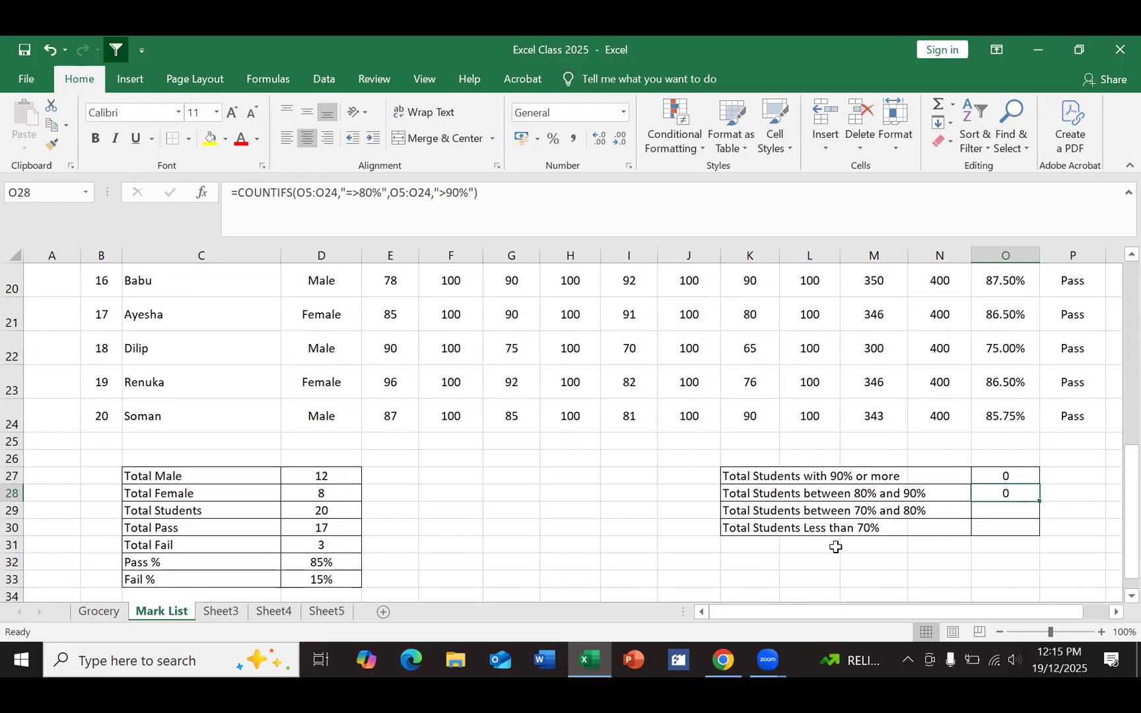
{"action": "key", "text": "Delete"}
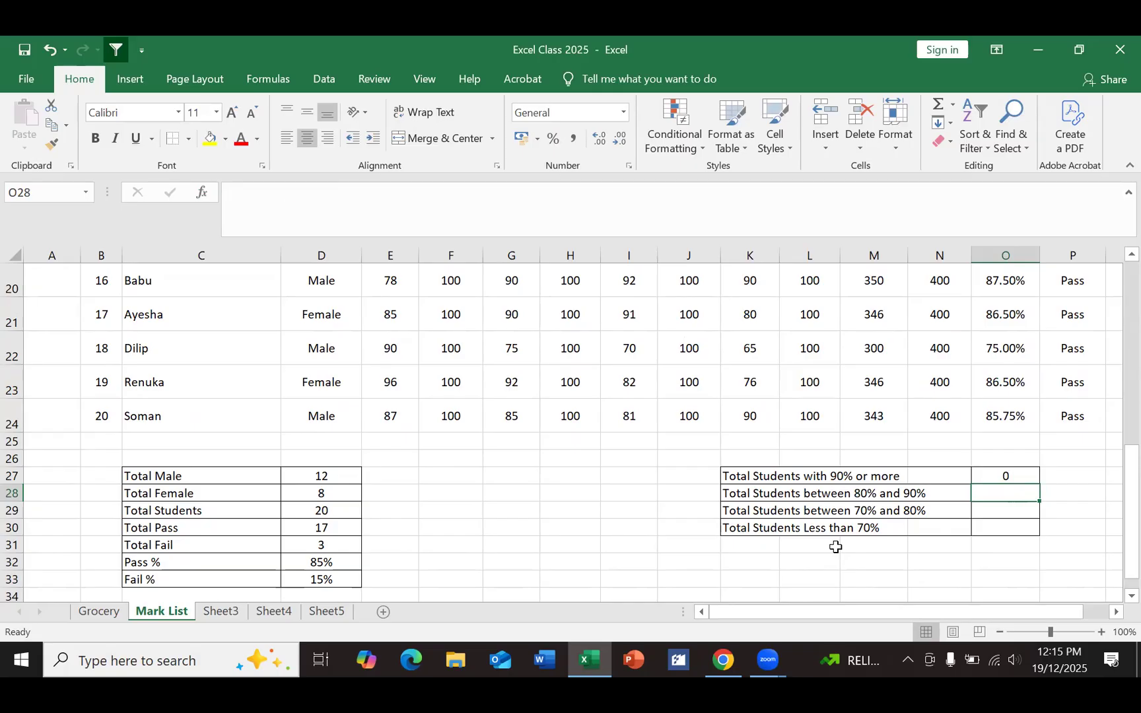
{"action": "left_click", "coordinate": [663, 560]}
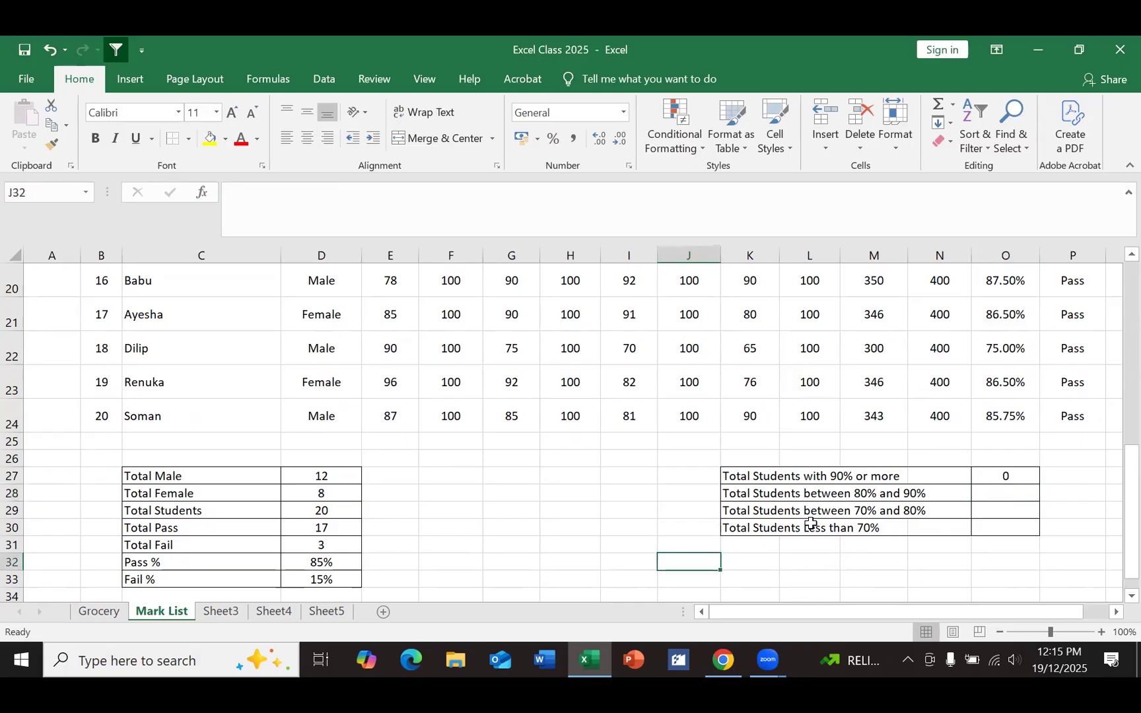
Step: Insert a COUNTIFS function in O28 with O5:O24 as the first criteria range and >=80% as its criteria
{"action": "left_click", "coordinate": [1004, 495]}
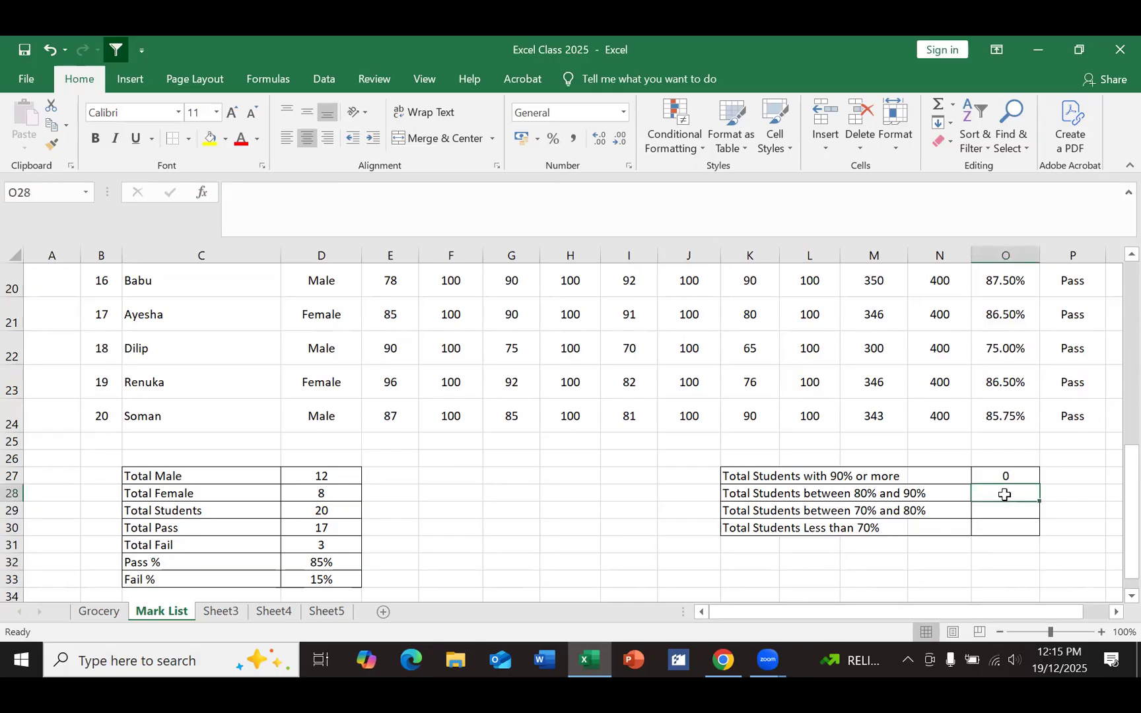
{"action": "type", "text": "="}
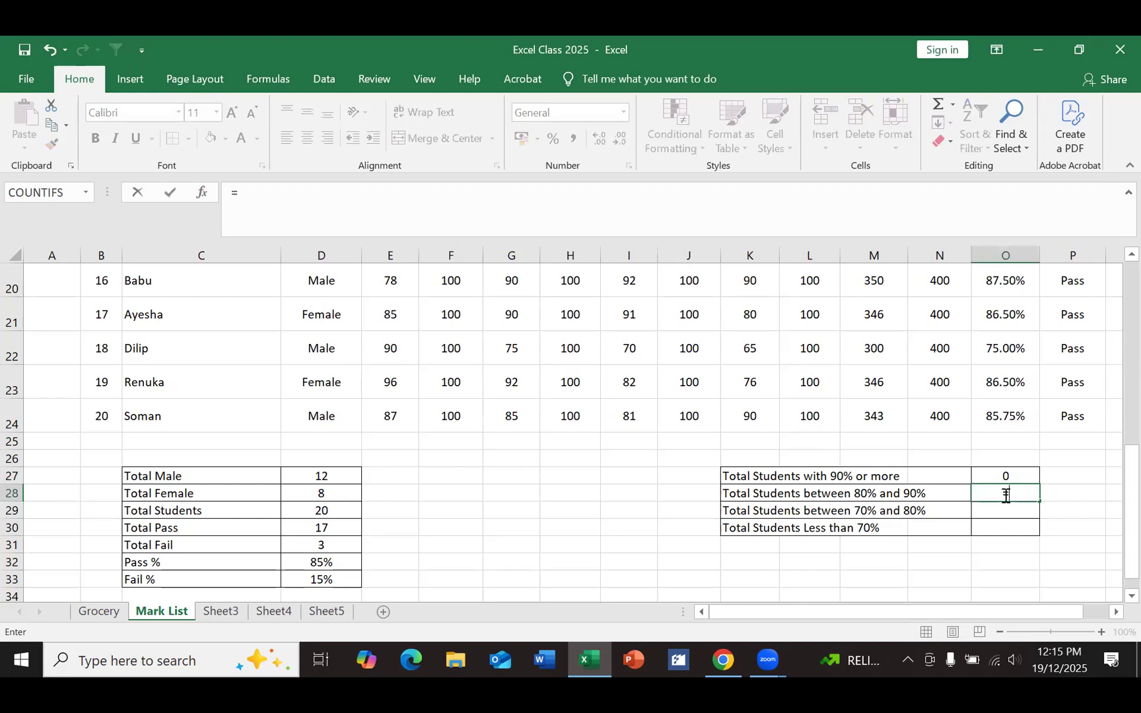
{"action": "key", "text": "BackSpace"}
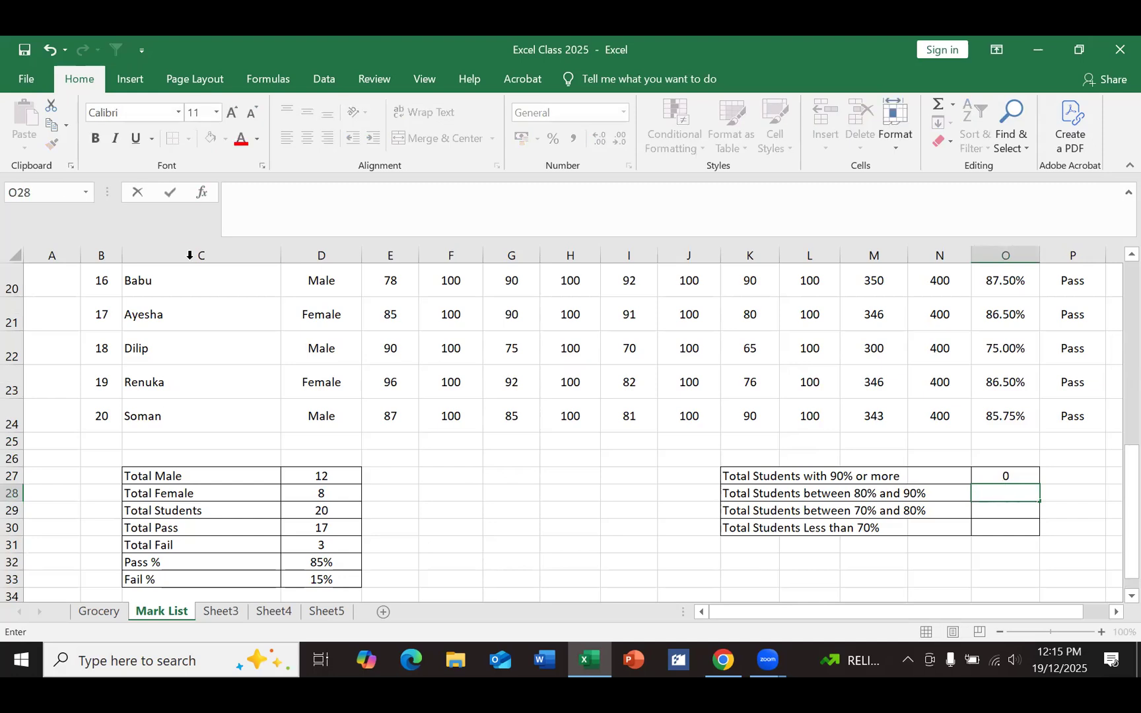
{"action": "left_click", "coordinate": [203, 193]}
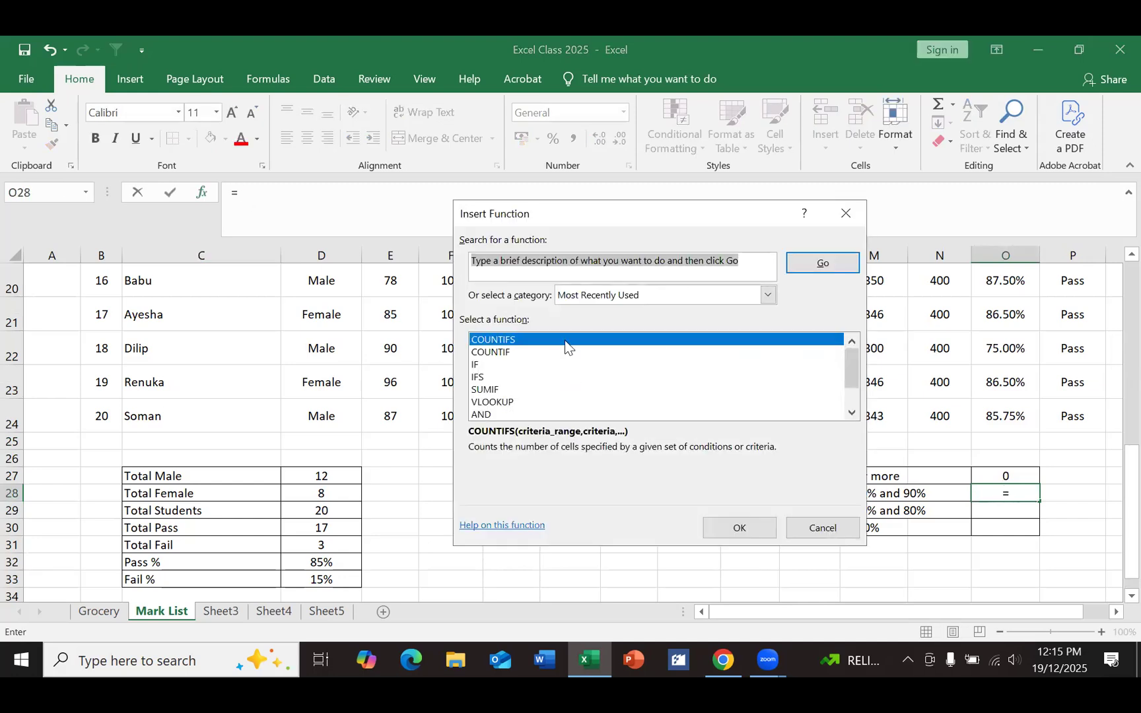
{"action": "left_click", "coordinate": [723, 532]}
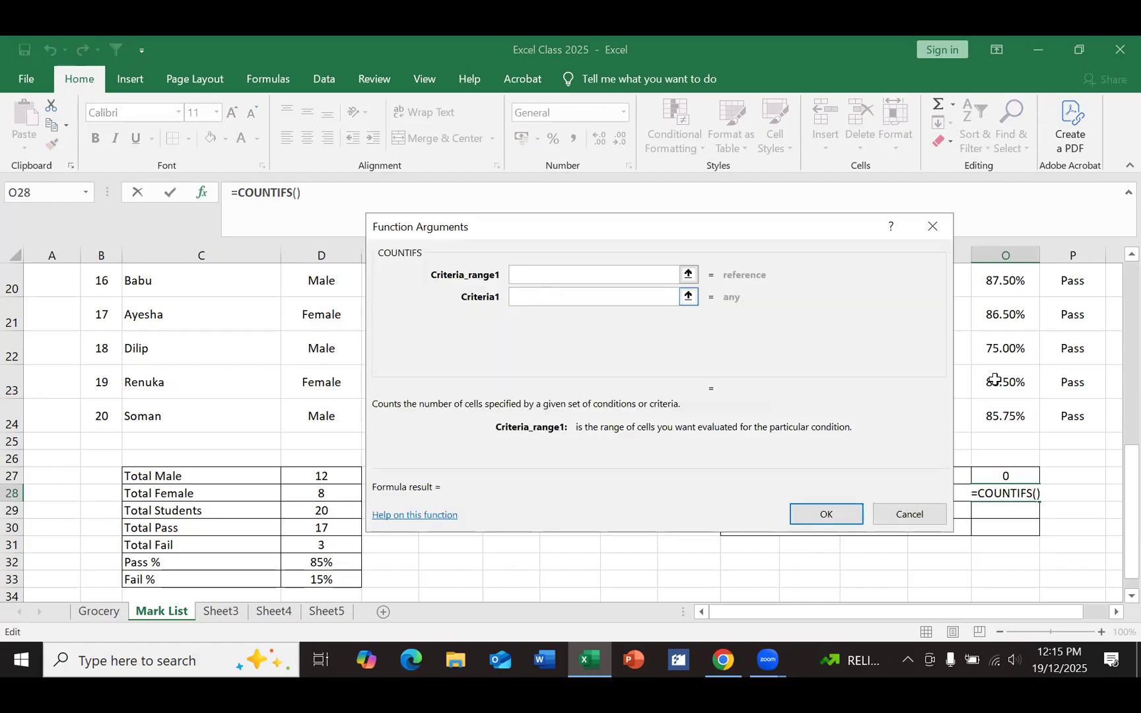
{"action": "scroll", "coordinate": [1096, 457], "scroll_direction": "up", "scroll_amount": 6}
{"action": "left_click_drag", "start_coordinate": [993, 396], "coordinate": [993, 541]}
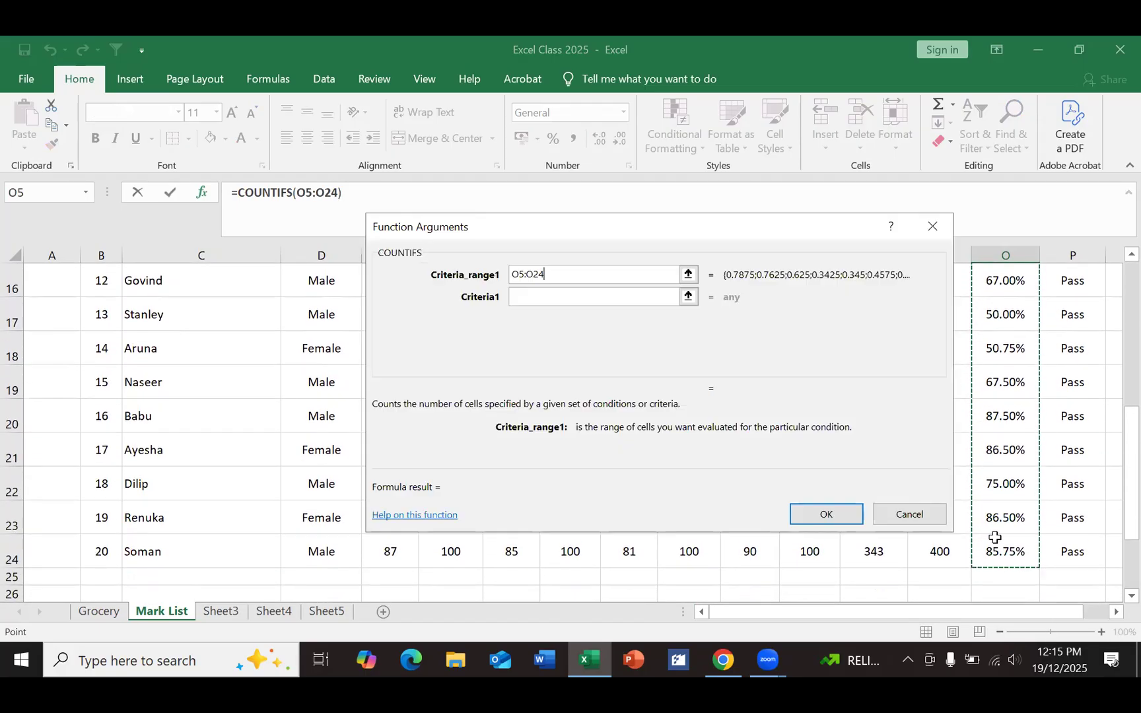
{"action": "left_click", "coordinate": [543, 302]}
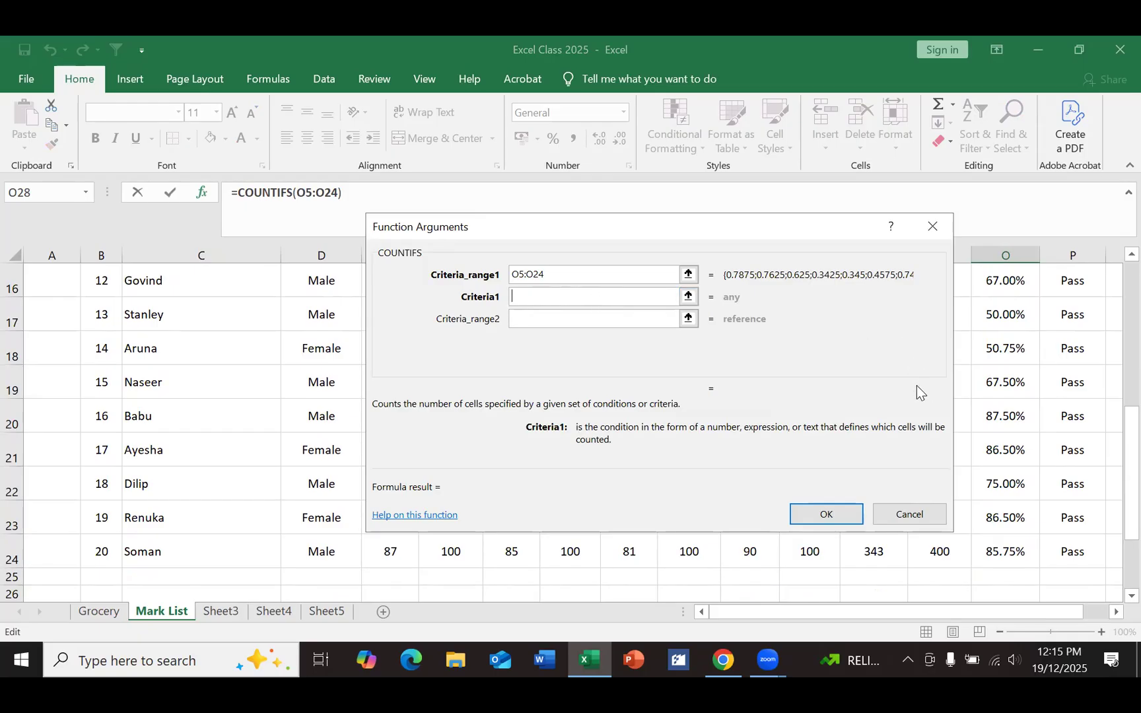
{"action": "type", "text": ">="}
{"action": "type", "text": "80%"}
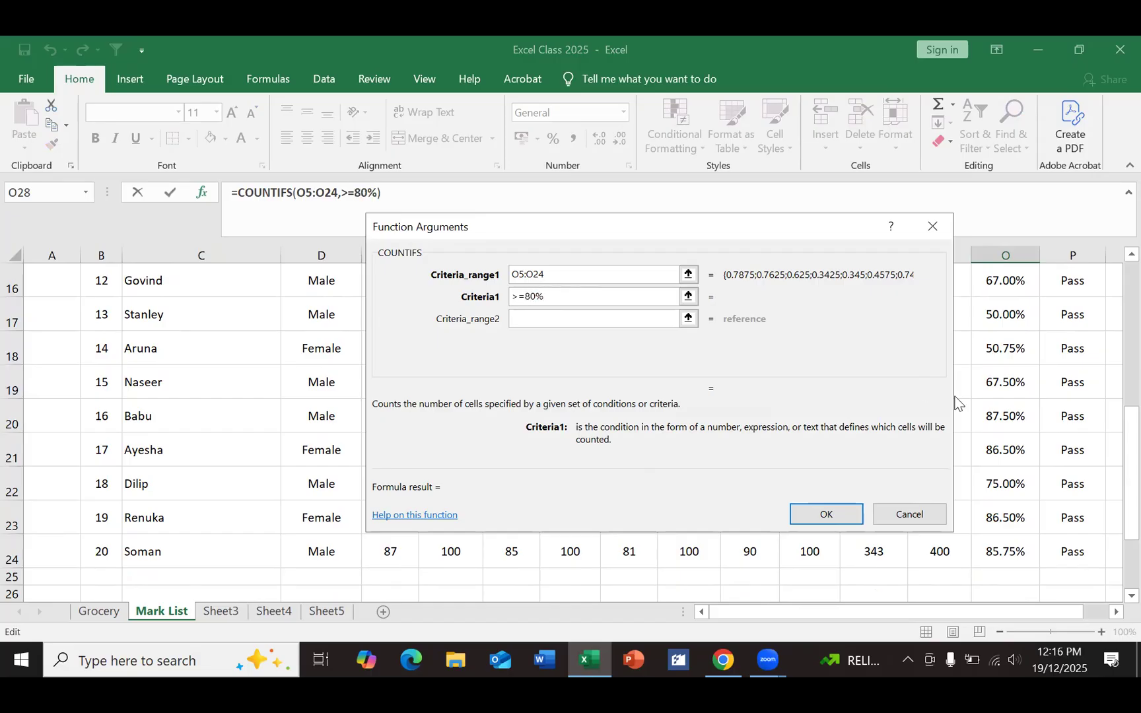
Step: Add O5:O24 as the second criteria range with the criteria >90%, and enter the COUNTIFS formula in O28
{"action": "left_click", "coordinate": [630, 320]}
{"action": "scroll", "coordinate": [1081, 374], "scroll_direction": "up", "scroll_amount": 1}
{"action": "scroll", "coordinate": [1081, 374], "scroll_direction": "up", "scroll_amount": 4}
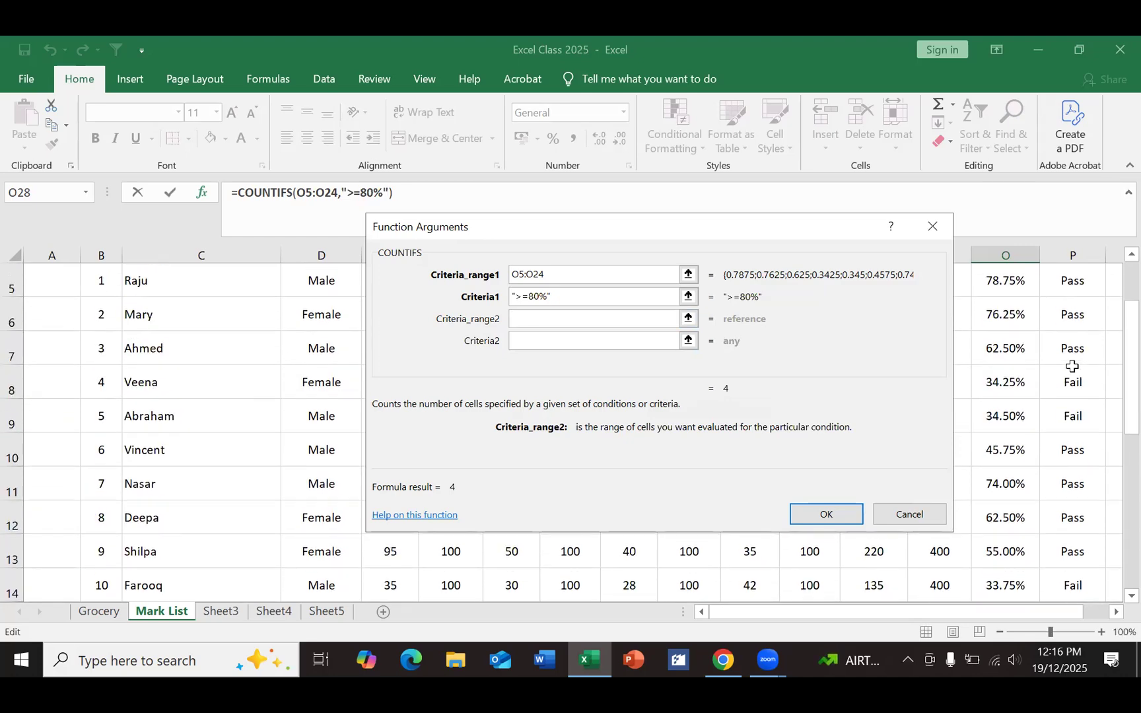
{"action": "left_click_drag", "start_coordinate": [1010, 398], "coordinate": [993, 519]}
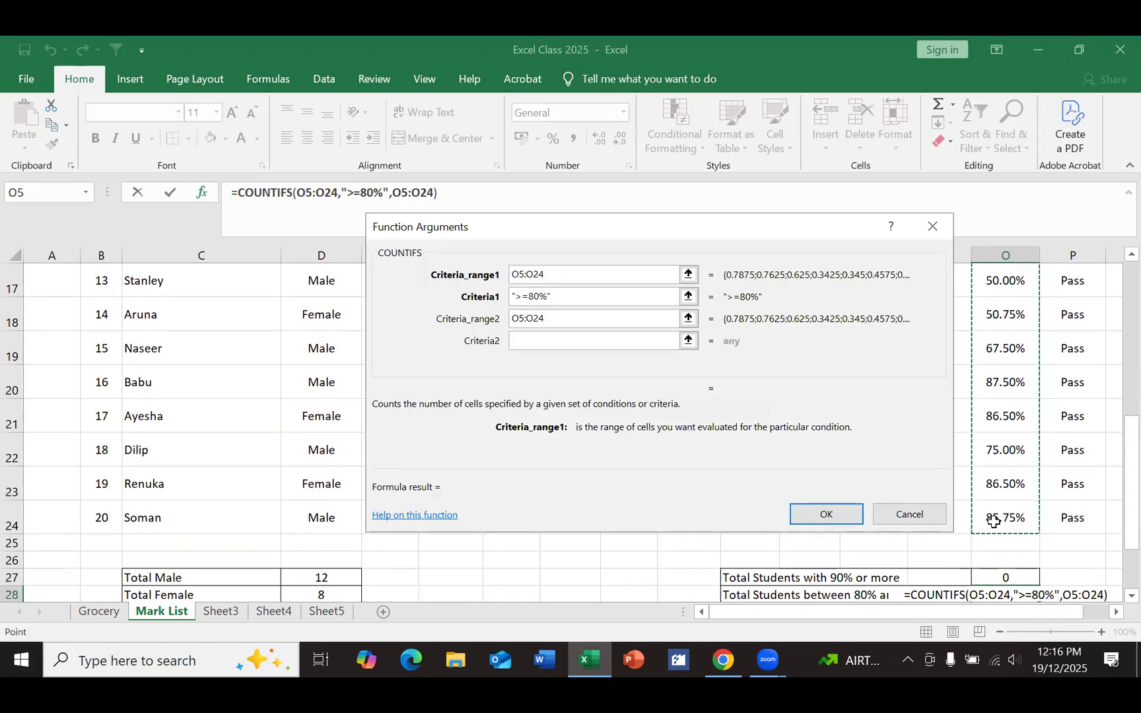
{"action": "left_click", "coordinate": [532, 342]}
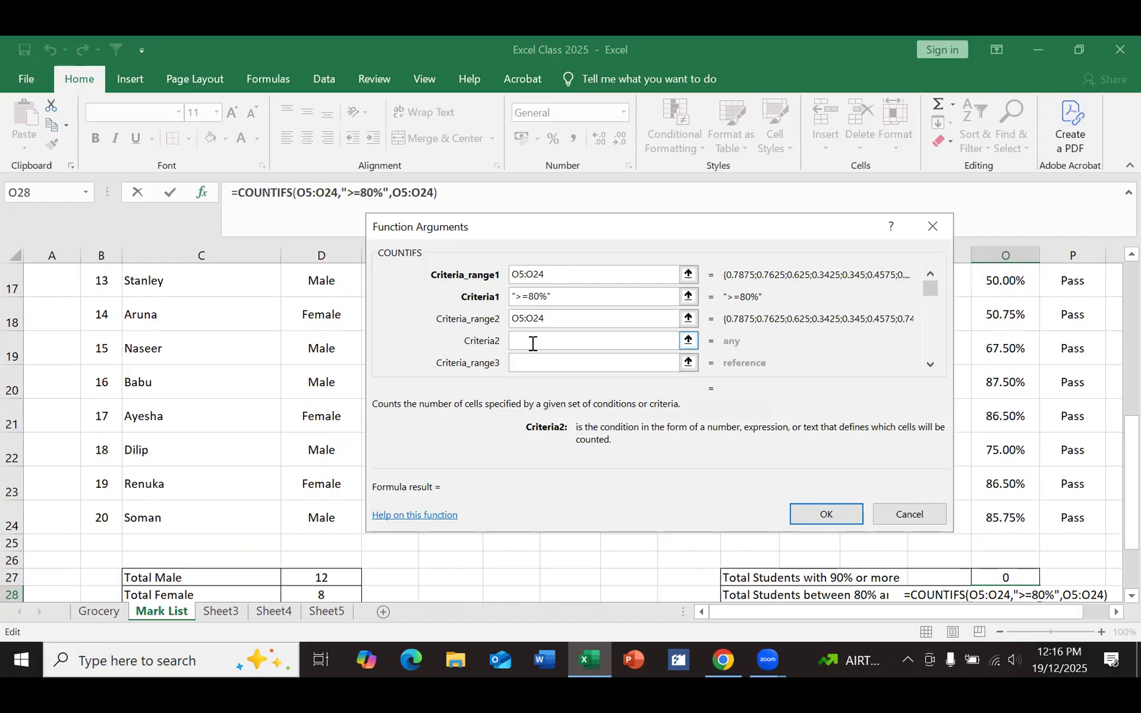
{"action": "type", "text": ">90"}
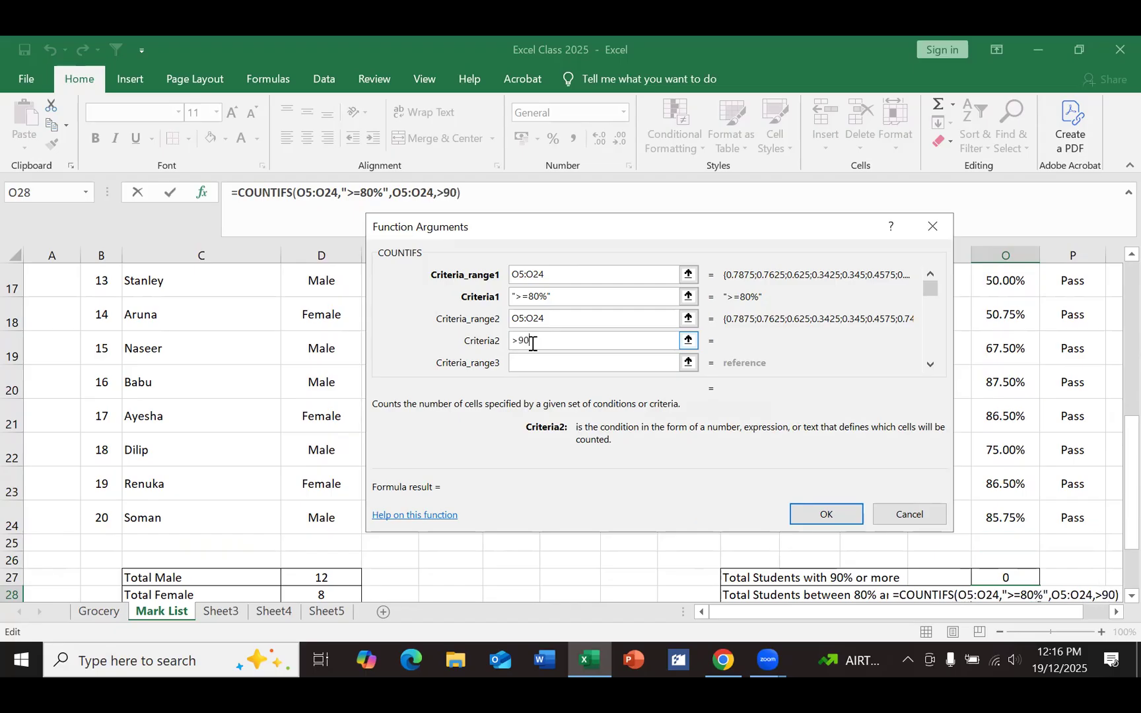
{"action": "type", "text": "%"}
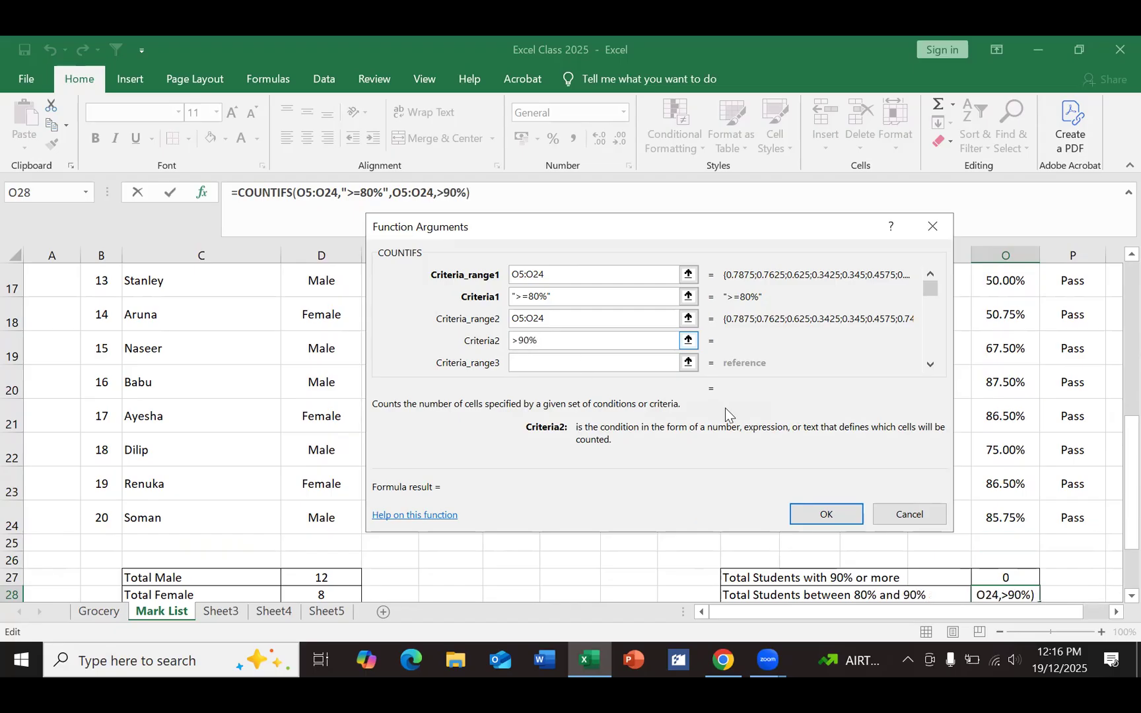
{"action": "left_click", "coordinate": [834, 512]}
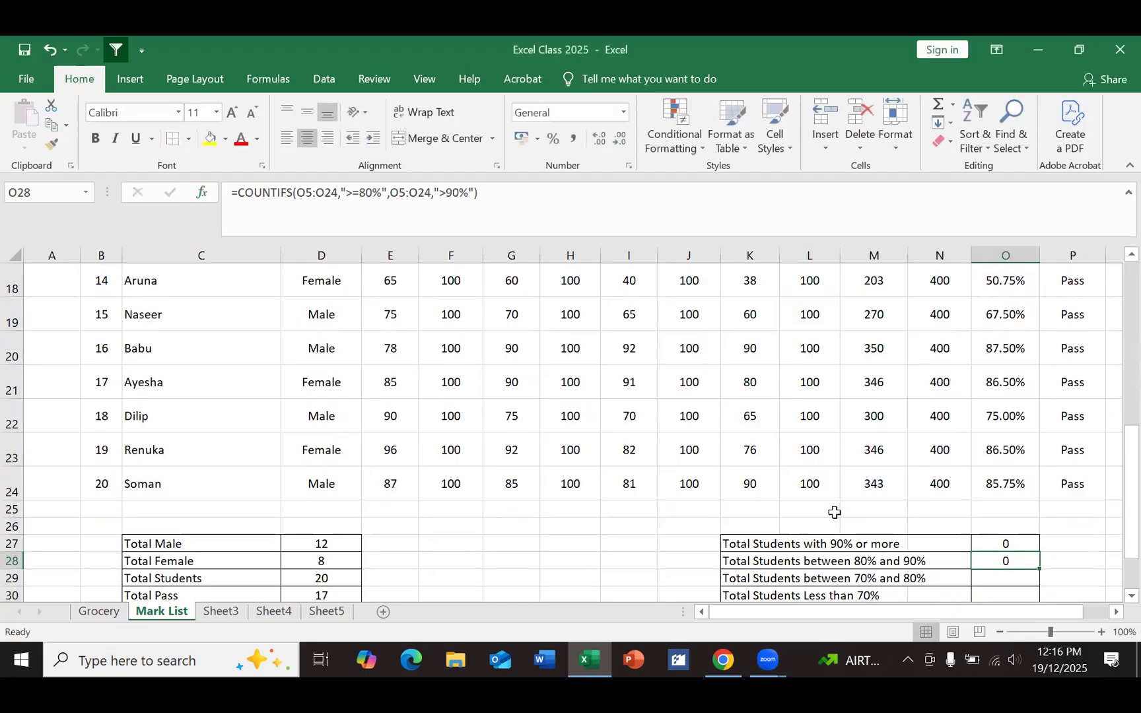
Step: Change the second criteria of O28's COUNTIFS formula to <90%
{"action": "left_click", "coordinate": [1007, 580]}
{"action": "left_click", "coordinate": [979, 561]}
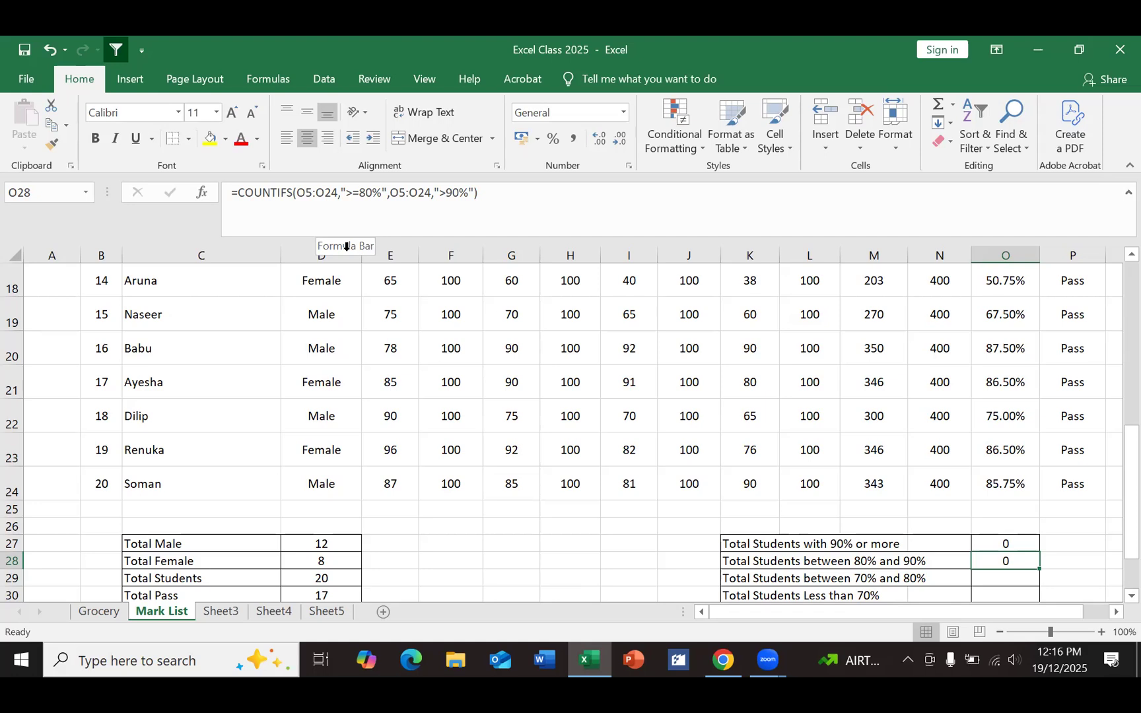
{"action": "left_click_drag", "start_coordinate": [359, 193], "coordinate": [346, 193]}
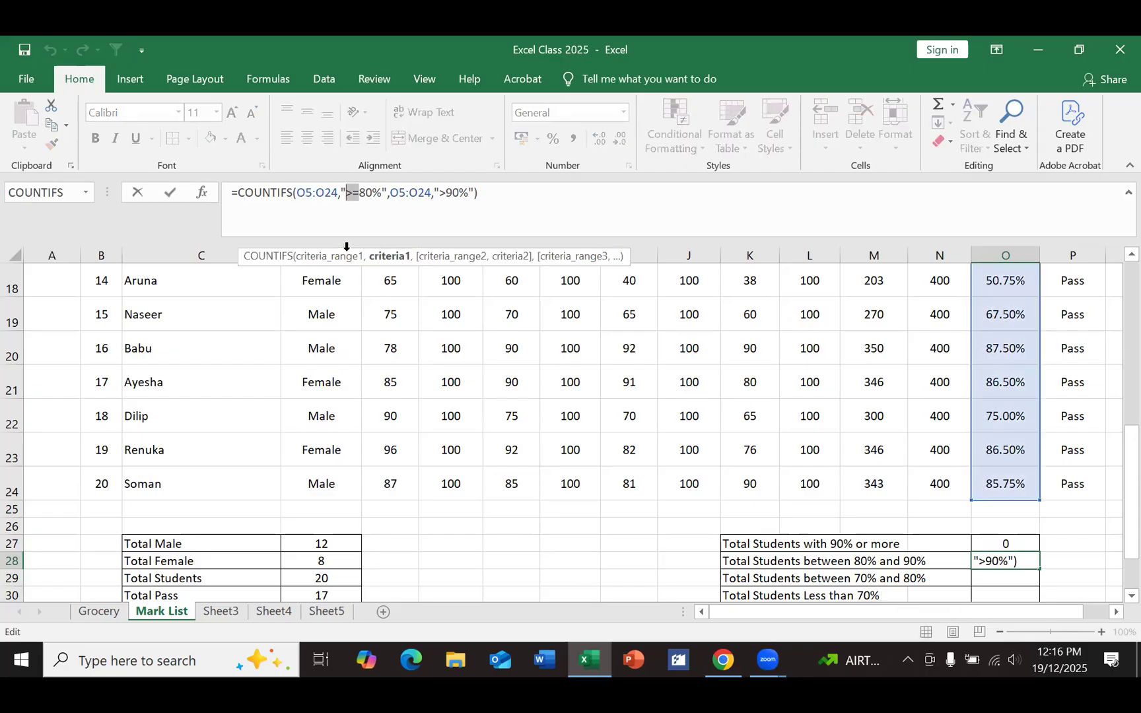
{"action": "key", "text": "Right"}
{"action": "key", "text": "Right"}
{"action": "key", "text": "Right"}
{"action": "key", "text": "Right"}
{"action": "key", "text": "Right"}
{"action": "key", "text": "Right"}
{"action": "key", "text": "Right"}
{"action": "key", "text": "Right"}
{"action": "key", "text": "Right"}
{"action": "key", "text": "Right"}
{"action": "key", "text": "Right"}
{"action": "key", "text": "Right"}
{"action": "key", "text": "Right"}
{"action": "key", "text": "Delete"}
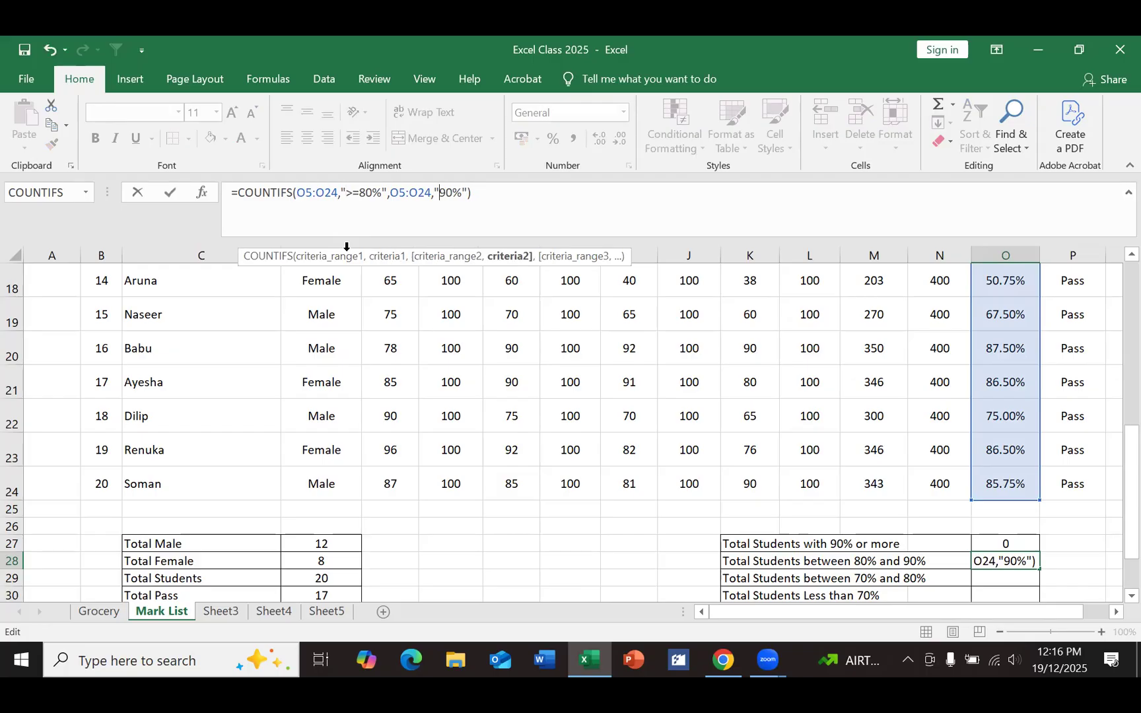
{"action": "type", "text": "<"}
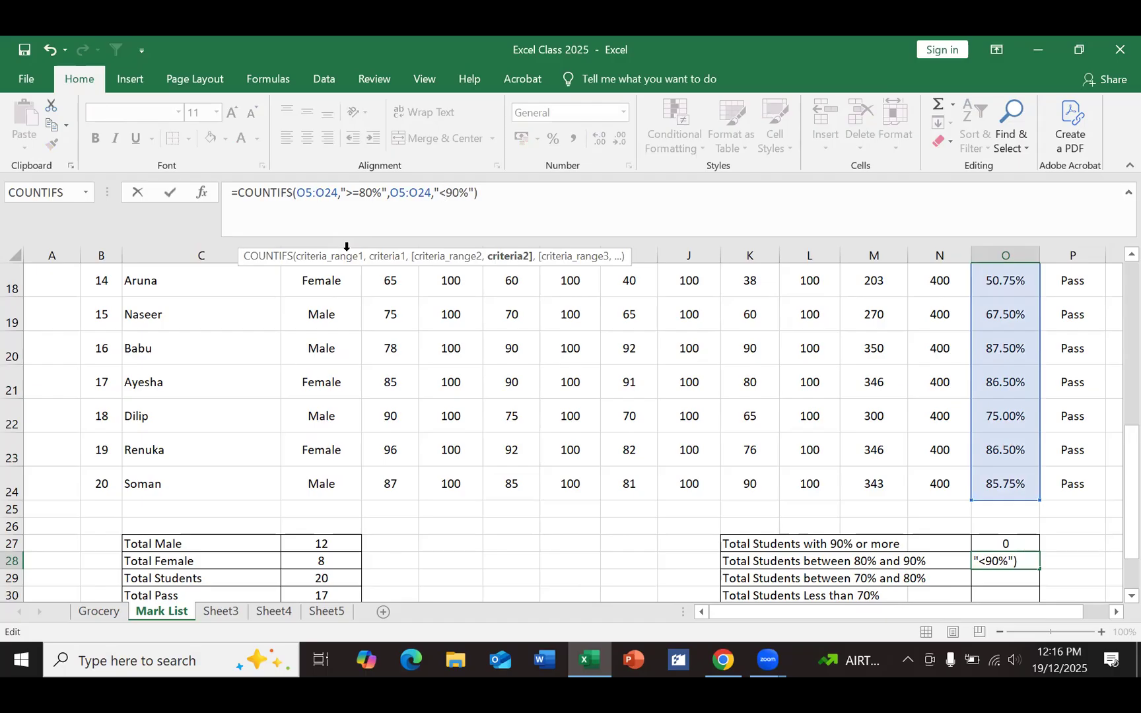
{"action": "key", "text": "Return"}
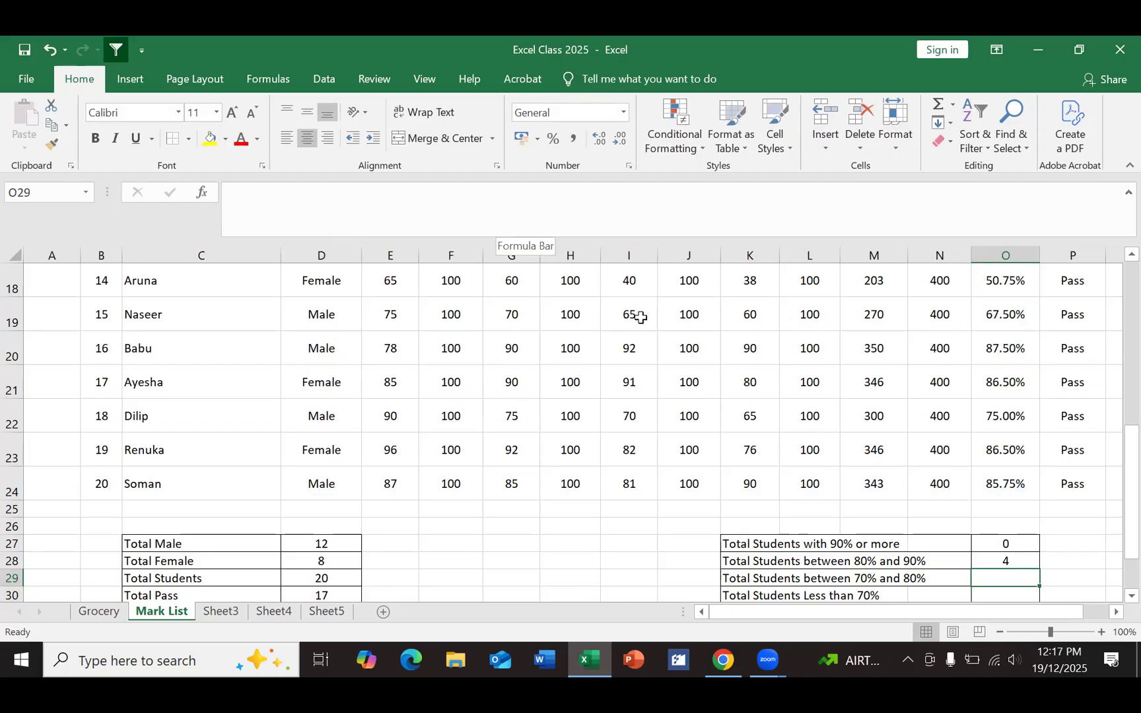
Step: Delete the corrected COUNTIFS formula from O28, leaving the cell empty
{"action": "scroll", "coordinate": [642, 321], "scroll_direction": "down", "scroll_amount": 2}
{"action": "left_click", "coordinate": [976, 479]}
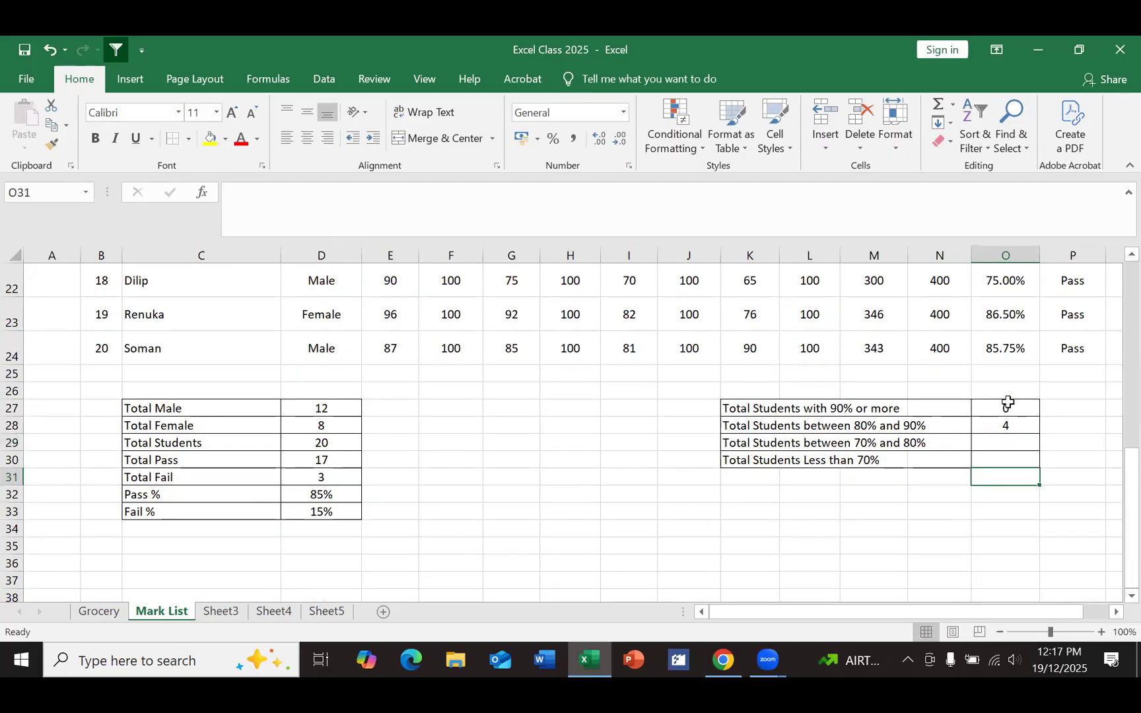
{"action": "left_click", "coordinate": [986, 429]}
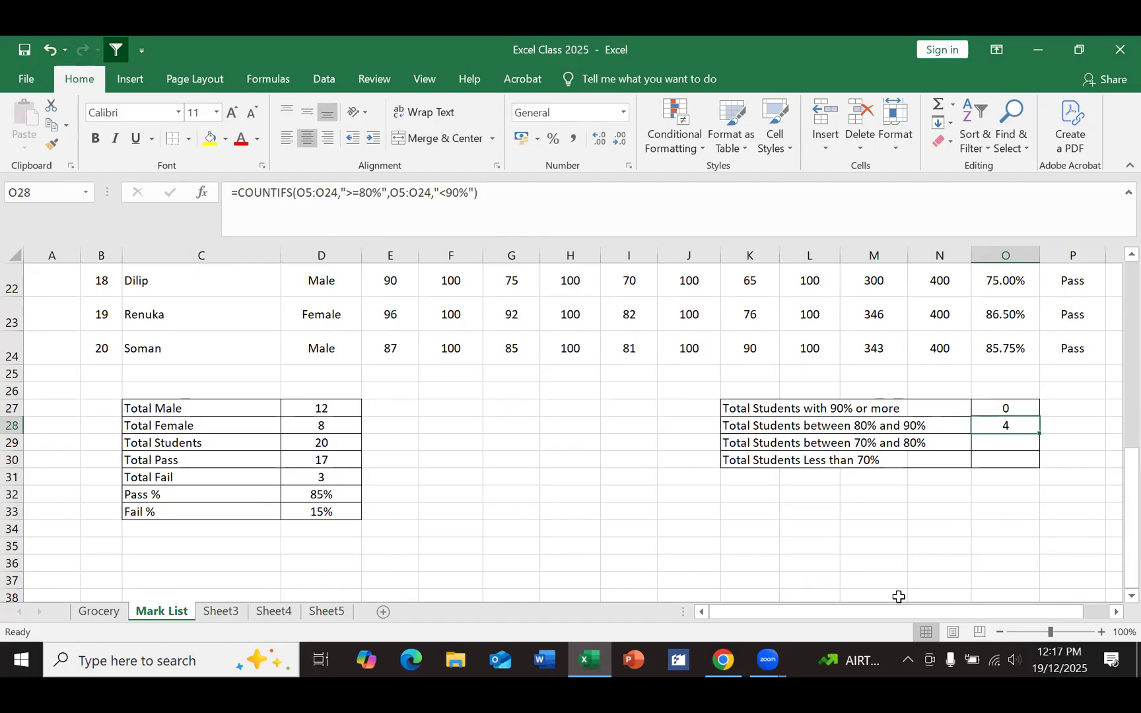
{"action": "key", "text": "Delete"}
{"action": "left_click", "coordinate": [903, 506]}
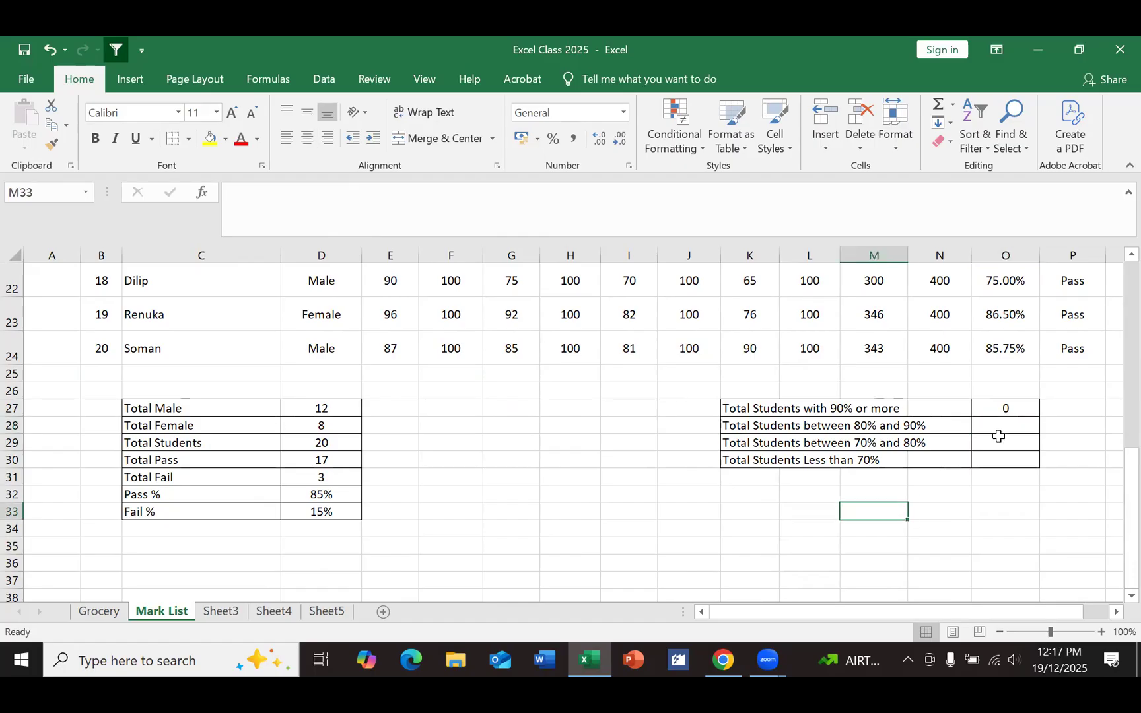
Step: Insert a COUNTIFS function in O28 with O5:O24 as the first criteria range and >=80% as its criteria
{"action": "left_click", "coordinate": [1016, 423]}
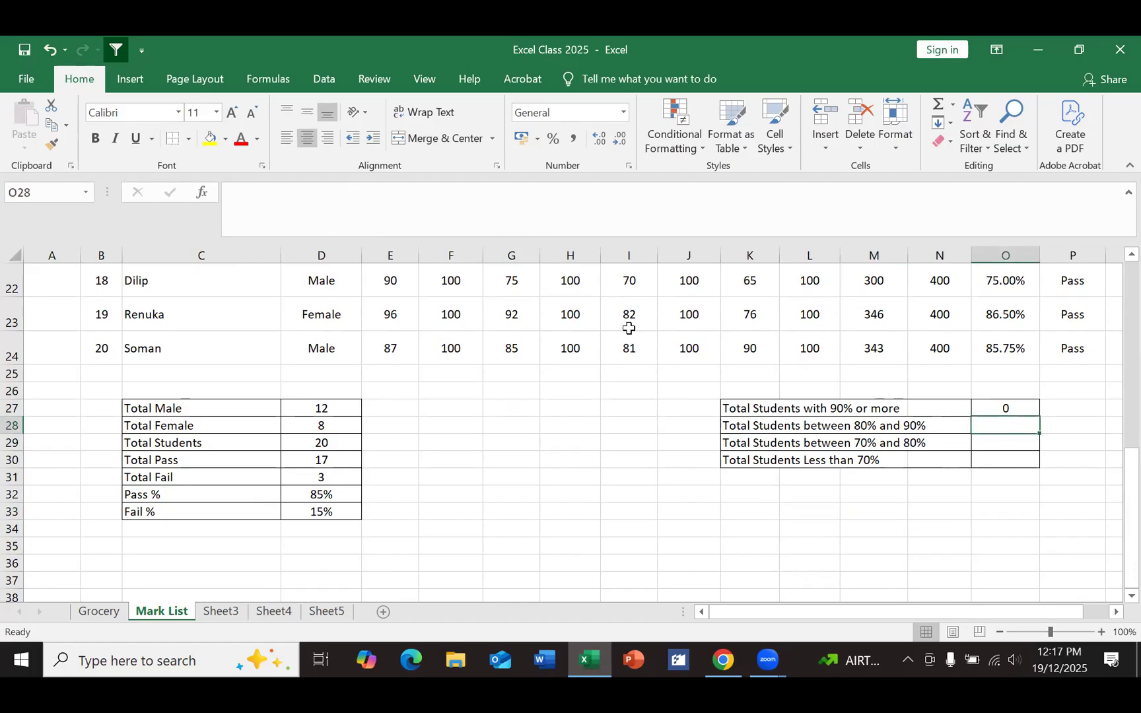
{"action": "left_click", "coordinate": [202, 193]}
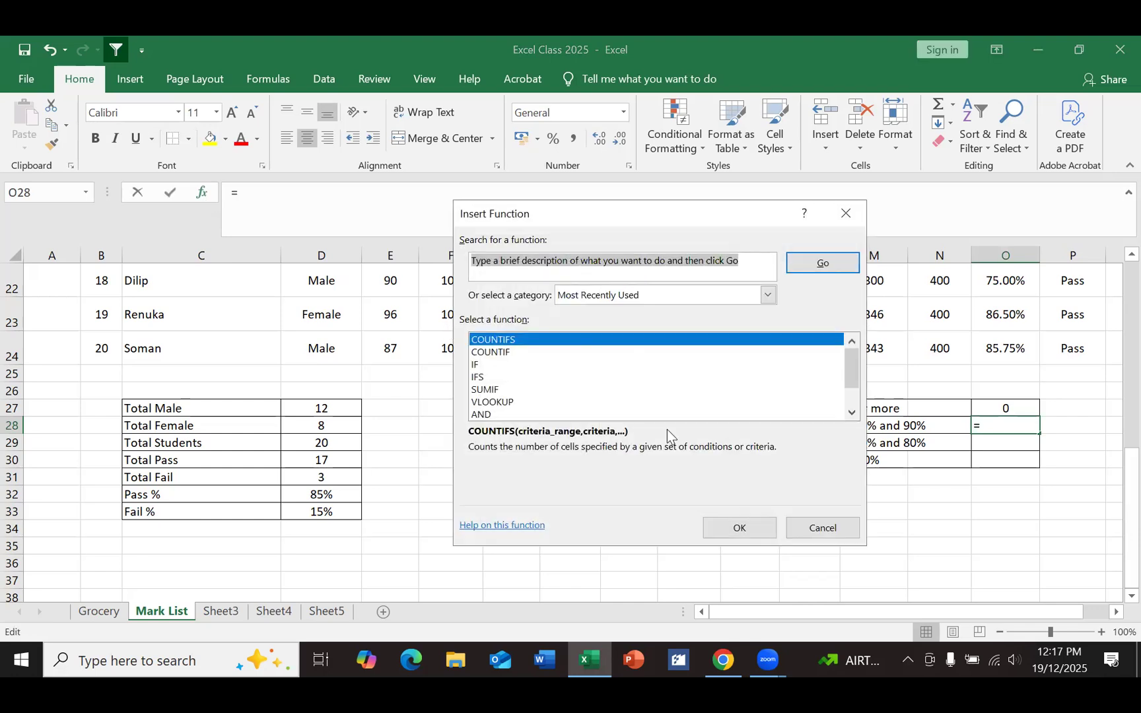
{"action": "left_click", "coordinate": [719, 525]}
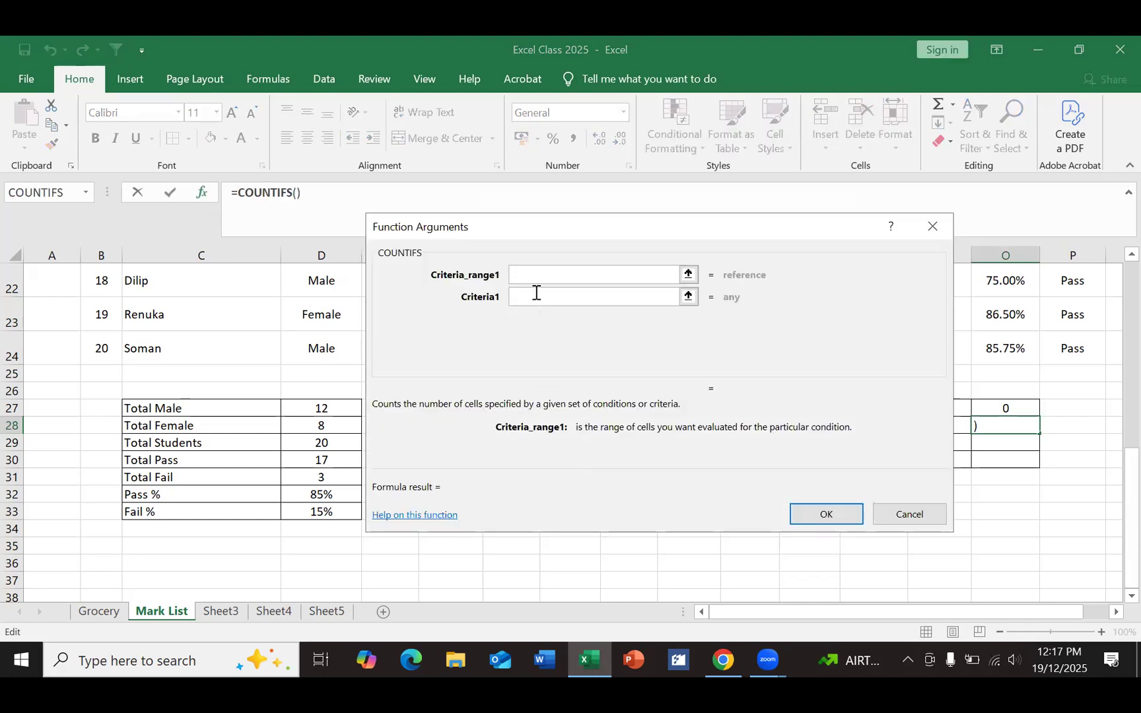
{"action": "scroll", "coordinate": [1050, 418], "scroll_direction": "up", "scroll_amount": 7}
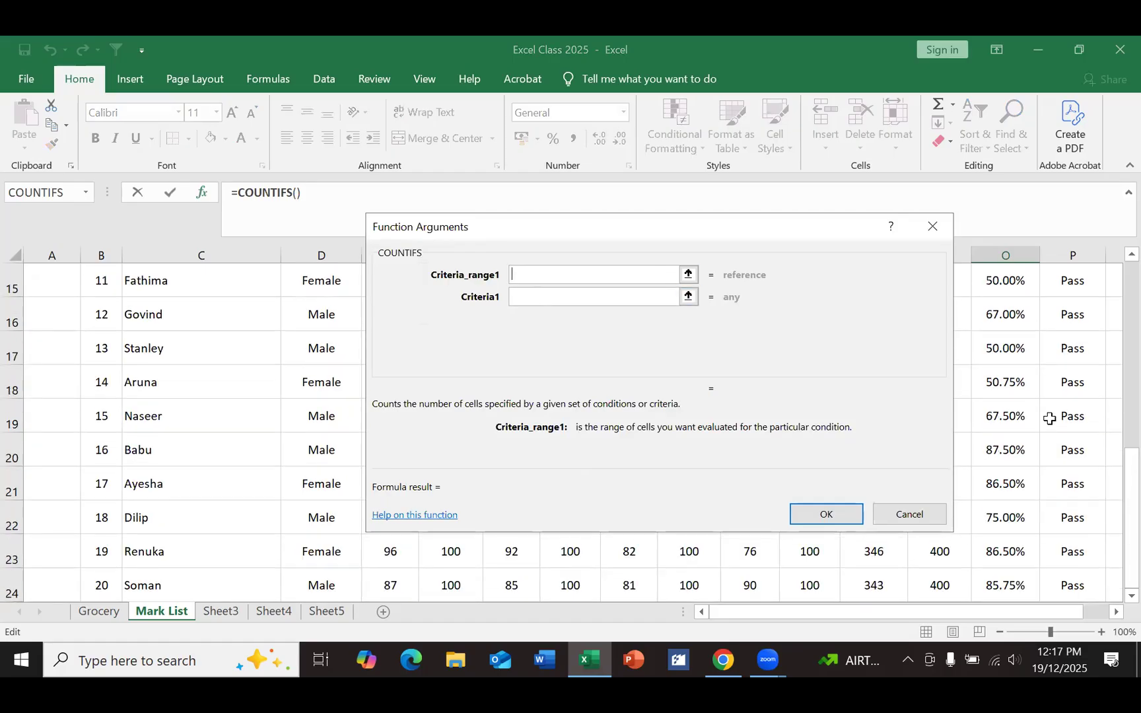
{"action": "left_click_drag", "start_coordinate": [1010, 375], "coordinate": [998, 639]}
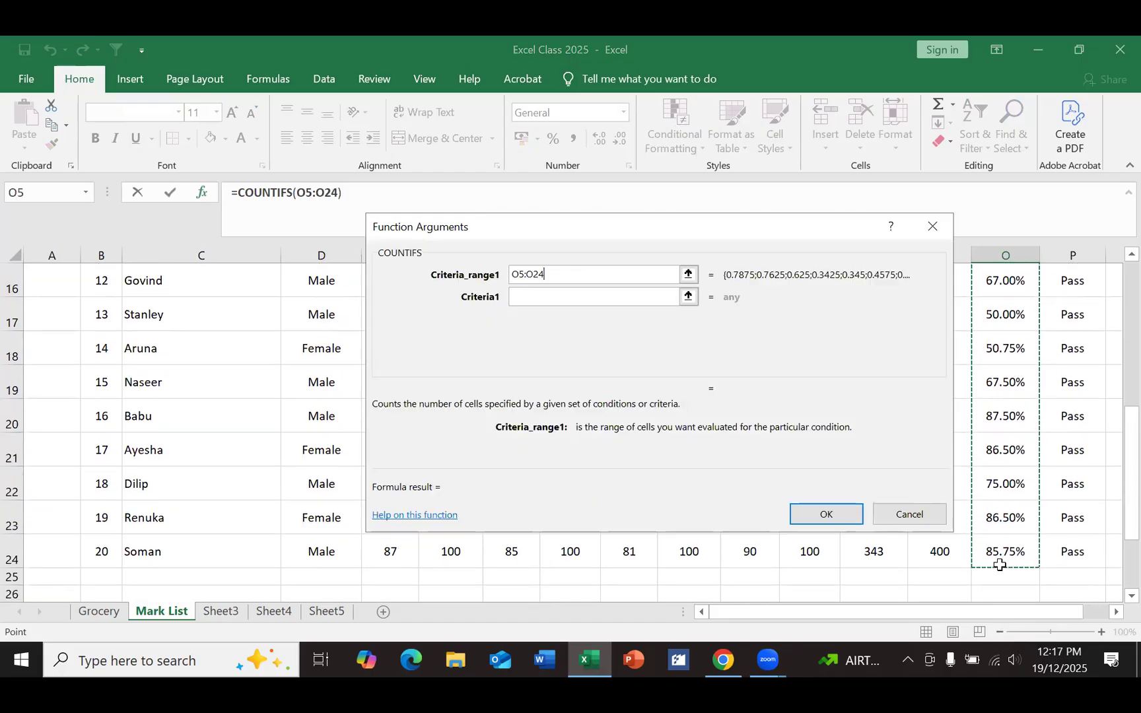
{"action": "left_click", "coordinate": [538, 298]}
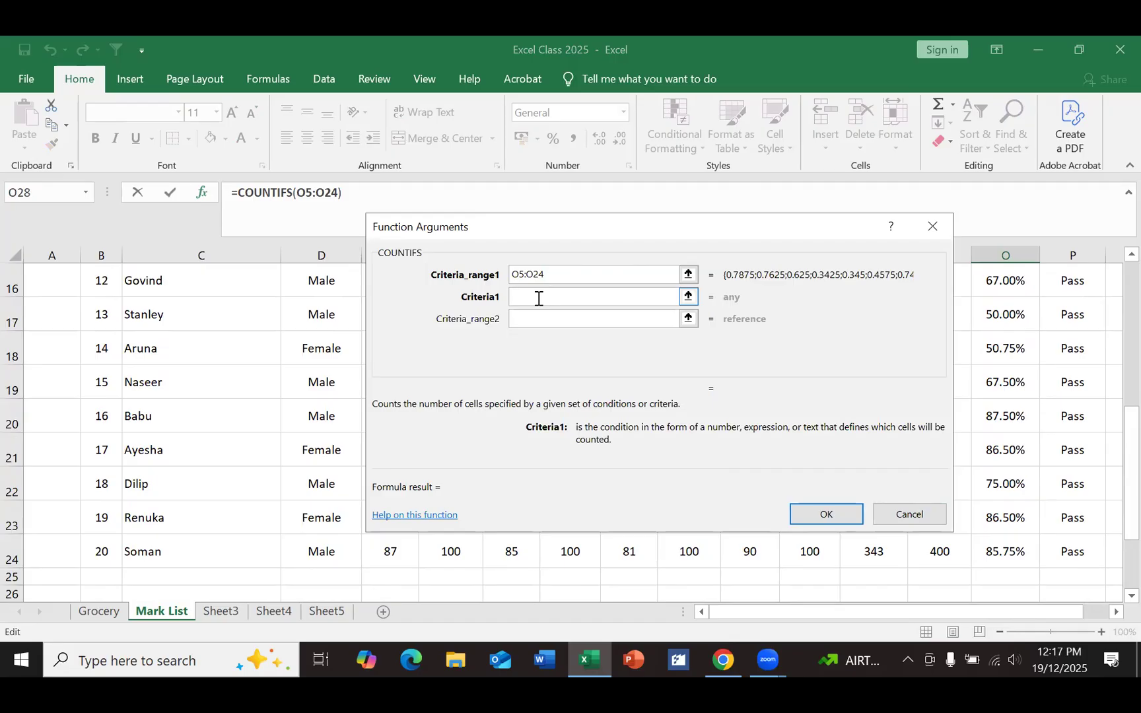
{"action": "type", "text": ">=80%"}
Step: Try to enter the COUNTIFS formula in O28 with <90% in place of the second criteria range
{"action": "left_click", "coordinate": [537, 318]}
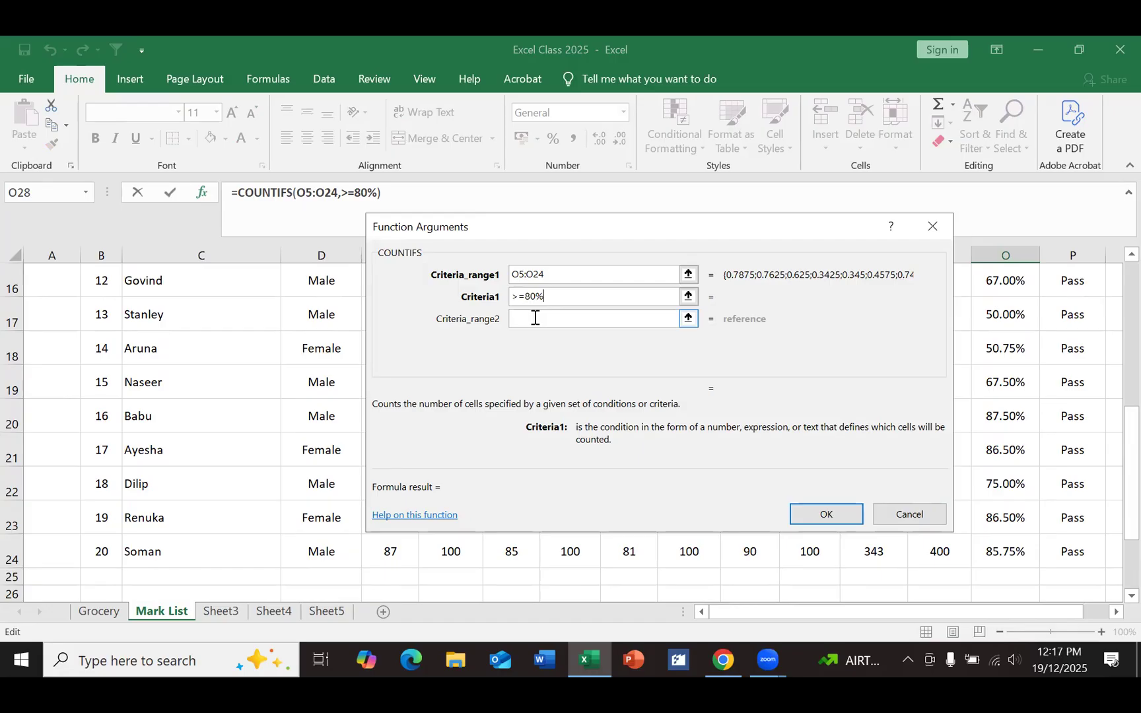
{"action": "left_click", "coordinate": [535, 318]}
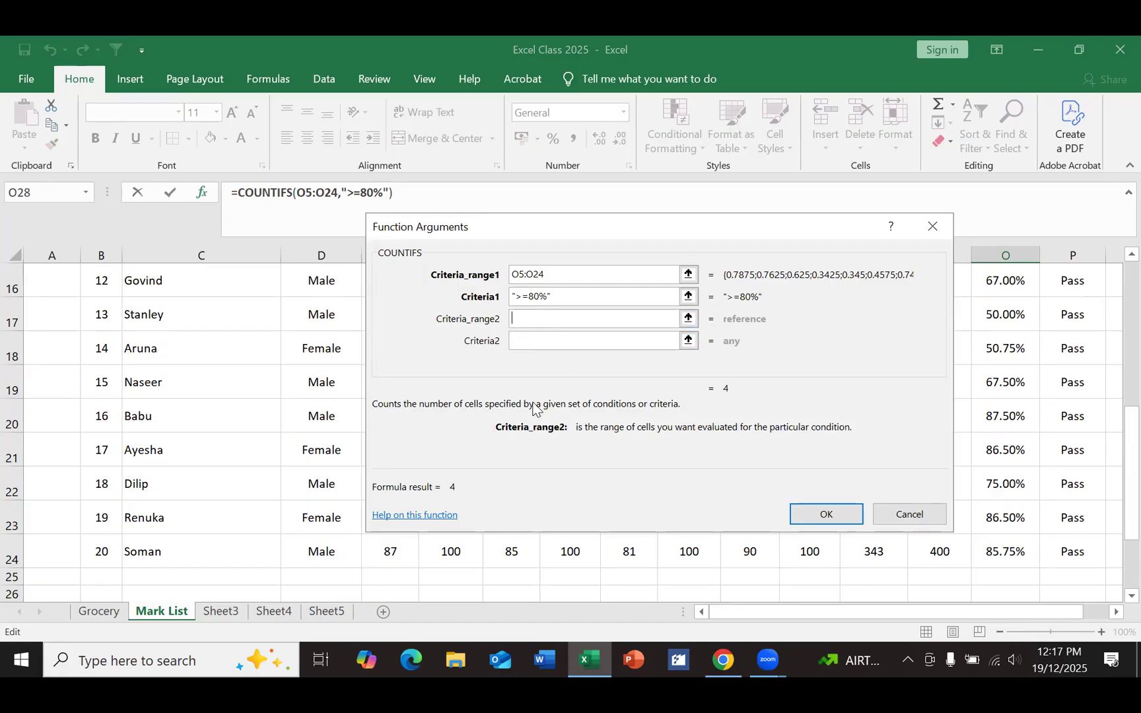
{"action": "type", "text": "<90%"}
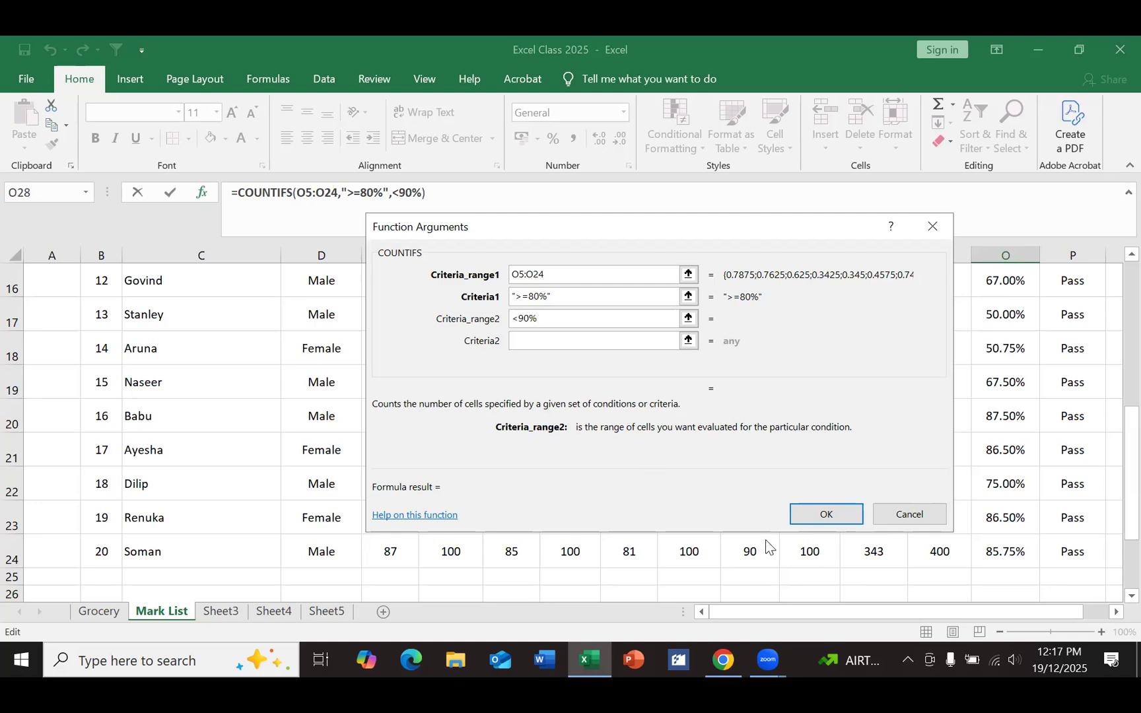
{"action": "left_click", "coordinate": [843, 519]}
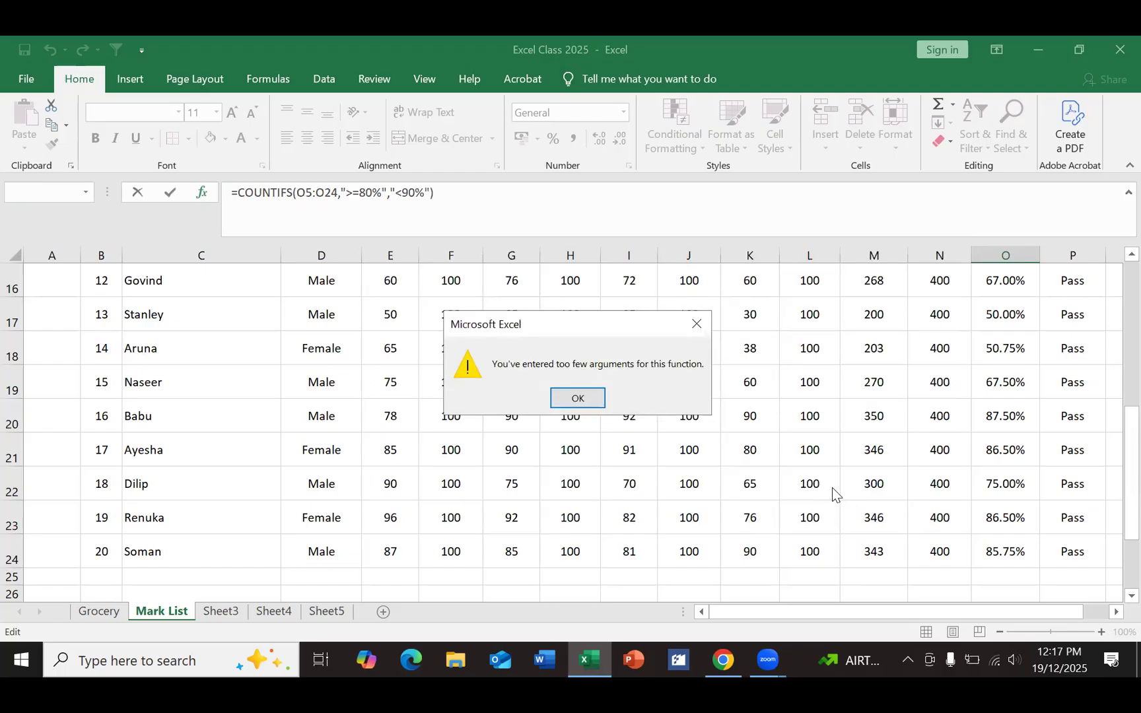
{"action": "left_click", "coordinate": [578, 399]}
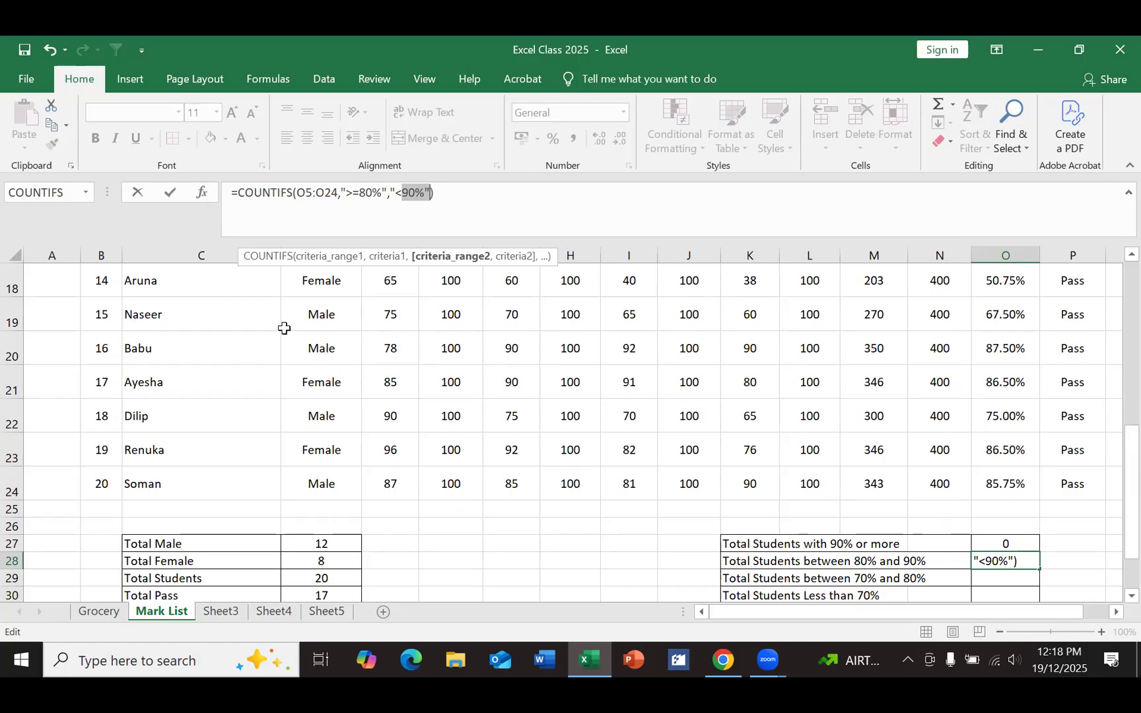
Step: Try to enter the same COUNTIFS formula in O28 again, and delete its whole text
{"action": "key", "text": "Left"}
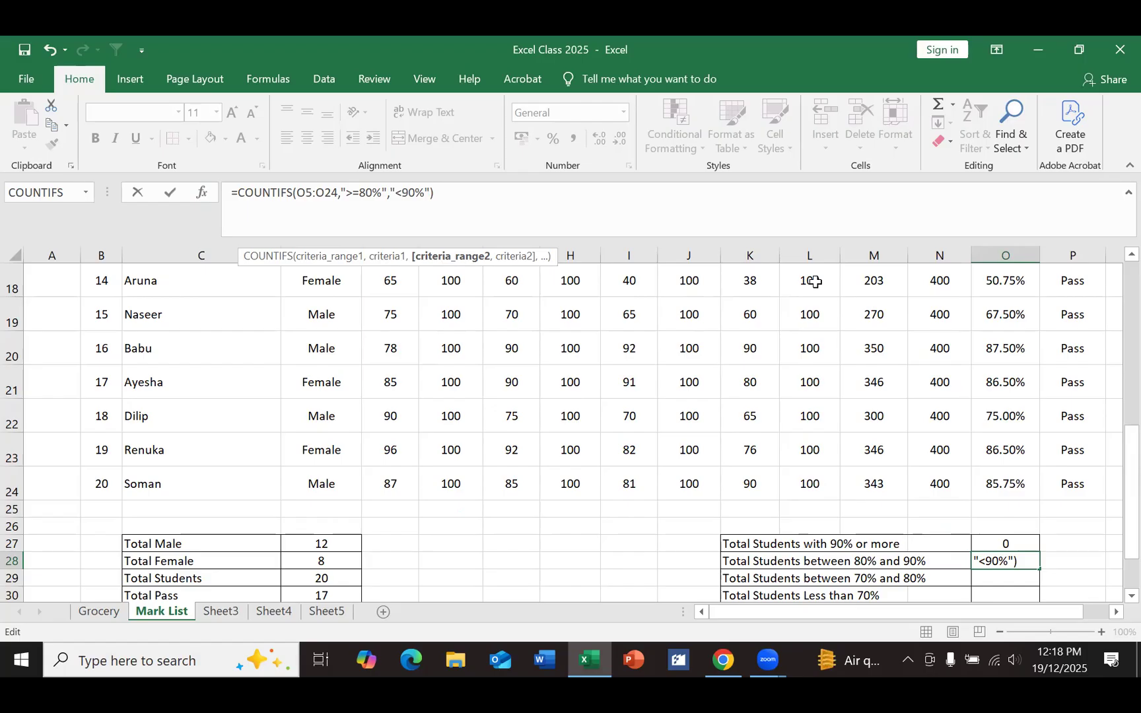
{"action": "scroll", "coordinate": [1063, 527], "scroll_direction": "down", "scroll_amount": 1}
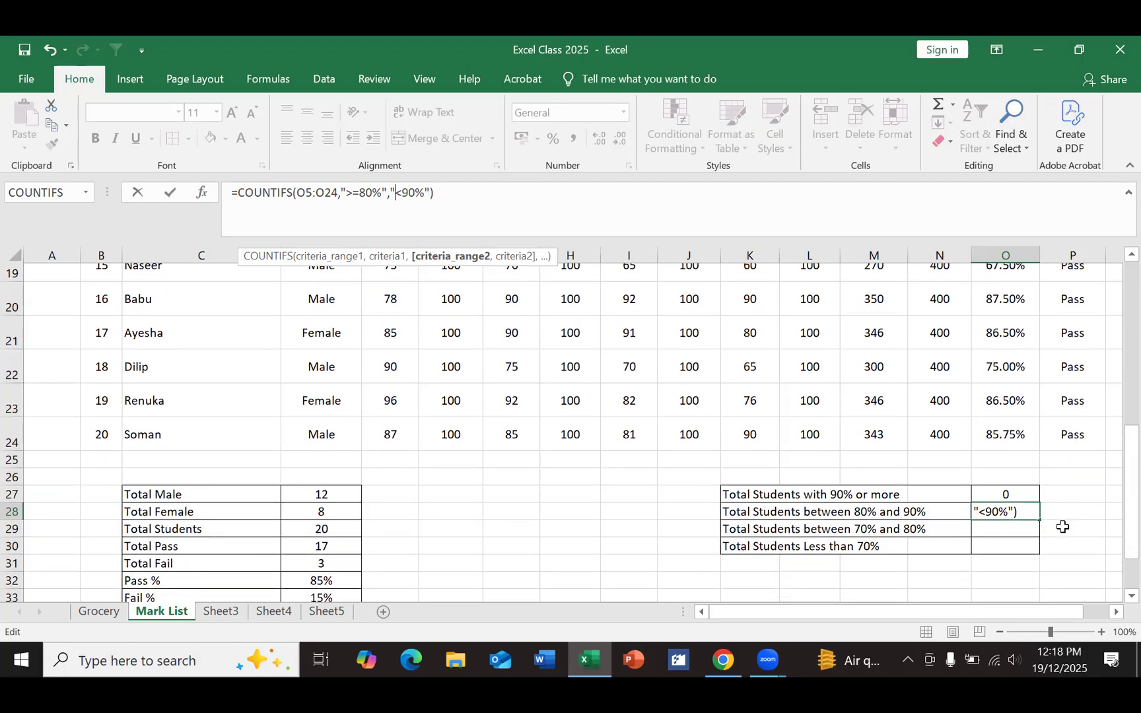
{"action": "scroll", "coordinate": [1063, 526], "scroll_direction": "up", "scroll_amount": 5}
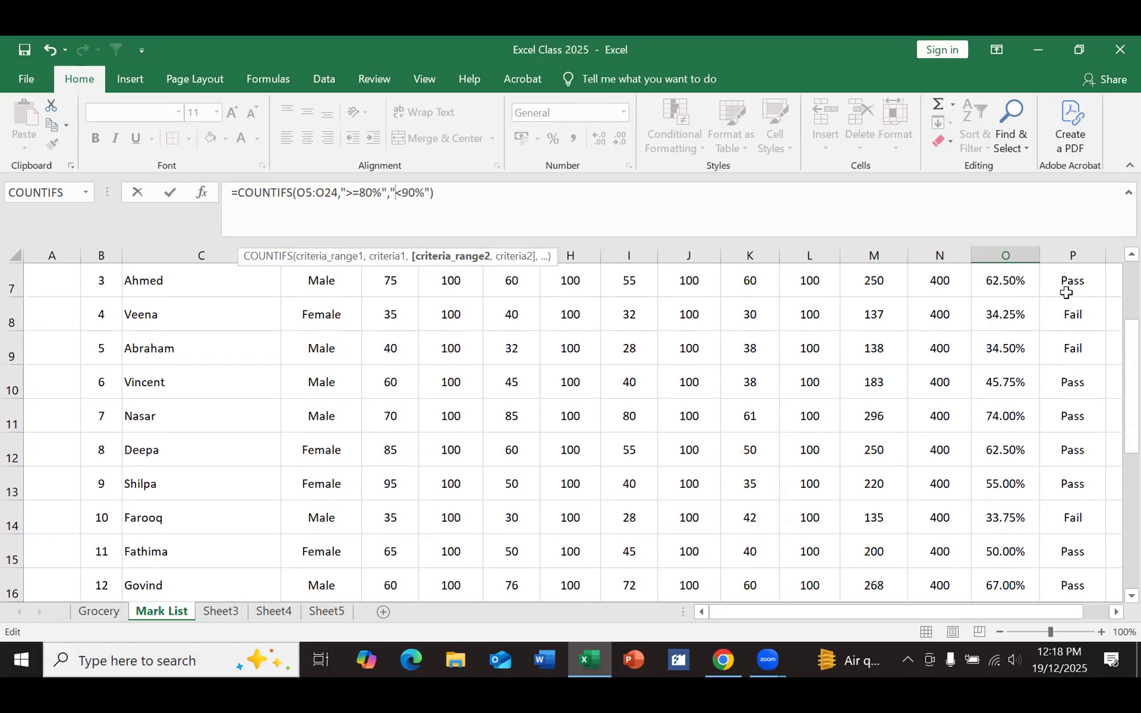
{"action": "scroll", "coordinate": [1066, 293], "scroll_direction": "up", "scroll_amount": 1}
{"action": "key", "text": "Return"}
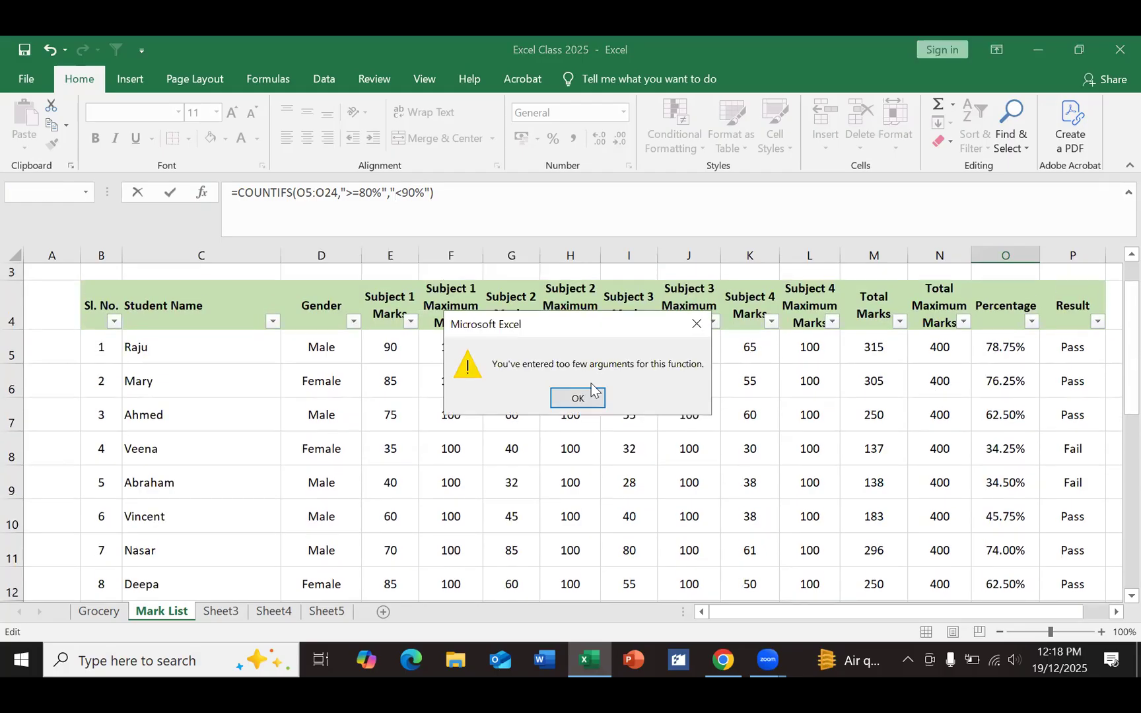
{"action": "left_click", "coordinate": [577, 398]}
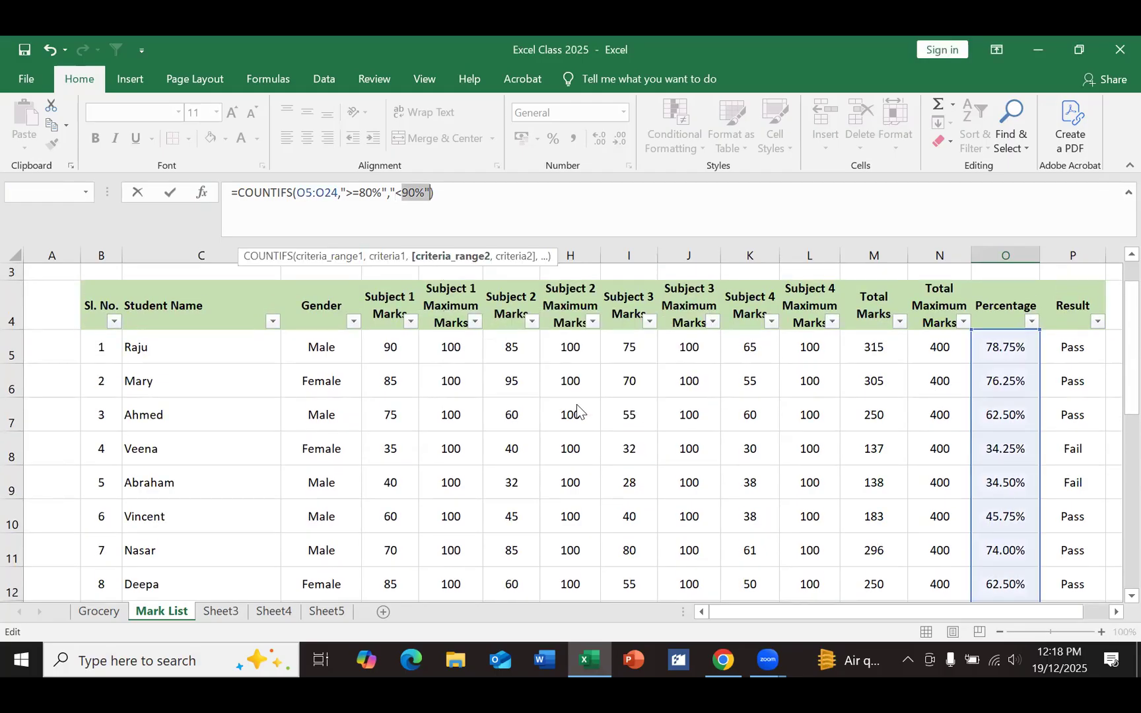
{"action": "left_click_drag", "start_coordinate": [438, 195], "coordinate": [196, 204]}
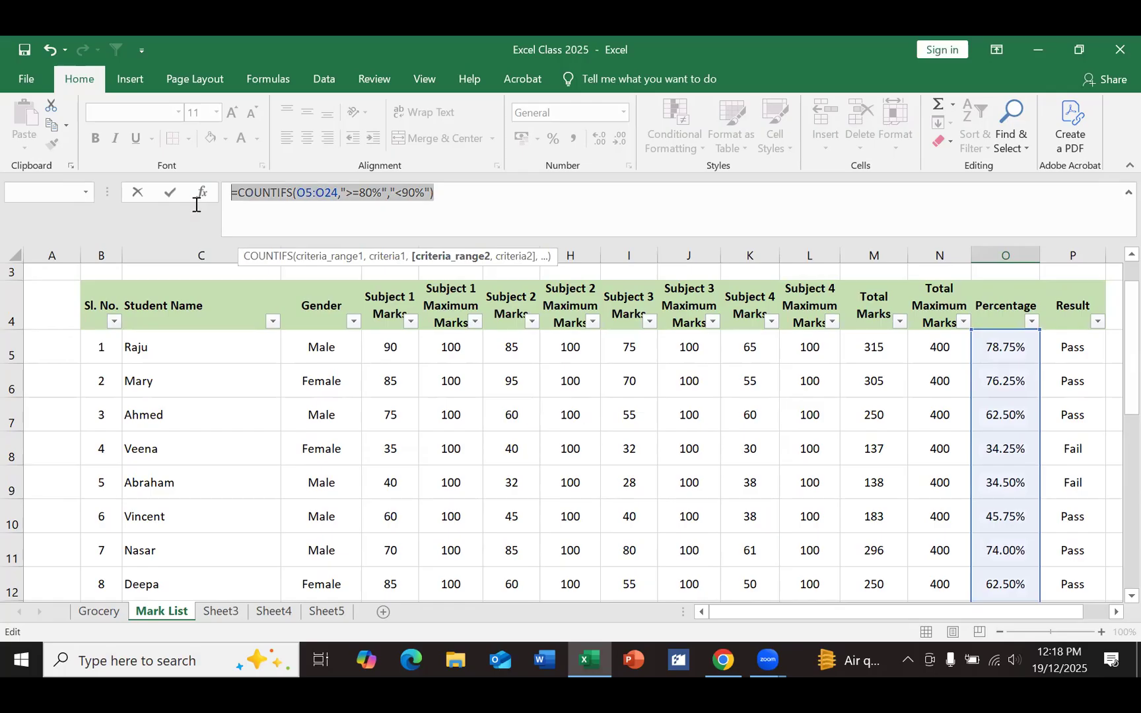
{"action": "key", "text": "Delete"}
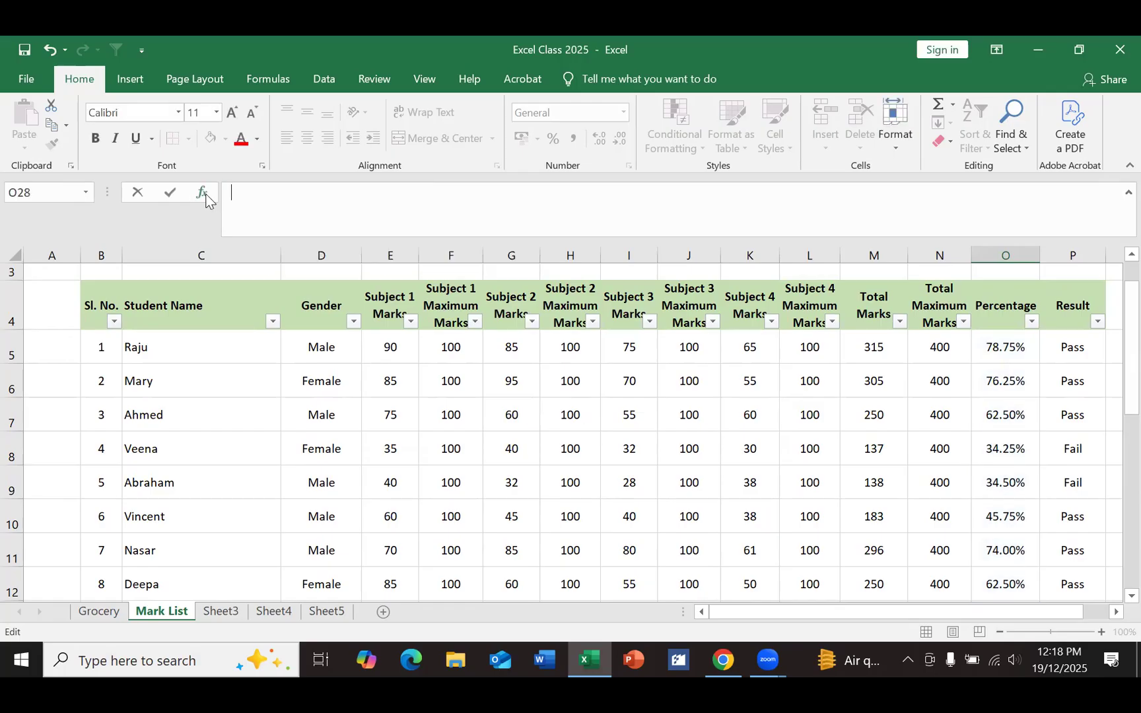
Step: Try to enter a new COUNTIFS function in O28 with only O5:O24 as the first criteria range
{"action": "left_click", "coordinate": [202, 192]}
{"action": "left_click", "coordinate": [528, 351]}
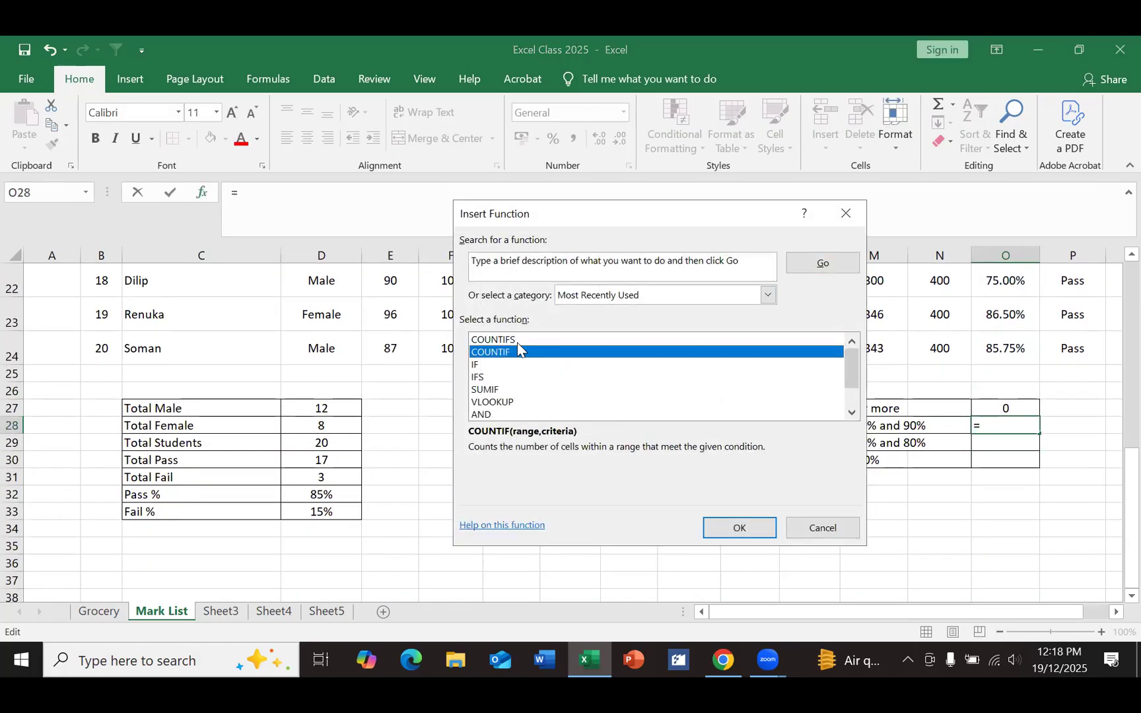
{"action": "left_click", "coordinate": [519, 341]}
{"action": "left_click", "coordinate": [737, 526]}
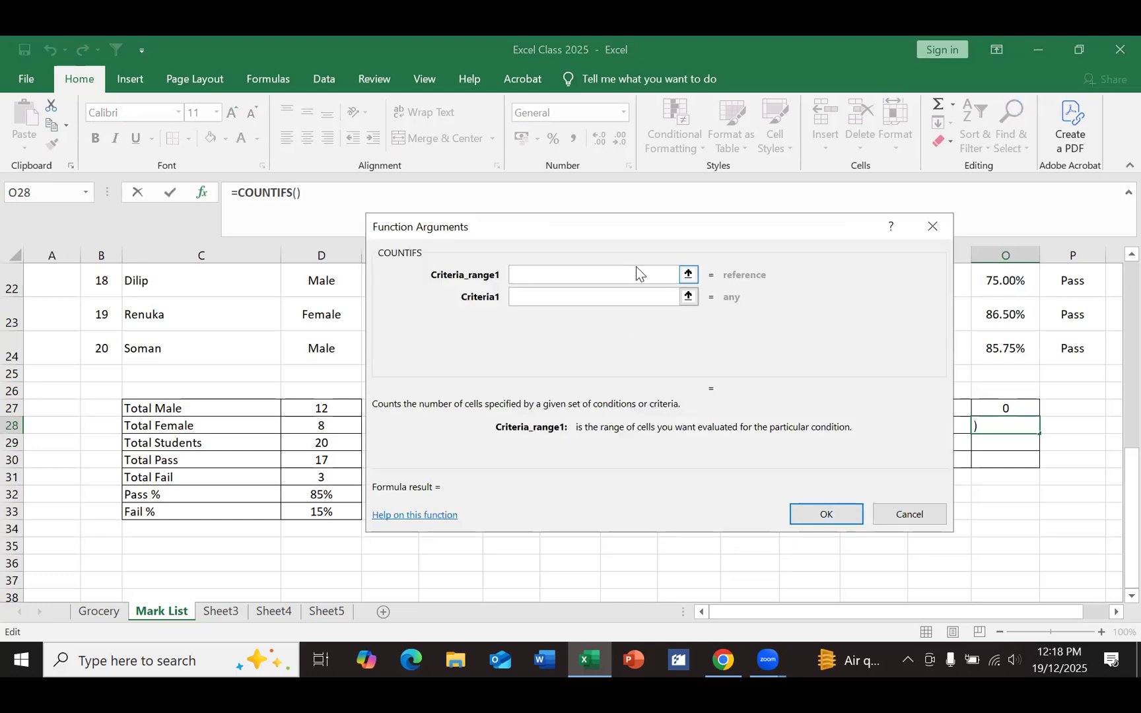
{"action": "scroll", "coordinate": [1075, 364], "scroll_direction": "up", "scroll_amount": 7}
{"action": "left_click_drag", "start_coordinate": [1006, 395], "coordinate": [988, 491]}
{"action": "key", "text": "Return"}
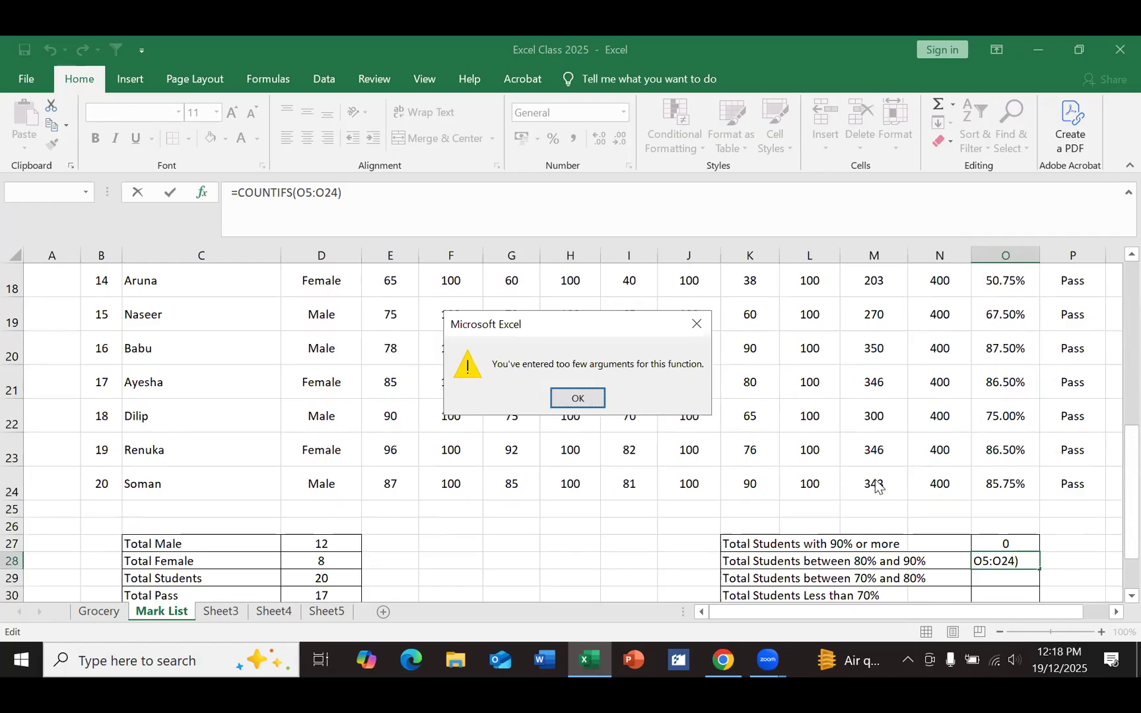
{"action": "left_click", "coordinate": [584, 397]}
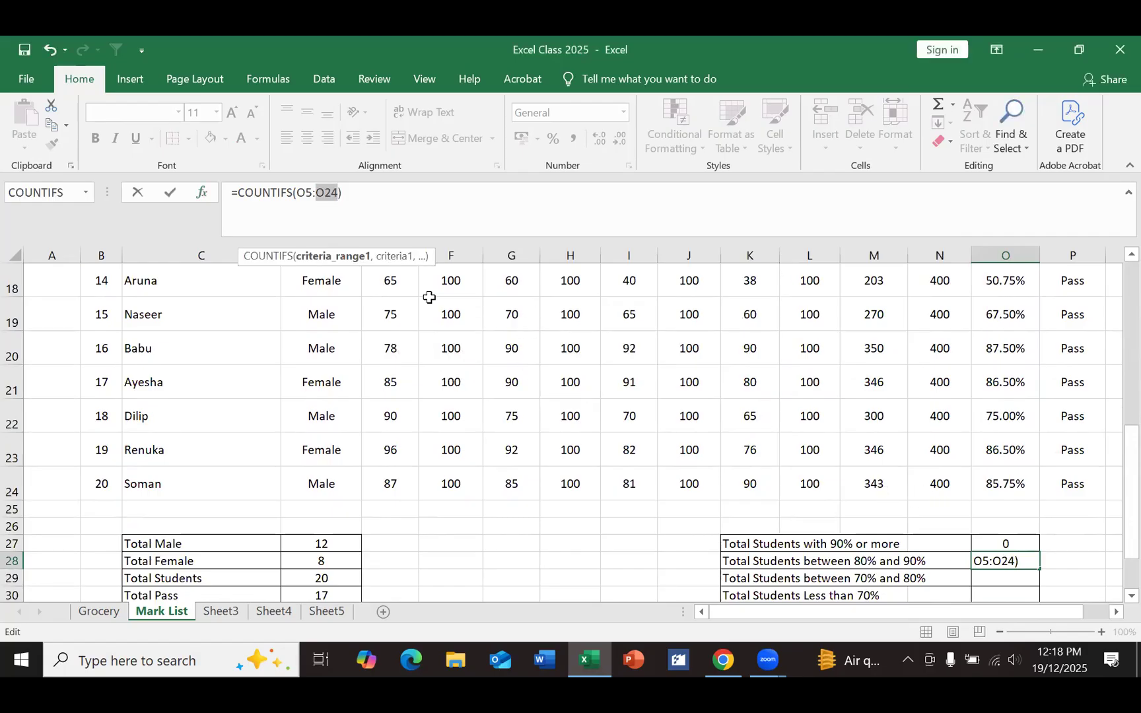
Step: Clear the incomplete COUNTIFS formula from O28, including its leftover bracket
{"action": "key", "text": "BackSpace"}
{"action": "key", "text": "BackSpace"}
{"action": "key", "text": "BackSpace"}
{"action": "key", "text": "BackSpace"}
{"action": "key", "text": "BackSpace"}
{"action": "key", "text": "BackSpace"}
{"action": "key", "text": "BackSpace"}
{"action": "key", "text": "BackSpace"}
{"action": "key", "text": "BackSpace"}
{"action": "key", "text": "BackSpace"}
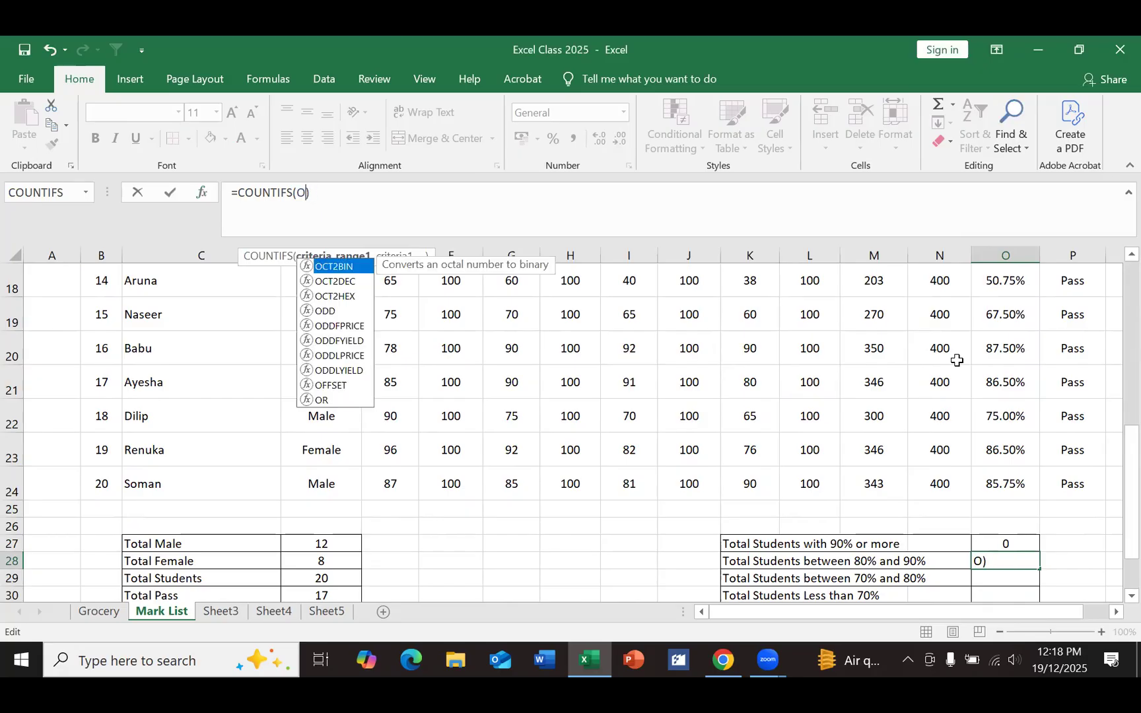
{"action": "key", "text": "BackSpace"}
{"action": "key", "text": "BackSpace"}
{"action": "key", "text": "BackSpace"}
{"action": "key", "text": "BackSpace"}
{"action": "left_click_drag", "start_coordinate": [810, 449], "coordinate": [509, 345]}
{"action": "left_click", "coordinate": [298, 378]}
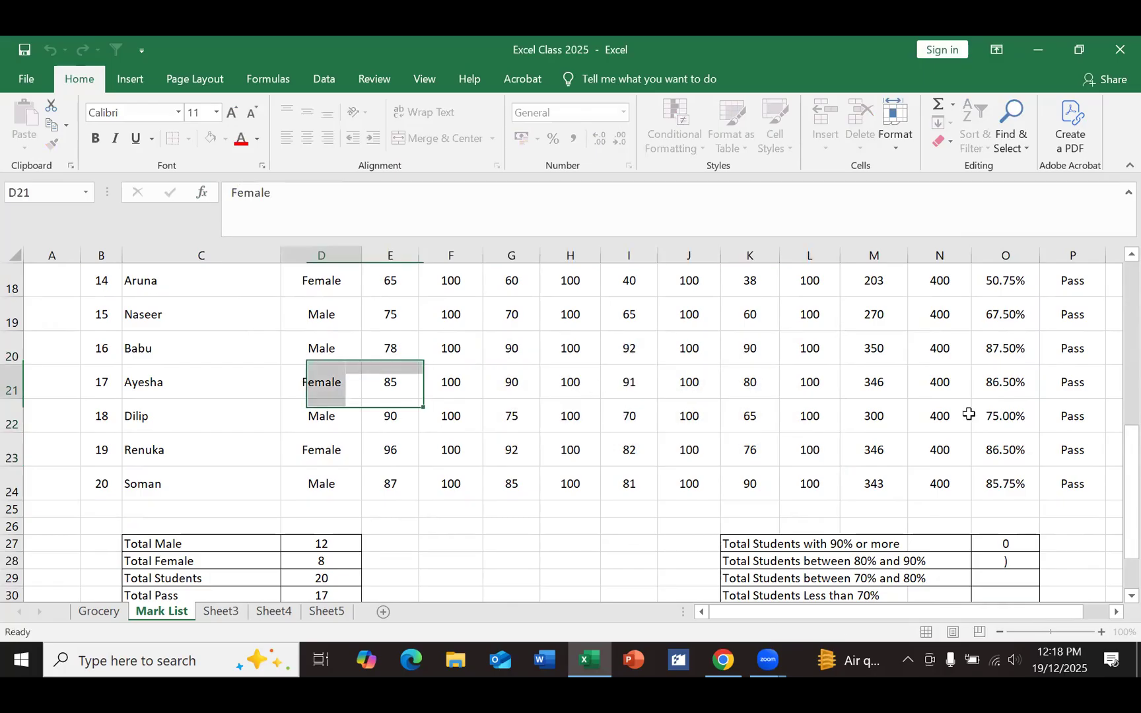
{"action": "left_click", "coordinate": [1025, 565]}
{"action": "key", "text": "Delete"}
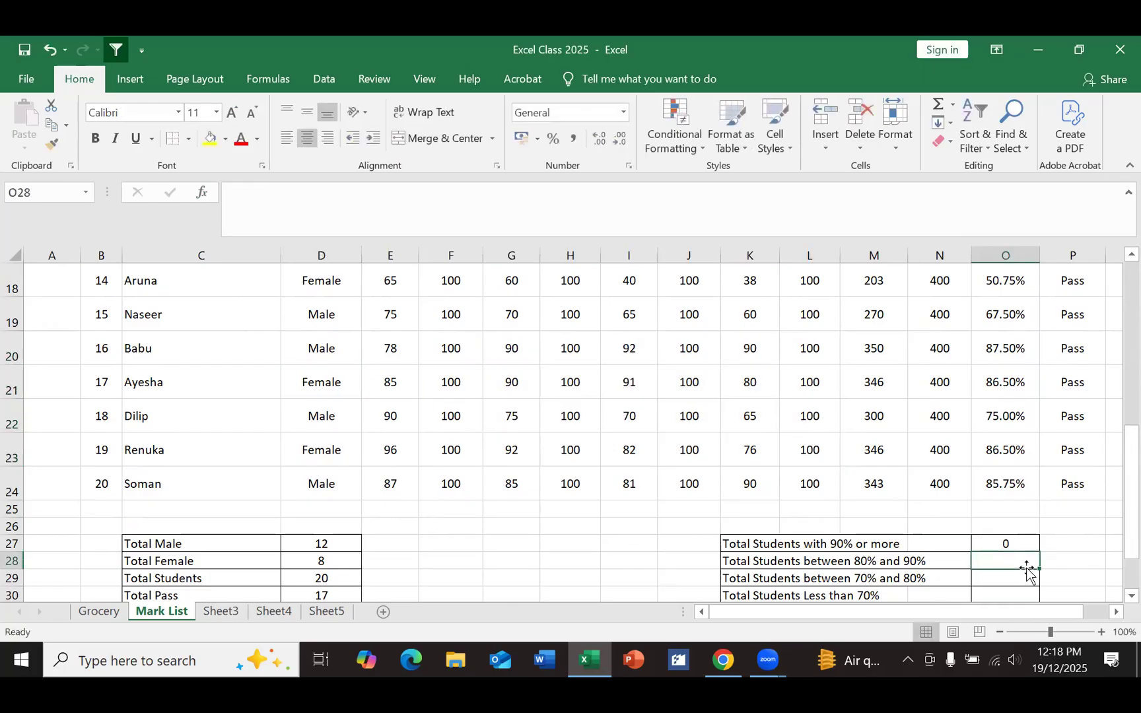
Step: Insert a COUNTIFS function in the empty cell O28, using O5:O24 as Criteria_range1 and >=80% as Criteria1
{"action": "left_click", "coordinate": [201, 192]}
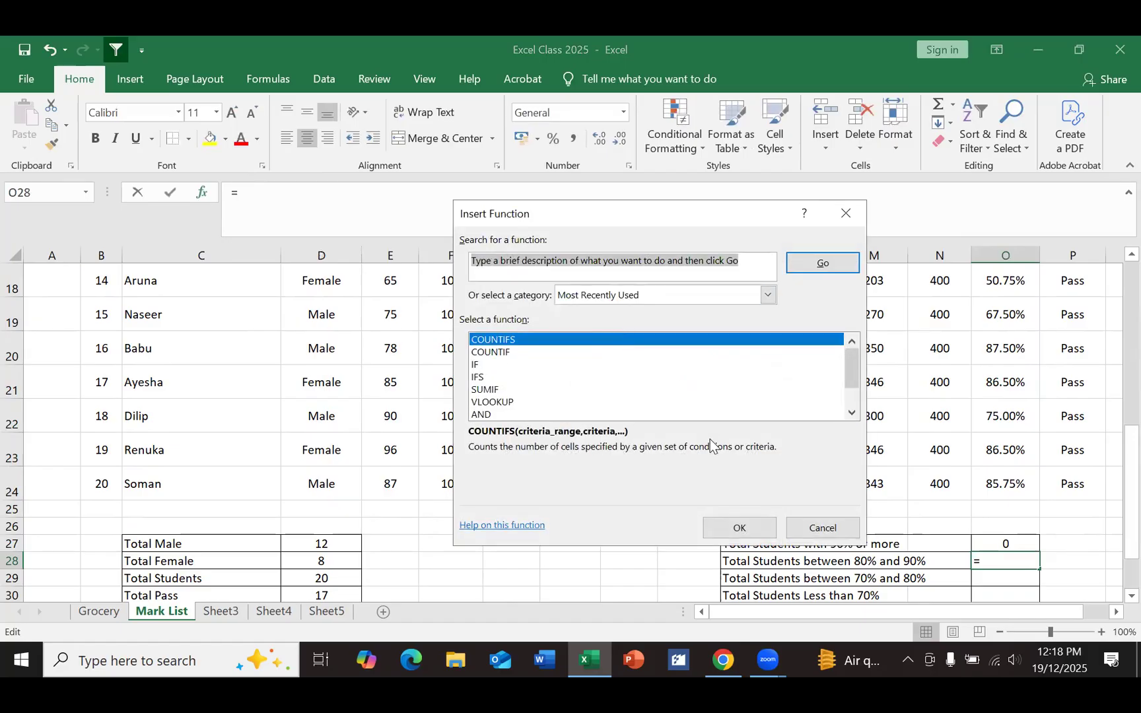
{"action": "left_click", "coordinate": [767, 528]}
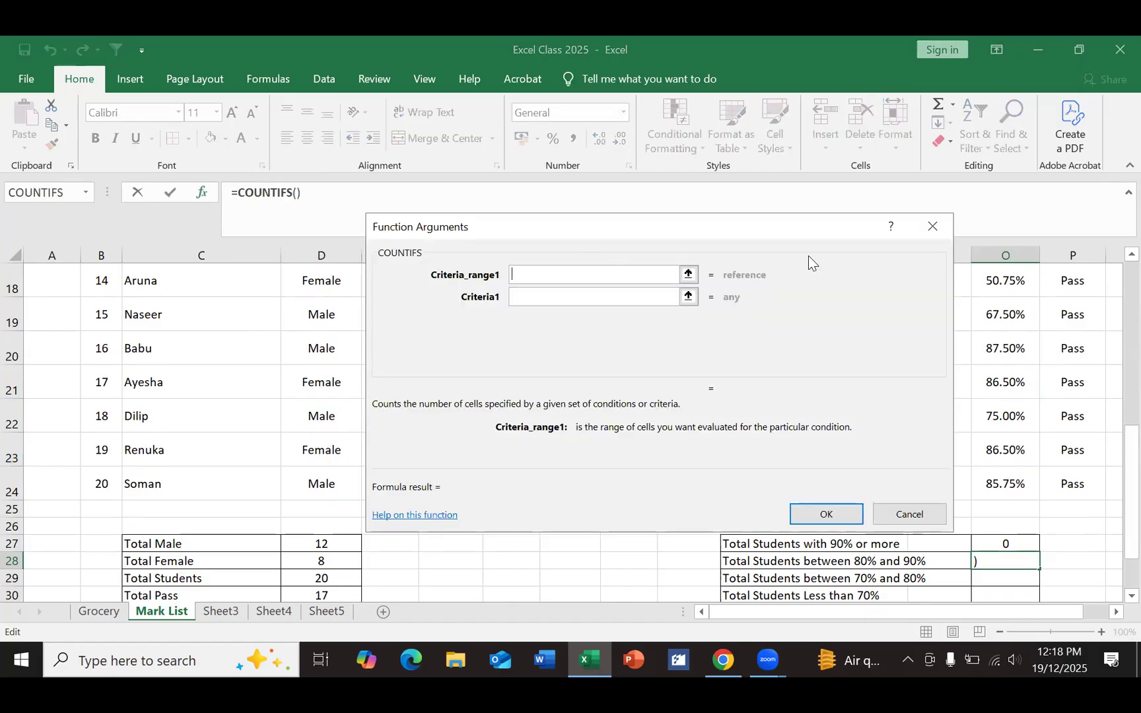
{"action": "scroll", "coordinate": [1089, 400], "scroll_direction": "up", "scroll_amount": 6}
{"action": "left_click_drag", "start_coordinate": [1009, 390], "coordinate": [1010, 547]}
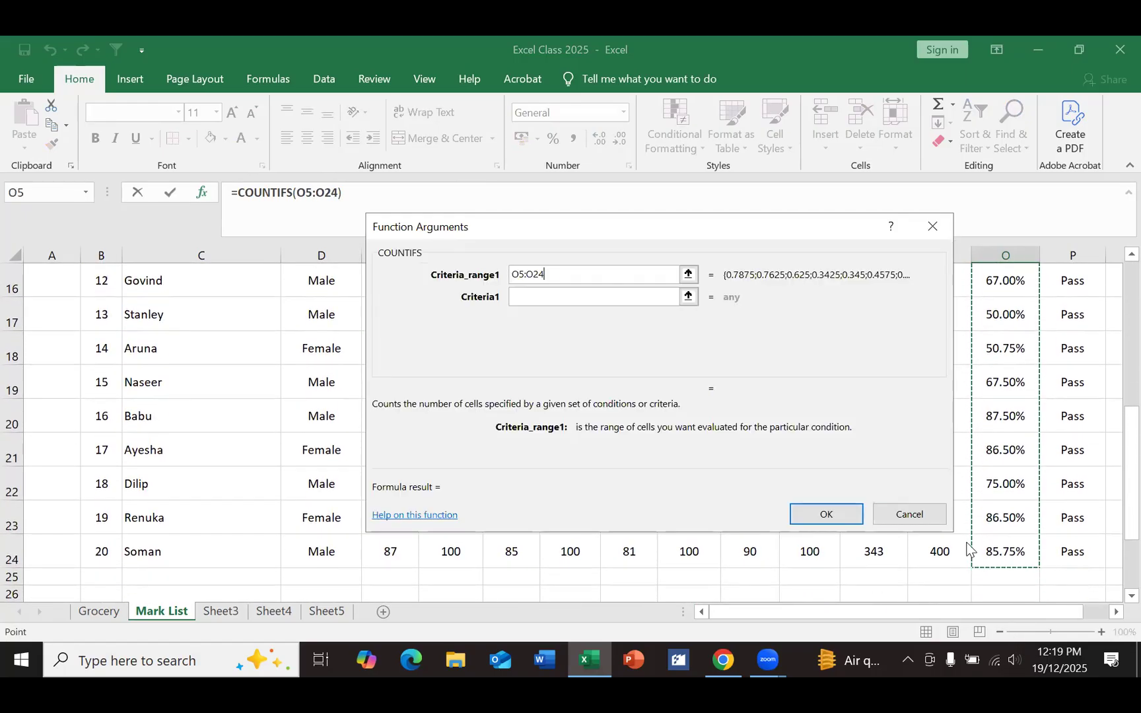
{"action": "left_click", "coordinate": [538, 298]}
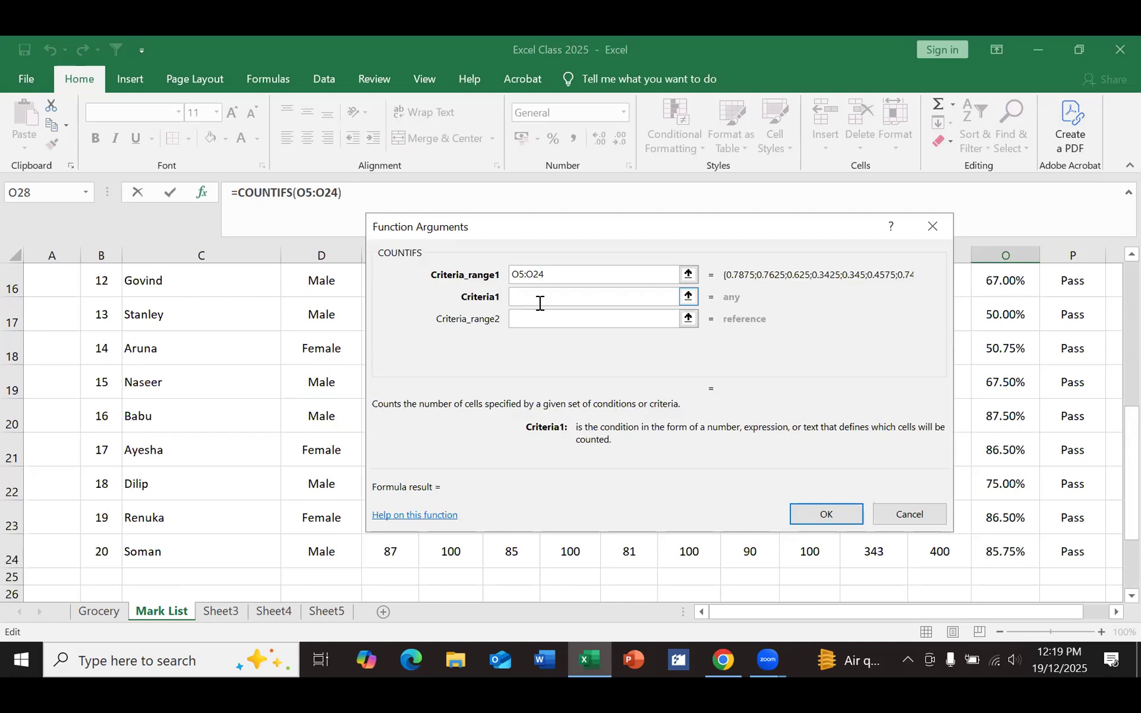
{"action": "type", "text": ">=80%"}
Step: Add O5:O24 as the second criteria range with the criteria <90%, and enter the COUNTIFS formula in O28
{"action": "left_click", "coordinate": [533, 318]}
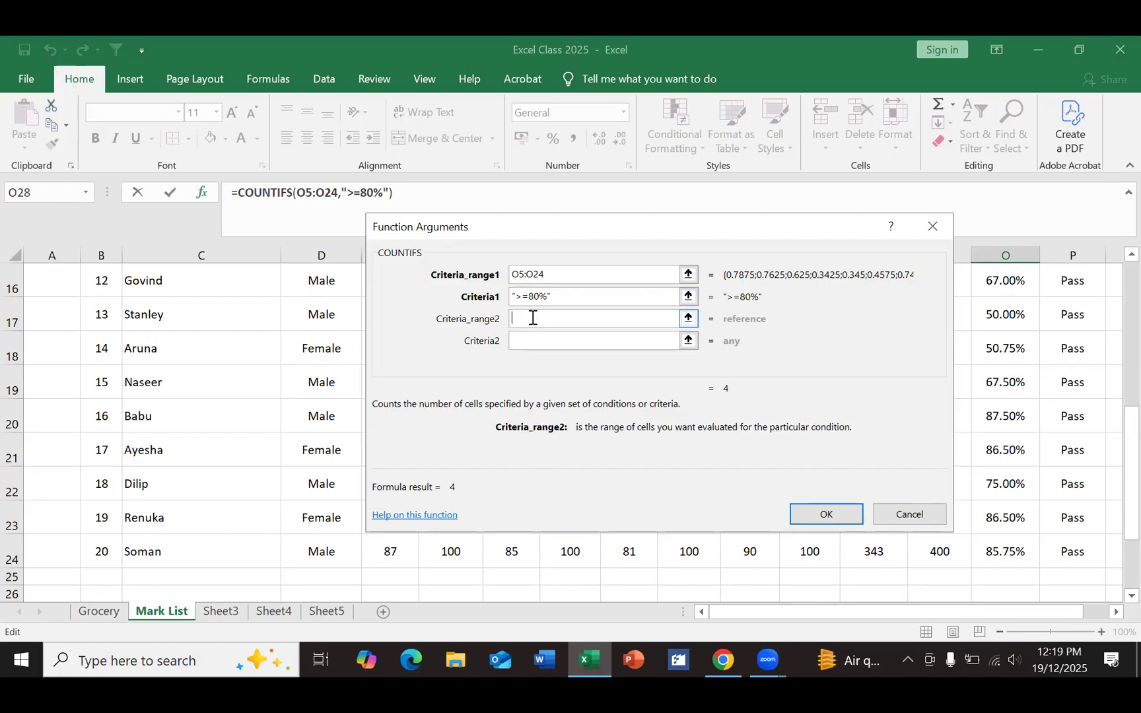
{"action": "scroll", "coordinate": [1034, 324], "scroll_direction": "up", "scroll_amount": 5}
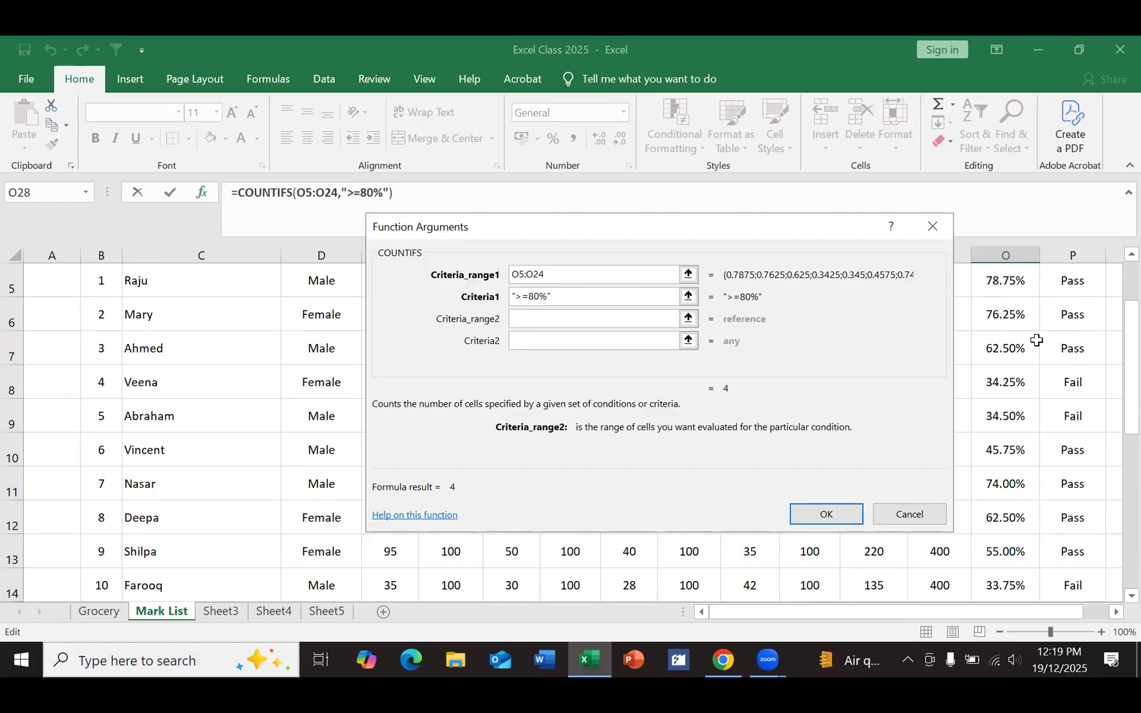
{"action": "left_click_drag", "start_coordinate": [998, 406], "coordinate": [987, 675]}
{"action": "left_click_drag", "start_coordinate": [987, 675], "coordinate": [997, 557]}
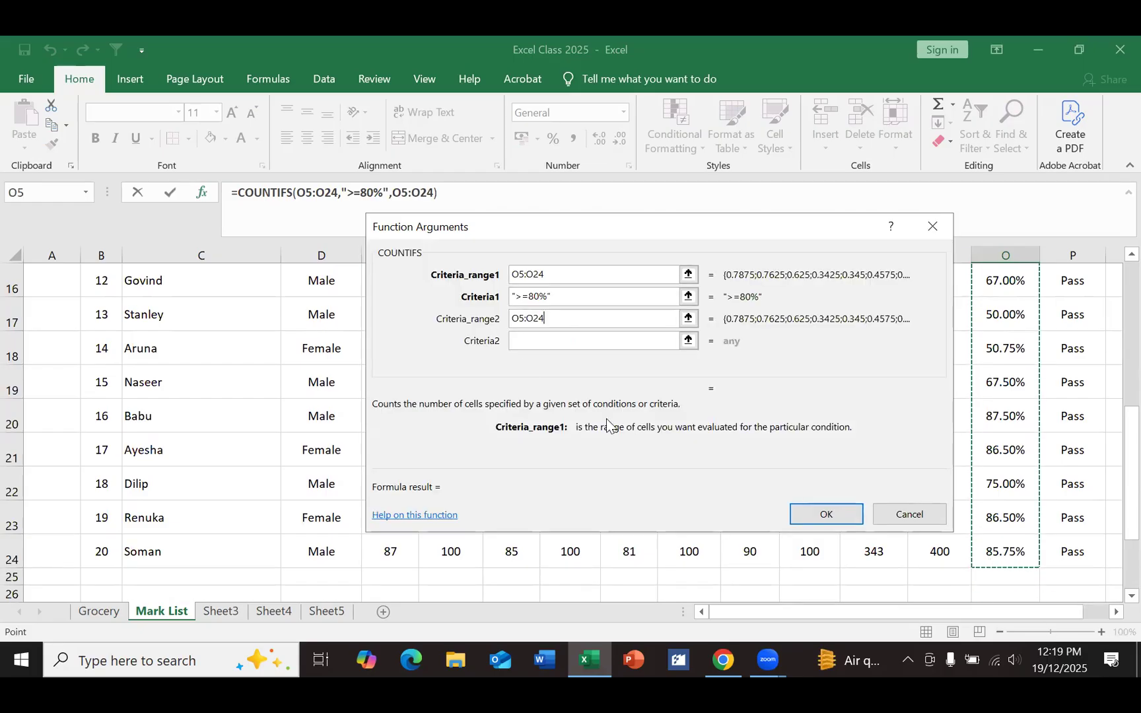
{"action": "left_click", "coordinate": [522, 340]}
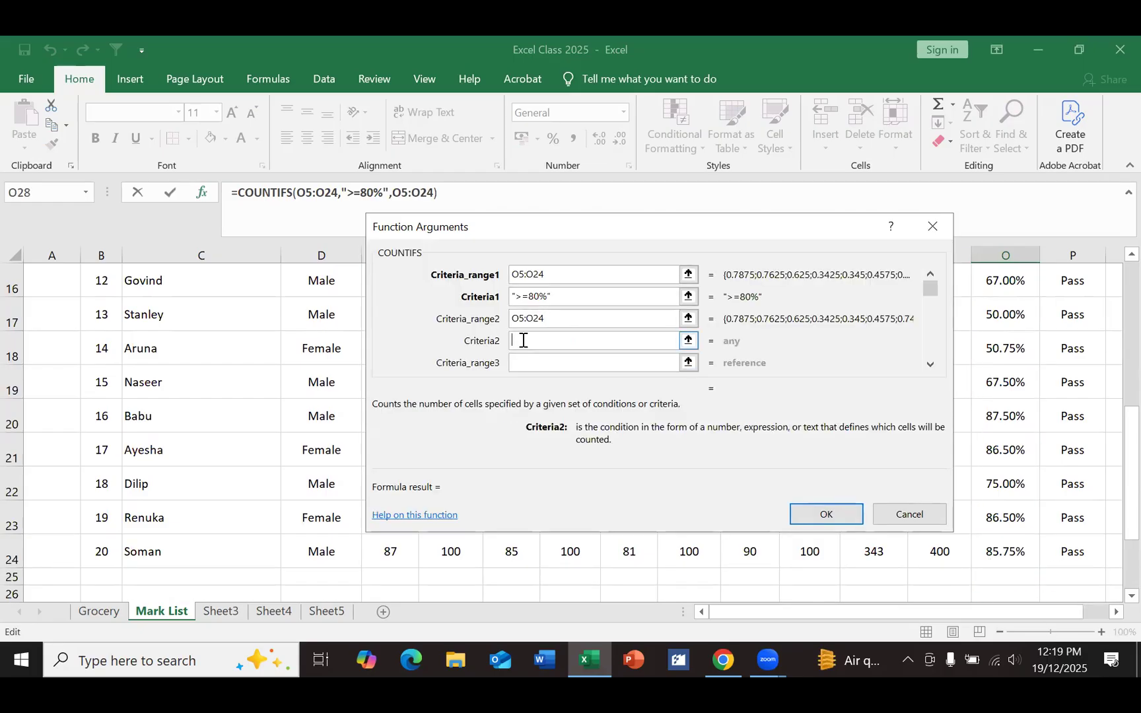
{"action": "type", "text": "<90%"}
{"action": "left_click", "coordinate": [829, 514]}
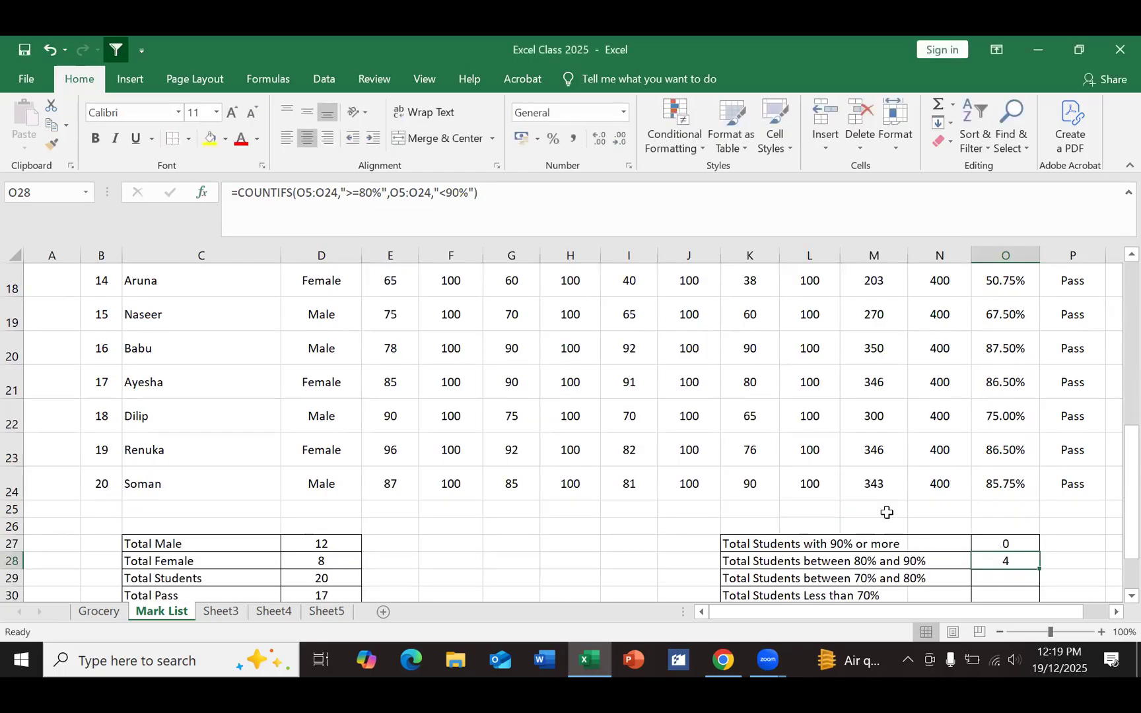
{"action": "left_click", "coordinate": [1084, 547]}
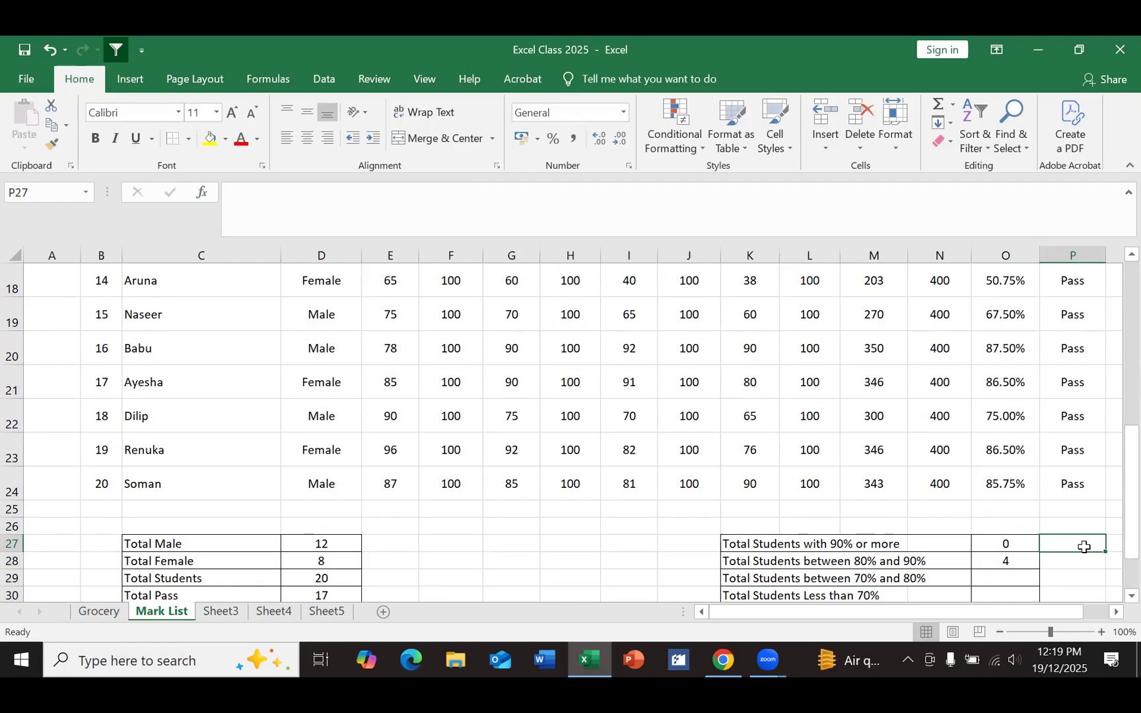
Step: Insert a COUNTIFS function in O29, using O5:O24 as Criteria_range1 and >=70% as Criteria1
{"action": "scroll", "coordinate": [1084, 547], "scroll_direction": "down", "scroll_amount": 2}
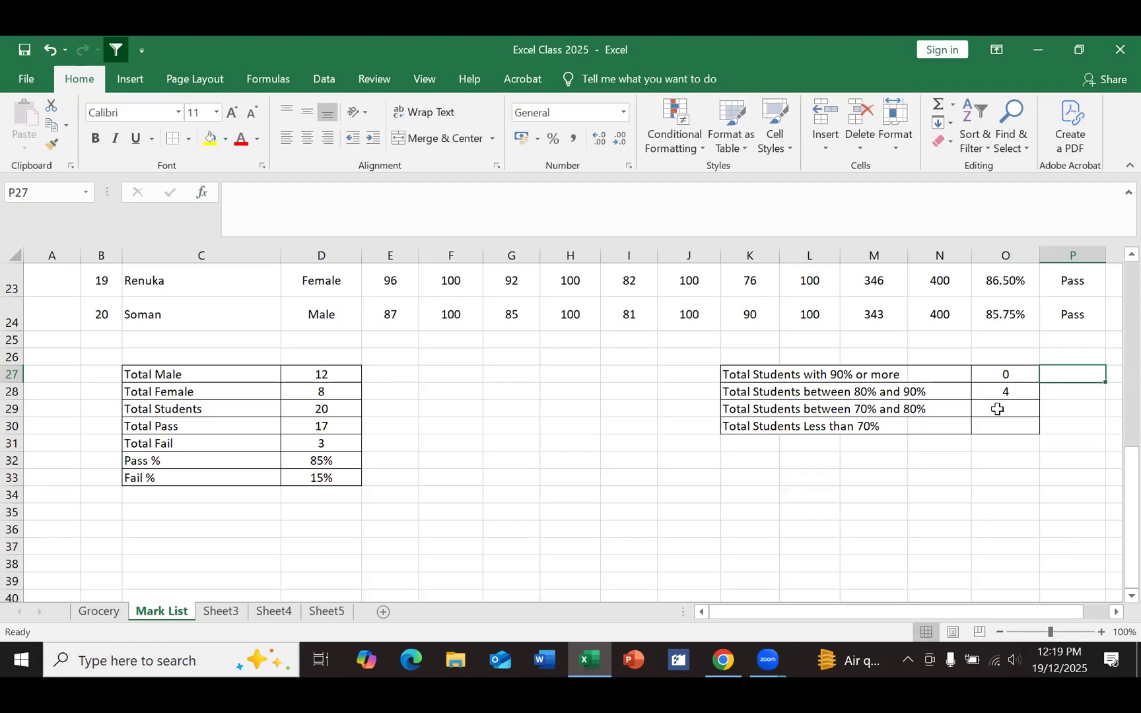
{"action": "left_click", "coordinate": [999, 406]}
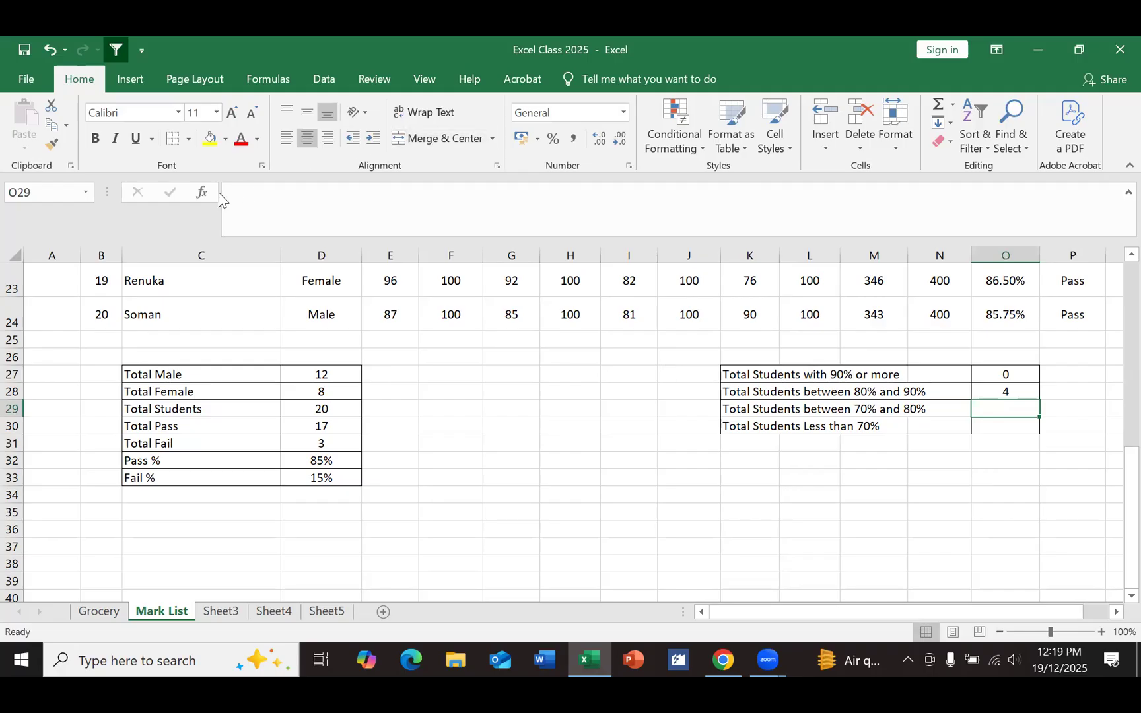
{"action": "left_click", "coordinate": [202, 192]}
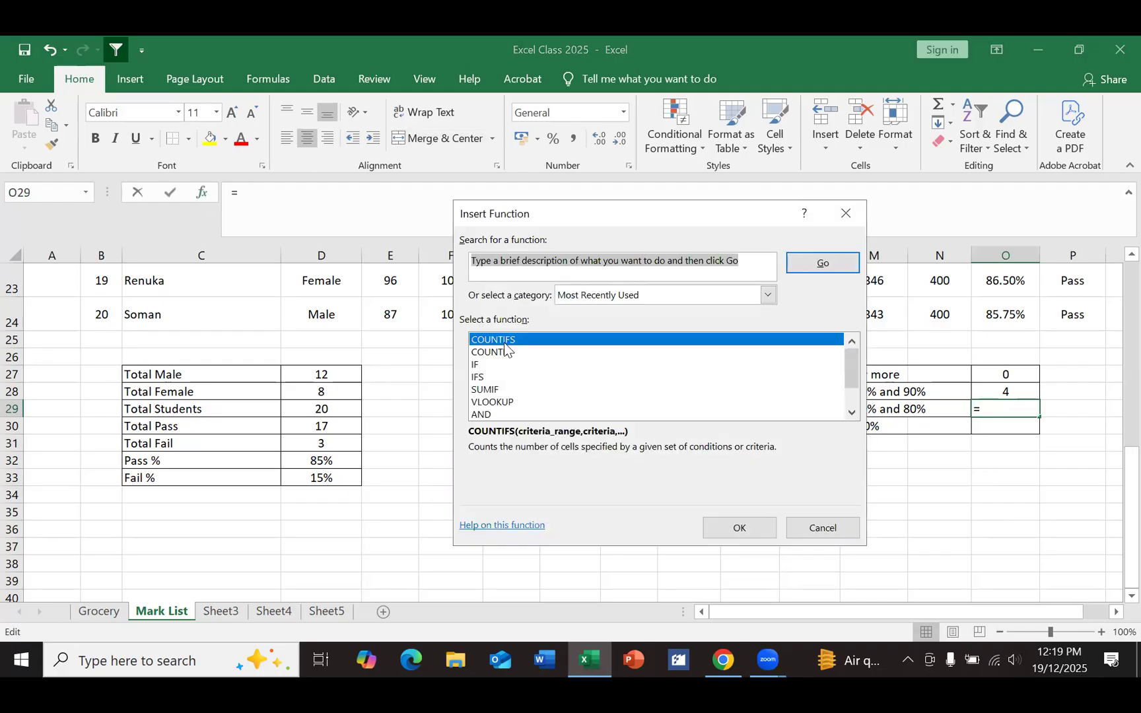
{"action": "left_click", "coordinate": [737, 528]}
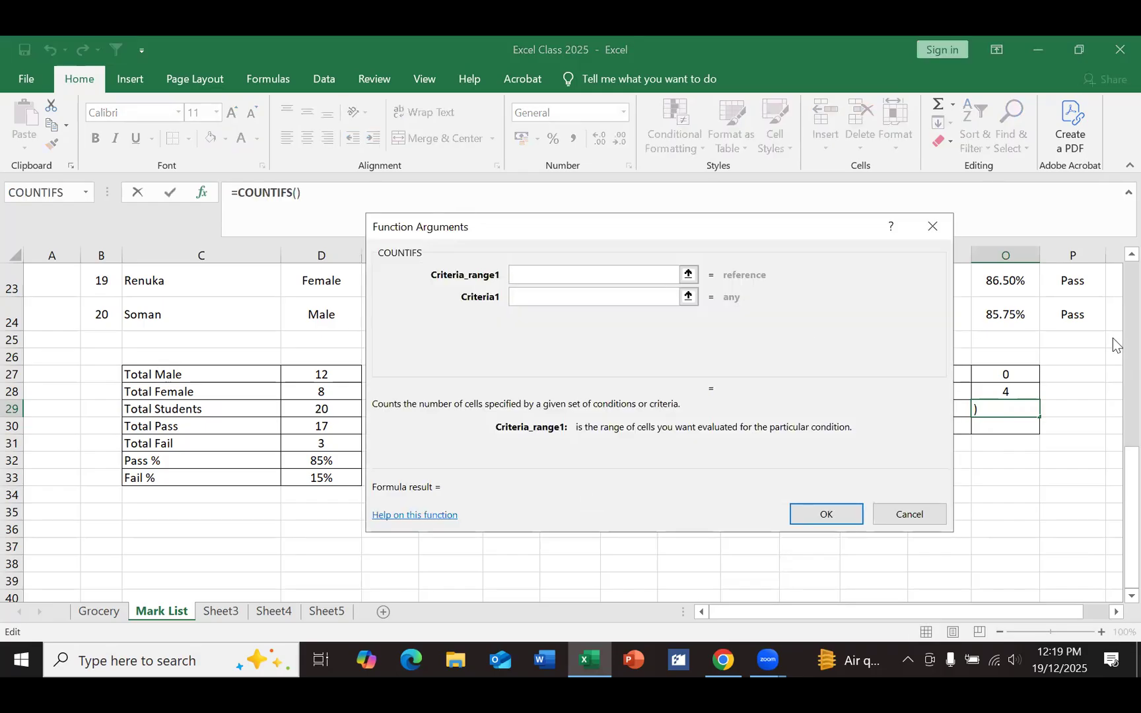
{"action": "scroll", "coordinate": [1068, 437], "scroll_direction": "up", "scroll_amount": 8}
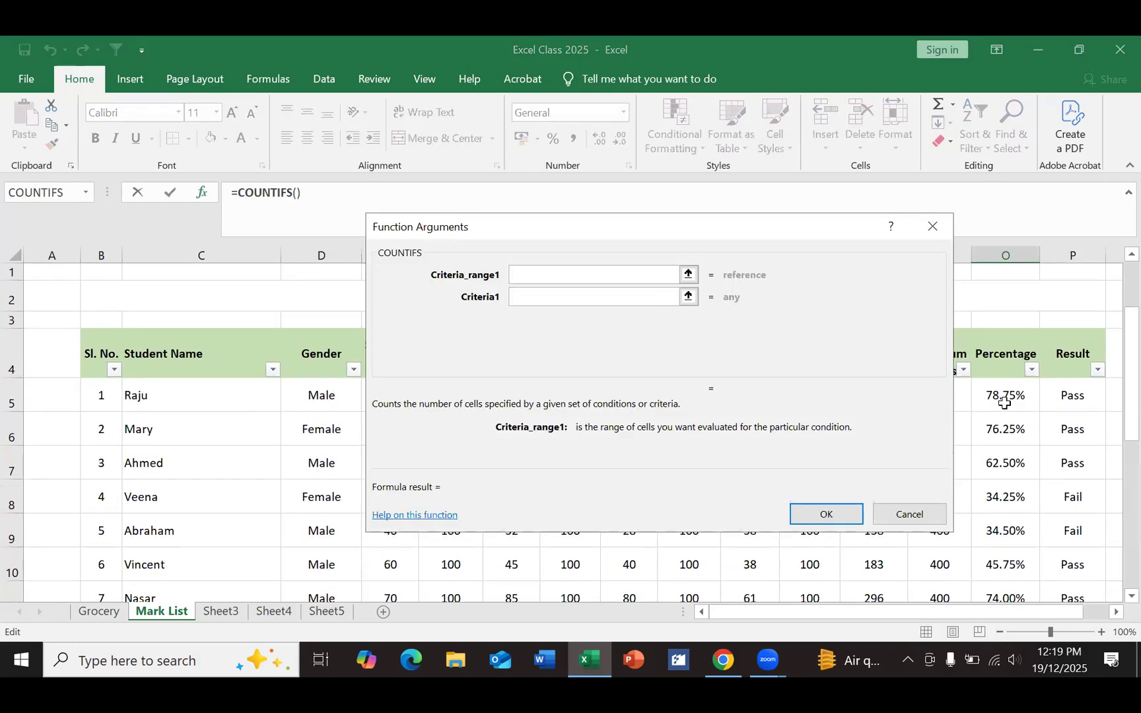
{"action": "left_click_drag", "start_coordinate": [1003, 392], "coordinate": [994, 551]}
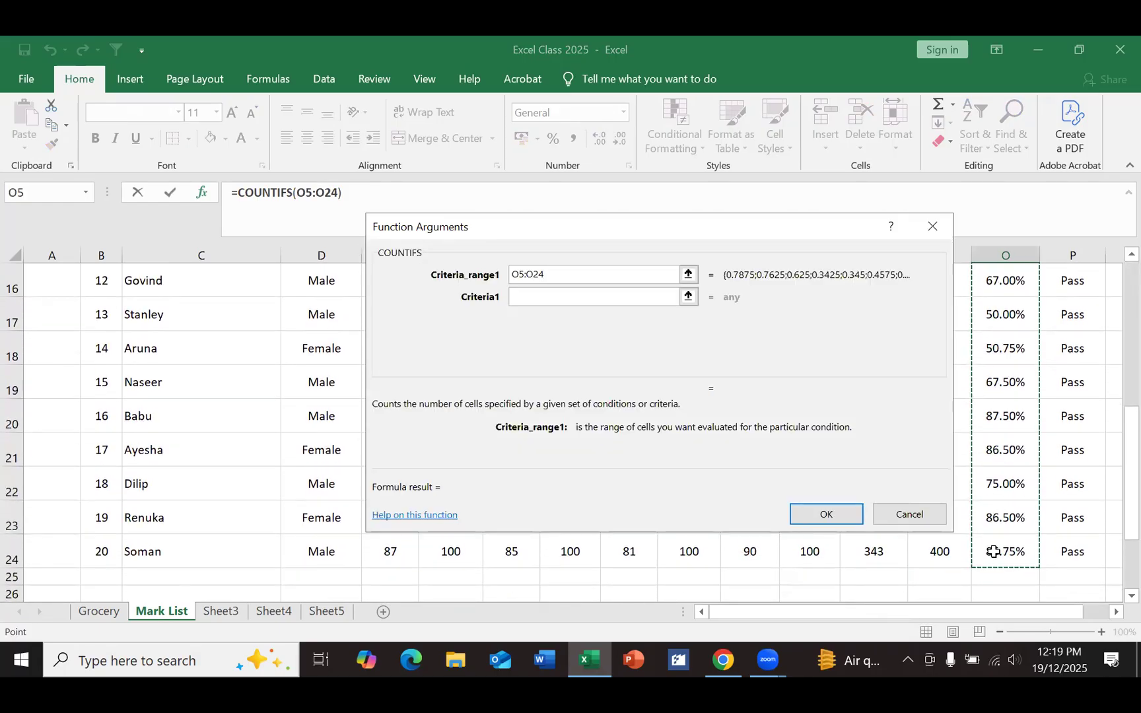
{"action": "left_click", "coordinate": [529, 300]}
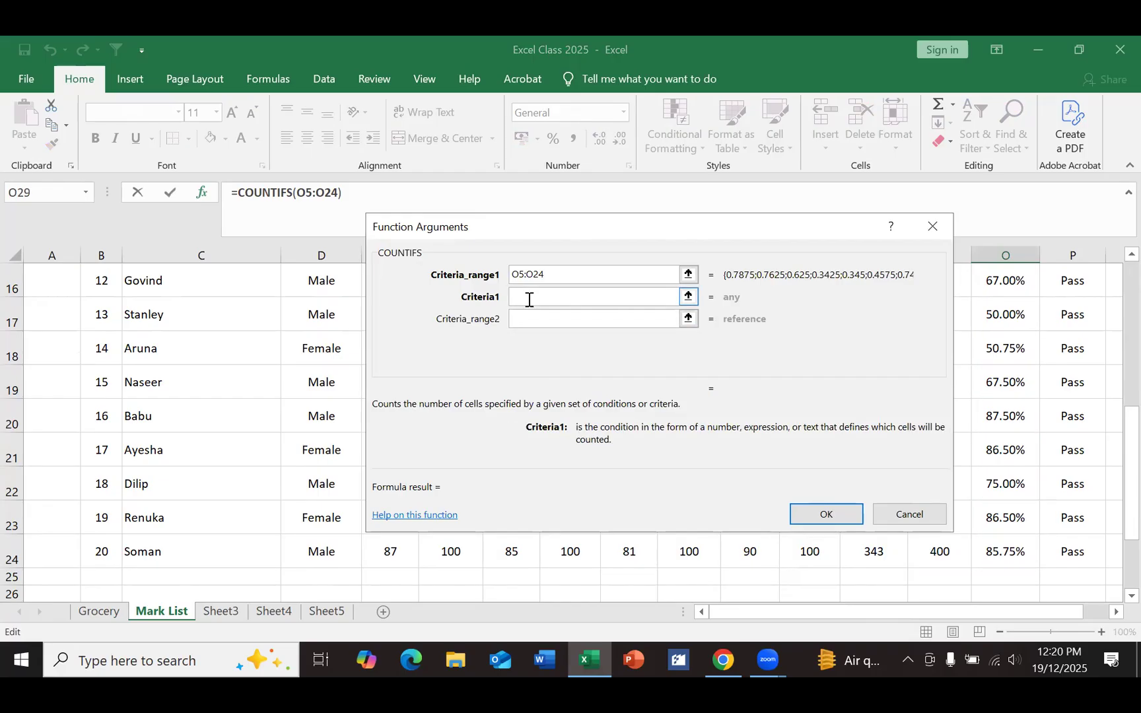
{"action": "type", "text": ">=70%"}
Step: Set the second criteria range of the O29 COUNTIFS function to O5:O24
{"action": "left_click", "coordinate": [532, 317]}
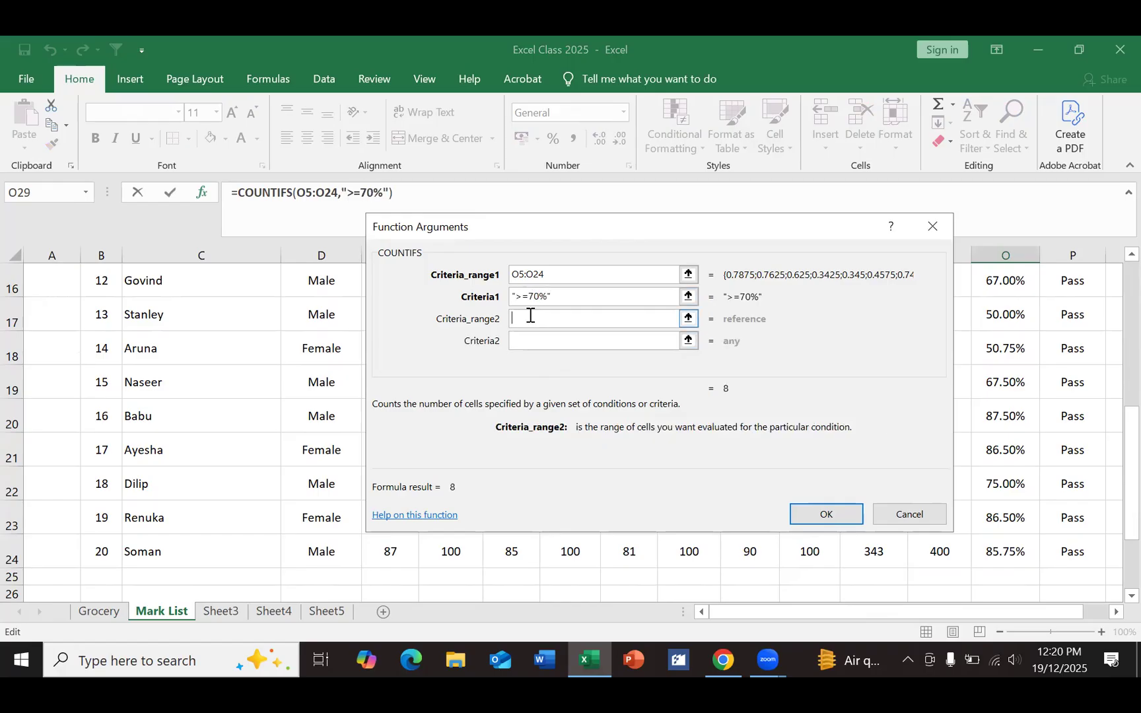
{"action": "type", "text": "<80%"}
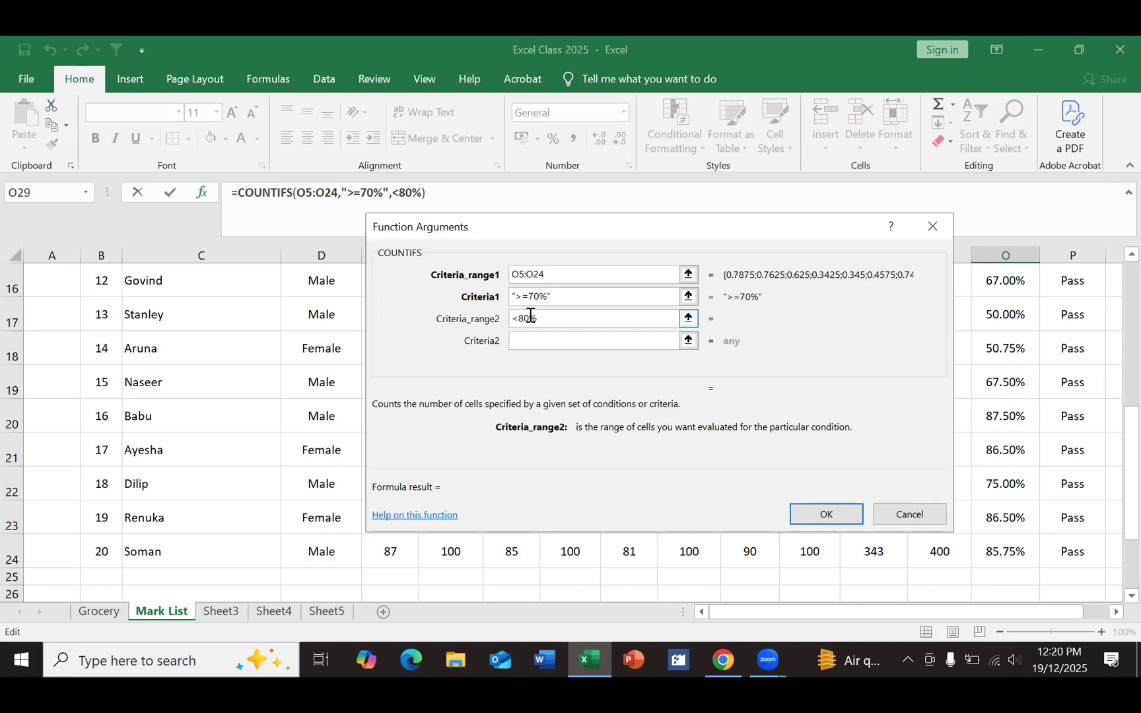
{"action": "left_click_drag", "start_coordinate": [563, 318], "coordinate": [511, 318]}
{"action": "scroll", "coordinate": [1090, 365], "scroll_direction": "up", "scroll_amount": 5}
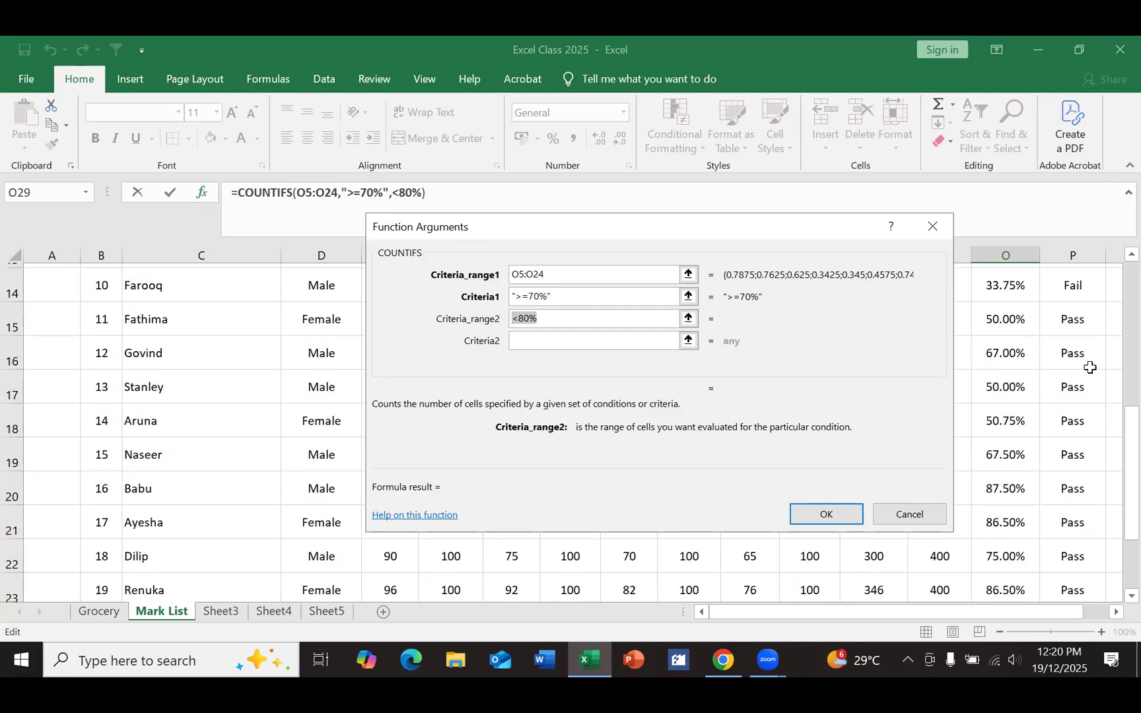
{"action": "left_click_drag", "start_coordinate": [1017, 389], "coordinate": [1021, 528]}
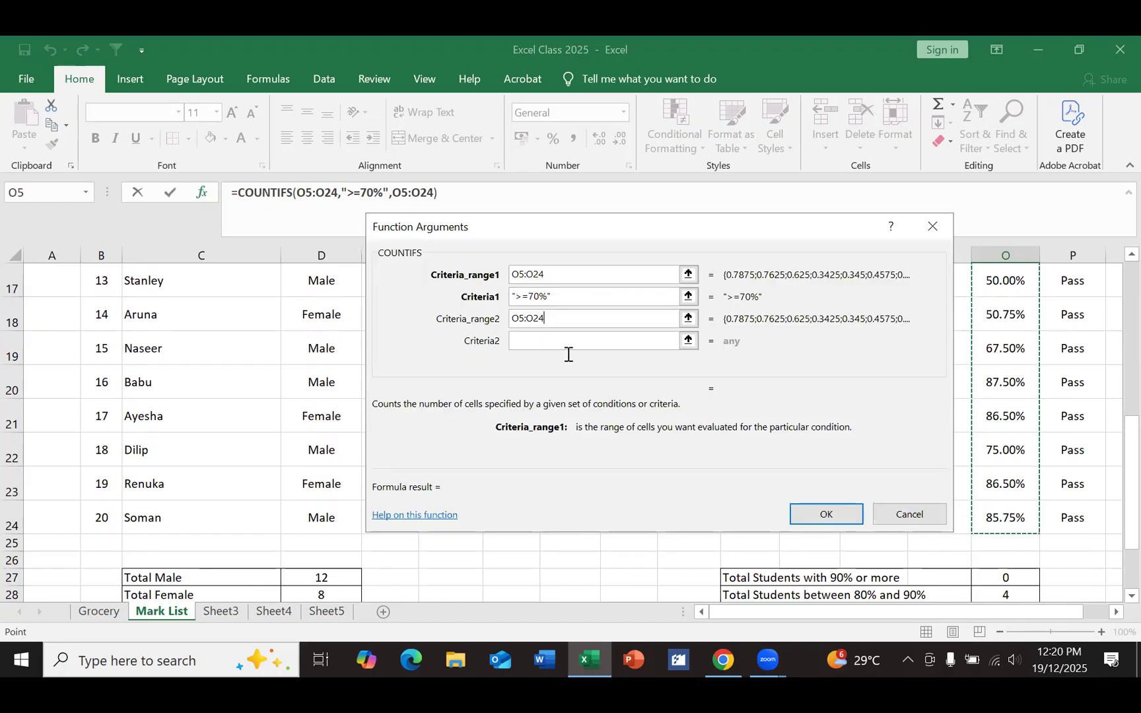
Step: Set Criteria2 to <80% and enter the COUNTIFS formula in O29
{"action": "left_click", "coordinate": [529, 338]}
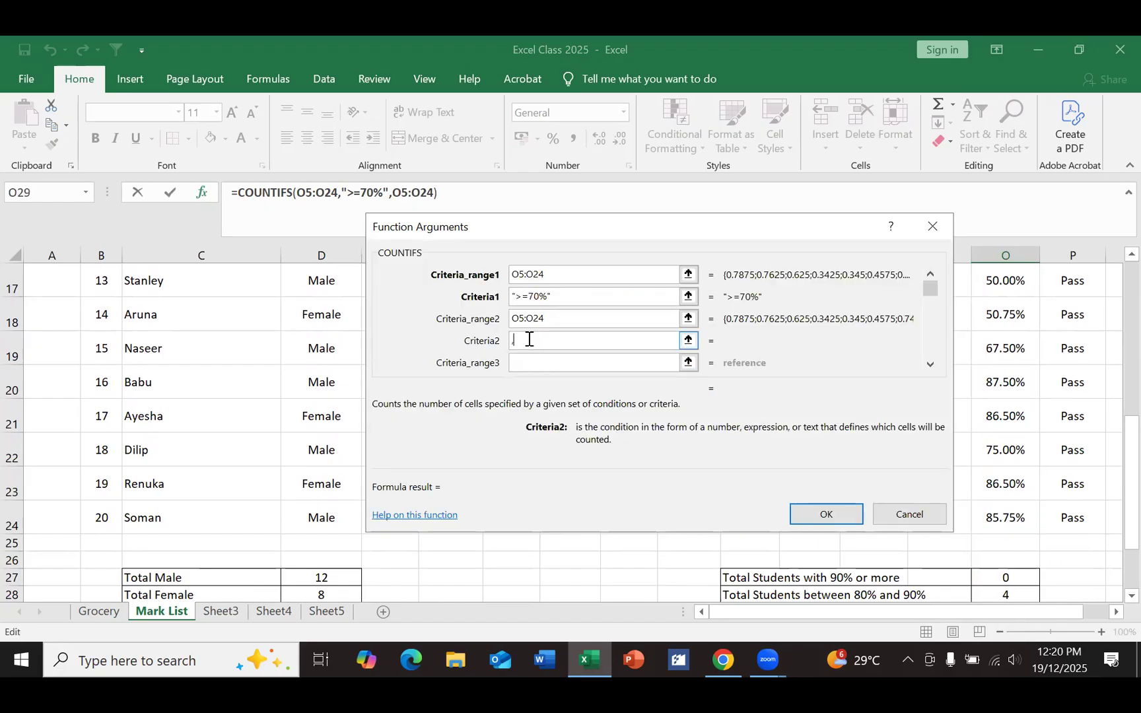
{"action": "type", "text": ",80"}
{"action": "key", "text": "BackSpace"}
{"action": "key", "text": "BackSpace"}
{"action": "key", "text": "BackSpace"}
{"action": "type", "text": "<"}
{"action": "type", "text": "9"}
{"action": "key", "text": "BackSpace"}
{"action": "type", "text": "80%"}
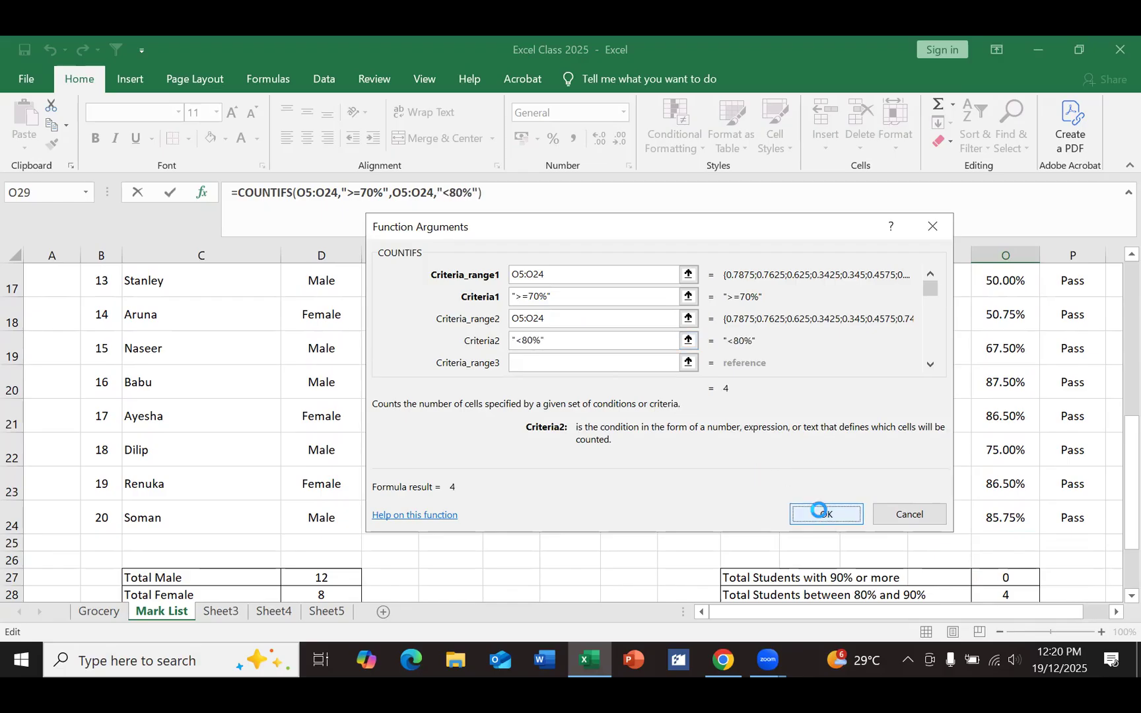
{"action": "left_click", "coordinate": [825, 514]}
Step: Insert a COUNTIF function in O30 for Total Students Less than 70%, with O5:O24 as its range
{"action": "scroll", "coordinate": [905, 495], "scroll_direction": "down", "scroll_amount": 1}
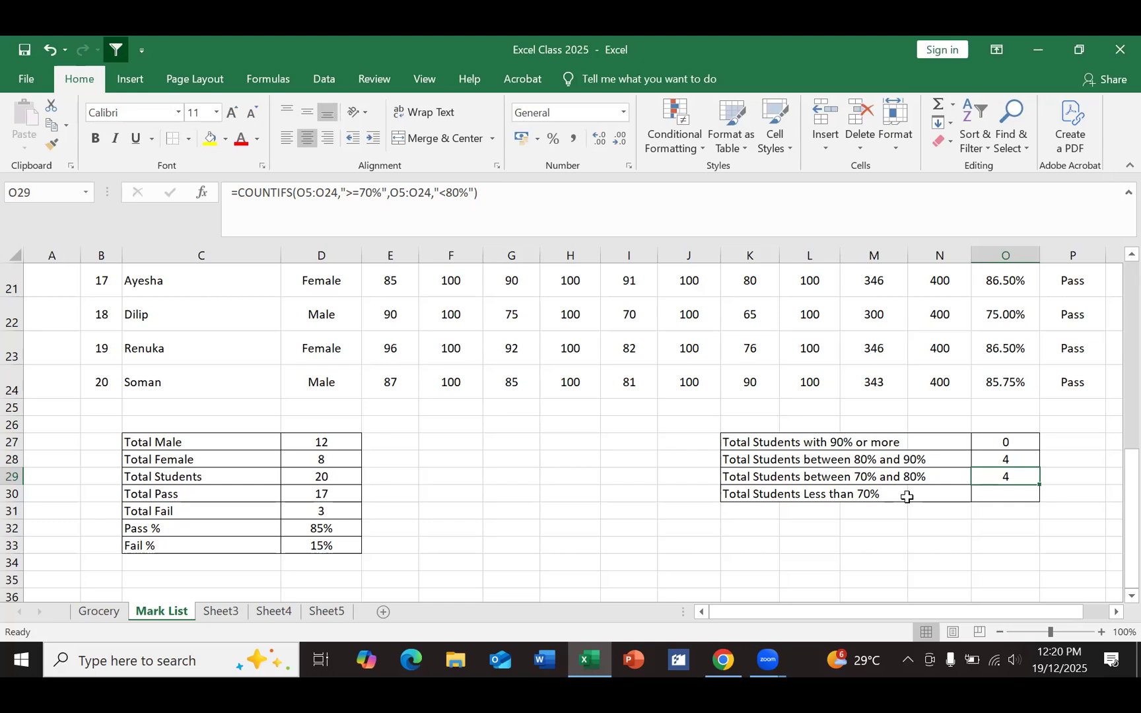
{"action": "left_click", "coordinate": [995, 498]}
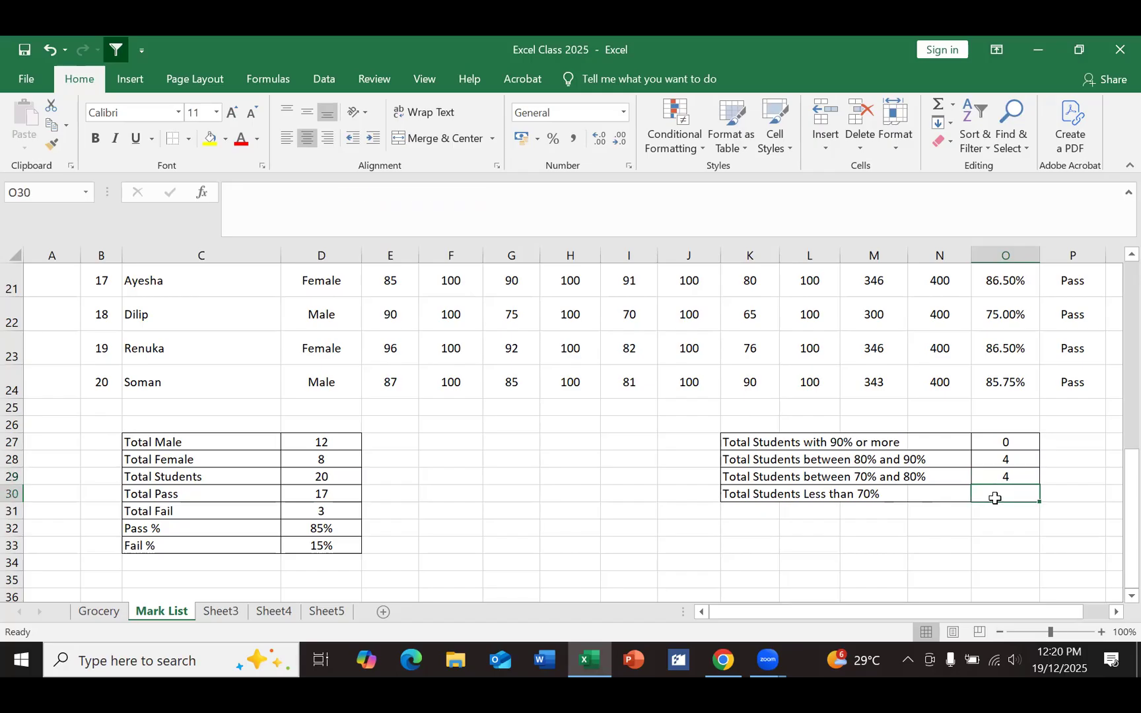
{"action": "left_click", "coordinate": [201, 193]}
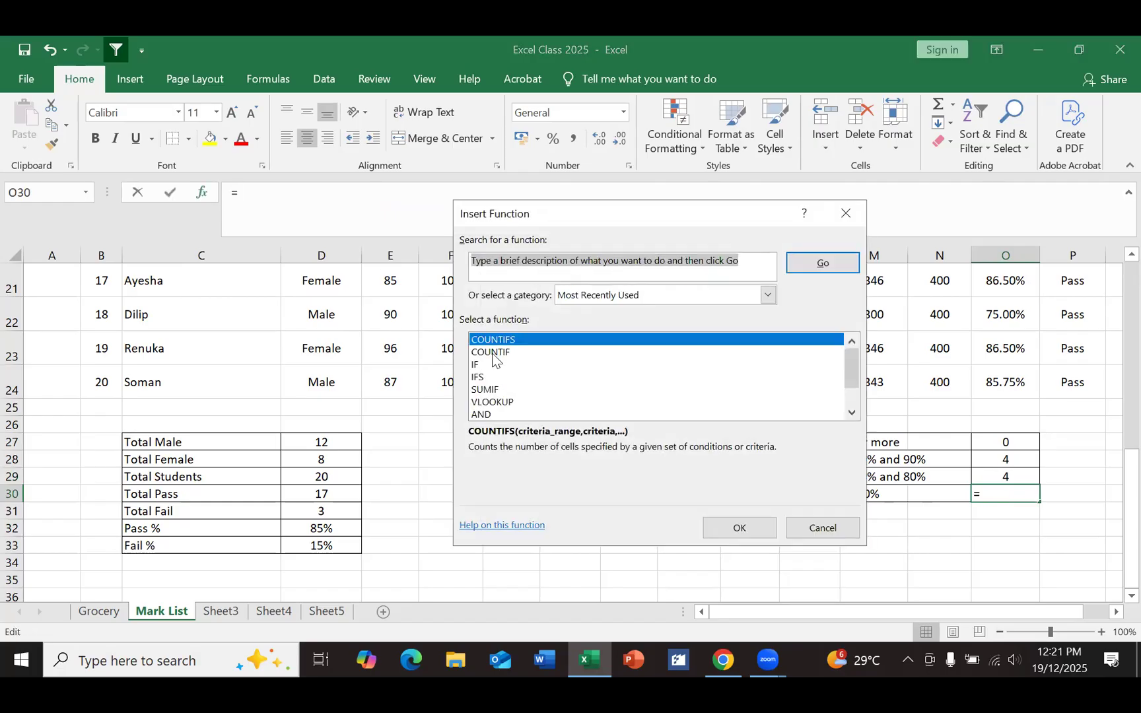
{"action": "left_click", "coordinate": [493, 355]}
{"action": "left_click", "coordinate": [717, 525]}
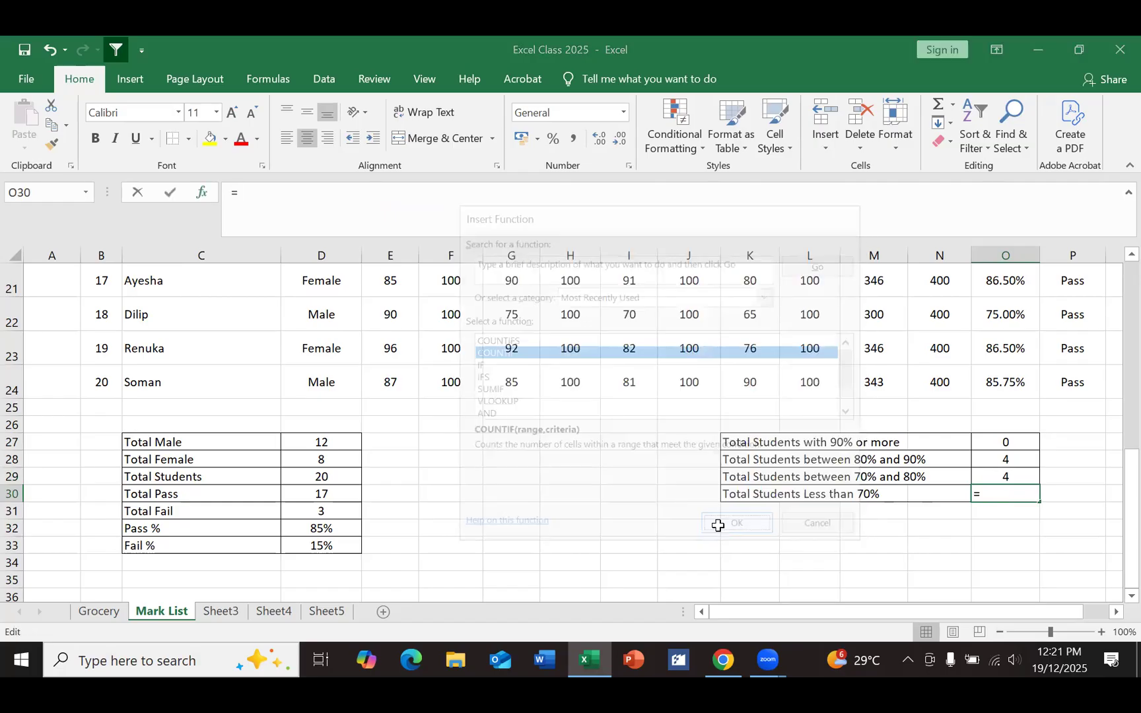
{"action": "scroll", "coordinate": [1016, 373], "scroll_direction": "up", "scroll_amount": 1}
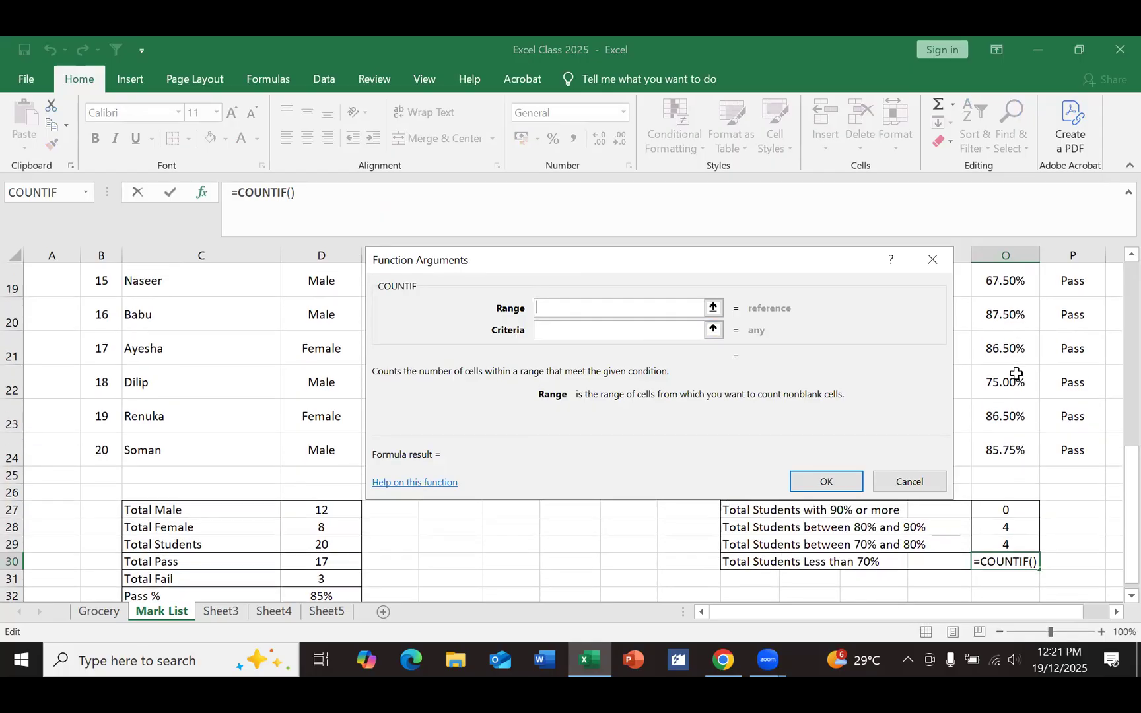
{"action": "scroll", "coordinate": [1016, 373], "scroll_direction": "up", "scroll_amount": 5}
{"action": "left_click_drag", "start_coordinate": [1019, 330], "coordinate": [1010, 517]}
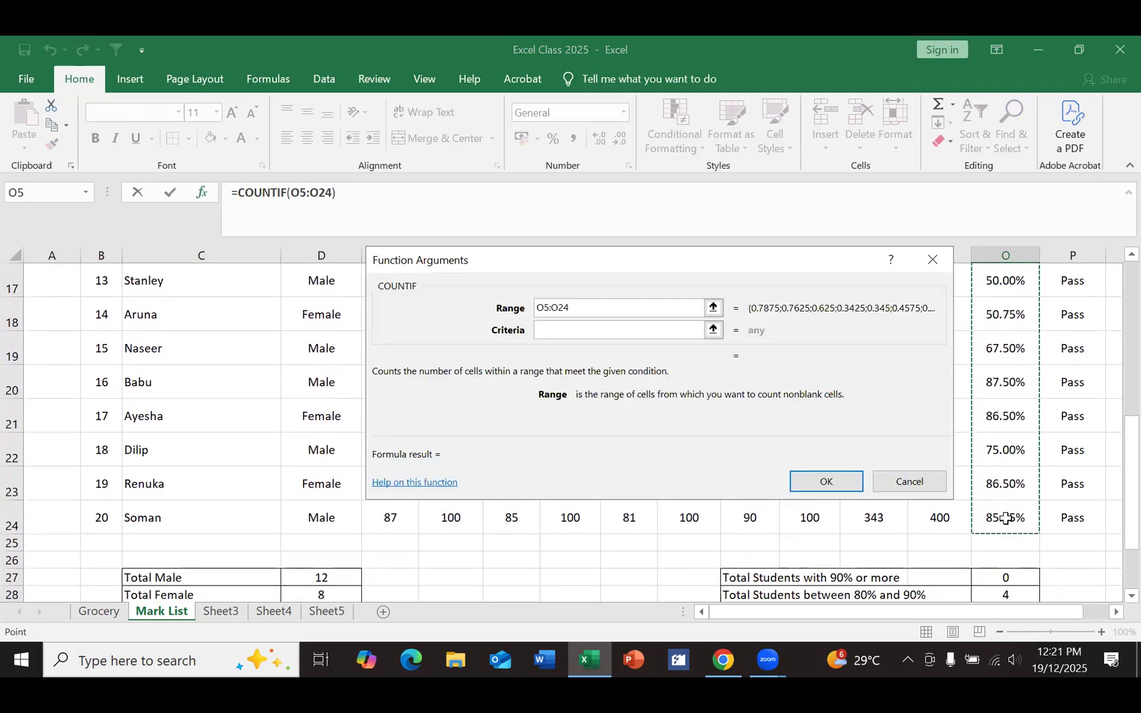
Step: Set the COUNTIF criteria to <70% and enter the formula in O30
{"action": "left_click", "coordinate": [563, 335]}
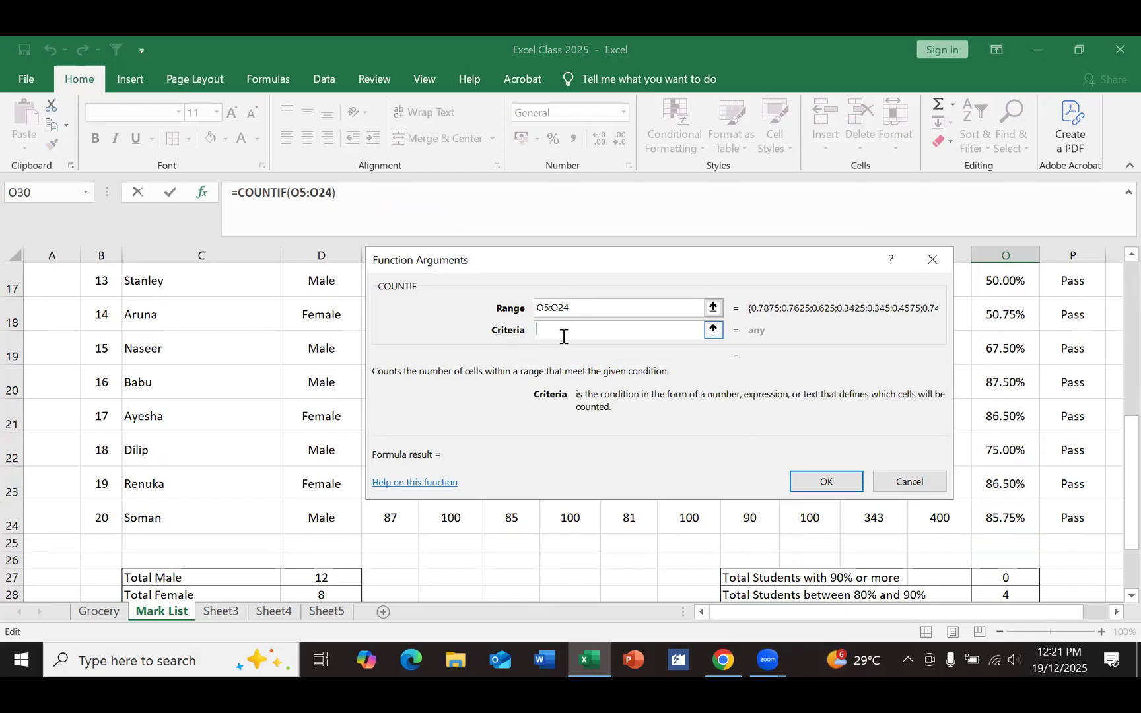
{"action": "type", "text": ","}
{"action": "type", "text": "<"}
{"action": "type", "text": "70%"}
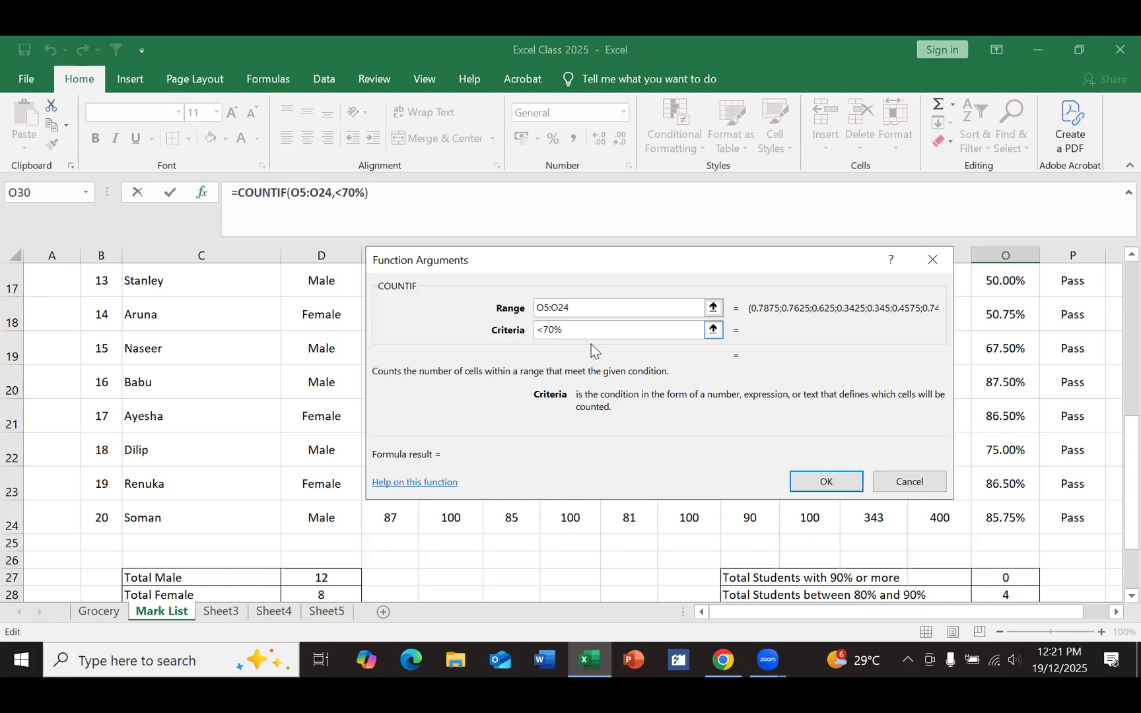
{"action": "left_click", "coordinate": [803, 482]}
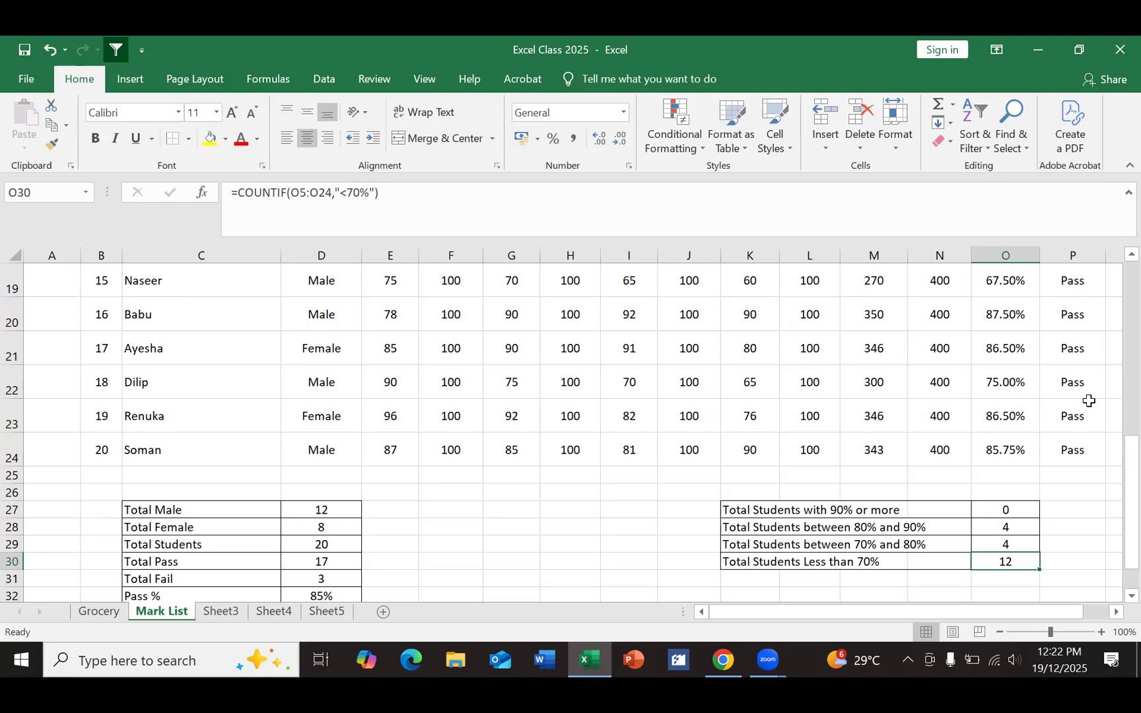
Step: Highlight the Result cells in P5:P24 that contain the text Fail with Light Red Fill with Dark Red Text, using Quick Analysis
{"action": "scroll", "coordinate": [945, 384], "scroll_direction": "up", "scroll_amount": 2}
{"action": "scroll", "coordinate": [945, 384], "scroll_direction": "up", "scroll_amount": 5}
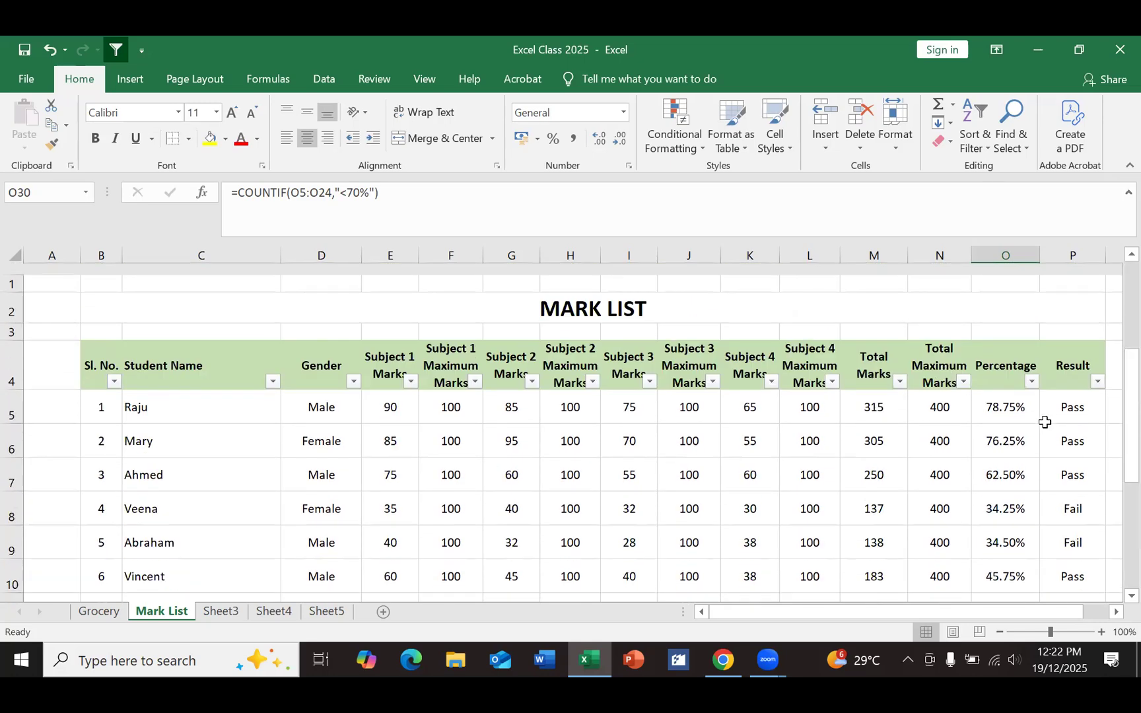
{"action": "left_click", "coordinate": [1073, 394]}
{"action": "left_click_drag", "start_coordinate": [1062, 471], "coordinate": [1059, 521]}
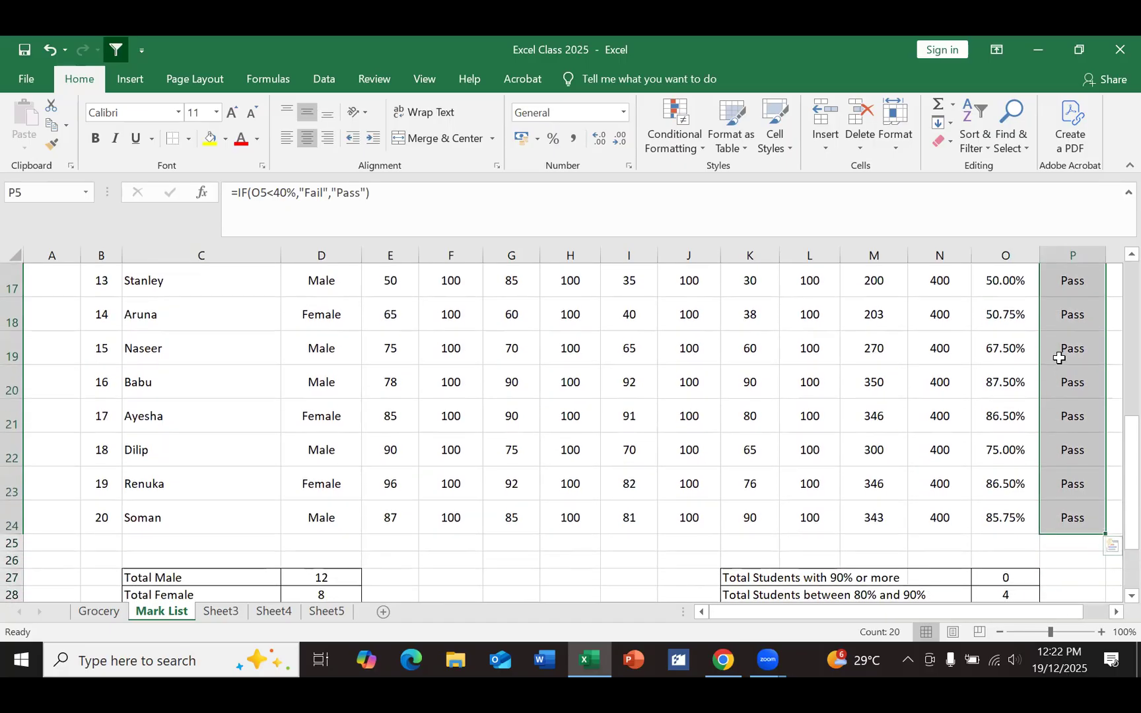
{"action": "right_click", "coordinate": [1059, 358]}
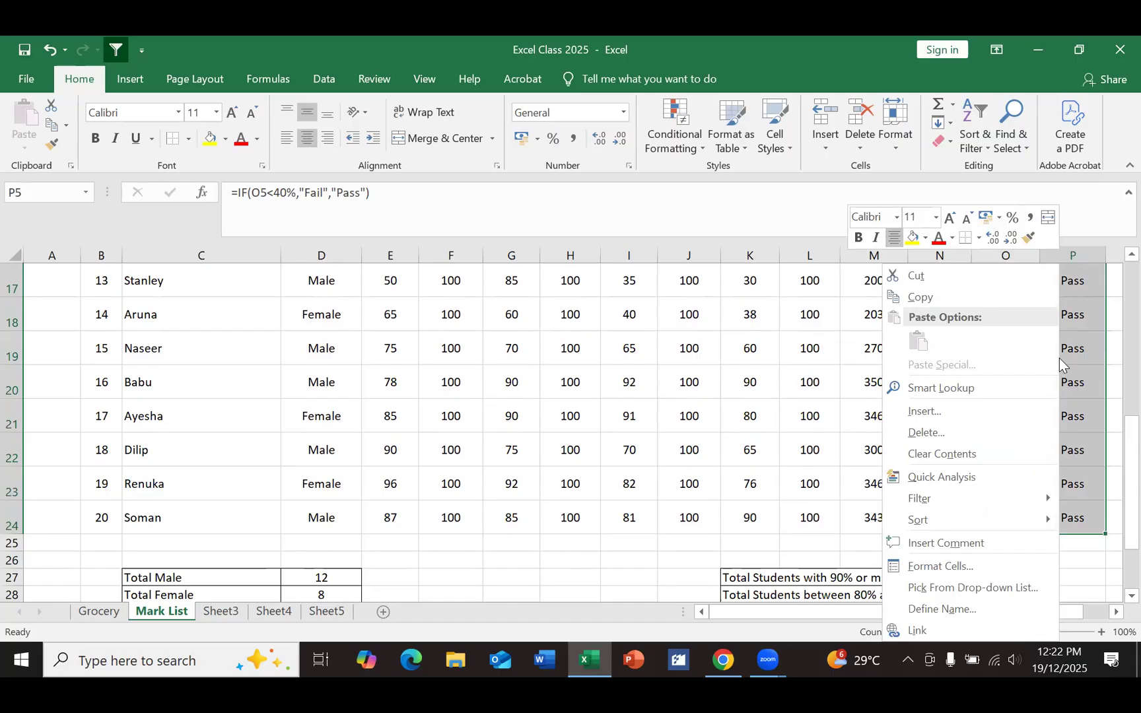
{"action": "left_click", "coordinate": [941, 485]}
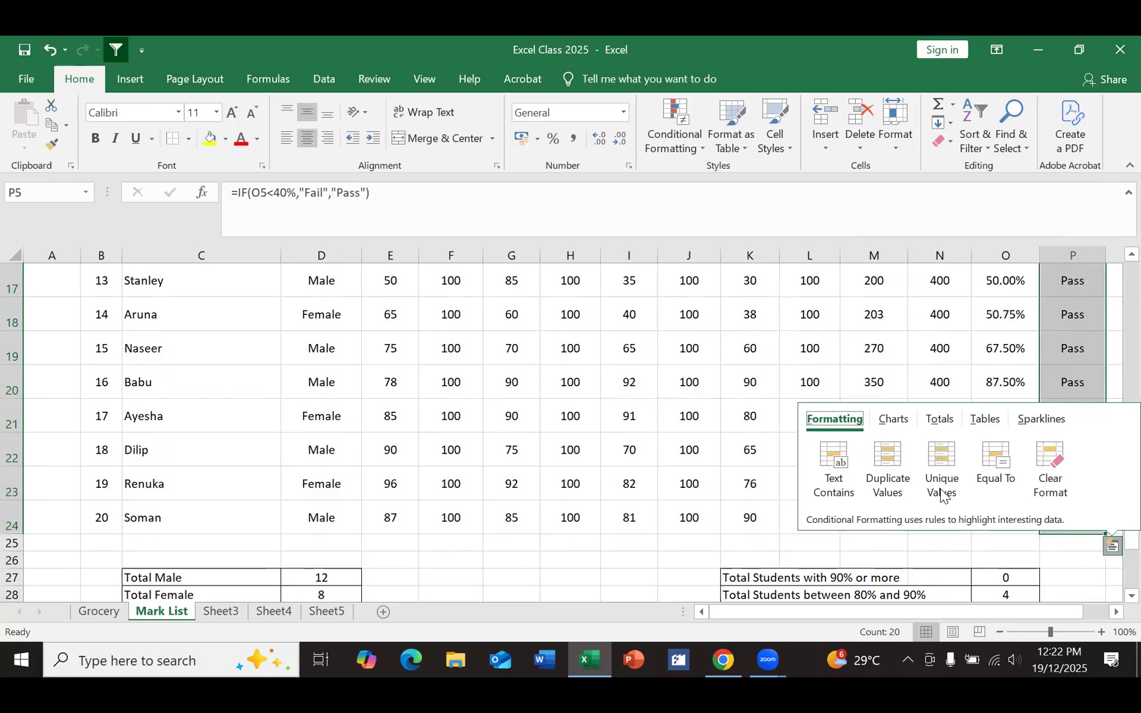
{"action": "left_click", "coordinate": [826, 469]}
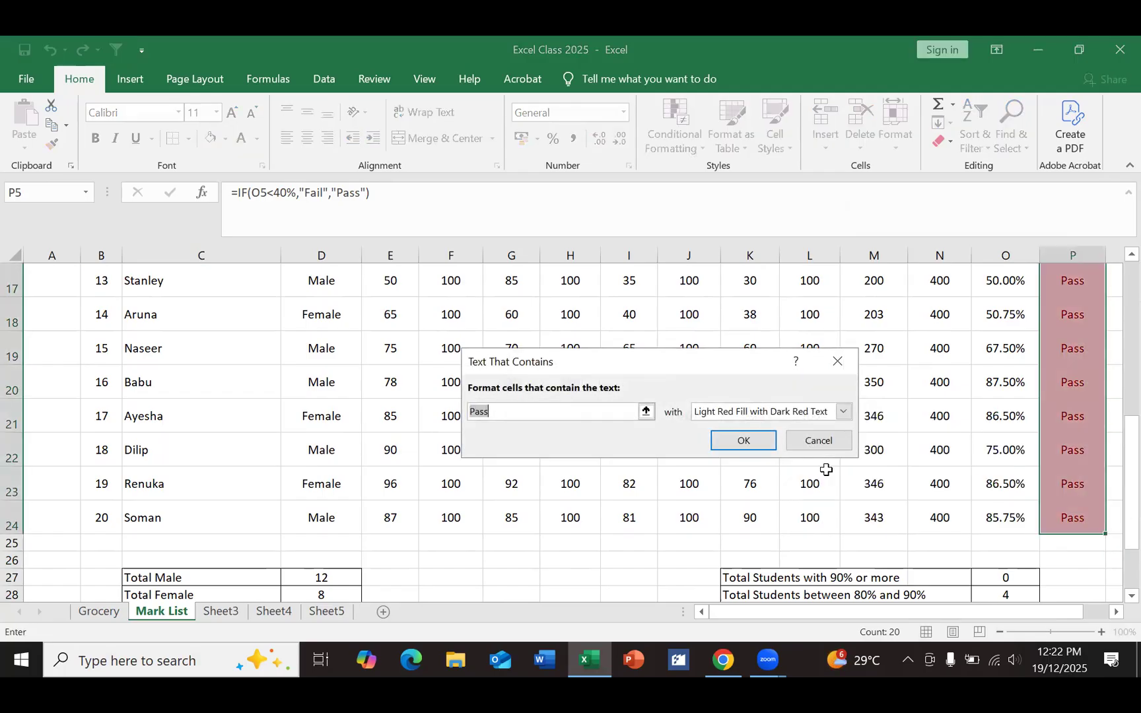
{"action": "left_click", "coordinate": [646, 411]}
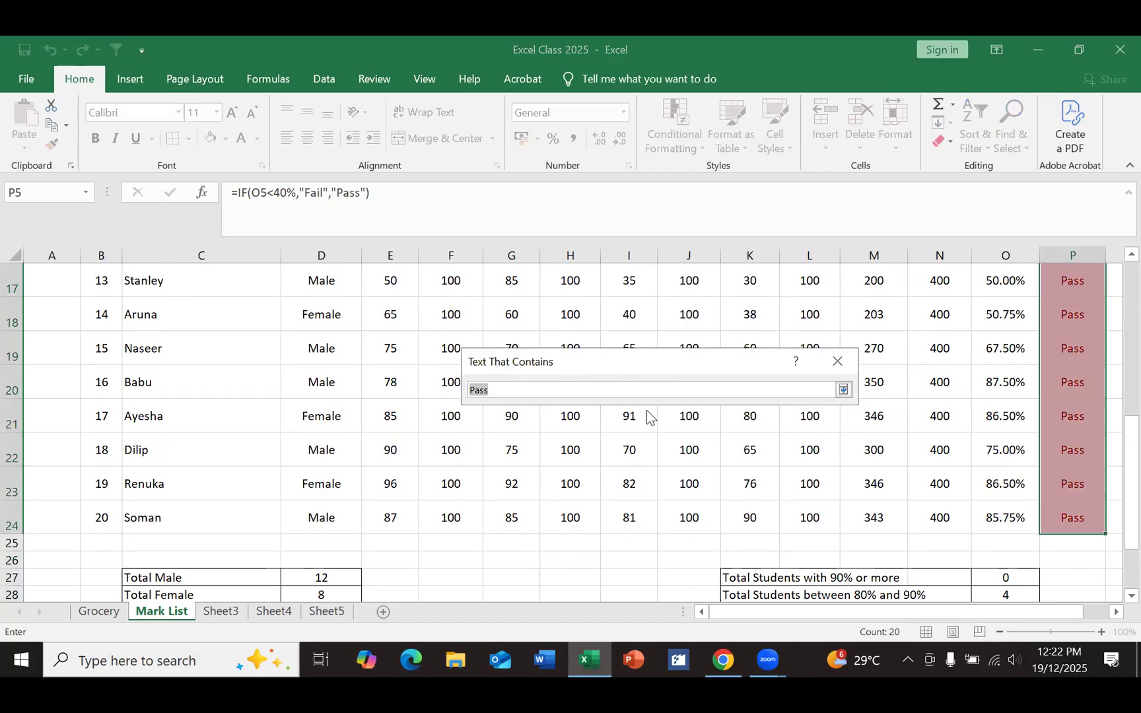
{"action": "type", "text": "Fail"}
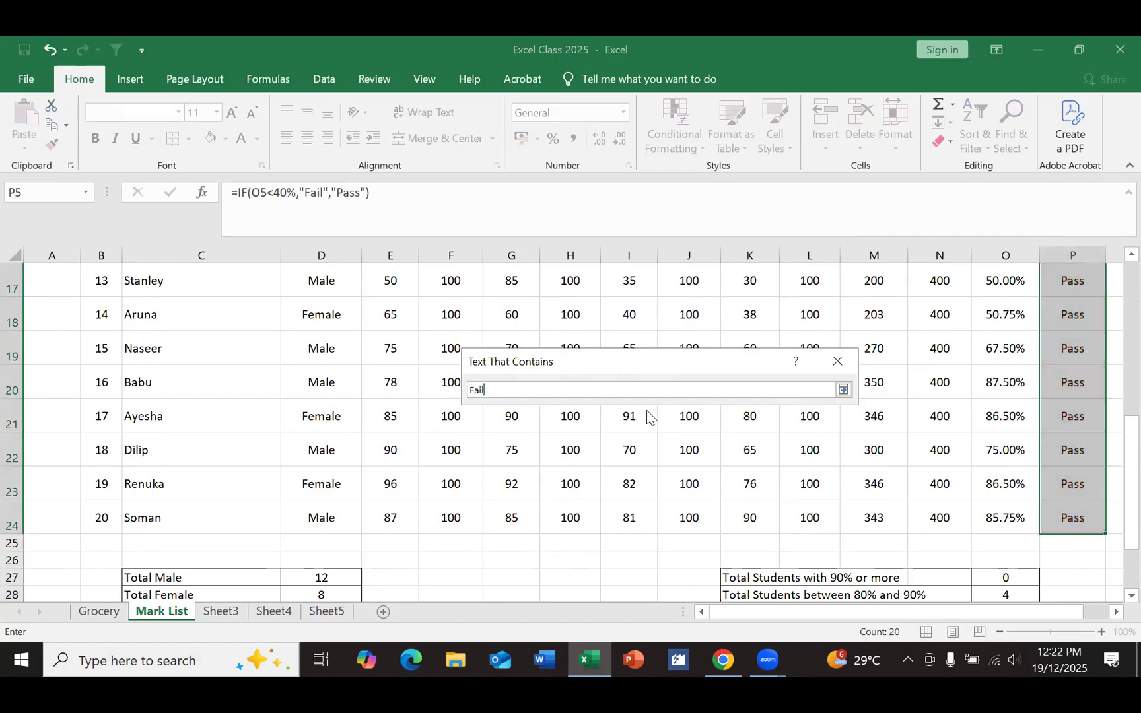
{"action": "key", "text": "Return"}
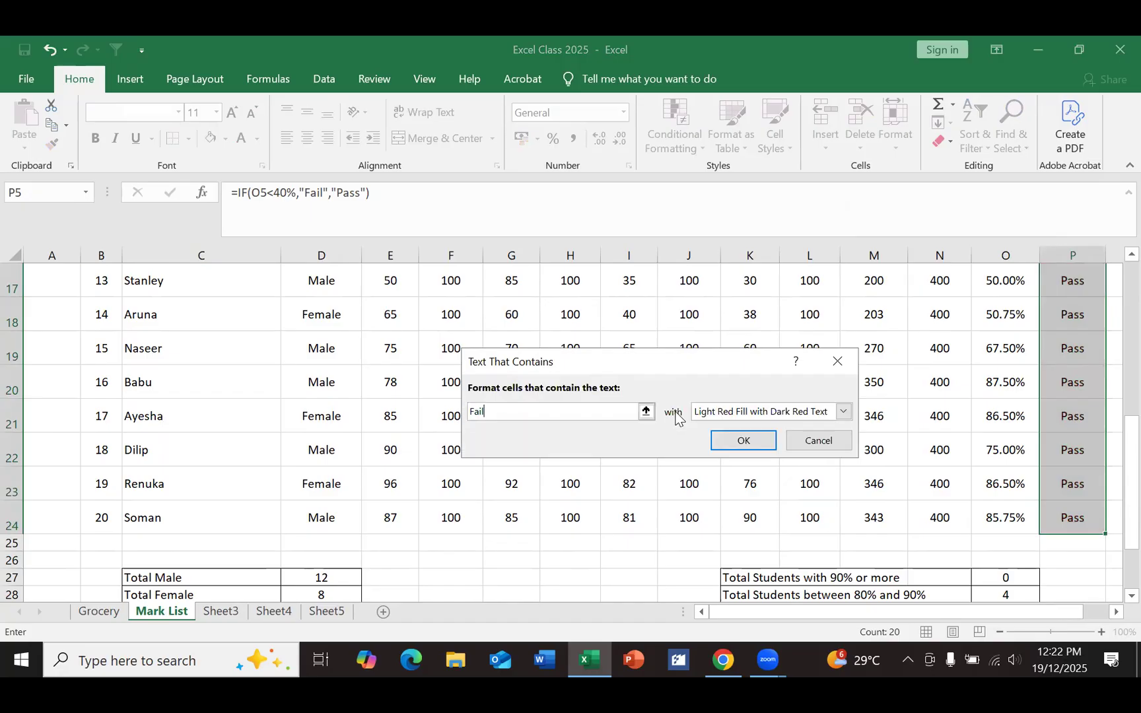
{"action": "left_click", "coordinate": [729, 444]}
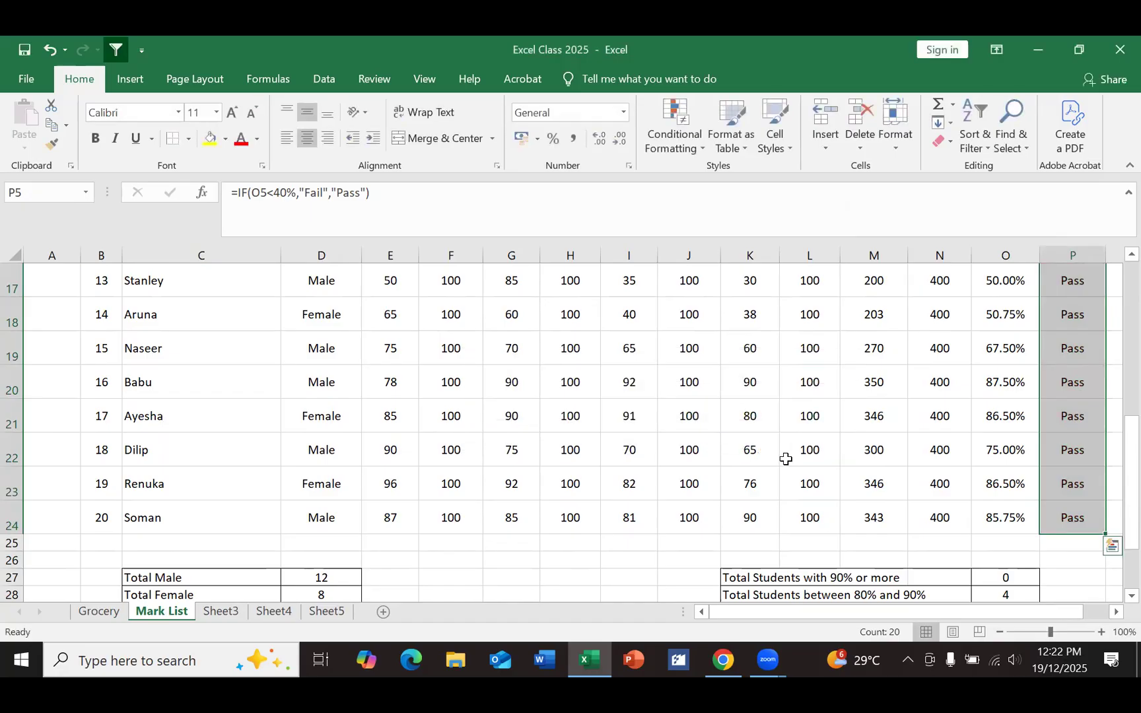
{"action": "scroll", "coordinate": [785, 459], "scroll_direction": "up", "scroll_amount": 3}
{"action": "scroll", "coordinate": [786, 459], "scroll_direction": "up", "scroll_amount": 2}
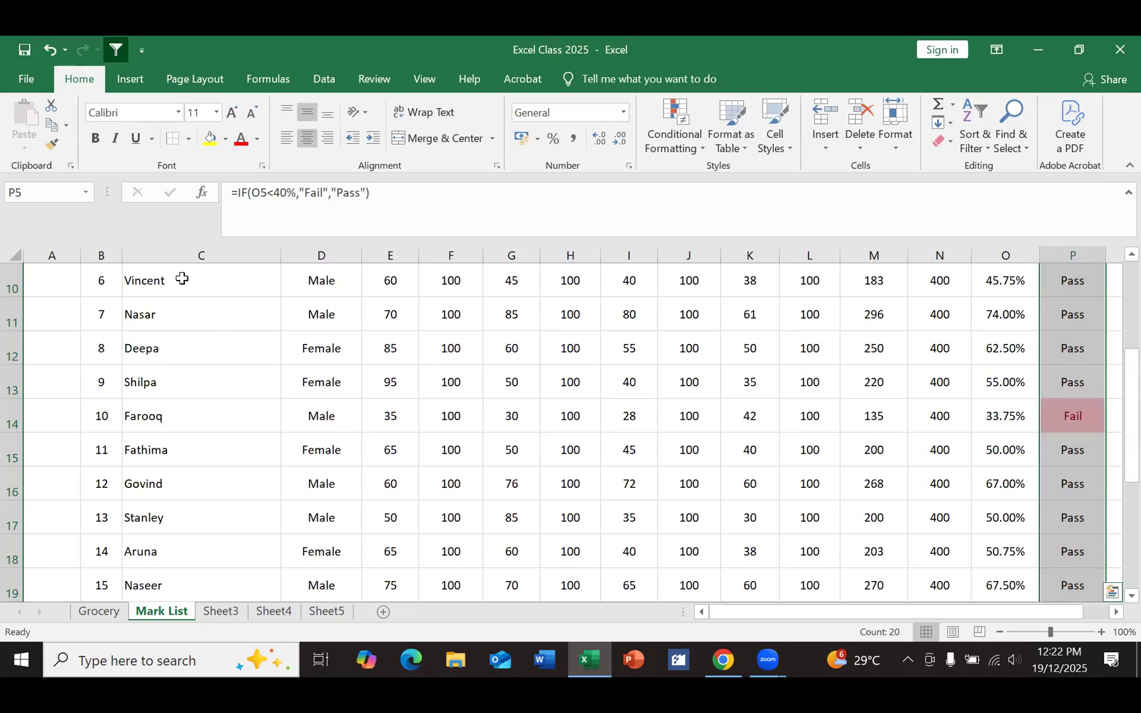
Step: Undo the conditional highlighting of Fail in the Result column
{"action": "left_click", "coordinate": [49, 52]}
{"action": "left_click", "coordinate": [49, 51]}
{"action": "left_click", "coordinate": [355, 434]}
{"action": "scroll", "coordinate": [529, 516], "scroll_direction": "down", "scroll_amount": 5}
{"action": "scroll", "coordinate": [528, 515], "scroll_direction": "up", "scroll_amount": 7}
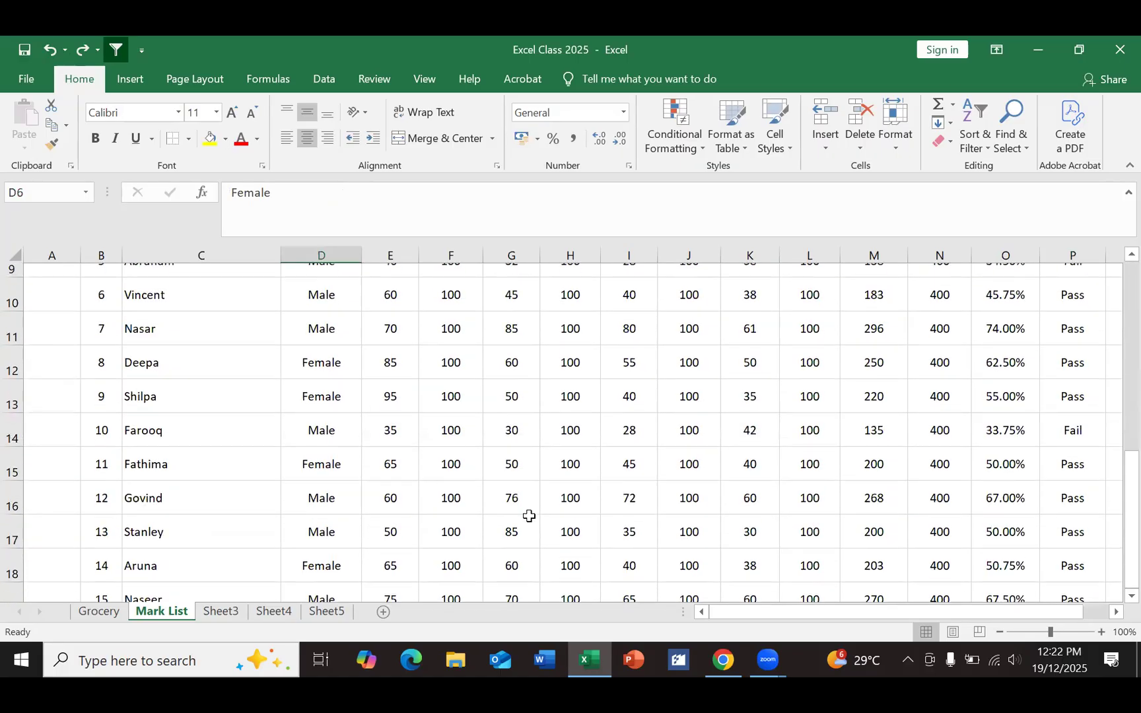
{"action": "scroll", "coordinate": [529, 515], "scroll_direction": "down", "scroll_amount": 8}
{"action": "scroll", "coordinate": [529, 516], "scroll_direction": "up", "scroll_amount": 8}
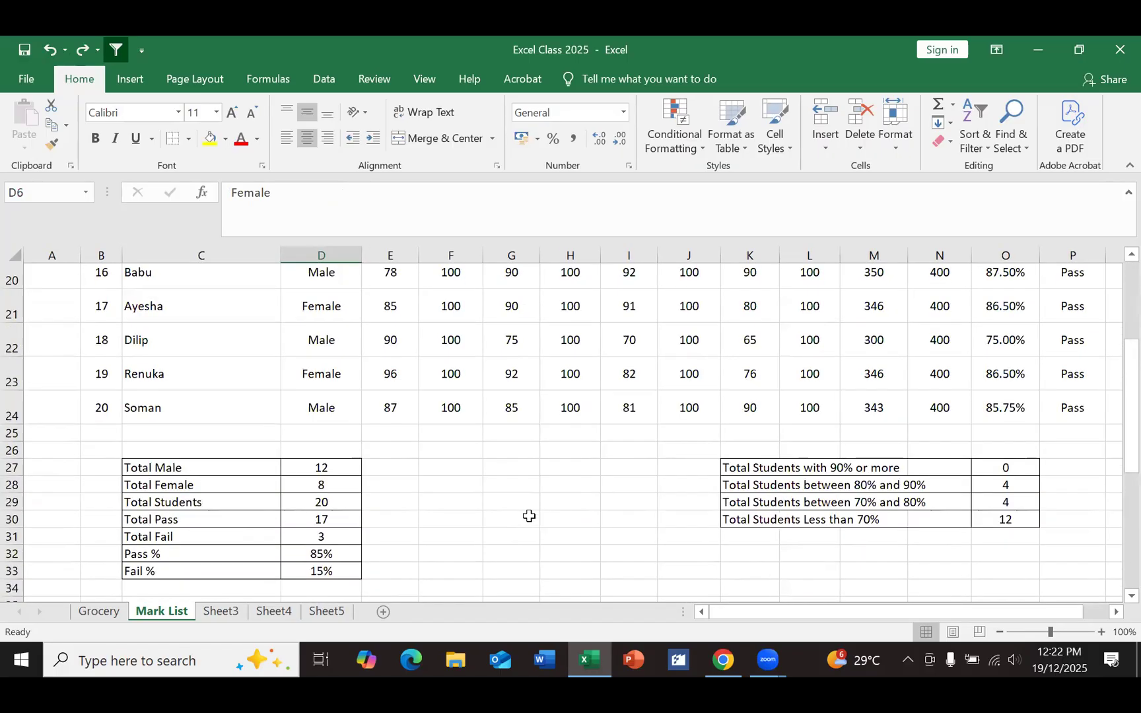
{"action": "scroll", "coordinate": [794, 520], "scroll_direction": "right", "scroll_amount": 3}
{"action": "scroll", "coordinate": [795, 520], "scroll_direction": "right", "scroll_amount": 1}
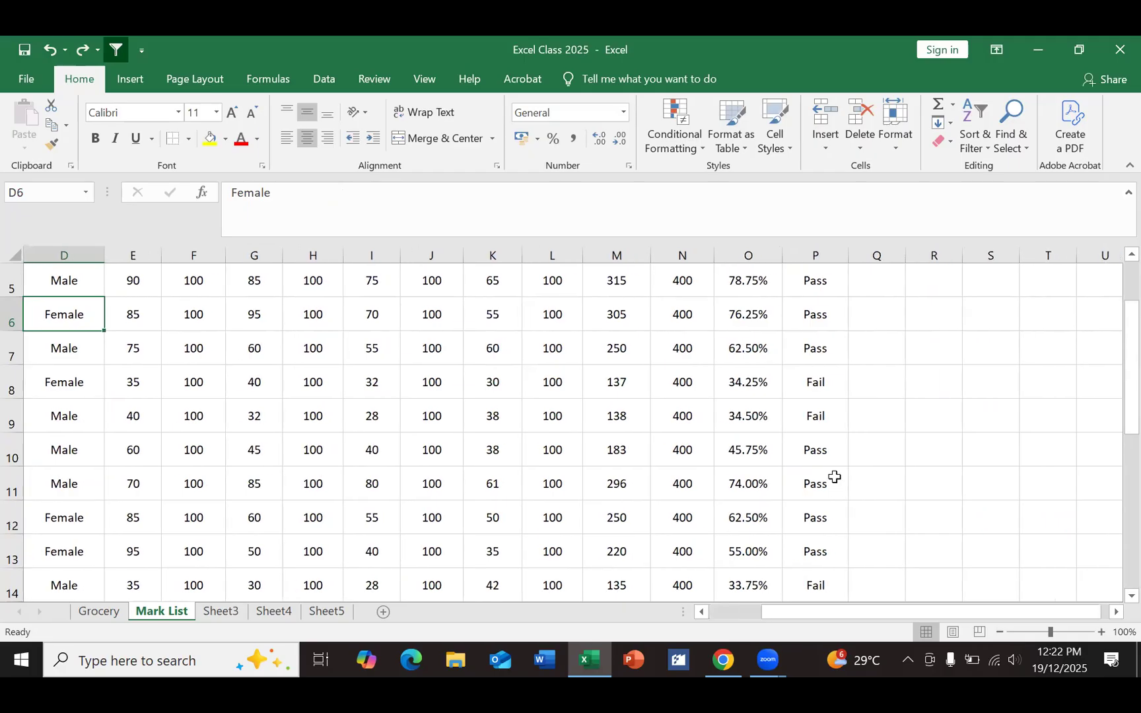
Step: Start a Quick Analysis Text Contains formatting rule for the Result cells P5:P24
{"action": "scroll", "coordinate": [930, 351], "scroll_direction": "up", "scroll_amount": 1}
{"action": "scroll", "coordinate": [865, 383], "scroll_direction": "down", "scroll_amount": 1}
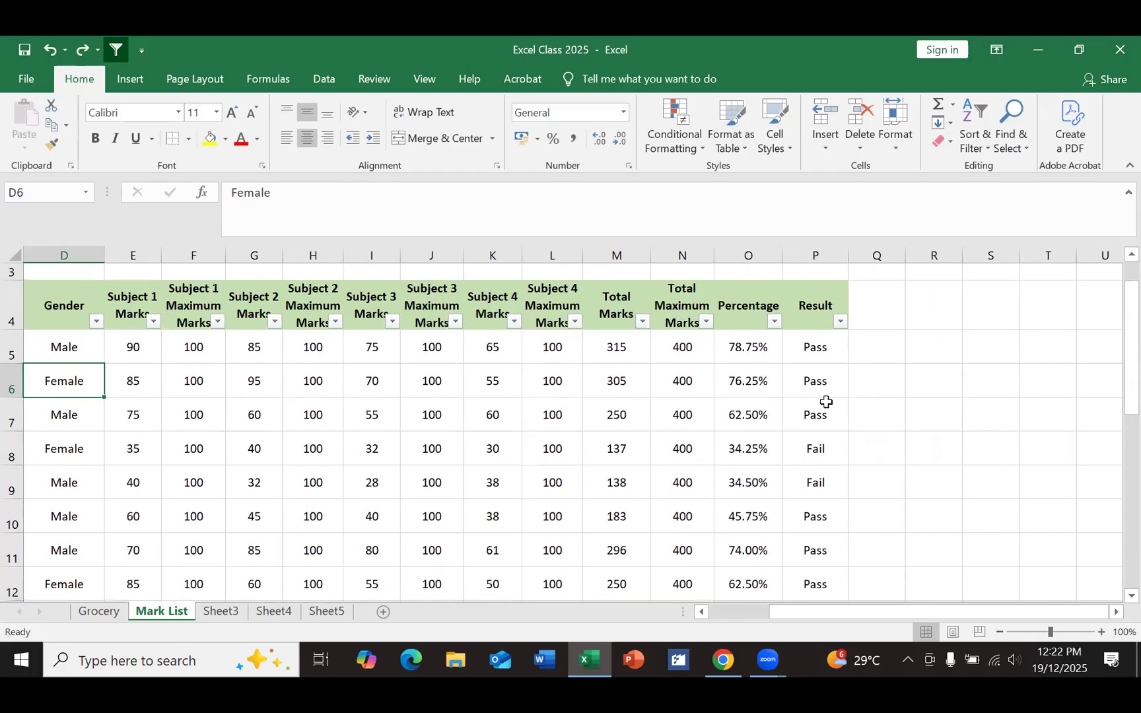
{"action": "scroll", "coordinate": [830, 441], "scroll_direction": "down", "scroll_amount": 1}
{"action": "scroll", "coordinate": [830, 441], "scroll_direction": "down", "scroll_amount": 5}
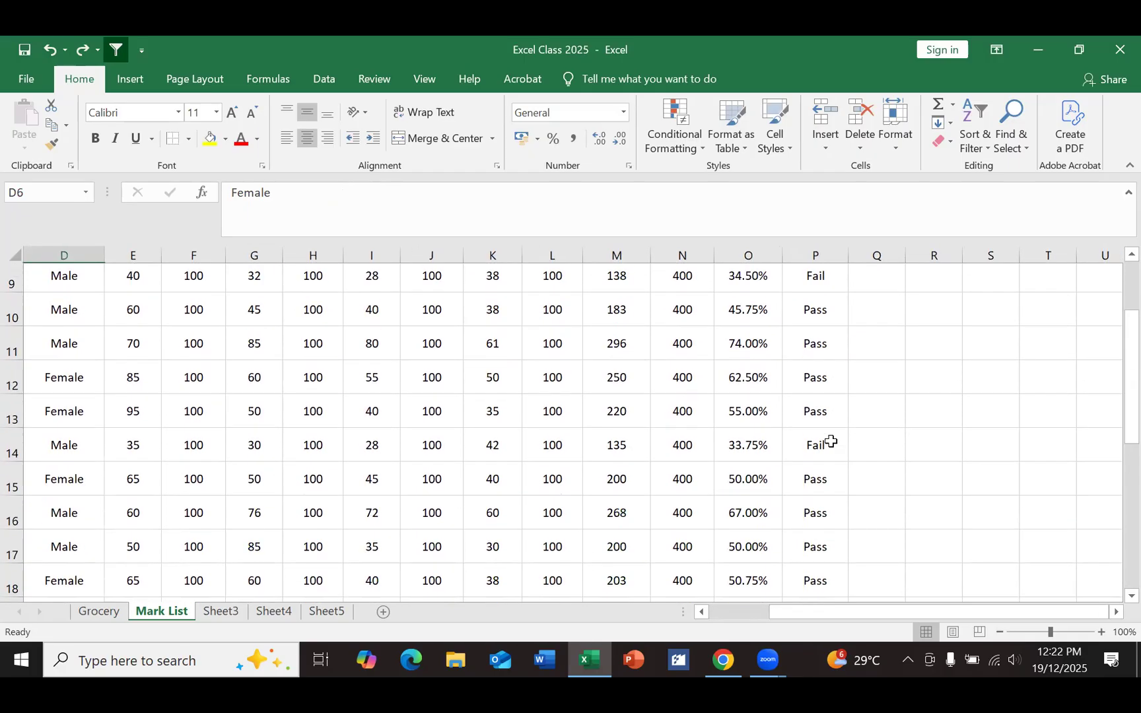
{"action": "scroll", "coordinate": [830, 442], "scroll_direction": "up", "scroll_amount": 7}
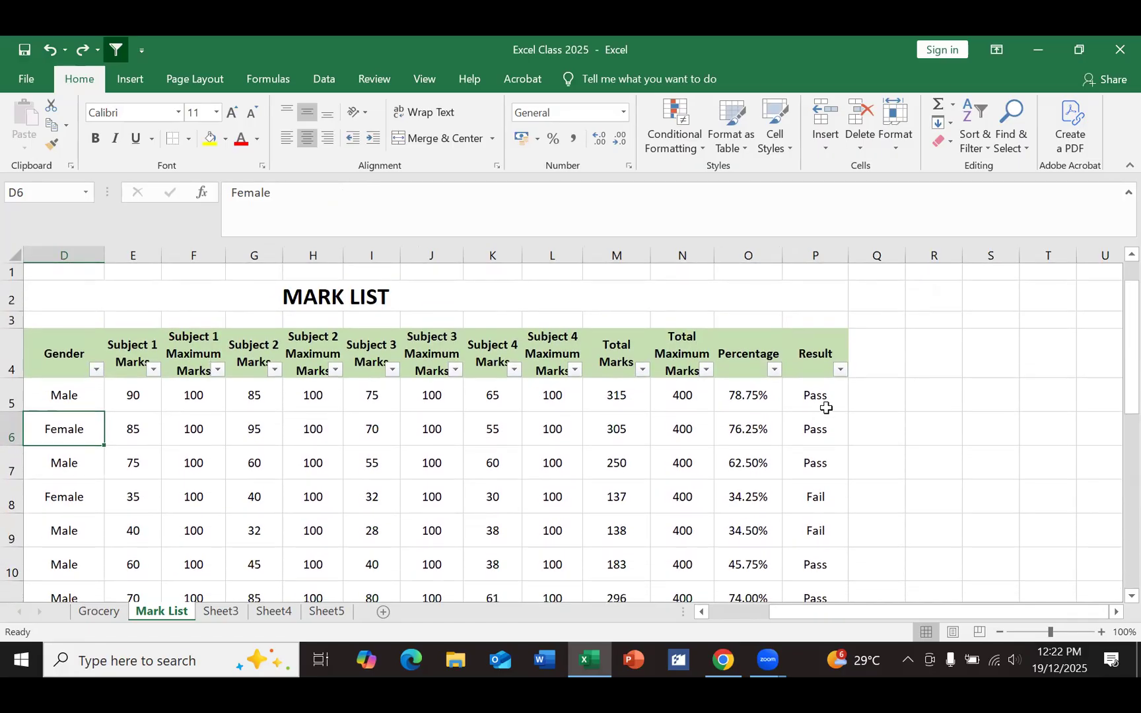
{"action": "left_click_drag", "start_coordinate": [831, 393], "coordinate": [813, 521]}
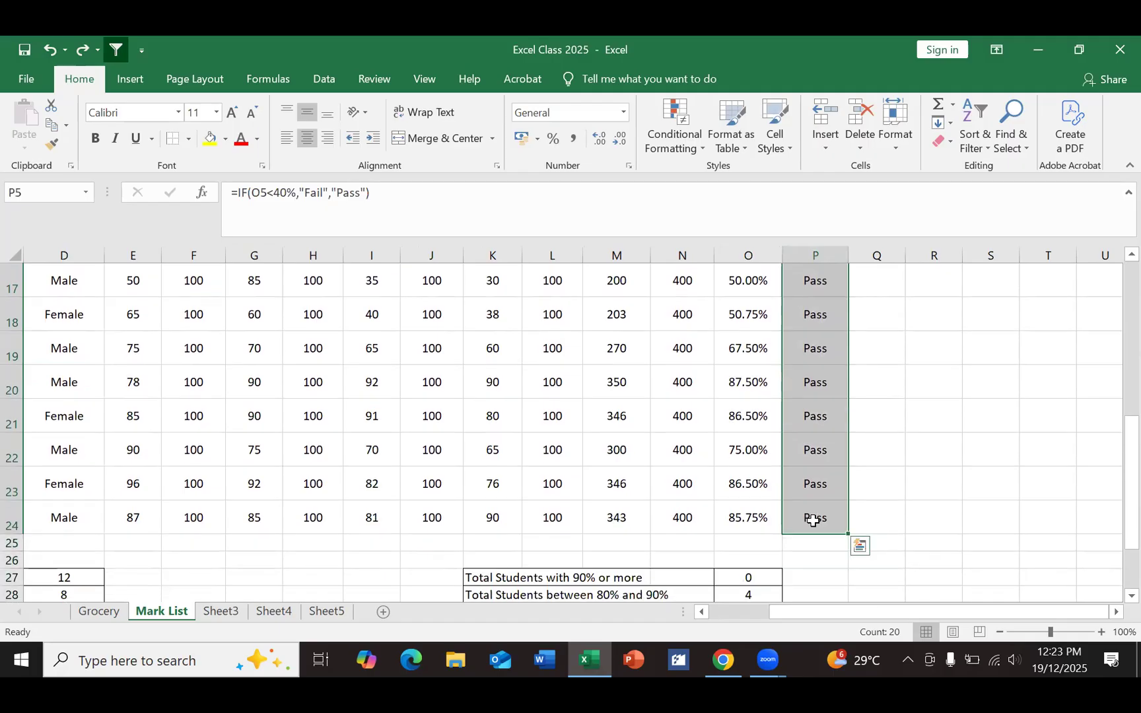
{"action": "right_click", "coordinate": [835, 310]}
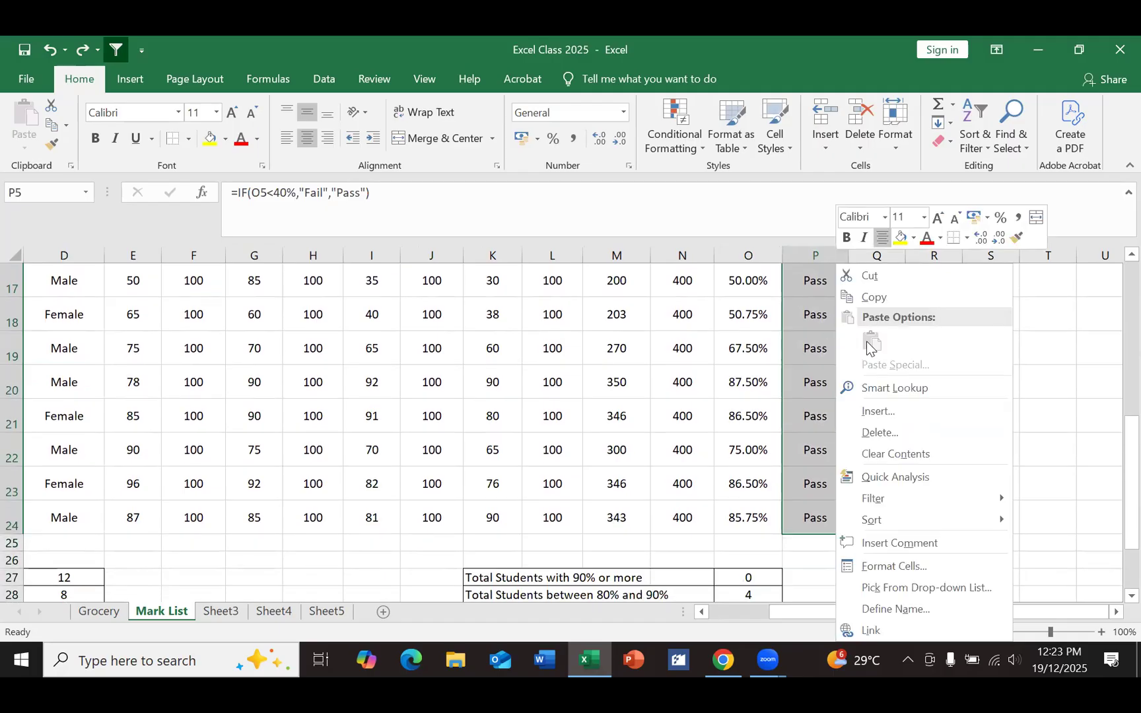
{"action": "left_click", "coordinate": [921, 477]}
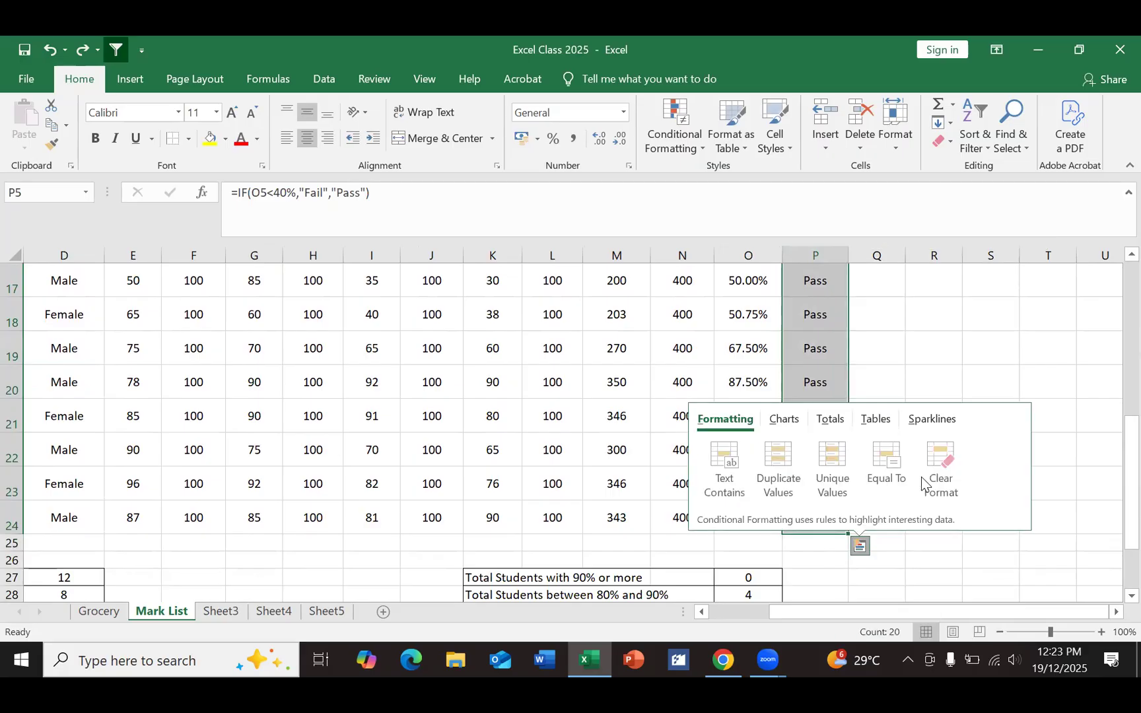
{"action": "left_click", "coordinate": [716, 460]}
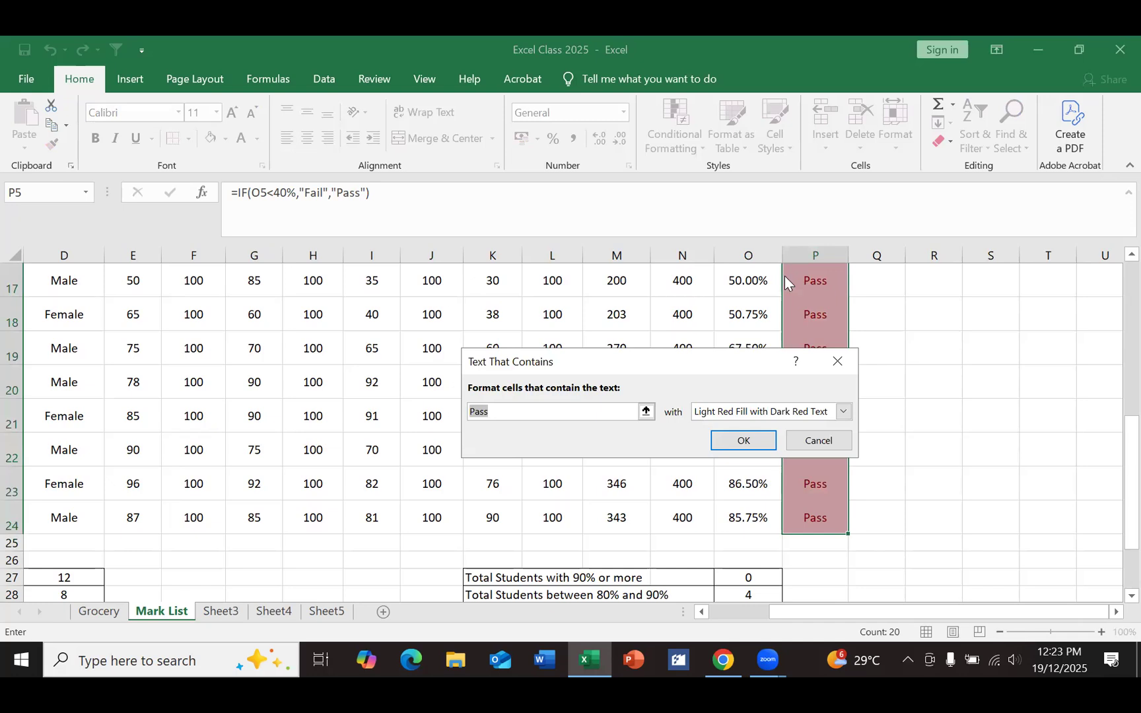
Step: Set the rule text to Fail and apply it with Light Red Fill with Dark Red Text
{"action": "left_click", "coordinate": [504, 412]}
{"action": "key", "text": "BackSpace"}
{"action": "key", "text": "BackSpace"}
{"action": "key", "text": "BackSpace"}
{"action": "key", "text": "BackSpace"}
{"action": "type", "text": "FaiL"}
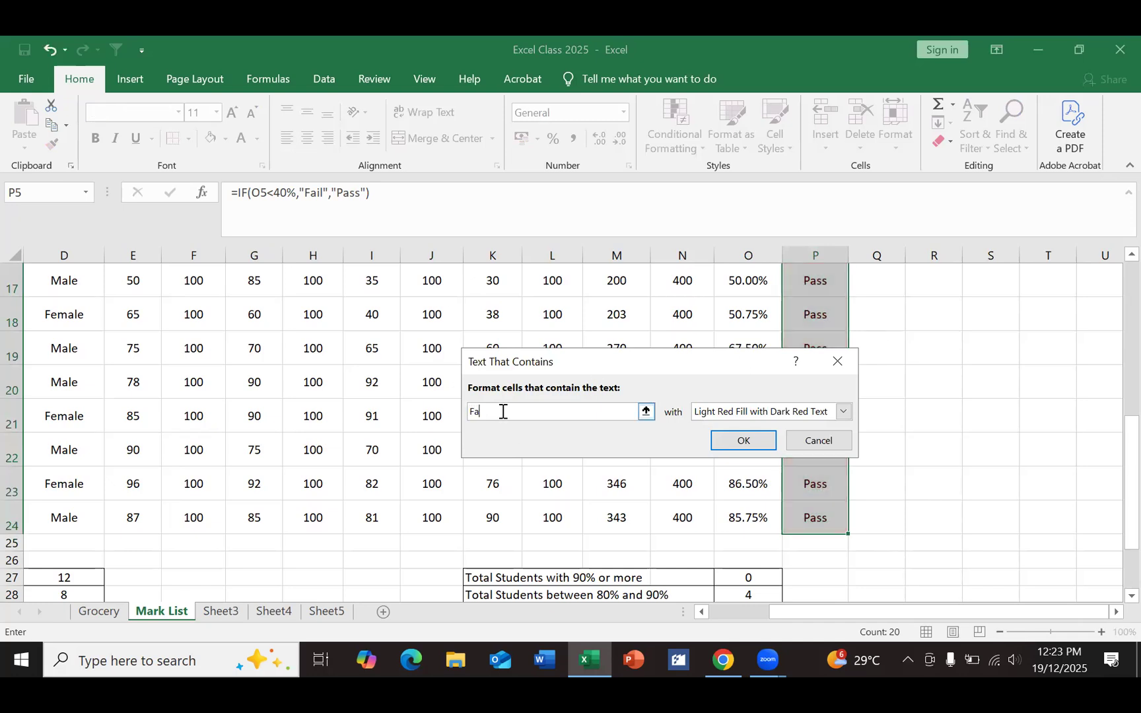
{"action": "key", "text": "BackSpace"}
{"action": "key", "text": "BackSpace"}
{"action": "type", "text": "iL"}
{"action": "key", "text": "BackSpace"}
{"action": "key", "text": "BackSpace"}
{"action": "type", "text": "il"}
{"action": "left_click", "coordinate": [744, 439]}
{"action": "scroll", "coordinate": [949, 411], "scroll_direction": "up", "scroll_amount": 5}
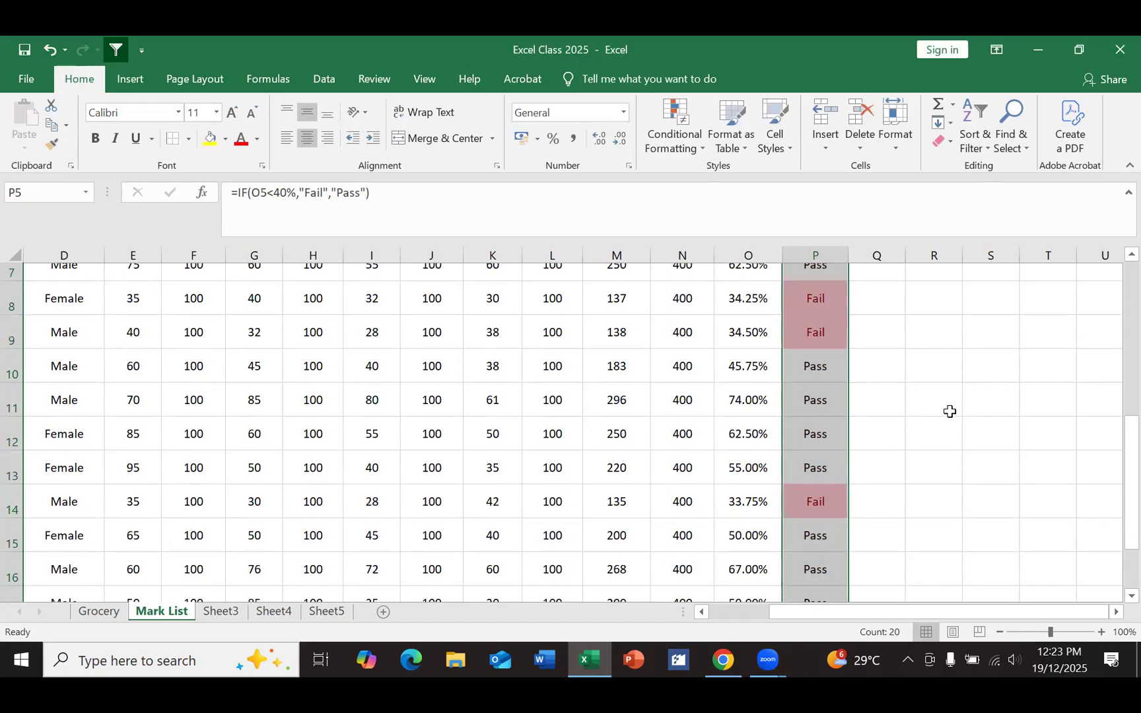
{"action": "scroll", "coordinate": [949, 411], "scroll_direction": "down", "scroll_amount": 1}
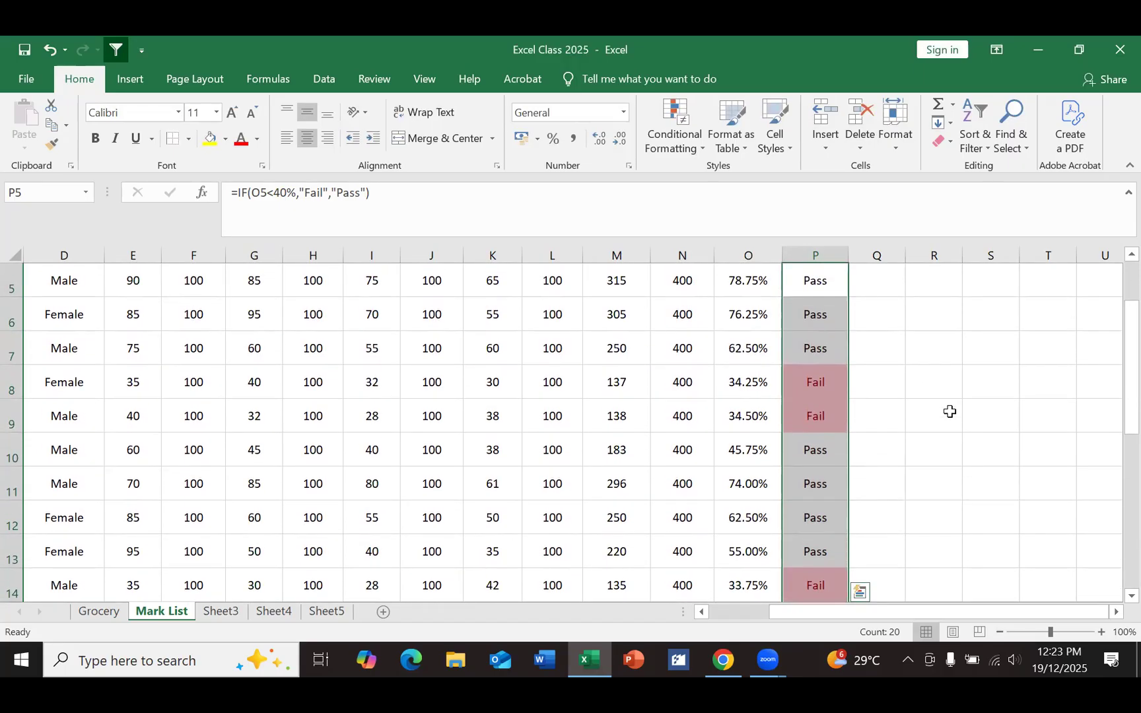
{"action": "scroll", "coordinate": [949, 412], "scroll_direction": "down", "scroll_amount": 1}
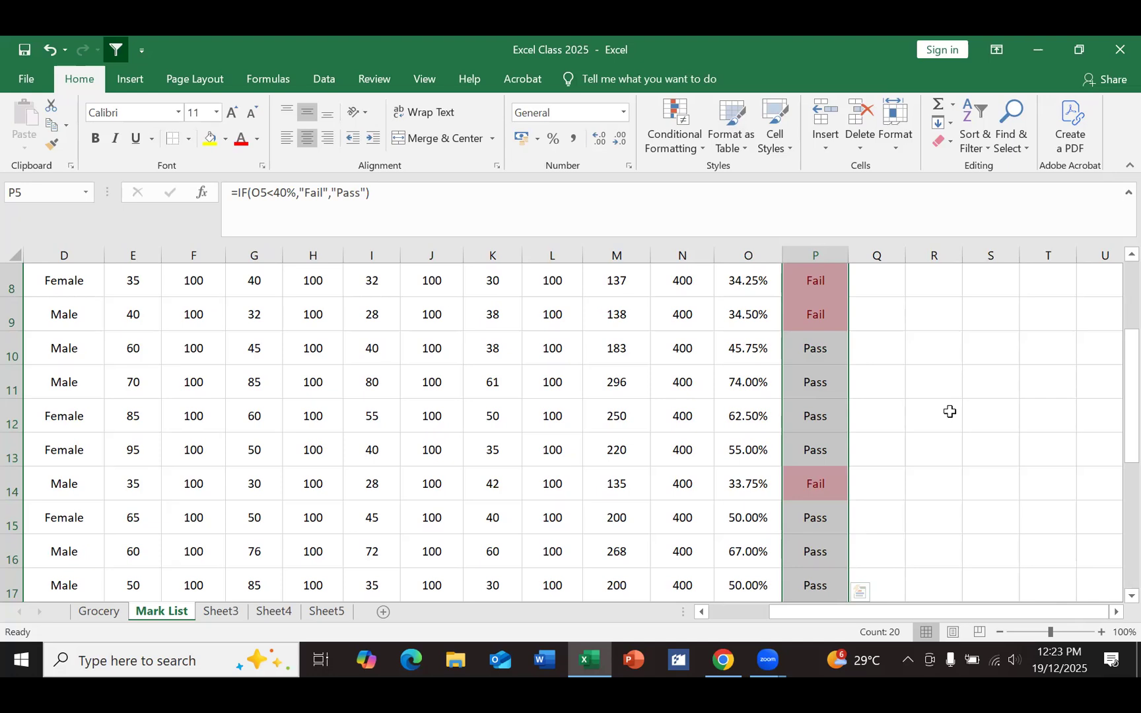
{"action": "scroll", "coordinate": [949, 412], "scroll_direction": "up", "scroll_amount": 3}
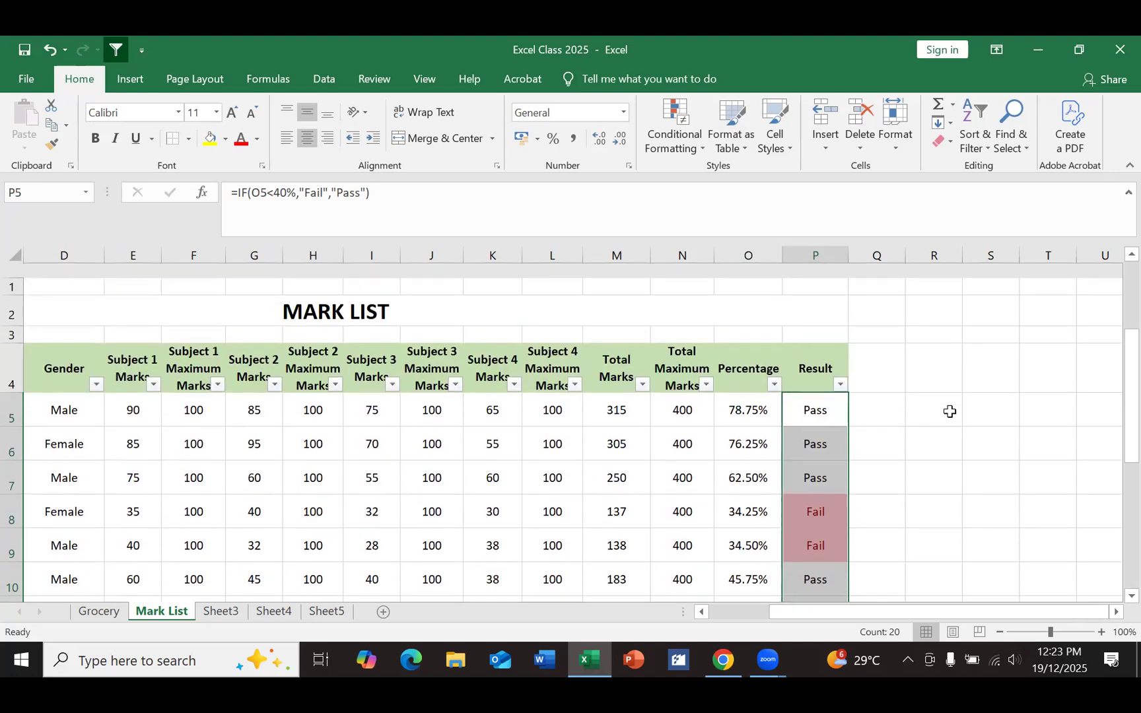
Step: Reselect the Result cells P5:P24 and start a second Quick Analysis Text Contains formatting rule
{"action": "left_click", "coordinate": [828, 391]}
{"action": "left_click_drag", "start_coordinate": [828, 392], "coordinate": [811, 484]}
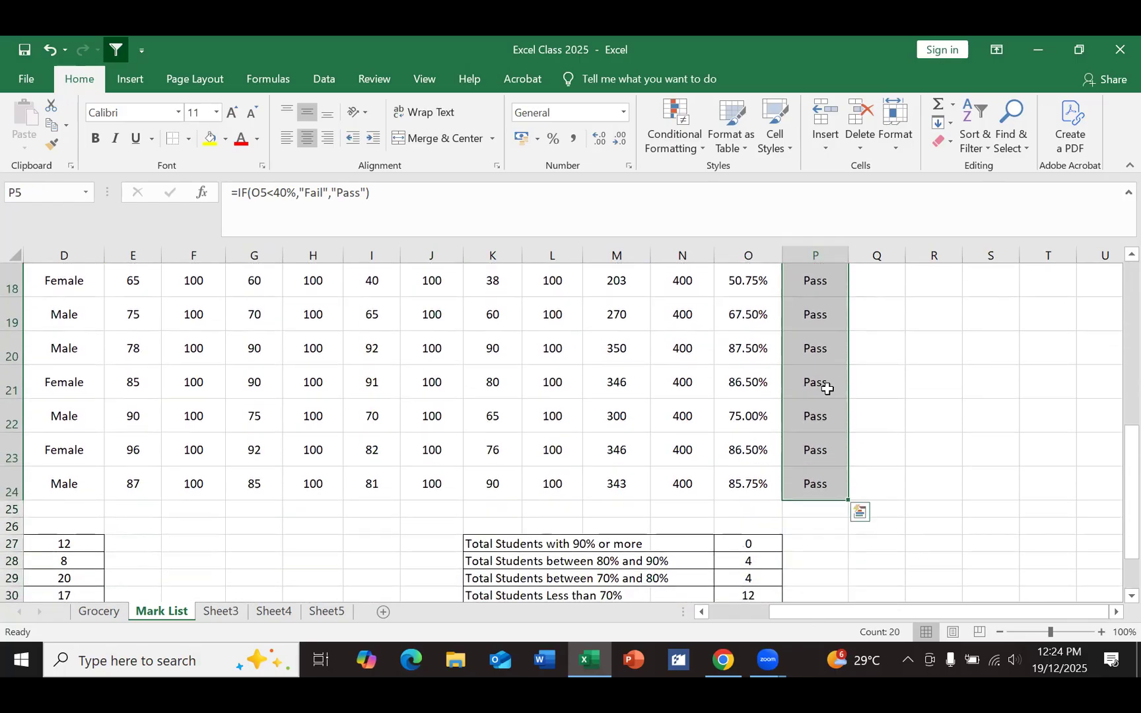
{"action": "right_click", "coordinate": [839, 321]}
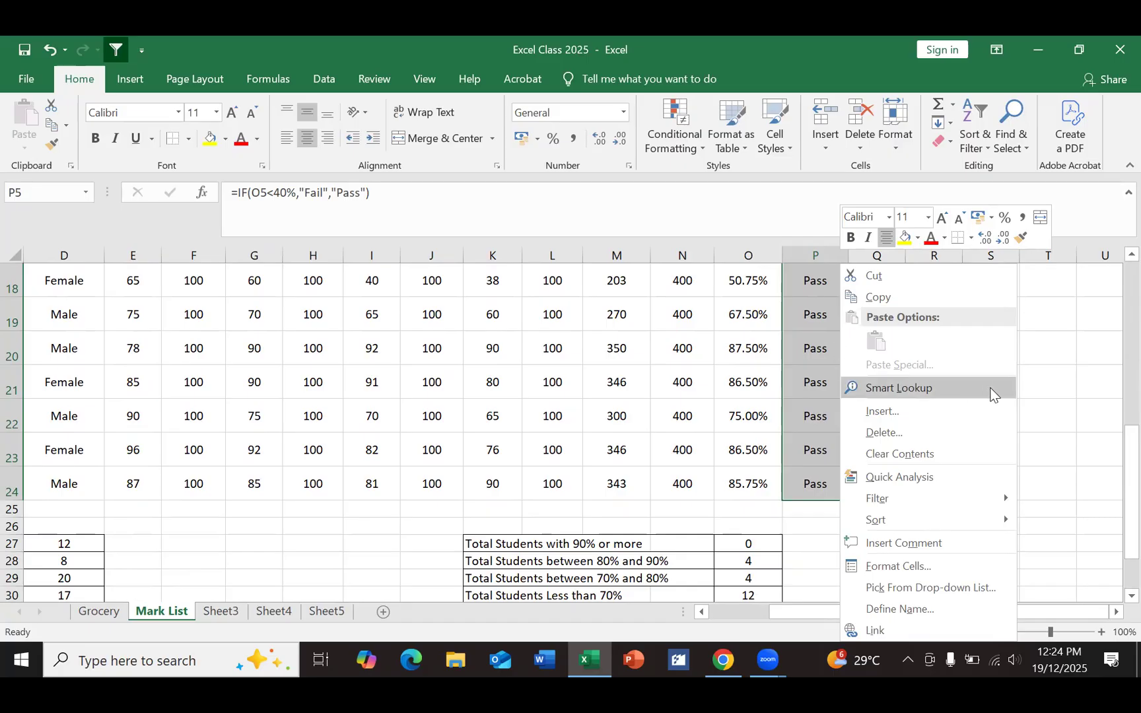
{"action": "key", "text": "Escape"}
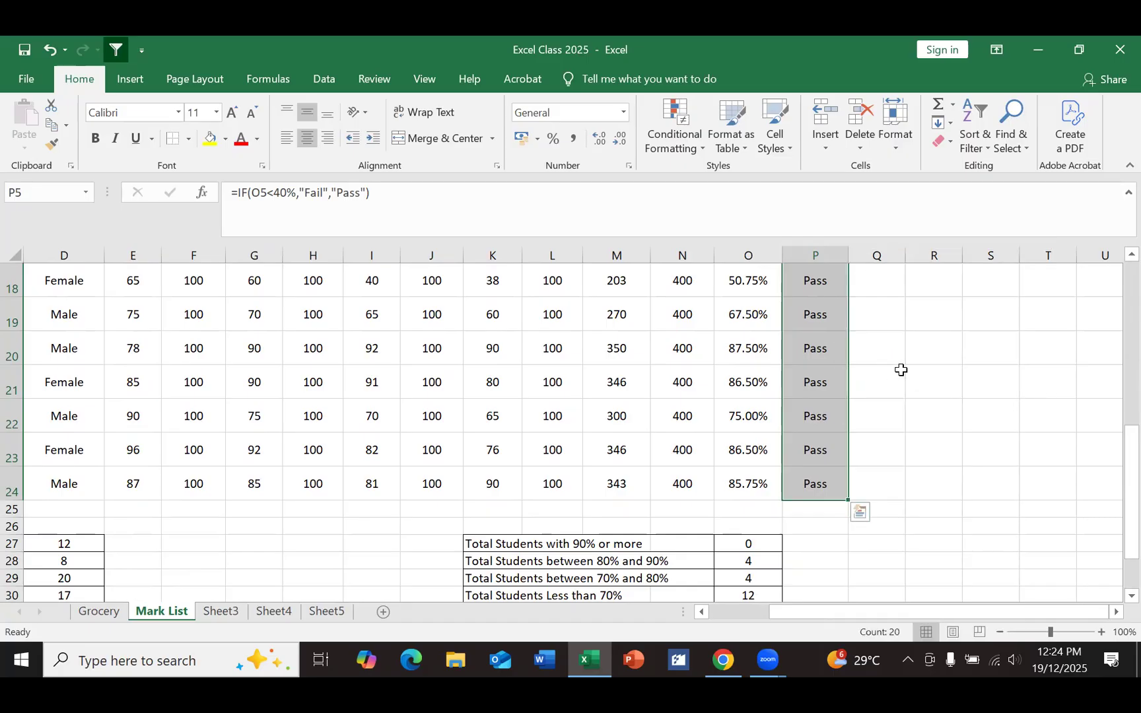
{"action": "scroll", "coordinate": [920, 338], "scroll_direction": "up", "scroll_amount": 2}
{"action": "scroll", "coordinate": [919, 338], "scroll_direction": "up", "scroll_amount": 1}
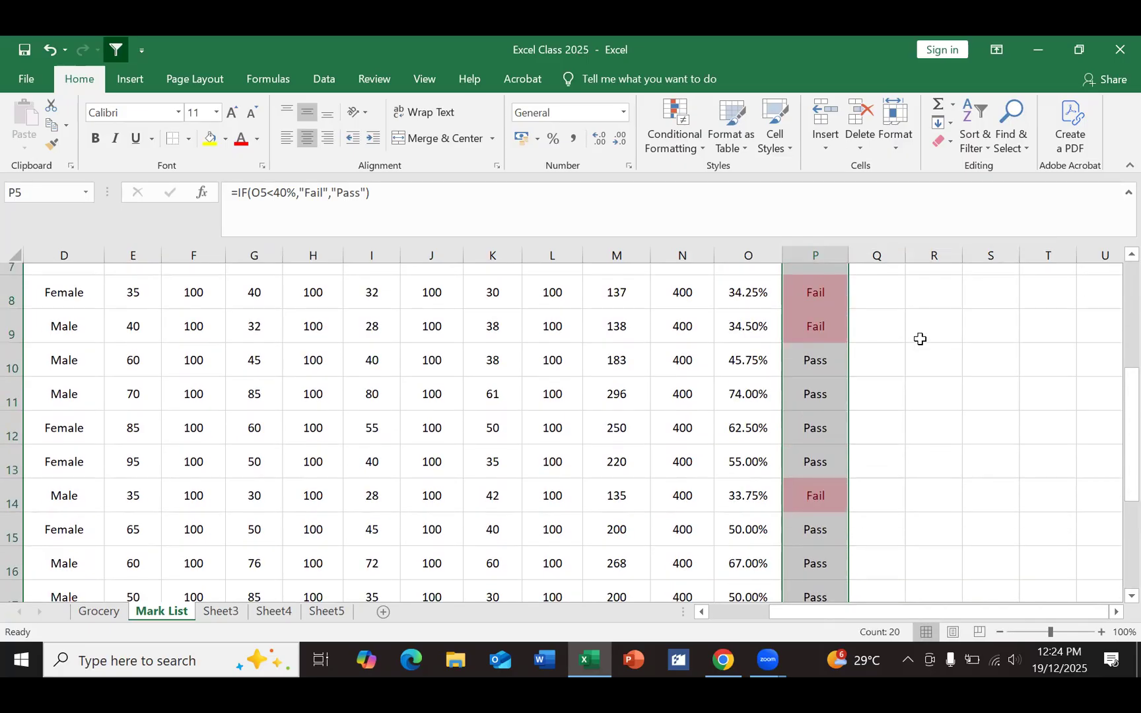
{"action": "scroll", "coordinate": [919, 339], "scroll_direction": "down", "scroll_amount": 2}
{"action": "scroll", "coordinate": [920, 339], "scroll_direction": "down", "scroll_amount": 1}
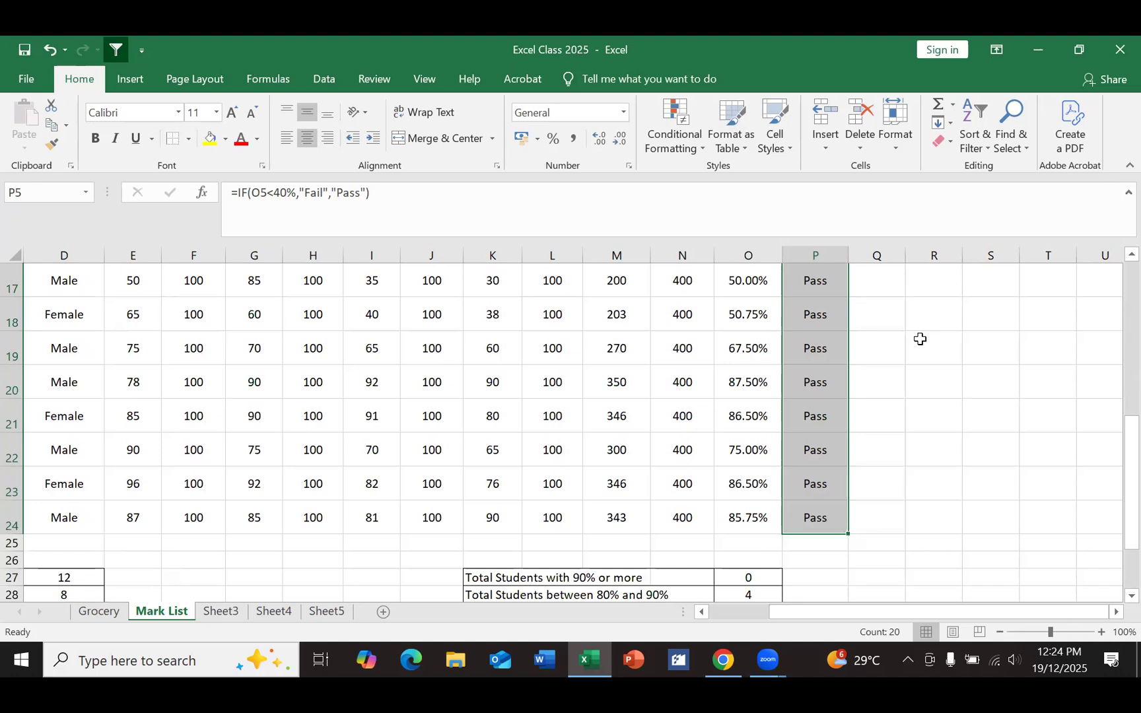
{"action": "scroll", "coordinate": [920, 339], "scroll_direction": "up", "scroll_amount": 2}
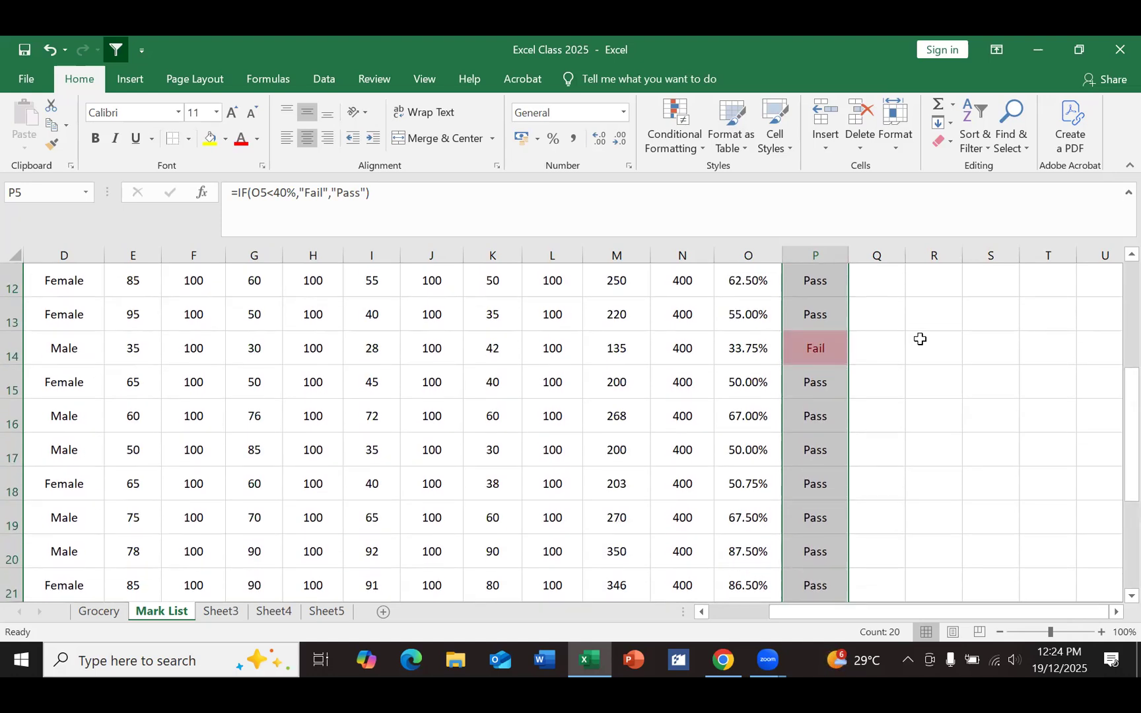
{"action": "scroll", "coordinate": [920, 338], "scroll_direction": "down", "scroll_amount": 2}
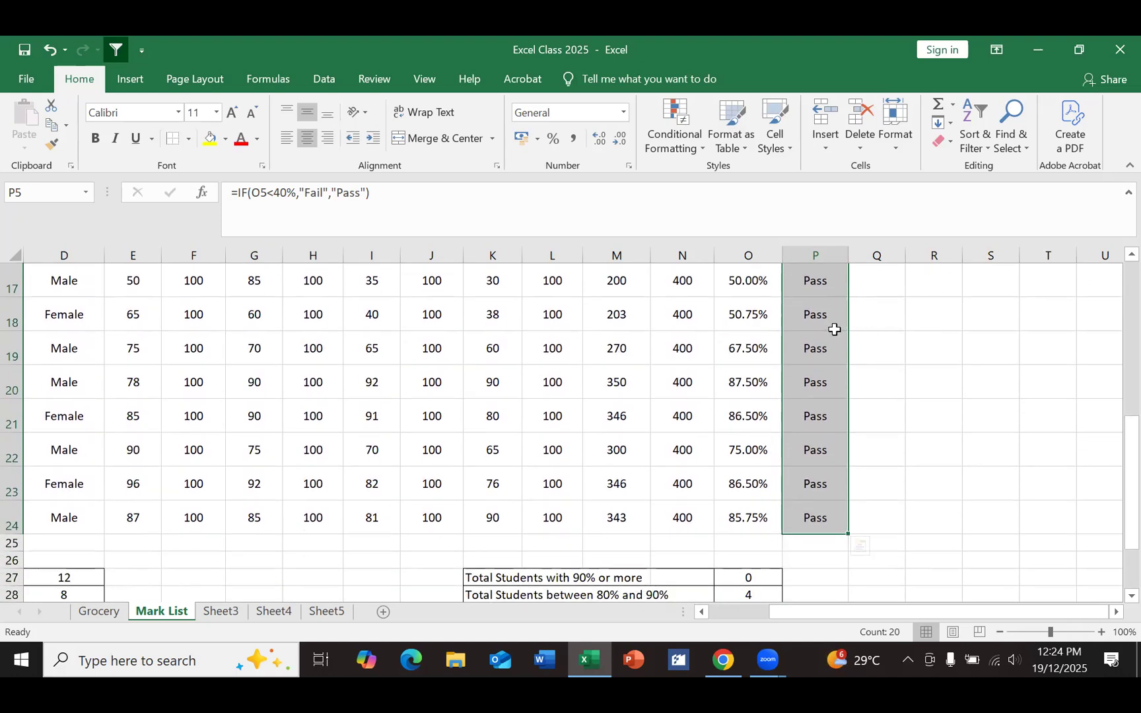
{"action": "right_click", "coordinate": [835, 329]}
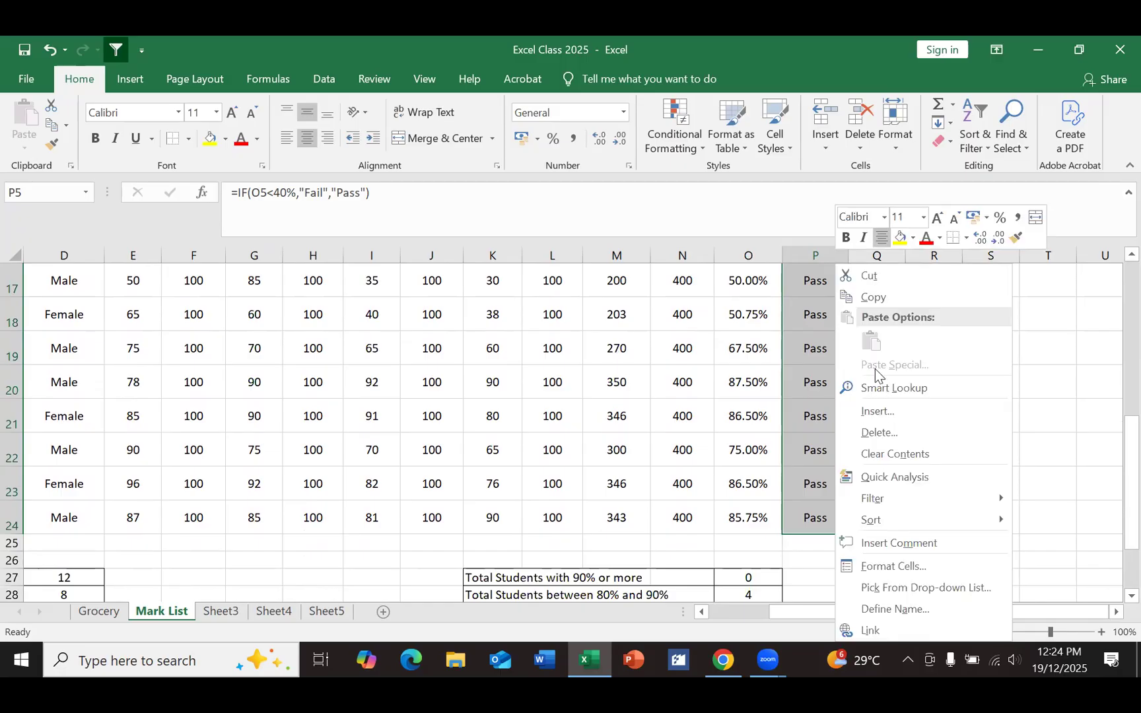
{"action": "left_click", "coordinate": [891, 477]}
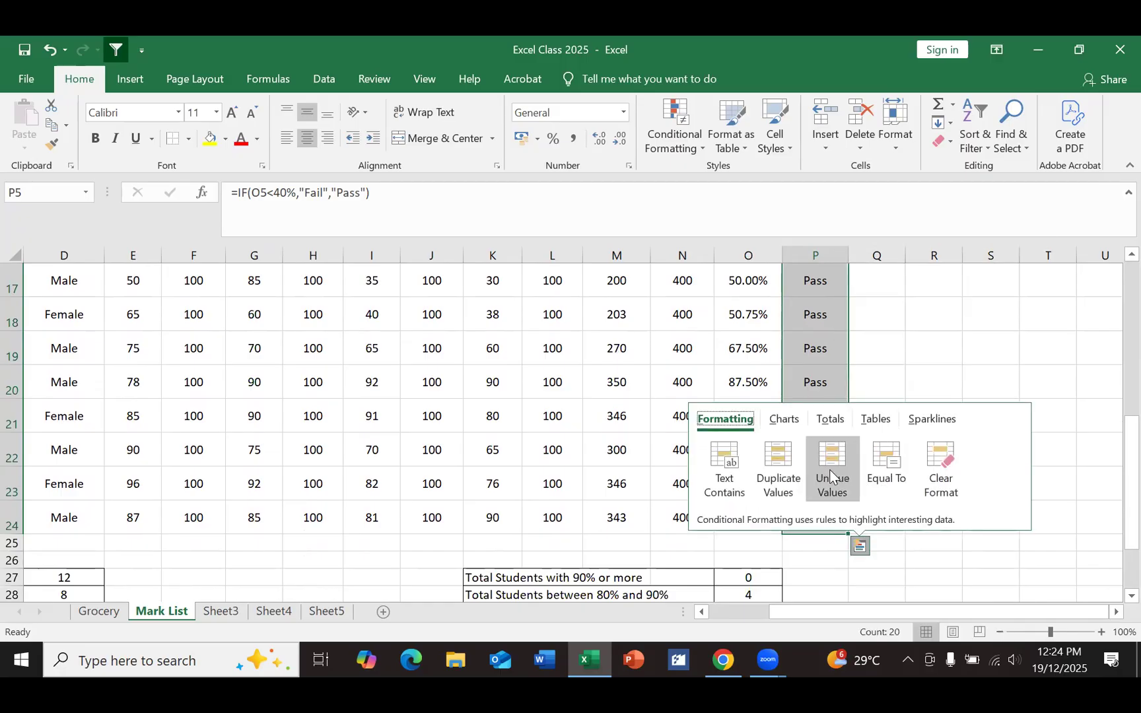
{"action": "left_click", "coordinate": [722, 460]}
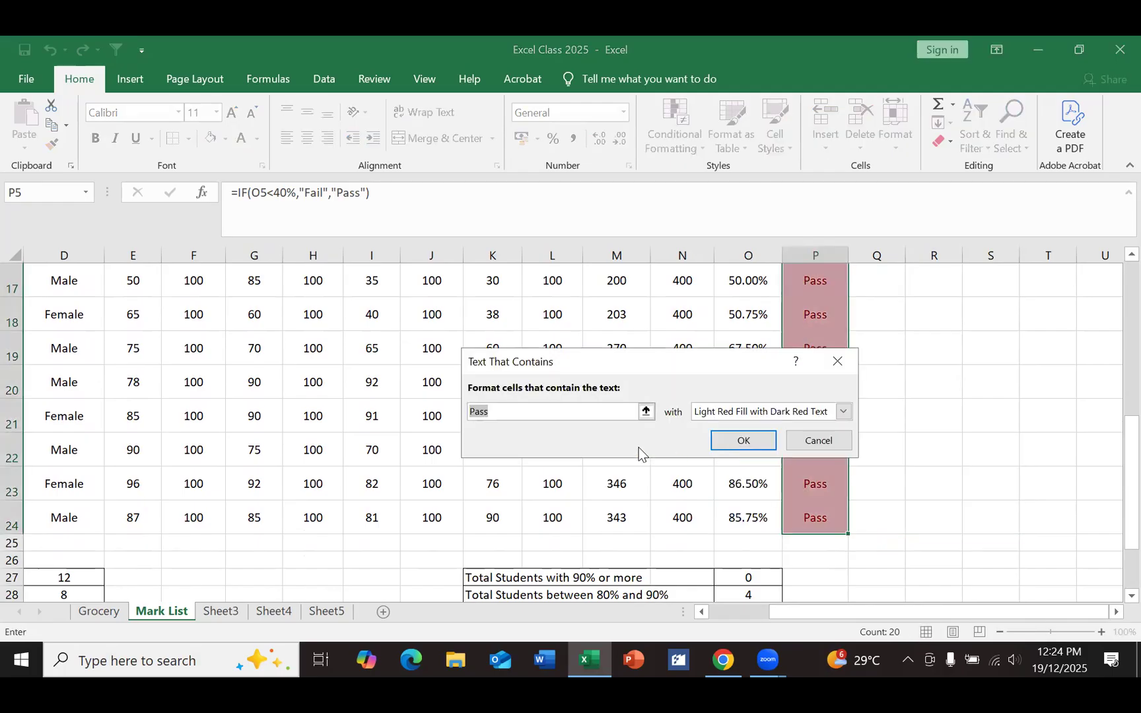
Step: Format the Result cells containing Pass with Green Fill with Dark Green Text and deselect the range
{"action": "left_click", "coordinate": [843, 412]}
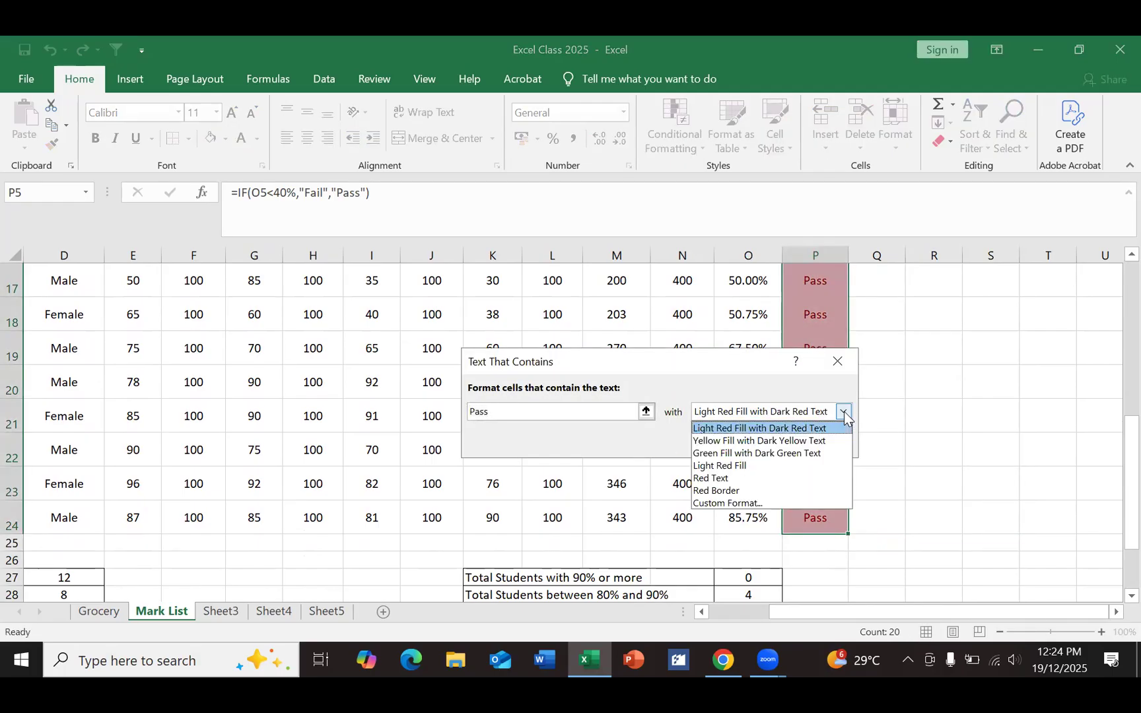
{"action": "left_click", "coordinate": [755, 454]}
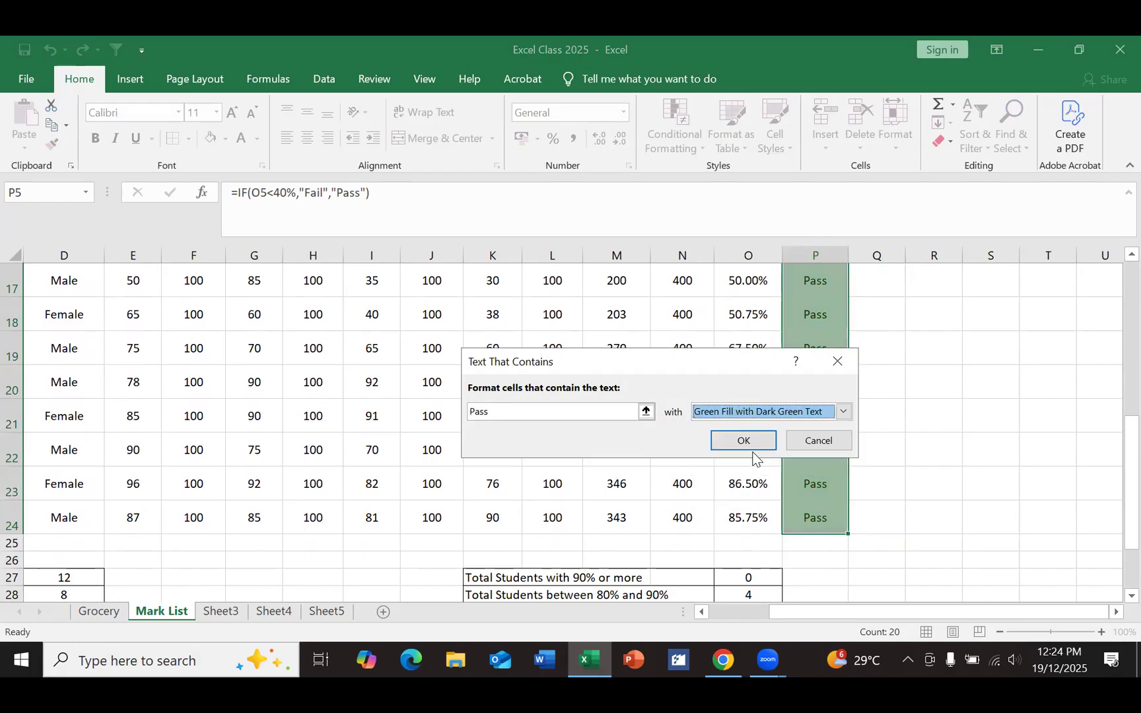
{"action": "left_click", "coordinate": [739, 439]}
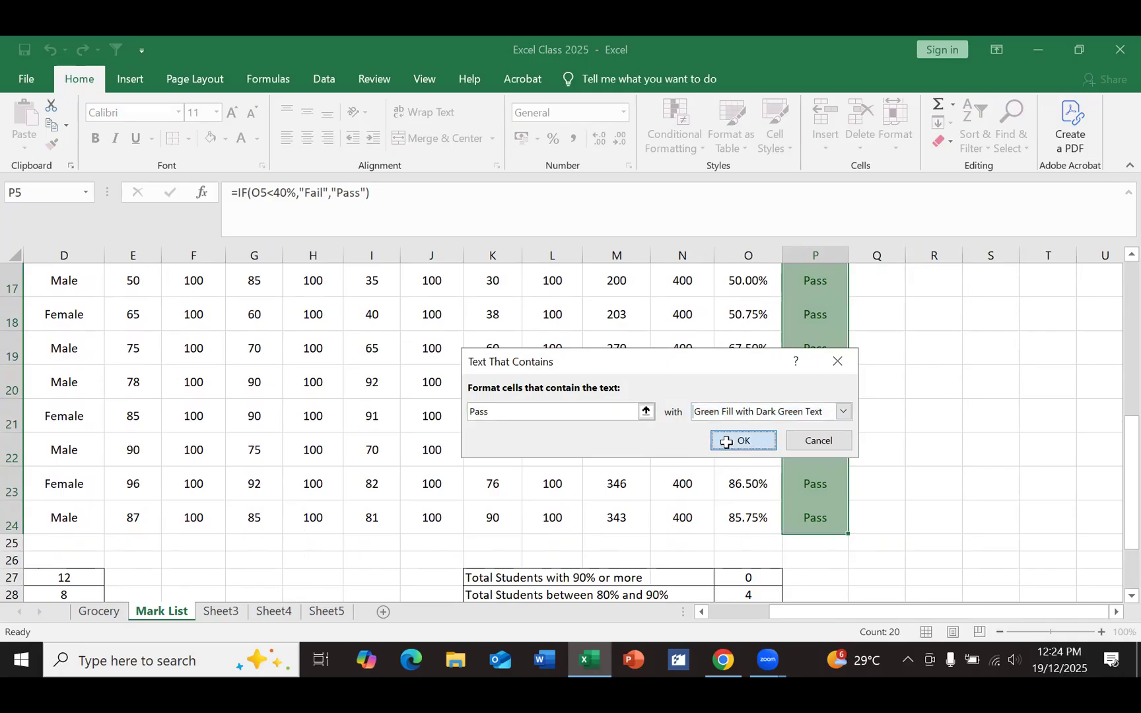
{"action": "scroll", "coordinate": [935, 424], "scroll_direction": "up", "scroll_amount": 4}
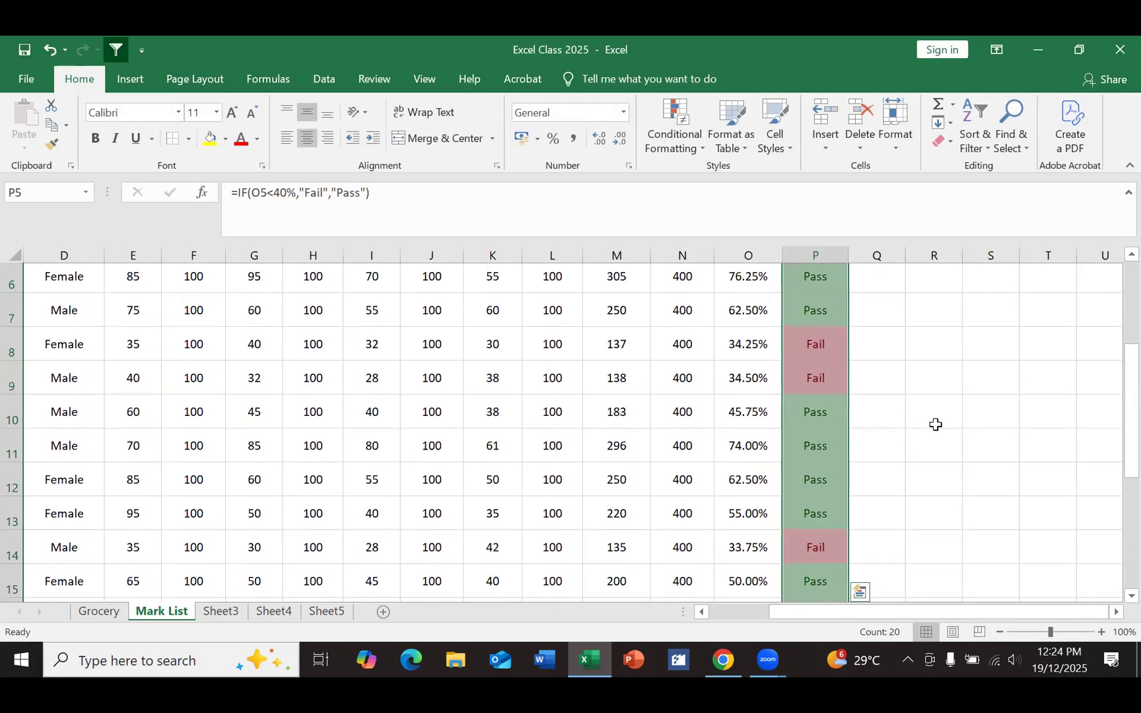
{"action": "left_click", "coordinate": [901, 418]}
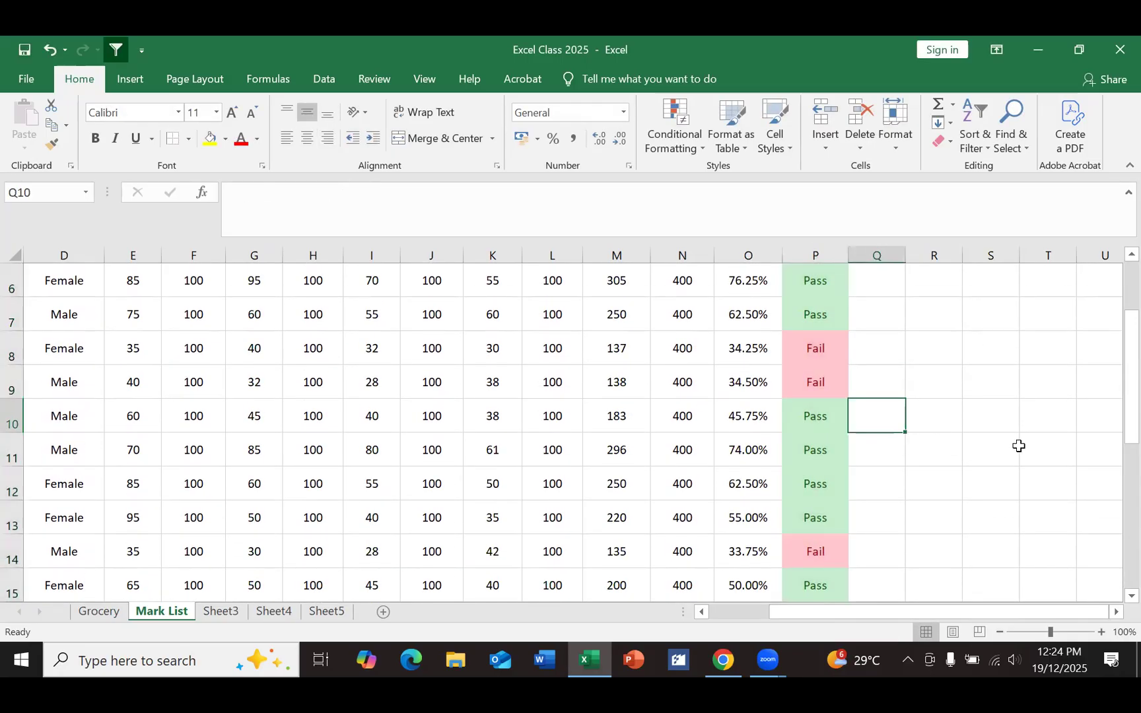
Step: Review the colour-coded Result column along with the student rows and summary tables of the Mark List
{"action": "scroll", "coordinate": [1018, 446], "scroll_direction": "up", "scroll_amount": 1}
{"action": "scroll", "coordinate": [1019, 447], "scroll_direction": "down", "scroll_amount": 5}
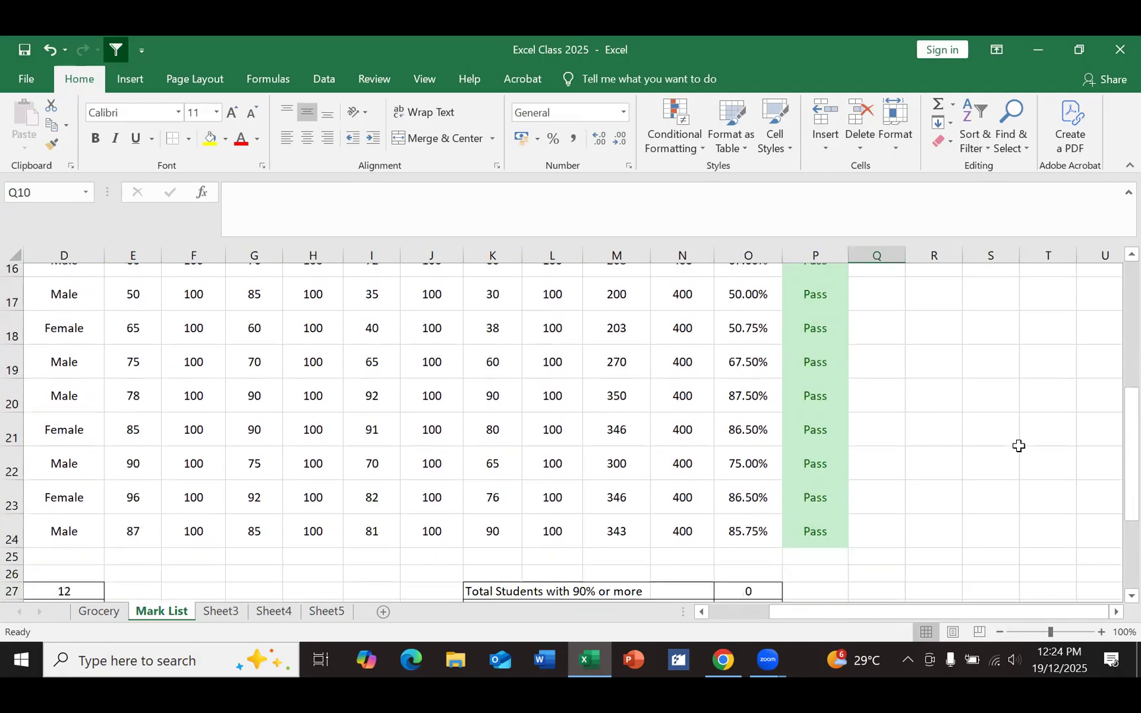
{"action": "scroll", "coordinate": [1018, 446], "scroll_direction": "up", "scroll_amount": 6}
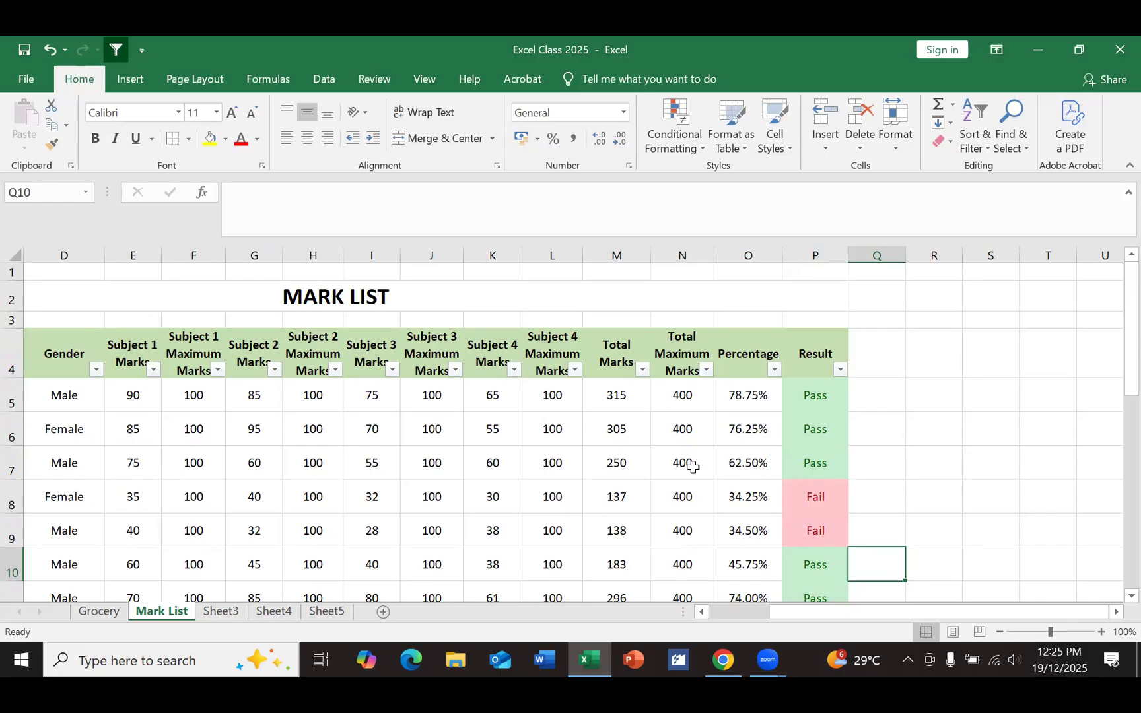
{"action": "scroll", "coordinate": [684, 467], "scroll_direction": "left", "scroll_amount": 3}
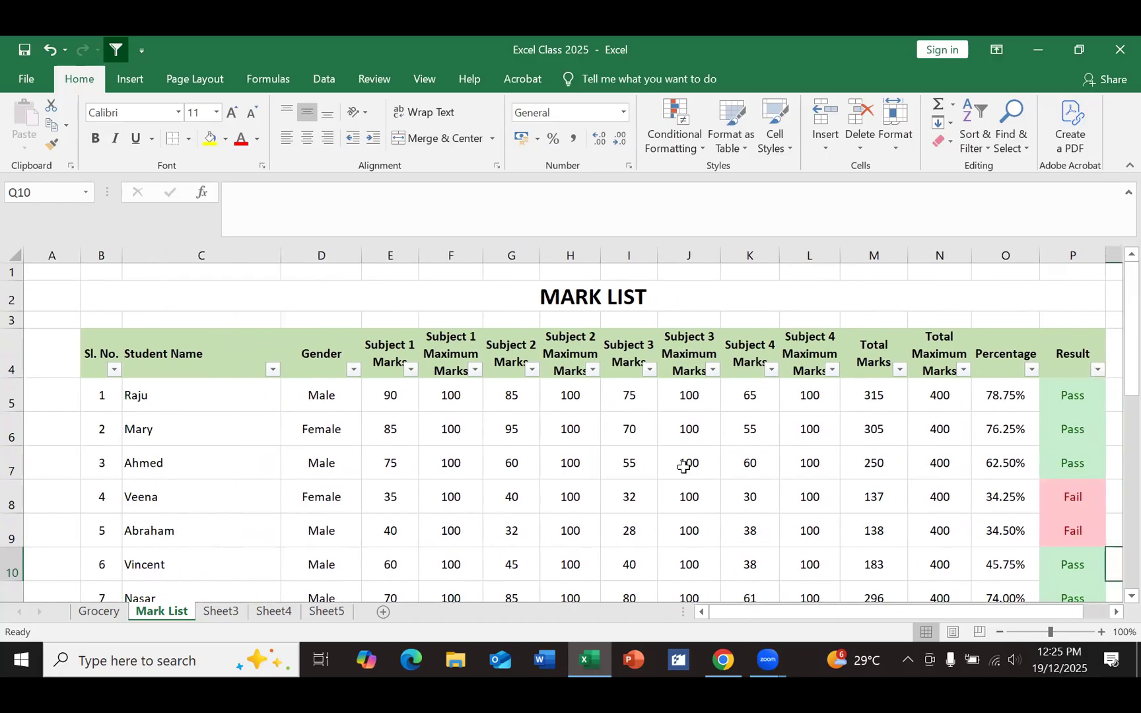
{"action": "scroll", "coordinate": [684, 467], "scroll_direction": "down", "scroll_amount": 5}
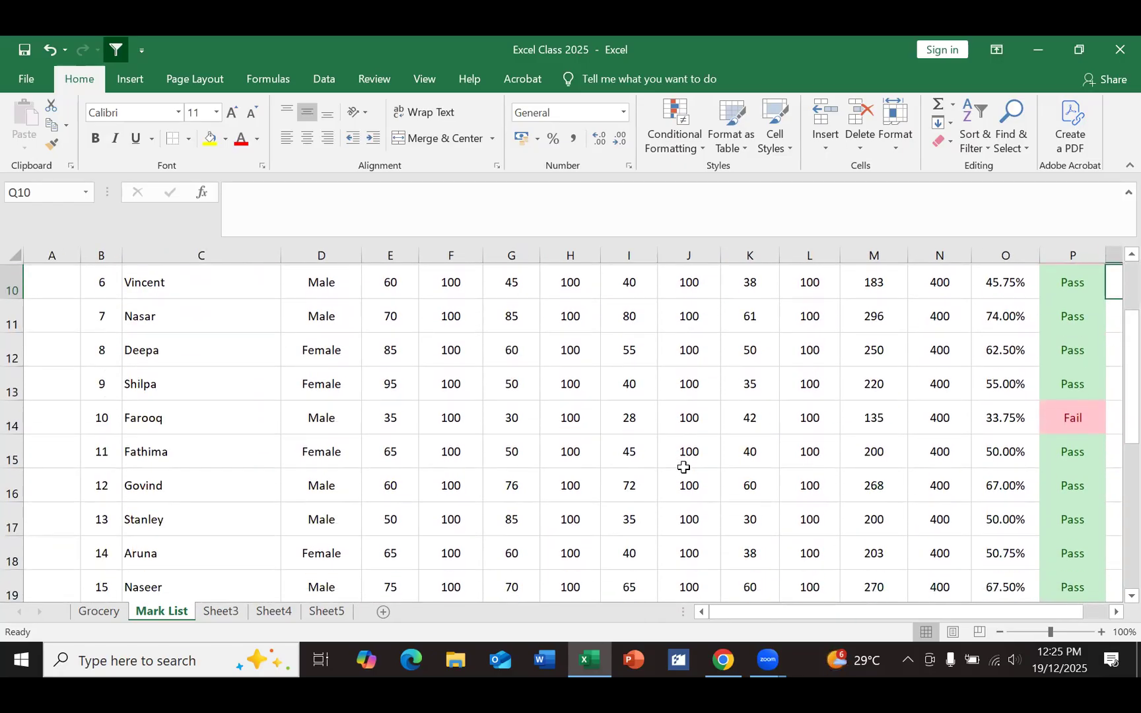
{"action": "scroll", "coordinate": [684, 467], "scroll_direction": "down", "scroll_amount": 1}
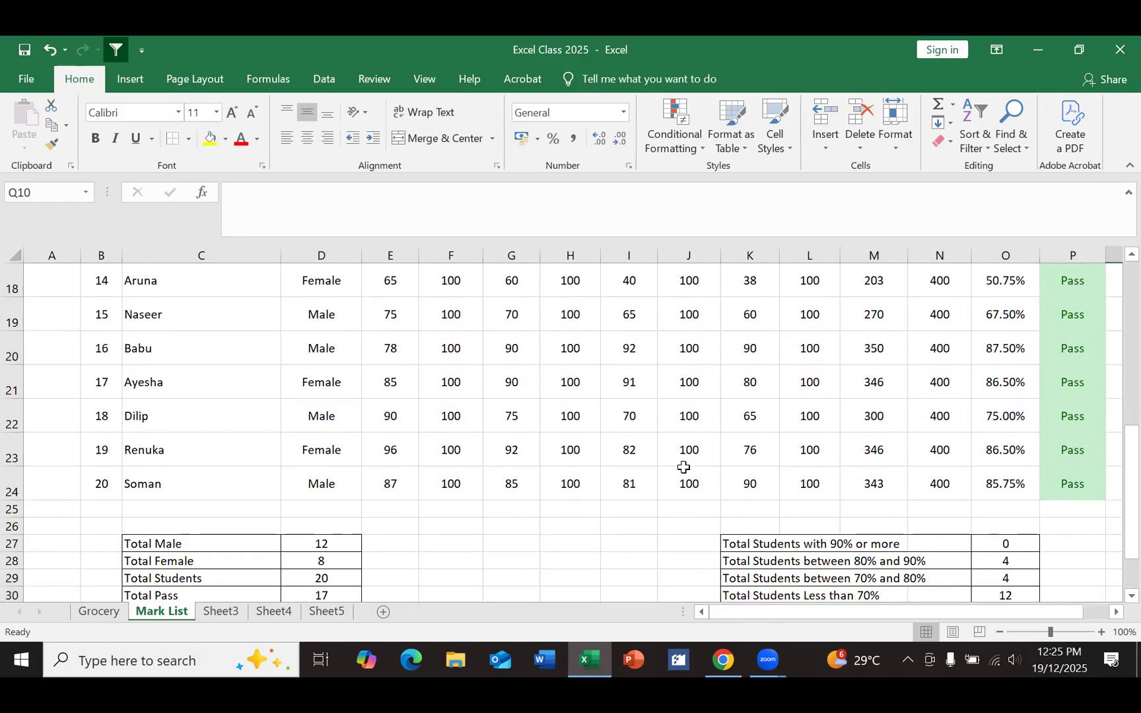